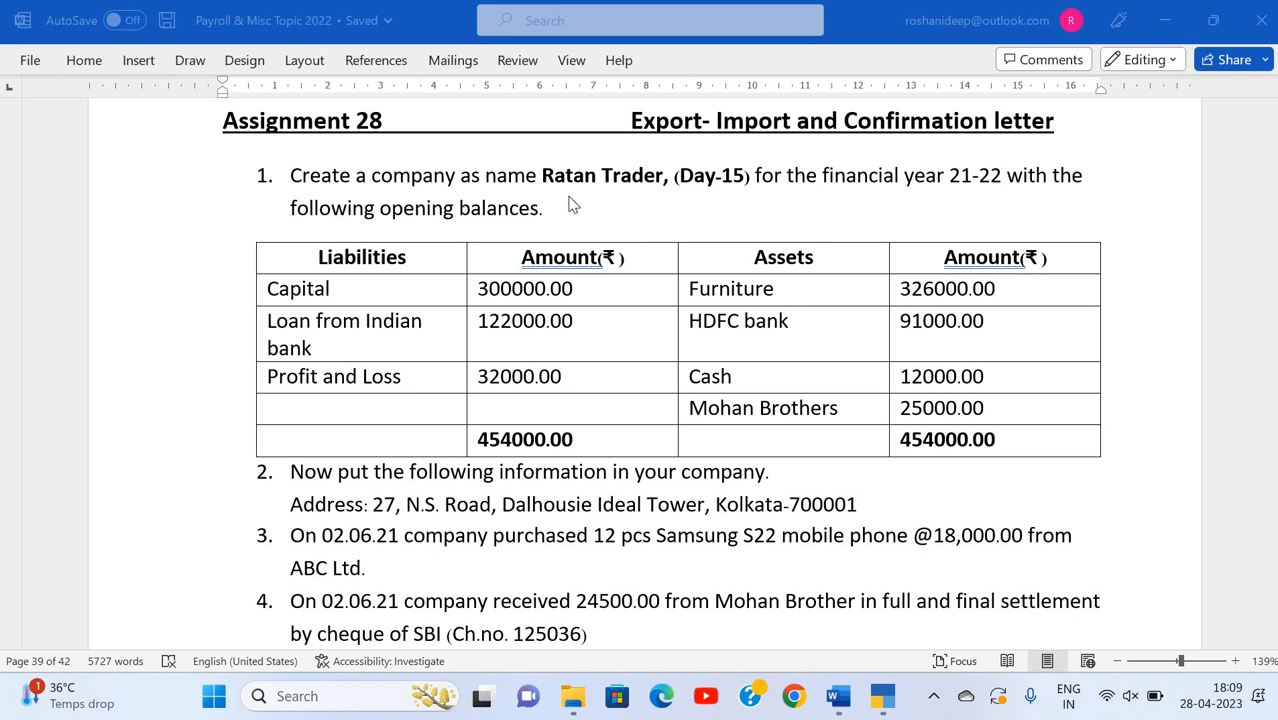
- Copy the company name from the Word assignment and start a new TallyPrime company with name and mailing name Ratan Trader A28
{"action": "left_click_drag", "start_coordinate": [541, 176], "coordinate": [652, 178]}
{"action": "key", "text": "ctrl+c"}
{"action": "key", "text": "alt+Tab"}
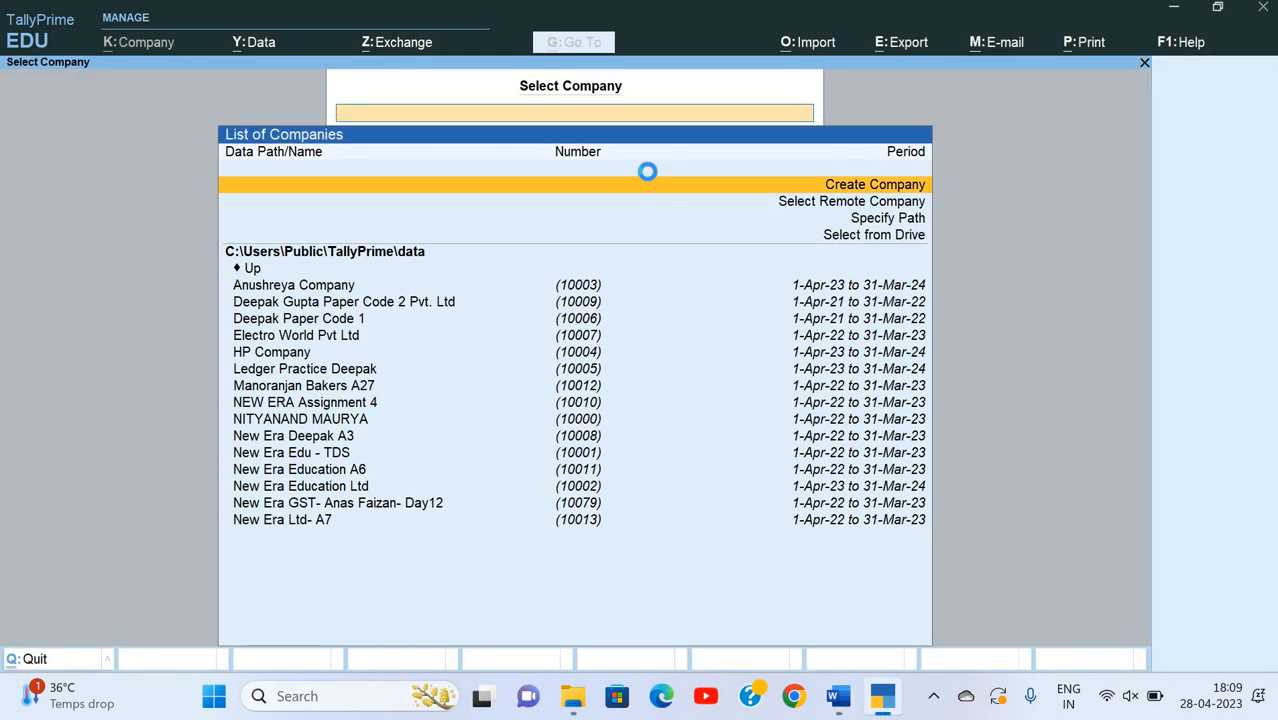
{"action": "key", "text": "Return"}
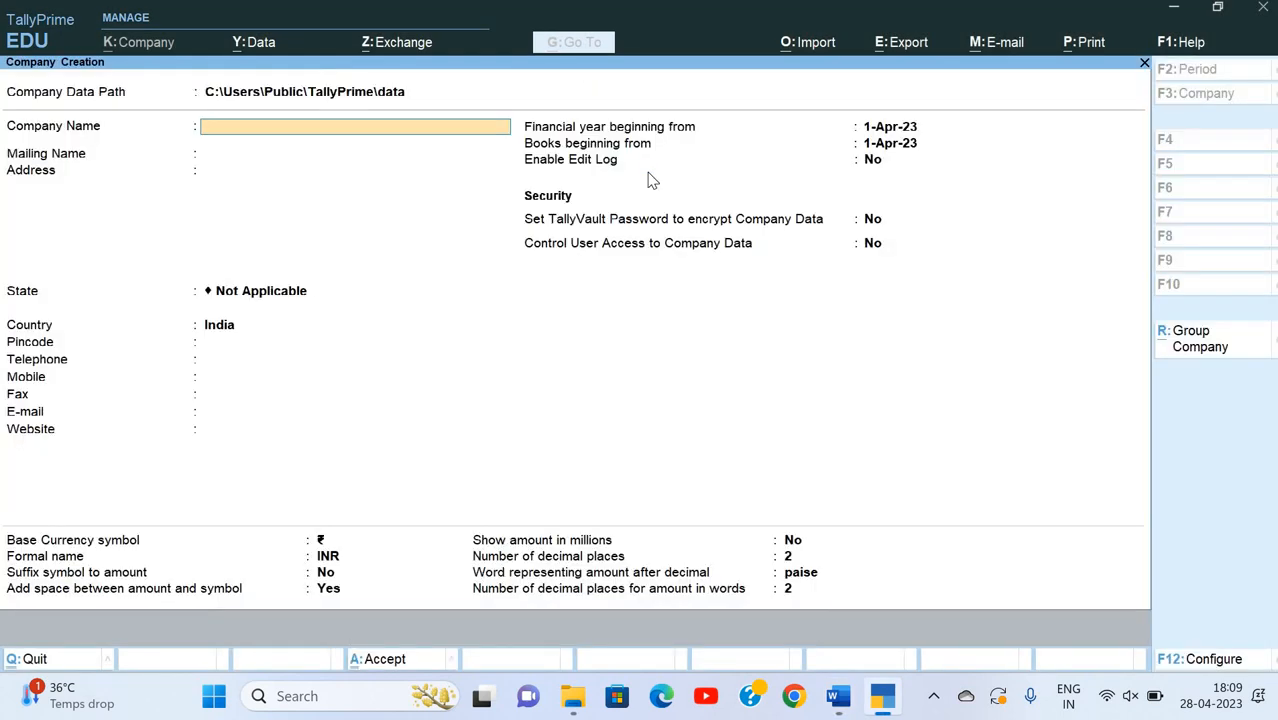
{"action": "key", "text": "ctrl+v"}
{"action": "key", "text": "Return"}
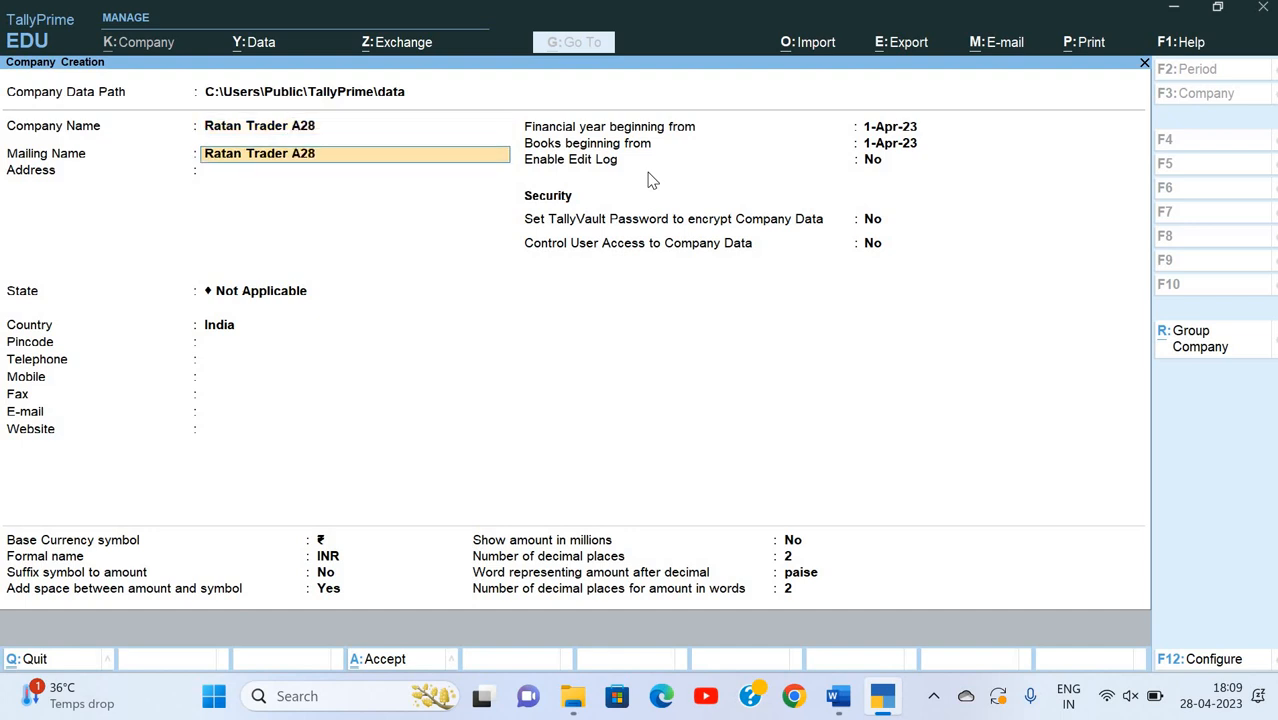
{"action": "key", "text": "Return"}
{"action": "key", "text": "Return"}
{"action": "key", "text": "BackSpace"}
- Copy the company address from item 2 of the Word assignment into the new company's address in TallyPrime
{"action": "key", "text": "alt+Tab"}
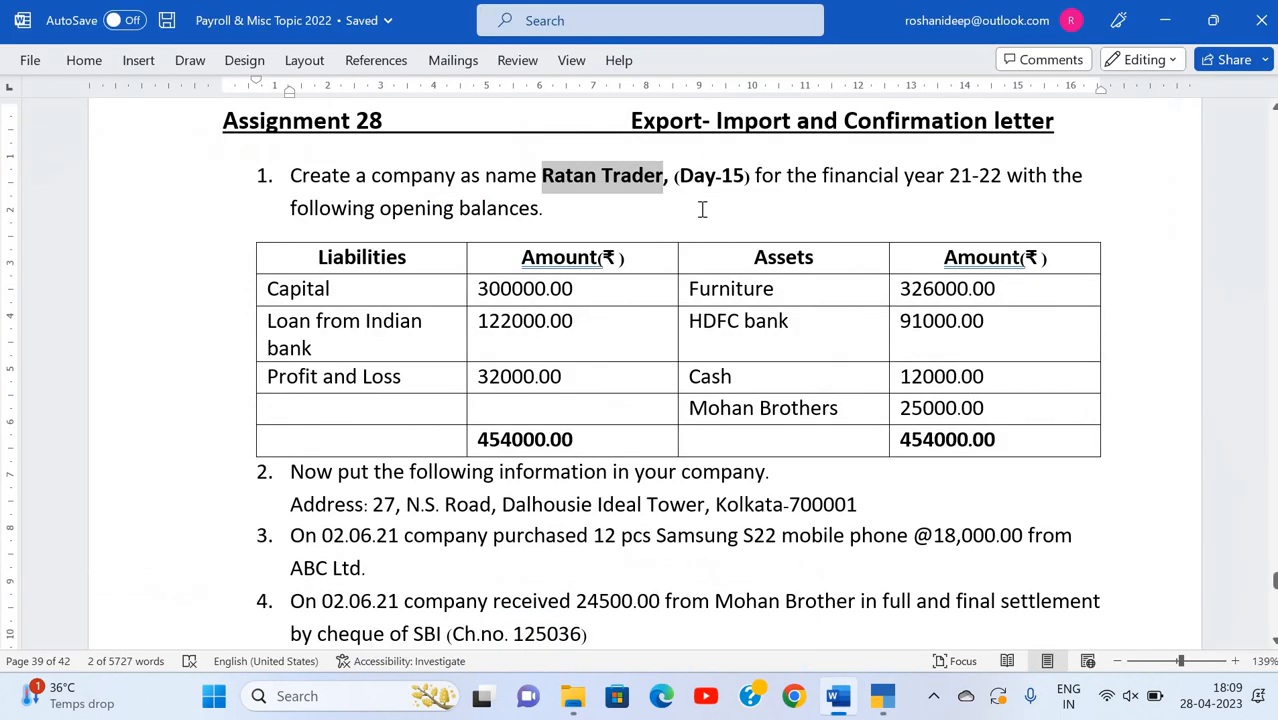
{"action": "scroll", "coordinate": [456, 362], "scroll_direction": "up", "scroll_amount": 3}
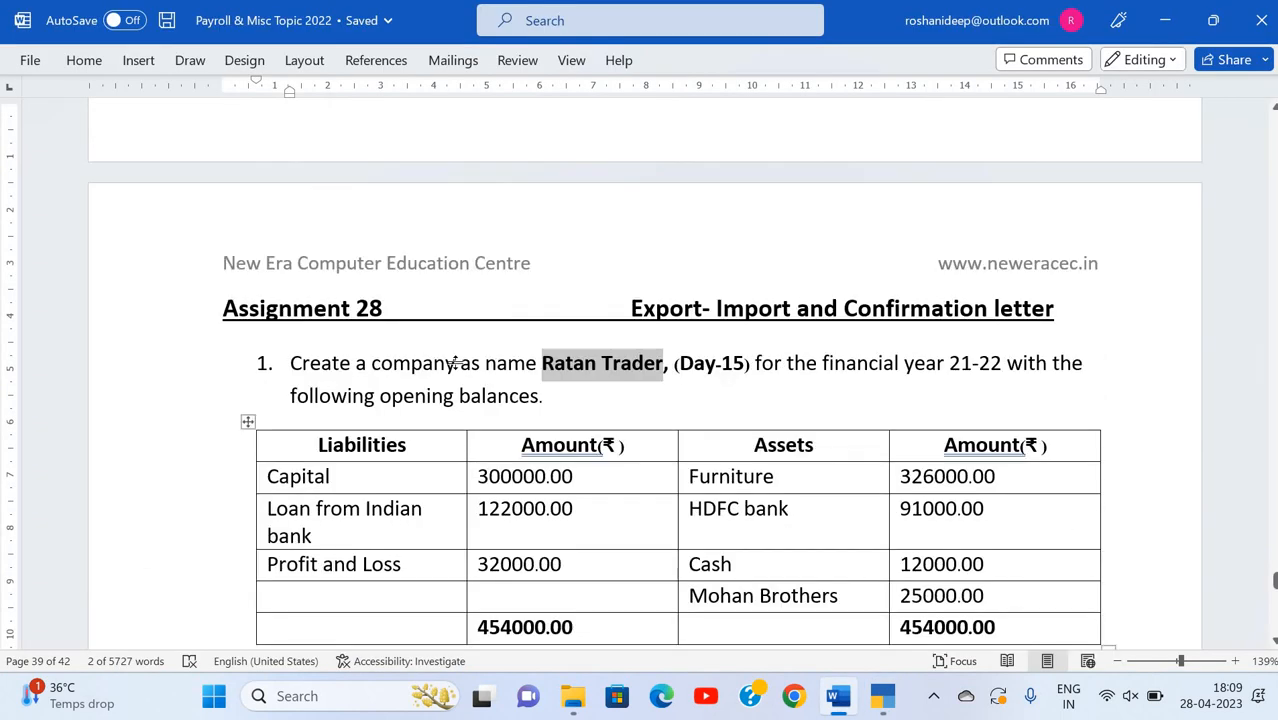
{"action": "scroll", "coordinate": [456, 362], "scroll_direction": "down", "scroll_amount": 2}
{"action": "scroll", "coordinate": [357, 450], "scroll_direction": "down", "scroll_amount": 1}
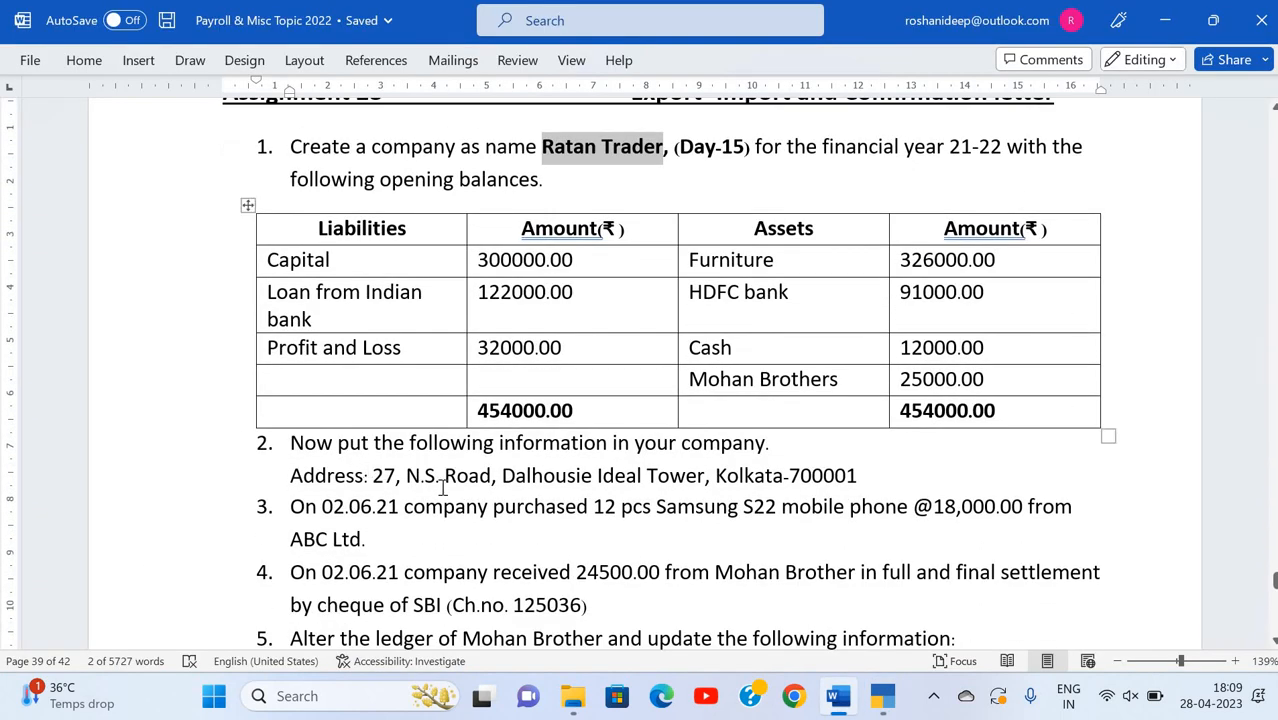
{"action": "left_click_drag", "start_coordinate": [373, 476], "coordinate": [822, 483]}
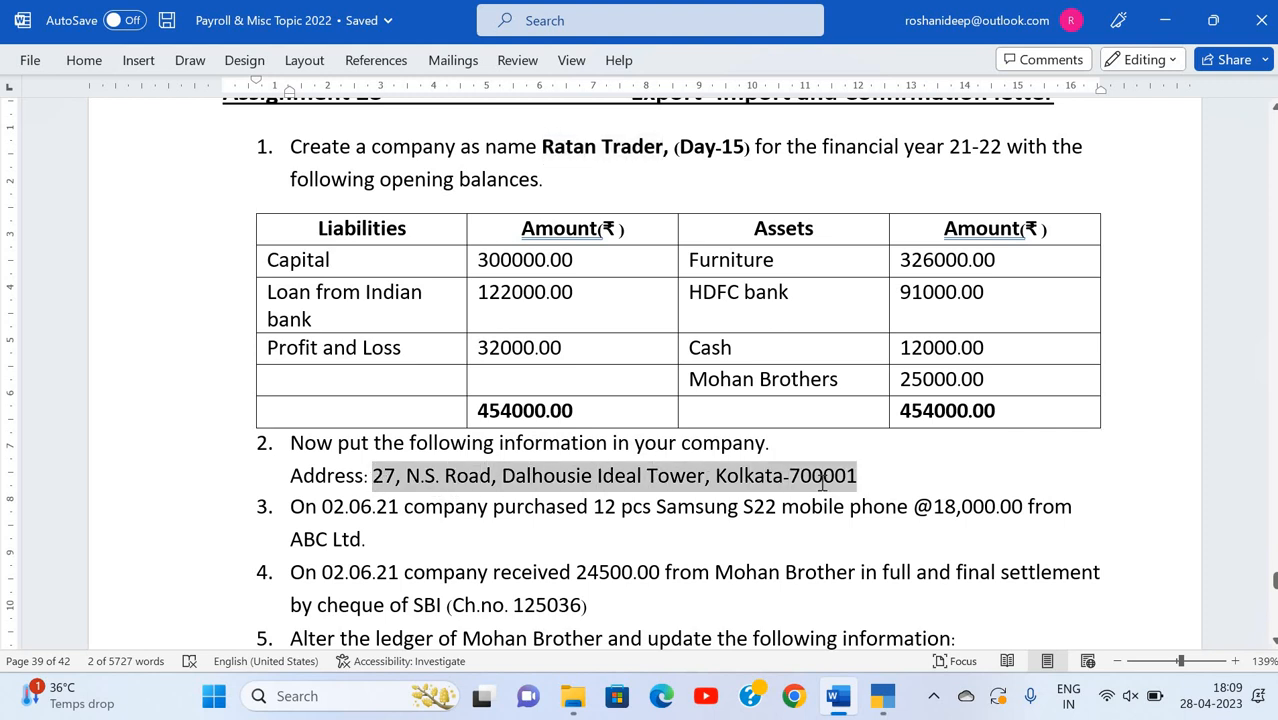
{"action": "key", "text": "ctrl+c"}
{"action": "key", "text": "alt+Tab"}
{"action": "key", "text": "ctrl+alt+v"}
{"action": "key", "text": "Return"}
{"action": "key", "text": "Return"}
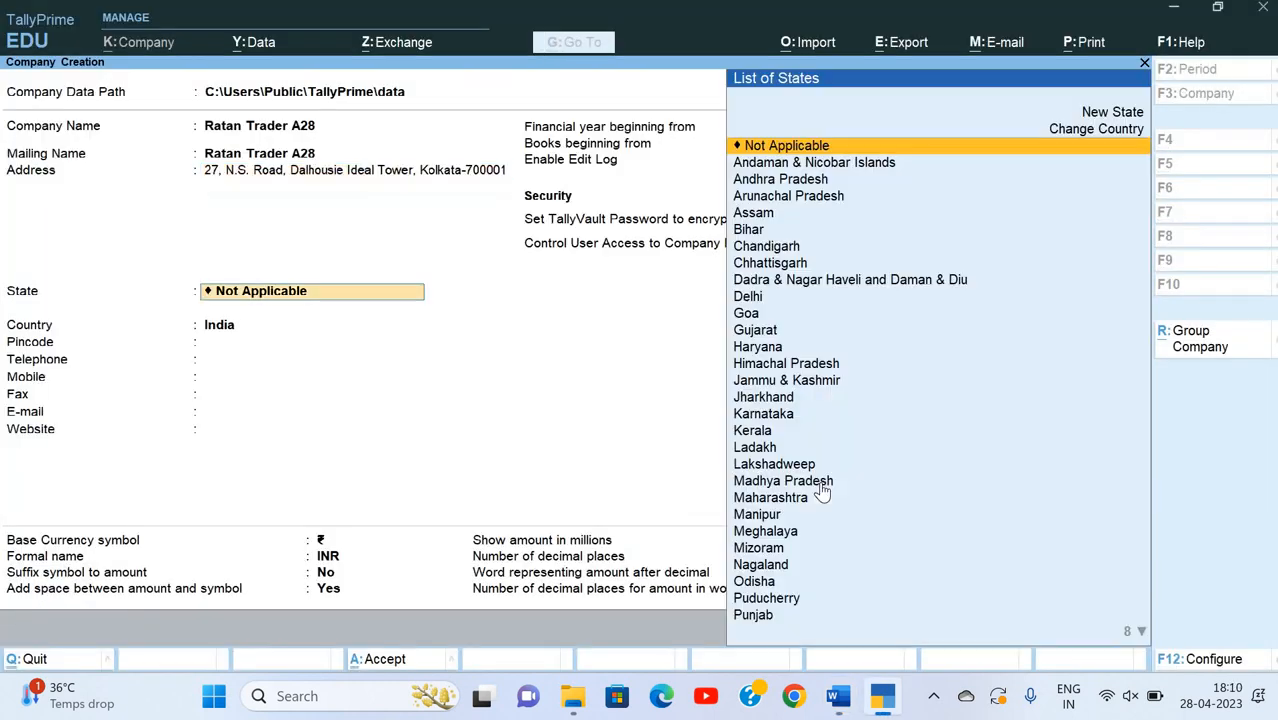
- Set the company's state to West Bengal and leave the pincode and phone details blank
{"action": "type", "text": "We"}
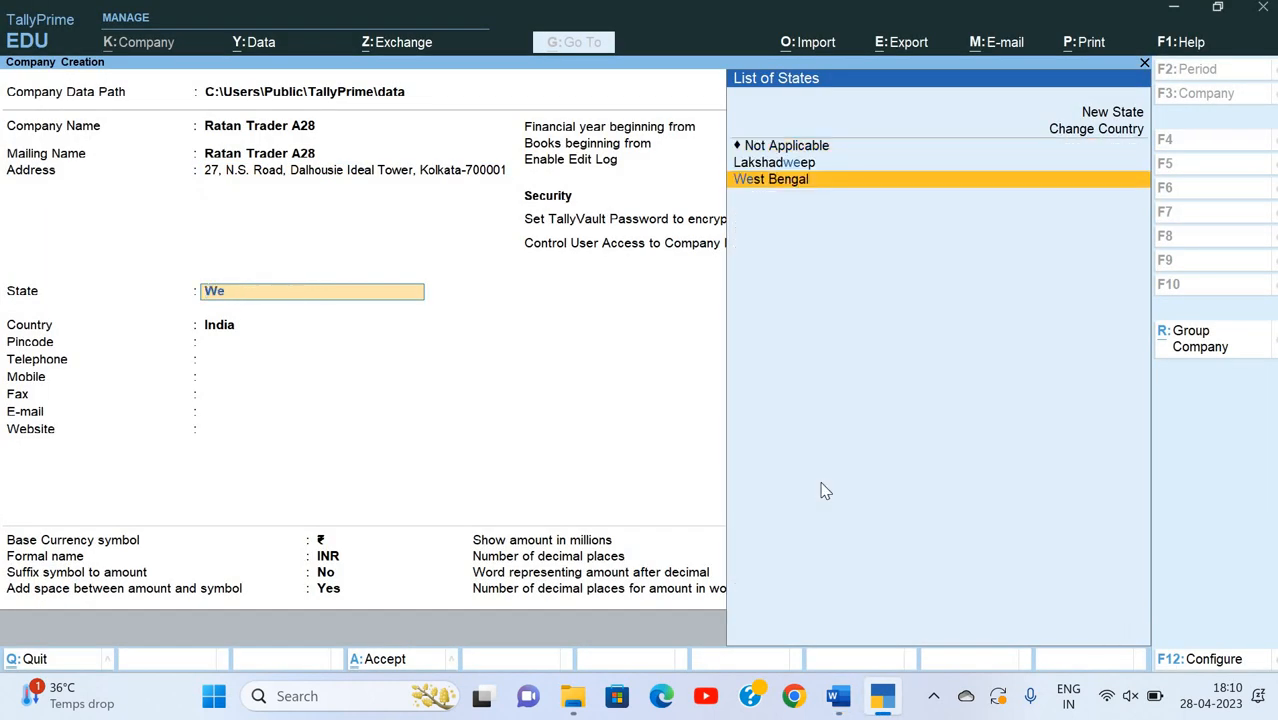
{"action": "key", "text": "Return"}
{"action": "key", "text": "Return"}
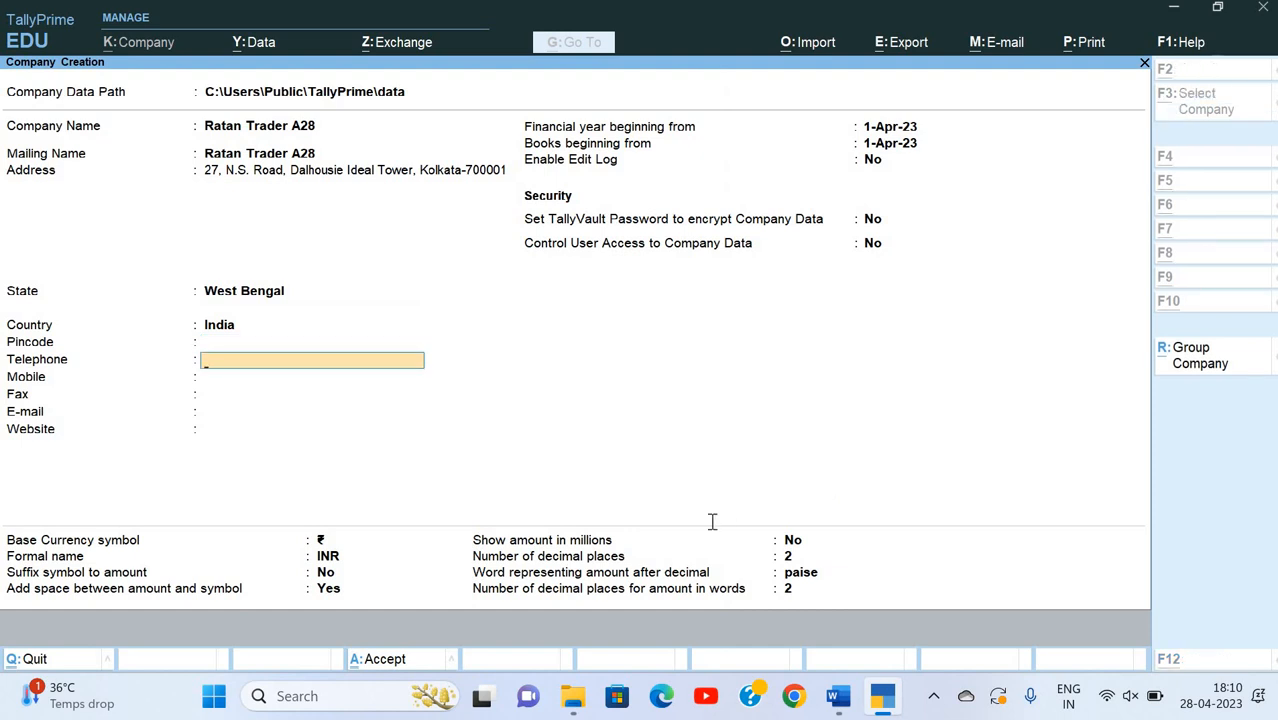
{"action": "key", "text": "alt+Tab"}
{"action": "scroll", "coordinate": [786, 470], "scroll_direction": "down", "scroll_amount": 1}
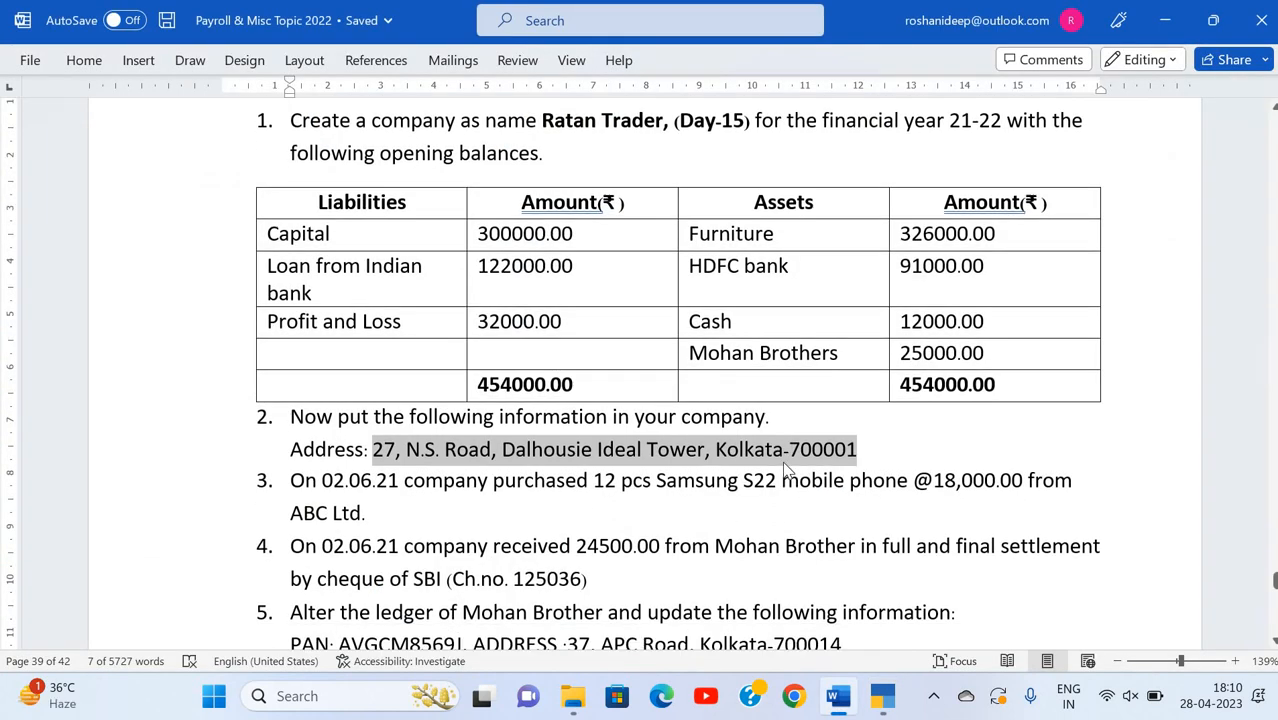
{"action": "key", "text": "alt+Tab"}
{"action": "key", "text": "Return"}
{"action": "key", "text": "Return"}
{"action": "key", "text": "Return"}
{"action": "key", "text": "Return"}
{"action": "key", "text": "Return"}
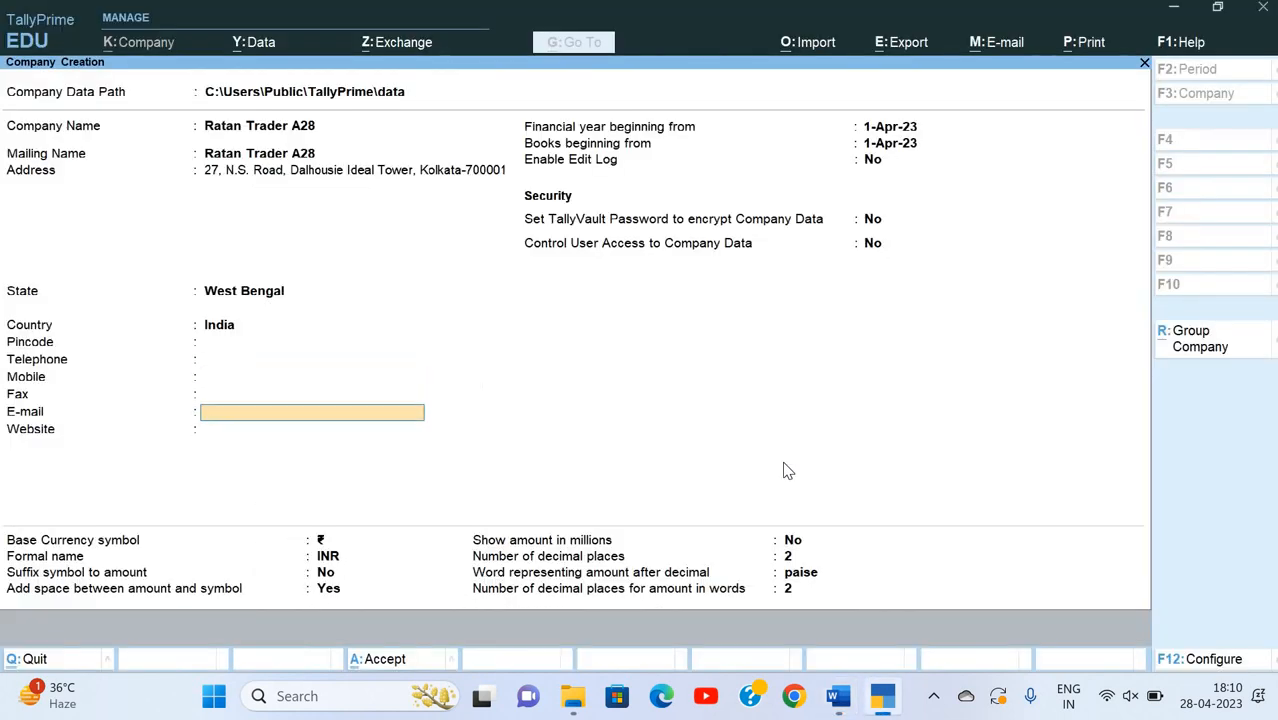
- Change the financial year in item 1 of the Word assignment to 22-23
{"action": "key", "text": "alt+Tab"}
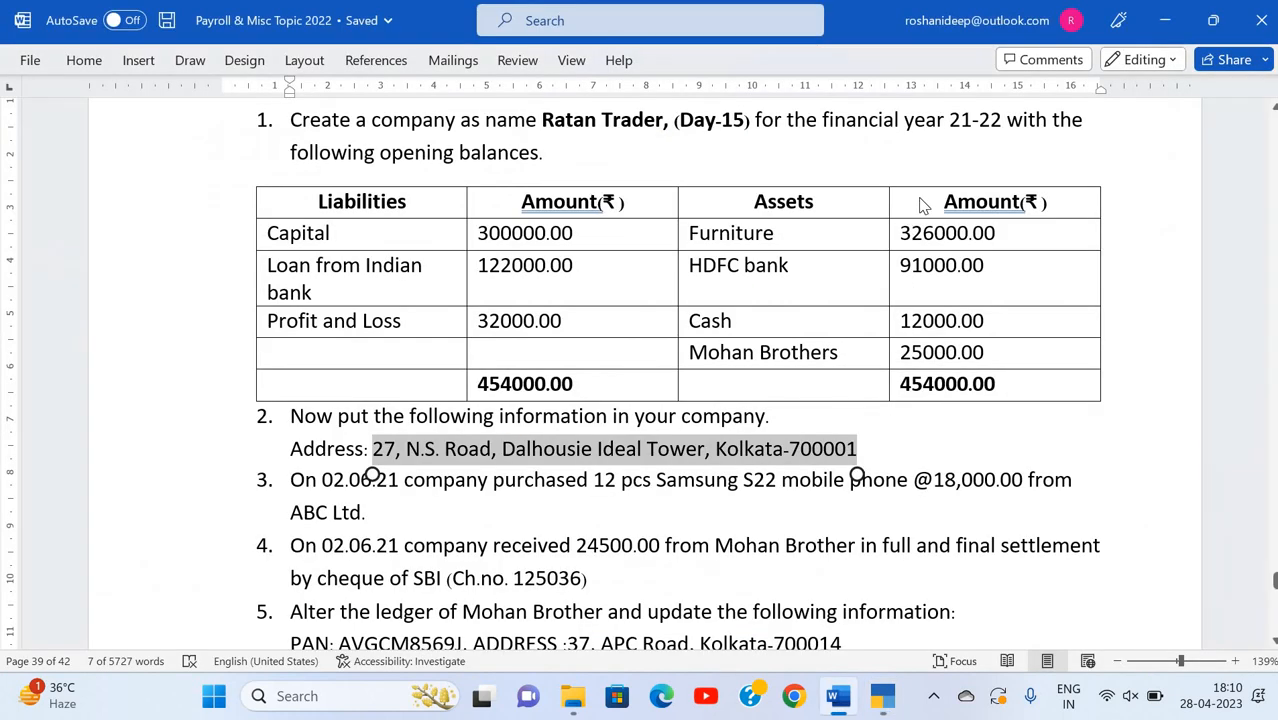
{"action": "left_click", "coordinate": [970, 125]}
{"action": "key", "text": "BackSpace"}
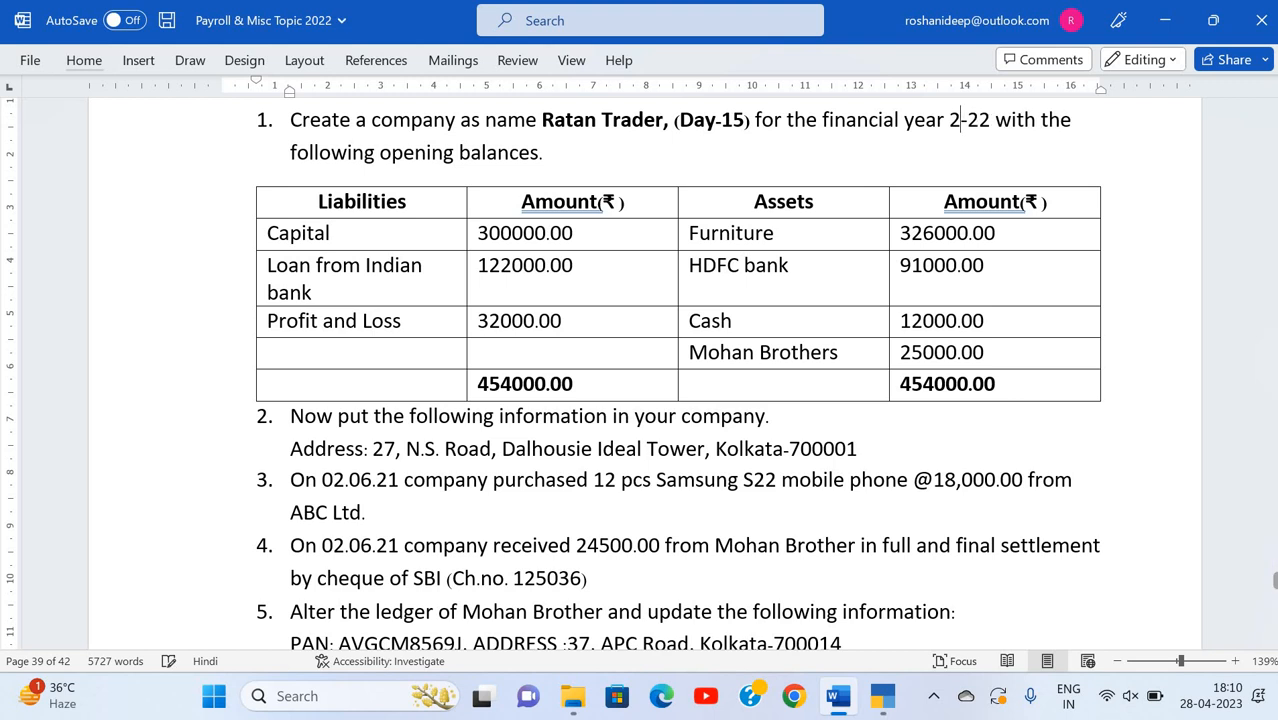
{"action": "type", "text": "2"}
{"action": "key", "text": "Right"}
{"action": "key", "text": "Right"}
{"action": "key", "text": "BackSpace"}
{"action": "type", "text": "3"}
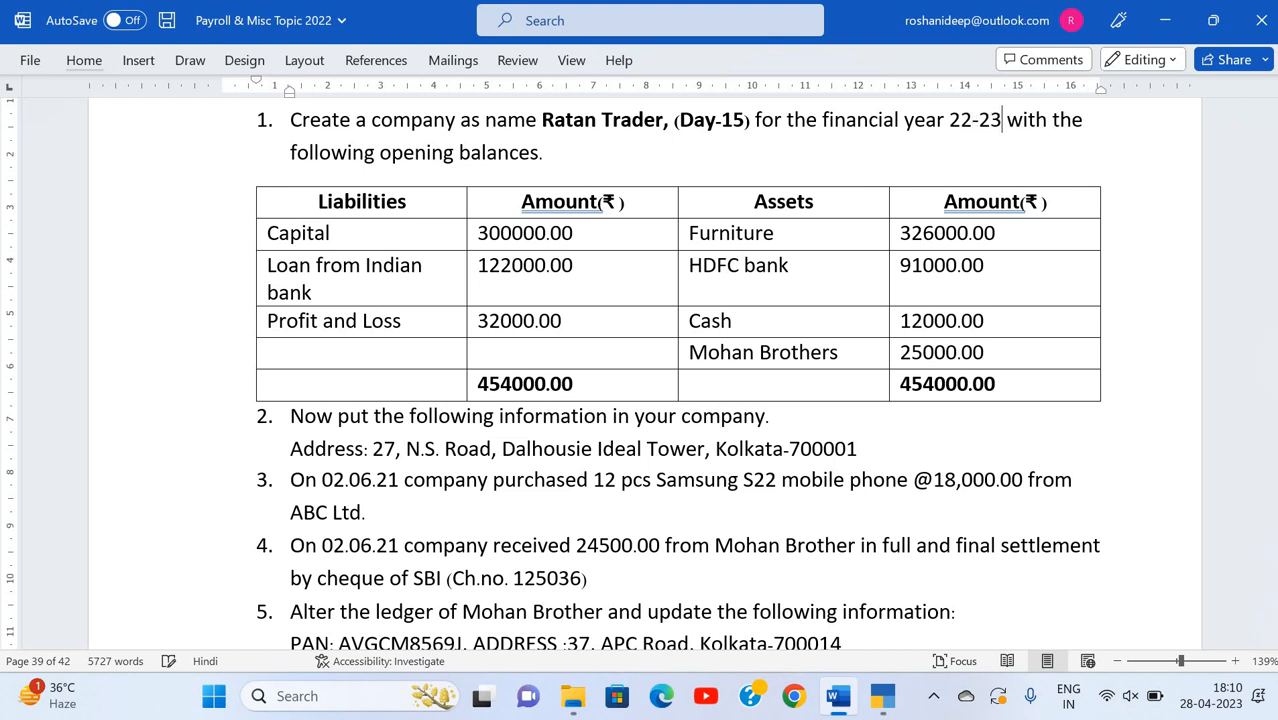
{"action": "scroll", "coordinate": [816, 151], "scroll_direction": "up", "scroll_amount": 1}
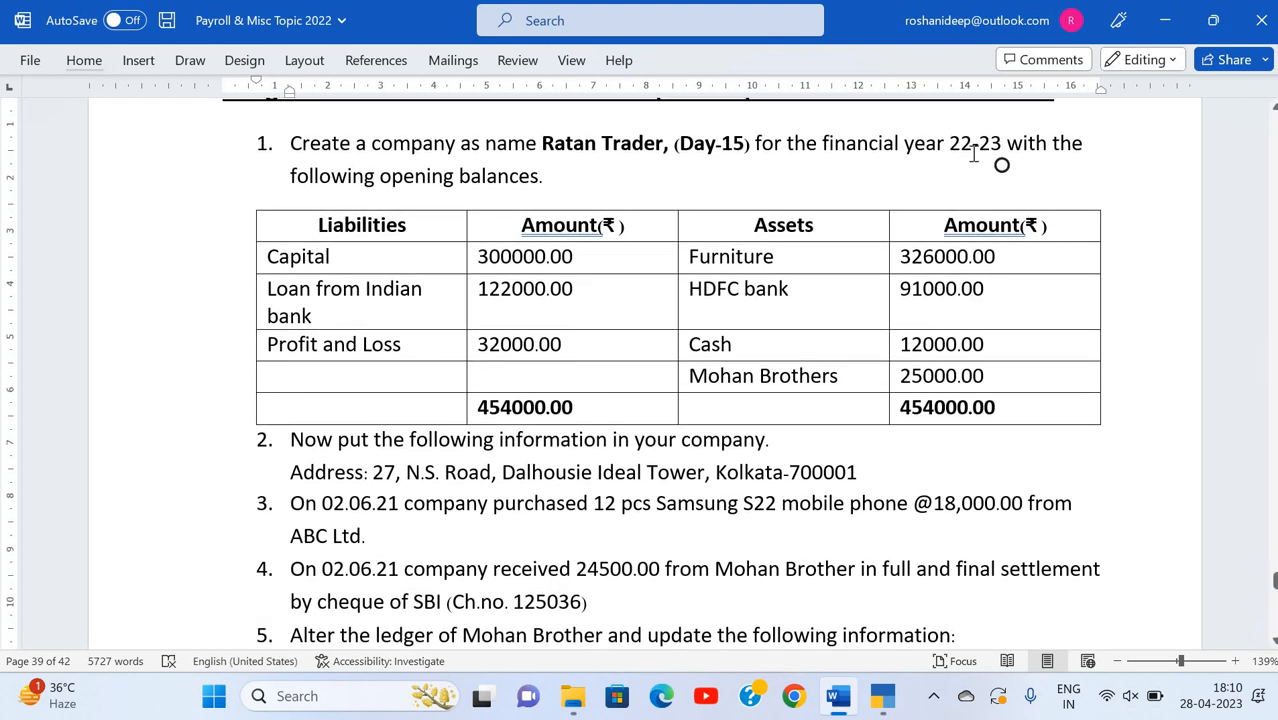
- In TallyPrime, set the financial year to begin from 1-4-2022 and save the new company
{"action": "key", "text": "alt+Tab"}
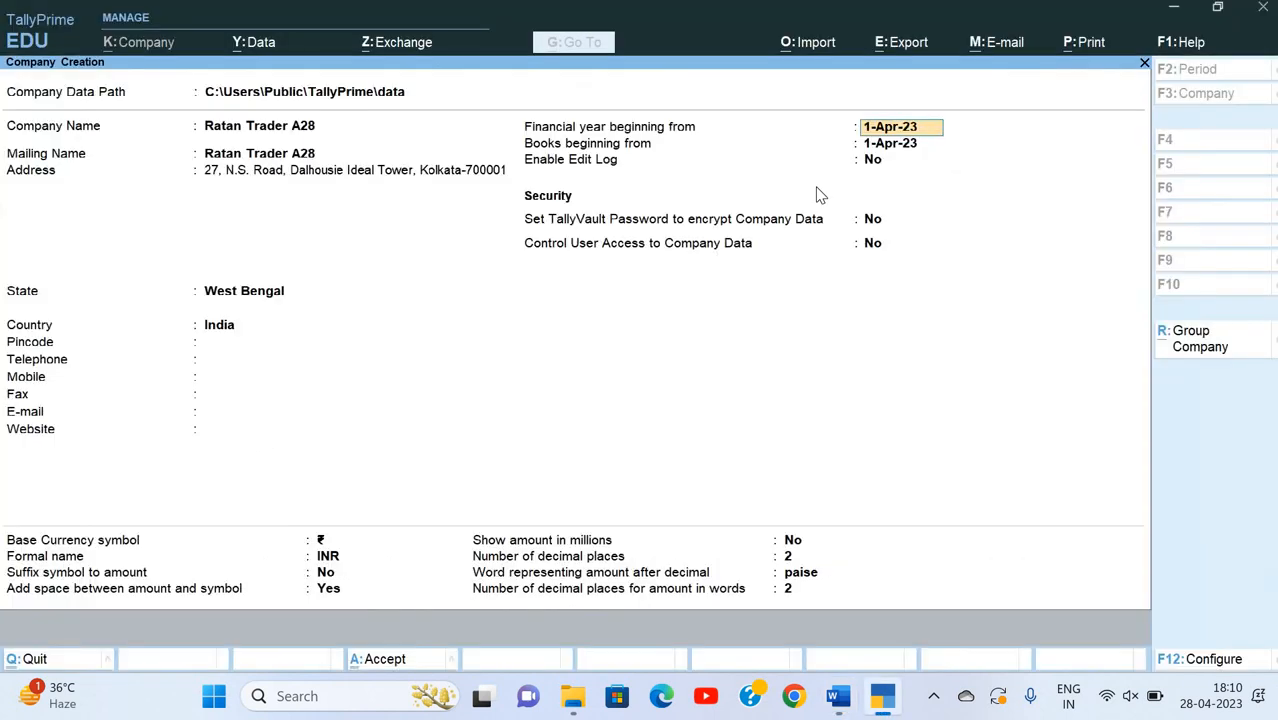
{"action": "type", "text": "1-4-2022"}
{"action": "key", "text": "Return"}
{"action": "key", "text": "Return"}
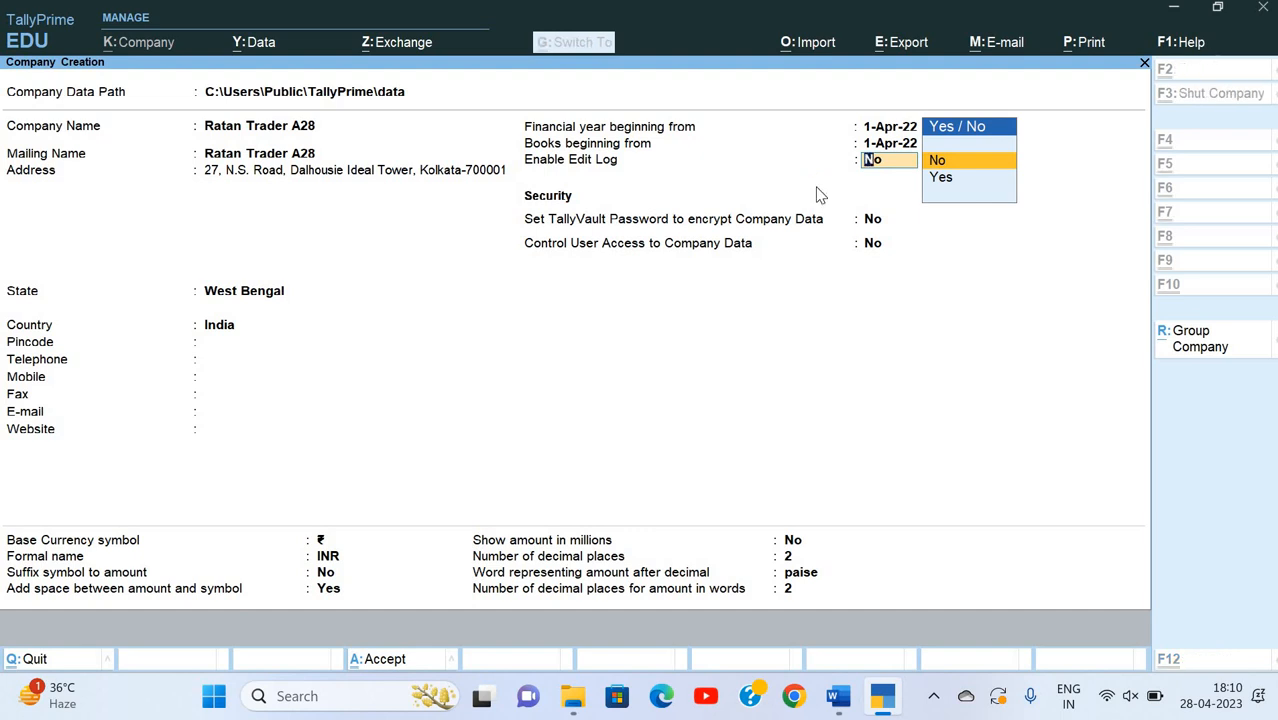
{"action": "key", "text": "ctrl+a"}
- Keep the accounting and inventory features as they are and disable Goods and Services Tax (GST) for the company
{"action": "key", "text": "Return"}
{"action": "key", "text": "Return"}
{"action": "key", "text": "Return"}
{"action": "key", "text": "Return"}
{"action": "key", "text": "Return"}
{"action": "key", "text": "Return"}
{"action": "key", "text": "Return"}
{"action": "key", "text": "Return"}
{"action": "key", "text": "Return"}
{"action": "key", "text": "Return"}
{"action": "key", "text": "Return"}
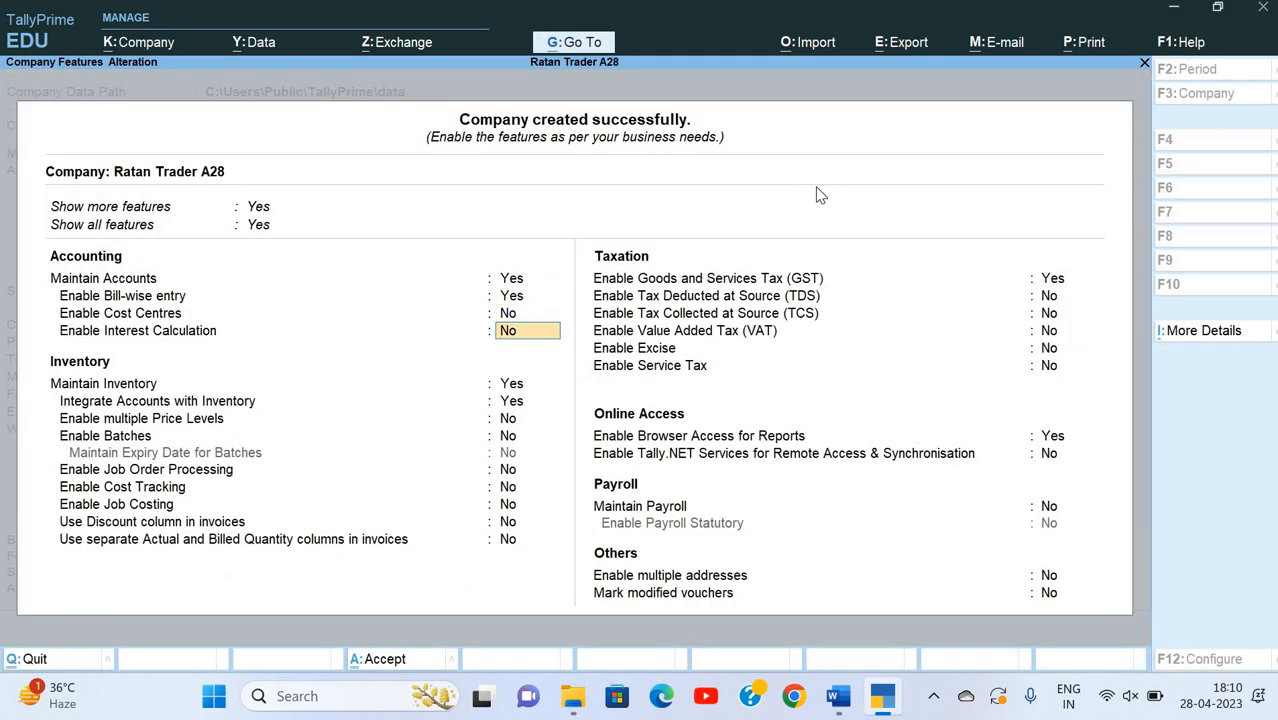
{"action": "key", "text": "Return"}
{"action": "key", "text": "Return"}
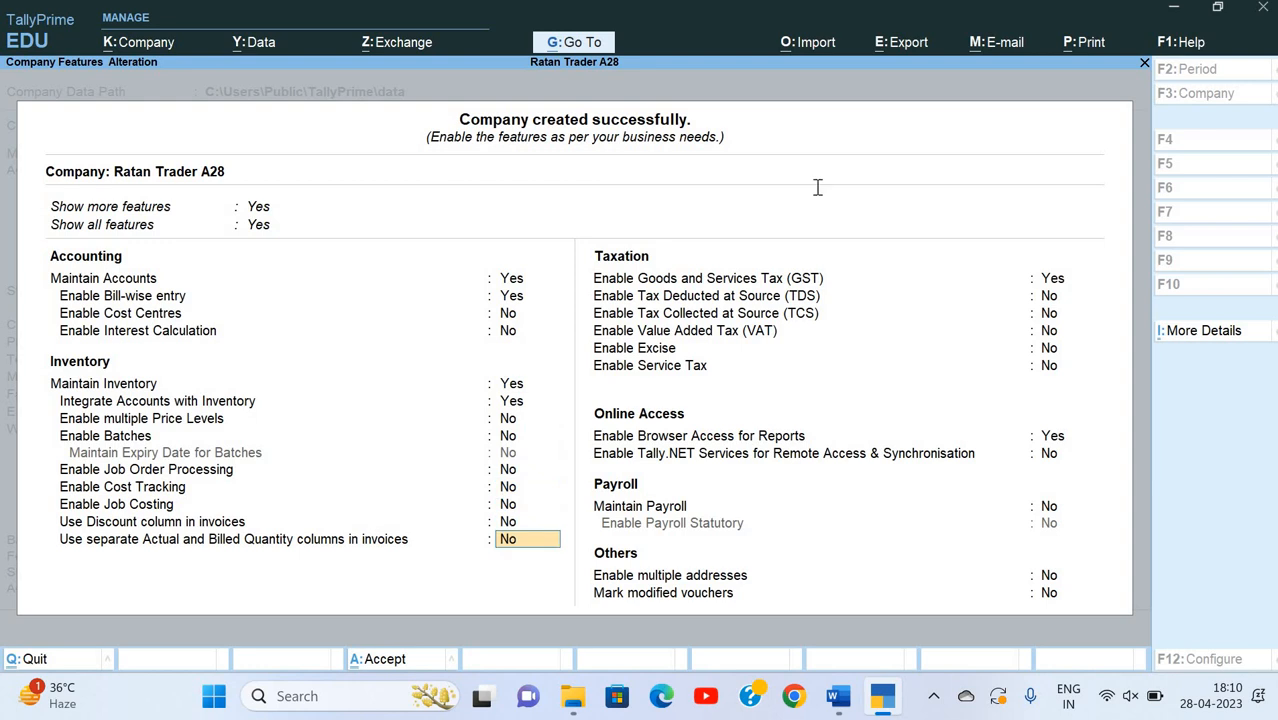
{"action": "key", "text": "alt+Tab"}
{"action": "key", "text": "alt+Tab"}
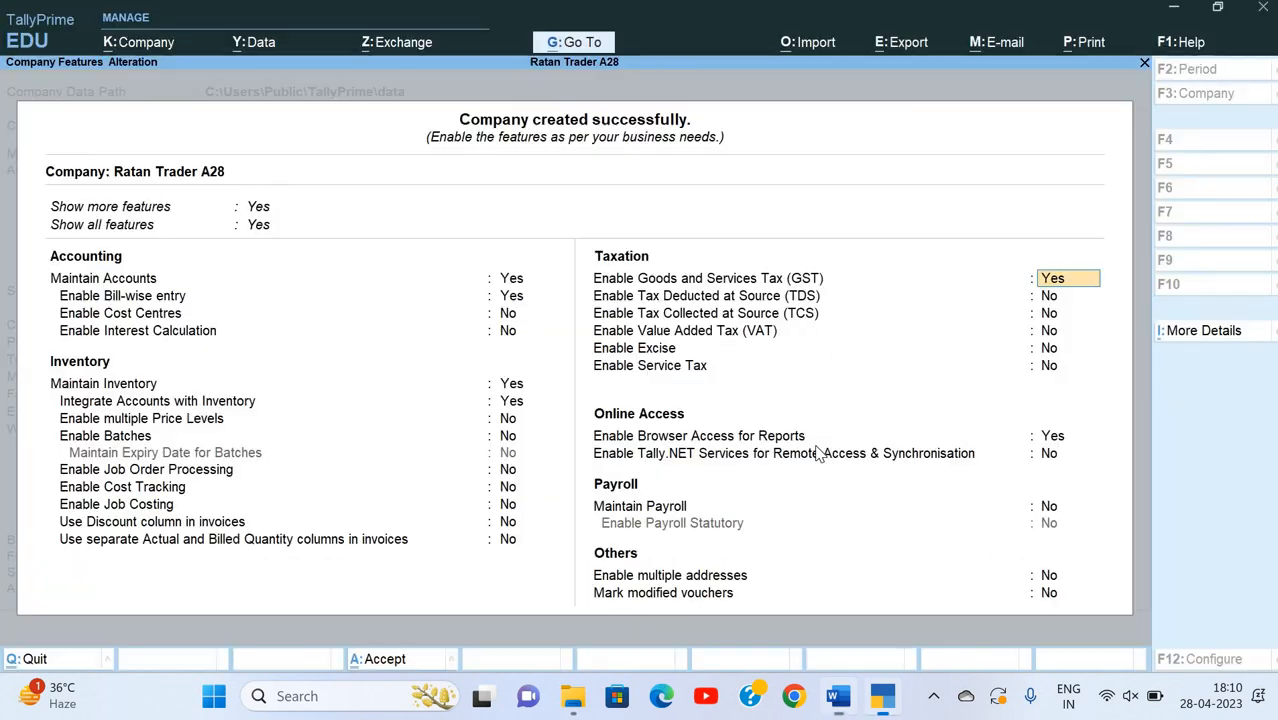
{"action": "type", "text": "n"}
{"action": "key", "text": "Return"}
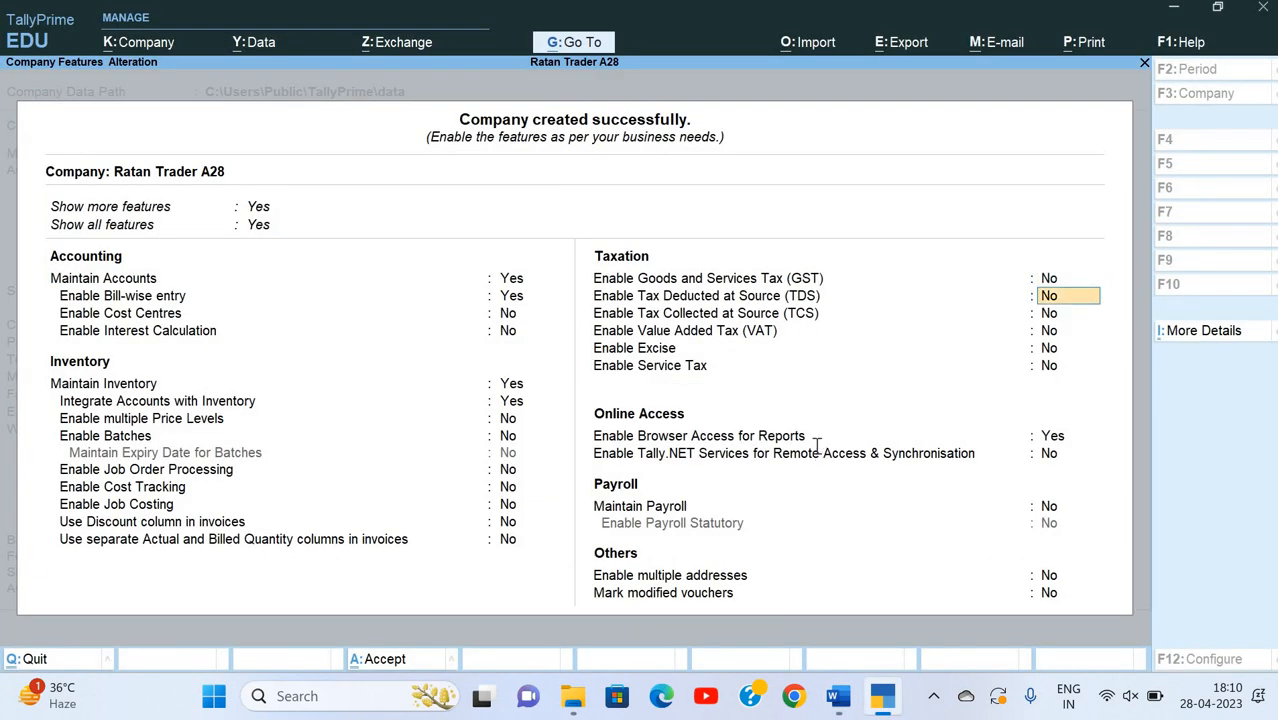
- Check the Word assignment, leave the remaining taxation features unchanged and save the company features
{"action": "key", "text": "alt+Tab"}
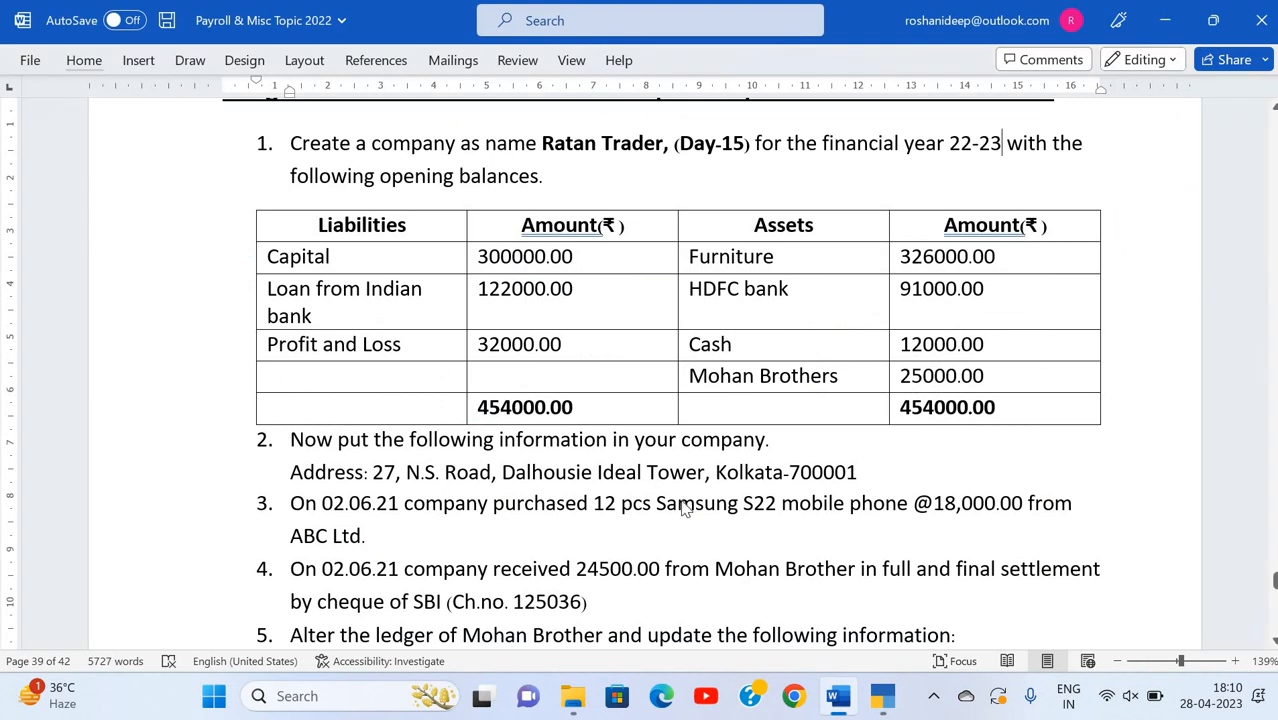
{"action": "key", "text": "alt+Tab"}
{"action": "key", "text": "Return"}
{"action": "key", "text": "Return"}
{"action": "key", "text": "ctrl+a"}
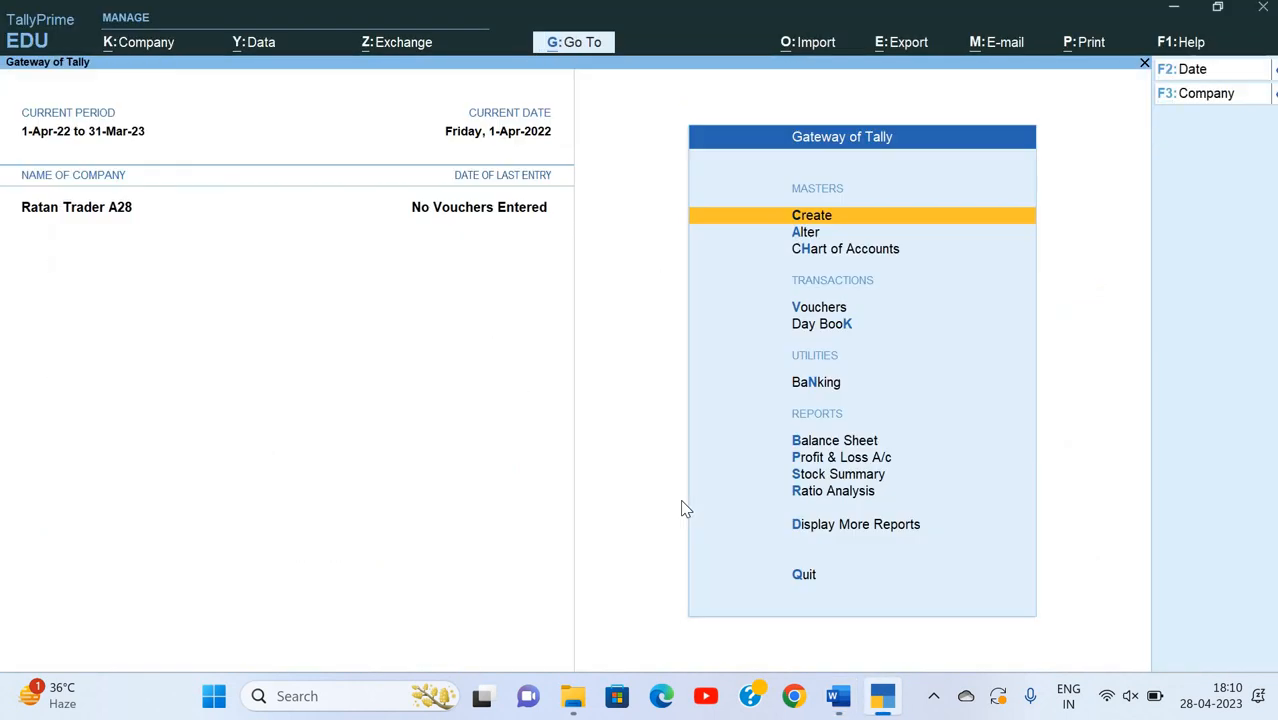
- Review the opening balances in the Word assignment and open multi-ledger alteration for all items from TallyPrime's ledger chart of accounts
{"action": "key", "text": "alt+Tab"}
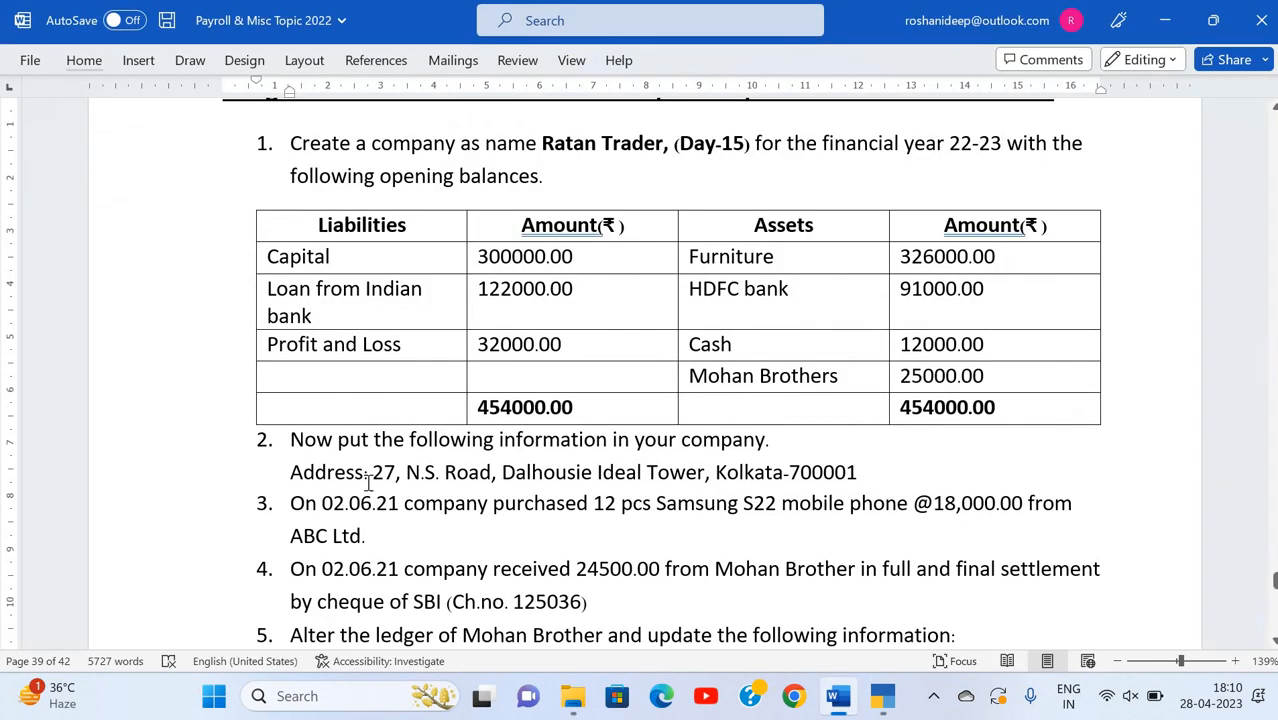
{"action": "scroll", "coordinate": [368, 481], "scroll_direction": "down", "scroll_amount": 2}
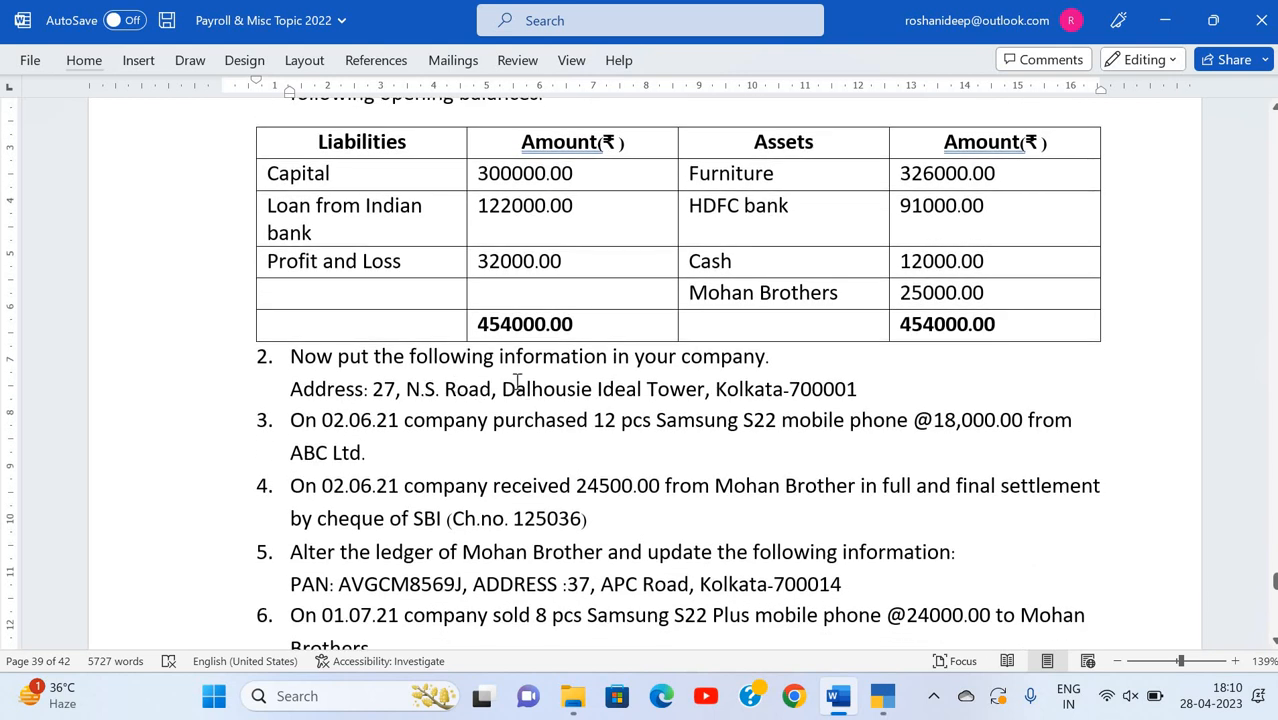
{"action": "scroll", "coordinate": [517, 381], "scroll_direction": "up", "scroll_amount": 3}
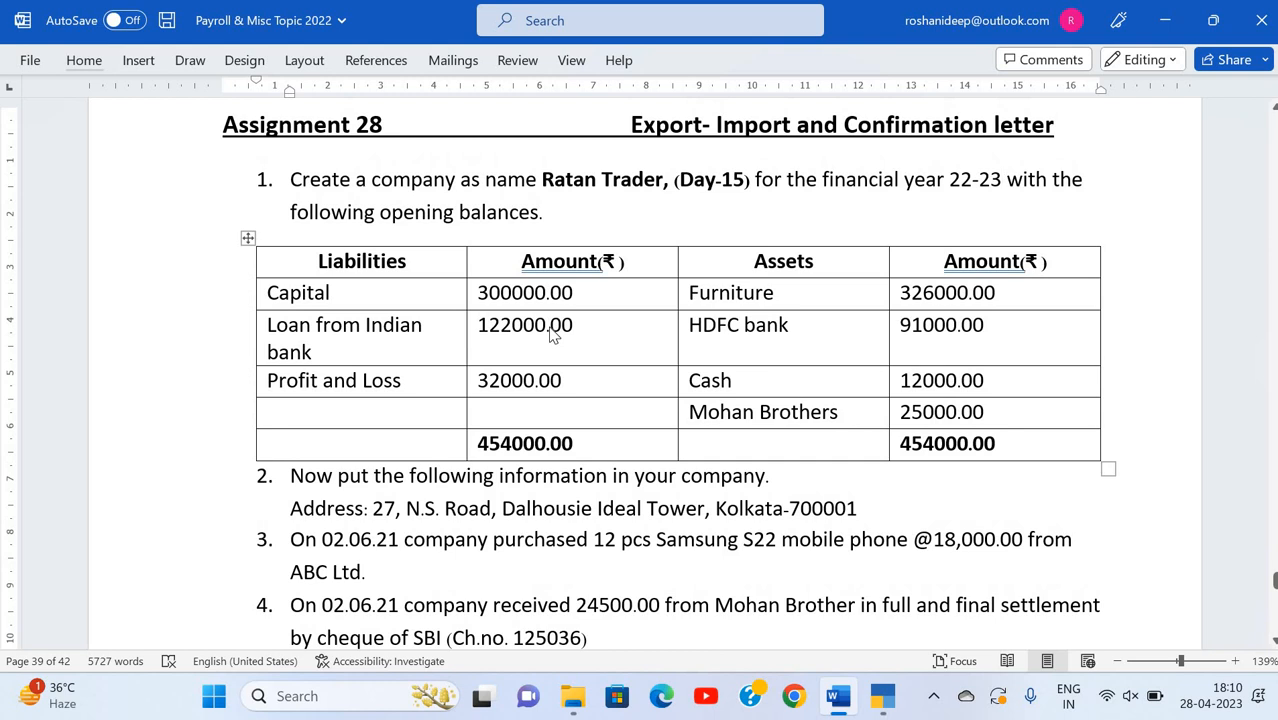
{"action": "key", "text": "alt+Tab"}
{"action": "key", "text": "Down"}
{"action": "key", "text": "Down"}
{"action": "key", "text": "Return"}
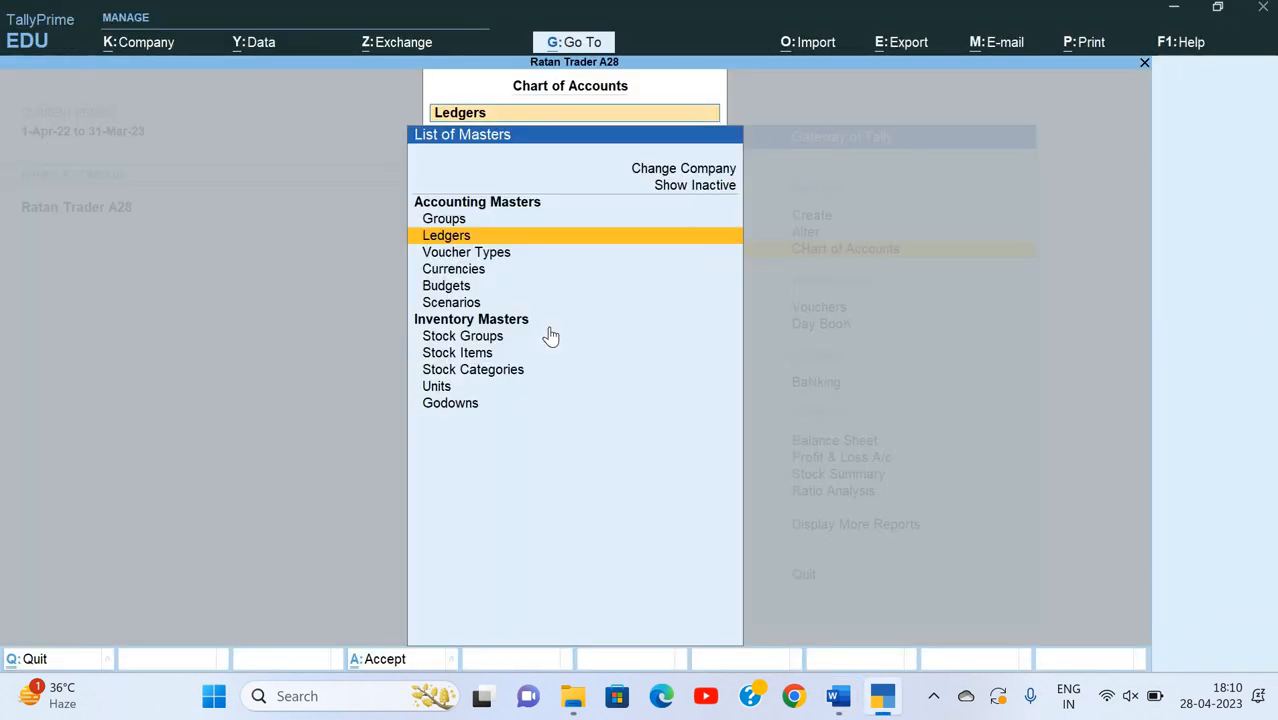
{"action": "key", "text": "Return"}
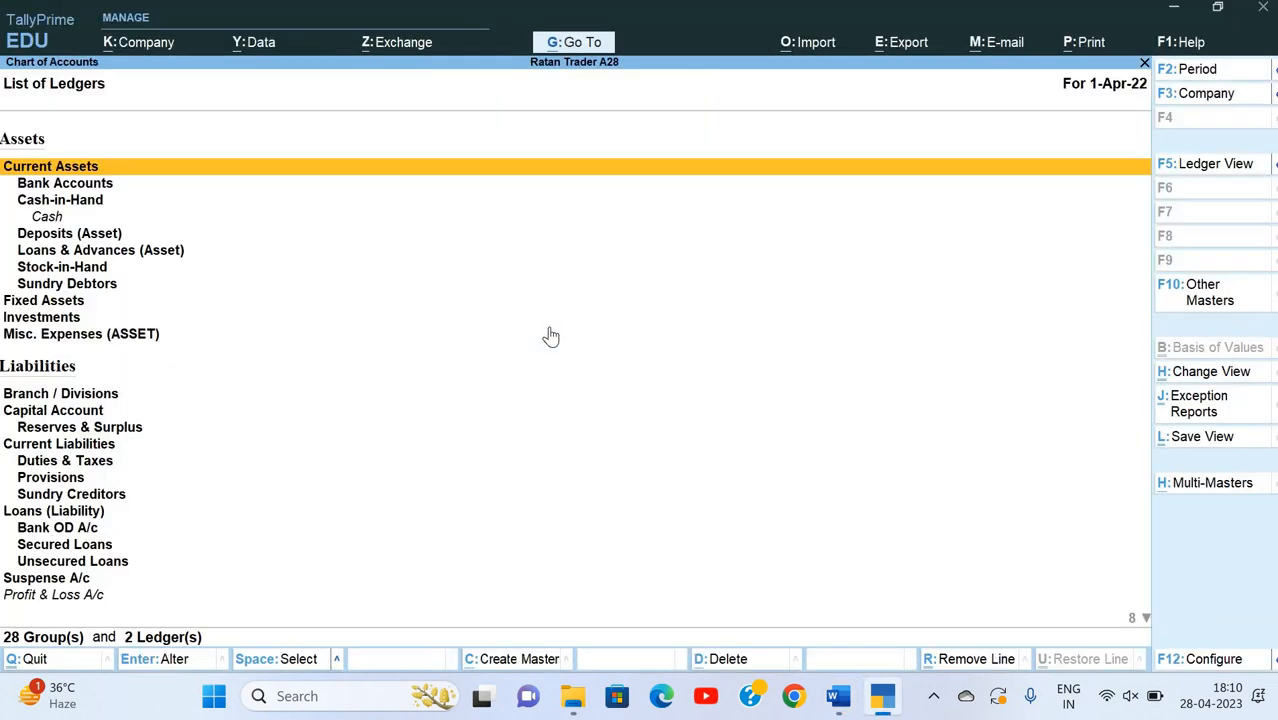
{"action": "key", "text": "alt+h"}
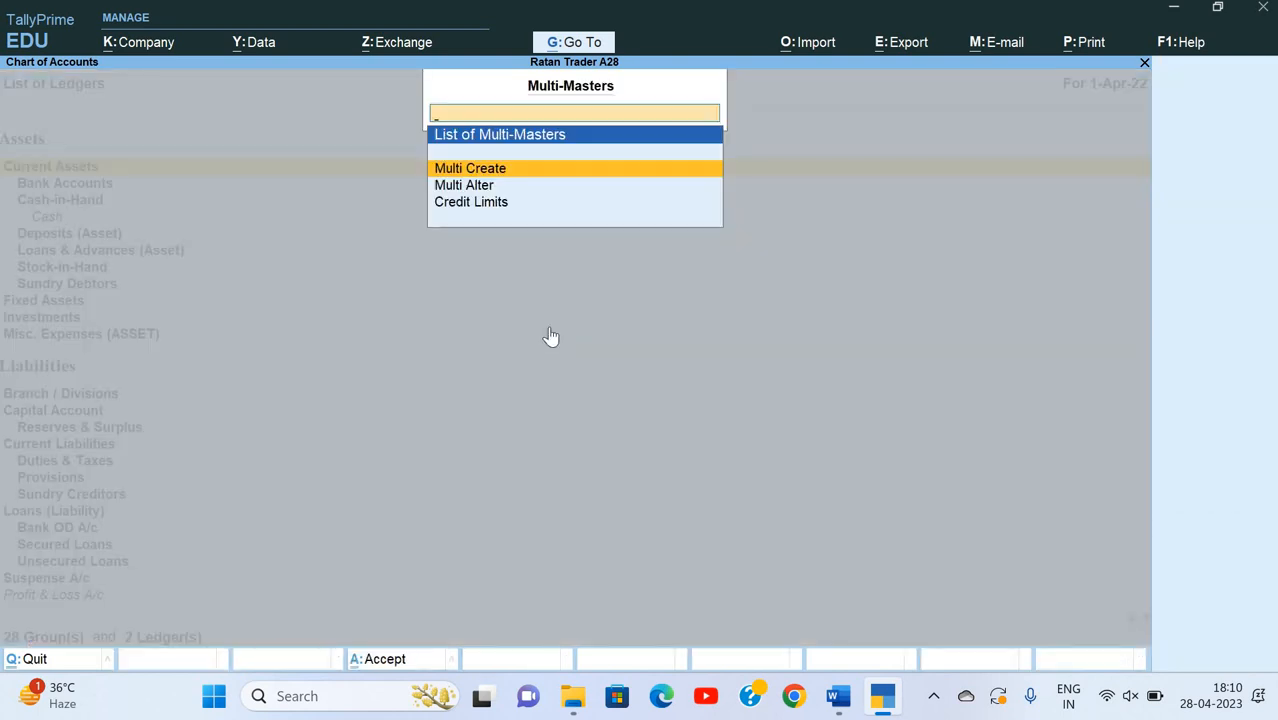
{"action": "key", "text": "Down"}
{"action": "key", "text": "Return"}
{"action": "key", "text": "Return"}
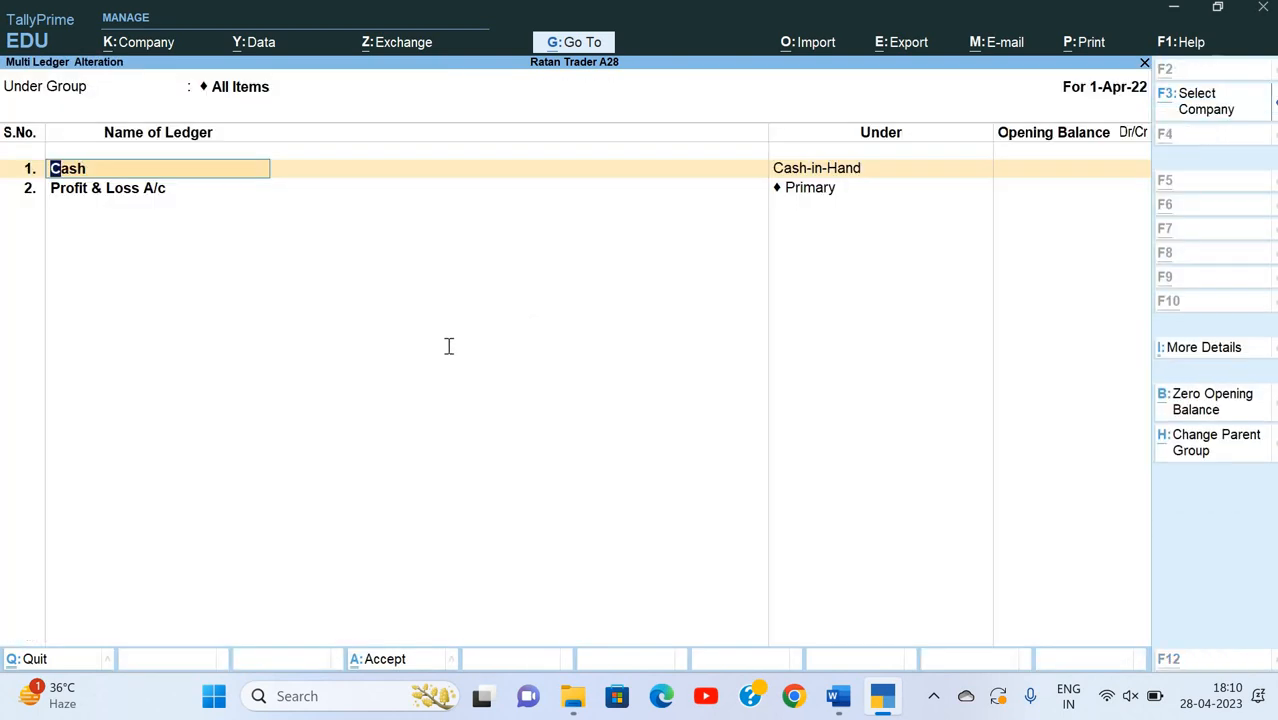
- Set the Cash ledger's opening balance to 12,000 Dr, as given in the assignment
{"action": "key", "text": "alt+Tab"}
{"action": "key", "text": "alt+Tab"}
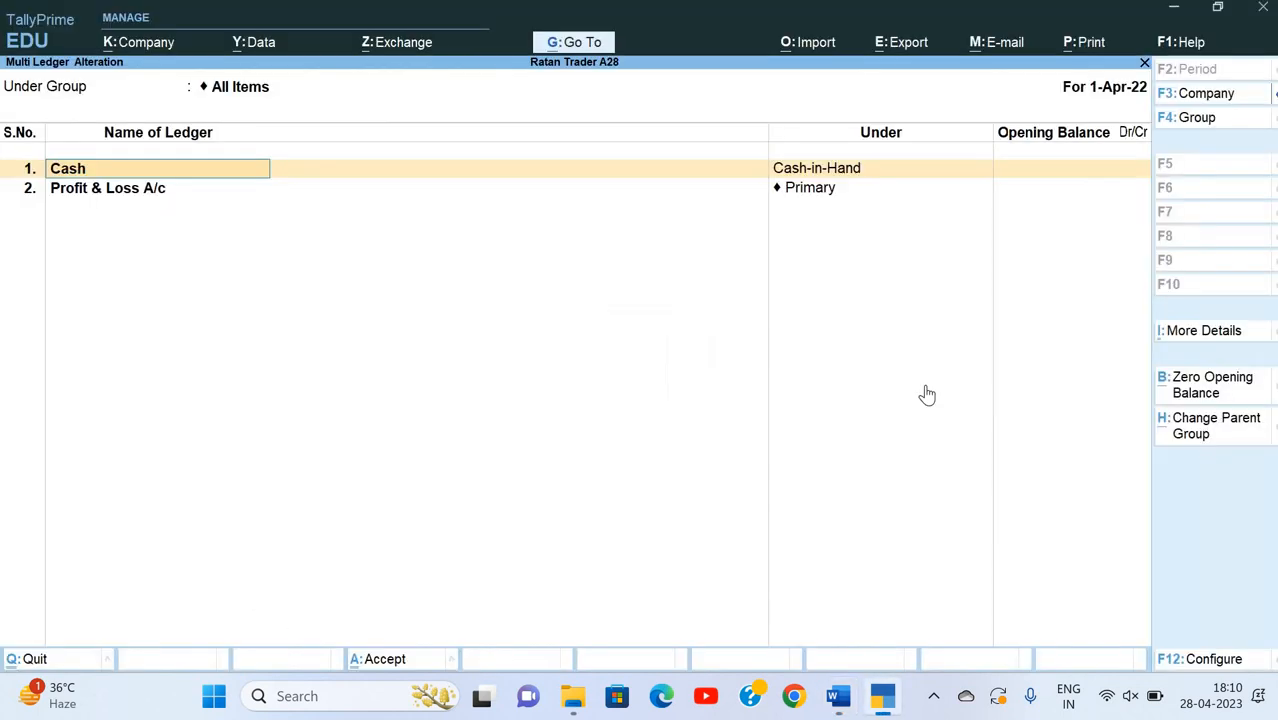
{"action": "key", "text": "Return"}
{"action": "key", "text": "Return"}
{"action": "type", "text": "12,000"}
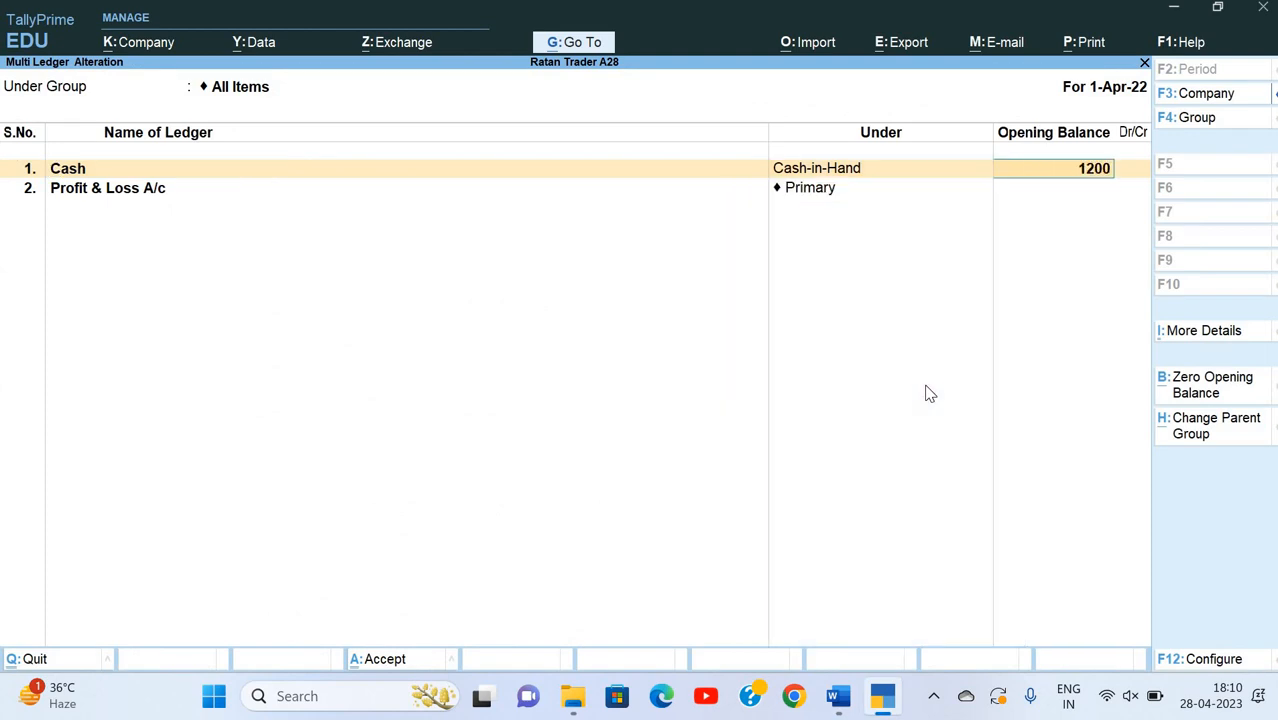
{"action": "key", "text": "Return"}
{"action": "key", "text": "Return"}
- Confirm the Cash balance and set the Profit & Loss A/c opening balance to 32,000 Cr, as given in the Word assignment
{"action": "key", "text": "Return"}
{"action": "key", "text": "Return"}
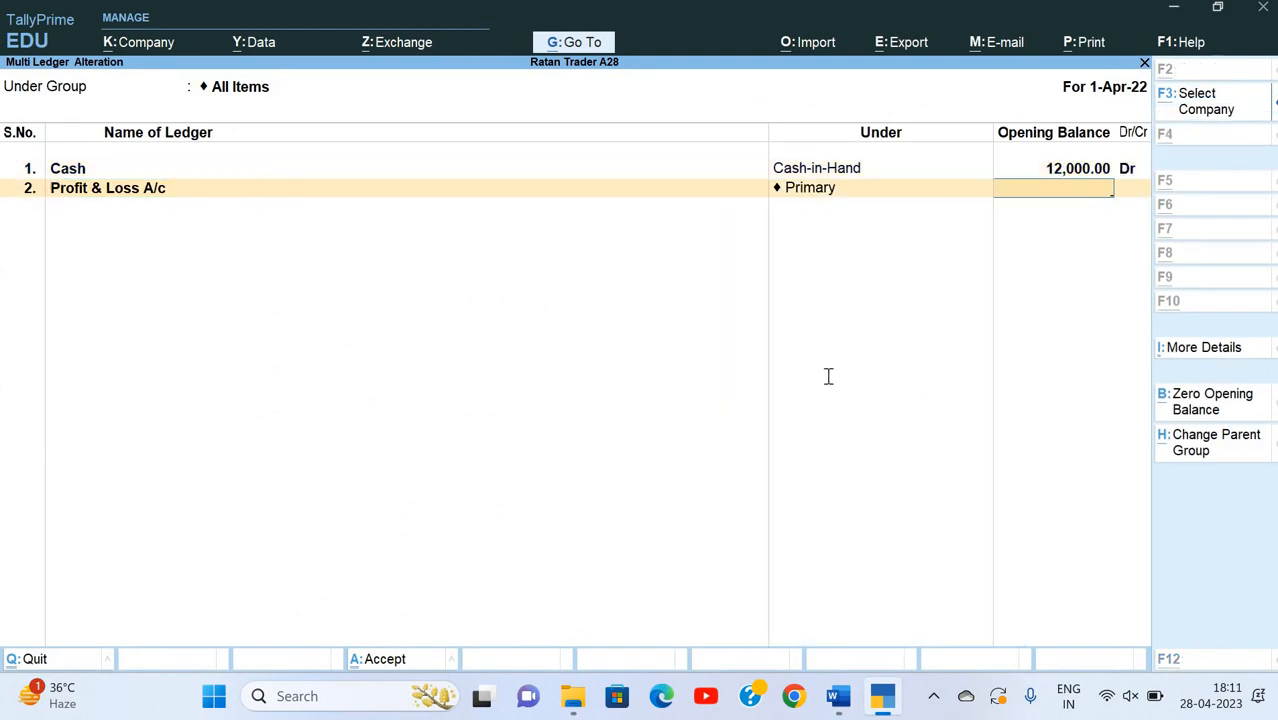
{"action": "key", "text": "alt+Tab"}
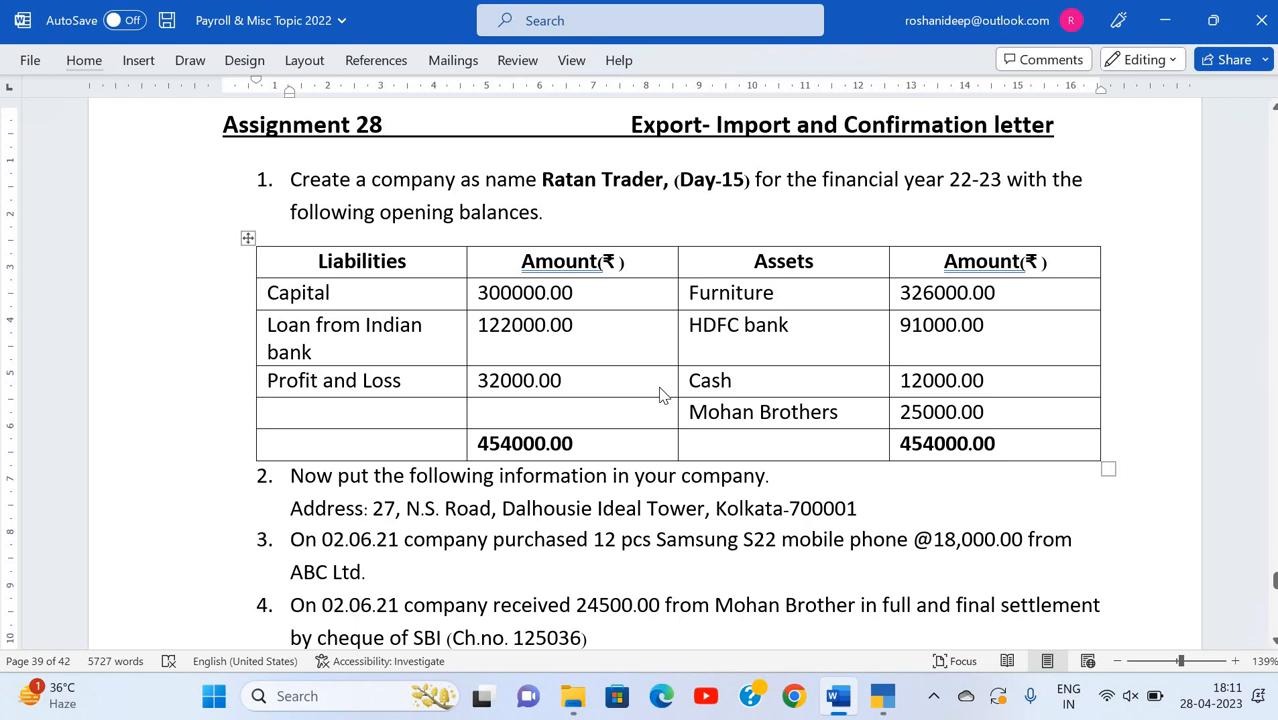
{"action": "key", "text": "alt+Tab"}
{"action": "type", "text": "32000"}
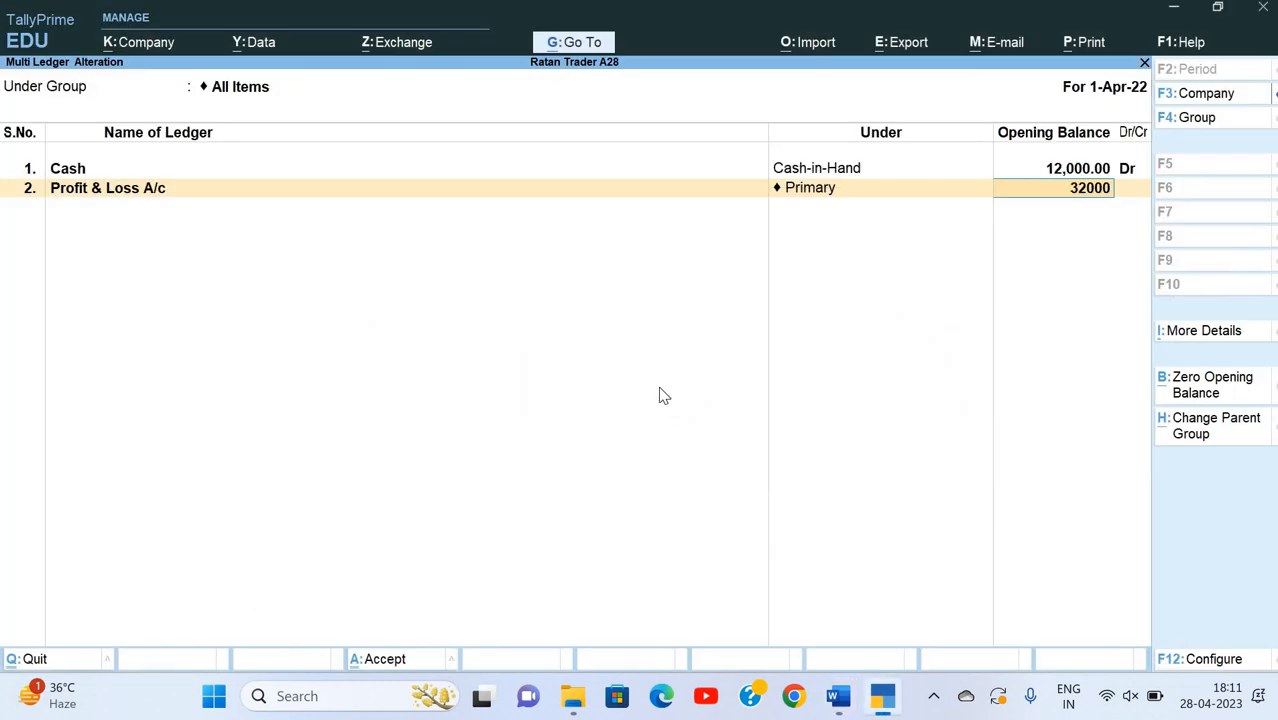
{"action": "key", "text": "Return"}
- Add the Capital ledger from the Word assignment under Capital Account with an opening balance of 3,00,000 Cr
{"action": "key", "text": "alt+Tab"}
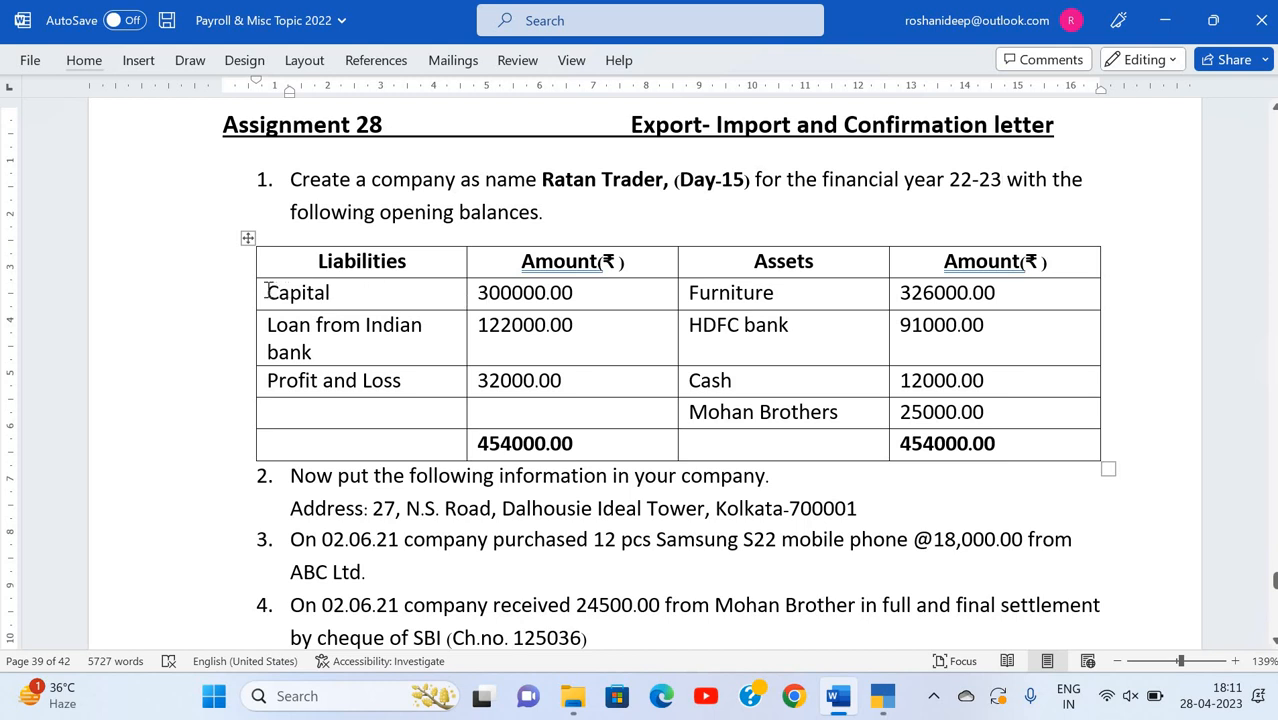
{"action": "triple_click", "coordinate": [300, 305]}
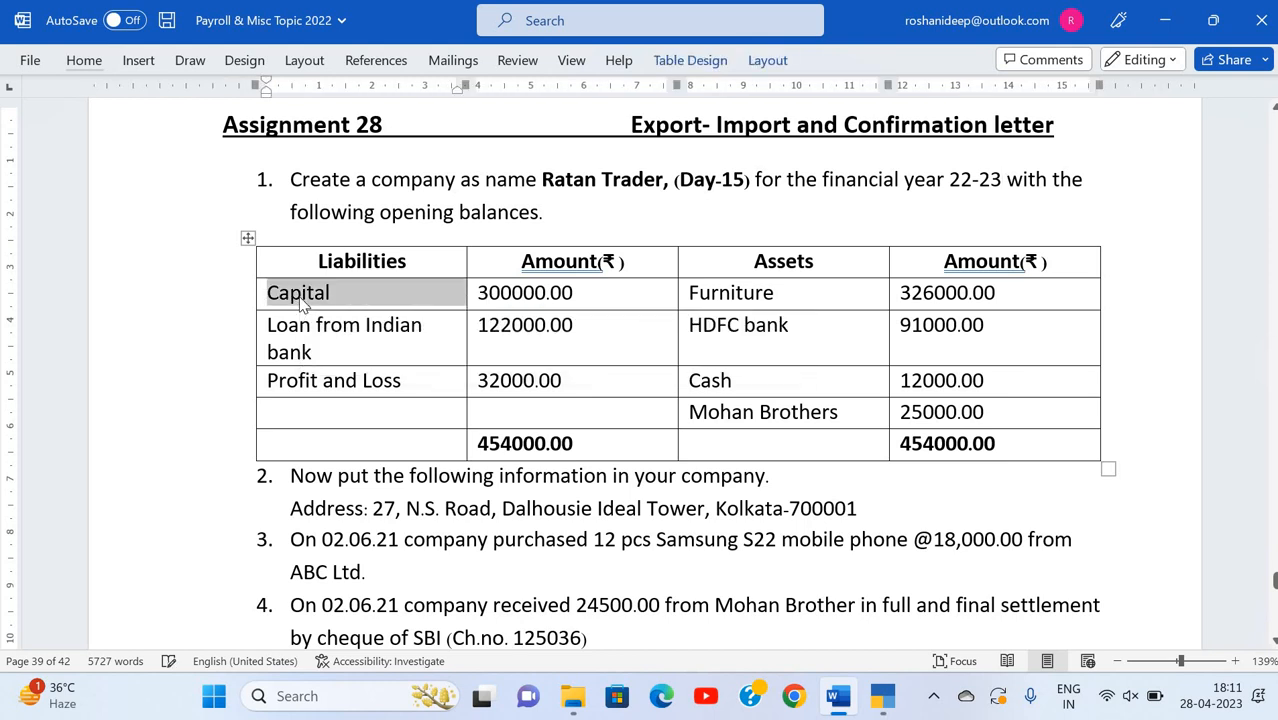
{"action": "key", "text": "alt+Tab"}
{"action": "key", "text": "ctrl+alt+v"}
{"action": "key", "text": "Return"}
{"action": "type", "text": "C"}
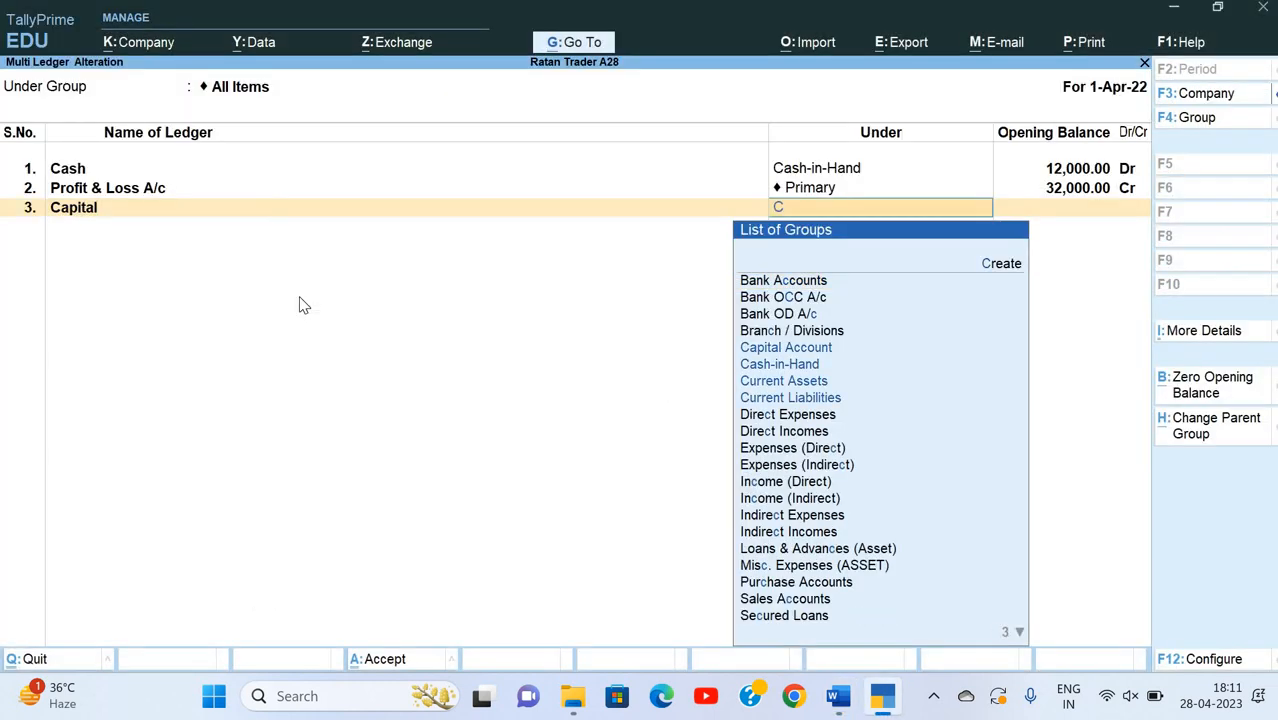
{"action": "type", "text": "api"}
{"action": "key", "text": "Return"}
{"action": "key", "text": "alt+Tab"}
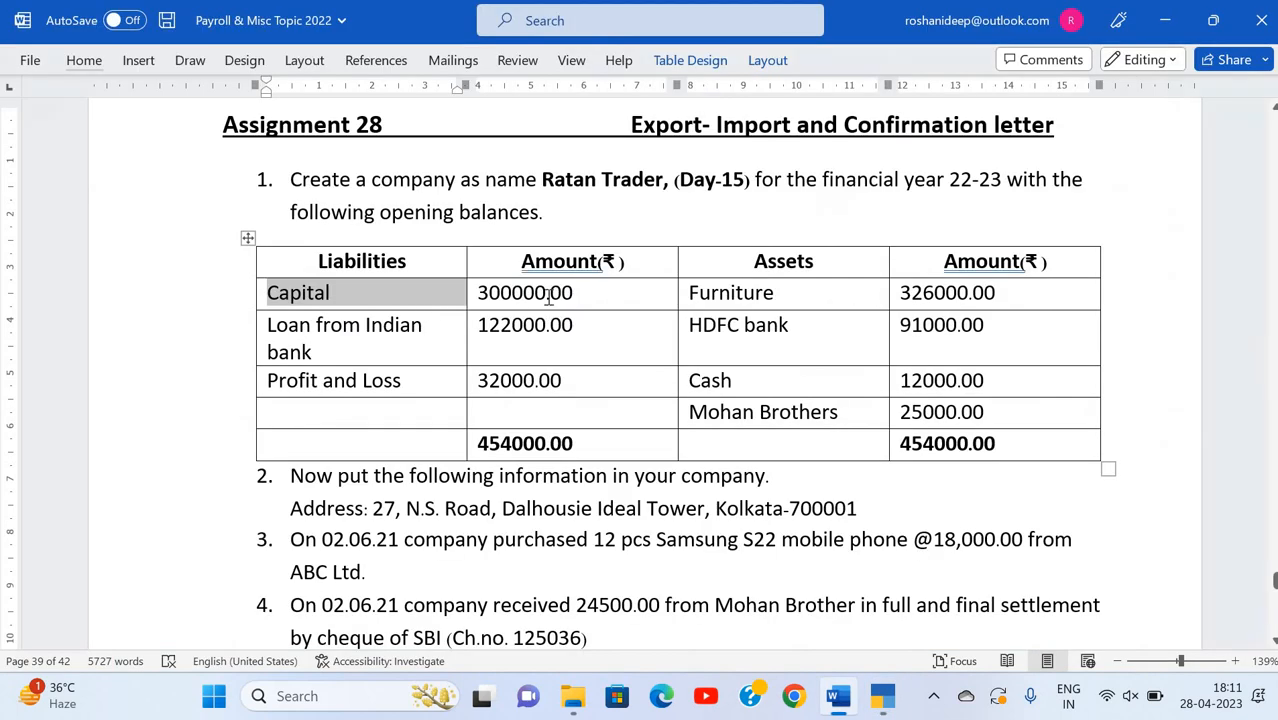
{"action": "key", "text": "alt+Tab"}
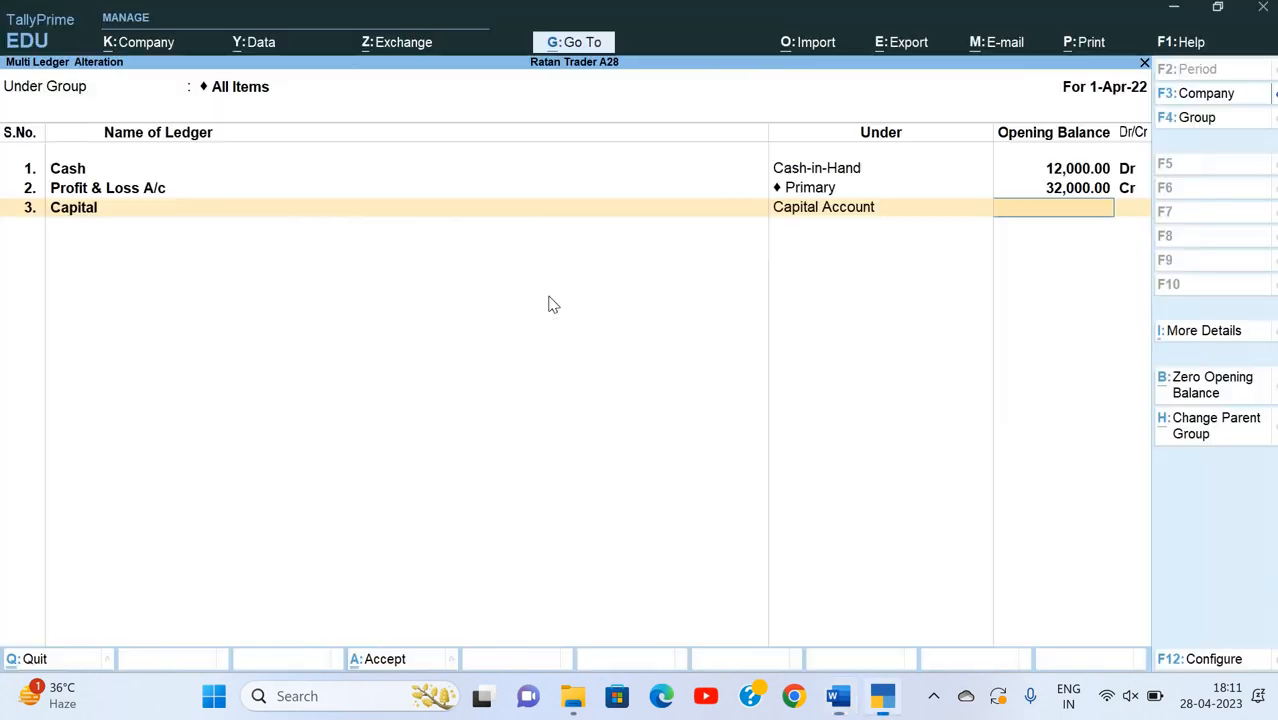
{"action": "type", "text": "300000"}
{"action": "key", "text": "Return"}
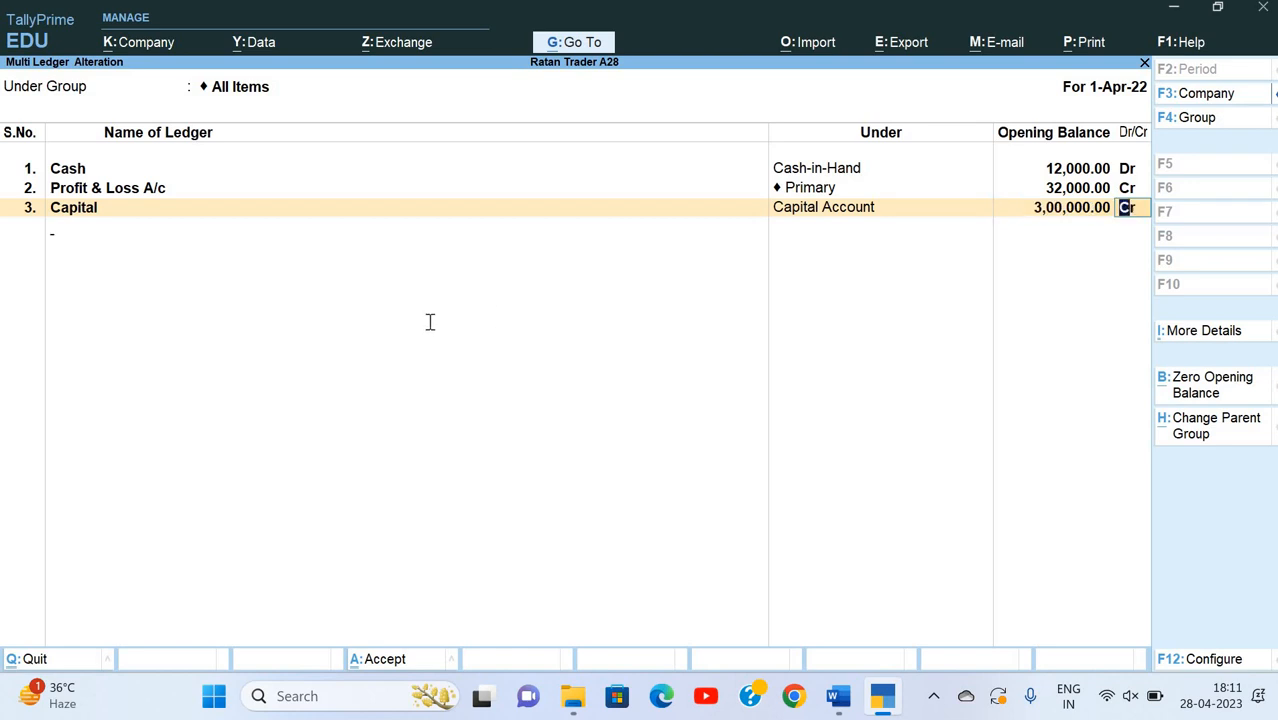
- Add the ledger Loan from Indian bank from the Word assignment under Secured Loans with an opening balance of 1,22,000 Cr
{"action": "key", "text": "alt+Tab"}
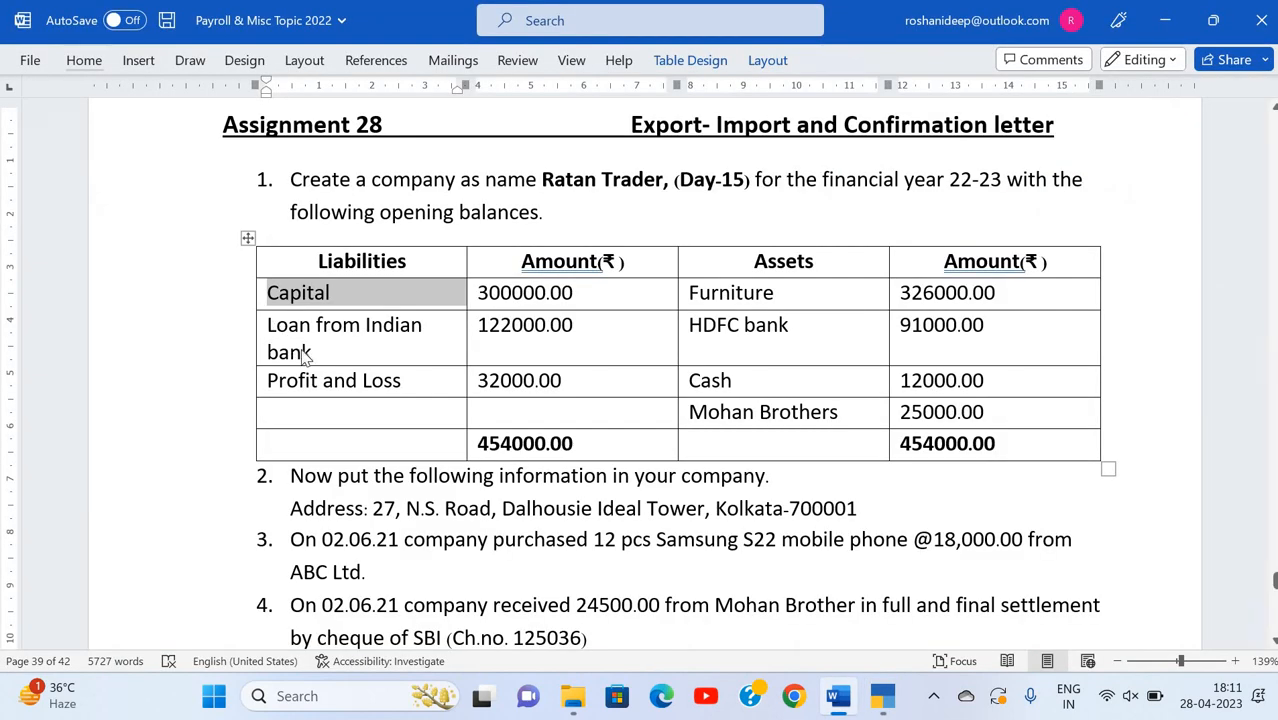
{"action": "left_click", "coordinate": [296, 351]}
{"action": "key", "text": "alt+Tab"}
{"action": "key", "text": "ctrl+alt+v"}
{"action": "key", "text": "Return"}
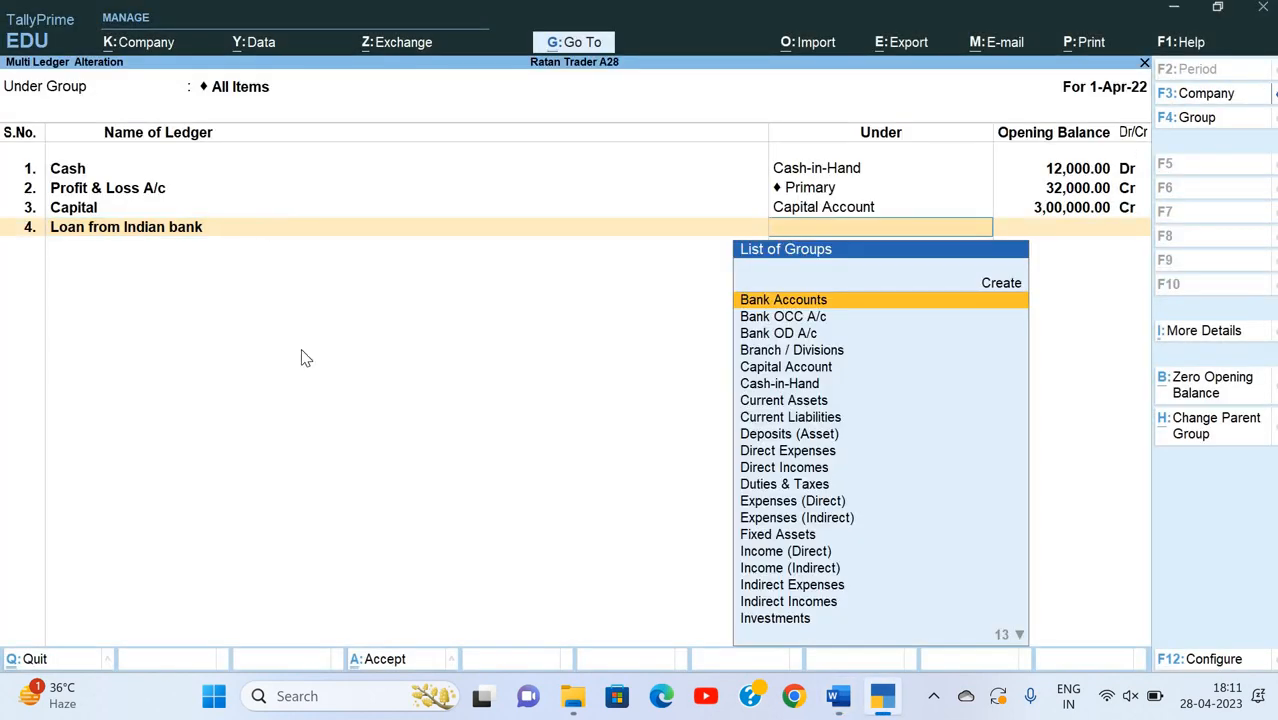
{"action": "type", "text": "Se"}
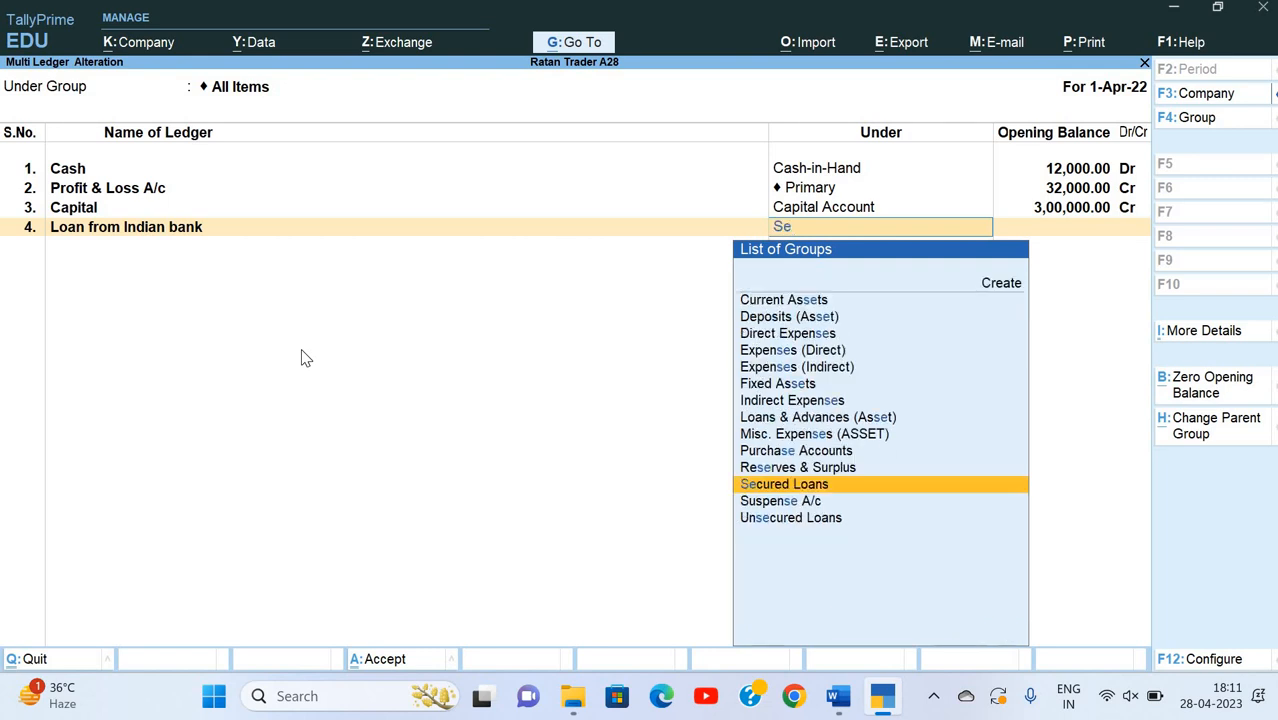
{"action": "key", "text": "Return"}
{"action": "key", "text": "alt+Tab"}
{"action": "key", "text": "alt+Tab"}
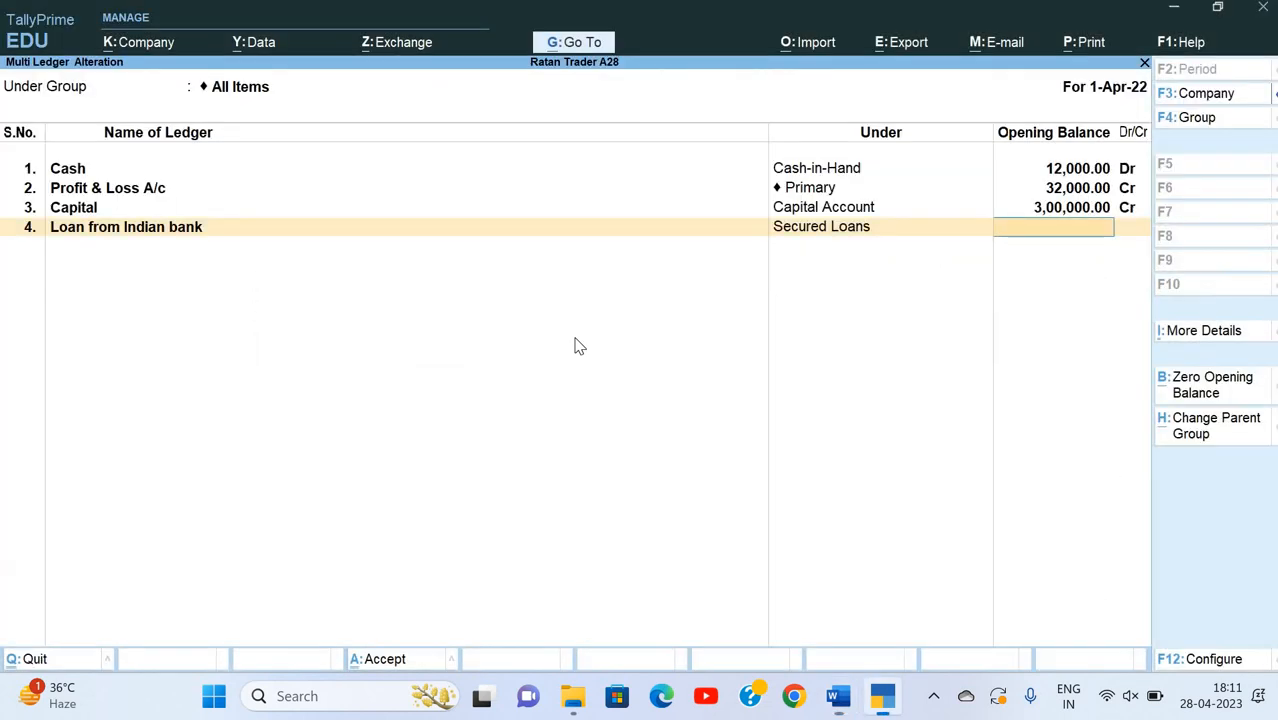
{"action": "type", "text": "122000"}
{"action": "key", "text": "Return"}
- Add the Furniture ledger from the Word assignment under Fixed Assets with an opening balance of 3,26,000 Dr
{"action": "key", "text": "alt+Tab"}
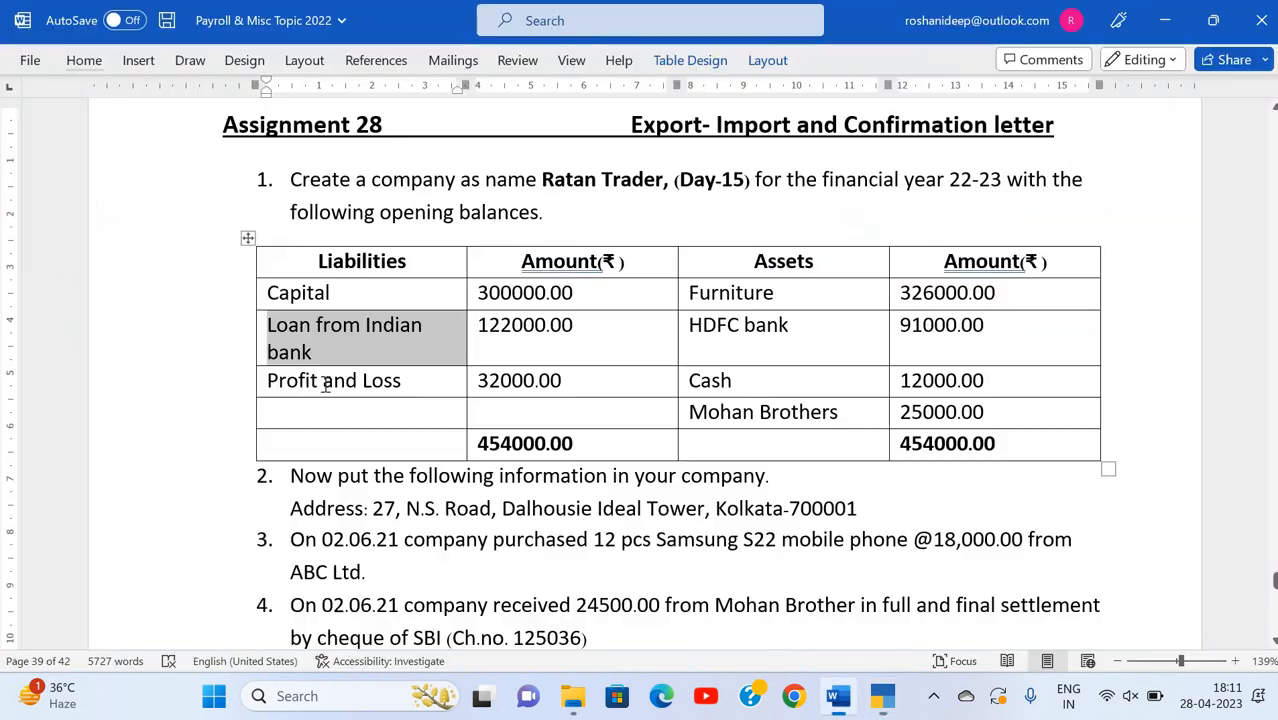
{"action": "triple_click", "coordinate": [728, 296]}
{"action": "key", "text": "ctrl+c"}
{"action": "key", "text": "alt+Tab"}
{"action": "key", "text": "ctrl+alt+v"}
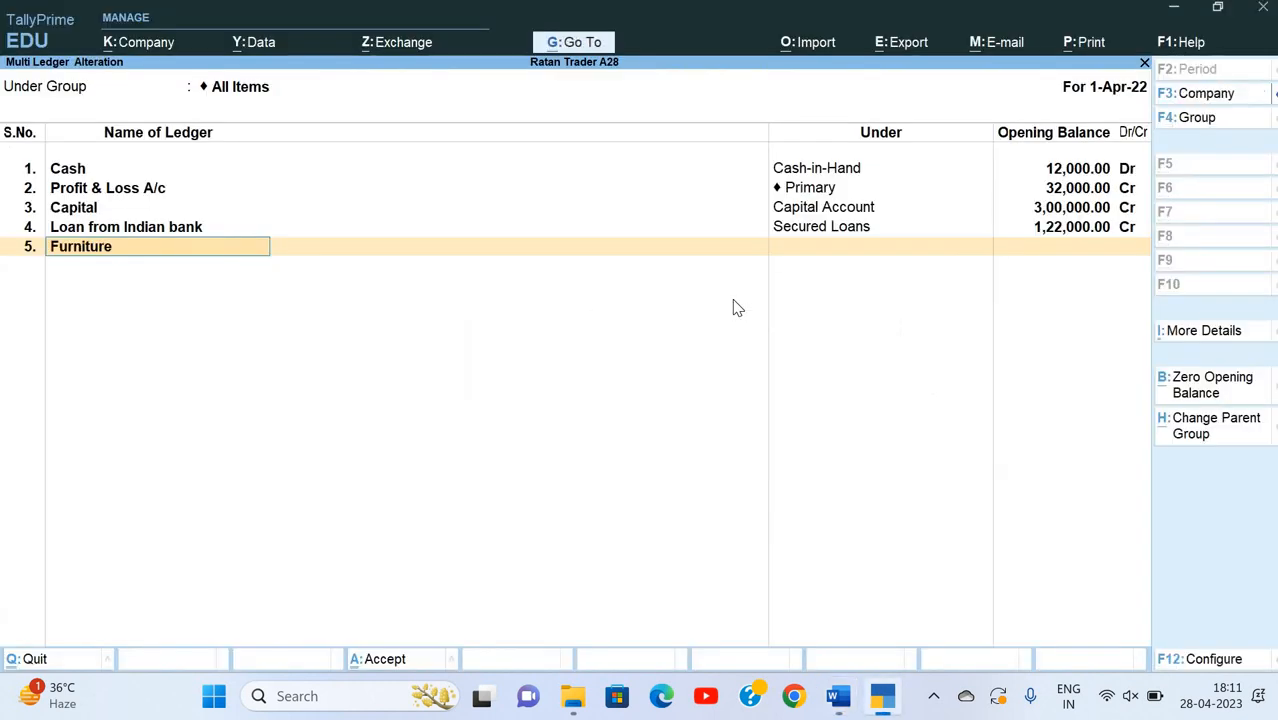
{"action": "key", "text": "Return"}
{"action": "type", "text": "fix"}
{"action": "key", "text": "Return"}
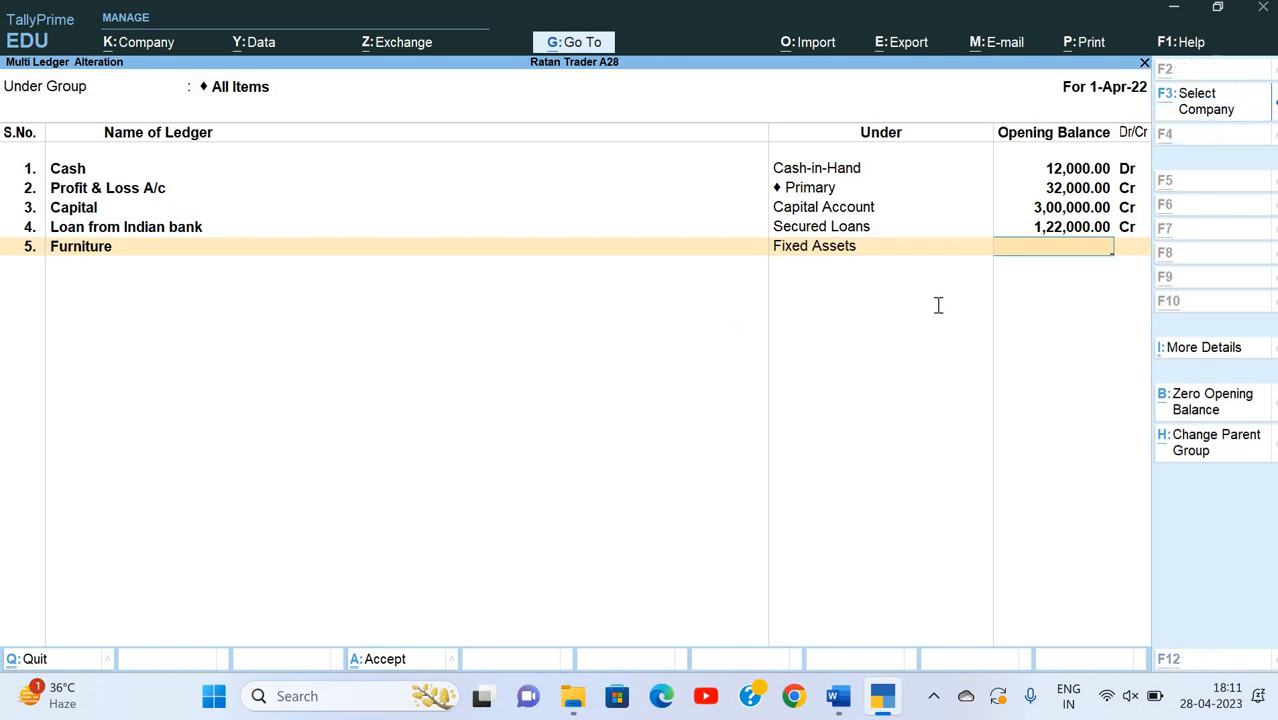
{"action": "key", "text": "alt+Tab"}
{"action": "key", "text": "alt+Tab"}
{"action": "type", "text": "32"}
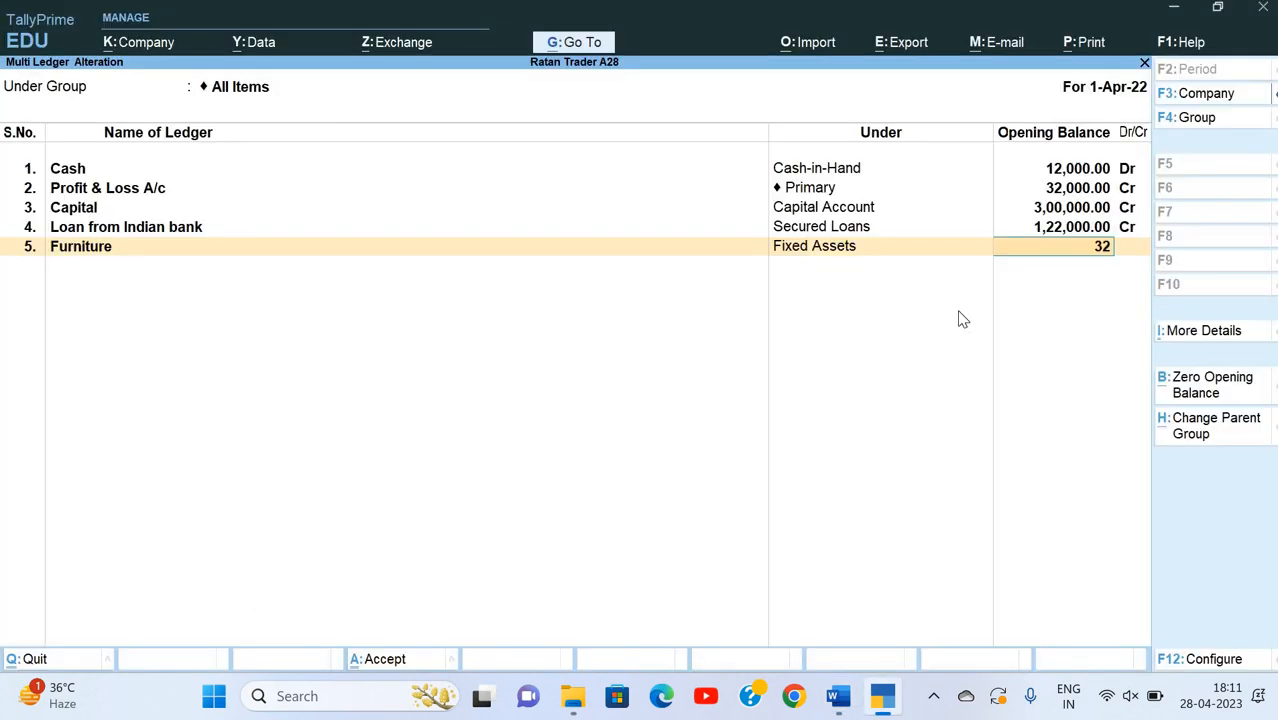
{"action": "type", "text": "6000"}
{"action": "key", "text": "Return"}
- Add the HDFC bank ledger from the Word assignment under Bank Accounts with an opening balance of 91,000 Dr
{"action": "key", "text": "alt+Tab"}
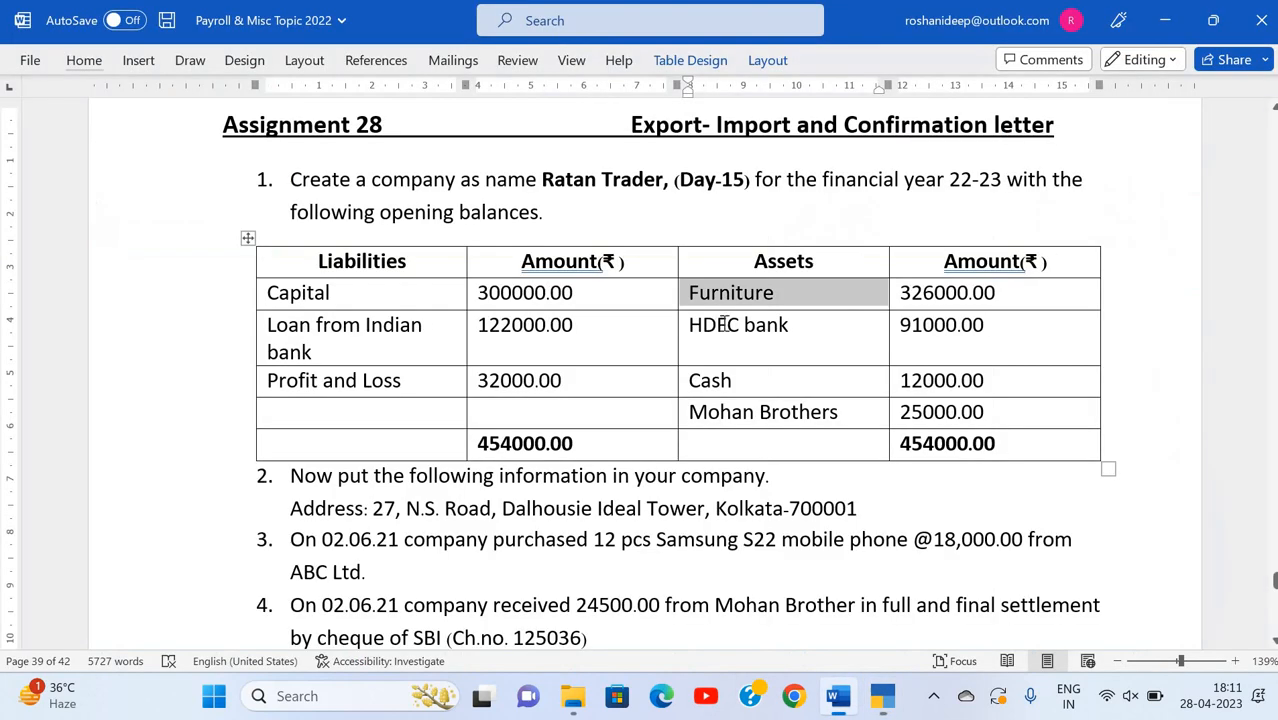
{"action": "left_click_drag", "start_coordinate": [691, 323], "coordinate": [799, 323]}
{"action": "key", "text": "ctrl+c"}
{"action": "key", "text": "alt+Tab"}
{"action": "key", "text": "ctrl+alt+v"}
{"action": "key", "text": "Return"}
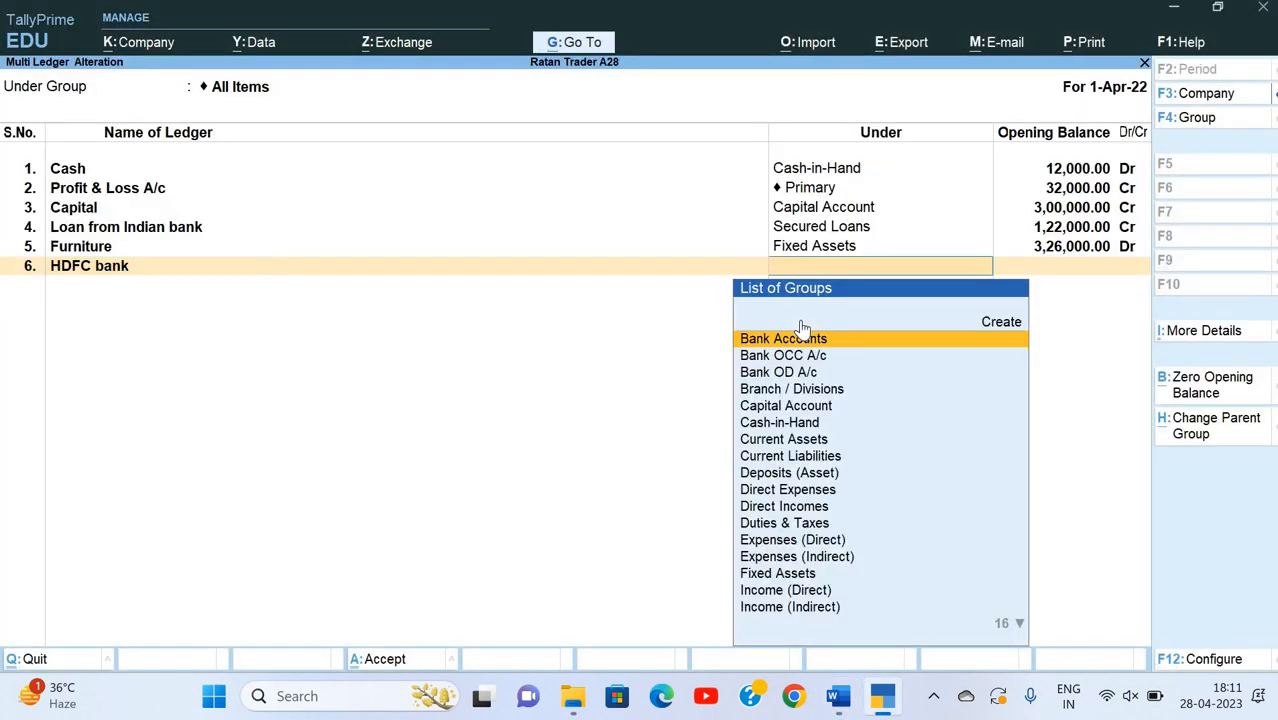
{"action": "type", "text": "Ban"}
{"action": "key", "text": "Return"}
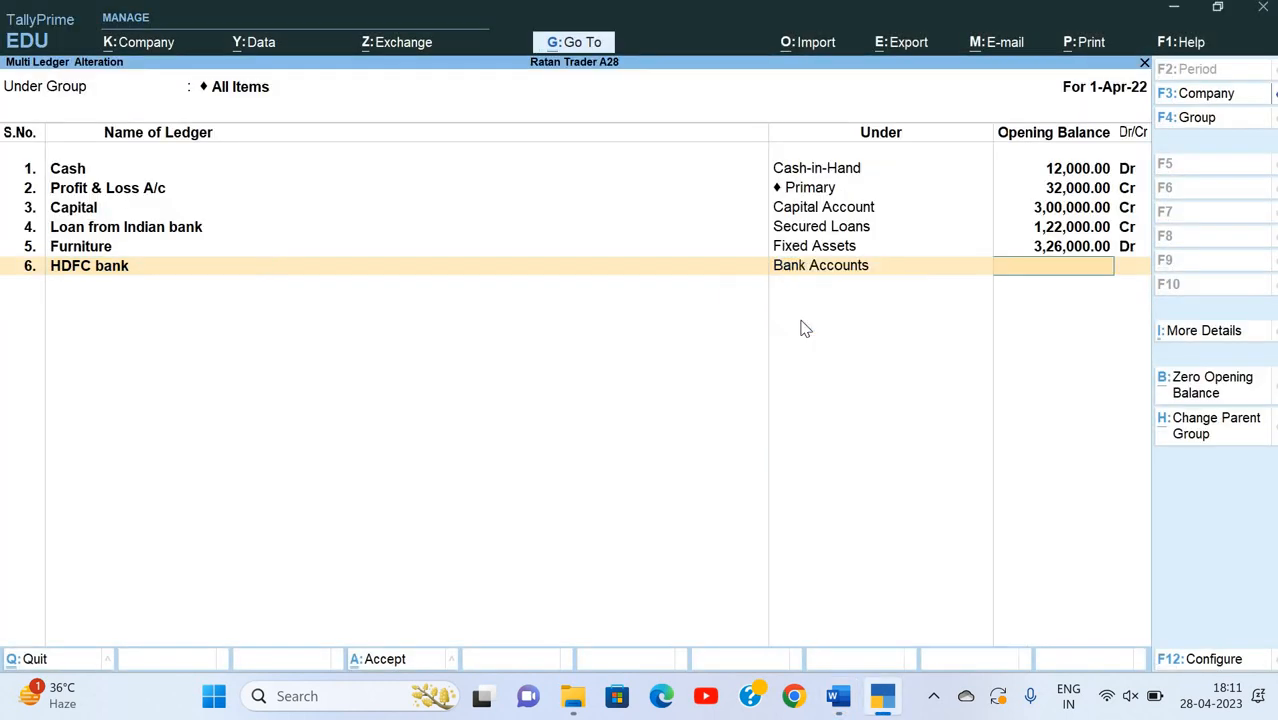
{"action": "type", "text": "91000"}
{"action": "key", "text": "Return"}
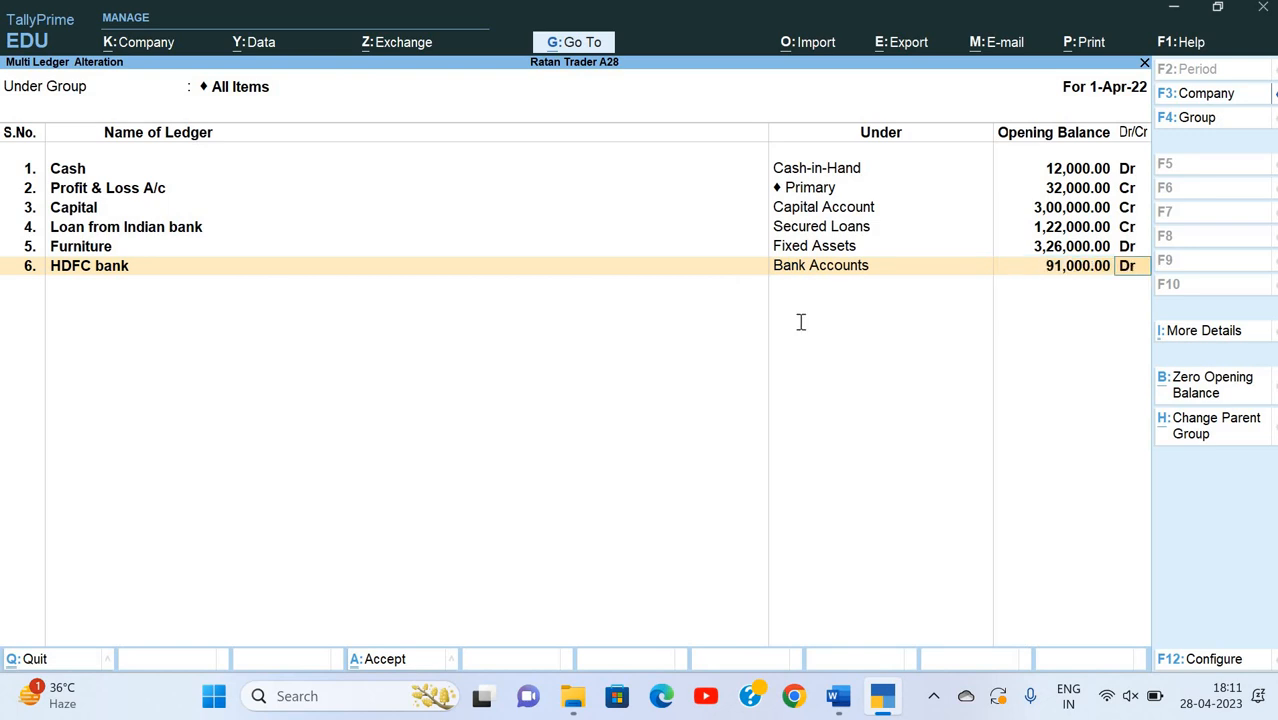
- Copy Mohan Brothers from the Word assignment and add it as a ledger under Sundry Debtors
{"action": "key", "text": "alt+Tab"}
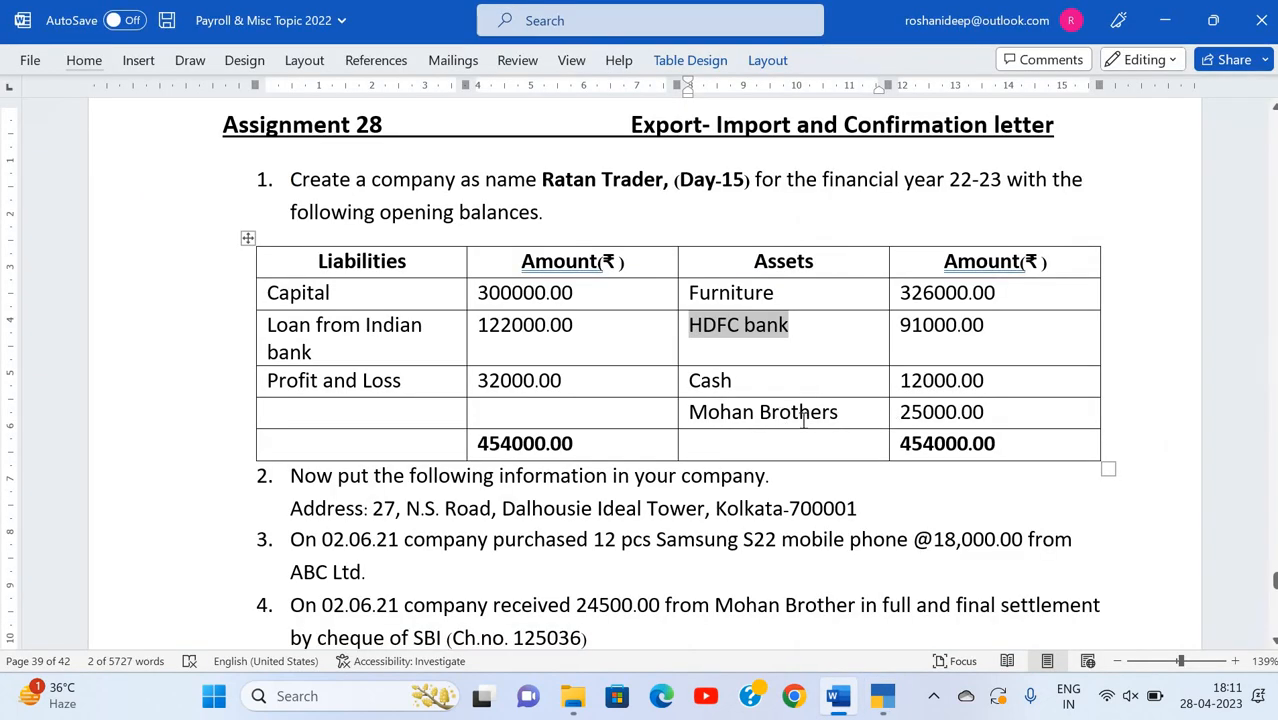
{"action": "triple_click", "coordinate": [750, 423]}
{"action": "key", "text": "ctrl+c"}
{"action": "key", "text": "alt+Tab"}
{"action": "key", "text": "ctrl+alt+v"}
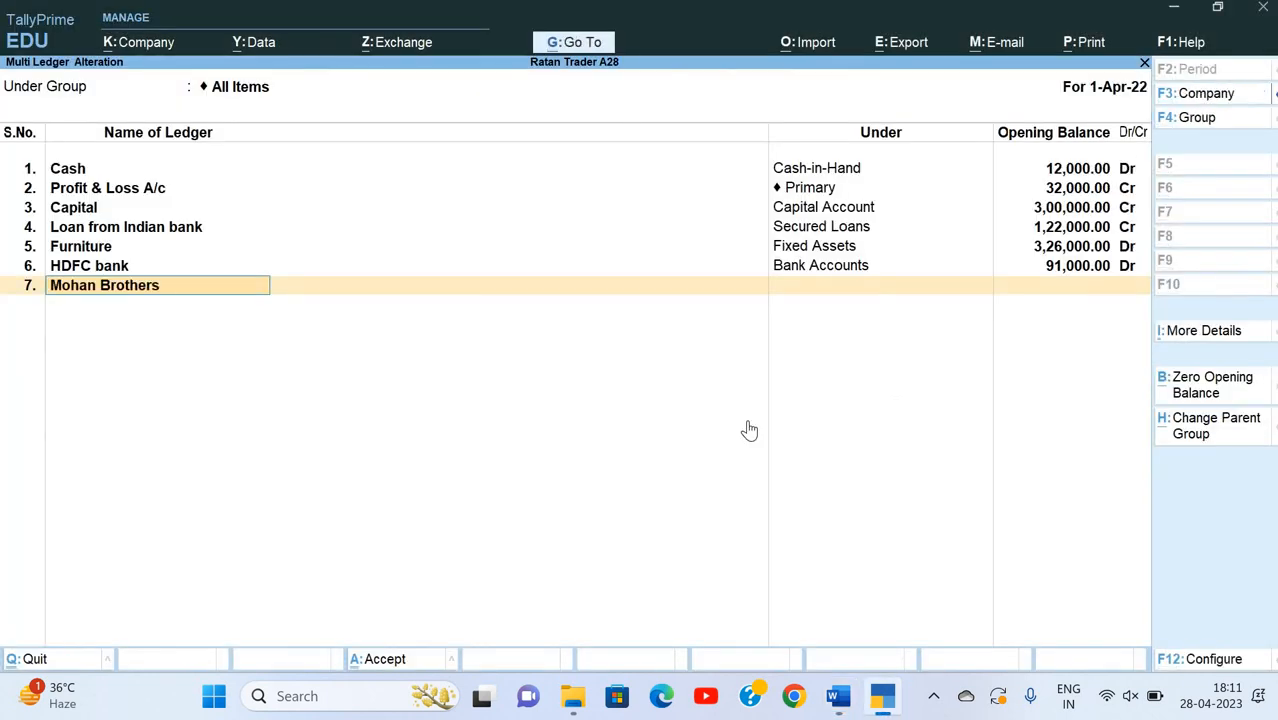
{"action": "key", "text": "Return"}
{"action": "type", "text": "Su"}
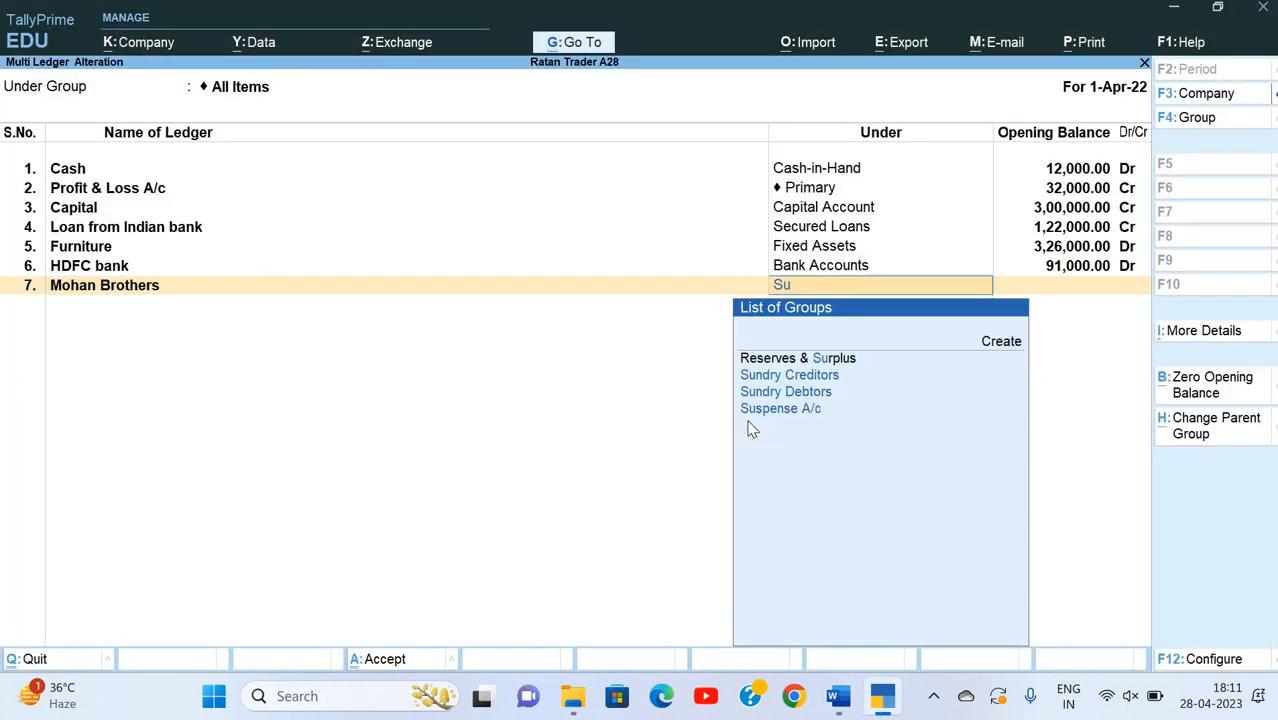
{"action": "type", "text": "n"}
{"action": "key", "text": "Down"}
{"action": "key", "text": "Return"}
- Set the Mohan Brothers opening balance to 25,000 Dr and leave the full amount on account in the bill-wise breakup
{"action": "key", "text": "alt+Tab"}
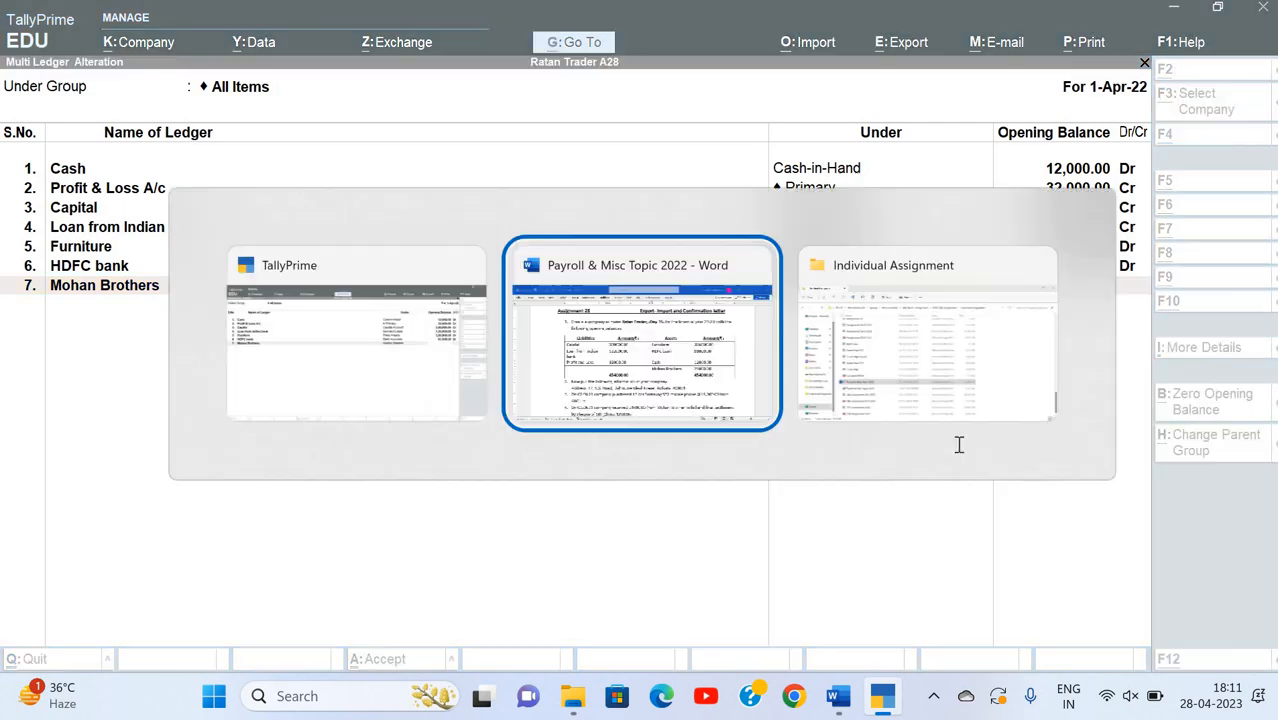
{"action": "key", "text": "alt+Tab"}
{"action": "type", "text": "25"}
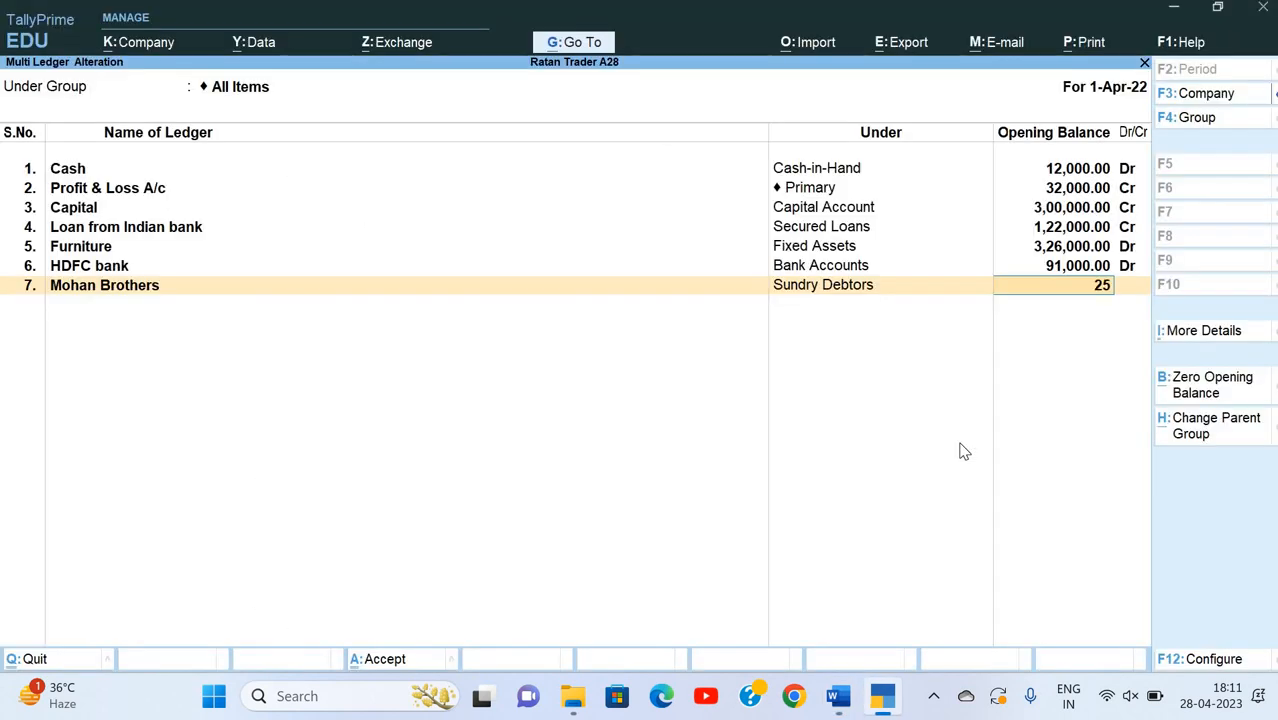
{"action": "type", "text": ",000"}
{"action": "key", "text": "Return"}
{"action": "key", "text": "Return"}
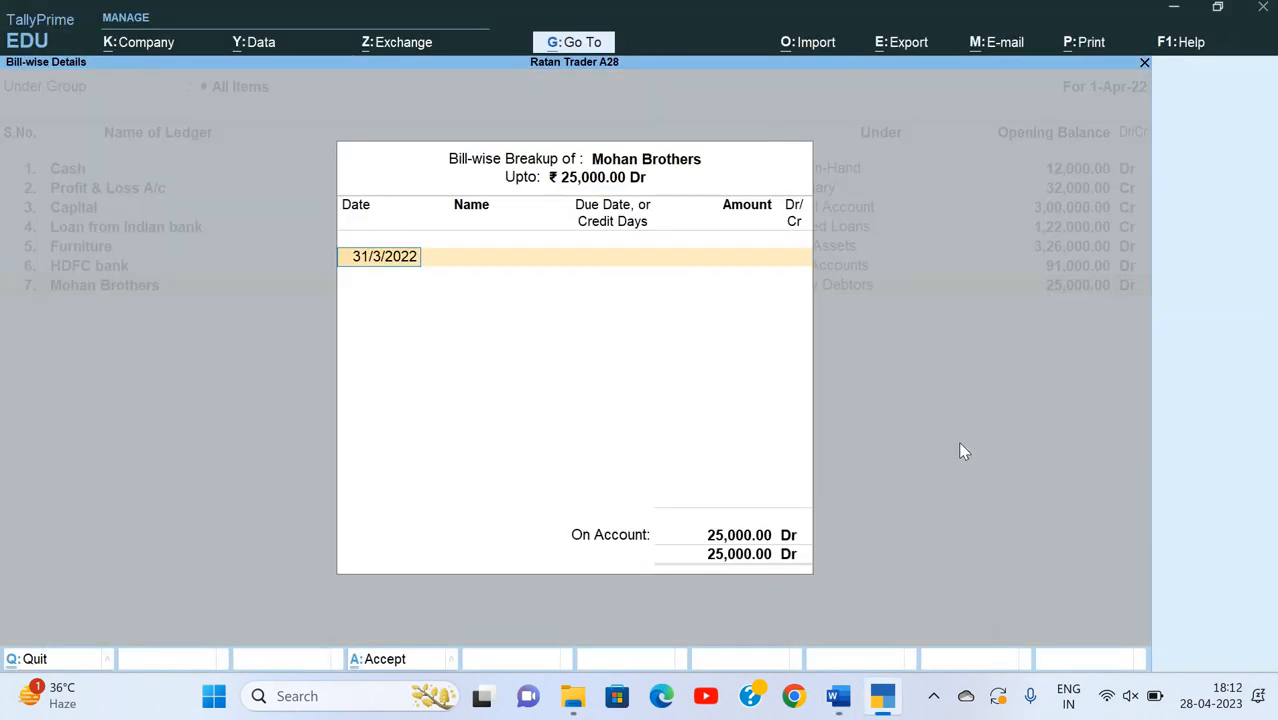
{"action": "key", "text": "Return"}
{"action": "key", "text": "Return"}
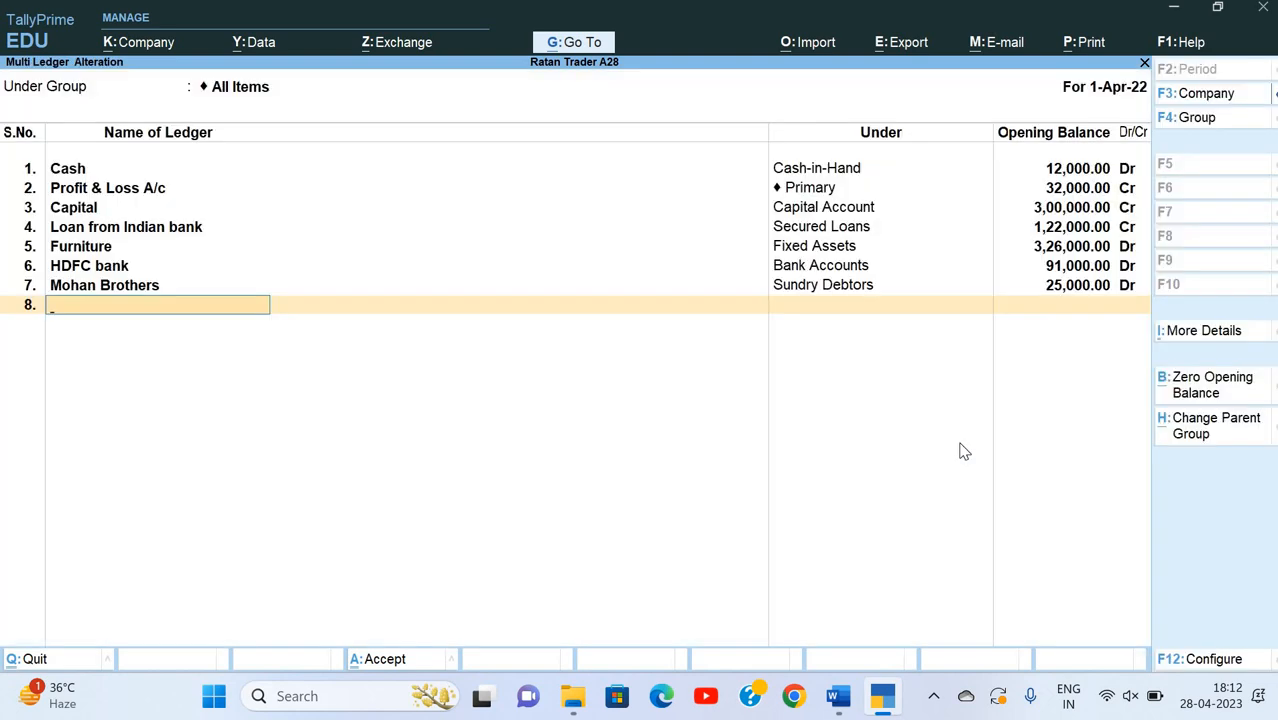
- Save the multi-ledger alteration and return to the Gateway of Tally
{"action": "key", "text": "Return"}
{"action": "key", "text": "Return"}
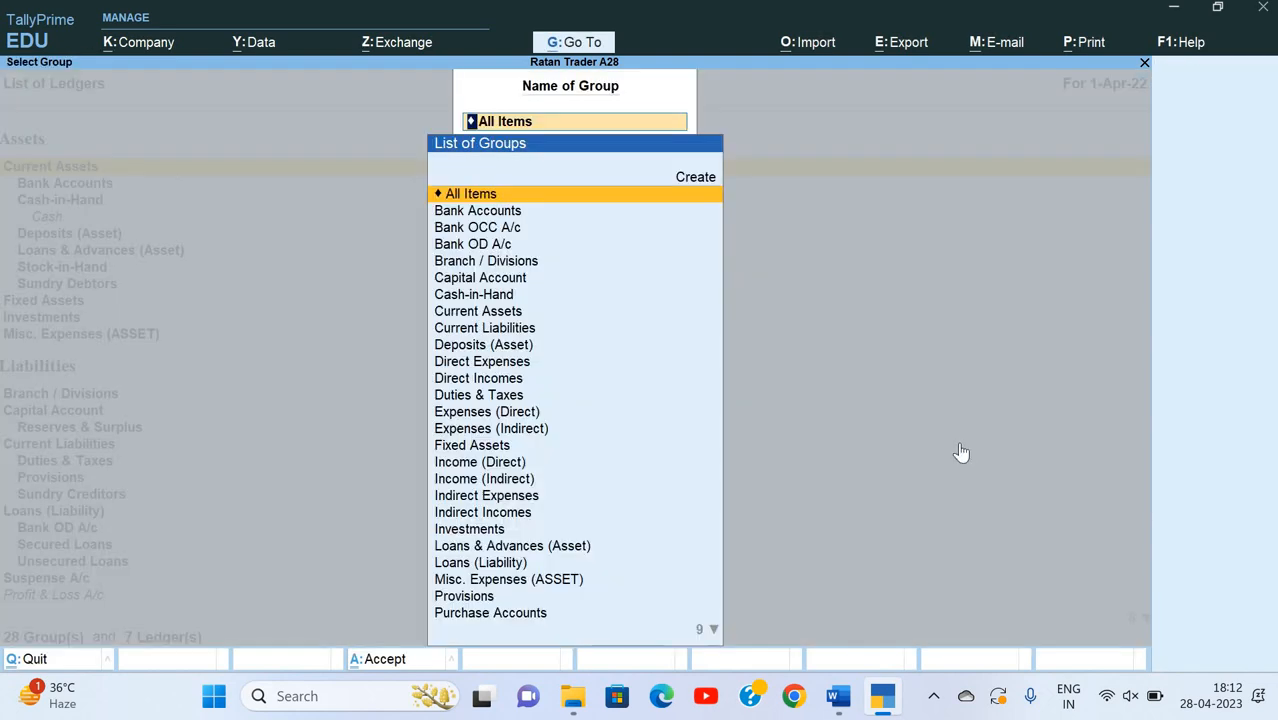
{"action": "key", "text": "Escape"}
{"action": "key", "text": "Escape"}
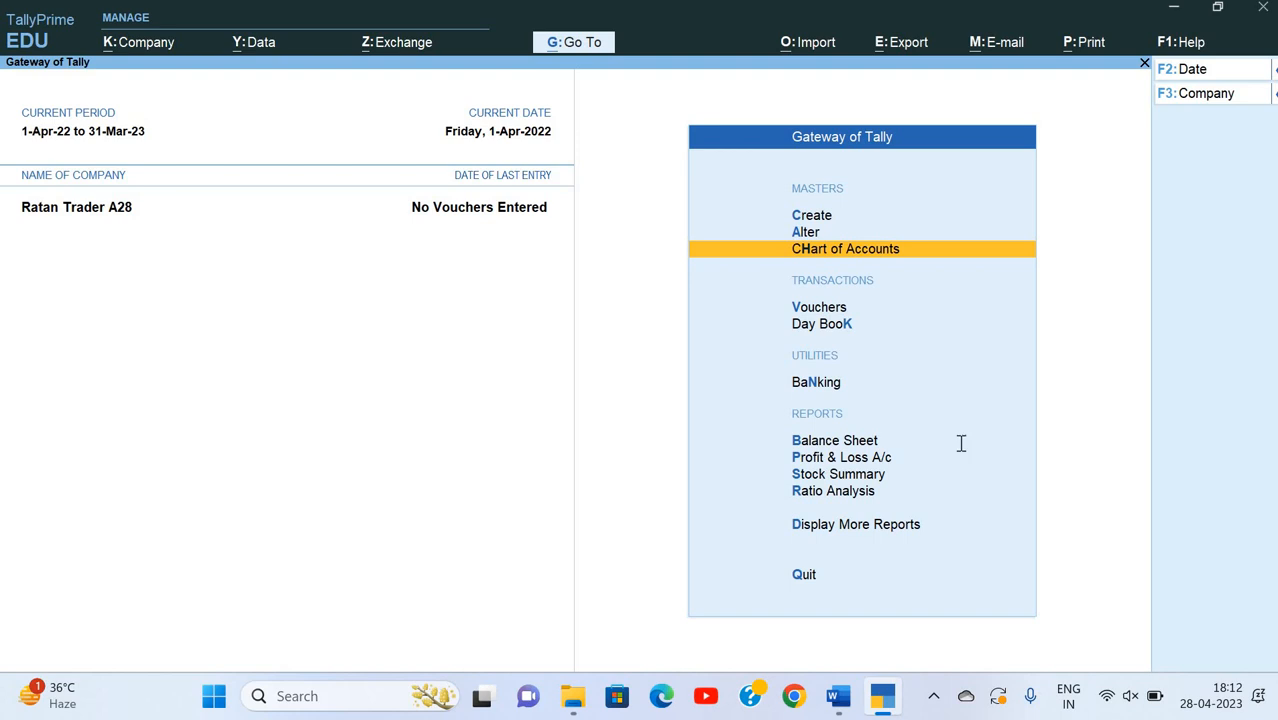
- Review the purchase transaction in the Word assignment and open a new Purchase voucher in TallyPrime
{"action": "key", "text": "alt+Tab"}
{"action": "scroll", "coordinate": [960, 443], "scroll_direction": "down", "scroll_amount": 3}
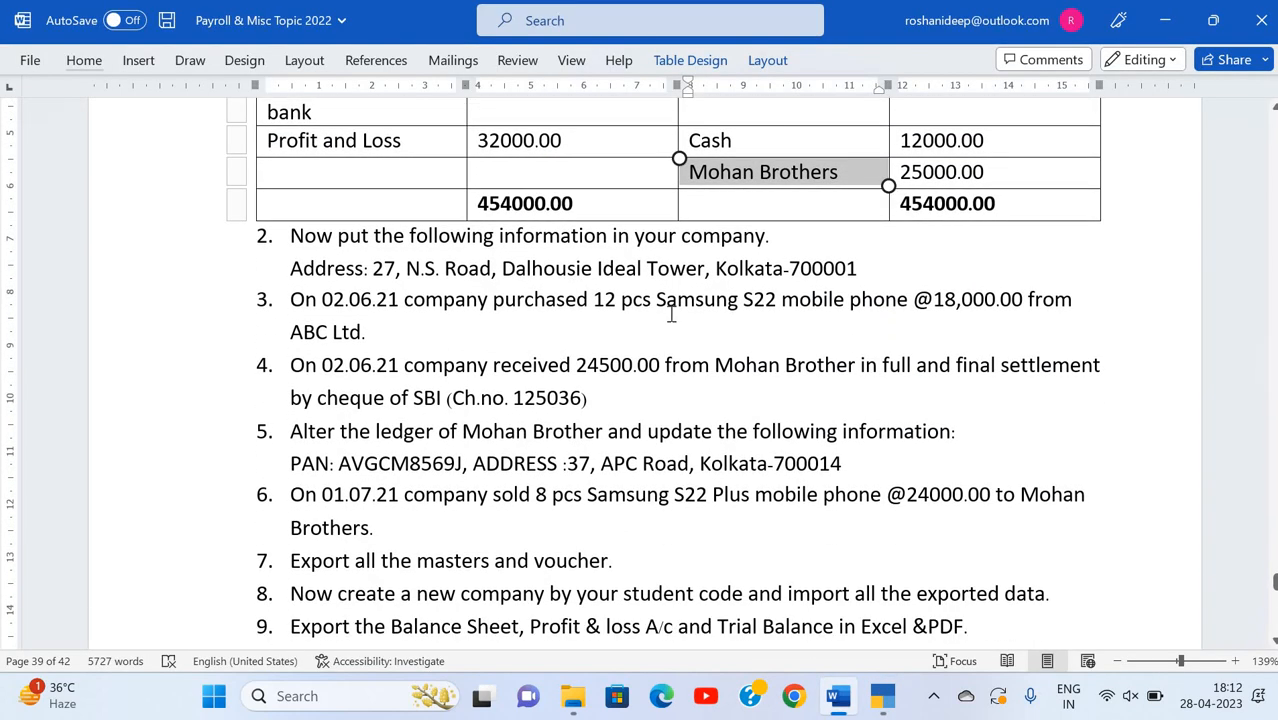
{"action": "left_click", "coordinate": [764, 310]}
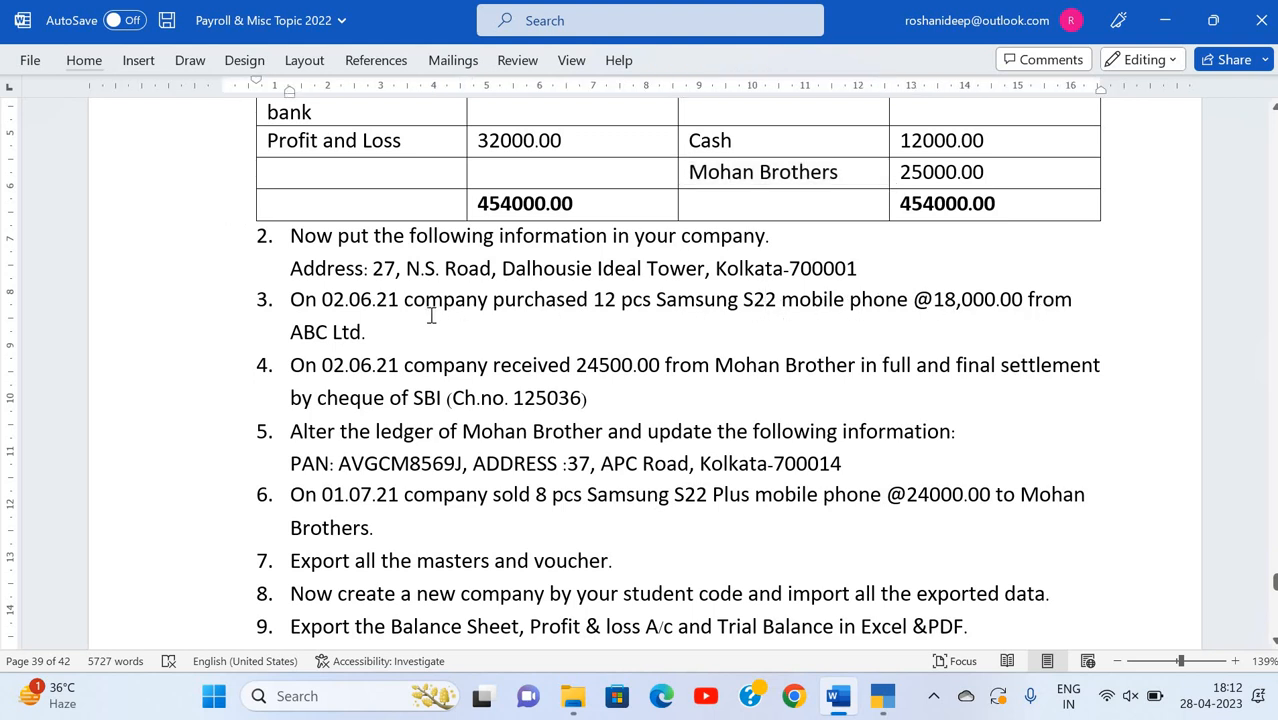
{"action": "key", "text": "alt+Tab"}
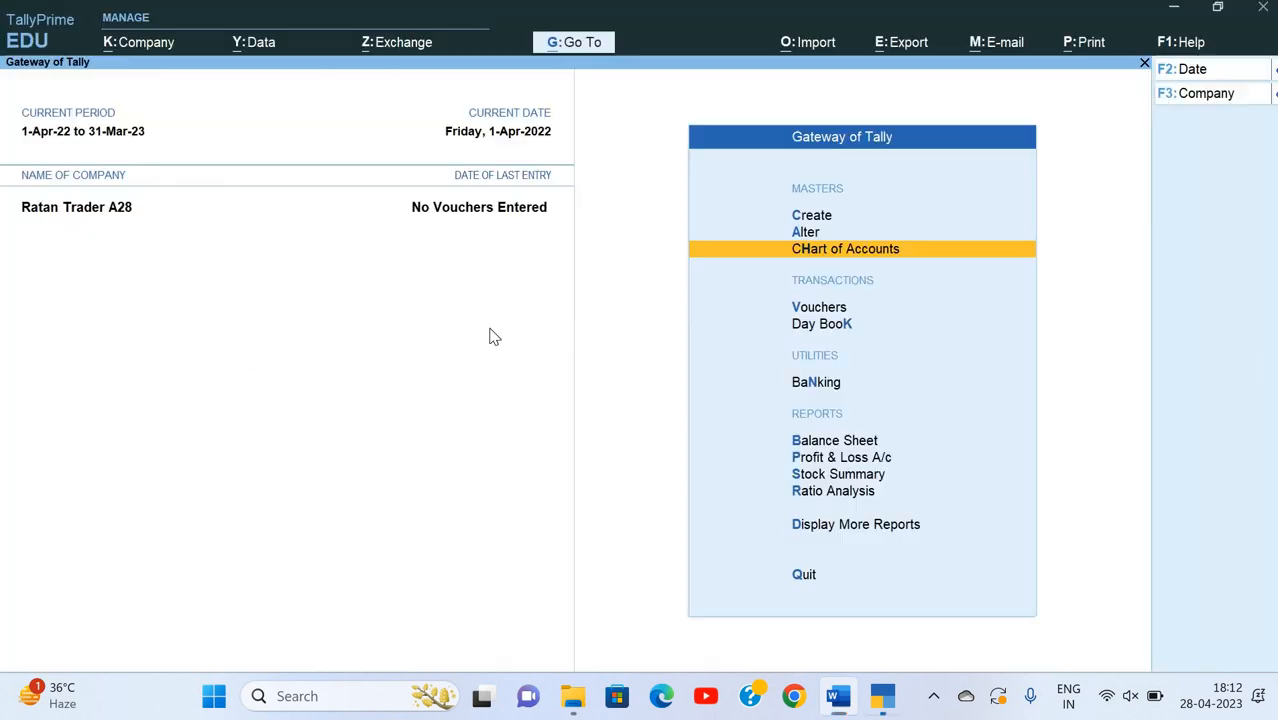
{"action": "key", "text": "Down"}
{"action": "key", "text": "Down"}
{"action": "key", "text": "Up"}
{"action": "key", "text": "Return"}
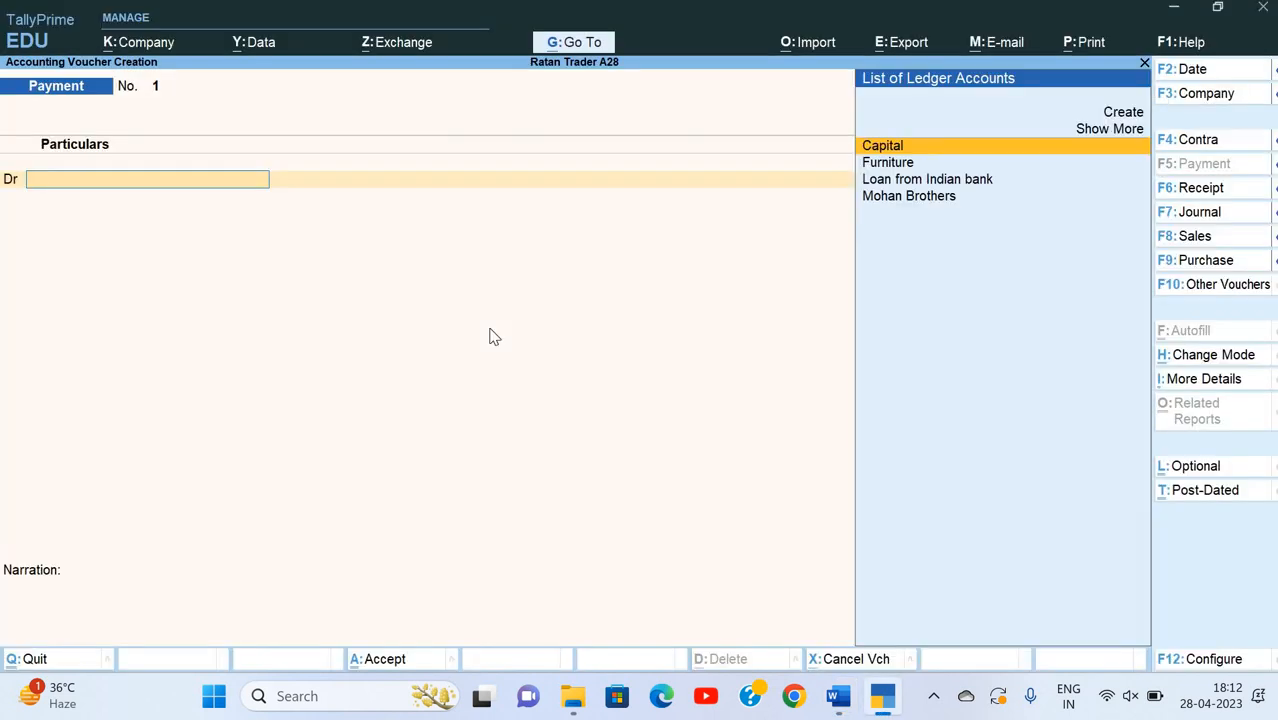
{"action": "key", "text": "F9"}
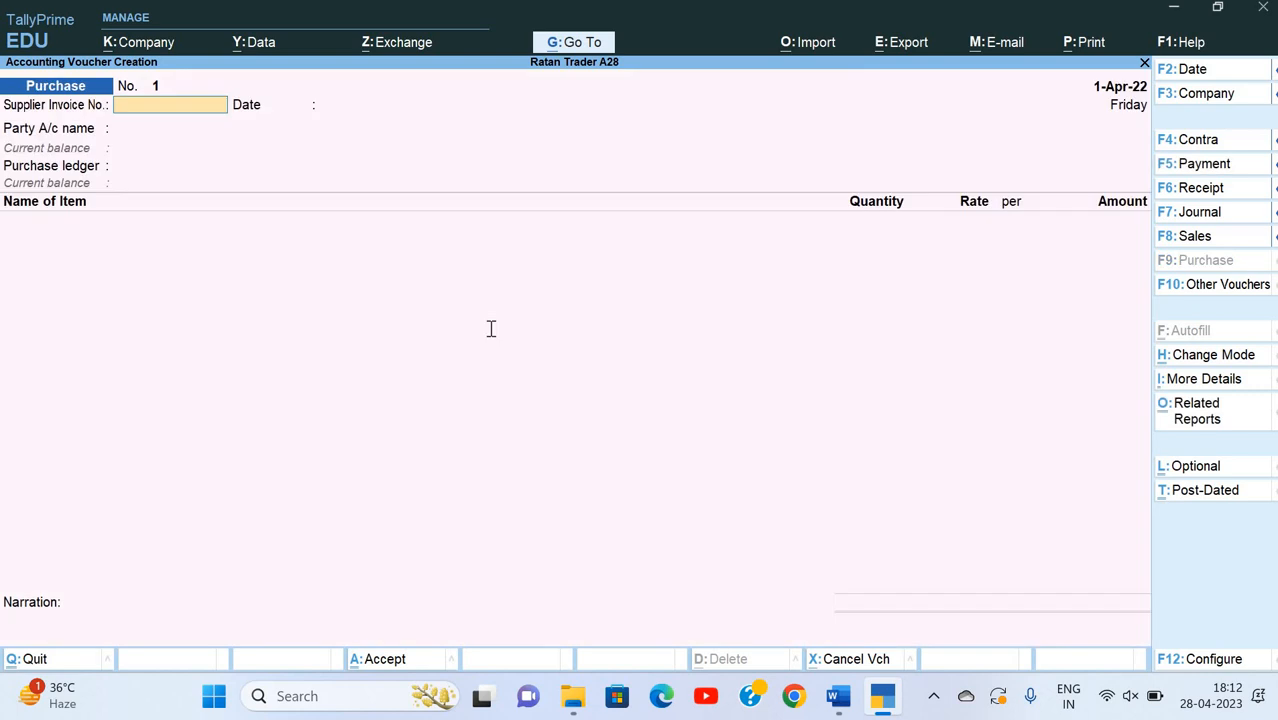
- Copy ABC Ltd from the Word assignment, and enter supplier invoice number pur/101 dated 1-Apr-22 in the TallyPrime purchase voucher
{"action": "key", "text": "alt+Tab"}
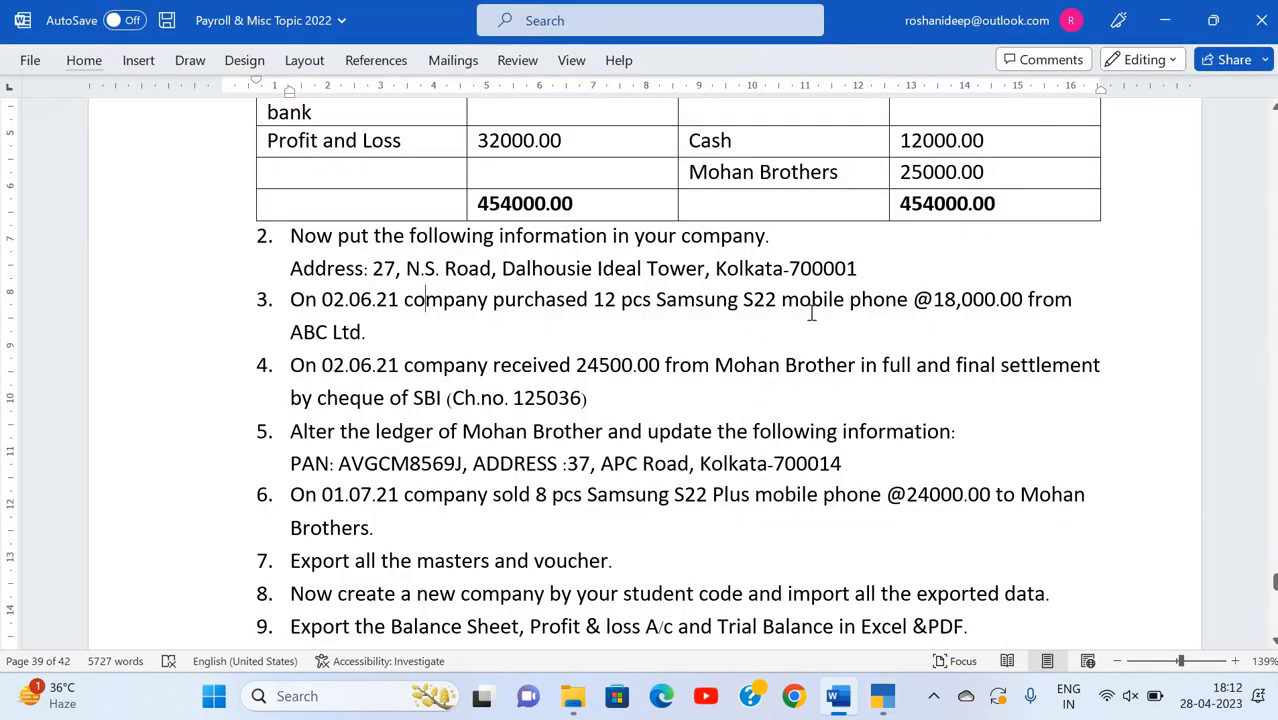
{"action": "key", "text": "alt+Tab"}
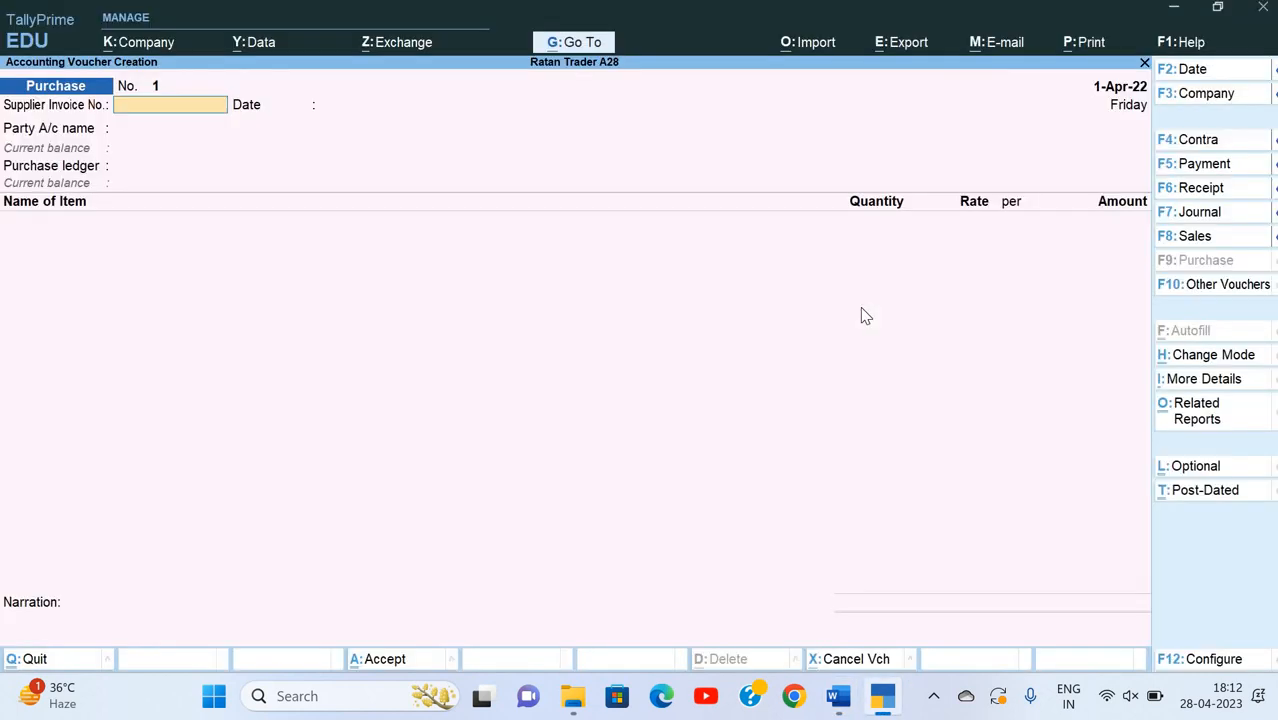
{"action": "key", "text": "alt+Tab"}
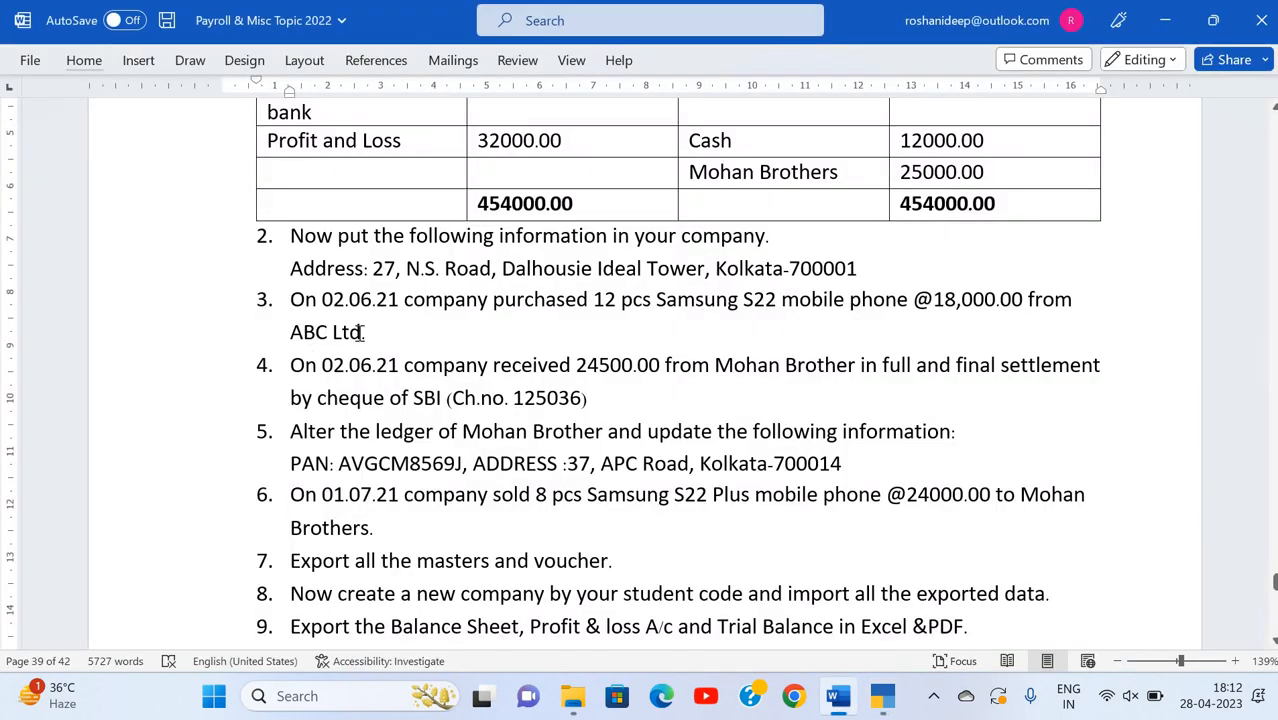
{"action": "left_click_drag", "start_coordinate": [290, 332], "coordinate": [363, 332]}
{"action": "key", "text": "alt+Tab"}
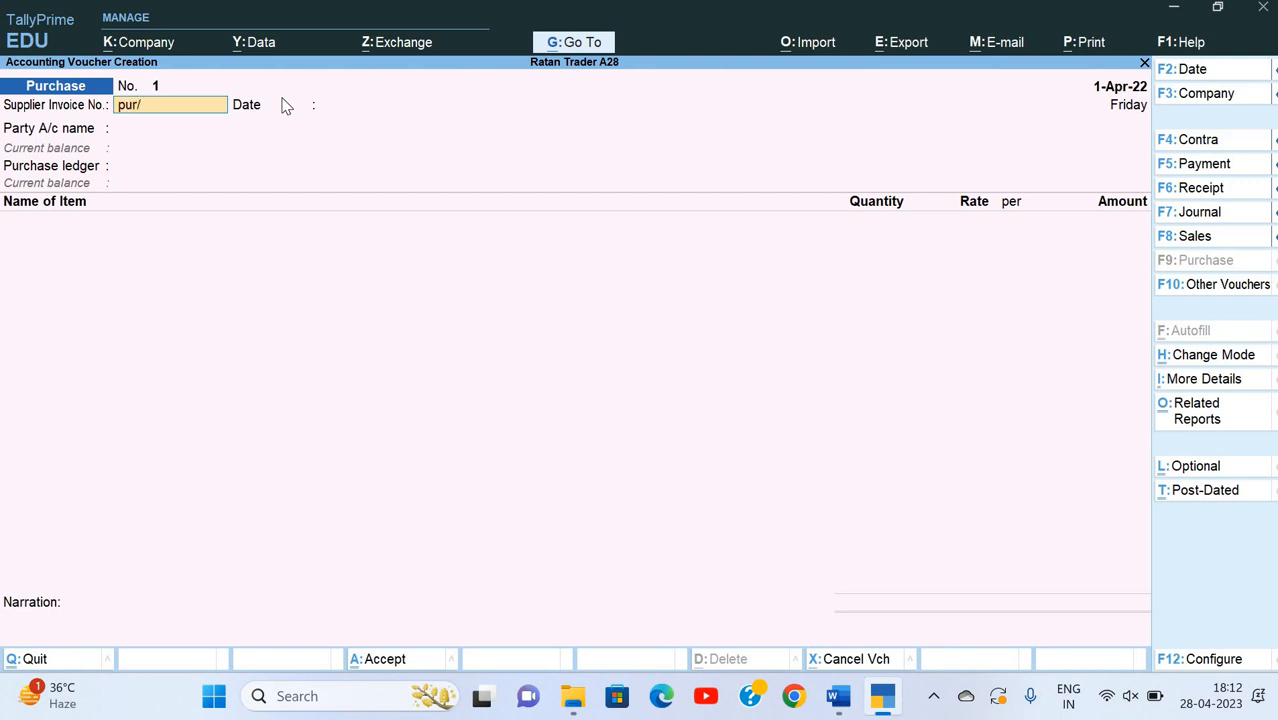
{"action": "key", "text": "Return"}
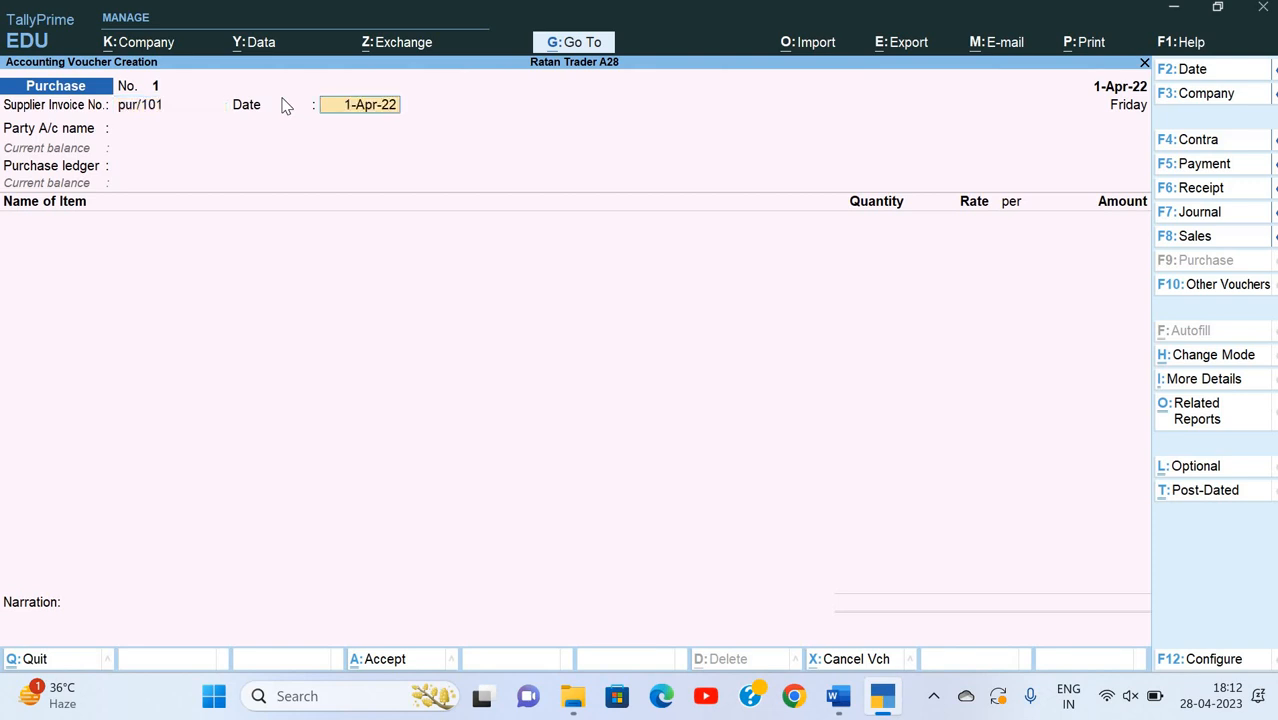
{"action": "key", "text": "Return"}
- Create a party ledger from the copied name ABC Ltd under Sundry Creditors, keep the default details and save it
{"action": "key", "text": "alt+c"}
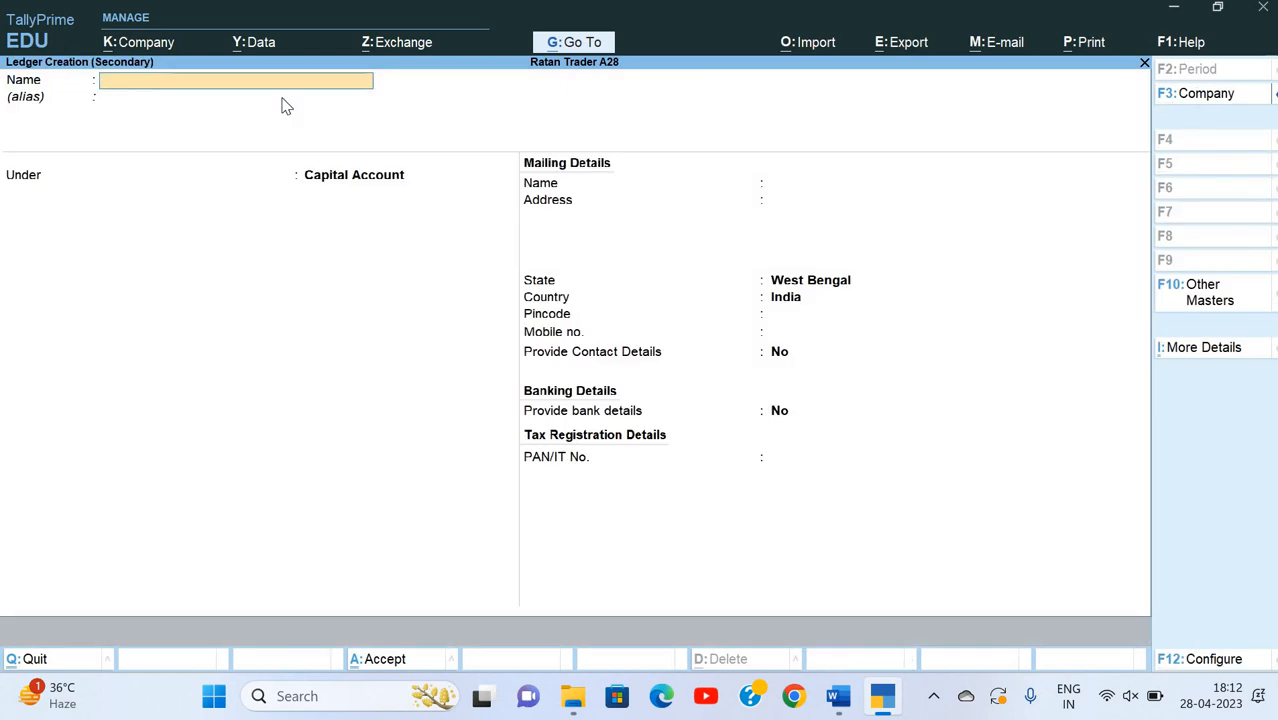
{"action": "key", "text": "ctrl+alt+v"}
{"action": "key", "text": "Return"}
{"action": "type", "text": "S"}
{"action": "key", "text": "Down"}
{"action": "key", "text": "Down"}
{"action": "key", "text": "Down"}
{"action": "key", "text": "Down"}
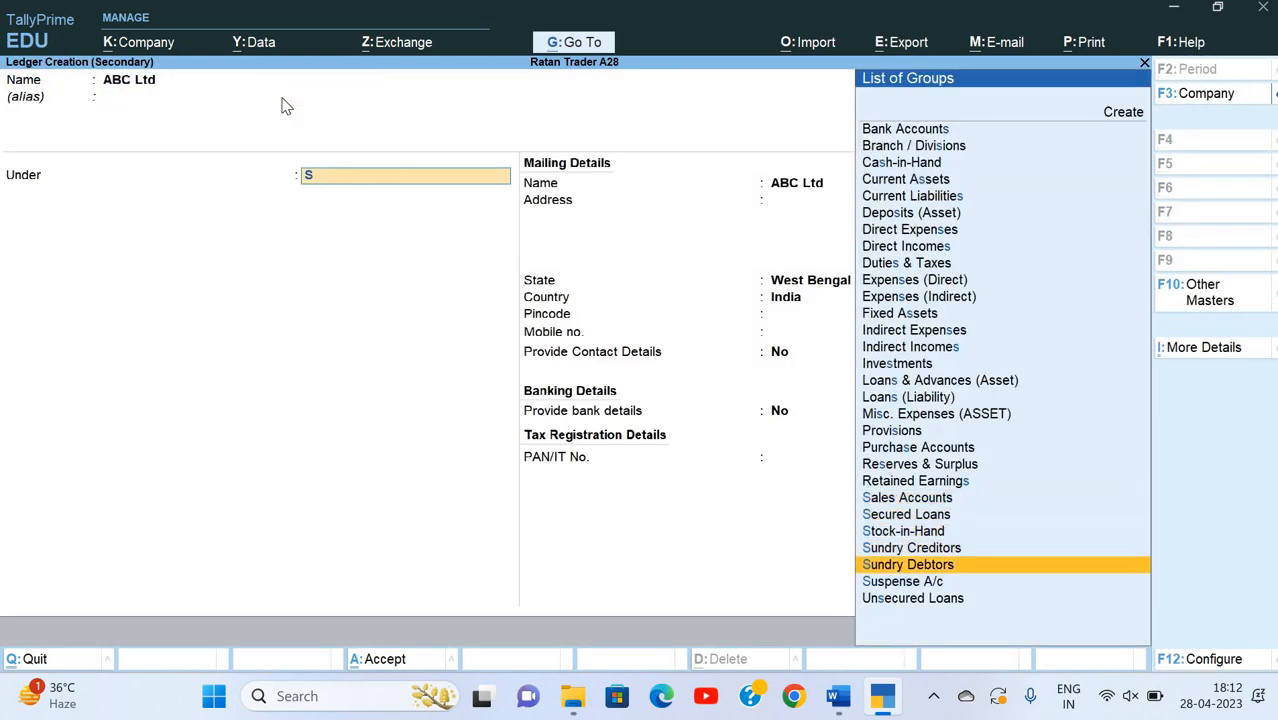
{"action": "key", "text": "Up"}
{"action": "key", "text": "Return"}
{"action": "key", "text": "Return"}
{"action": "key", "text": "Return"}
{"action": "key", "text": "Return"}
{"action": "key", "text": "Return"}
{"action": "key", "text": "Return"}
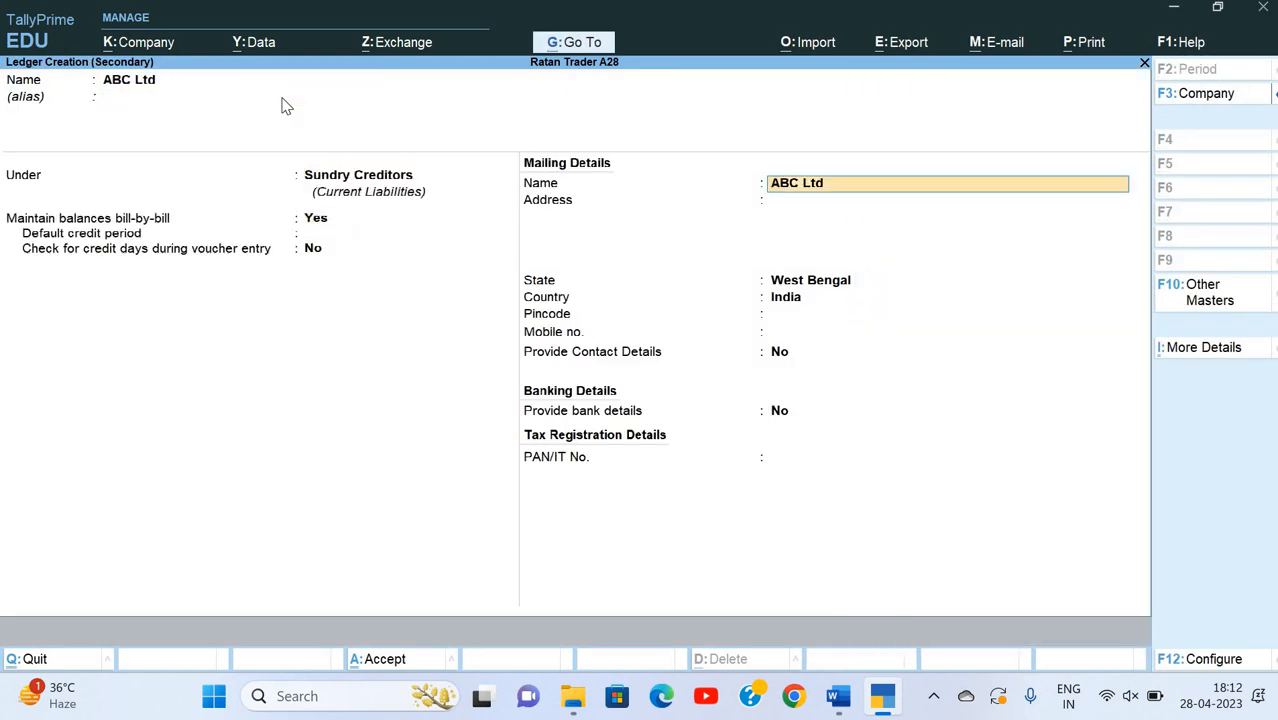
{"action": "key", "text": "Return"}
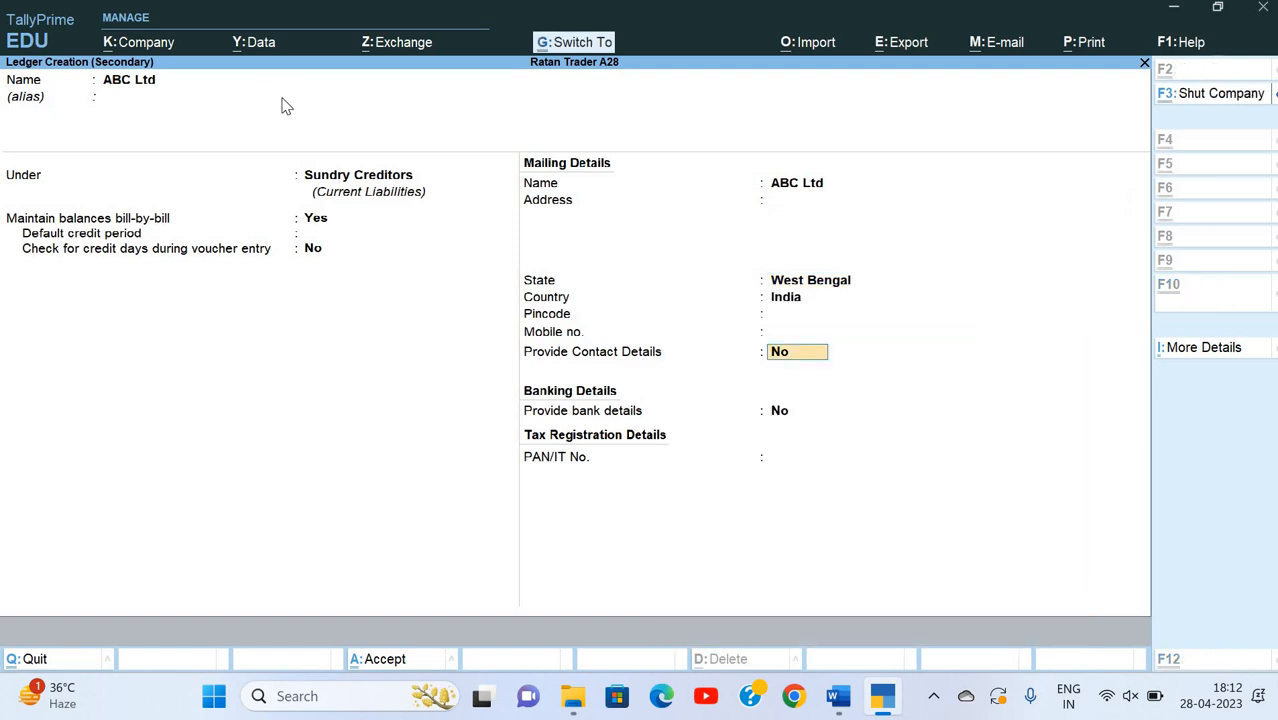
{"action": "key", "text": "ctrl+a"}
- Leave the receipt details blank and accept the default party details for ABC Ltd
{"action": "key", "text": "Return"}
{"action": "key", "text": "Return"}
{"action": "key", "text": "Return"}
{"action": "key", "text": "Return"}
{"action": "key", "text": "Return"}
{"action": "key", "text": "Return"}
{"action": "key", "text": "Return"}
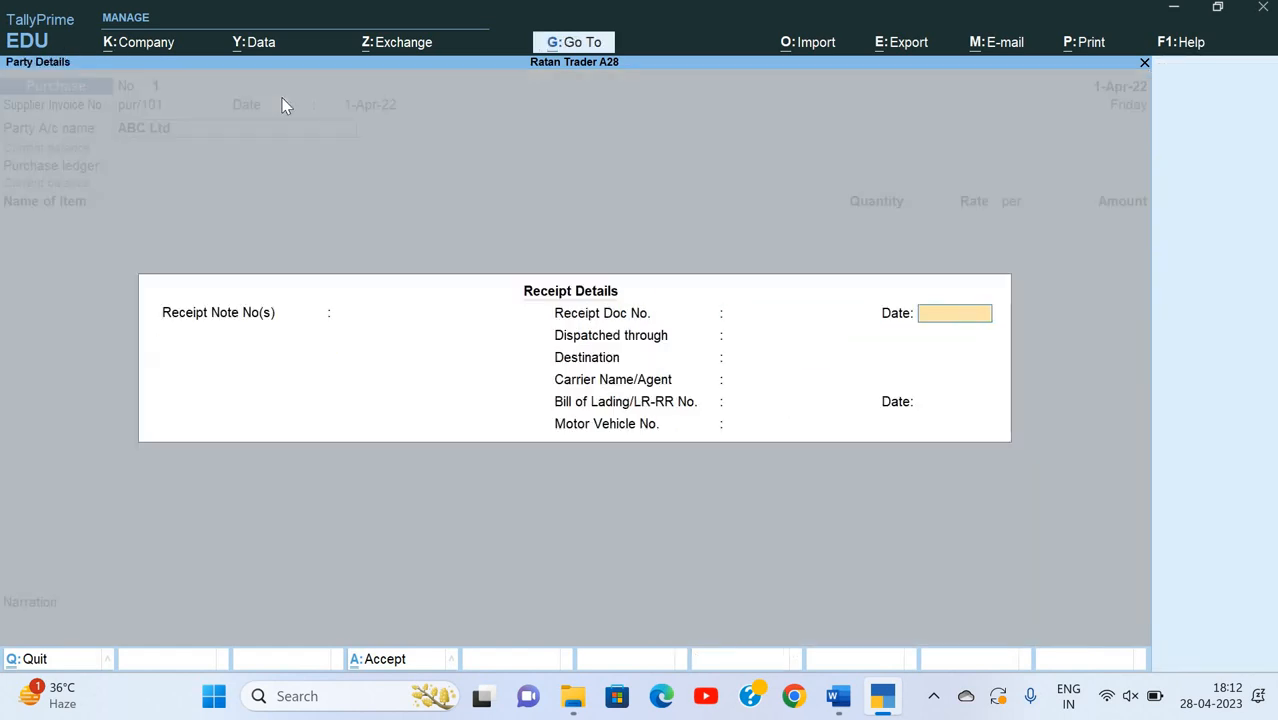
{"action": "key", "text": "Return"}
{"action": "key", "text": "Return"}
{"action": "key", "text": "Return"}
{"action": "key", "text": "Return"}
{"action": "key", "text": "Return"}
{"action": "key", "text": "Return"}
{"action": "key", "text": "Return"}
{"action": "key", "text": "Return"}
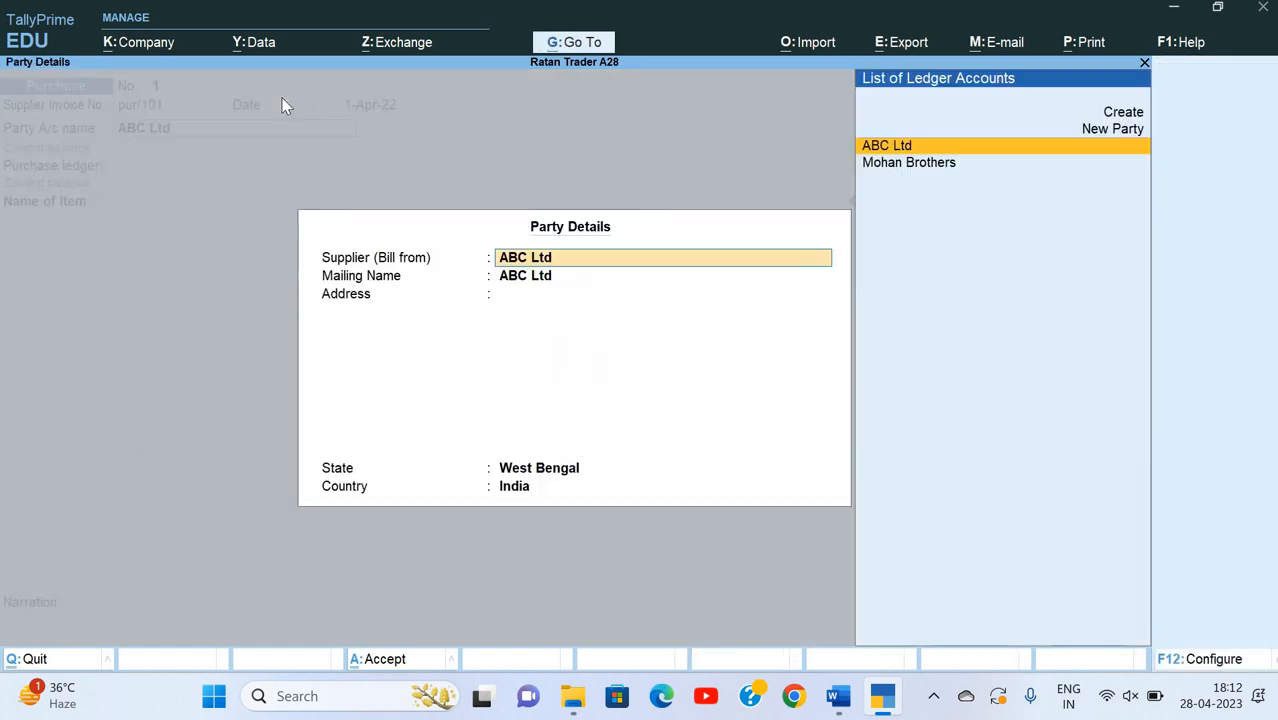
{"action": "key", "text": "Return"}
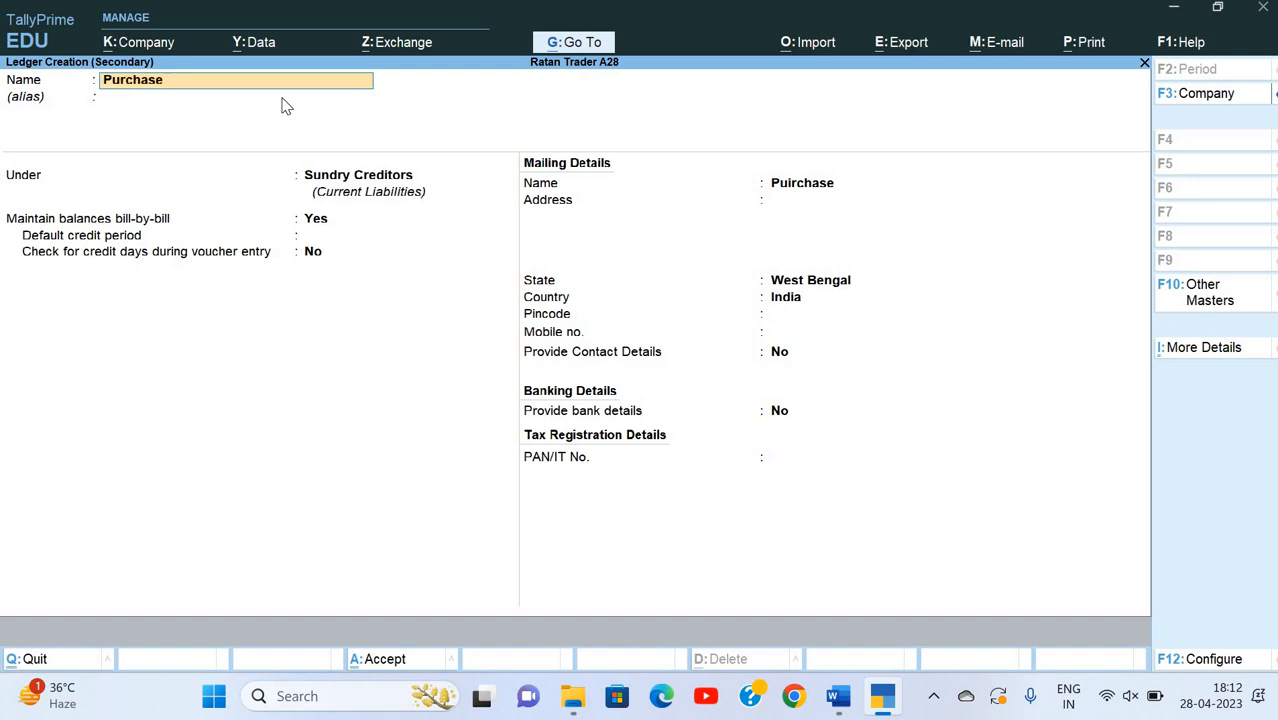
- Create the Purchase ledger under Purchase Accounts and use it as the voucher's purchase ledger
{"action": "key", "text": "Return"}
{"action": "key", "text": "Return"}
{"action": "type", "text": "Pu"}
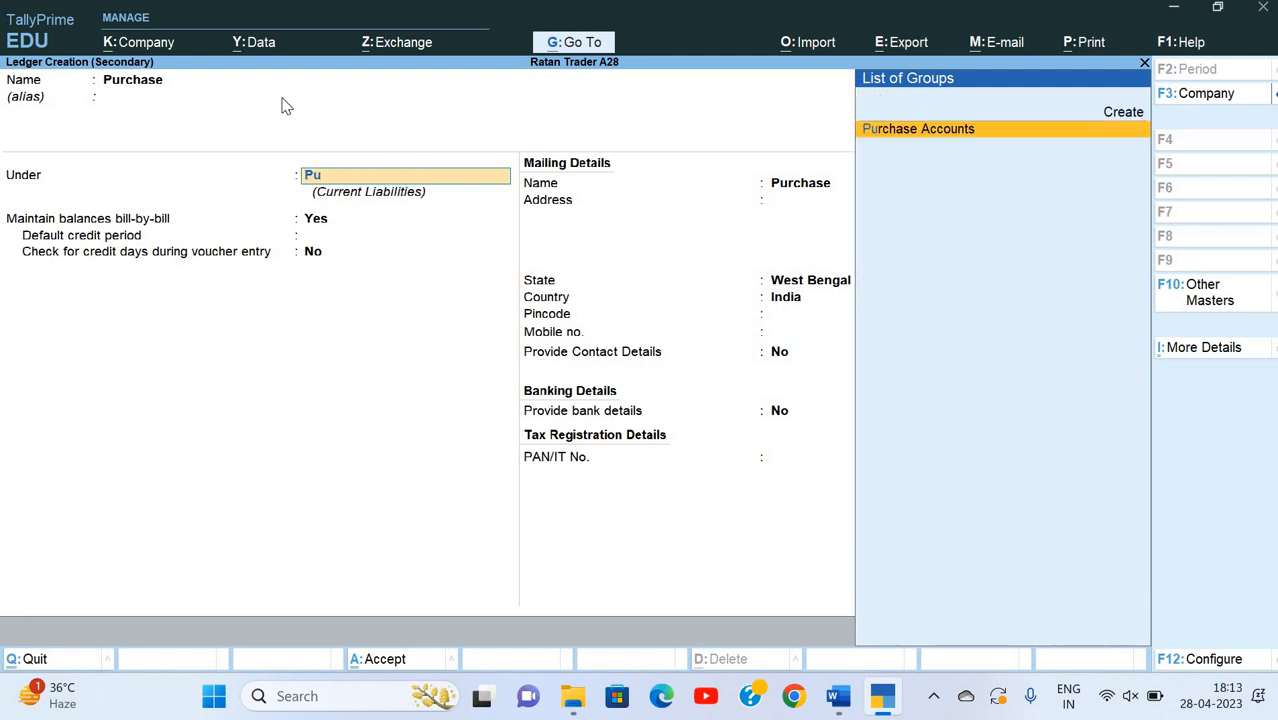
{"action": "key", "text": "Return"}
{"action": "key", "text": "Return"}
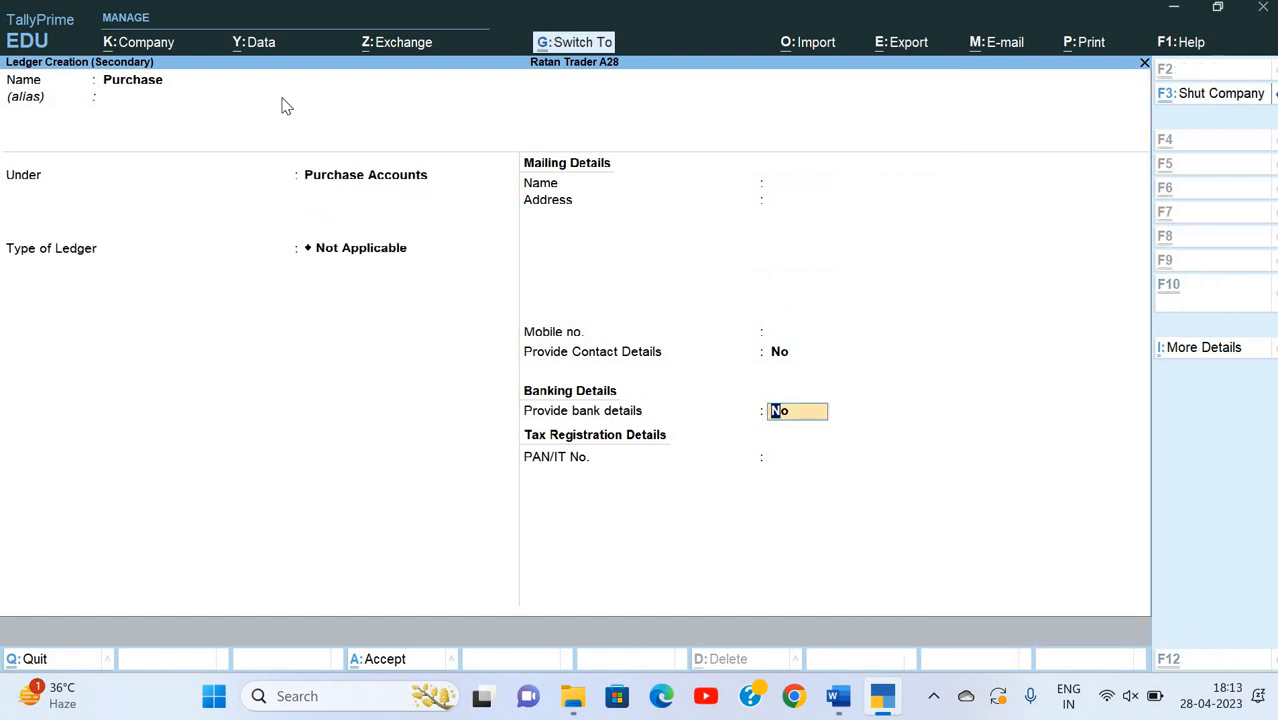
{"action": "key", "text": "ctrl+a"}
{"action": "key", "text": "Return"}
- Copy Samsung S22 from the Word assignment and start a new TallyPrime stock item with that name
{"action": "key", "text": "alt+Tab"}
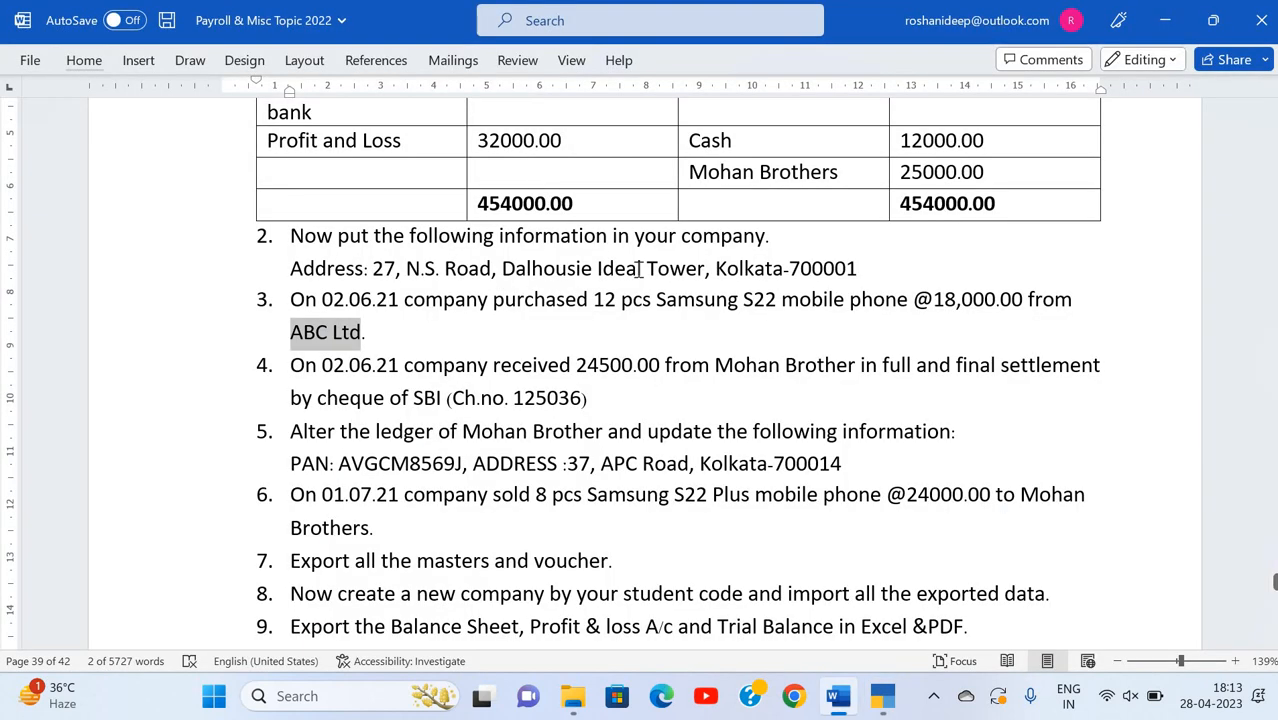
{"action": "left_click", "coordinate": [660, 300]}
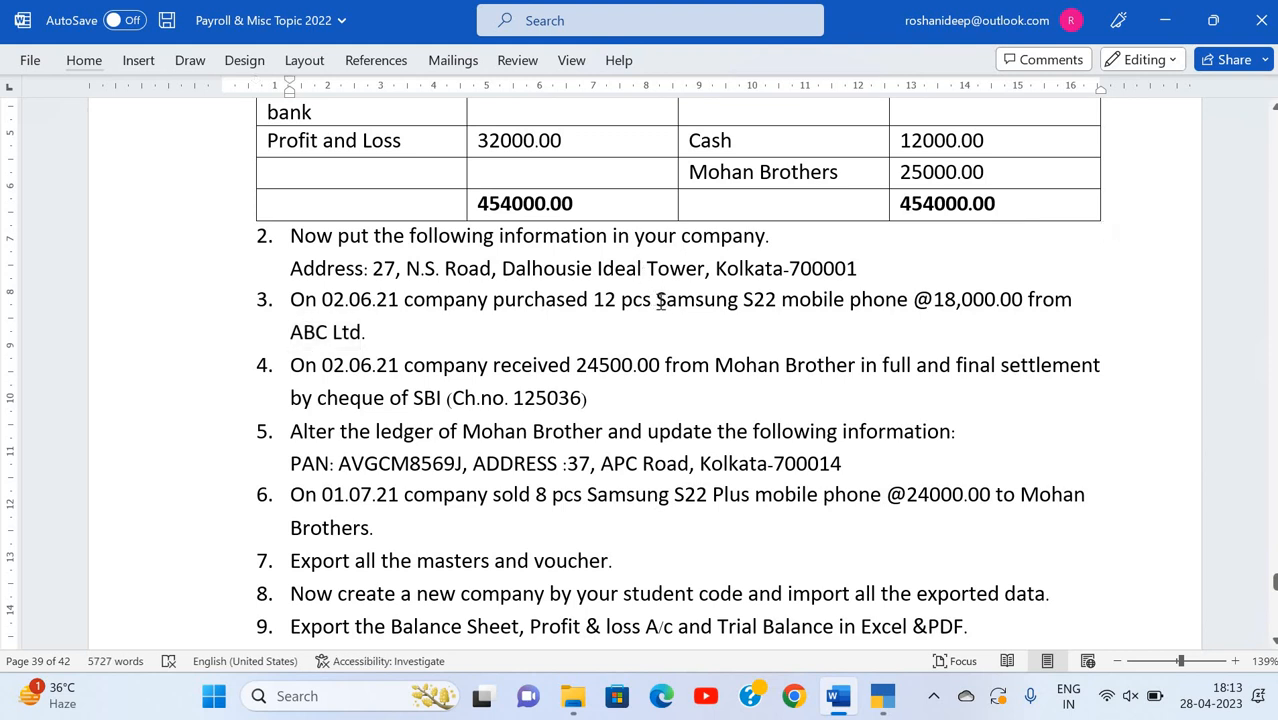
{"action": "left_click_drag", "start_coordinate": [660, 303], "coordinate": [778, 312]}
{"action": "key", "text": "ctrl+c"}
{"action": "key", "text": "alt+Tab"}
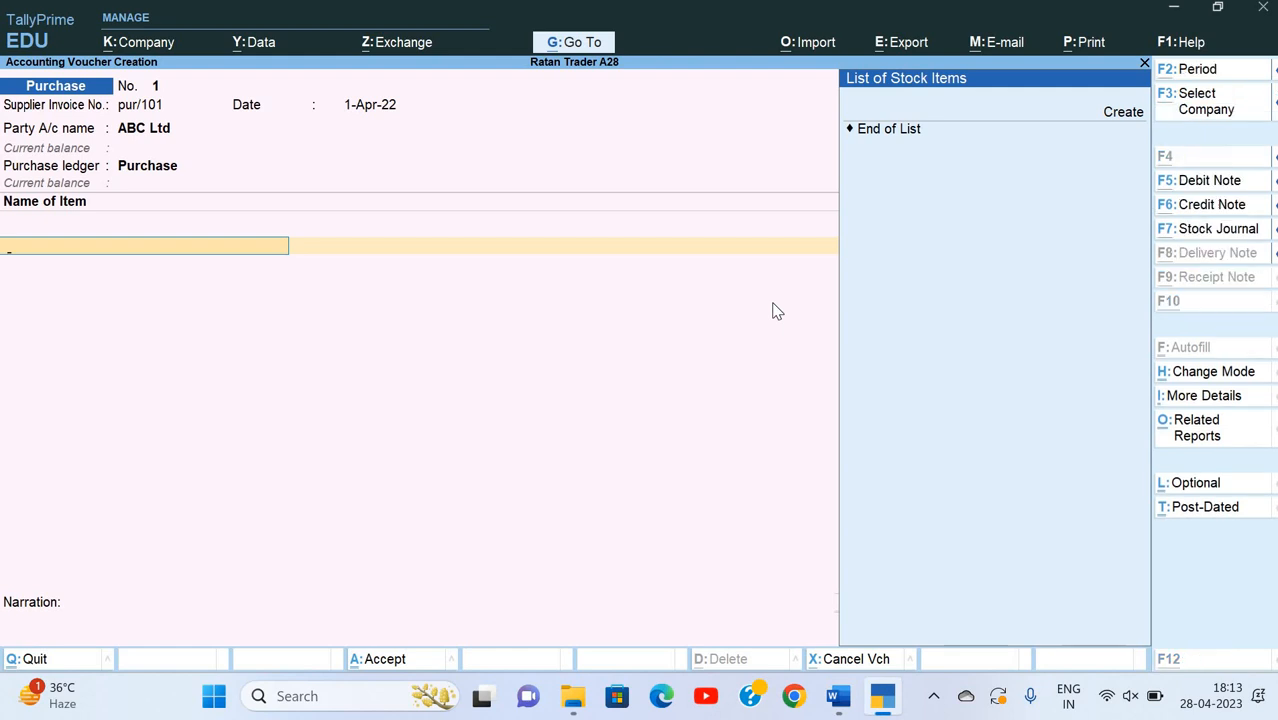
{"action": "key", "text": "alt+c"}
{"action": "key", "text": "ctrl+alt+v"}
{"action": "key", "text": "Return"}
{"action": "key", "text": "Return"}
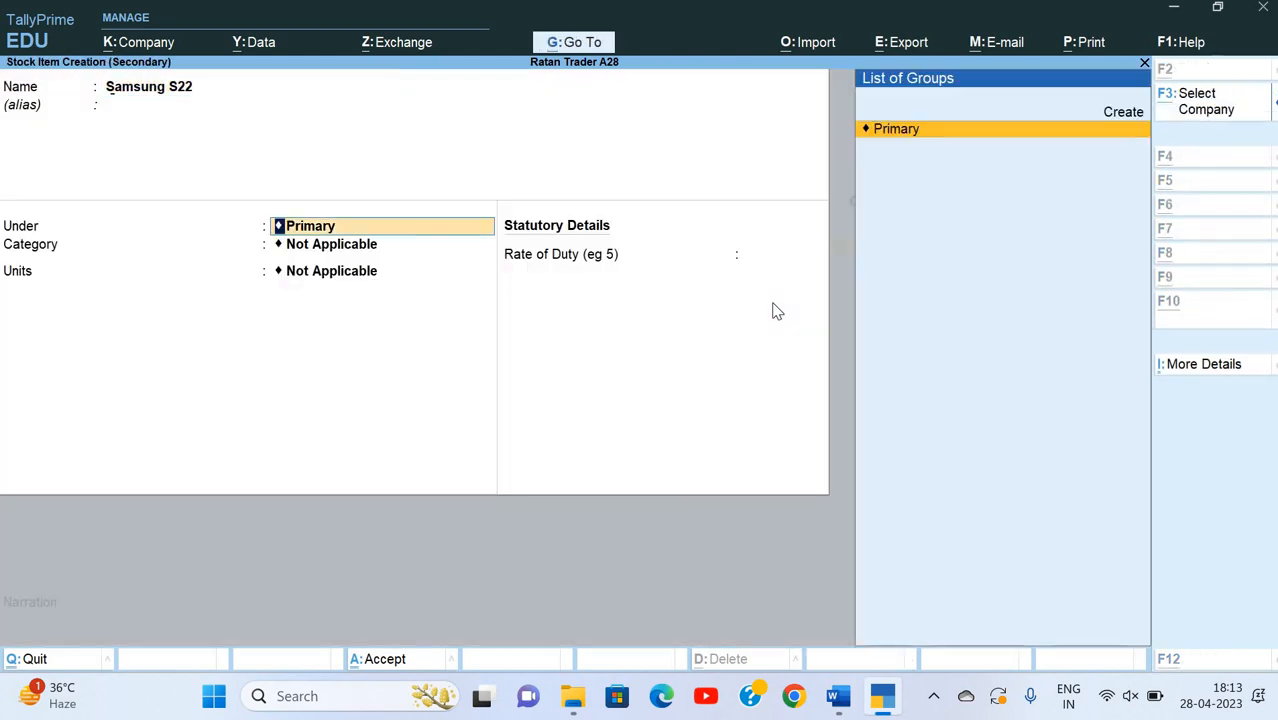
- Create a stock group named Mobile under Primary and assign the Samsung S22 item to it
{"action": "key", "text": "alt+c"}
{"action": "type", "text": "Mobile"}
{"action": "key", "text": "Return"}
{"action": "key", "text": "Return"}
{"action": "key", "text": "Return"}
{"action": "key", "text": "Return"}
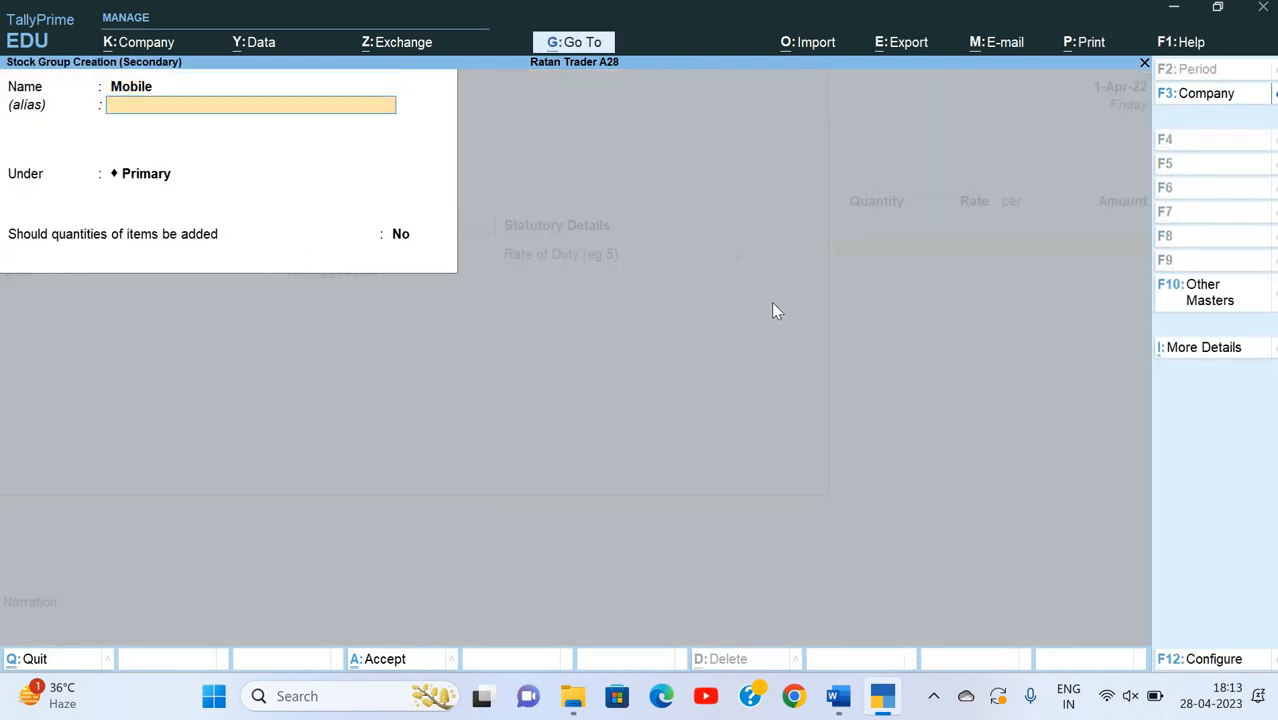
{"action": "key", "text": "Return"}
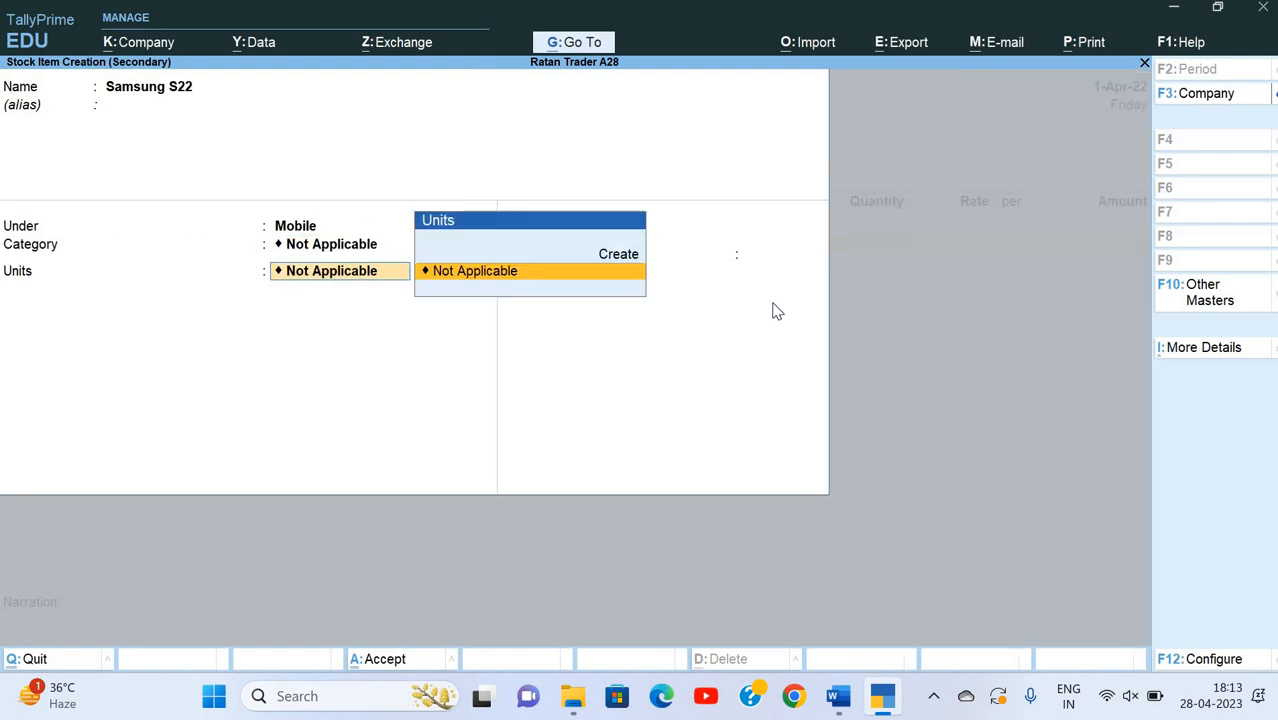
- Create the simple unit pcs with 0 decimal places for Samsung S22 and save the stock item
{"action": "key", "text": "alt+c"}
{"action": "type", "text": "pcs"}
{"action": "key", "text": "Return"}
{"action": "key", "text": "Return"}
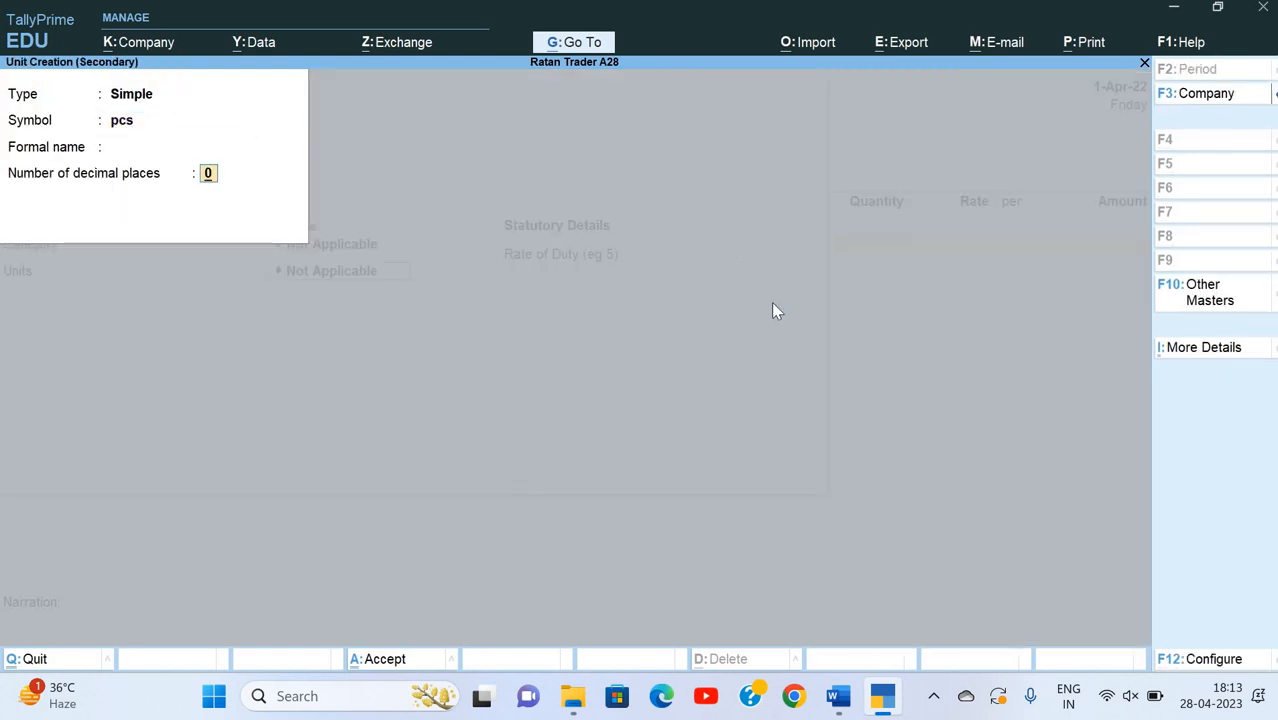
{"action": "key", "text": "Return"}
{"action": "key", "text": "Return"}
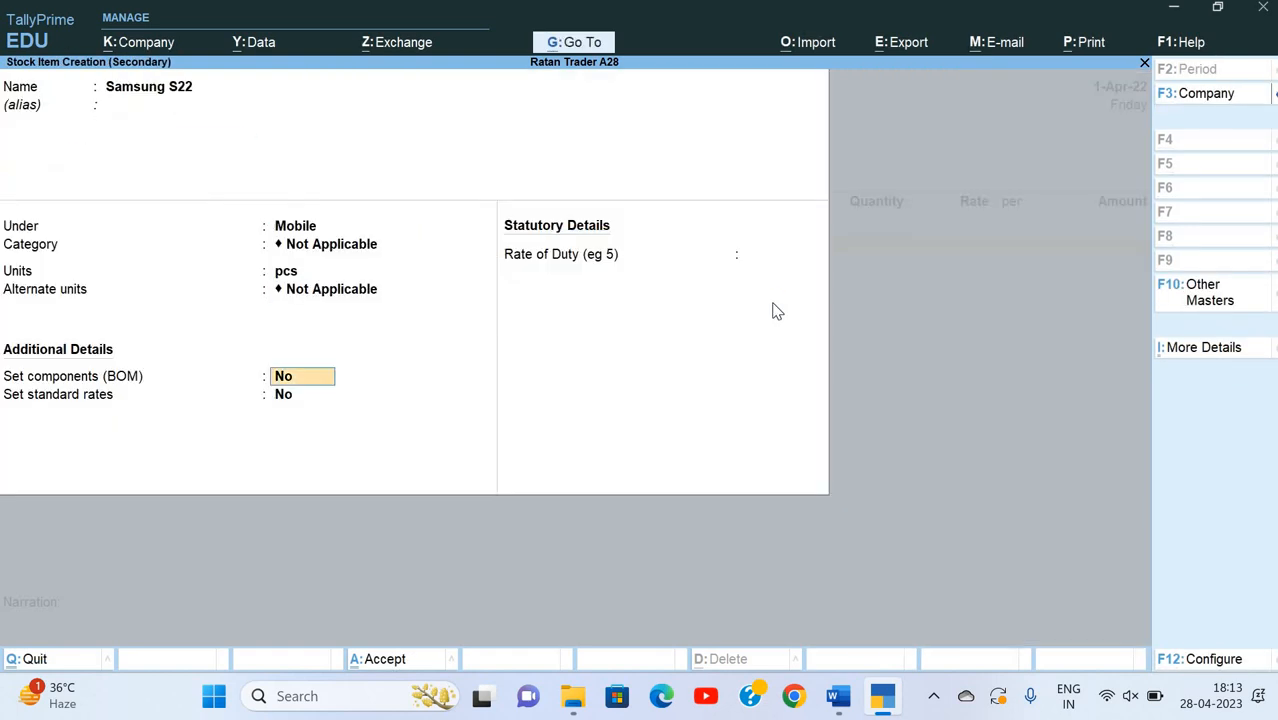
{"action": "key", "text": "ctrl+a"}
- Enter 12 pcs of Samsung S22 at a rate of 18,000 per pcs, checking the Word assignment, and end the item list
{"action": "key", "text": "alt+Tab"}
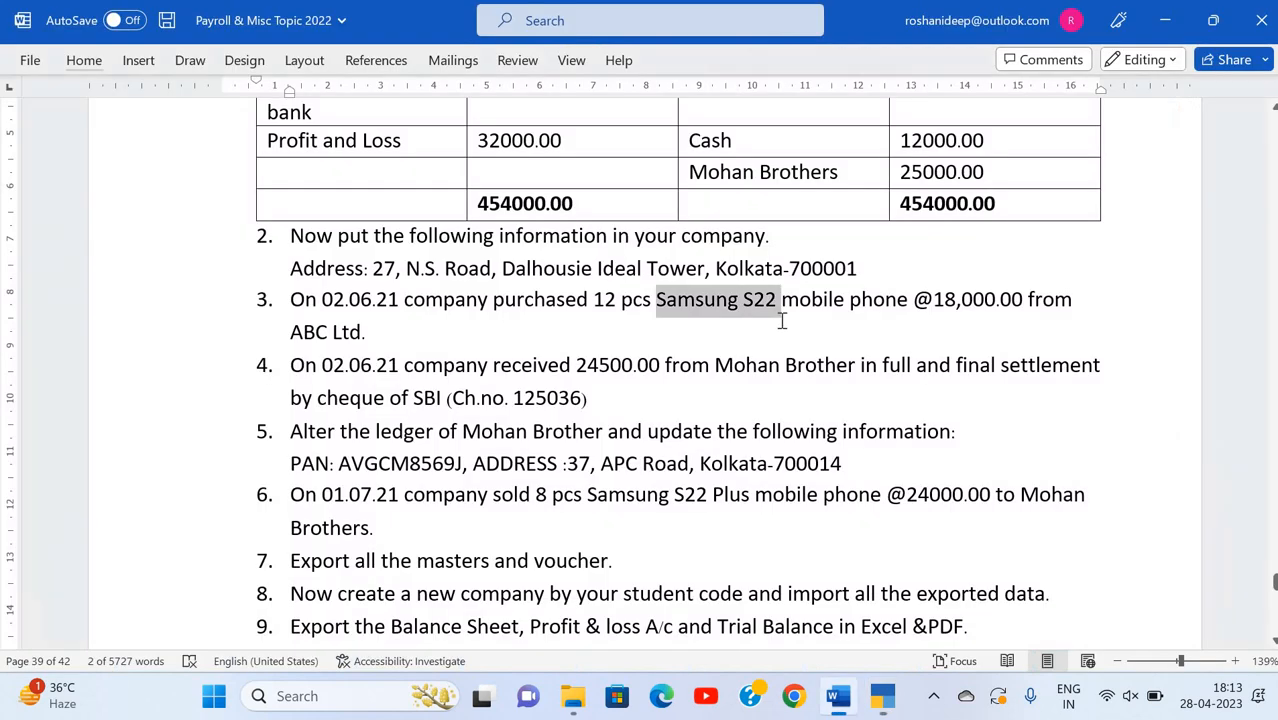
{"action": "key", "text": "alt+Tab"}
{"action": "type", "text": "12"}
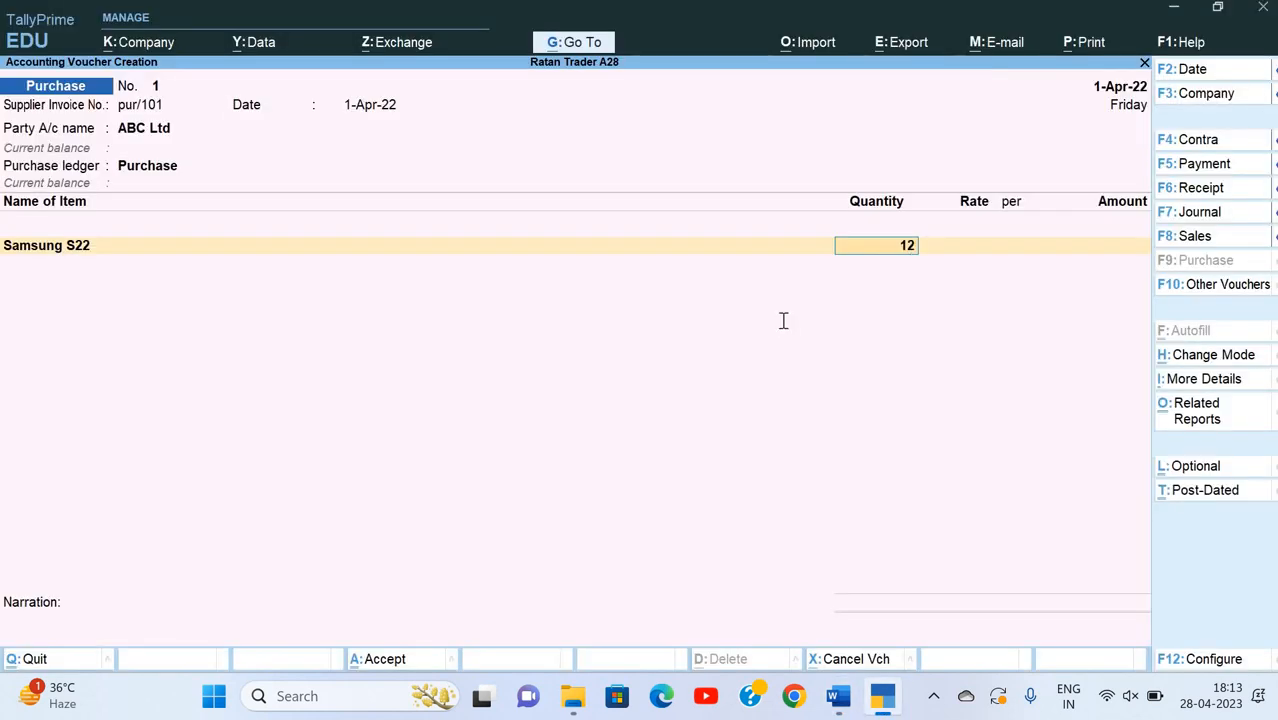
{"action": "key", "text": "Return"}
{"action": "key", "text": "alt+Tab"}
{"action": "key", "text": "alt+Tab"}
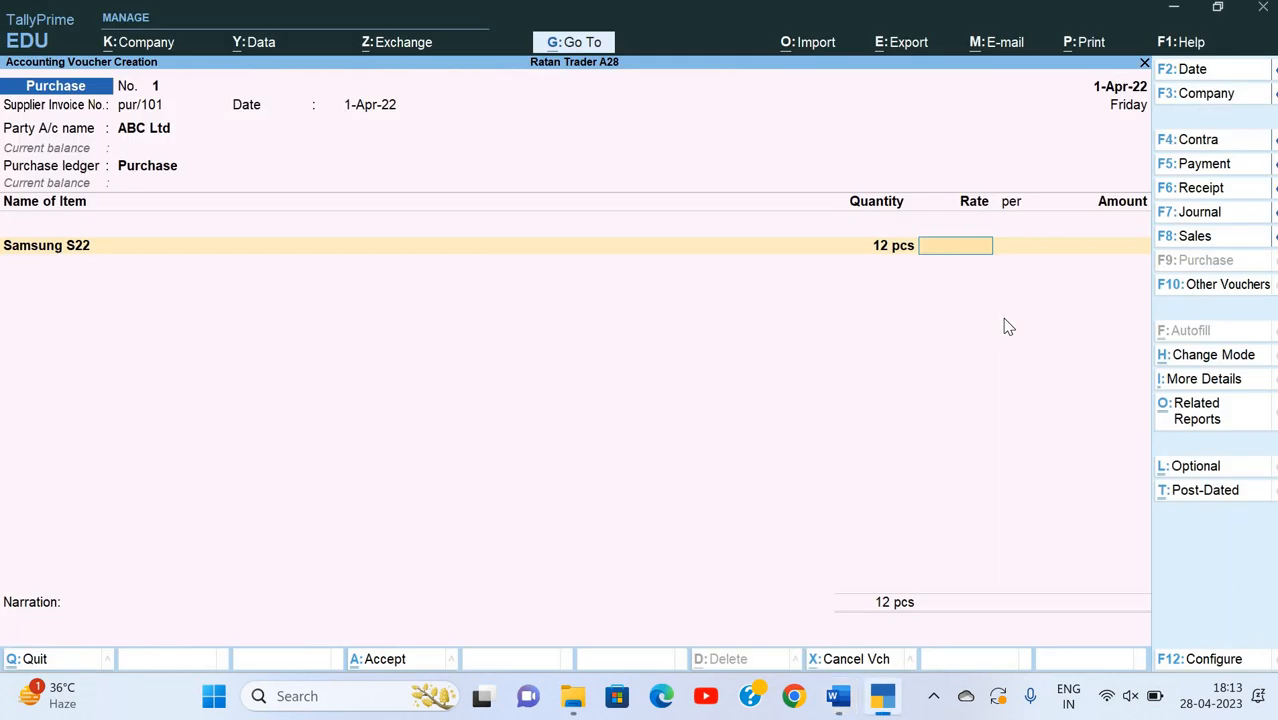
{"action": "key", "text": "Return"}
{"action": "key", "text": "Return"}
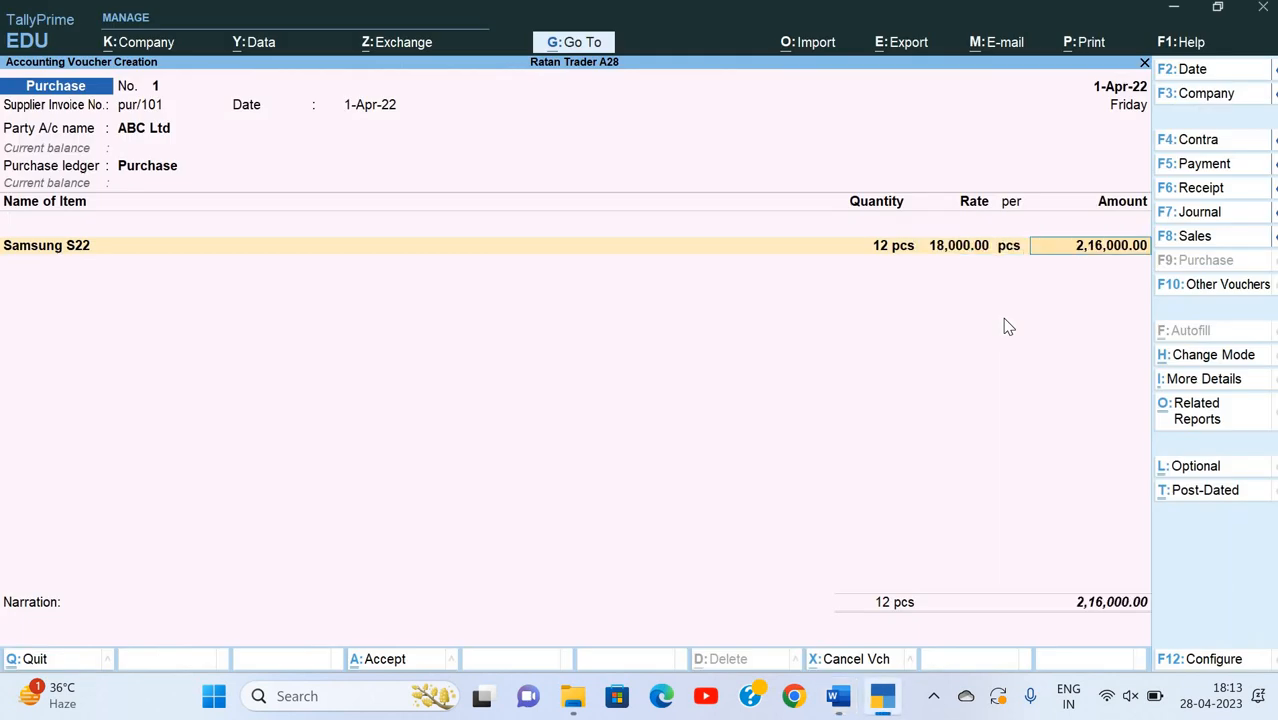
{"action": "key", "text": "Return"}
{"action": "key", "text": "Return"}
{"action": "key", "text": "Return"}
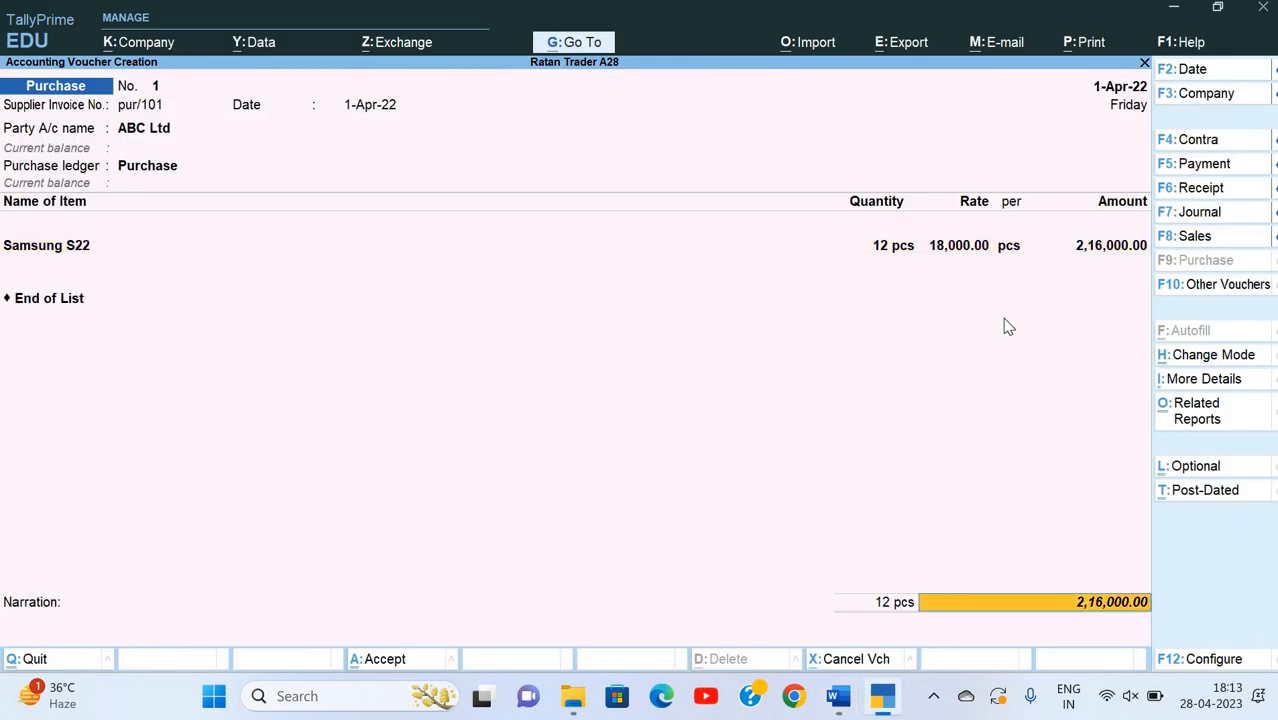
- Allocate the full credit amount for ABC Ltd to the new reference pur/101 in the bill-wise details
{"action": "key", "text": "Return"}
{"action": "key", "text": "Return"}
{"action": "key", "text": "Return"}
{"action": "key", "text": "Return"}
{"action": "key", "text": "Return"}
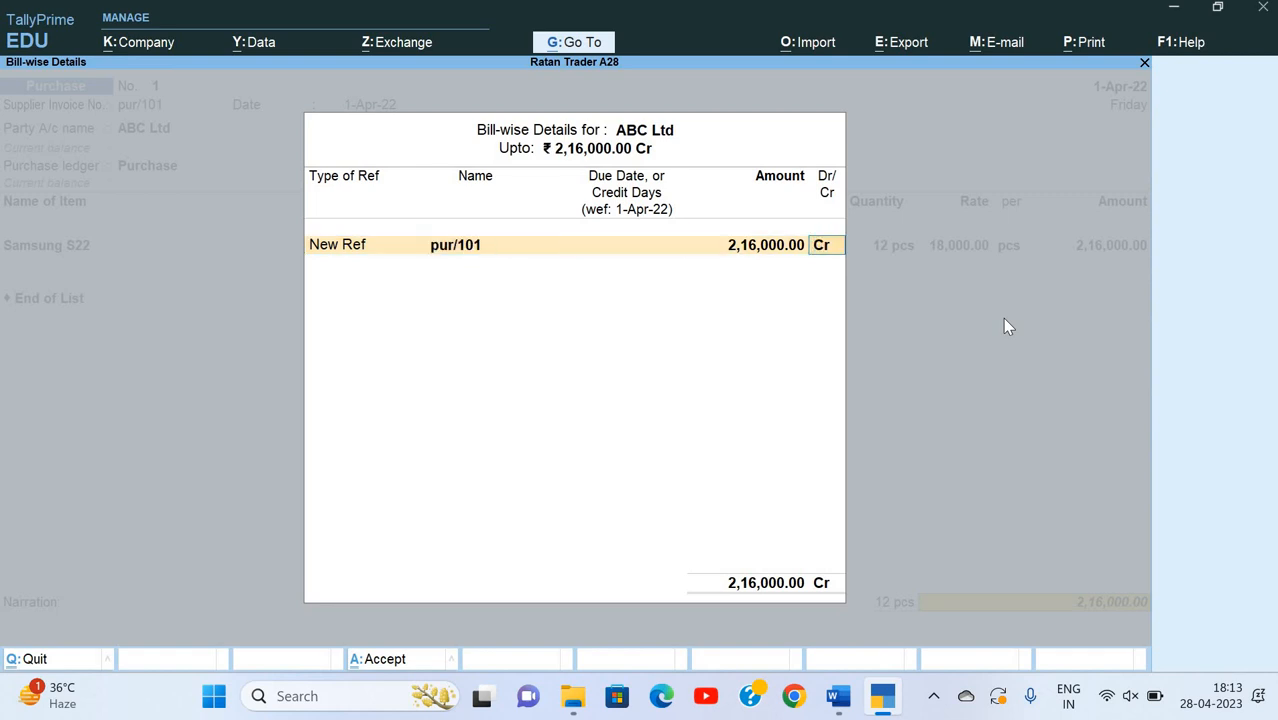
{"action": "key", "text": "Return"}
- Check the purchase against the Word assignment, enter the narration "Being goods purchase" and save the purchase voucher
{"action": "key", "text": "alt+Tab"}
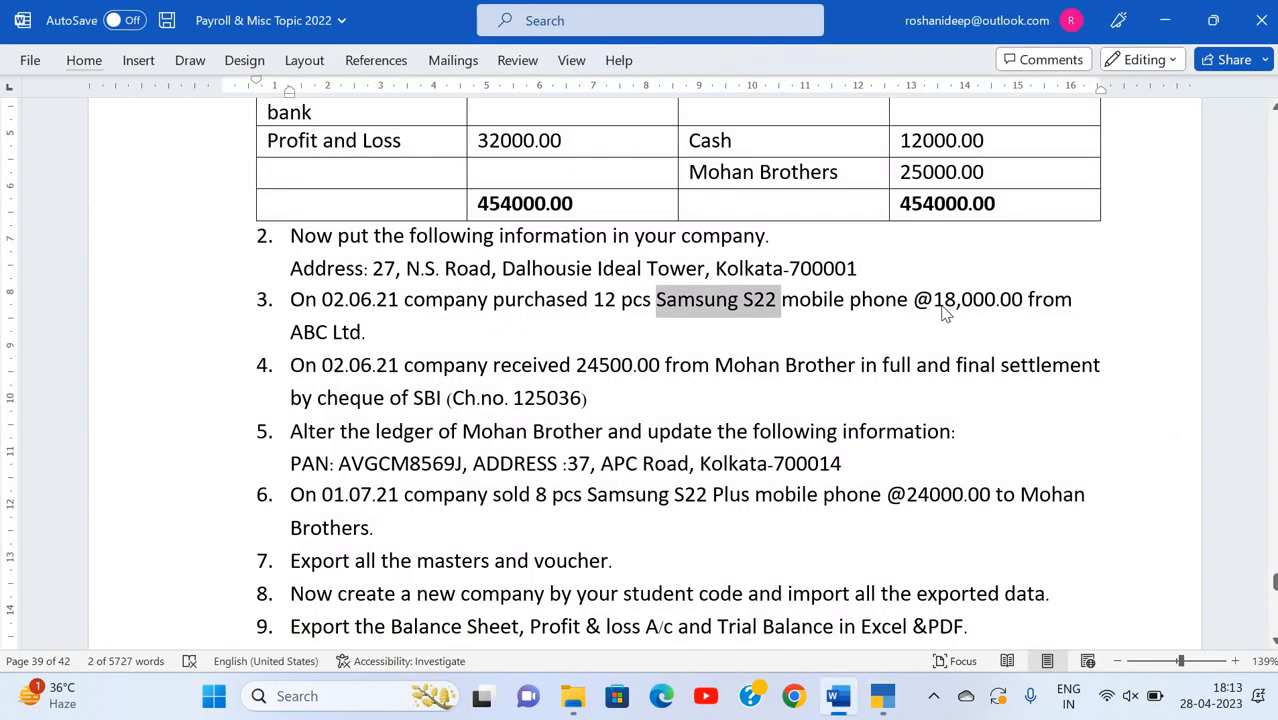
{"action": "key", "text": "alt+Tab"}
{"action": "key", "text": "Return"}
{"action": "key", "text": "Escape"}
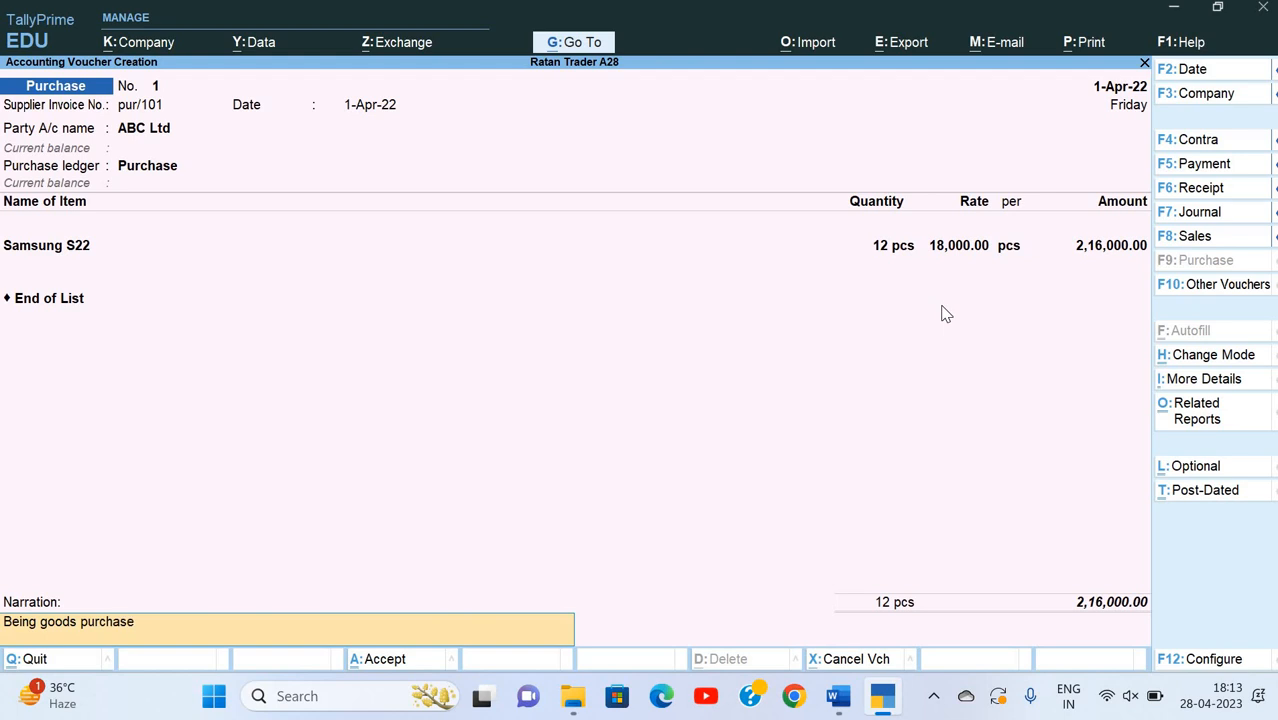
{"action": "key", "text": "Return"}
{"action": "key", "text": "Return"}
- Check the purchase date in the Word assignment, reopen the saved ABC Ltd purchase voucher, set its voucher date to 2-6 and save it
{"action": "key", "text": "alt+Tab"}
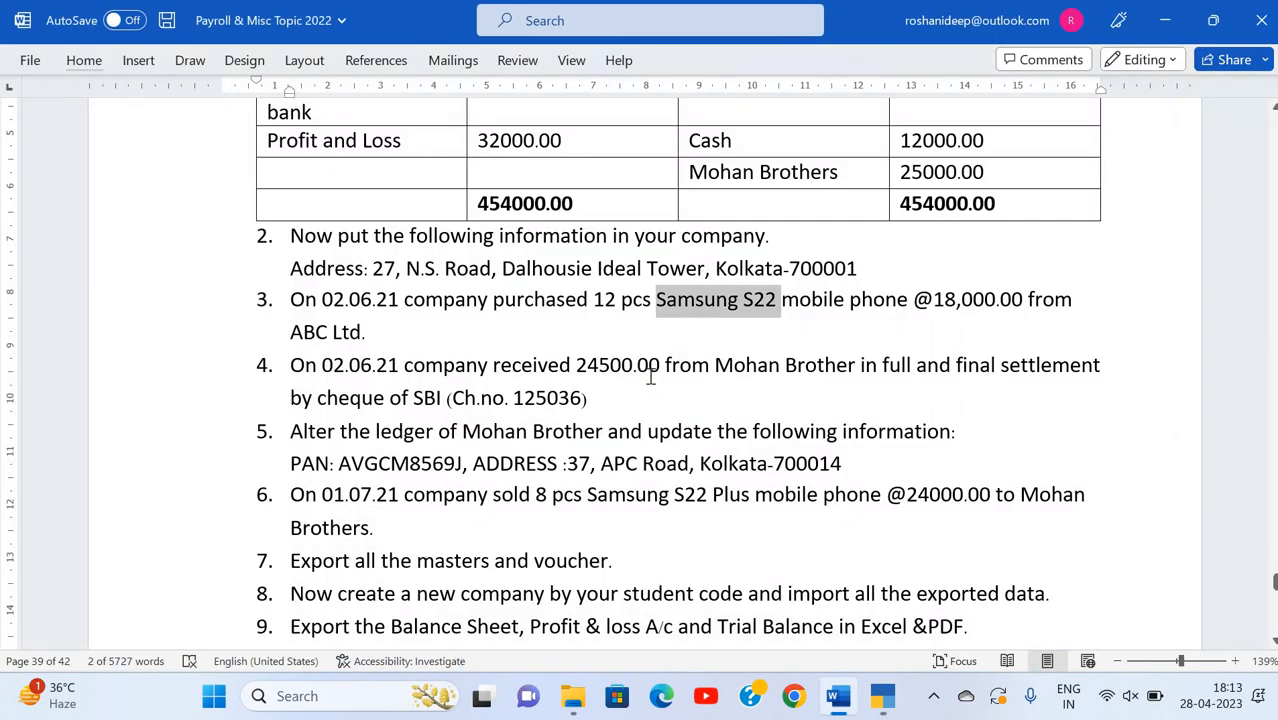
{"action": "scroll", "coordinate": [479, 340], "scroll_direction": "down", "scroll_amount": 1}
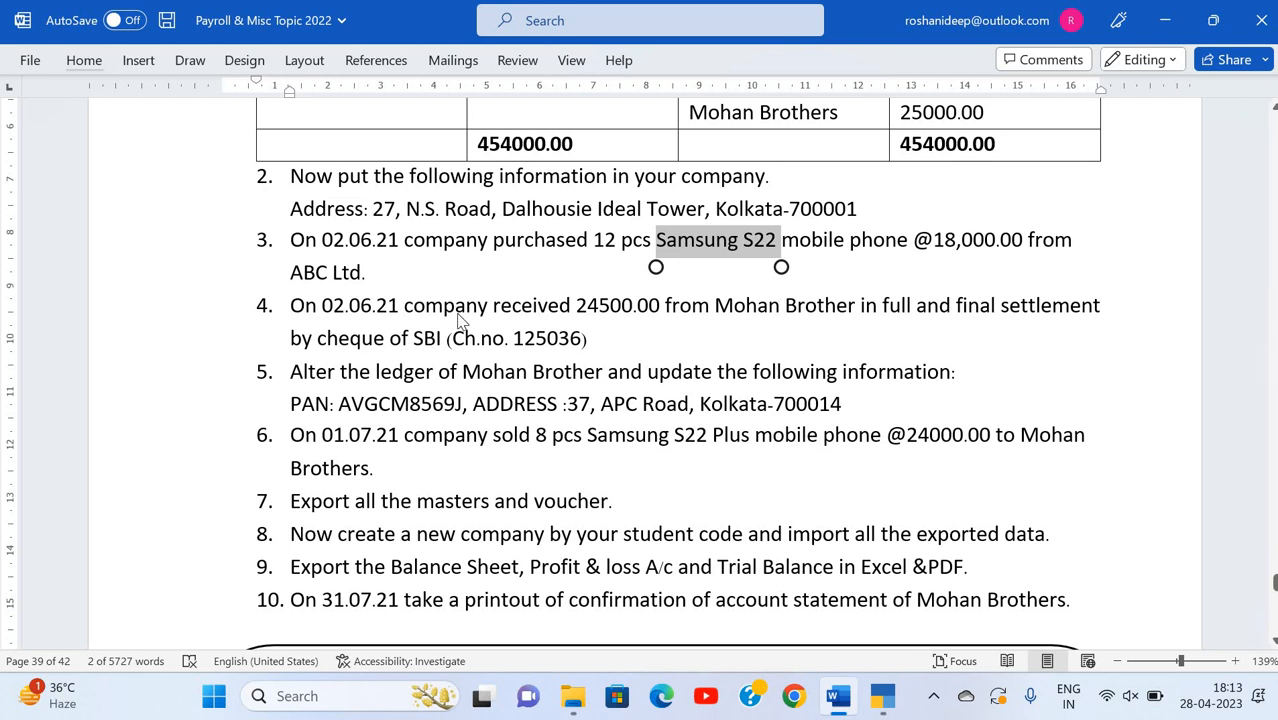
{"action": "key", "text": "alt+Tab"}
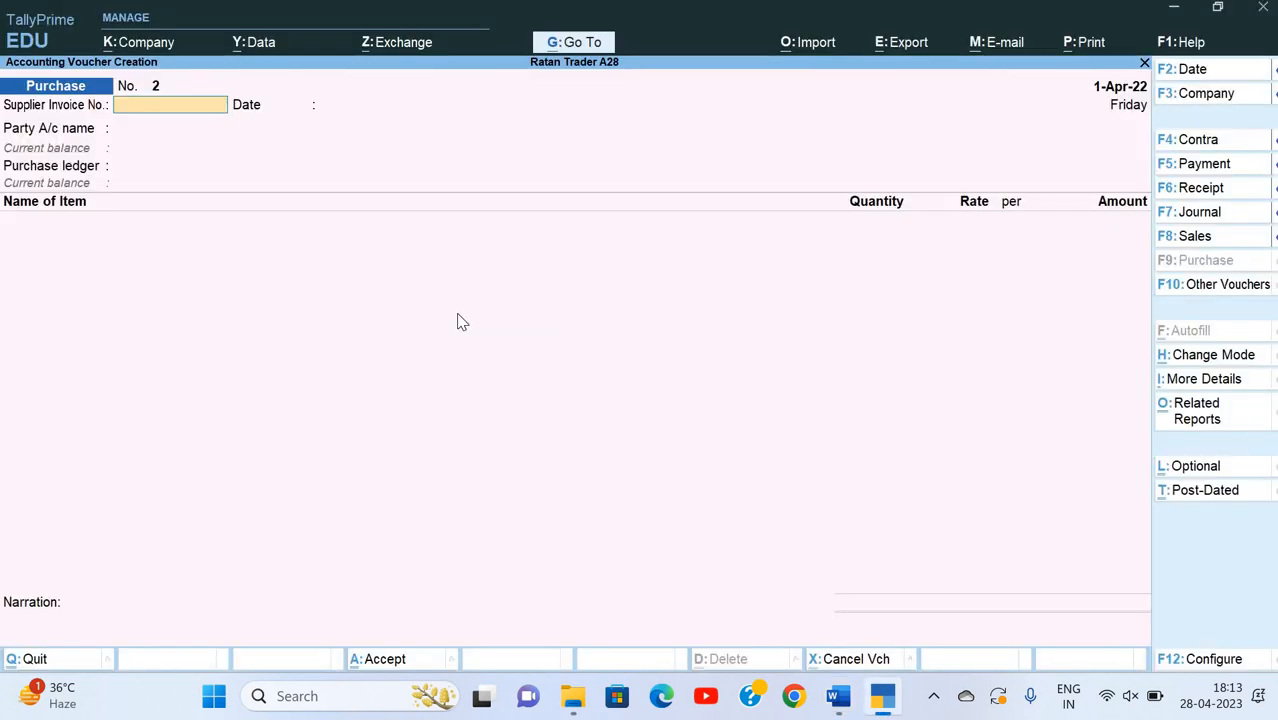
{"action": "key", "text": "Page_Up"}
{"action": "key", "text": "F2"}
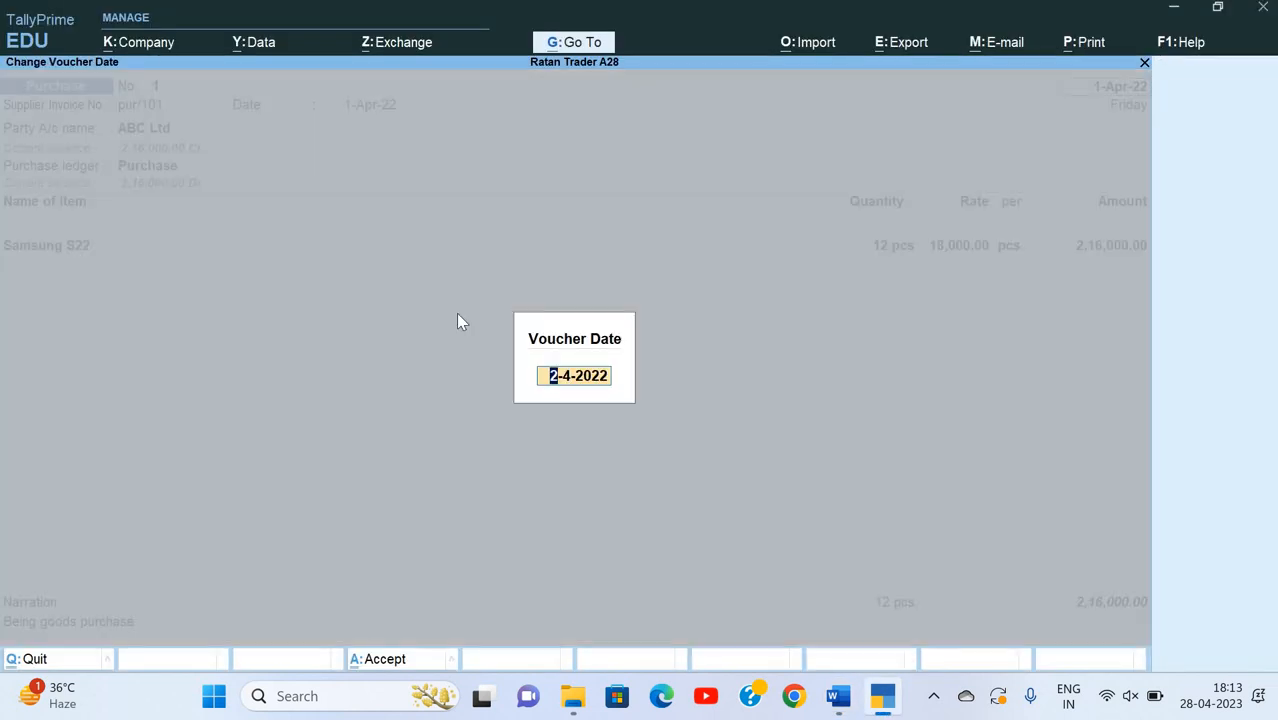
{"action": "type", "text": "2-"}
{"action": "key", "text": "alt+Tab"}
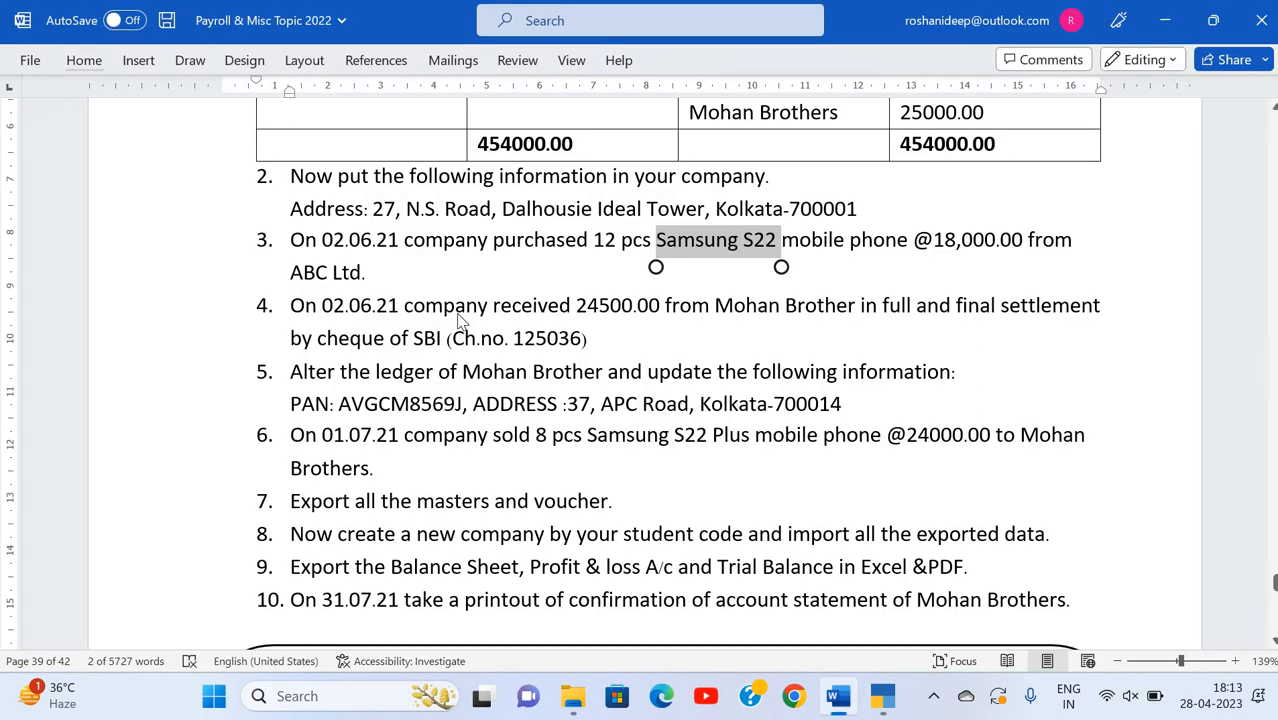
{"action": "key", "text": "alt+Tab"}
{"action": "type", "text": "-6"}
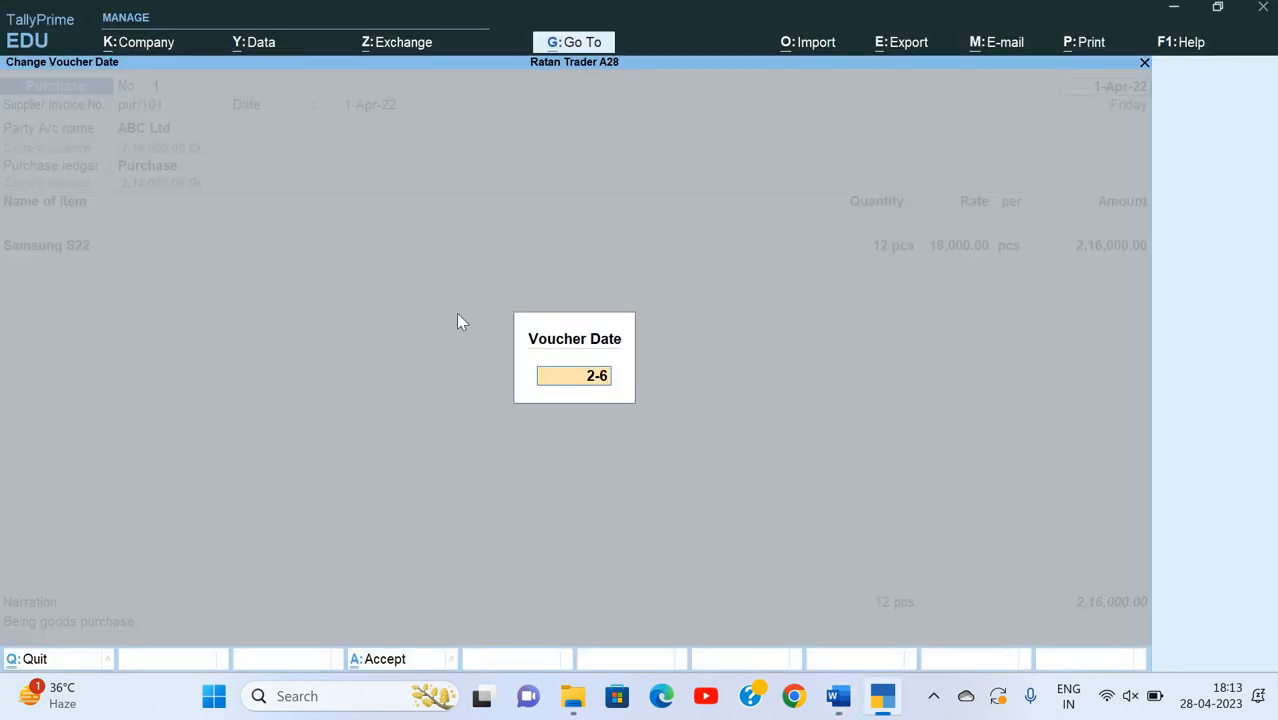
{"action": "key", "text": "Return"}
{"action": "key", "text": "ctrl+a"}
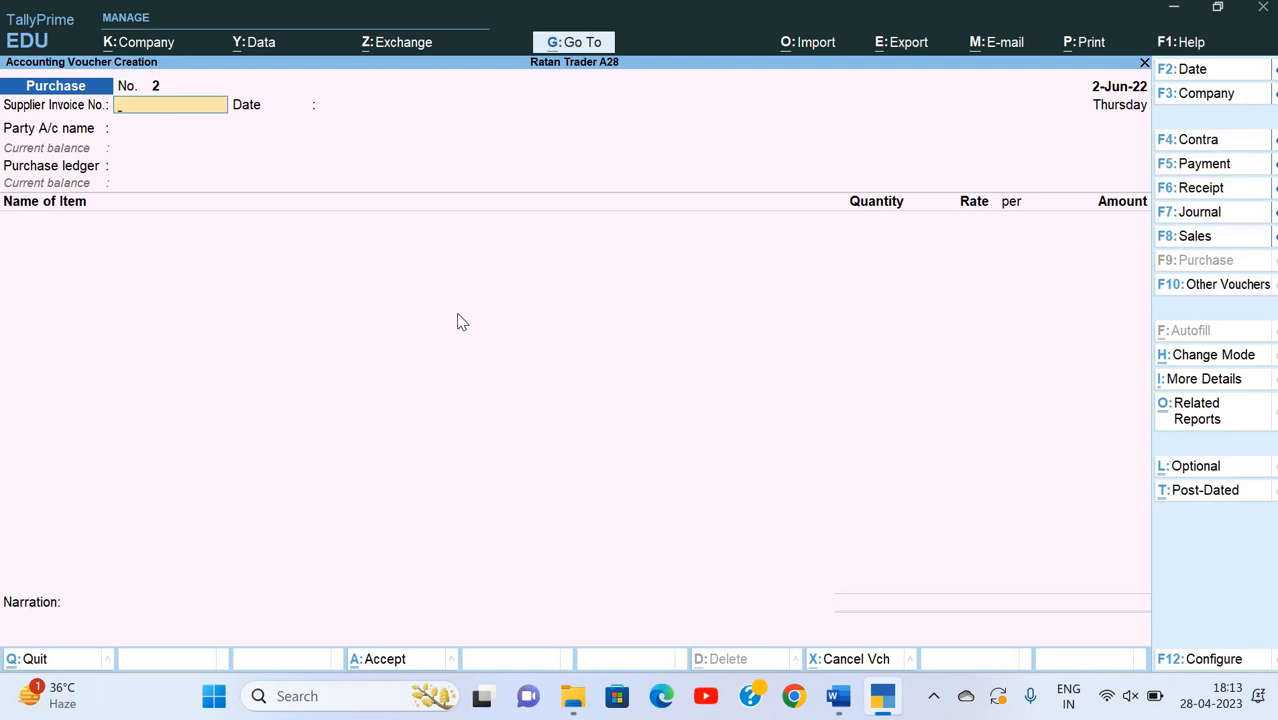
- Reopen the ABC Ltd purchase voucher, change its supplier invoice date to match the 2-Jun-22 voucher date and save it
{"action": "key", "text": "Page_Up"}
{"action": "key", "text": "Return"}
{"action": "type", "text": "2"}
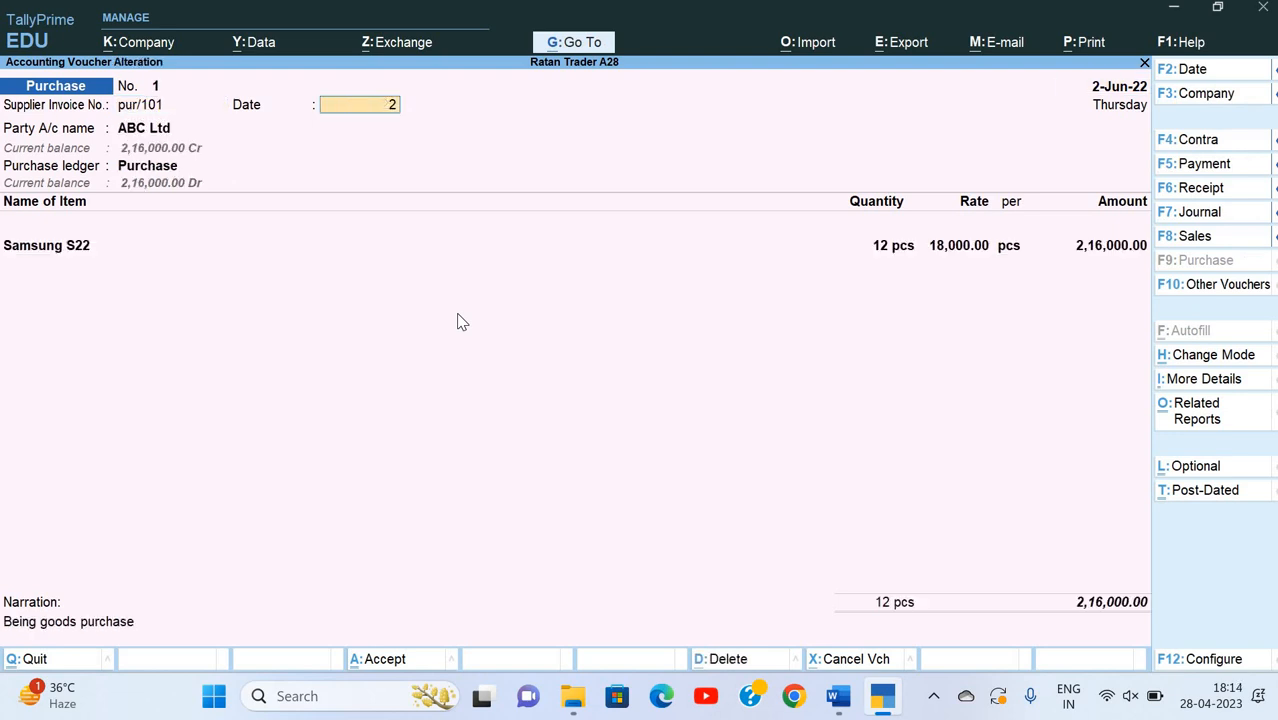
{"action": "type", "text": "-"}
{"action": "key", "text": "Return"}
{"action": "key", "text": "ctrl+a"}
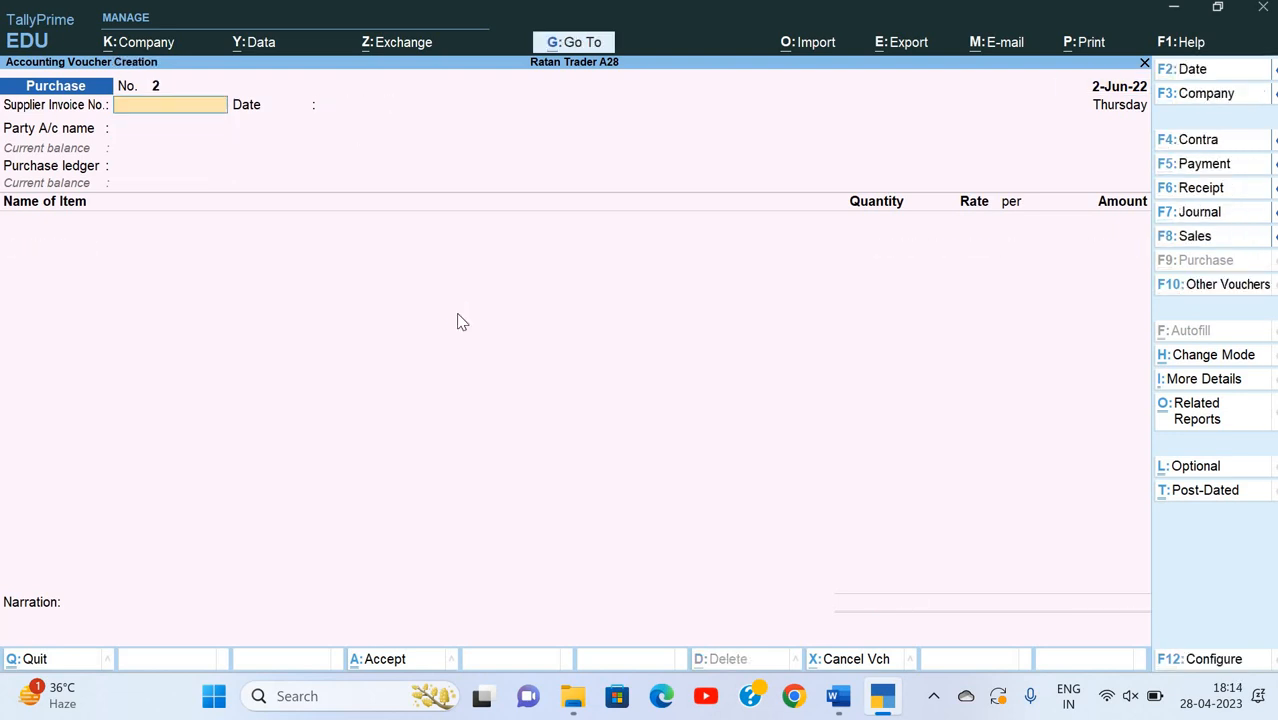
- In the Word assignment, change the dates of items 3 and 4 to 02.06.22
{"action": "key", "text": "alt+Tab"}
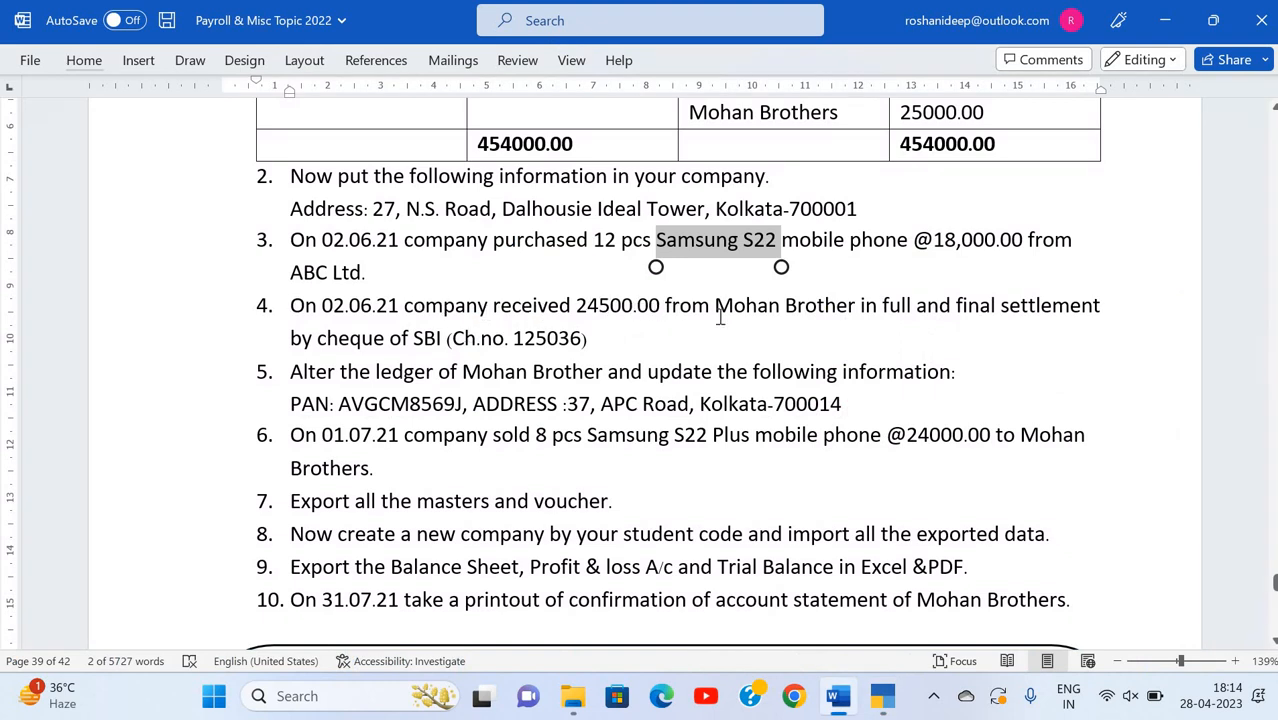
{"action": "left_click", "coordinate": [866, 308]}
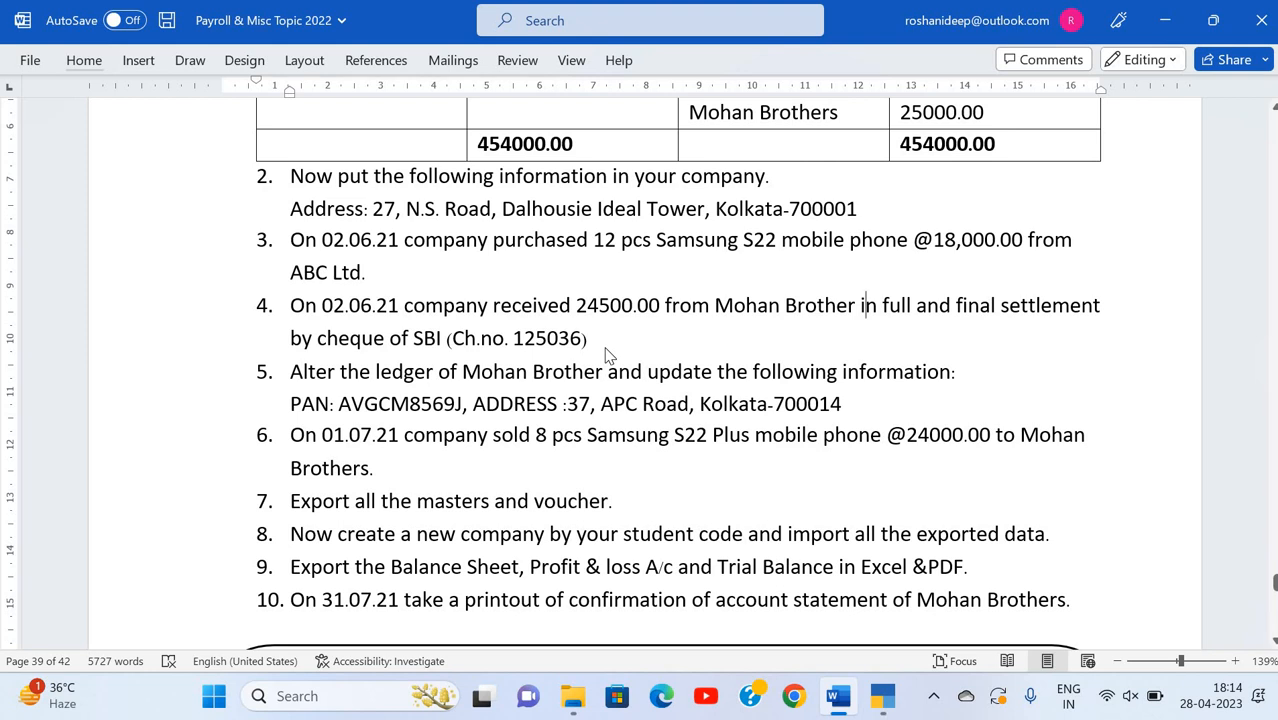
{"action": "key", "text": "alt+Tab"}
{"action": "key", "text": "alt+Tab"}
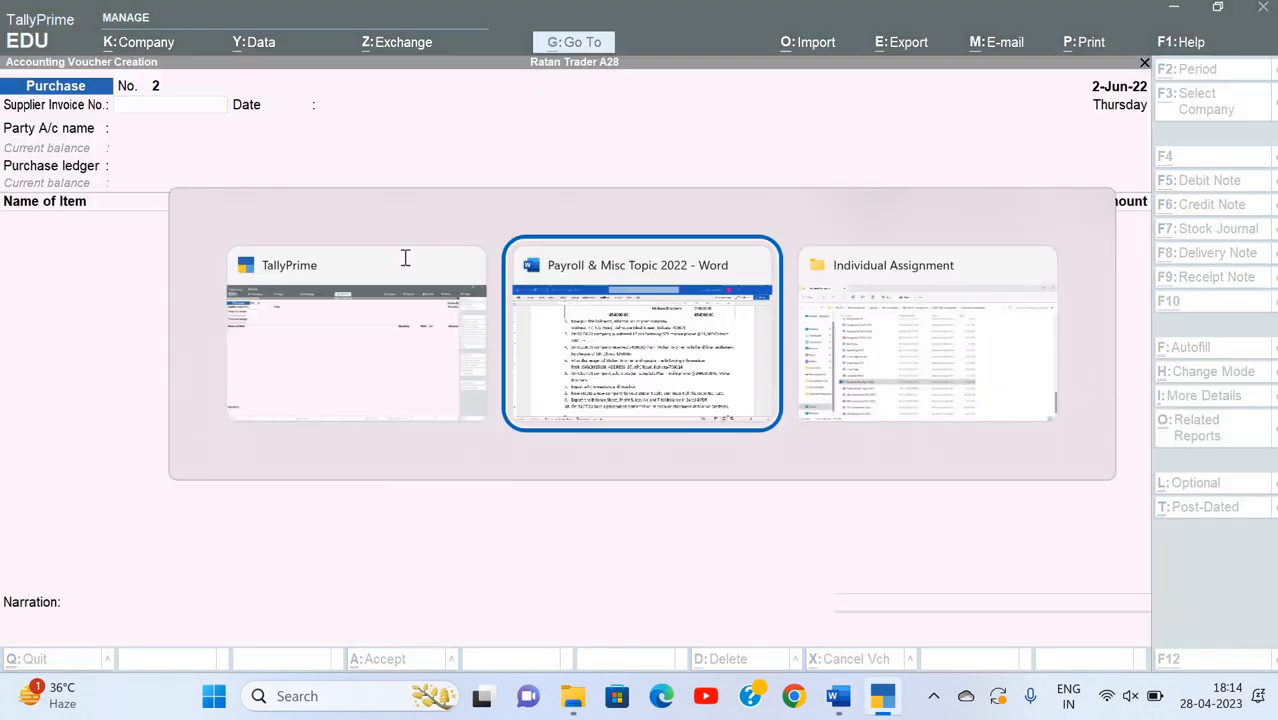
{"action": "left_click", "coordinate": [398, 240]}
{"action": "key", "text": "BackSpace"}
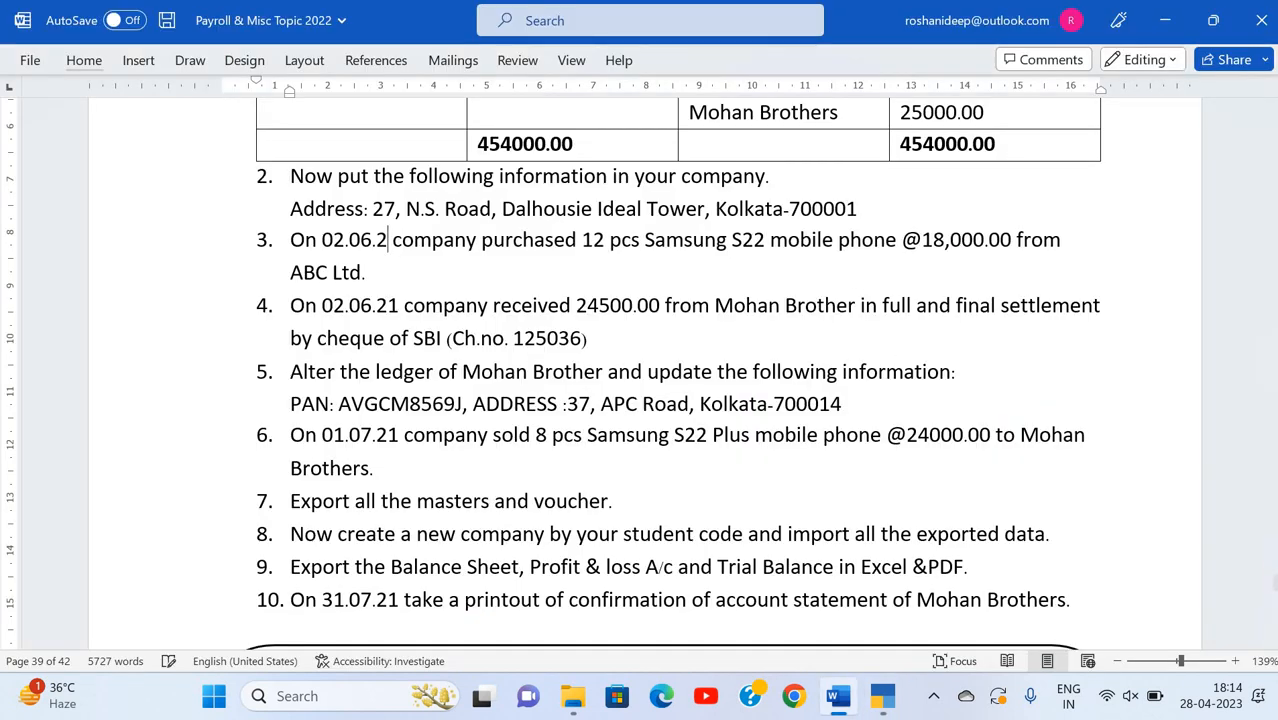
{"action": "type", "text": "2"}
{"action": "key", "text": "Down"}
{"action": "key", "text": "Down"}
{"action": "key", "text": "BackSpace"}
{"action": "type", "text": "2"}
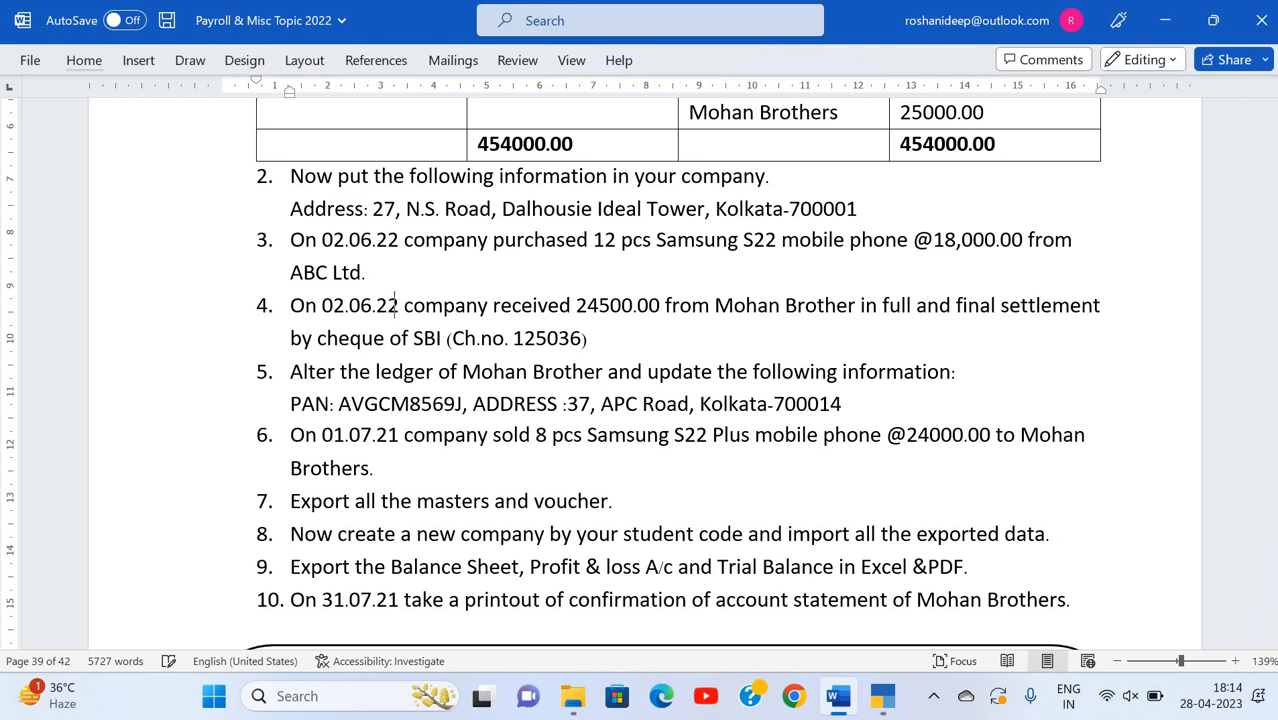
{"action": "key", "text": "Down"}
- Switch to TallyPrime, start a receipt voucher and credit Mohan Brothers with 25,000
{"action": "key", "text": "alt+Tab"}
{"action": "key", "text": "alt+Tab"}
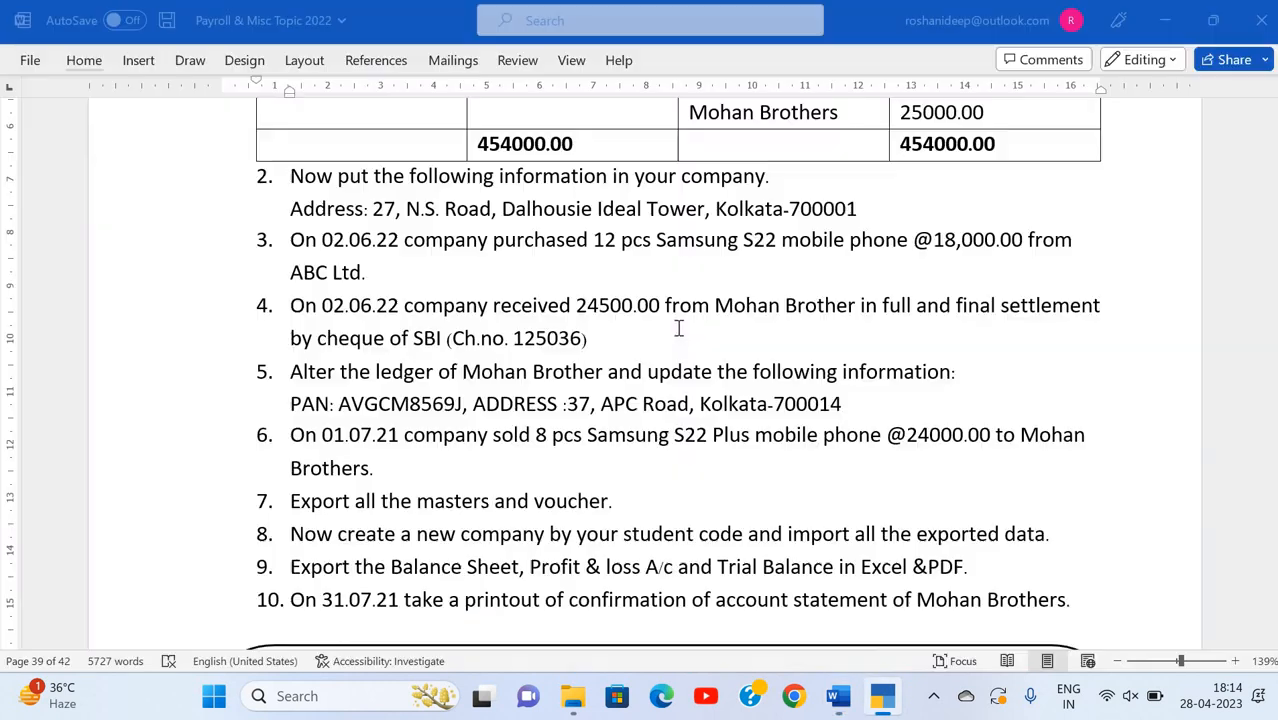
{"action": "key", "text": "alt+Tab"}
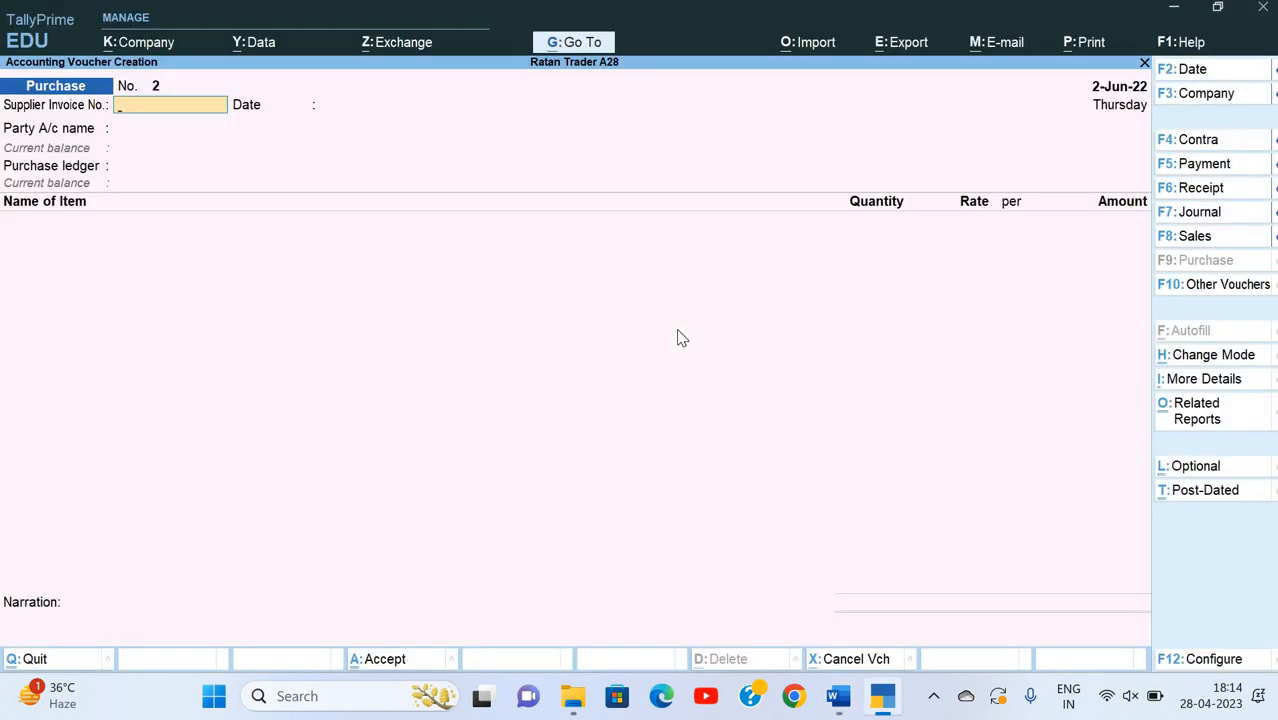
{"action": "key", "text": "F6"}
{"action": "key", "text": "Down"}
{"action": "key", "text": "Down"}
{"action": "key", "text": "Down"}
{"action": "key", "text": "Down"}
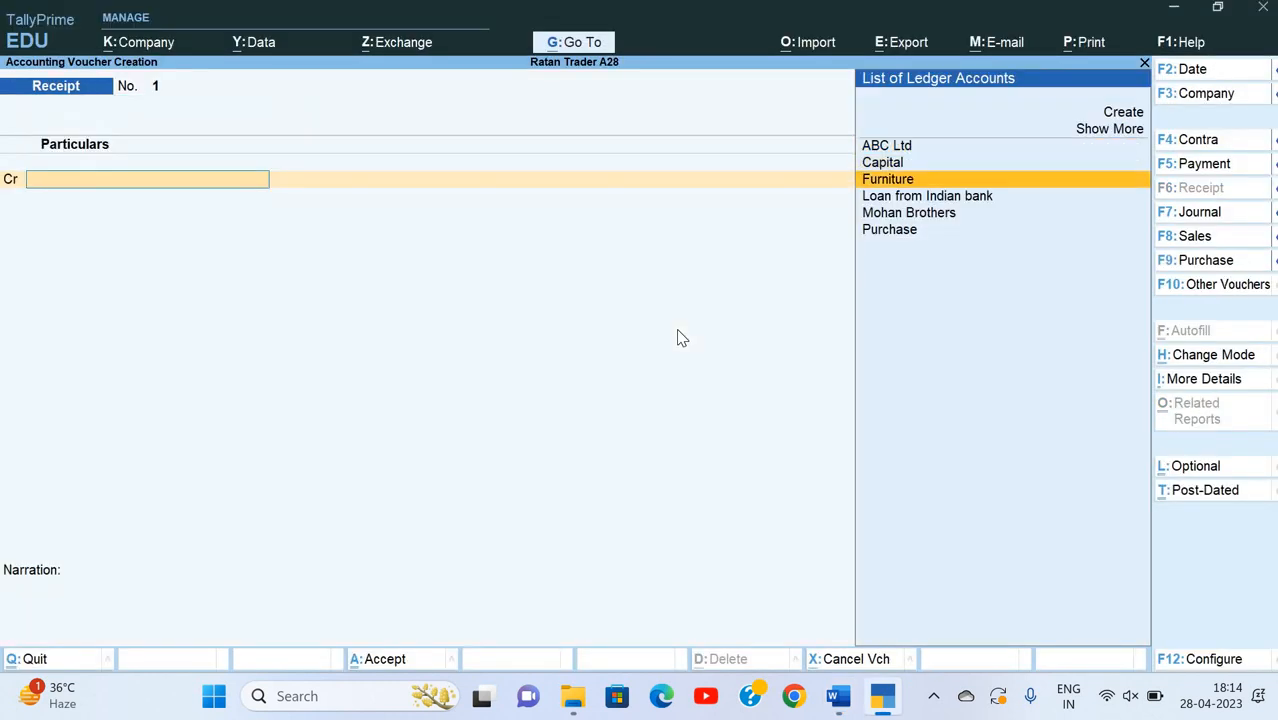
{"action": "key", "text": "Return"}
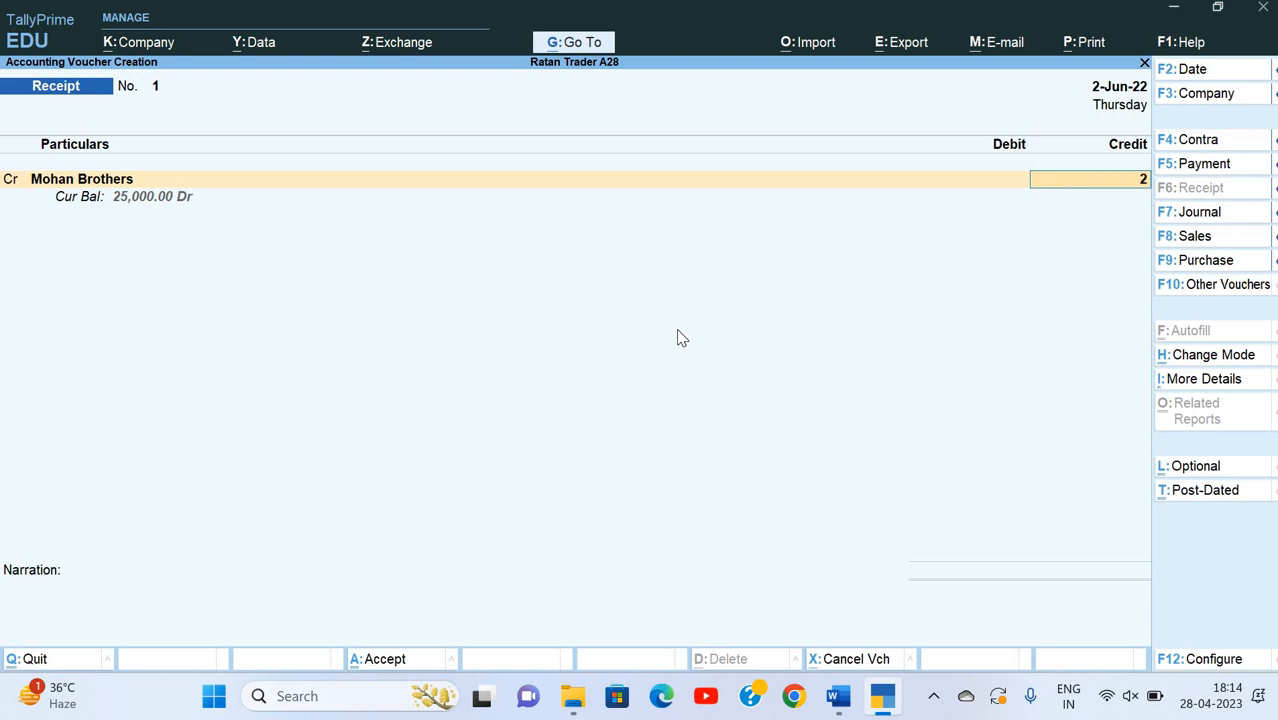
{"action": "type", "text": "25,000"}
{"action": "key", "text": "Return"}
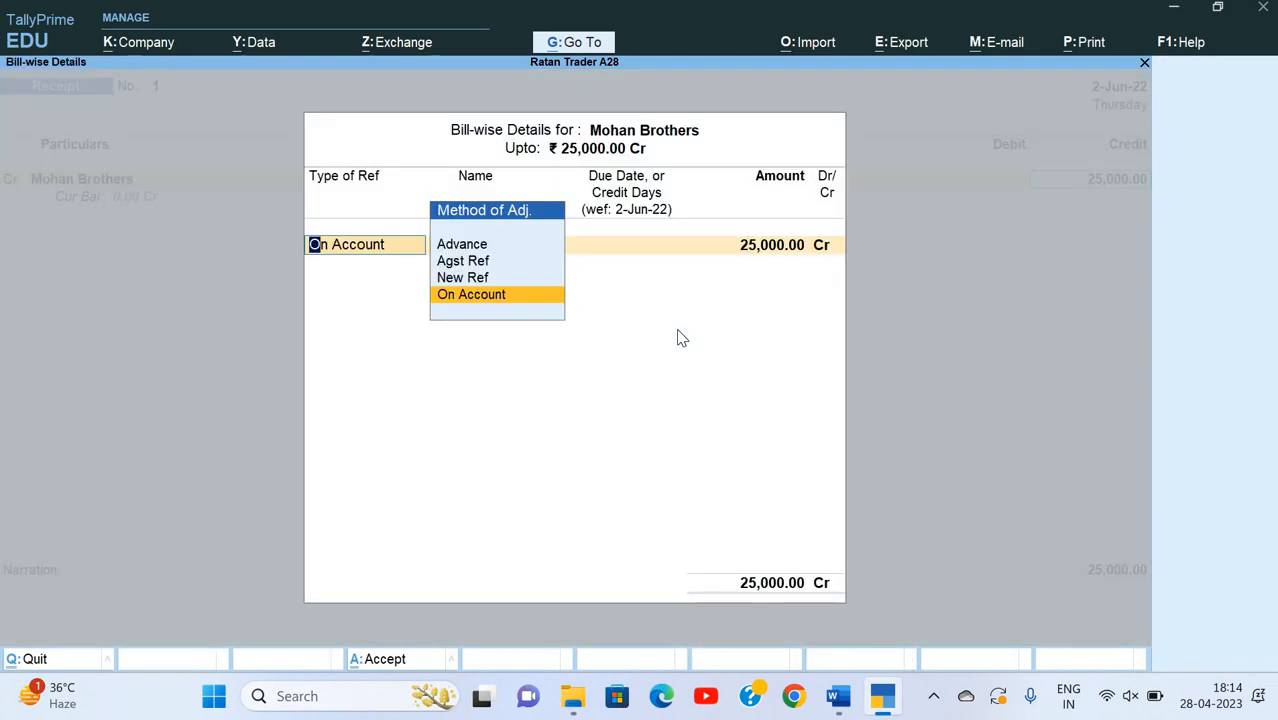
- Allocate the full 25,000 credit for Mohan Brothers as On Account in the bill-wise details
{"action": "key", "text": "Up"}
{"action": "key", "text": "Up"}
{"action": "key", "text": "Up"}
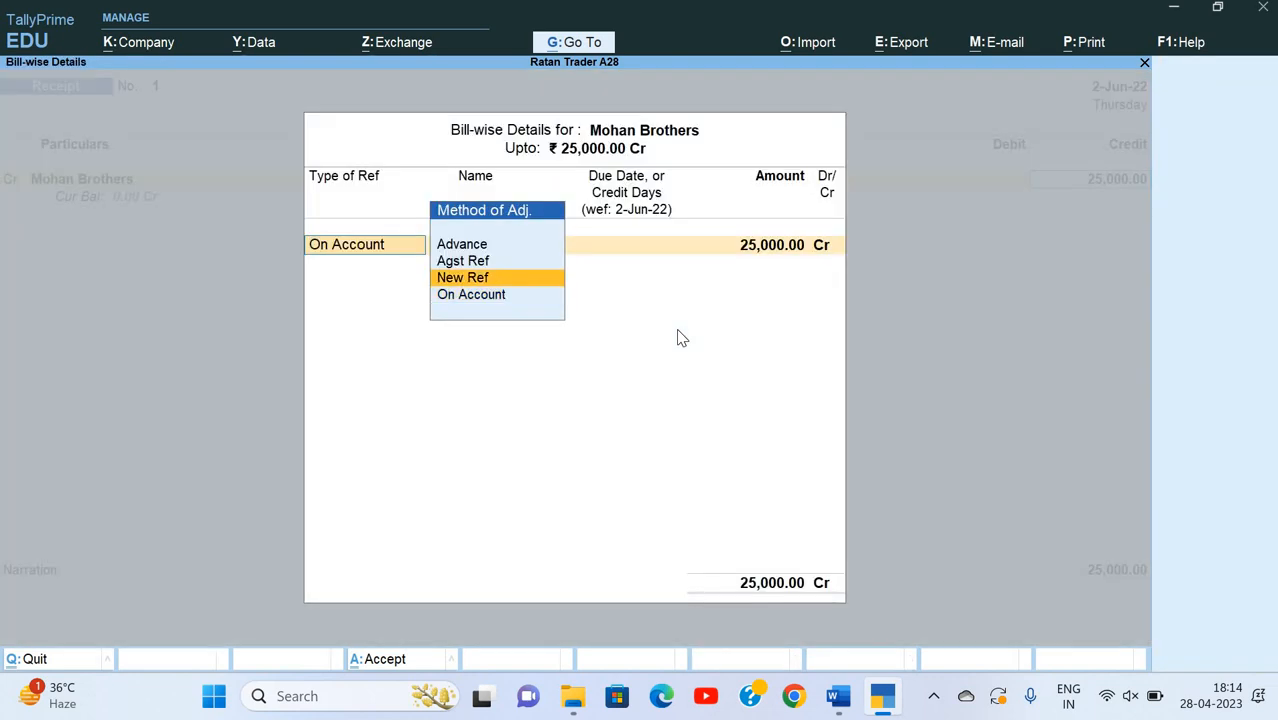
{"action": "key", "text": "Down"}
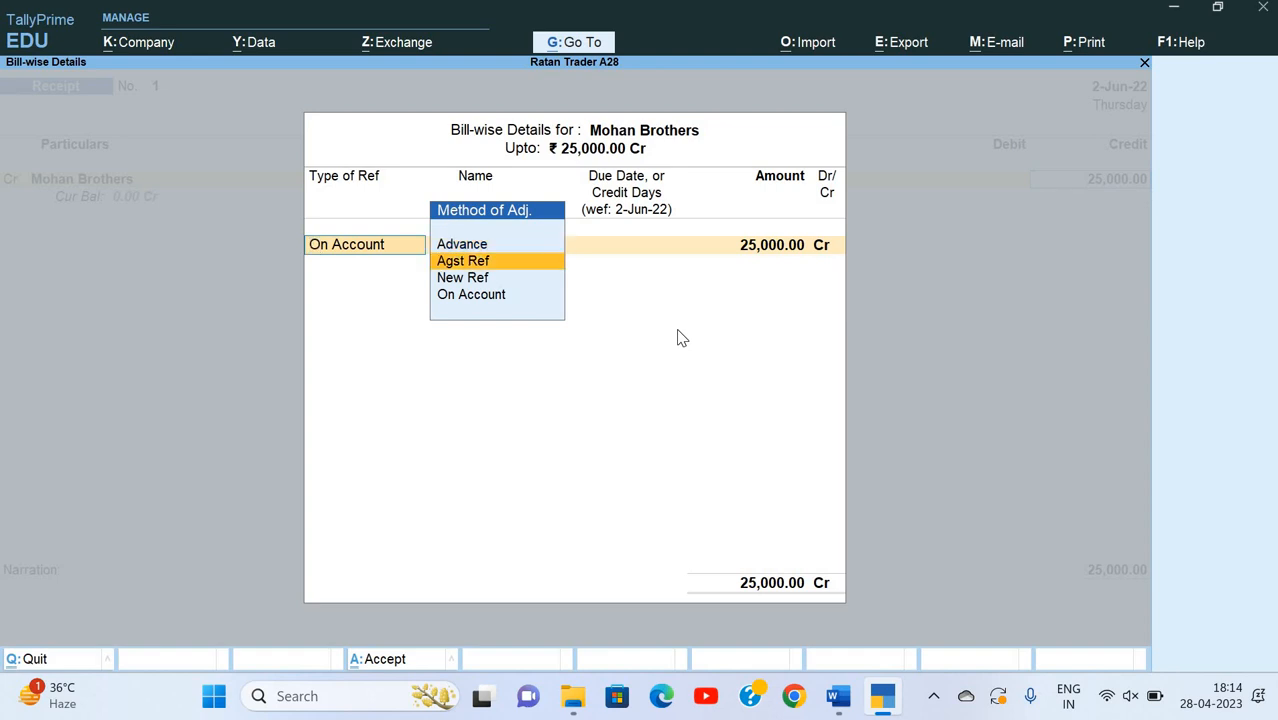
{"action": "key", "text": "Up"}
{"action": "key", "text": "Down"}
{"action": "key", "text": "Down"}
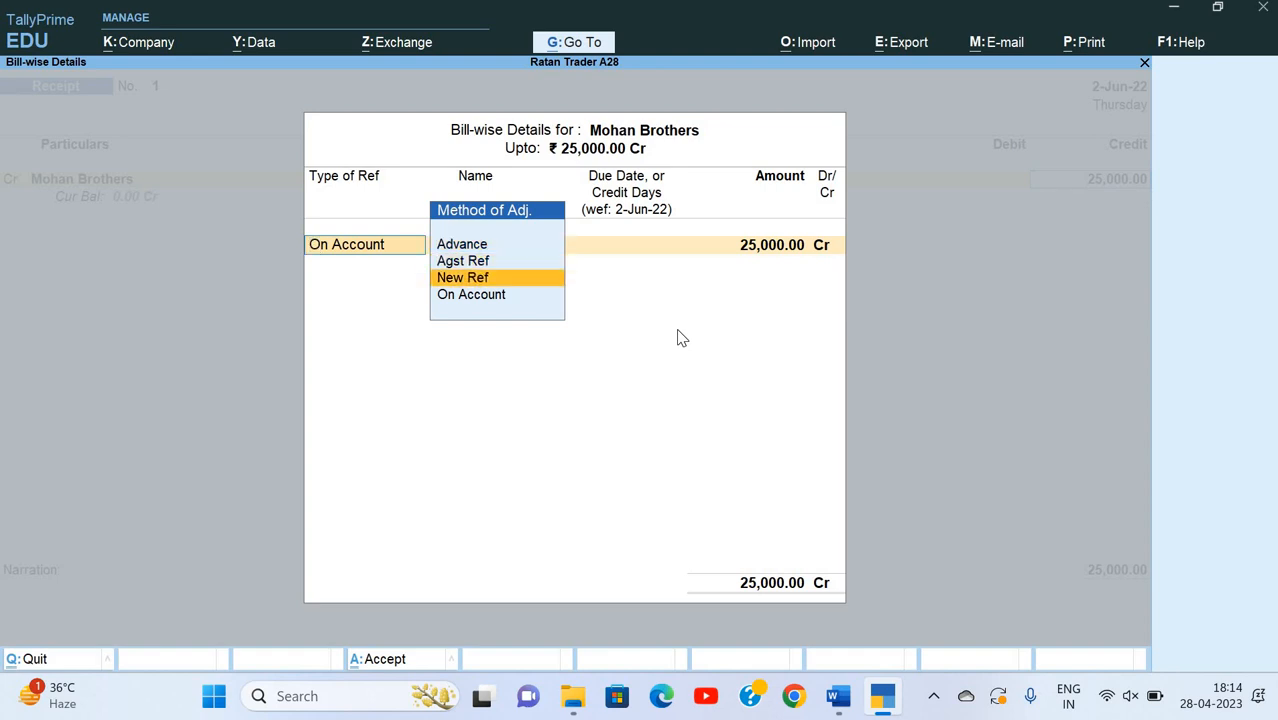
{"action": "key", "text": "Down"}
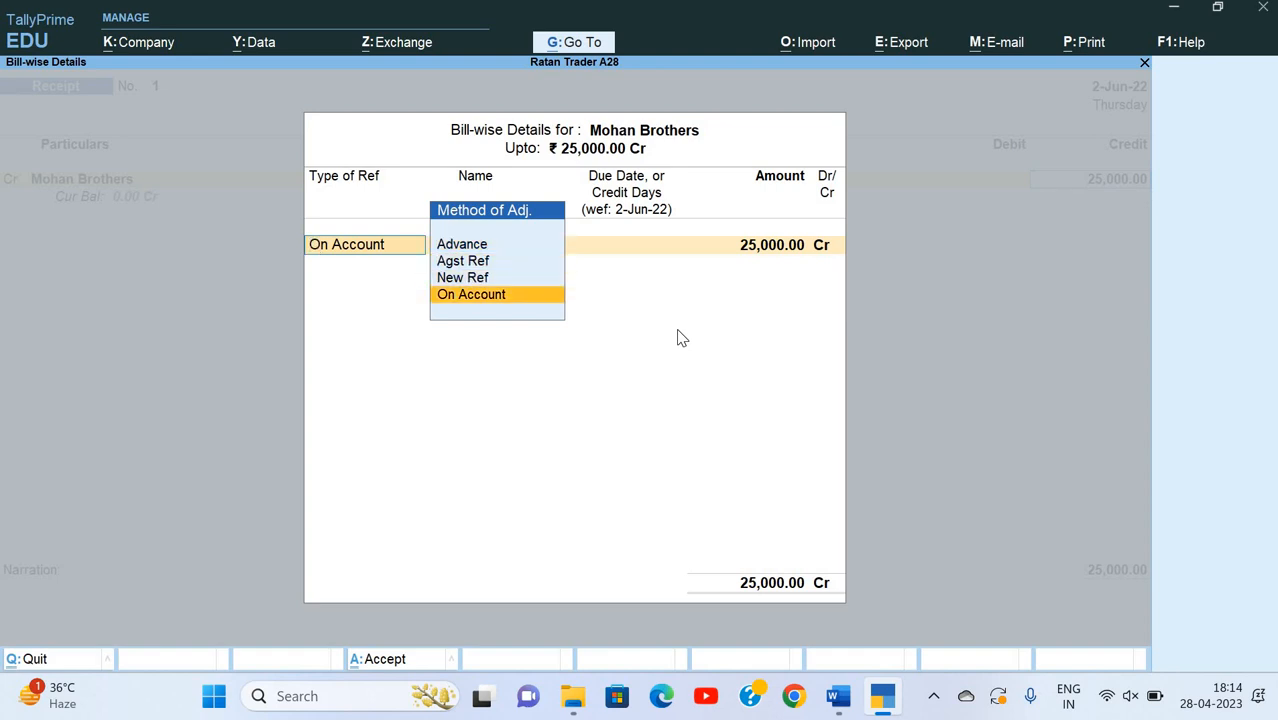
{"action": "key", "text": "Return"}
{"action": "key", "text": "Return"}
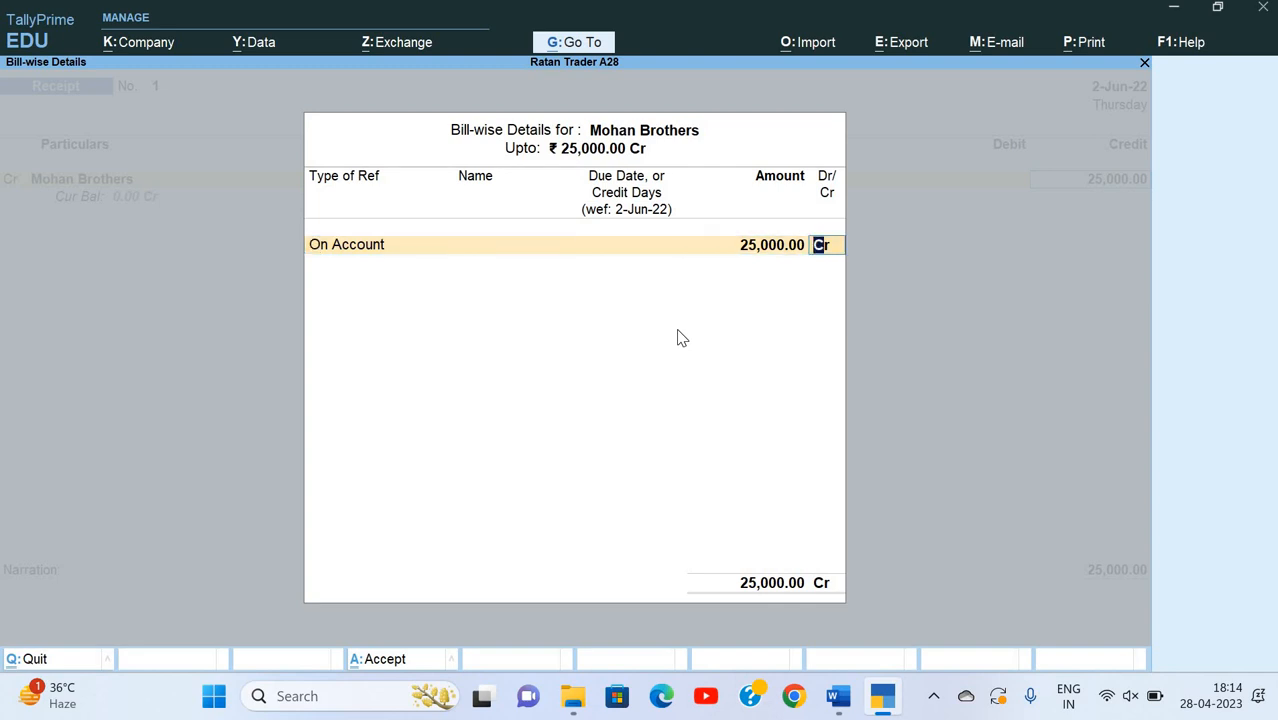
{"action": "key", "text": "Return"}
- Check the receipt details in the Word assignment and select HDFC bank as the debit ledger of the receipt voucher
{"action": "key", "text": "alt+Tab"}
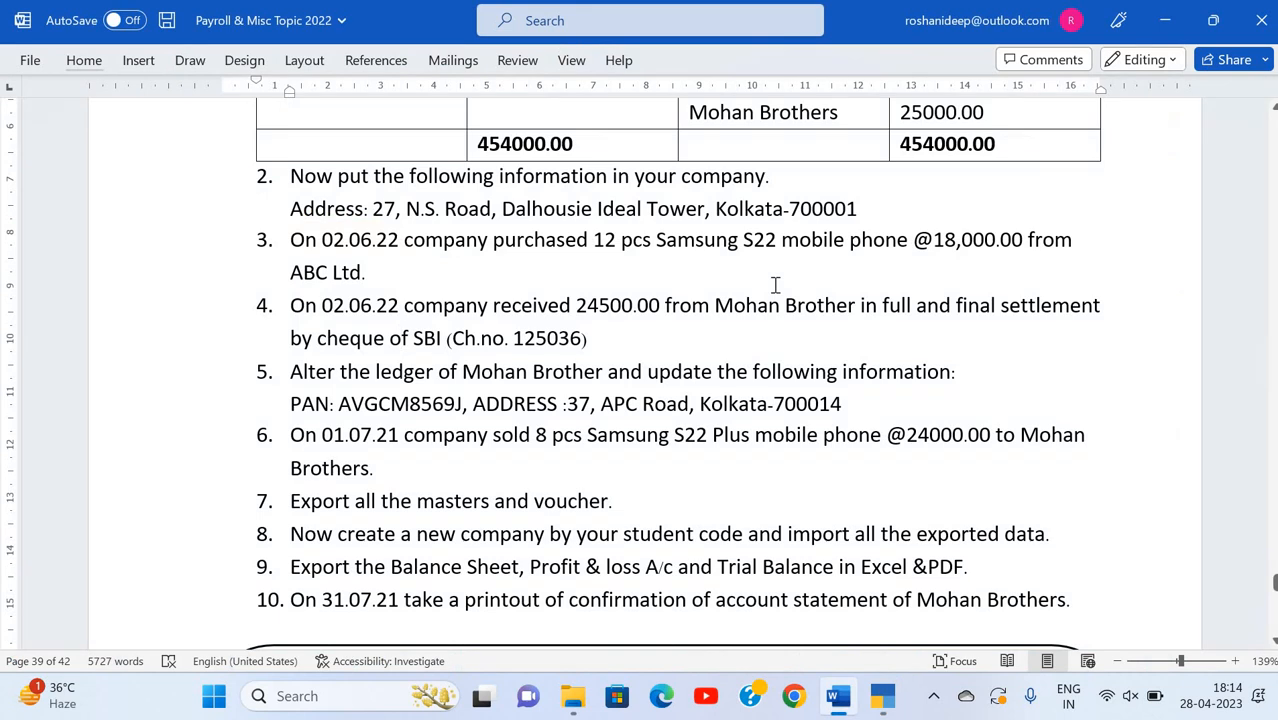
{"action": "scroll", "coordinate": [776, 285], "scroll_direction": "up", "scroll_amount": 1}
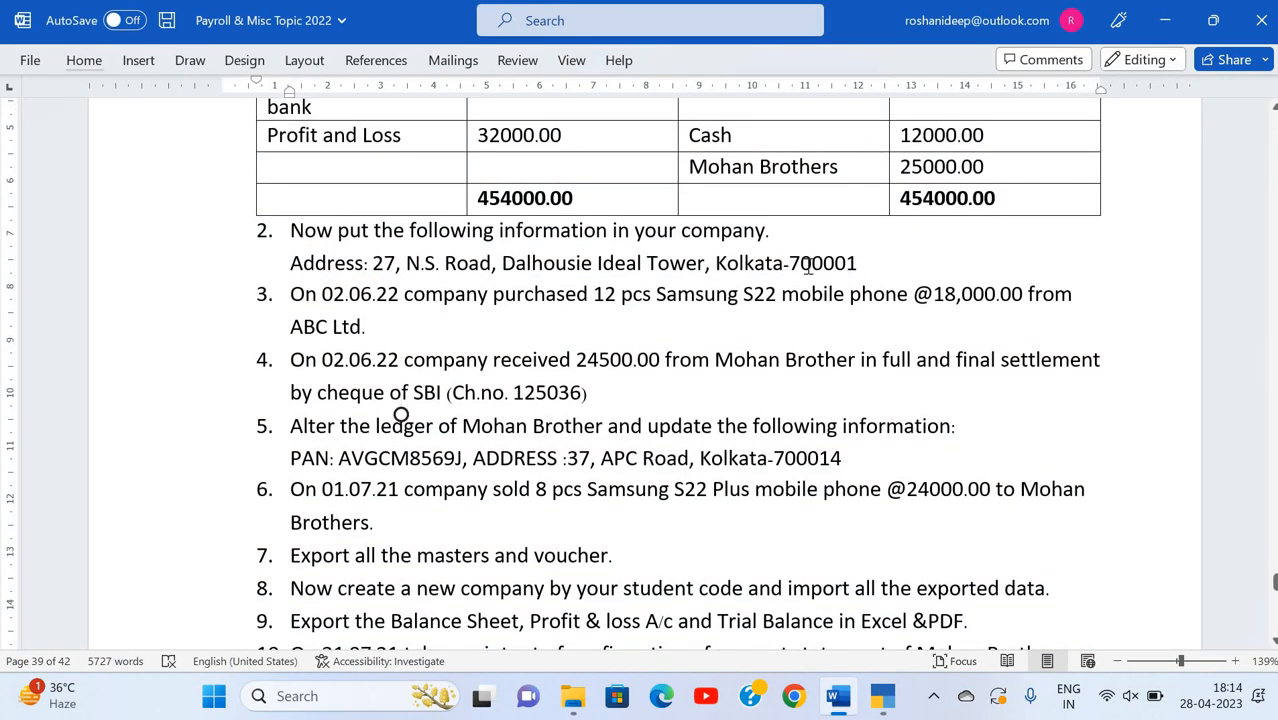
{"action": "scroll", "coordinate": [808, 267], "scroll_direction": "down", "scroll_amount": 1}
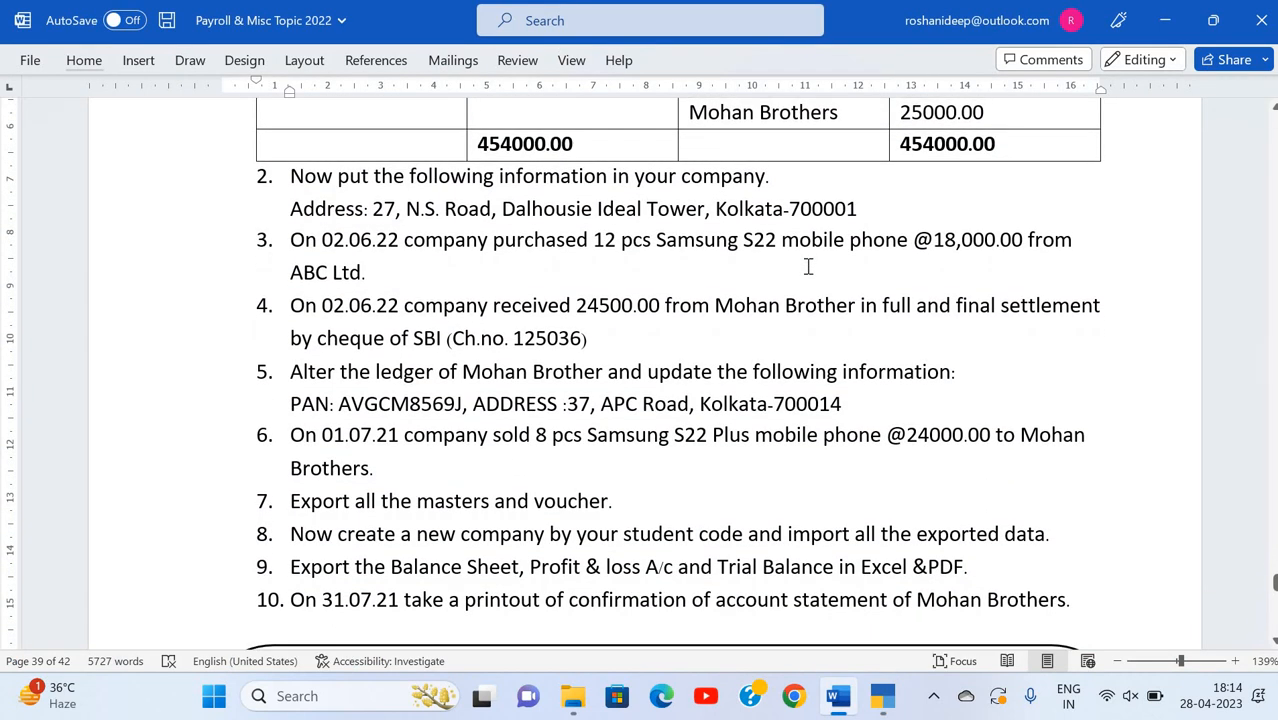
{"action": "key", "text": "alt+Tab"}
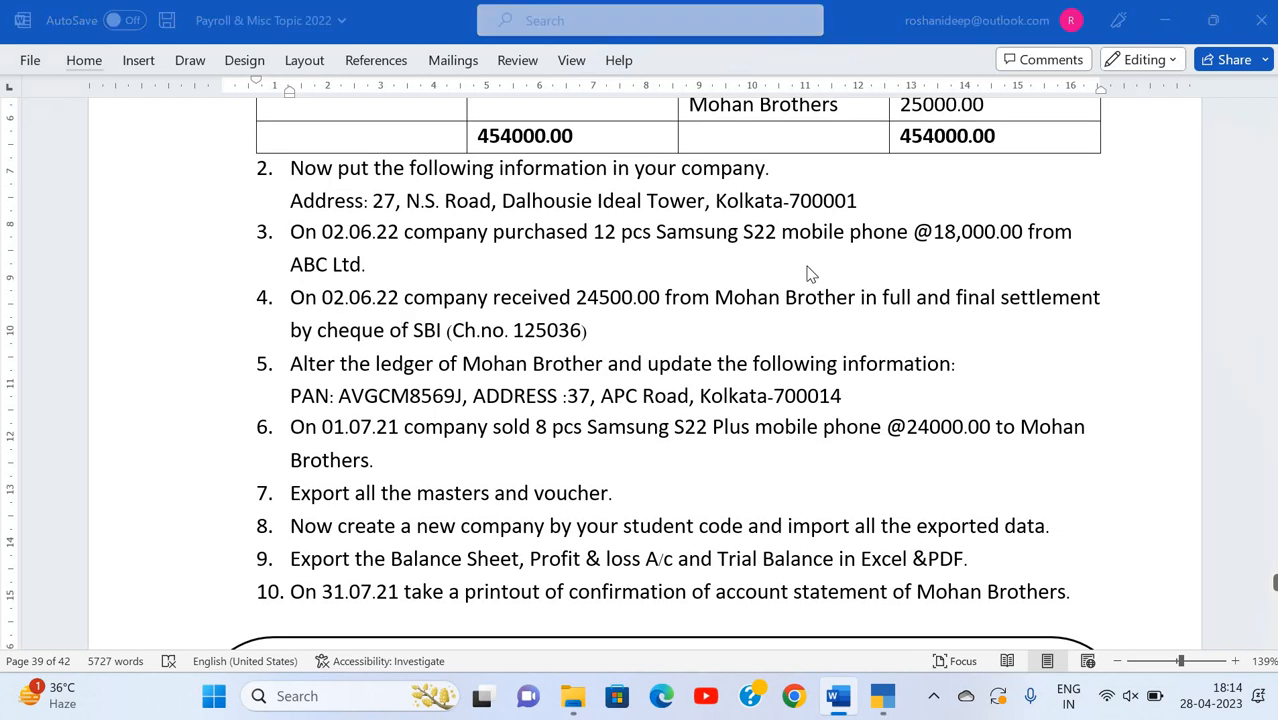
{"action": "key", "text": "Return"}
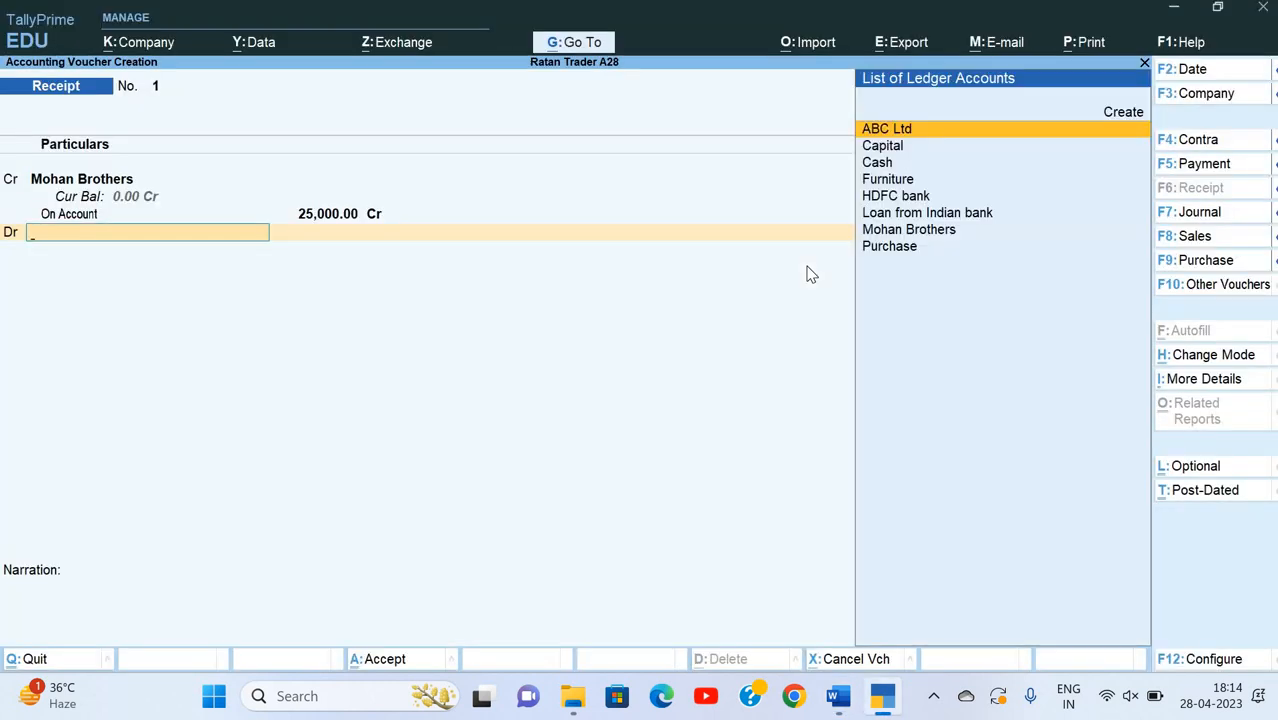
{"action": "key", "text": "alt+Tab"}
{"action": "key", "text": "alt+Tab"}
{"action": "key", "text": "Up"}
{"action": "key", "text": "Down"}
{"action": "key", "text": "Down"}
{"action": "key", "text": "Down"}
{"action": "key", "text": "Down"}
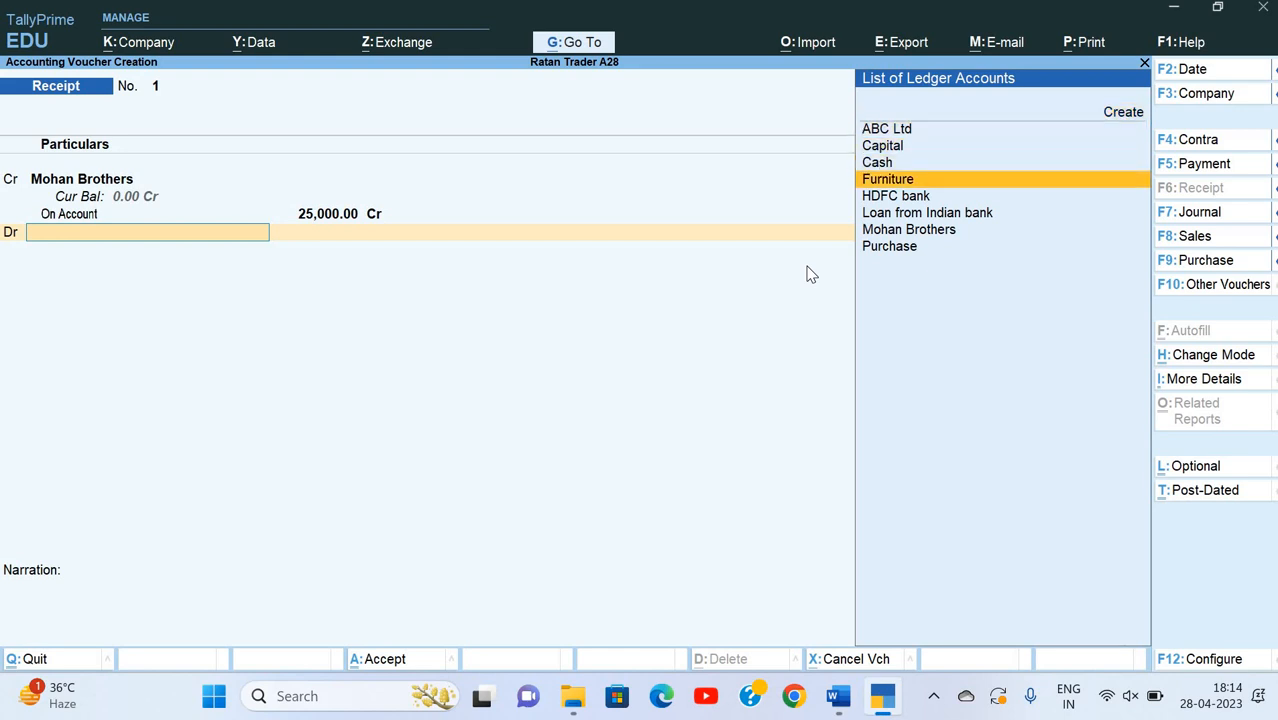
{"action": "key", "text": "Down"}
{"action": "key", "text": "Return"}
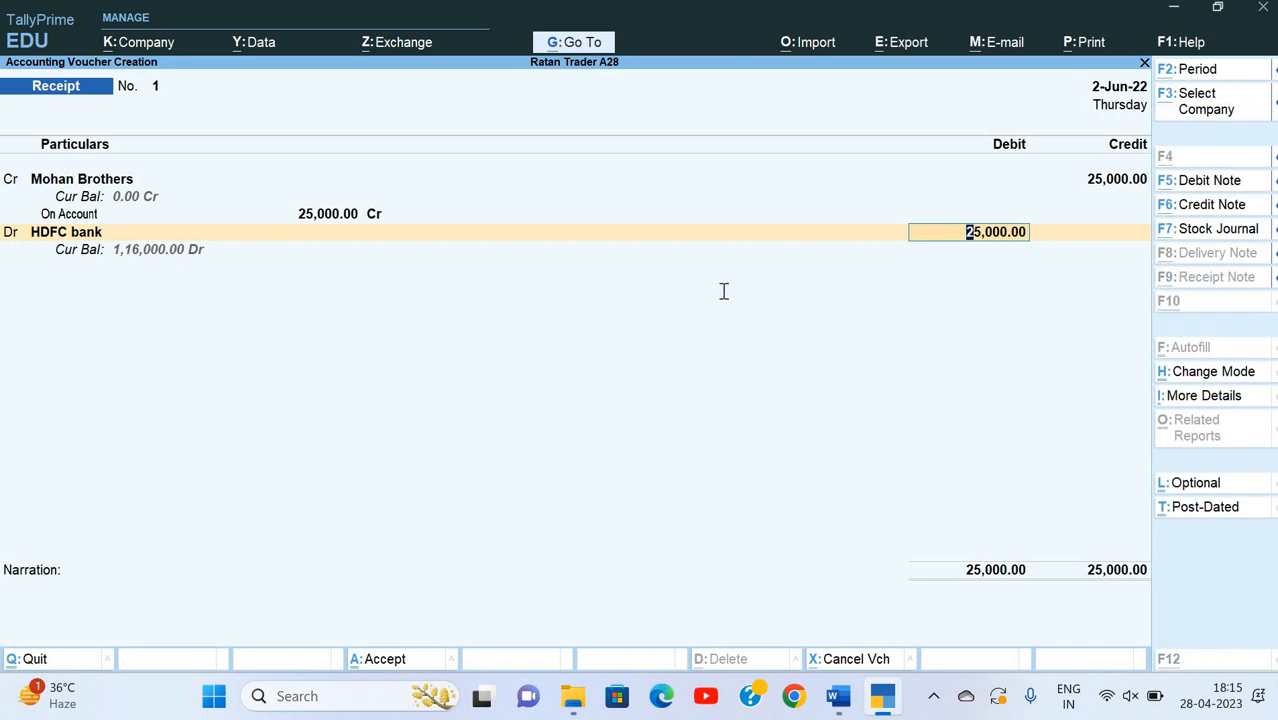
- Recheck the received amount in the Word assignment and set the HDFC bank debit to 24,500
{"action": "key", "text": "alt+Tab"}
{"action": "key", "text": "alt+Tab"}
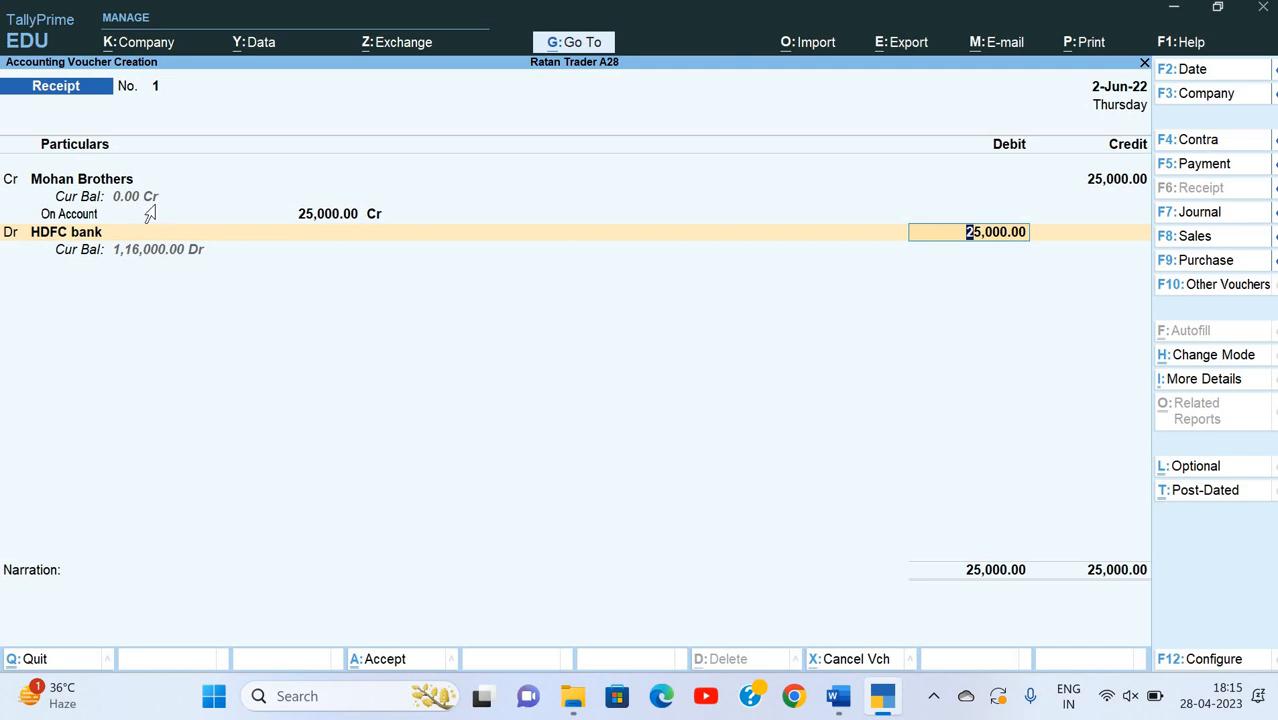
{"action": "key", "text": "alt+Tab"}
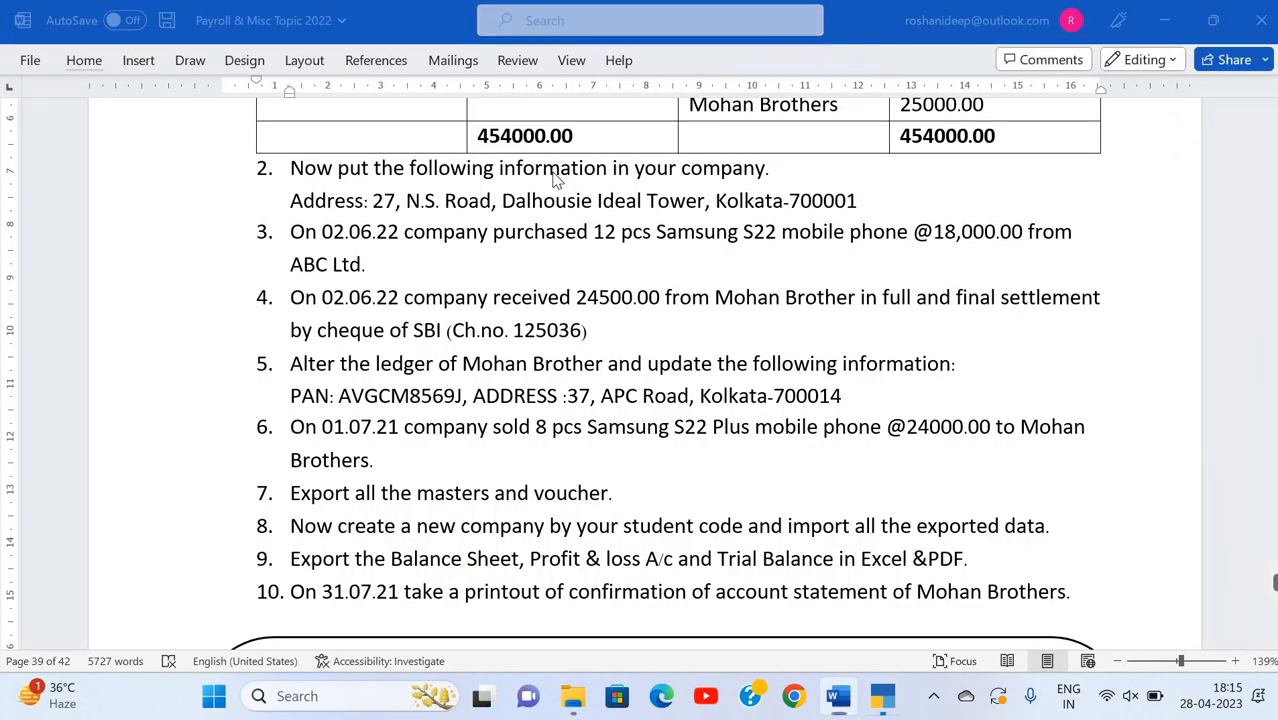
{"action": "key", "text": "alt+Tab"}
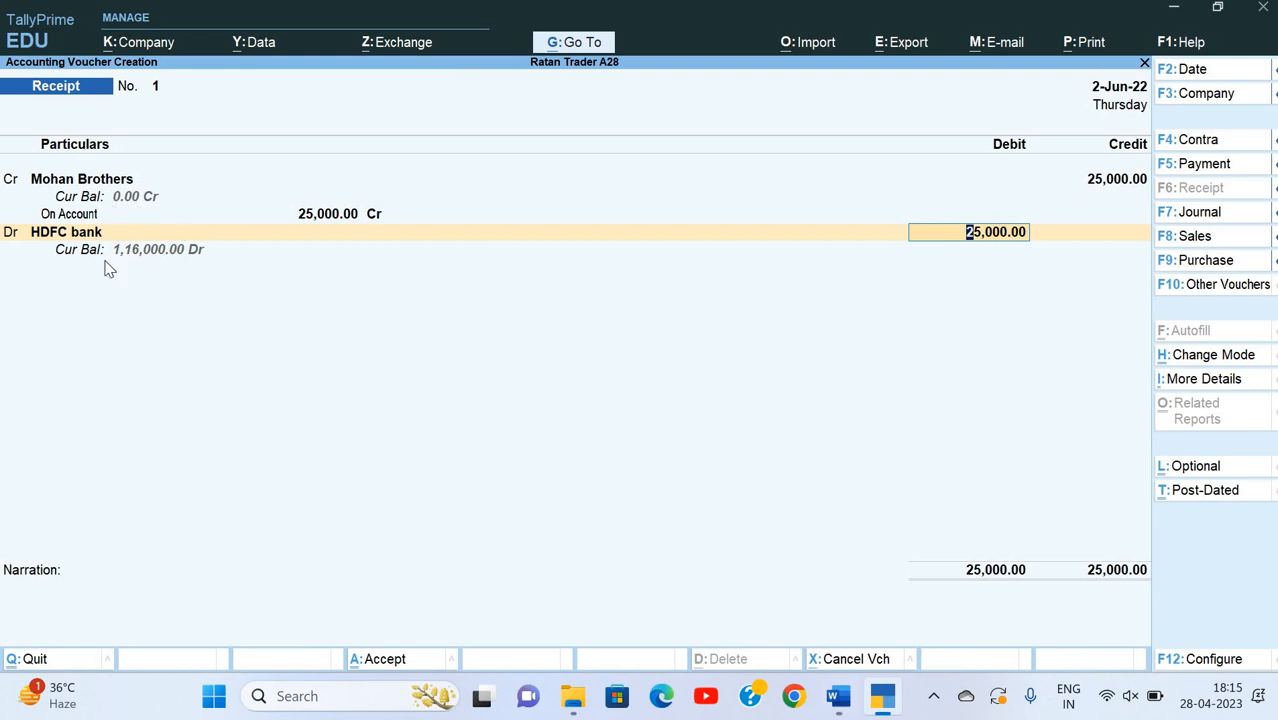
{"action": "type", "text": "24500"}
{"action": "key", "text": "Return"}
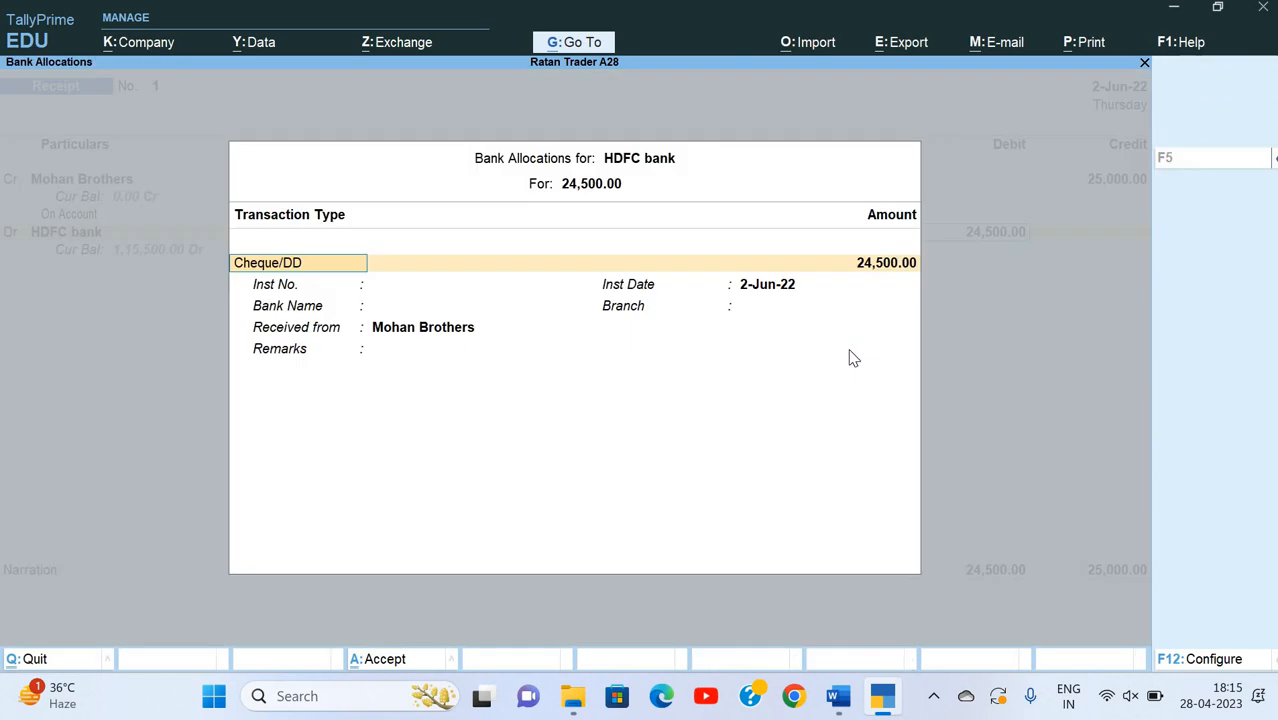
- Check the cheque number in the Word assignment and set the HDFC bank allocation's instrument number to 125036, keeping the Cheque/DD type
{"action": "key", "text": "Return"}
{"action": "key", "text": "Return"}
{"action": "key", "text": "alt+Tab"}
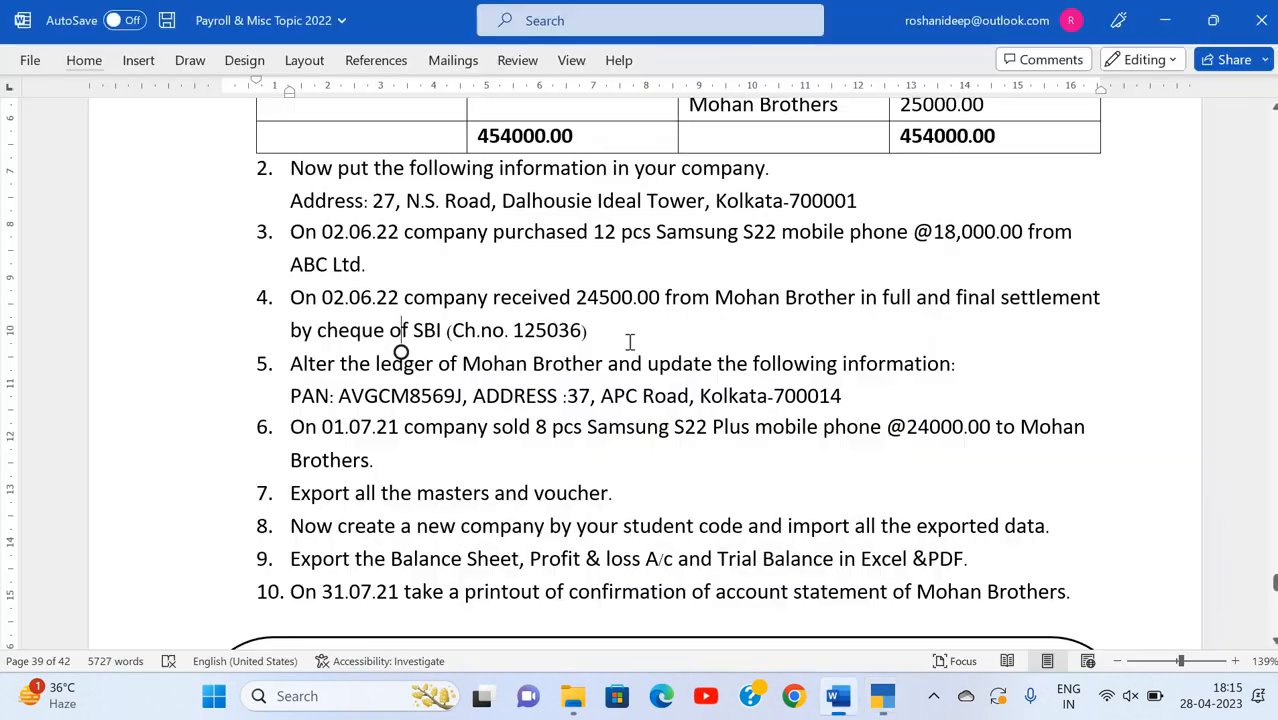
{"action": "key", "text": "alt+Tab"}
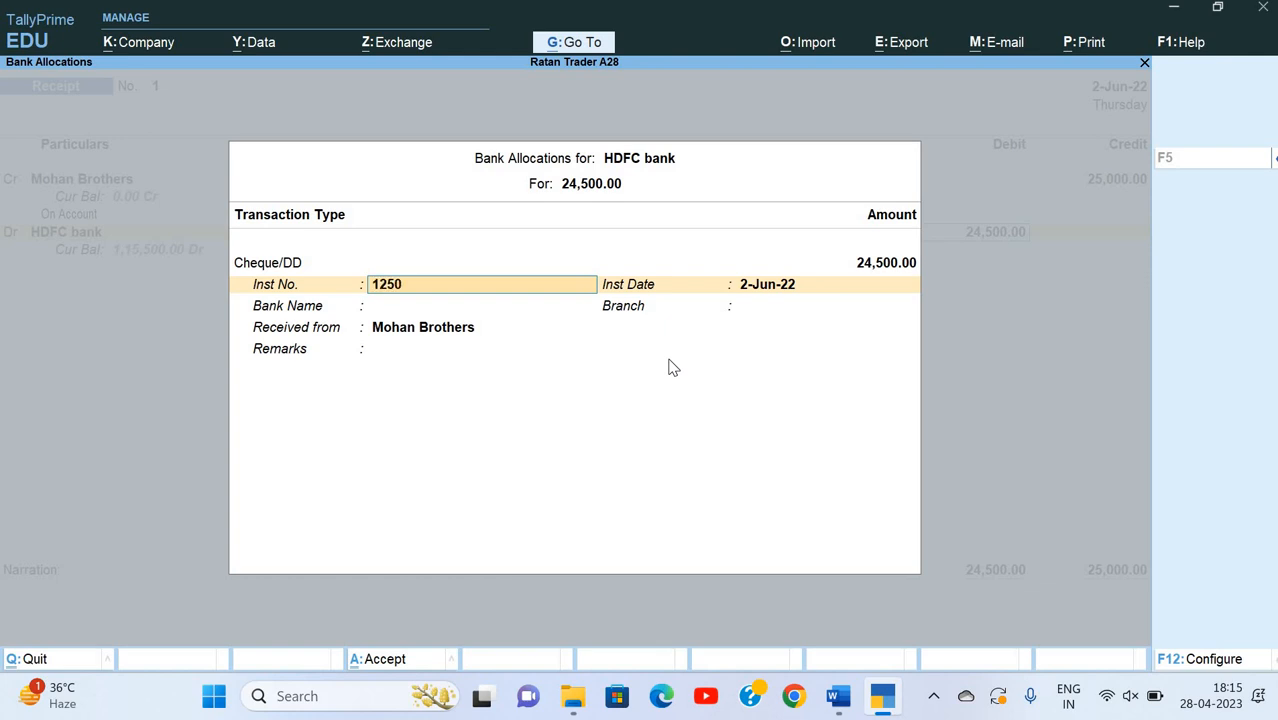
{"action": "key", "text": "Return"}
{"action": "key", "text": "Return"}
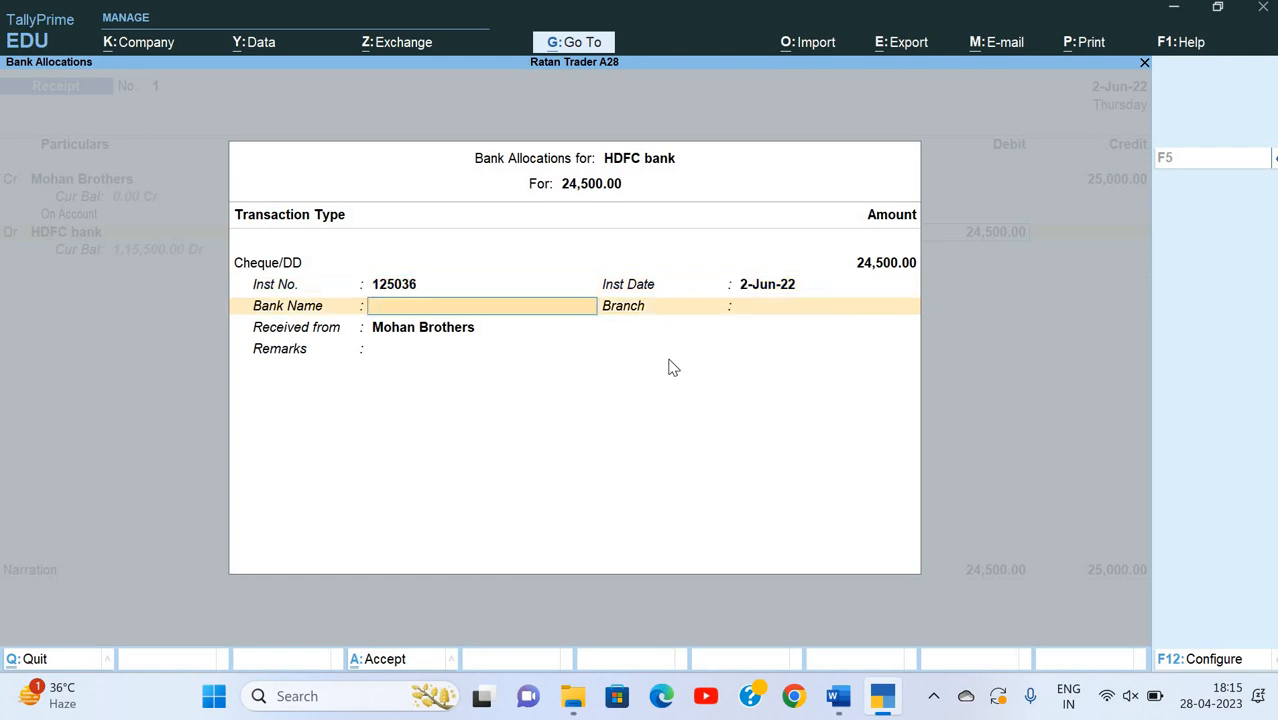
- Confirm the issuing bank in the Word assignment, specify SBI as the bank name and complete the bank allocation
{"action": "key", "text": "alt+Tab"}
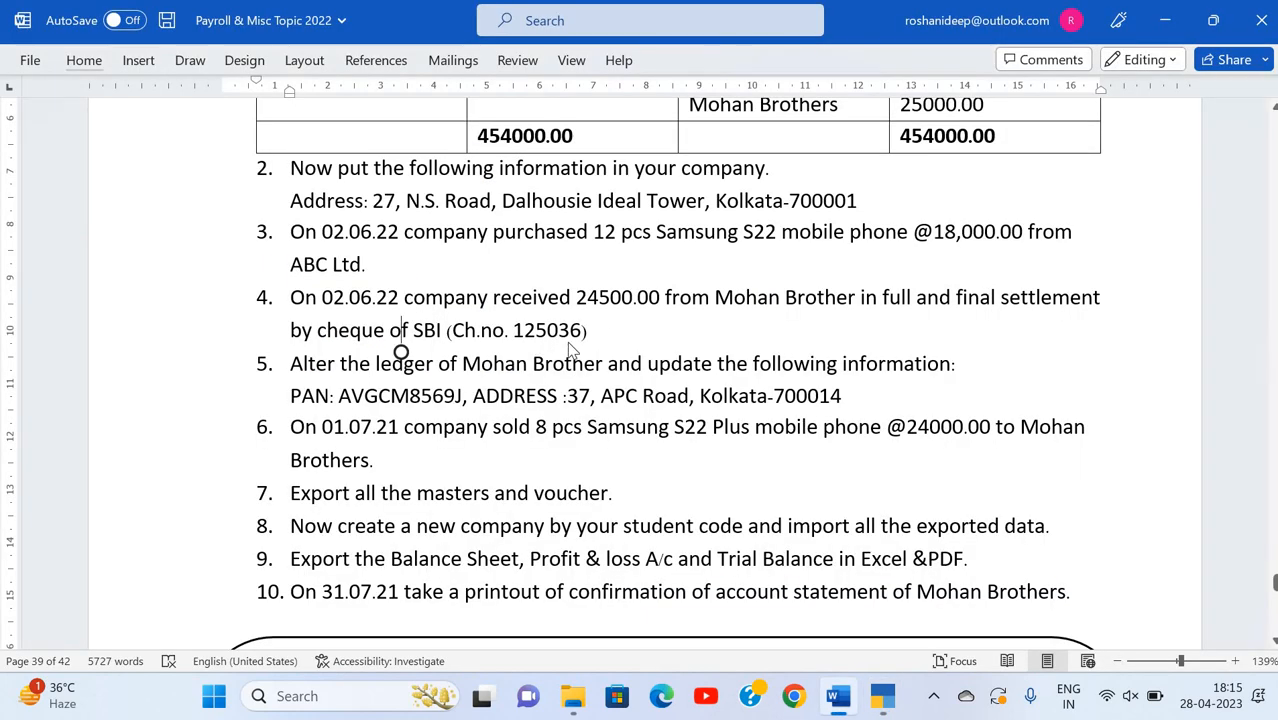
{"action": "key", "text": "alt+Tab"}
{"action": "key", "text": "Down"}
{"action": "key", "text": "Return"}
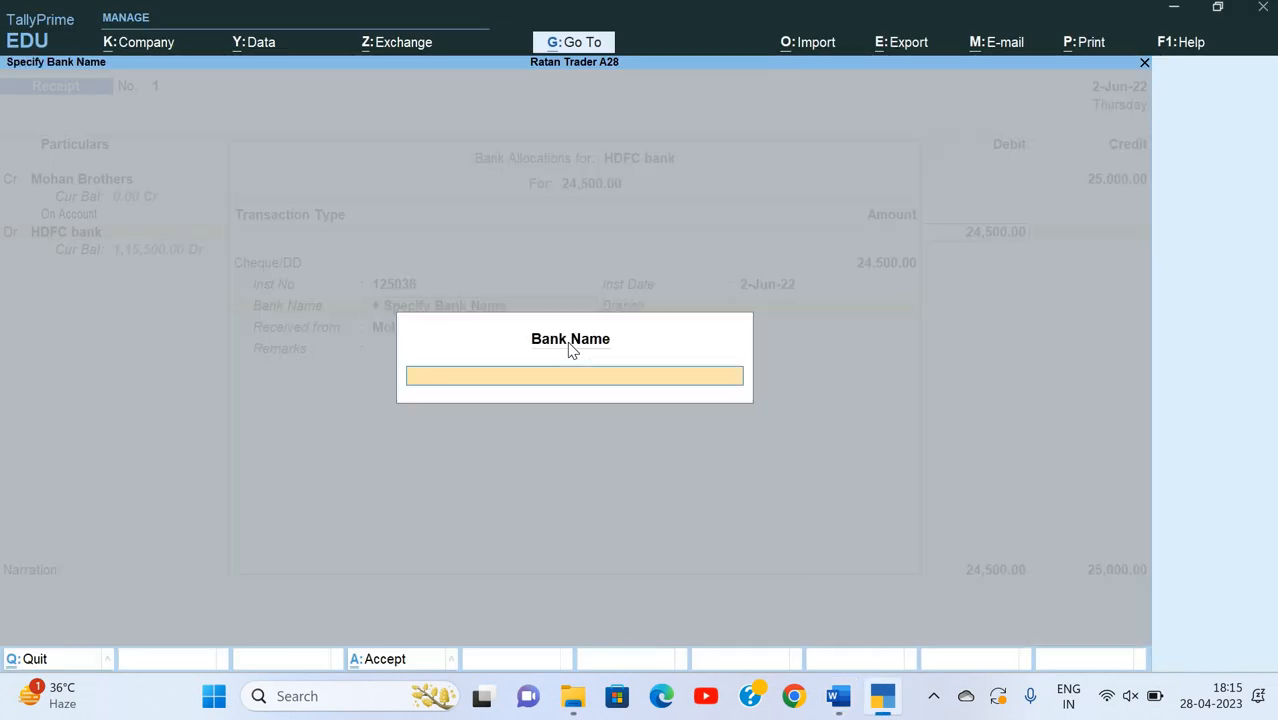
{"action": "key", "text": "Return"}
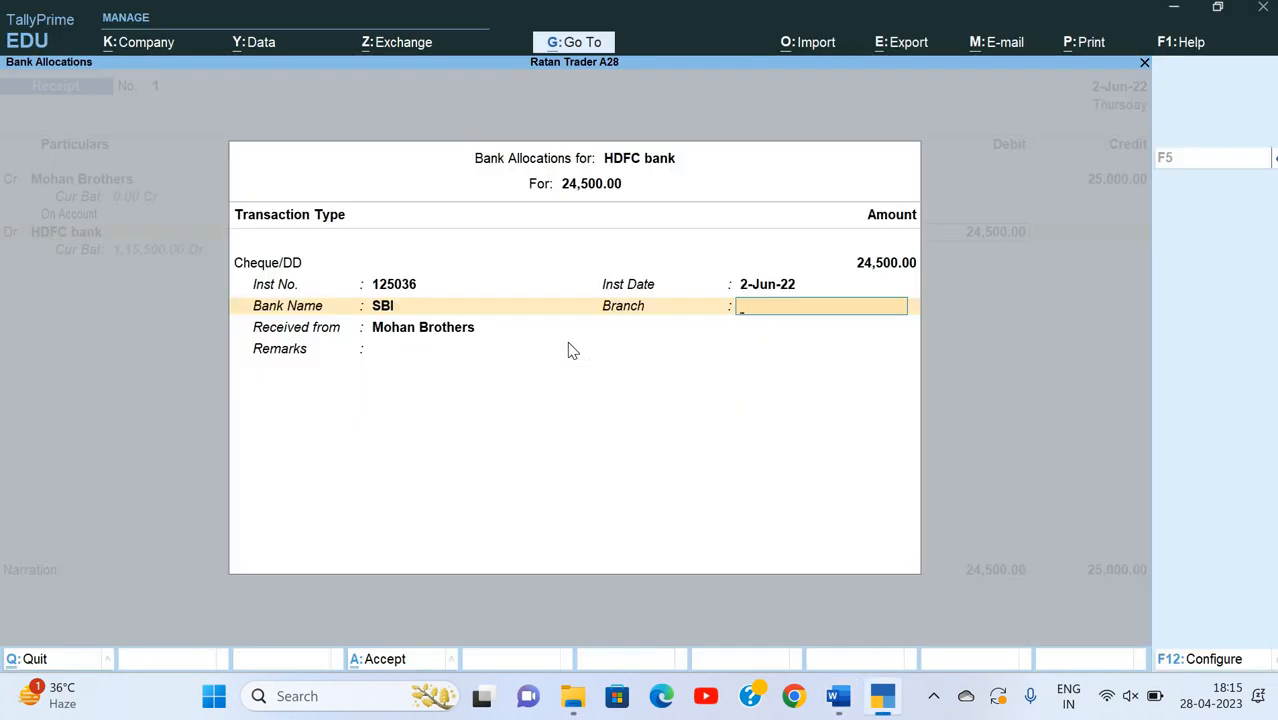
{"action": "key", "text": "Return"}
{"action": "key", "text": "Return"}
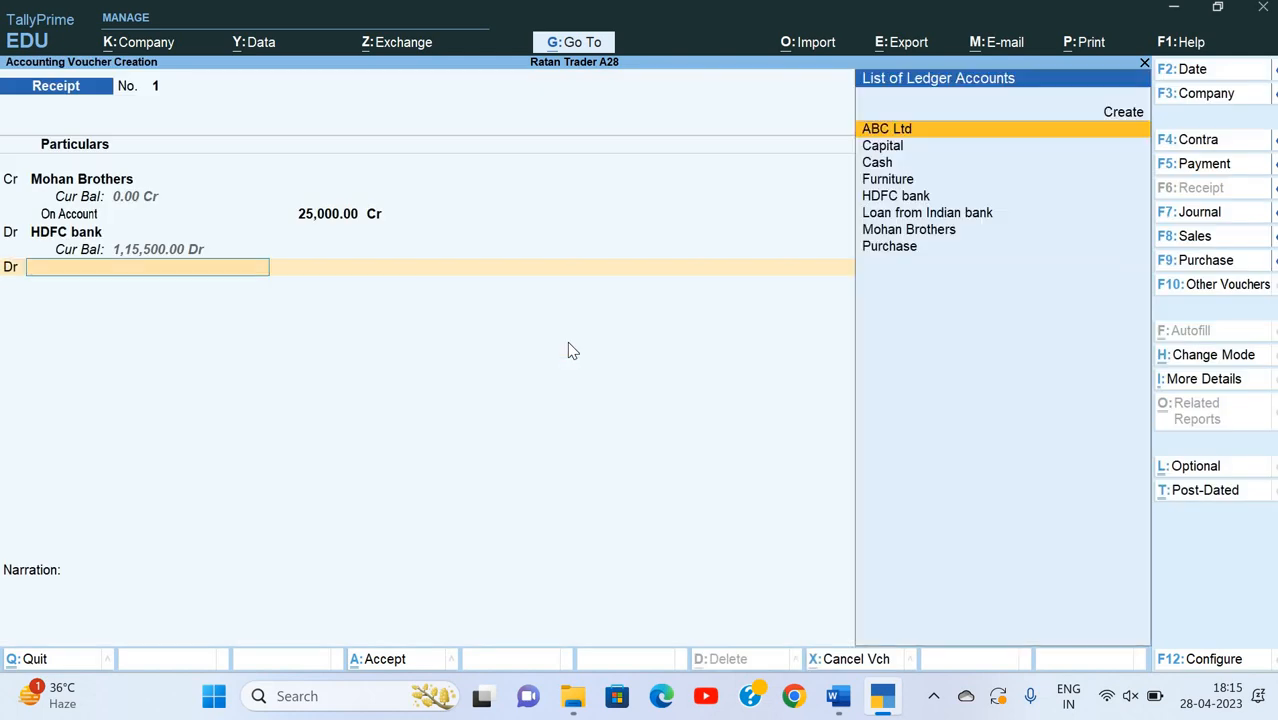
- Create a Discount Allowed ledger under Indirect Expenses with ledger type Not Applicable as the second debit of the receipt
{"action": "key", "text": "alt+c"}
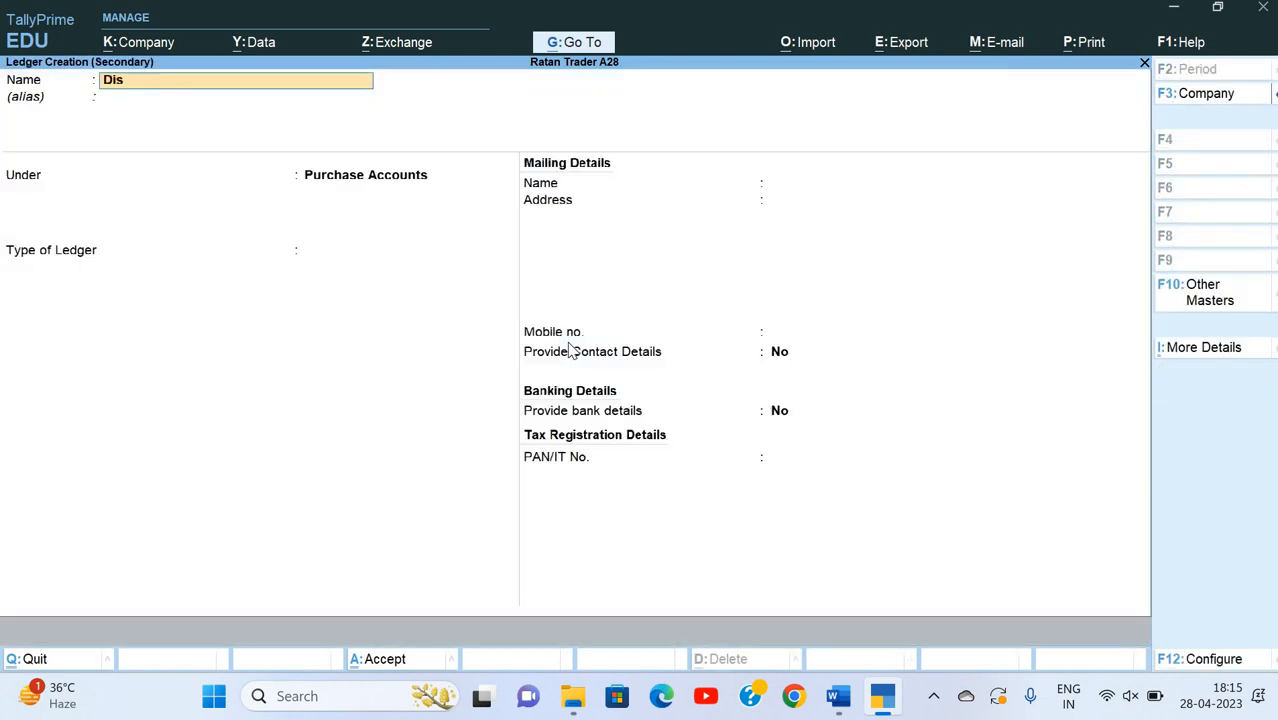
{"action": "type", "text": "Discount Allowed"}
{"action": "key", "text": "Return"}
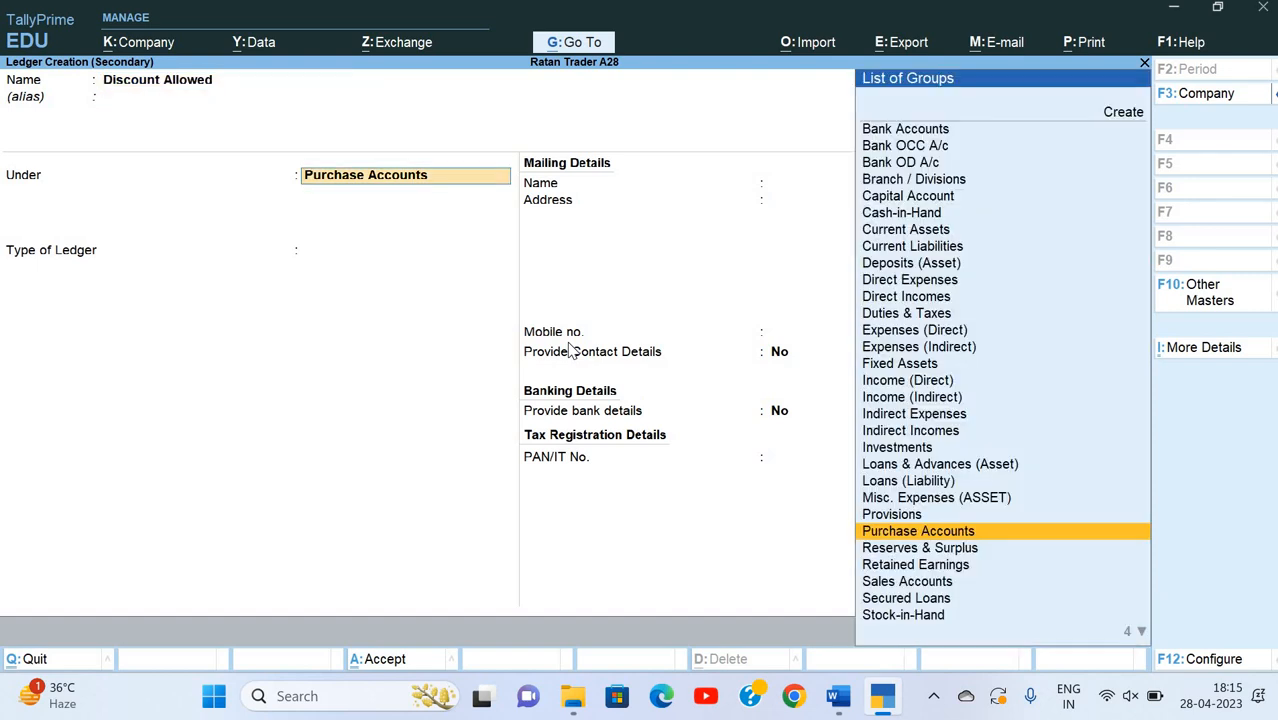
{"action": "type", "text": "In"}
{"action": "key", "text": "Down"}
{"action": "key", "text": "Return"}
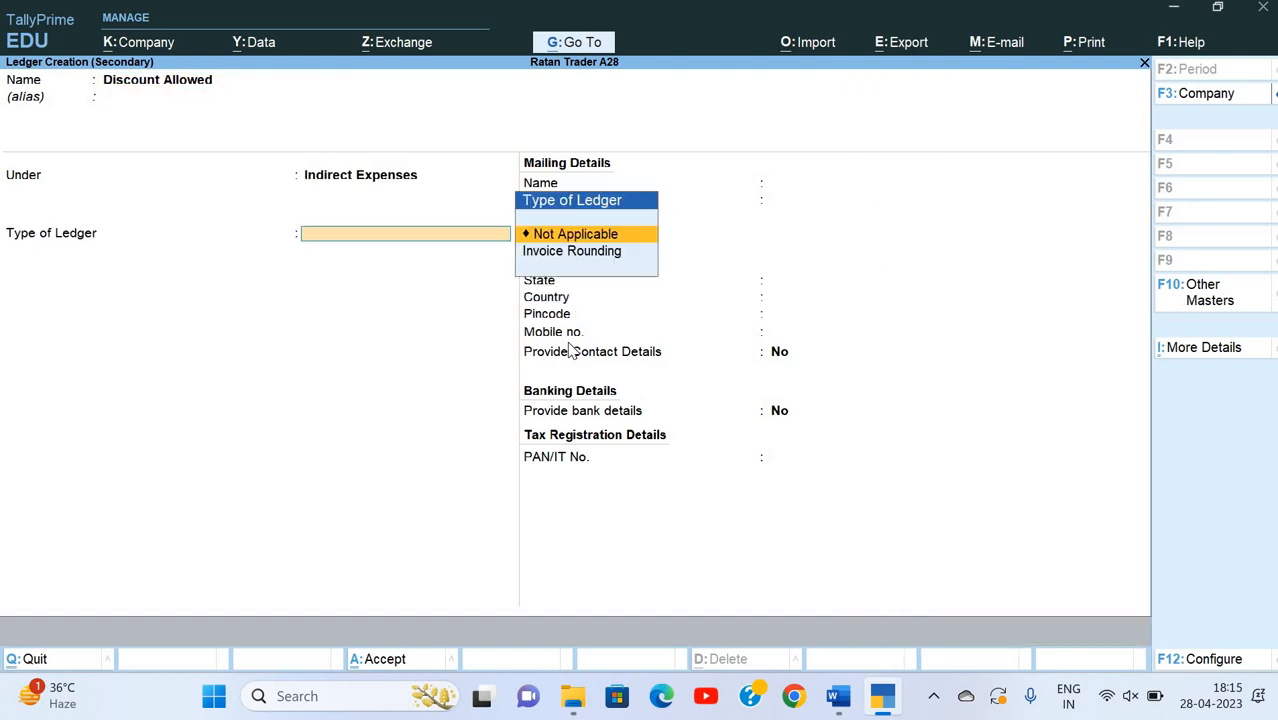
{"action": "key", "text": "Return"}
{"action": "key", "text": "ctrl+a"}
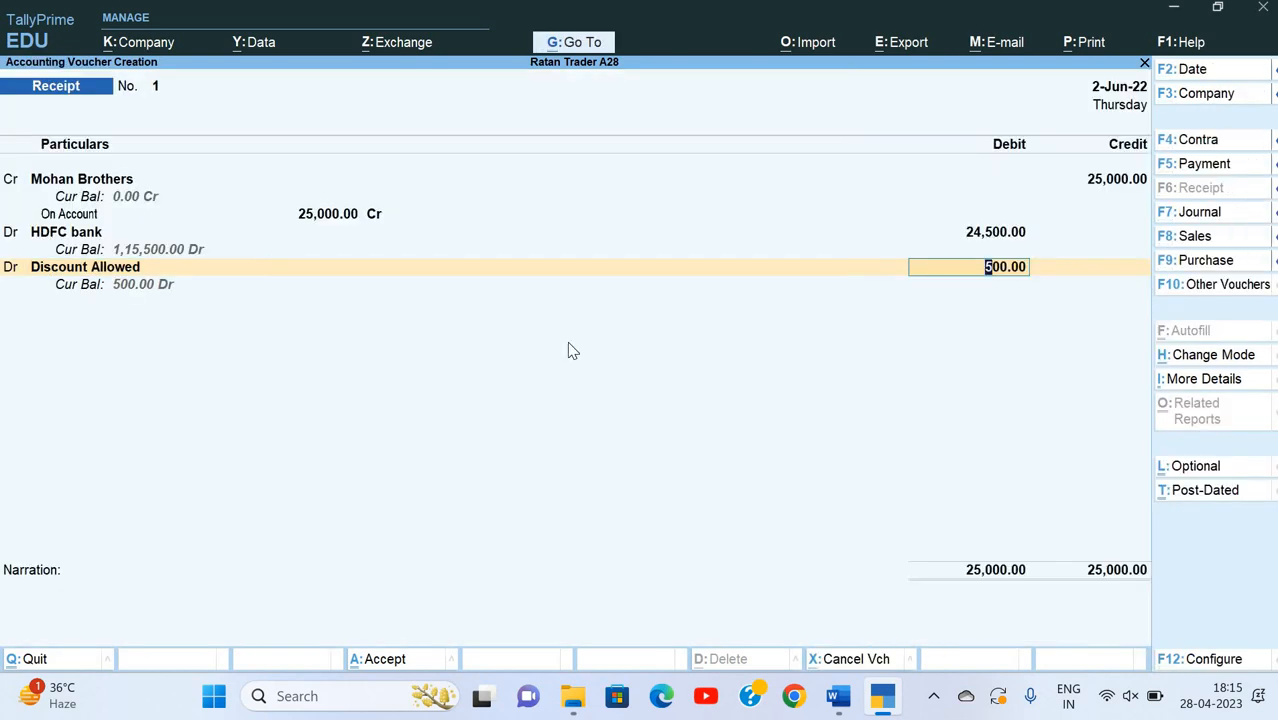
- Accept the 500 Discount Allowed debit, enter the narration "Being amount rec. in full settlement" and save the receipt voucher
{"action": "key", "text": "Return"}
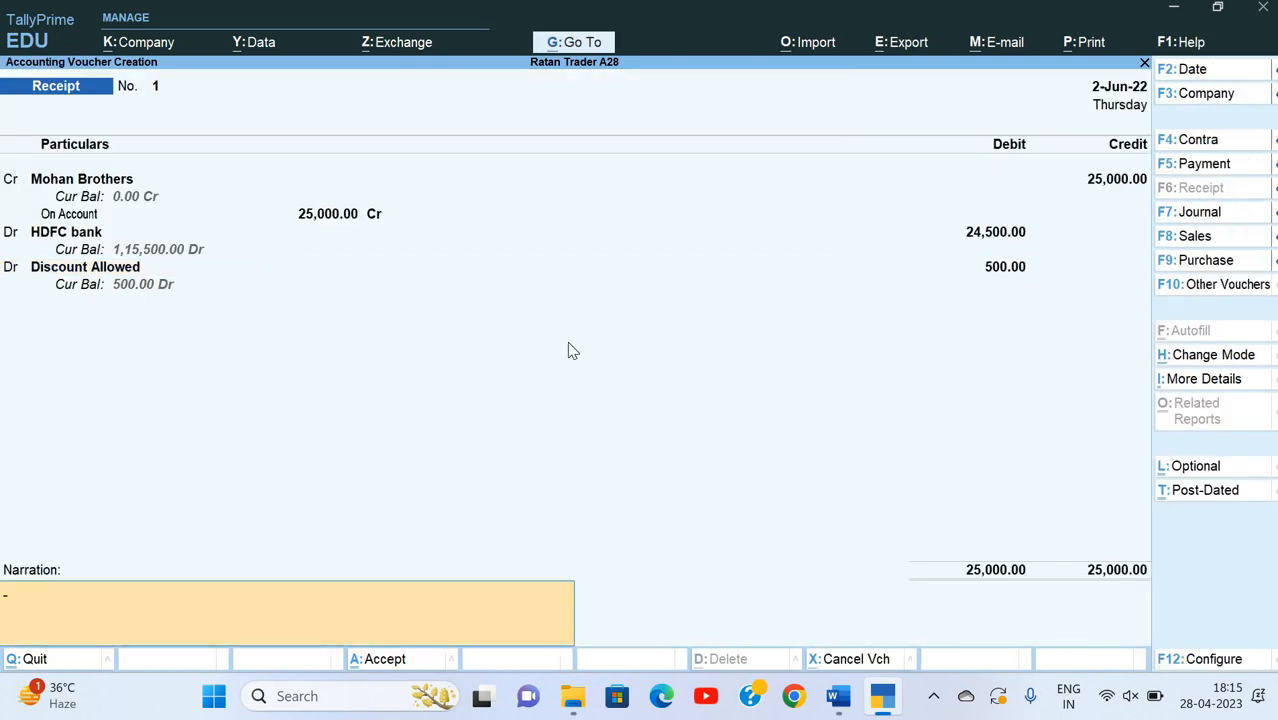
{"action": "type", "text": "Being amount rec. in f"}
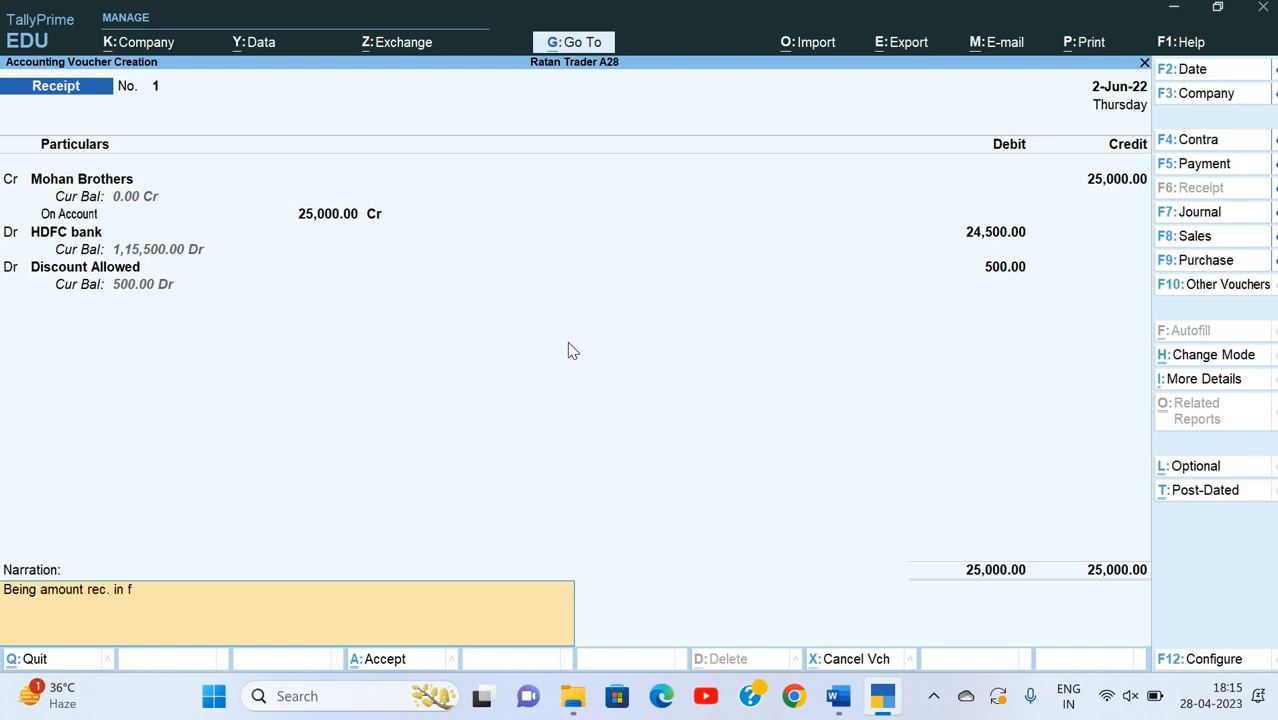
{"action": "type", "text": "ull settlement"}
{"action": "key", "text": "Return"}
{"action": "key", "text": "Return"}
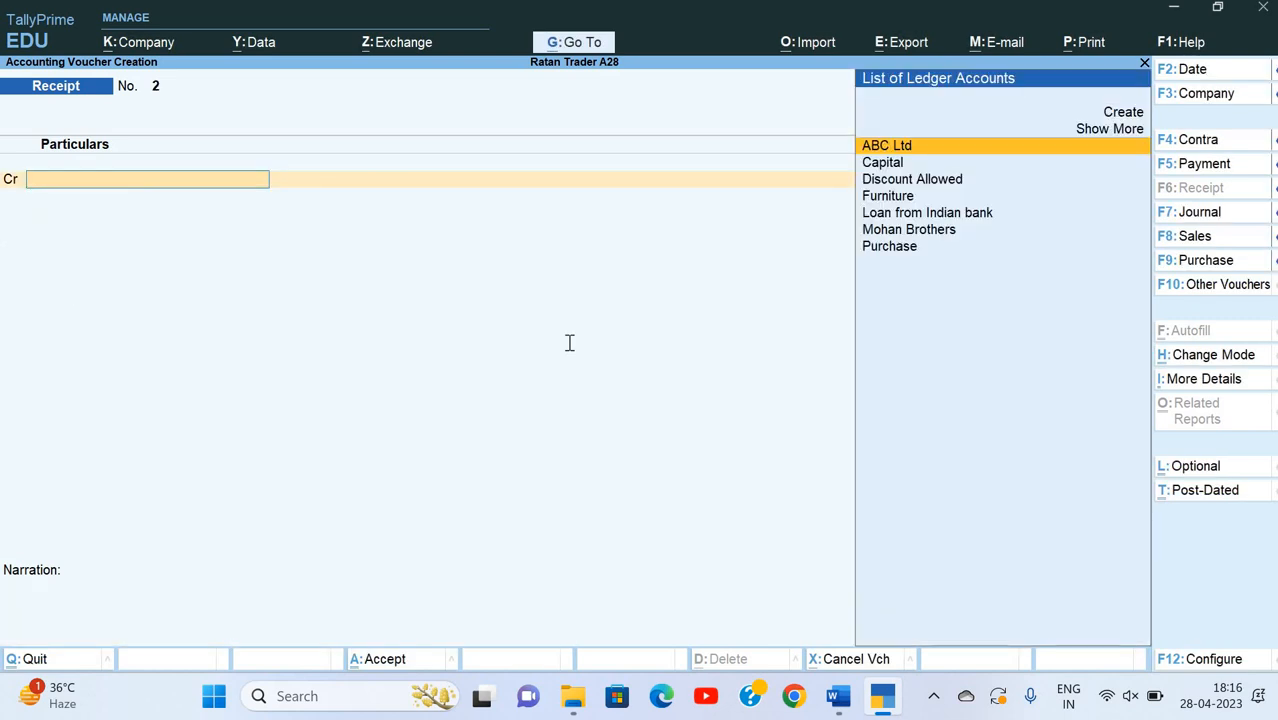
- Read task 5 in the Word assignment about updating the Mohan Brothers ledger and return to TallyPrime
{"action": "key", "text": "alt+Tab"}
{"action": "scroll", "coordinate": [490, 360], "scroll_direction": "down", "scroll_amount": 1}
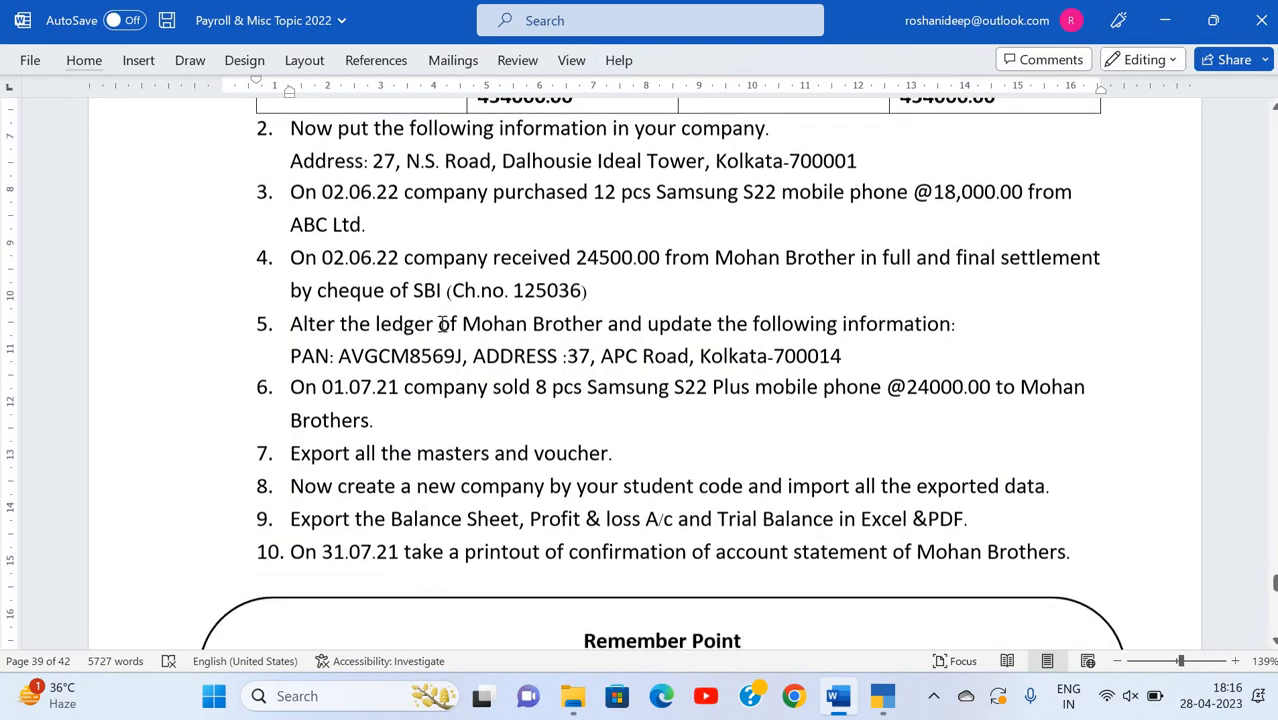
{"action": "scroll", "coordinate": [631, 329], "scroll_direction": "up", "scroll_amount": 1}
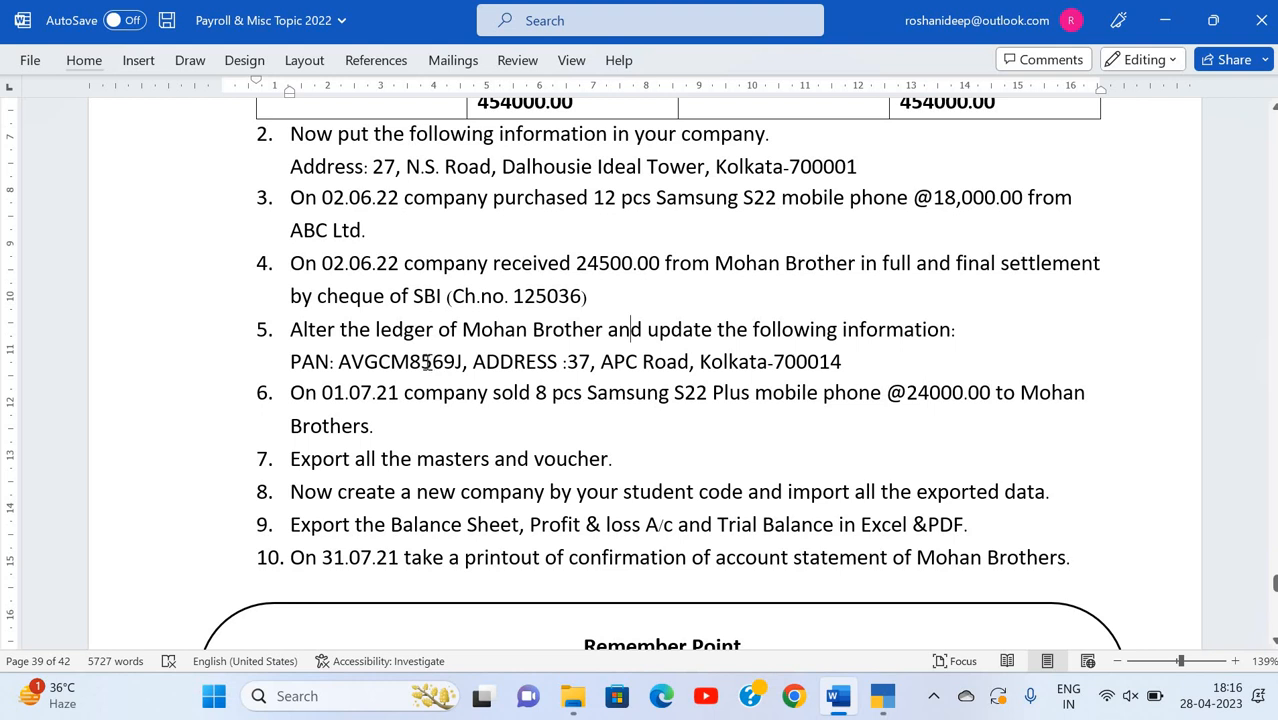
{"action": "key", "text": "alt+Tab"}
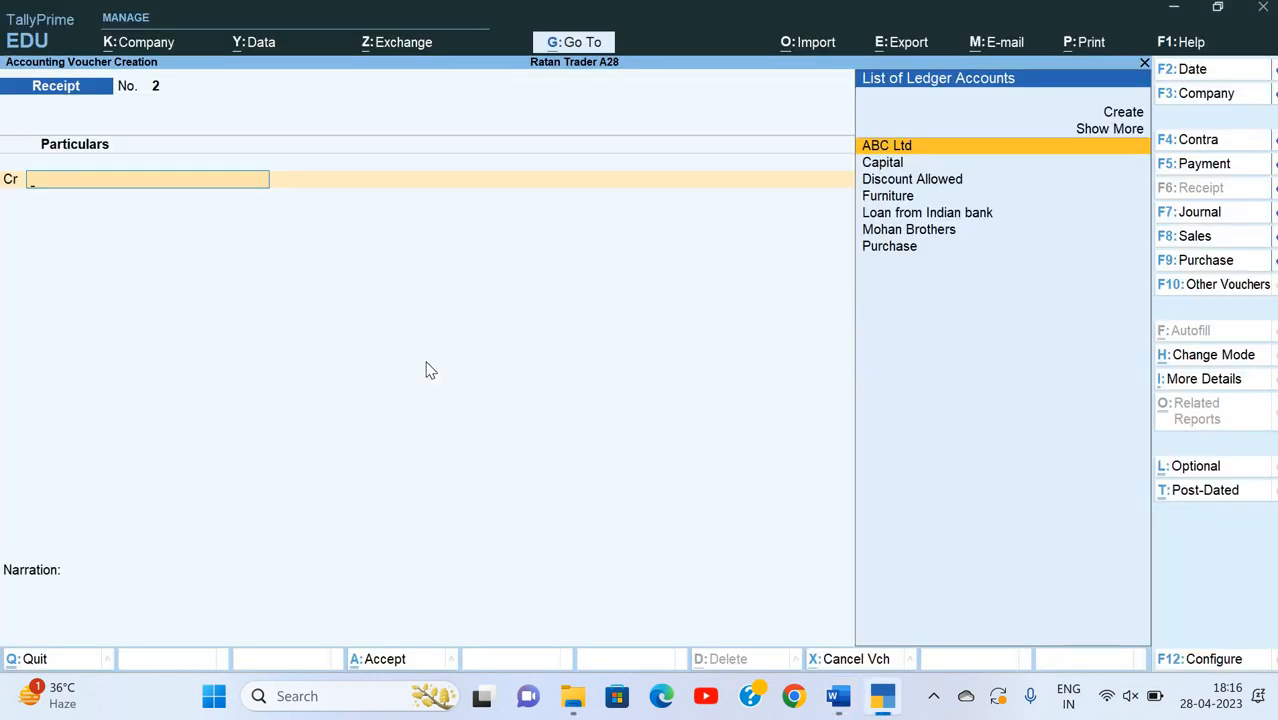
{"action": "key", "text": "Down"}
{"action": "key", "text": "Down"}
{"action": "key", "text": "Down"}
{"action": "key", "text": "Down"}
{"action": "key", "text": "Down"}
{"action": "key", "text": "Return"}
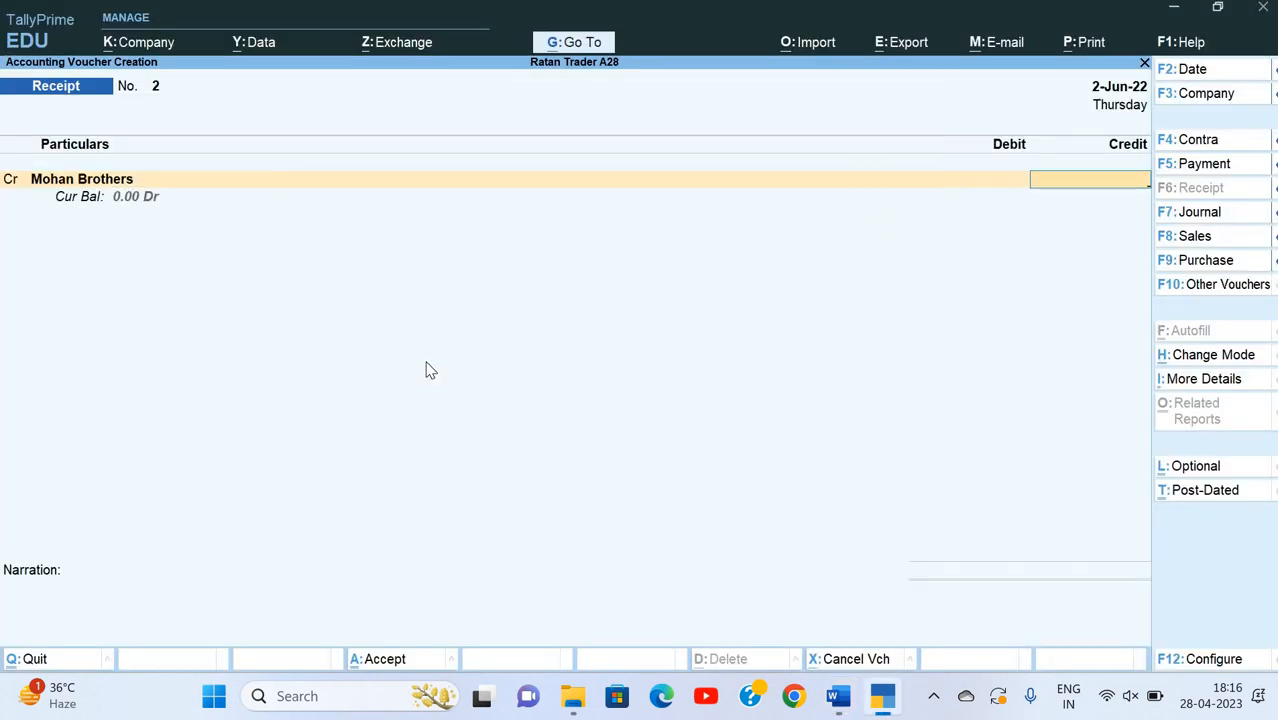
- Leave the receipt voucher and open the Mohan Brothers ledger for alteration
{"action": "key", "text": "Escape"}
{"action": "key", "text": "Return"}
{"action": "key", "text": "Return"}
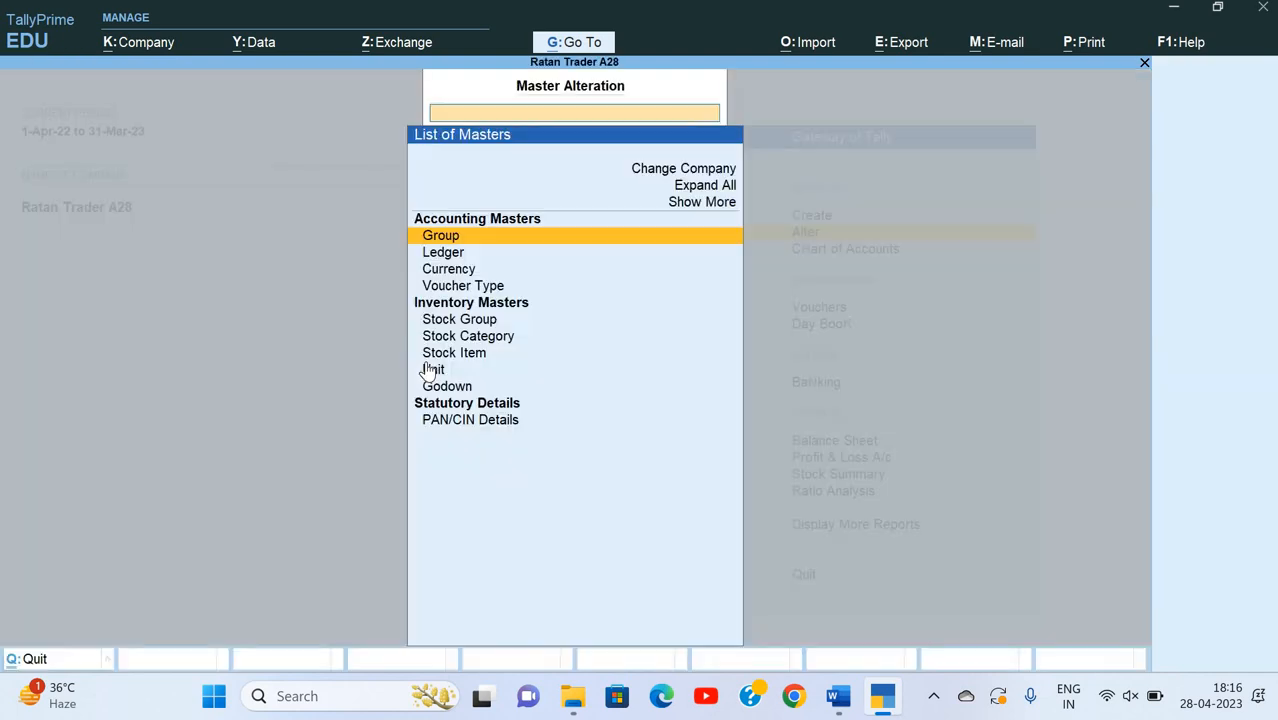
{"action": "key", "text": "Down"}
{"action": "key", "text": "Return"}
{"action": "key", "text": "Down"}
{"action": "key", "text": "Down"}
{"action": "key", "text": "Down"}
{"action": "key", "text": "Down"}
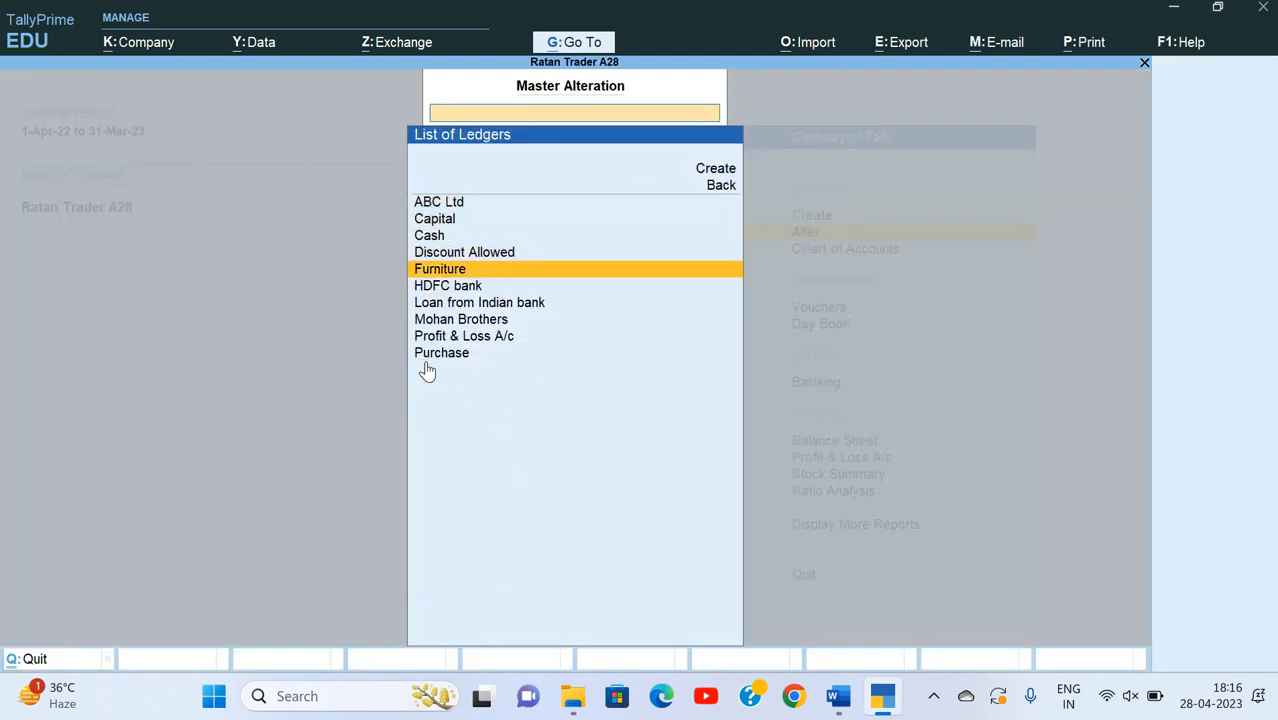
{"action": "key", "text": "Down"}
{"action": "key", "text": "Down"}
{"action": "key", "text": "Down"}
{"action": "key", "text": "Return"}
- Copy the Mohan Brothers postal address from the Word assignment into the ledger's mailing address
{"action": "key", "text": "Return"}
{"action": "key", "text": "Return"}
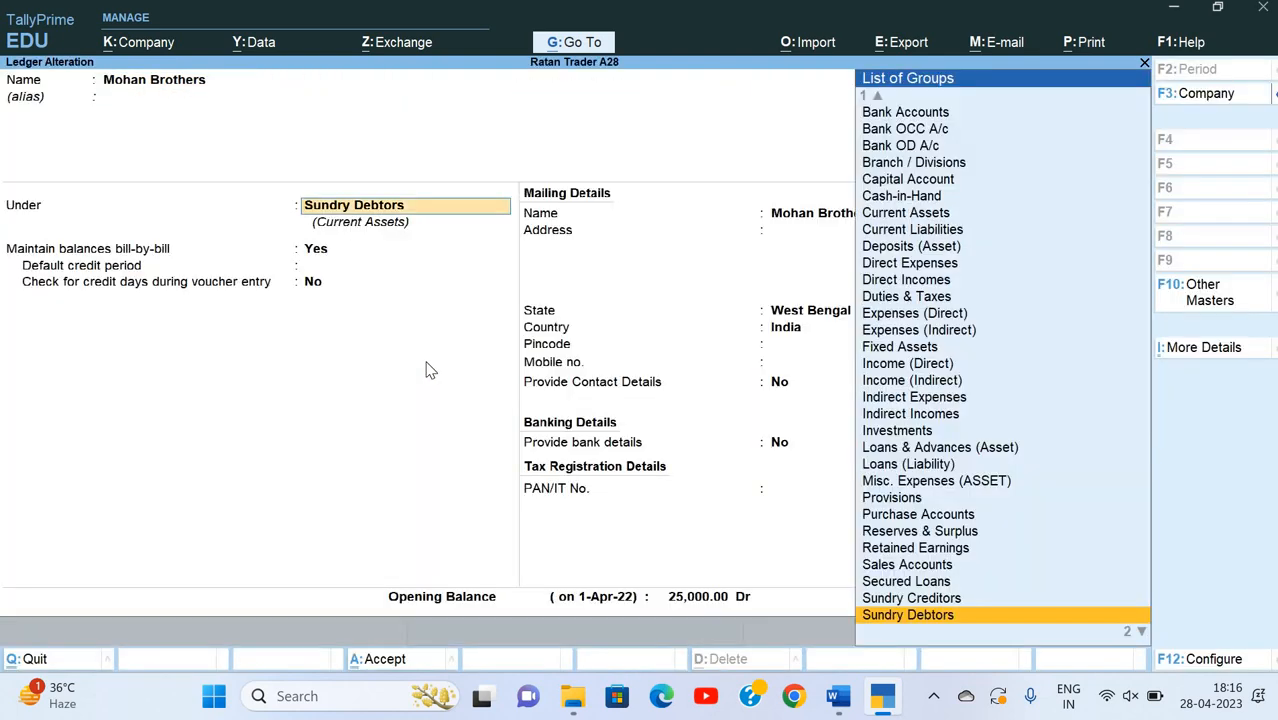
{"action": "key", "text": "Return"}
{"action": "key", "text": "Return"}
{"action": "key", "text": "Return"}
{"action": "key", "text": "Return"}
{"action": "key", "text": "Return"}
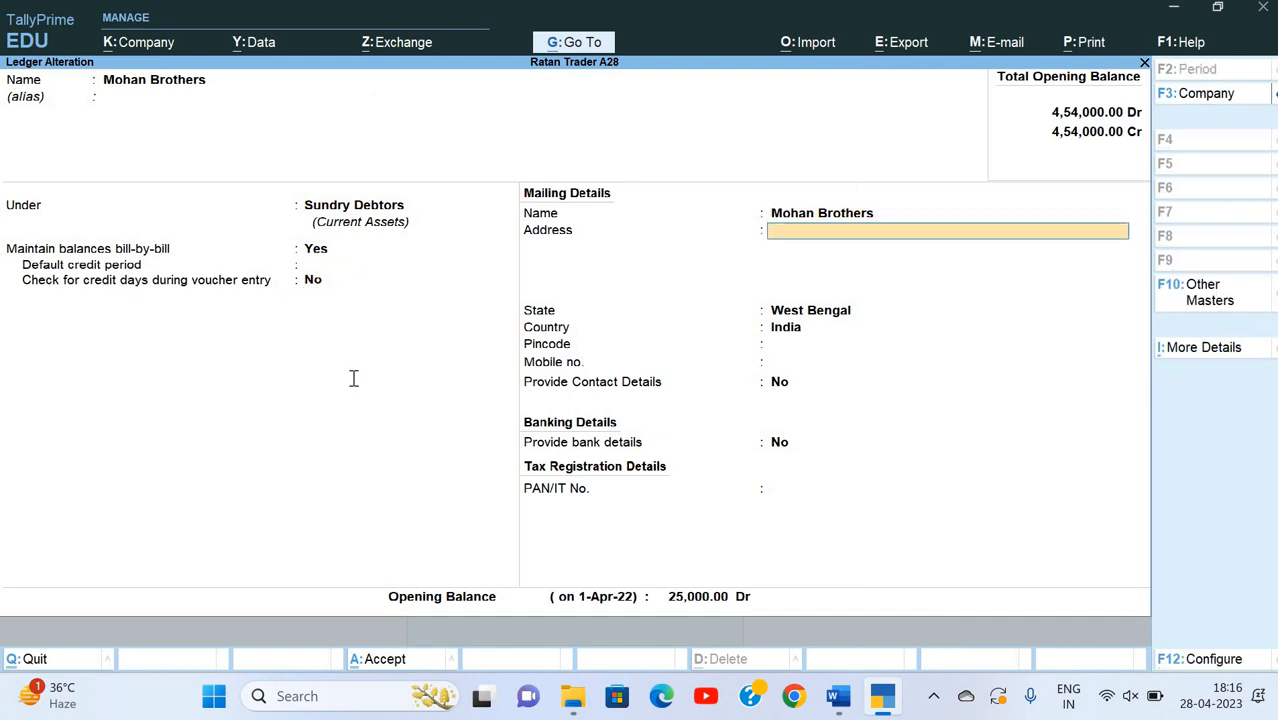
{"action": "key", "text": "alt+Tab"}
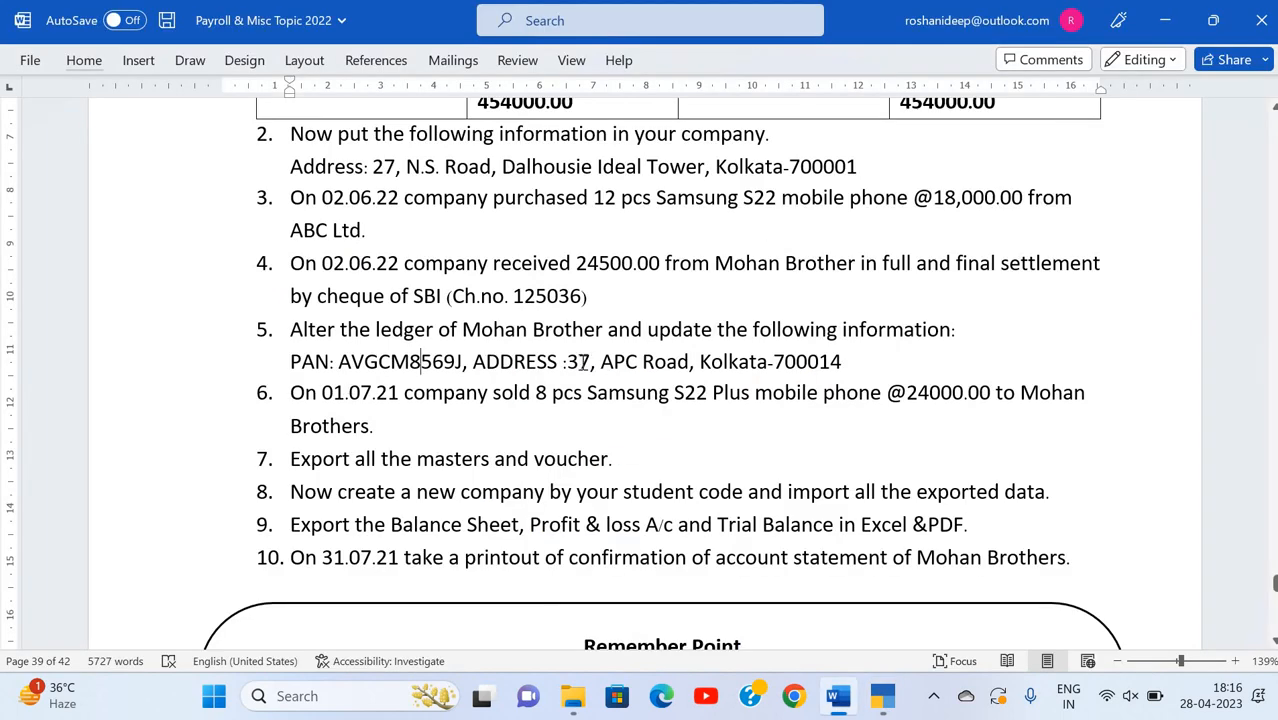
{"action": "left_click_drag", "start_coordinate": [567, 362], "coordinate": [845, 370]}
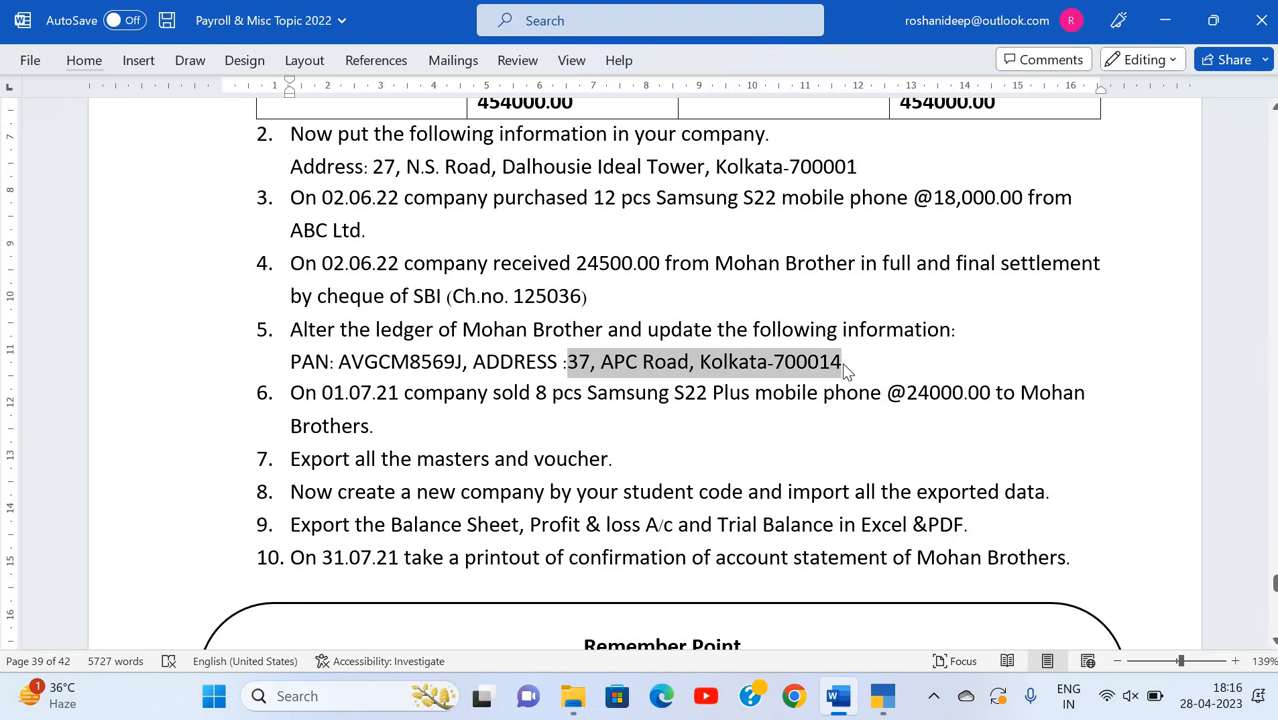
{"action": "key", "text": "ctrl+c"}
{"action": "key", "text": "alt+Tab"}
{"action": "key", "text": "ctrl+alt+v"}
{"action": "key", "text": "Return"}
{"action": "key", "text": "Return"}
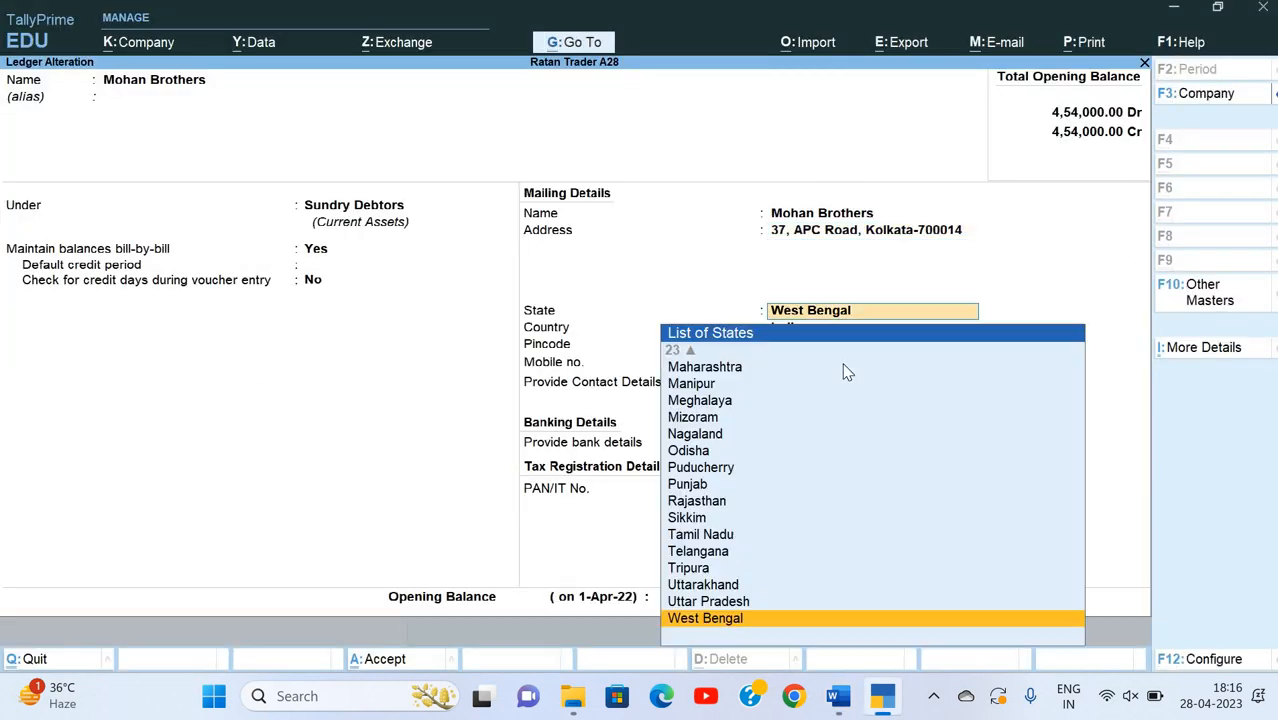
- Copy the PAN from the Word assignment into the Mohan Brothers ledger's PAN/IT number and save the altered ledger
{"action": "key", "text": "Return"}
{"action": "key", "text": "Return"}
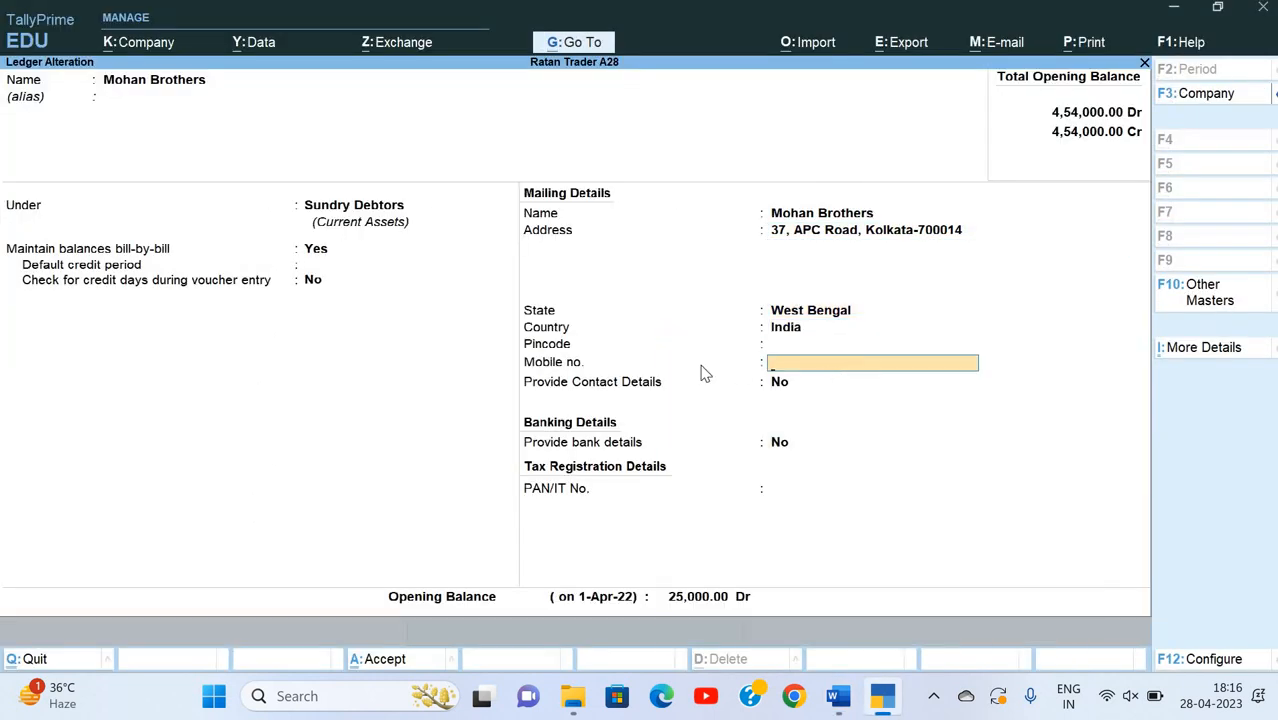
{"action": "key", "text": "alt+Tab"}
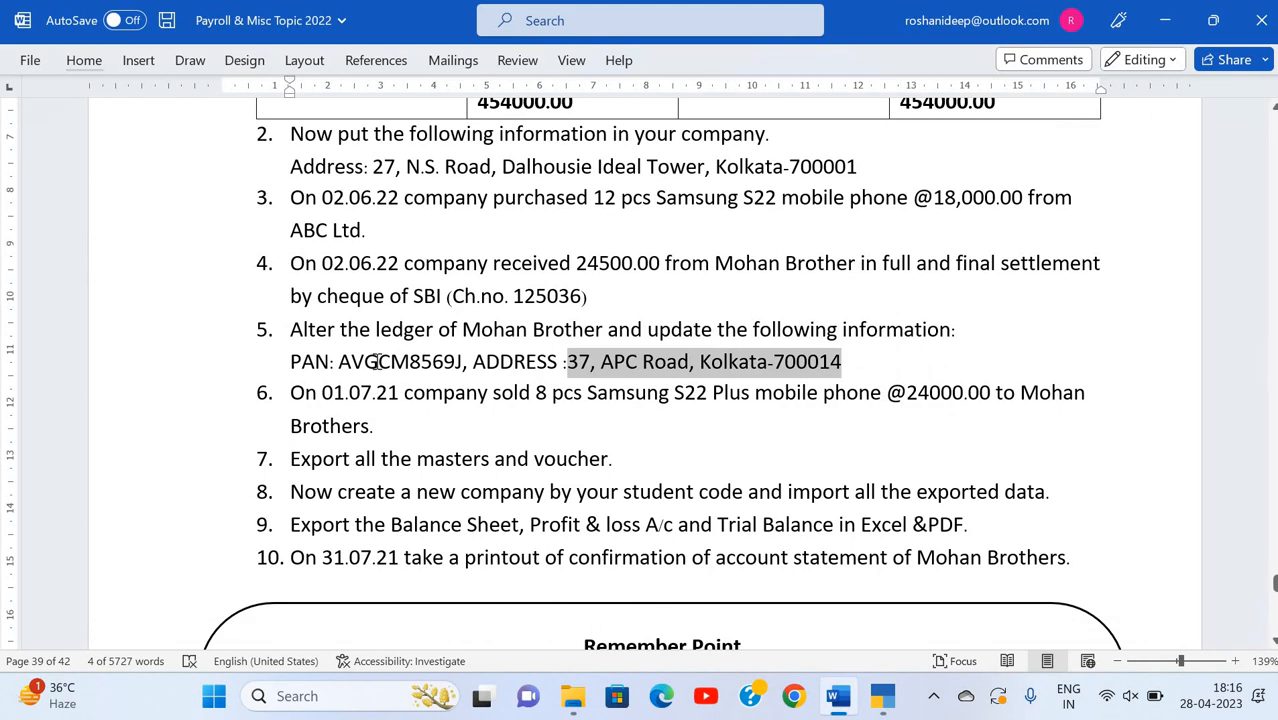
{"action": "double_click", "coordinate": [458, 362]}
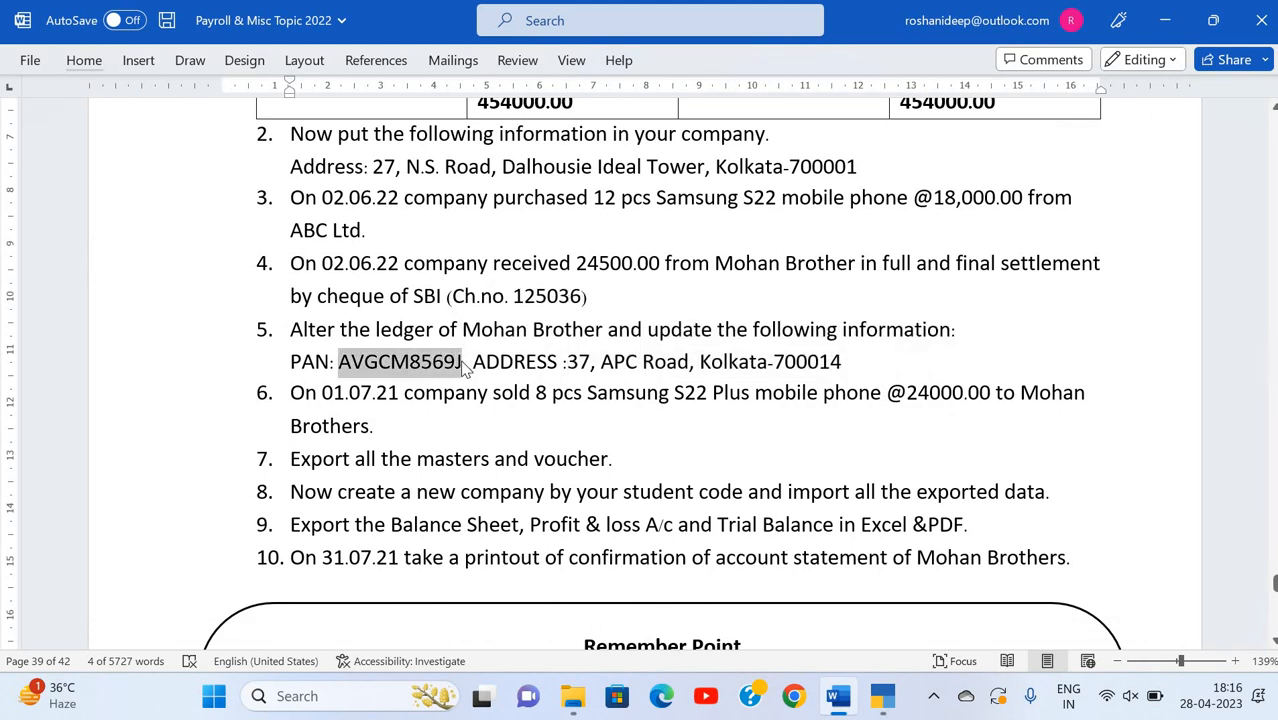
{"action": "key", "text": "alt+Tab"}
{"action": "key", "text": "Return"}
{"action": "key", "text": "Return"}
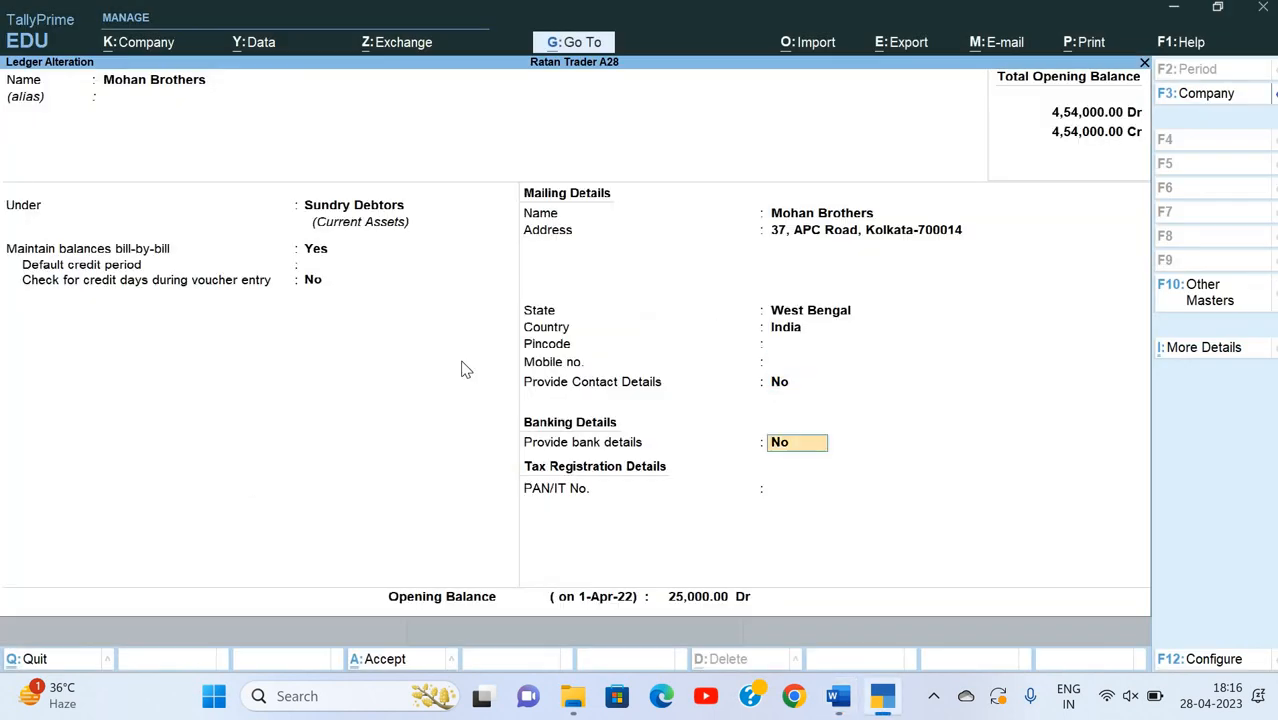
{"action": "key", "text": "Return"}
{"action": "key", "text": "ctrl+v"}
{"action": "key", "text": "Return"}
{"action": "key", "text": "Return"}
{"action": "key", "text": "Return"}
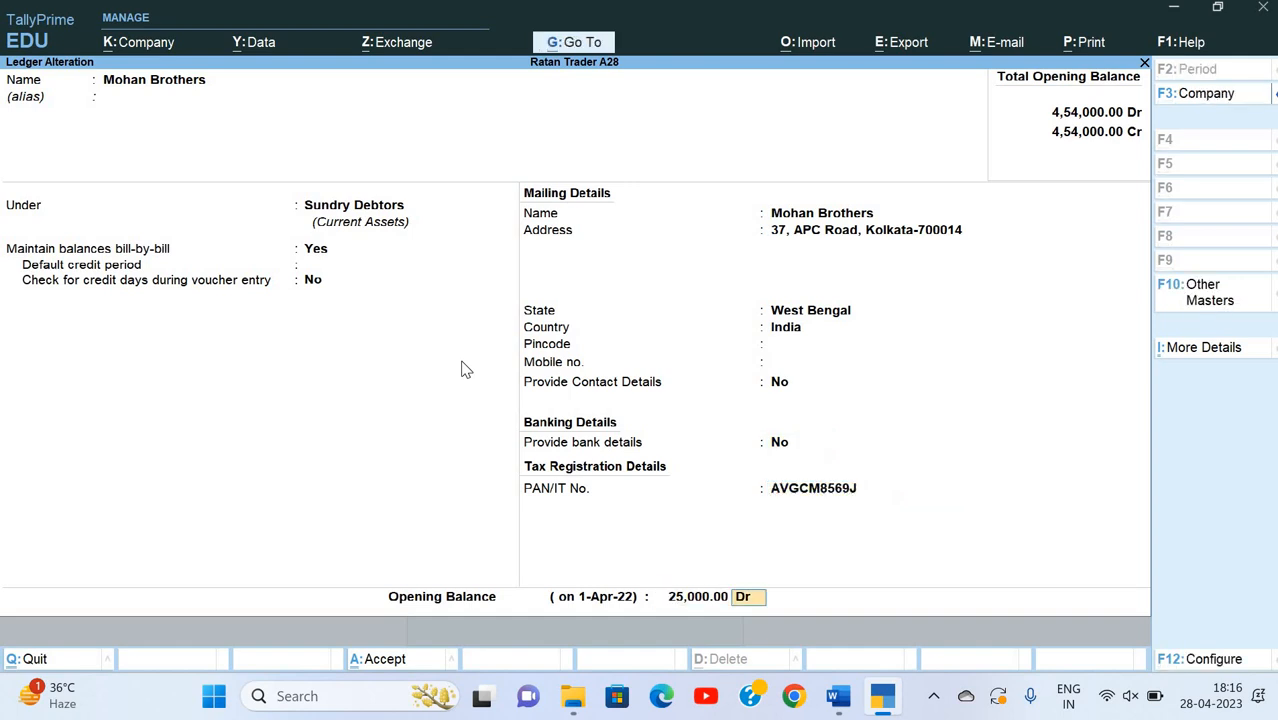
{"action": "key", "text": "Return"}
{"action": "key", "text": "Return"}
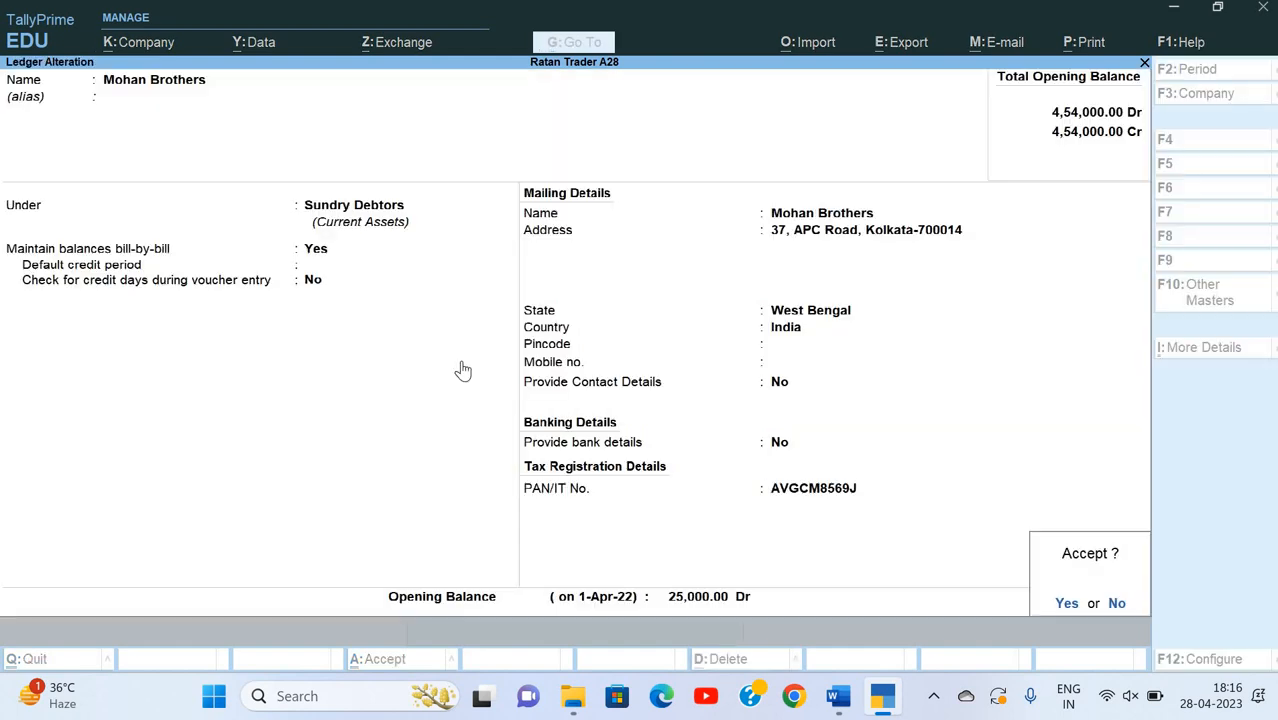
{"action": "key", "text": "Return"}
- Check the Samsung S22 Plus sale in the Word assignment, return to TallyPrime, leave master alteration and open voucher entry
{"action": "key", "text": "alt+Tab"}
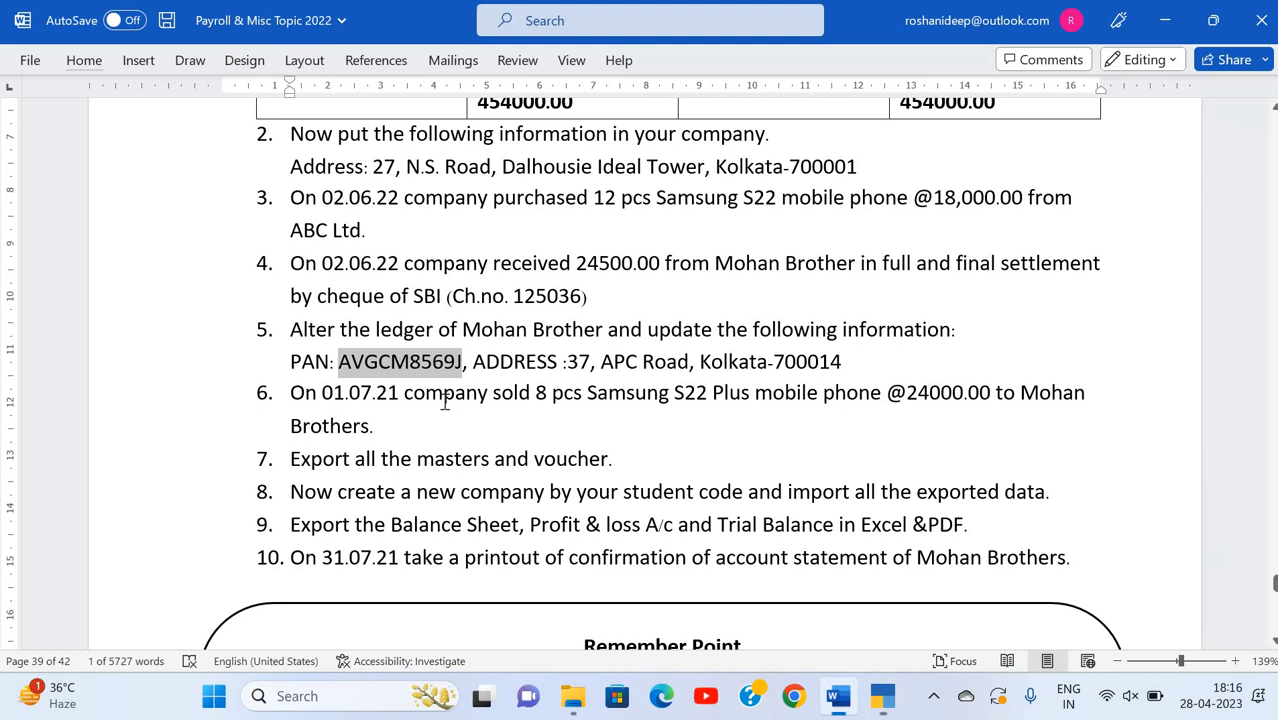
{"action": "left_click", "coordinate": [372, 397]}
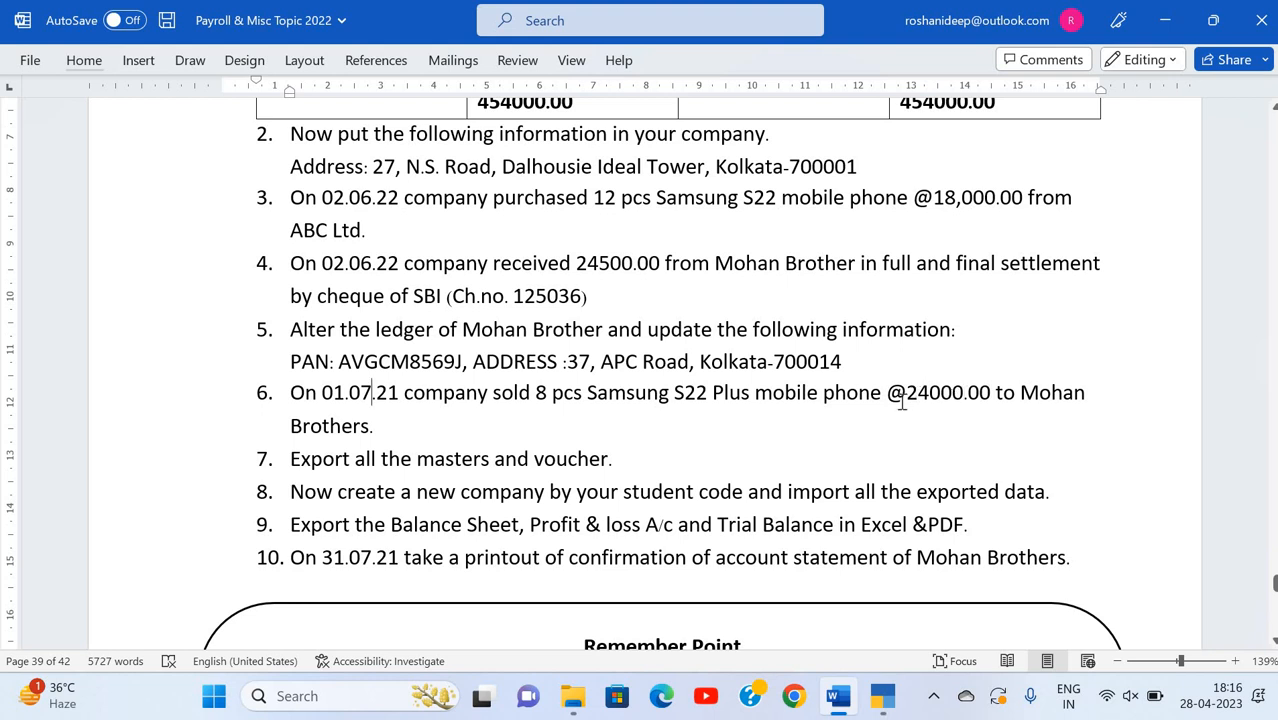
{"action": "key", "text": "alt+Tab"}
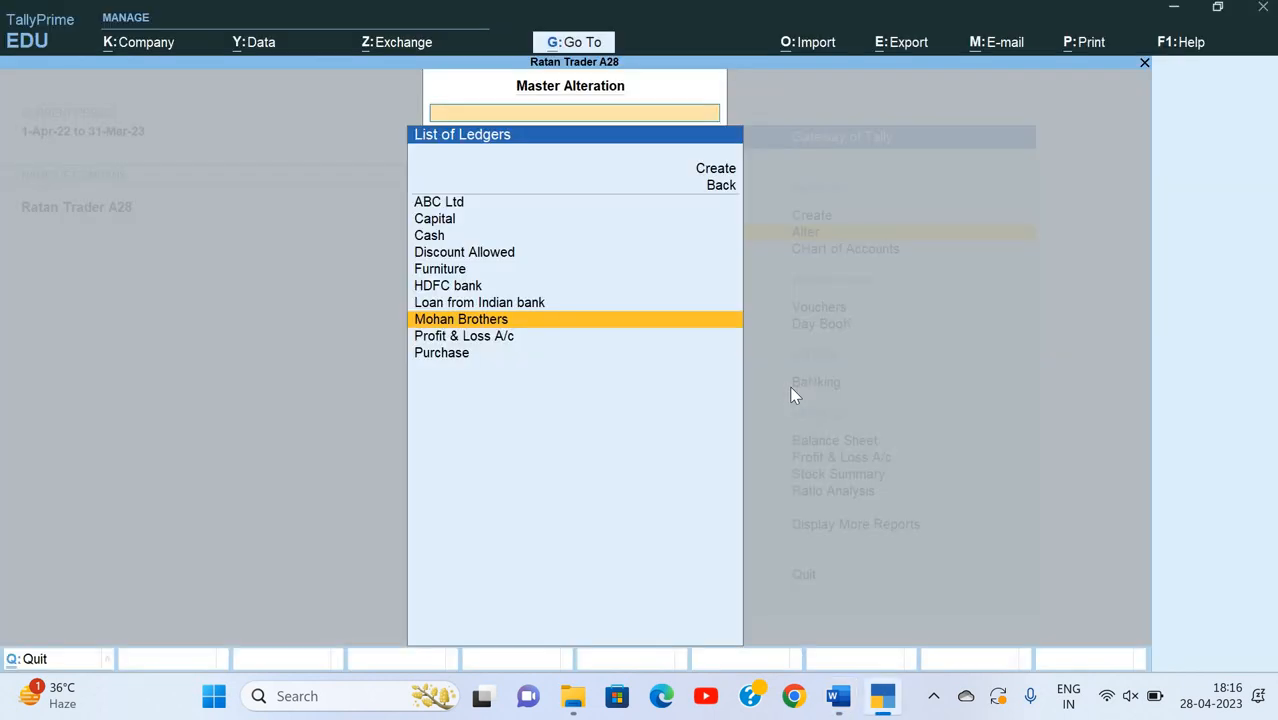
{"action": "key", "text": "Escape"}
{"action": "key", "text": "Escape"}
{"action": "key", "text": "Escape"}
{"action": "key", "text": "Escape"}
{"action": "key", "text": "v"}
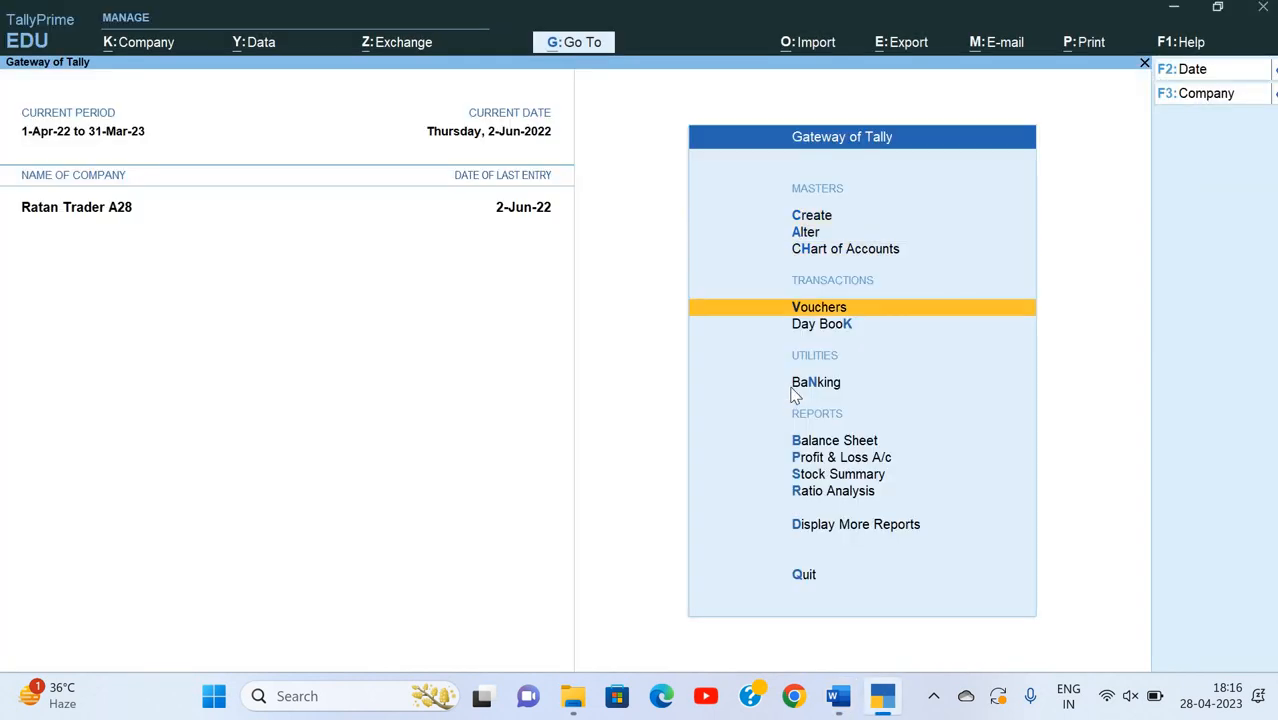
- Start a sales voucher dated 1-Jul-22
{"action": "key", "text": "F8"}
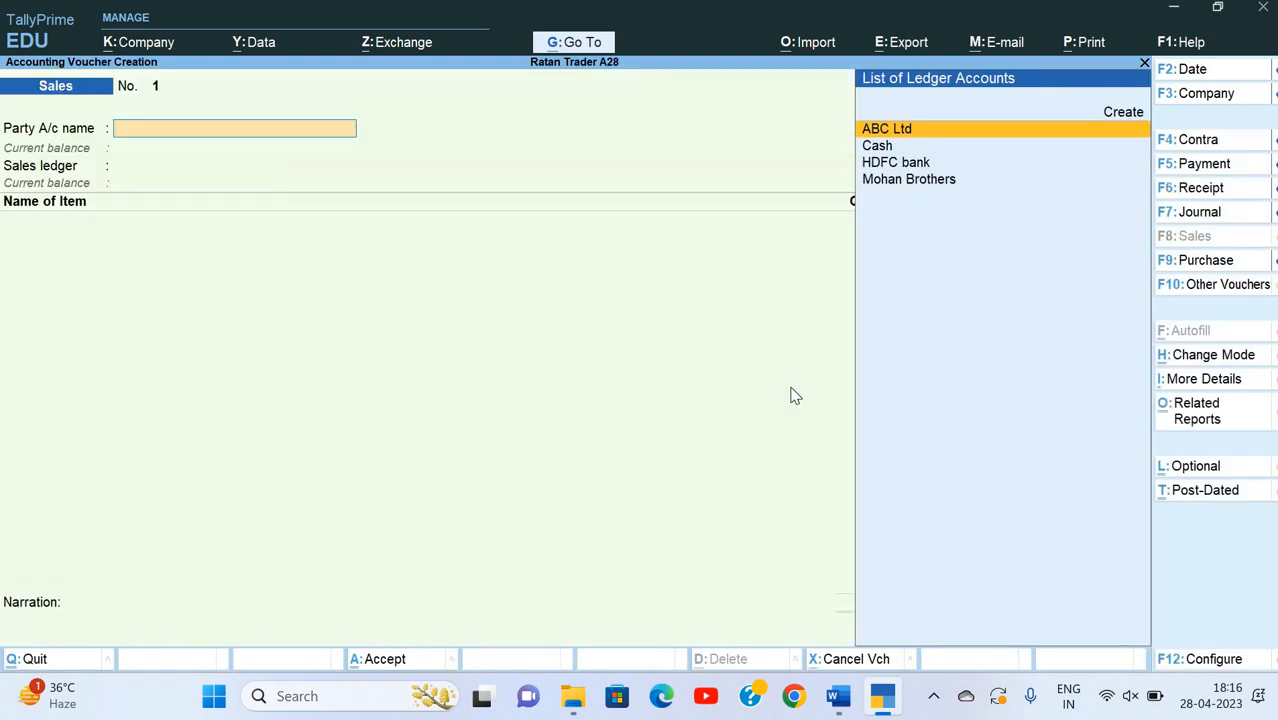
{"action": "key", "text": "F2"}
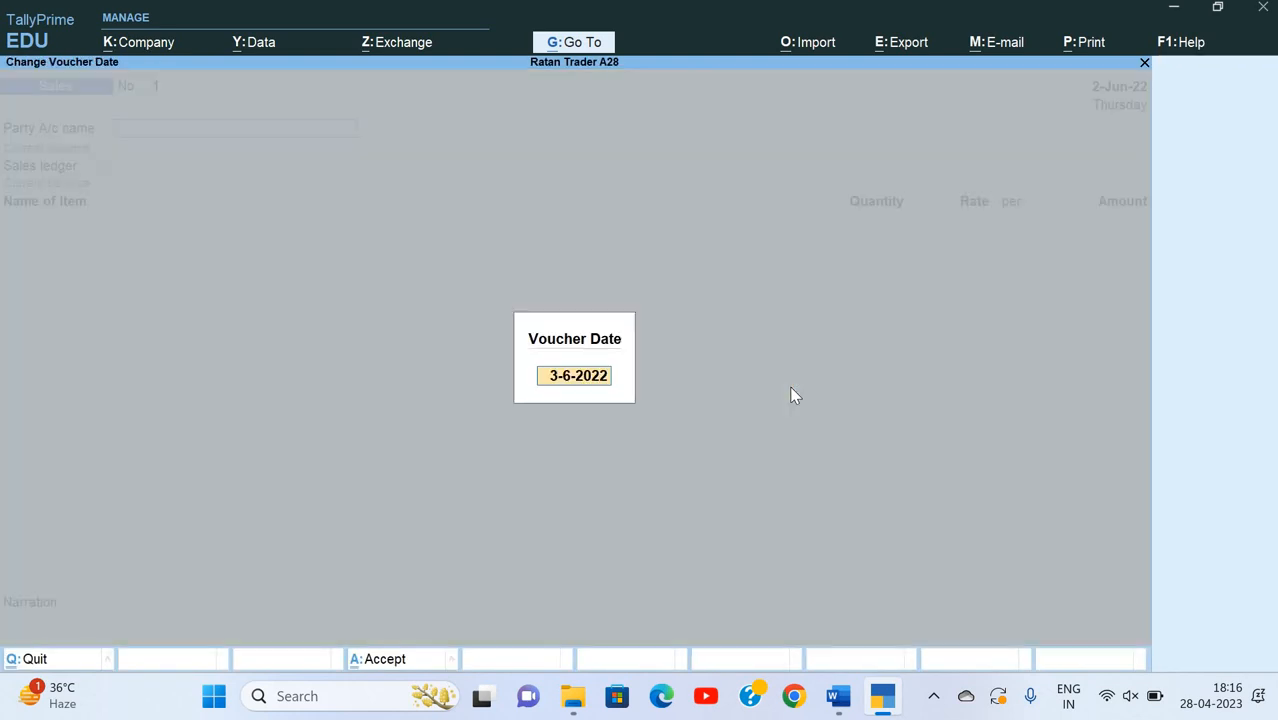
{"action": "type", "text": "1-"}
{"action": "key", "text": "Return"}
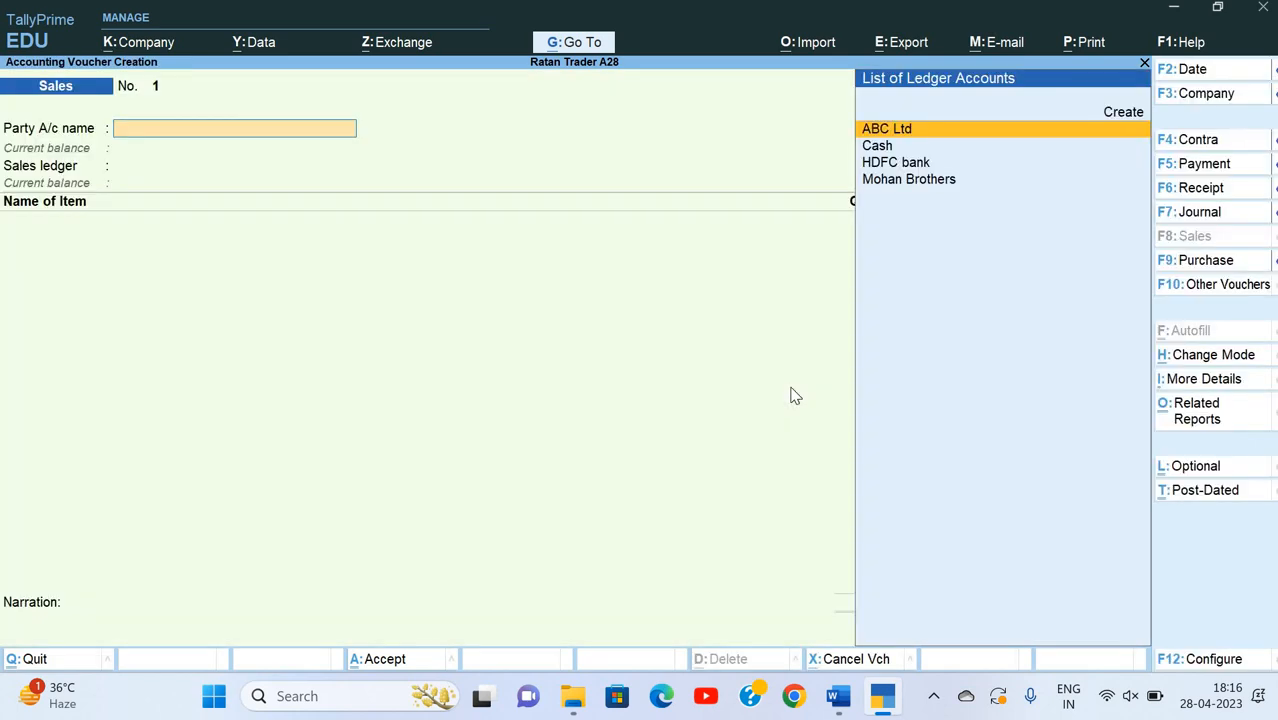
- Choose Mohan Brothers as the party, leave the dispatch details blank and accept the existing party details
{"action": "key", "text": "Down"}
{"action": "key", "text": "Down"}
{"action": "key", "text": "Down"}
{"action": "key", "text": "Return"}
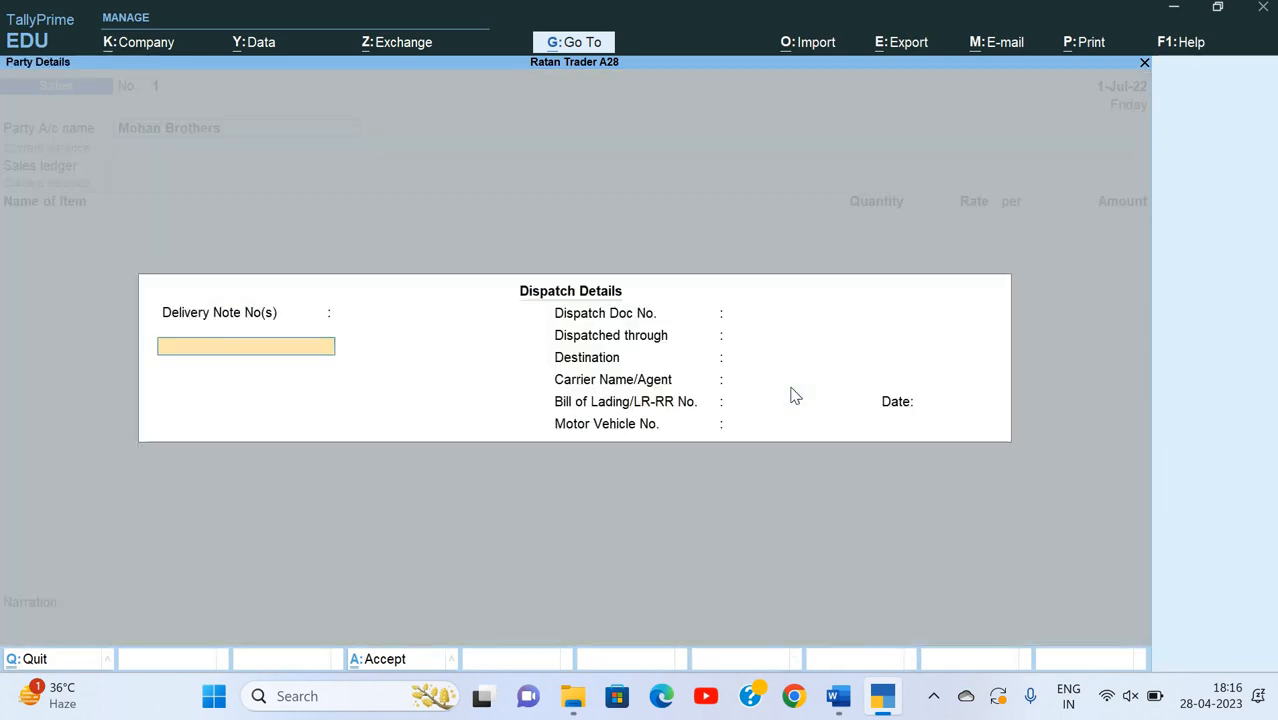
{"action": "key", "text": "Return"}
{"action": "key", "text": "Return"}
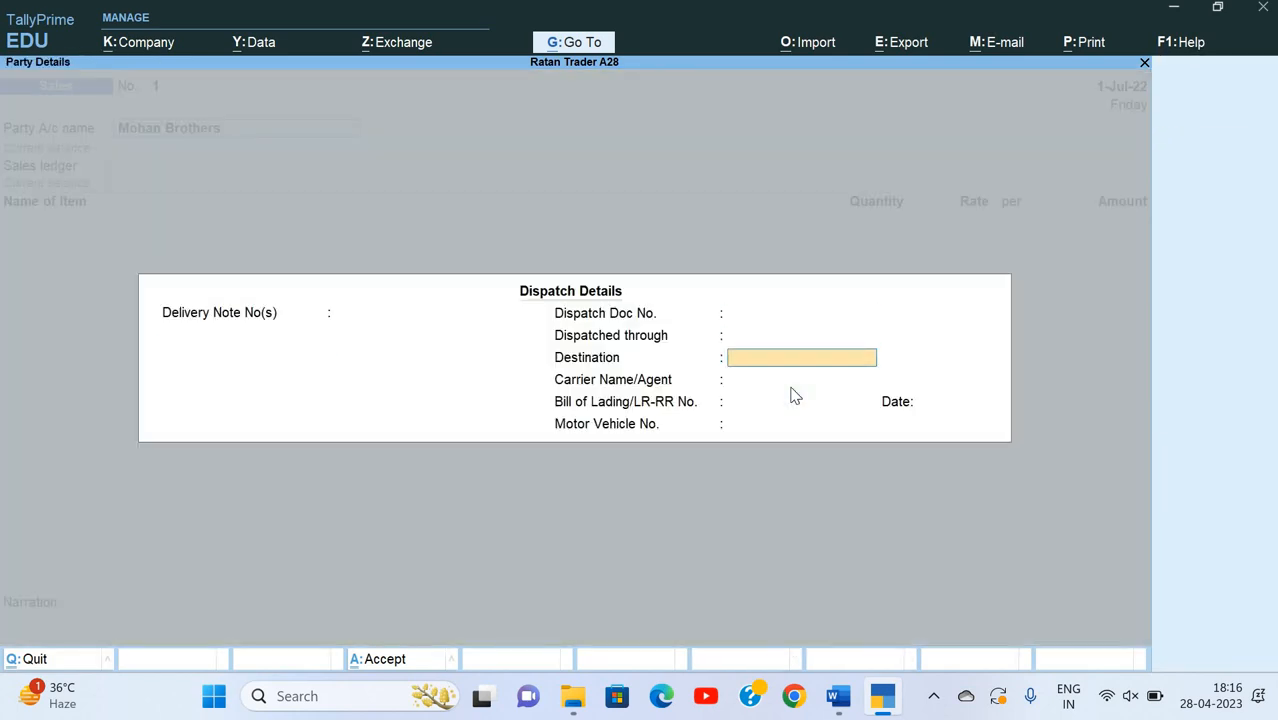
{"action": "key", "text": "Return"}
{"action": "key", "text": "Return"}
{"action": "key", "text": "Return"}
{"action": "key", "text": "Return"}
{"action": "key", "text": "Return"}
{"action": "key", "text": "Return"}
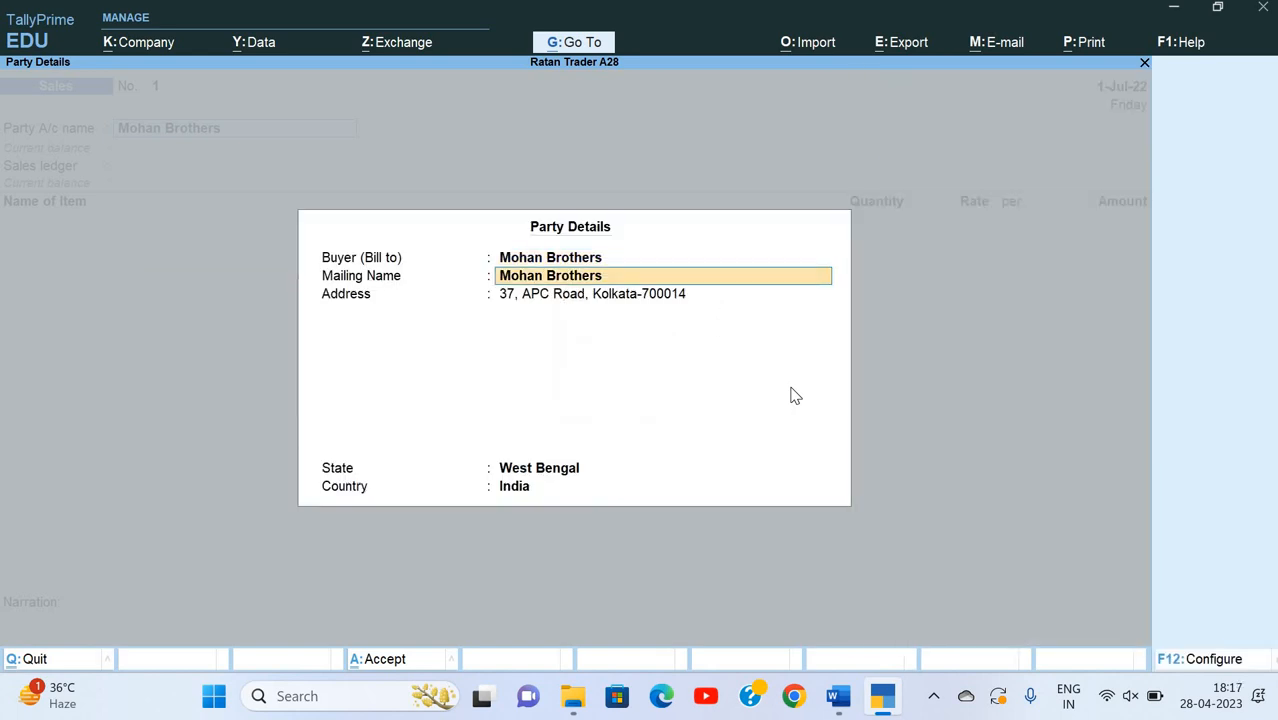
{"action": "key", "text": "Return"}
{"action": "key", "text": "Return"}
{"action": "key", "text": "Return"}
{"action": "key", "text": "Return"}
- Create a ledger named Sales under the Sales Accounts group from within the voucher and save it
{"action": "key", "text": "alt+c"}
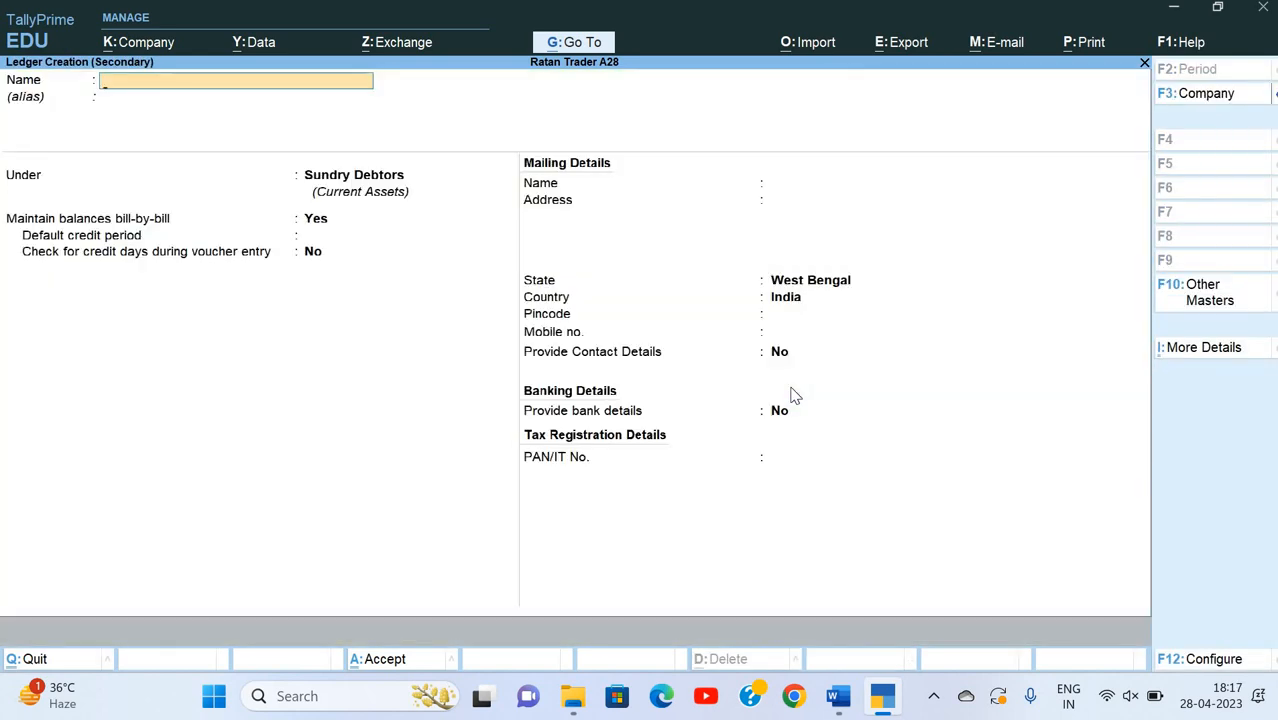
{"action": "type", "text": "Sales"}
{"action": "key", "text": "Return"}
{"action": "type", "text": "S"}
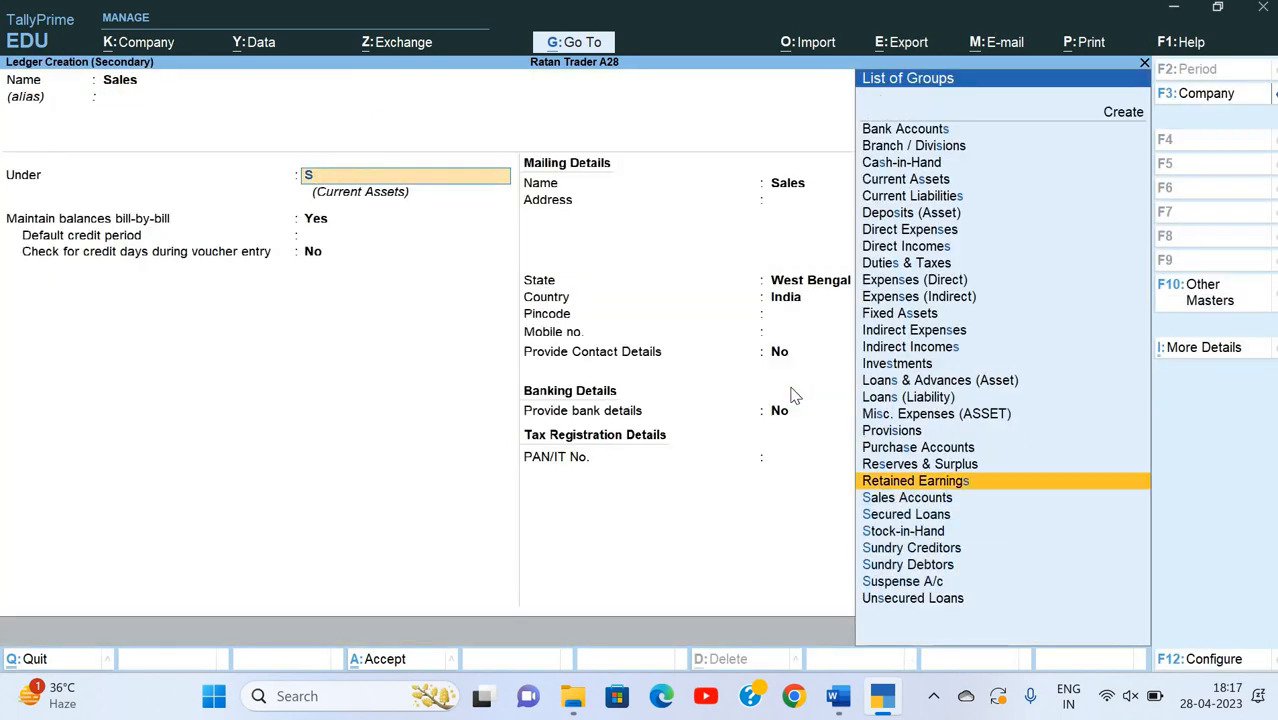
{"action": "key", "text": "Up"}
{"action": "key", "text": "Return"}
{"action": "key", "text": "BackSpace"}
{"action": "type", "text": "Sa"}
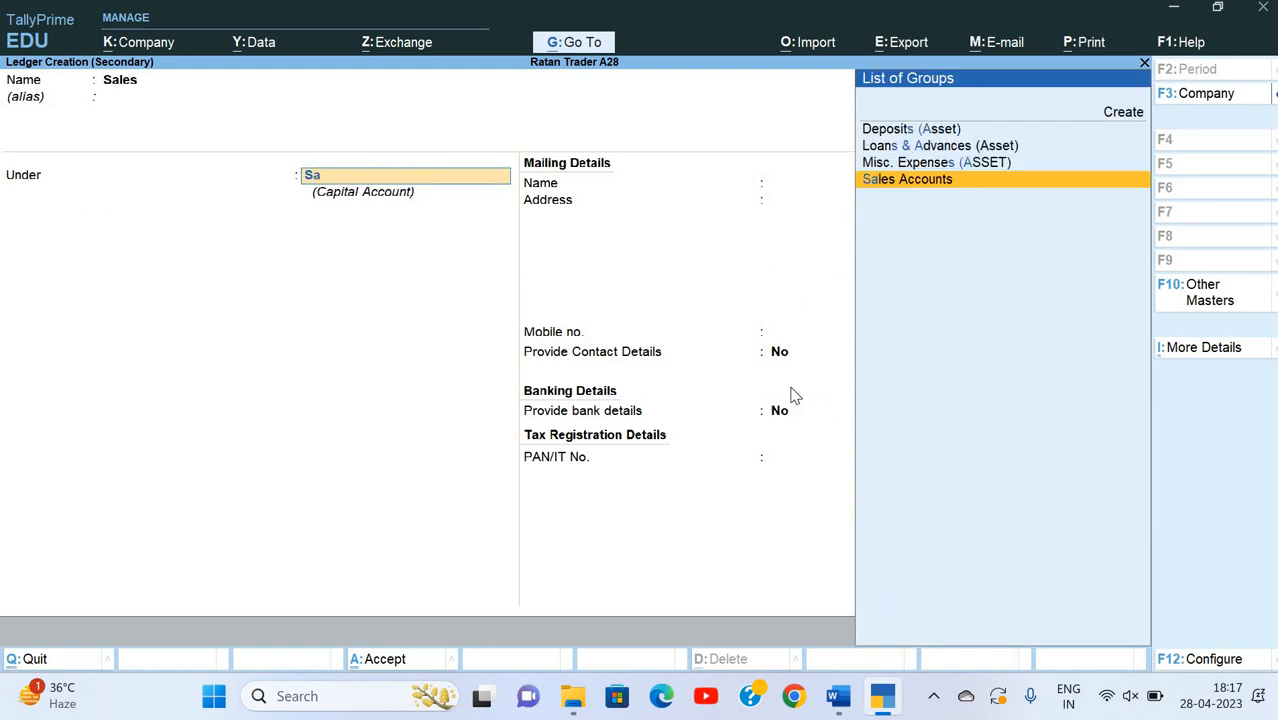
{"action": "type", "text": "l"}
{"action": "key", "text": "Return"}
{"action": "key", "text": "Return"}
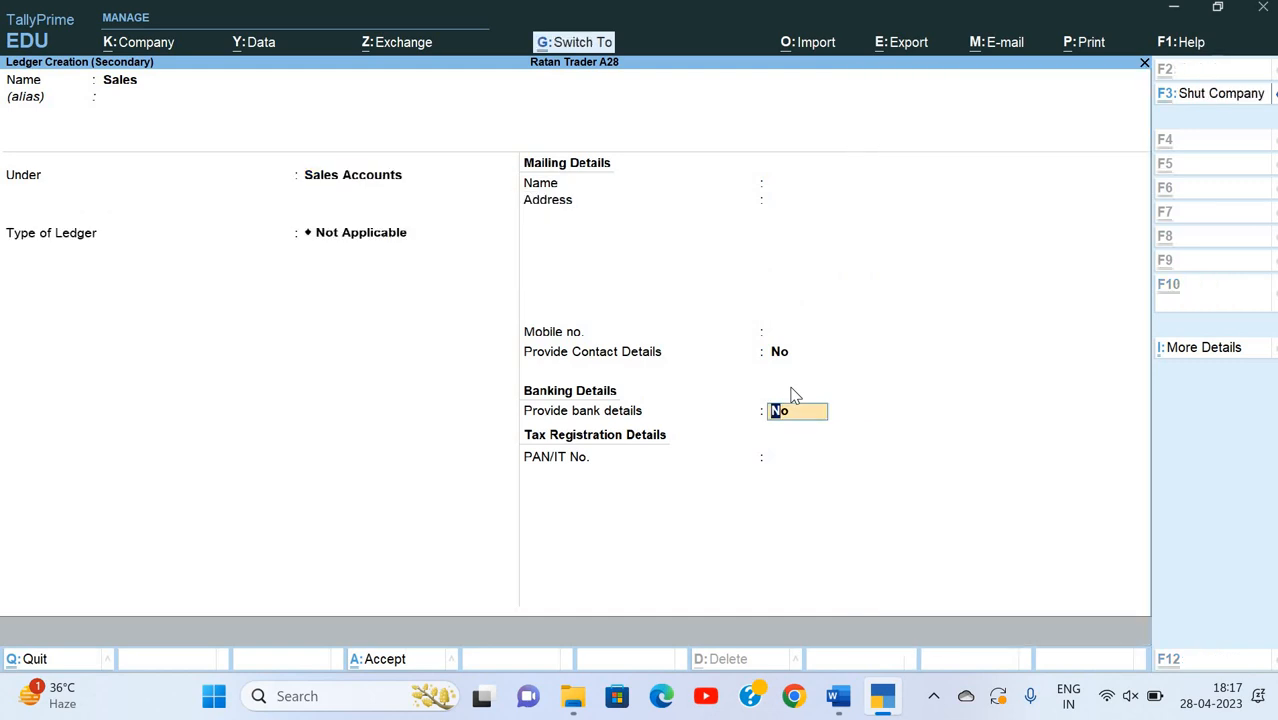
{"action": "key", "text": "ctrl+a"}
- Enter the Samsung S22 item line with 8 pcs at a rate of 24,000, following the Word assignment
{"action": "key", "text": "Down"}
{"action": "key", "text": "Down"}
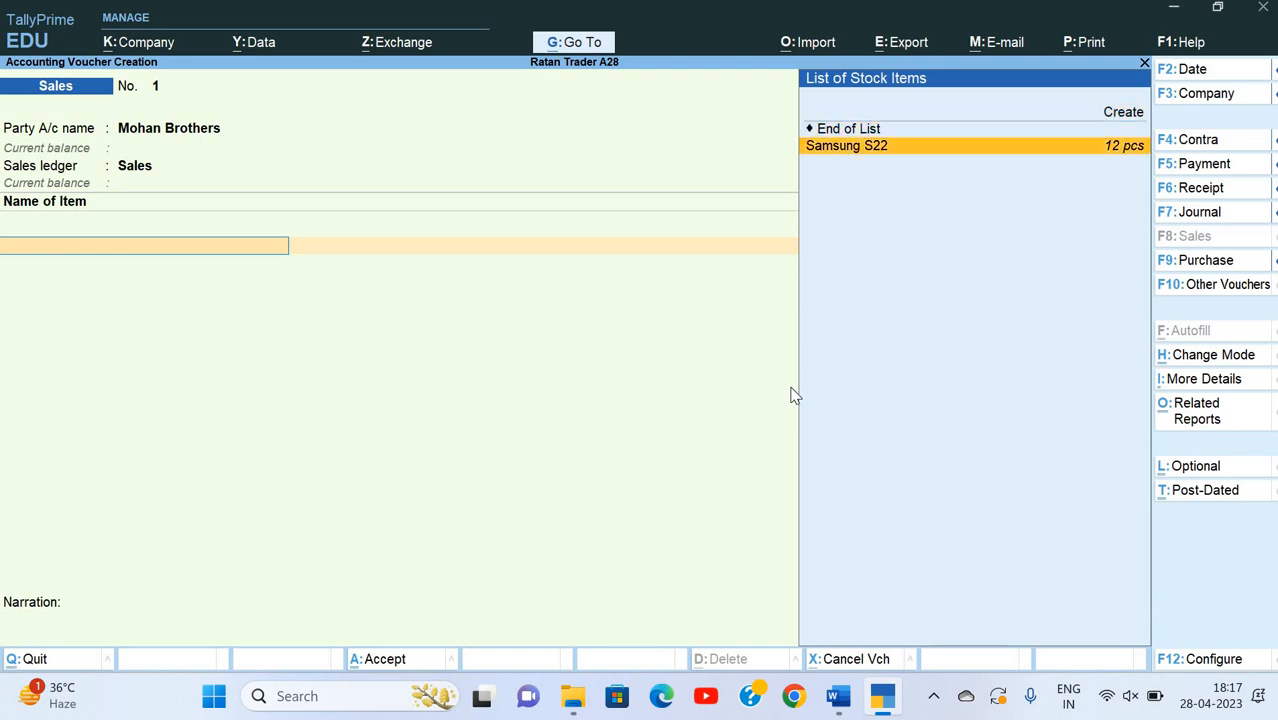
{"action": "key", "text": "Return"}
{"action": "key", "text": "alt+Tab"}
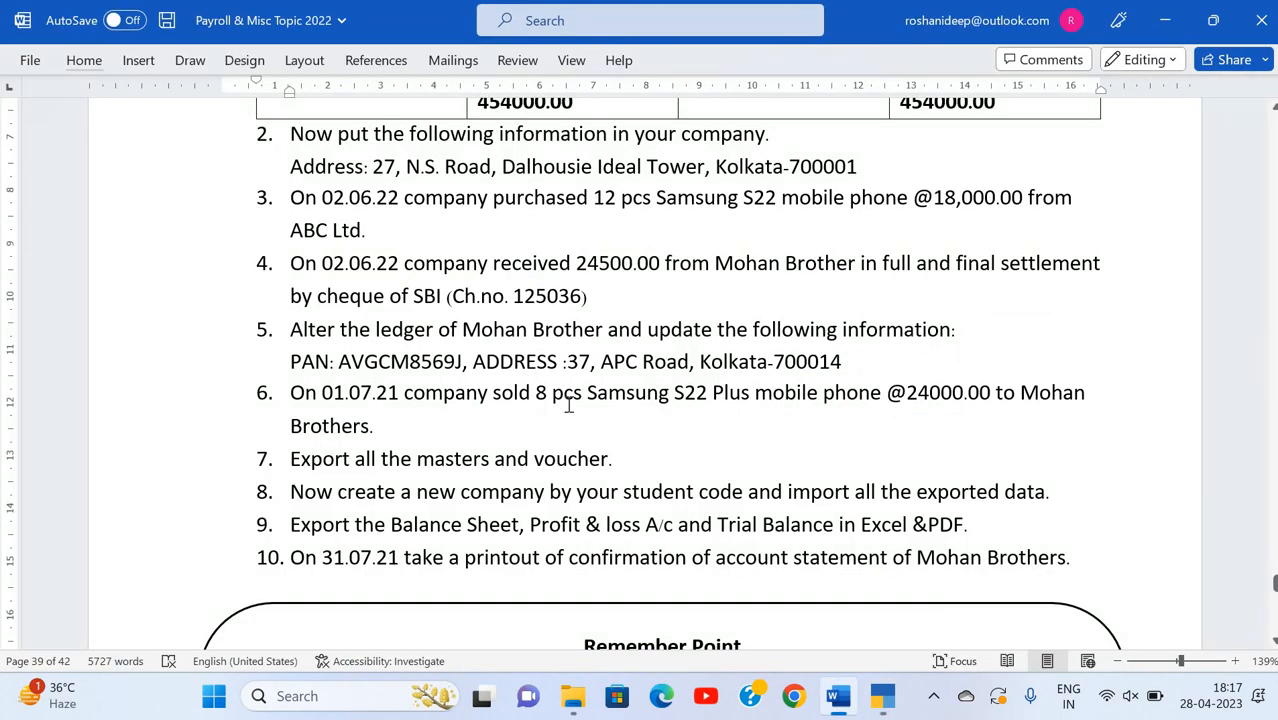
{"action": "key", "text": "alt+Tab"}
{"action": "type", "text": "8"}
{"action": "key", "text": "Return"}
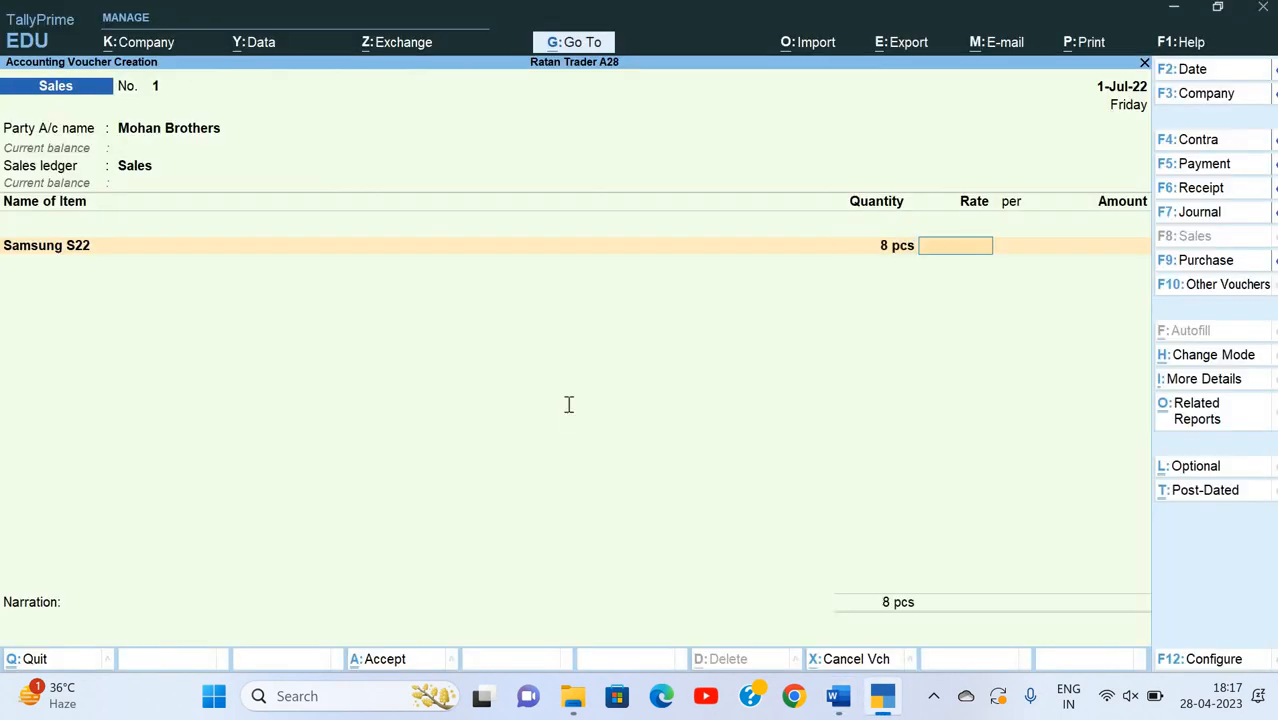
{"action": "key", "text": "alt+Tab"}
{"action": "key", "text": "alt+Tab"}
{"action": "type", "text": "24000"}
{"action": "key", "text": "Return"}
{"action": "key", "text": "Return"}
{"action": "key", "text": "Return"}
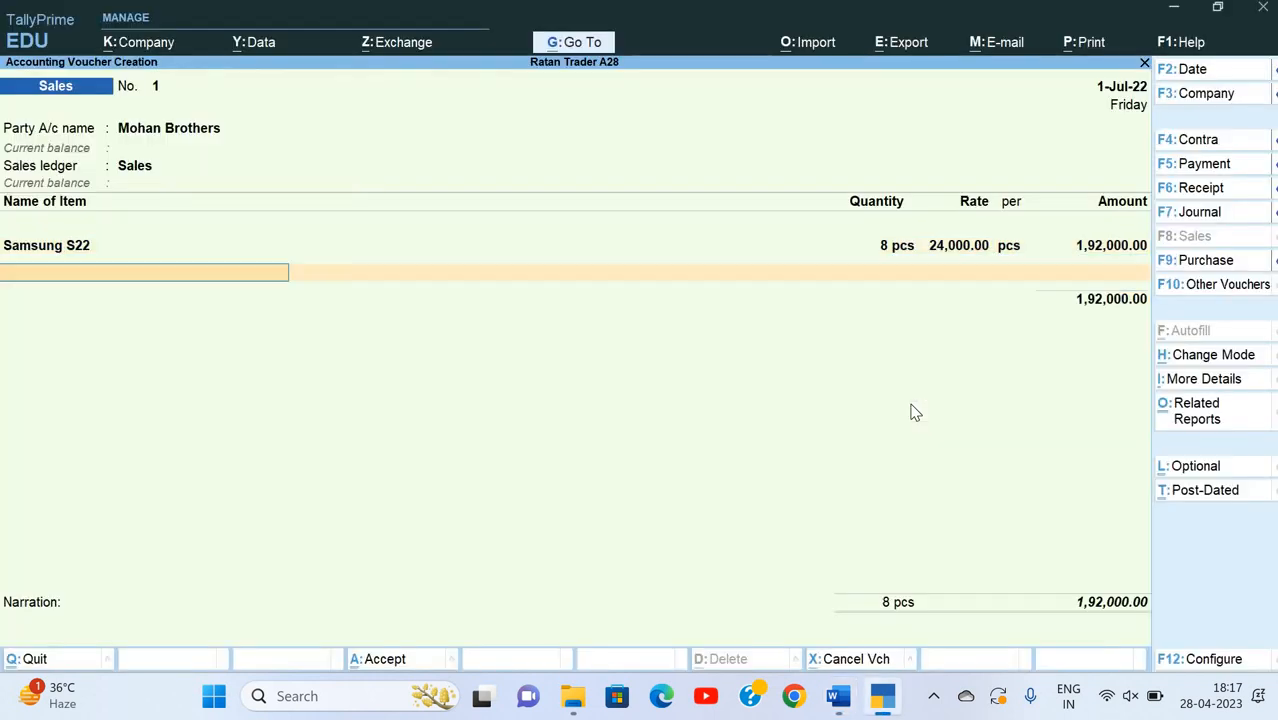
- Accept the New Ref bill-wise allocation, add the narration "Being goods sold" and save the sales voucher
{"action": "key", "text": "Return"}
{"action": "key", "text": "Return"}
{"action": "key", "text": "Return"}
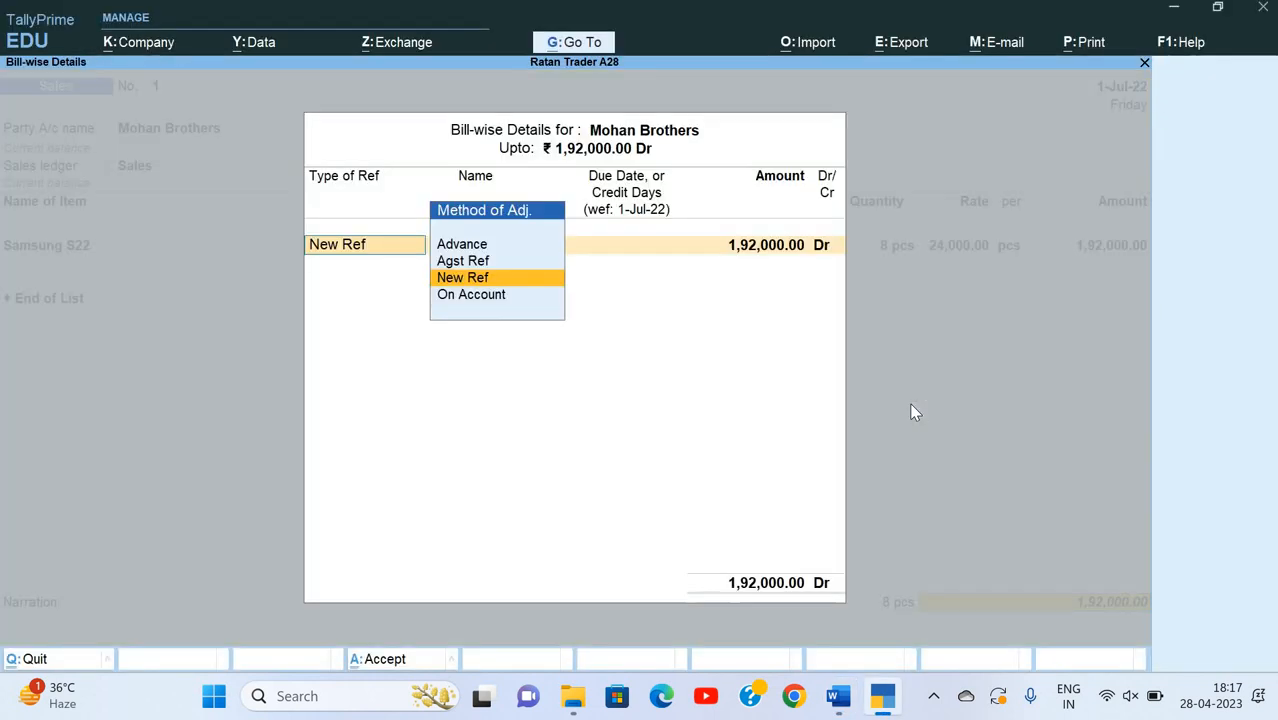
{"action": "key", "text": "Return"}
{"action": "key", "text": "Return"}
{"action": "key", "text": "Return"}
{"action": "key", "text": "alt+Tab"}
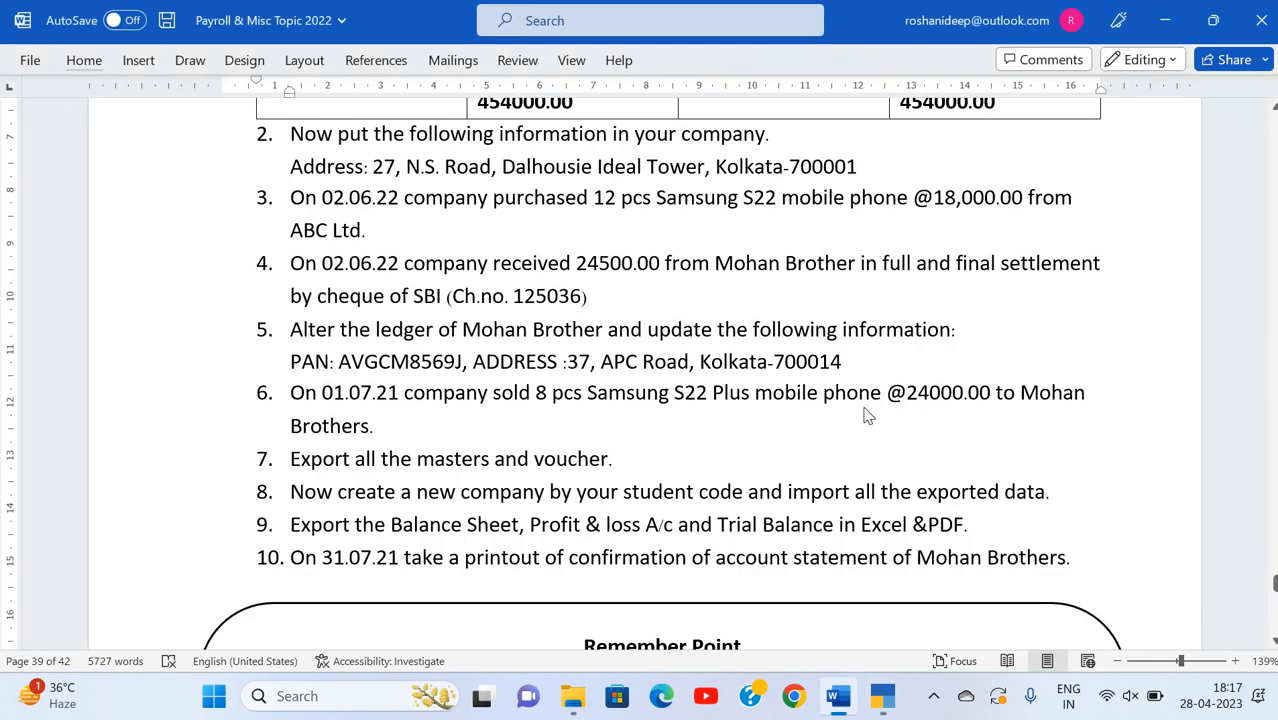
{"action": "key", "text": "alt+Tab"}
{"action": "key", "text": "Return"}
{"action": "key", "text": "Return"}
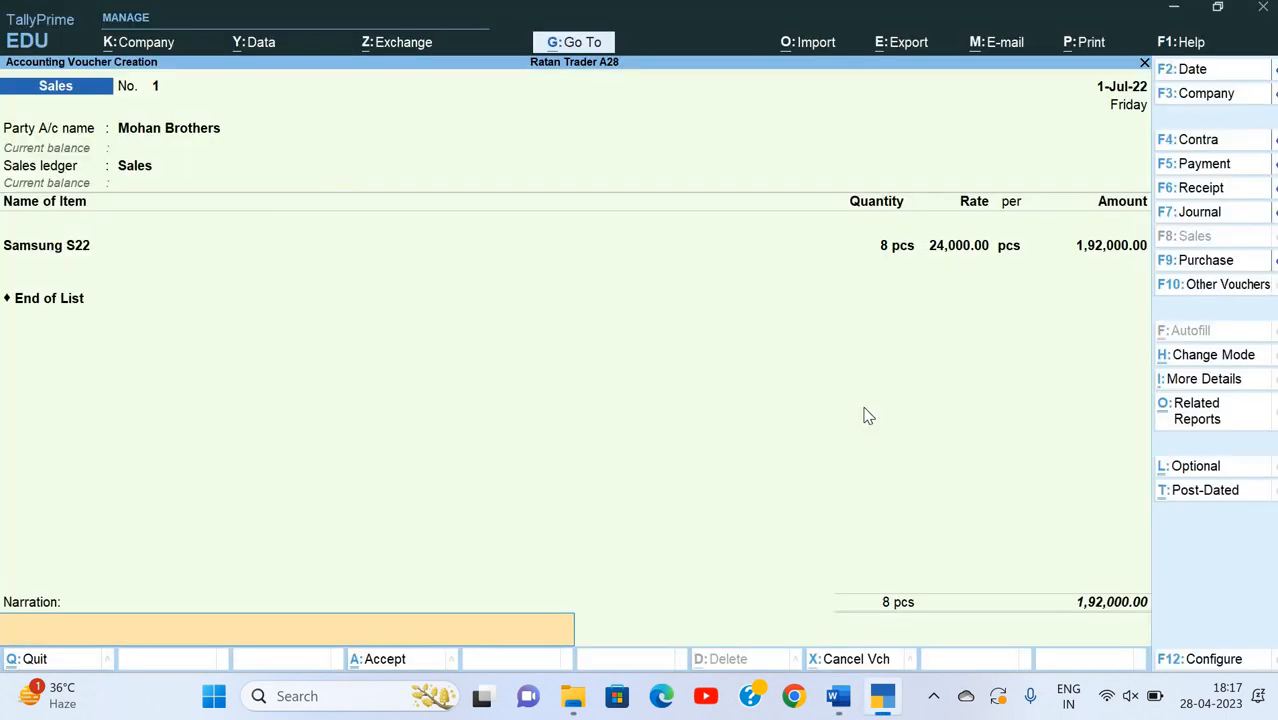
{"action": "type", "text": "Being goods sold"}
{"action": "key", "text": "Return"}
{"action": "key", "text": "Return"}
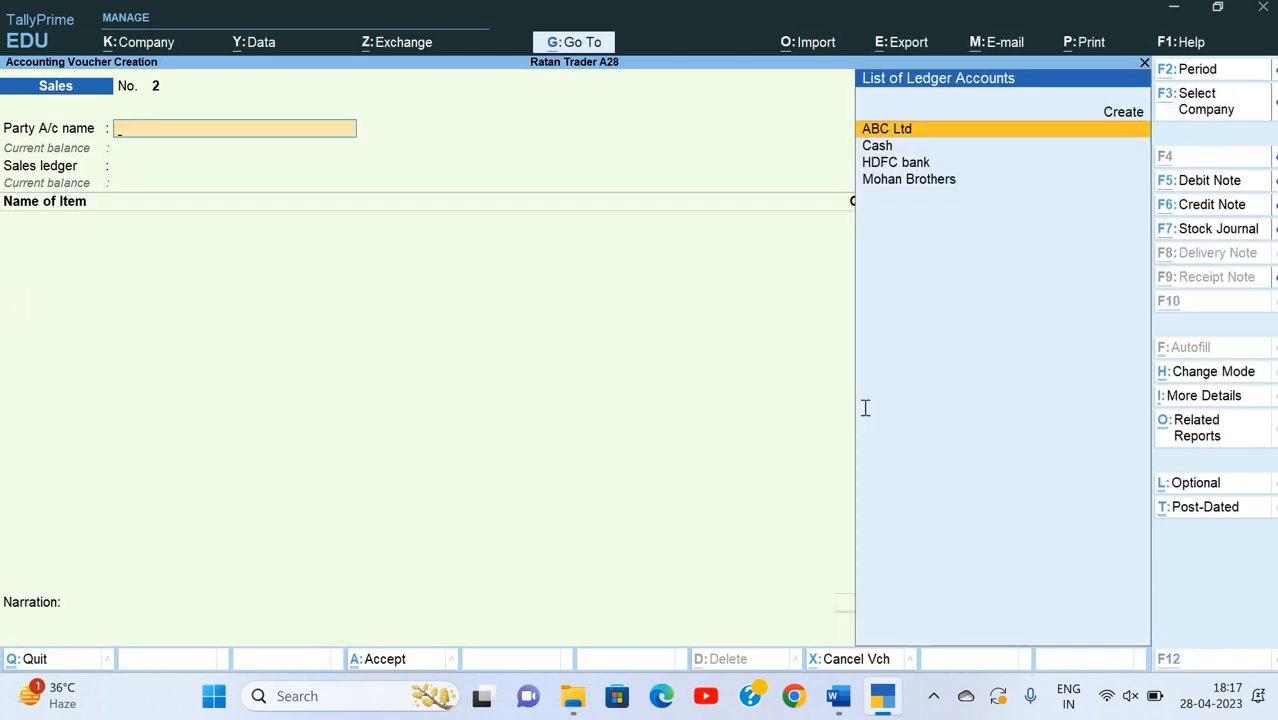
- Check the task to export all masters and vouchers in the Word assignment, return to TallyPrime and leave voucher entry
{"action": "key", "text": "alt+Tab"}
{"action": "scroll", "coordinate": [604, 423], "scroll_direction": "down", "scroll_amount": 1}
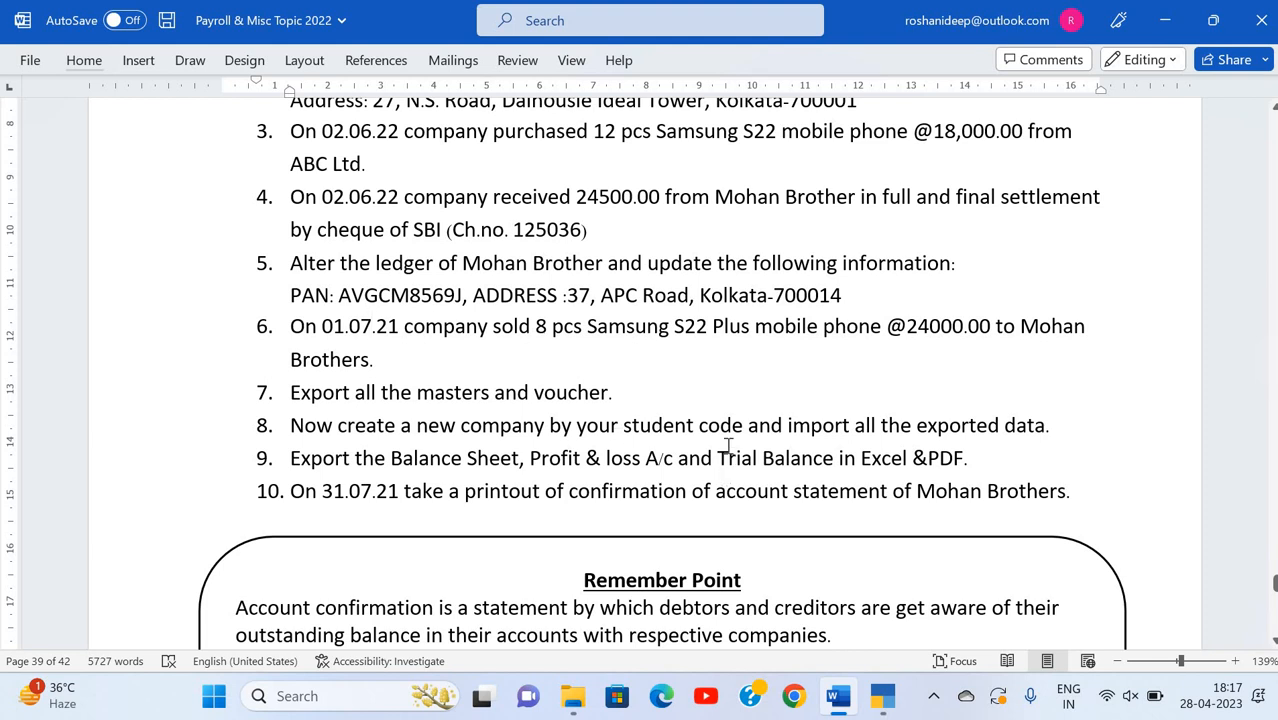
{"action": "key", "text": "alt+Tab"}
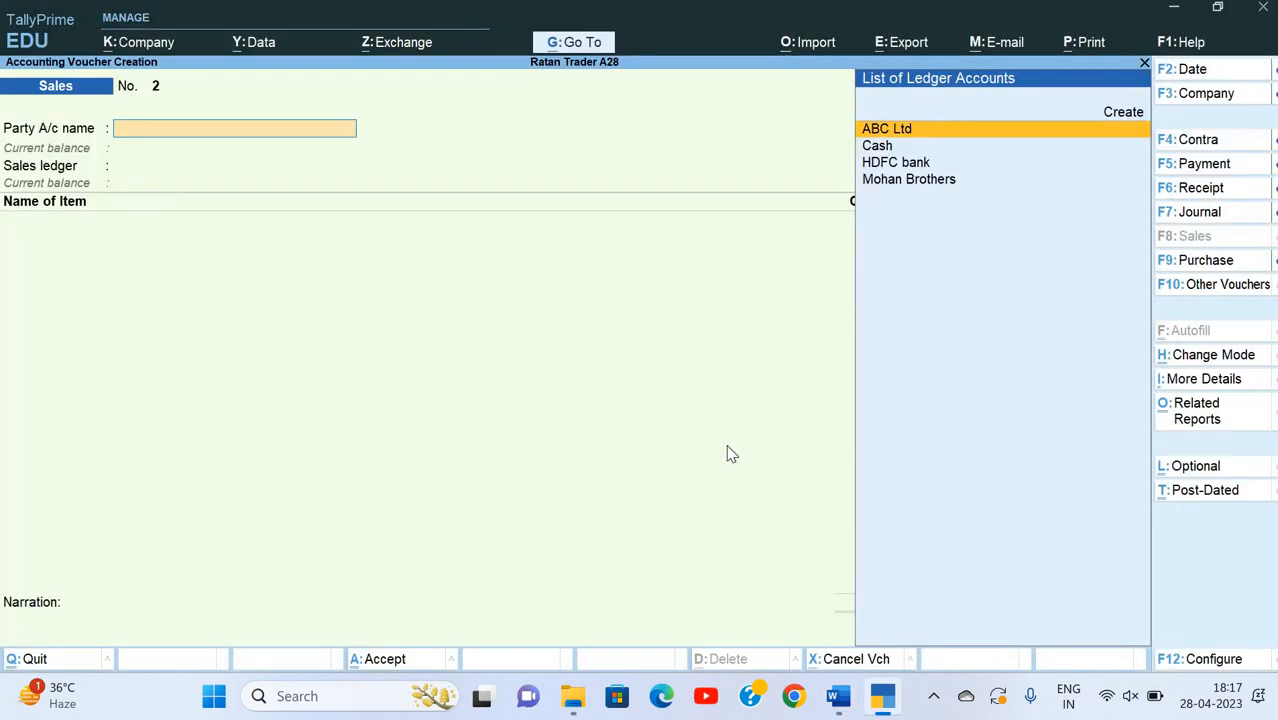
{"action": "key", "text": "alt+Tab"}
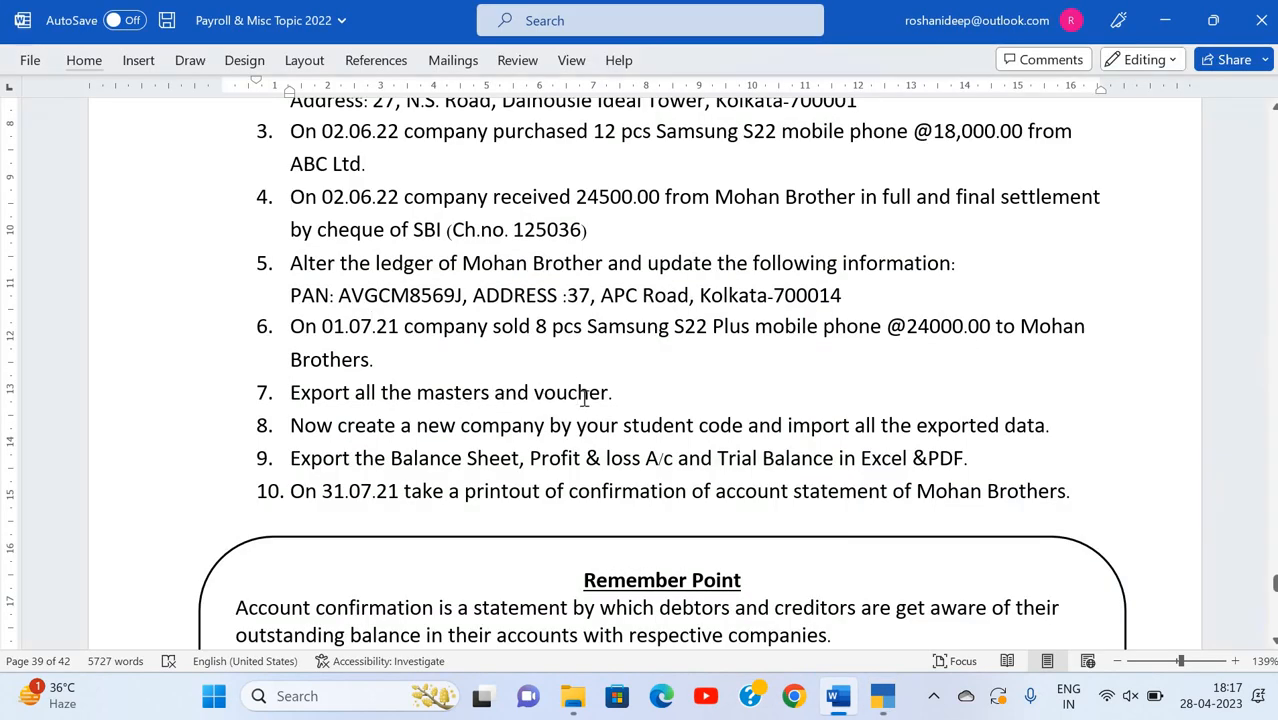
{"action": "key", "text": "alt+Tab"}
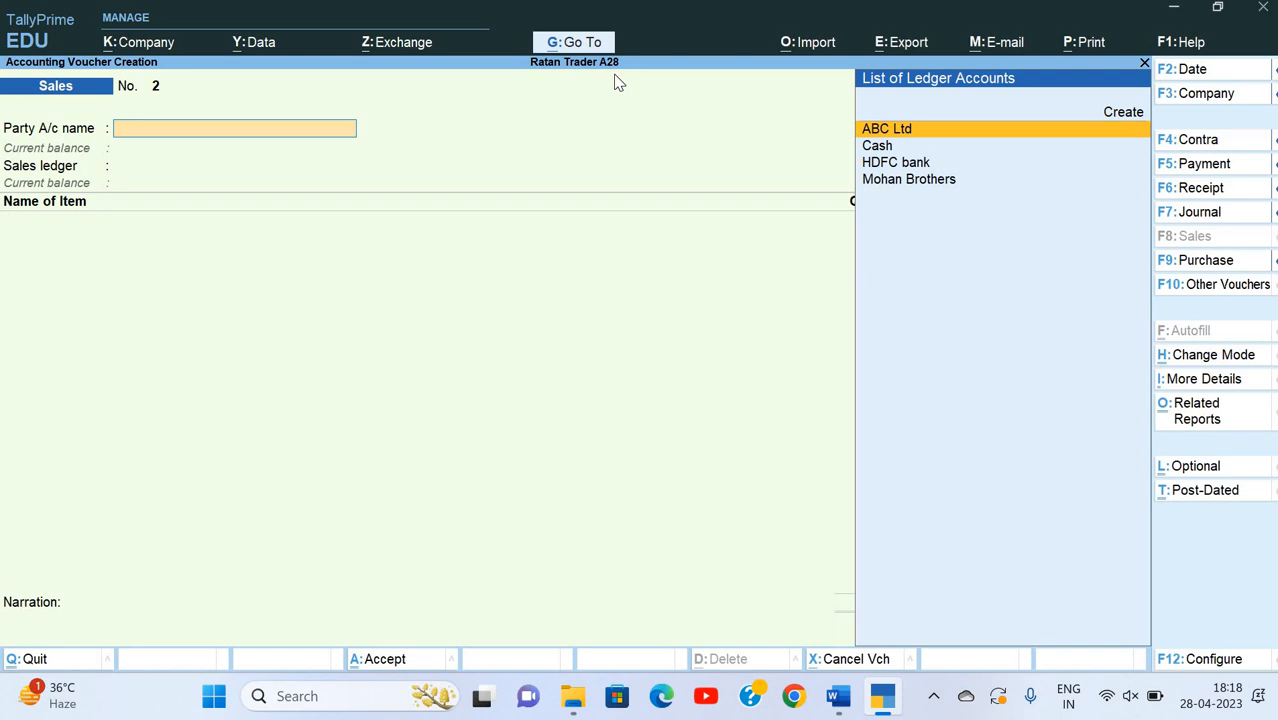
{"action": "key", "text": "Escape"}
{"action": "key", "text": "y"}
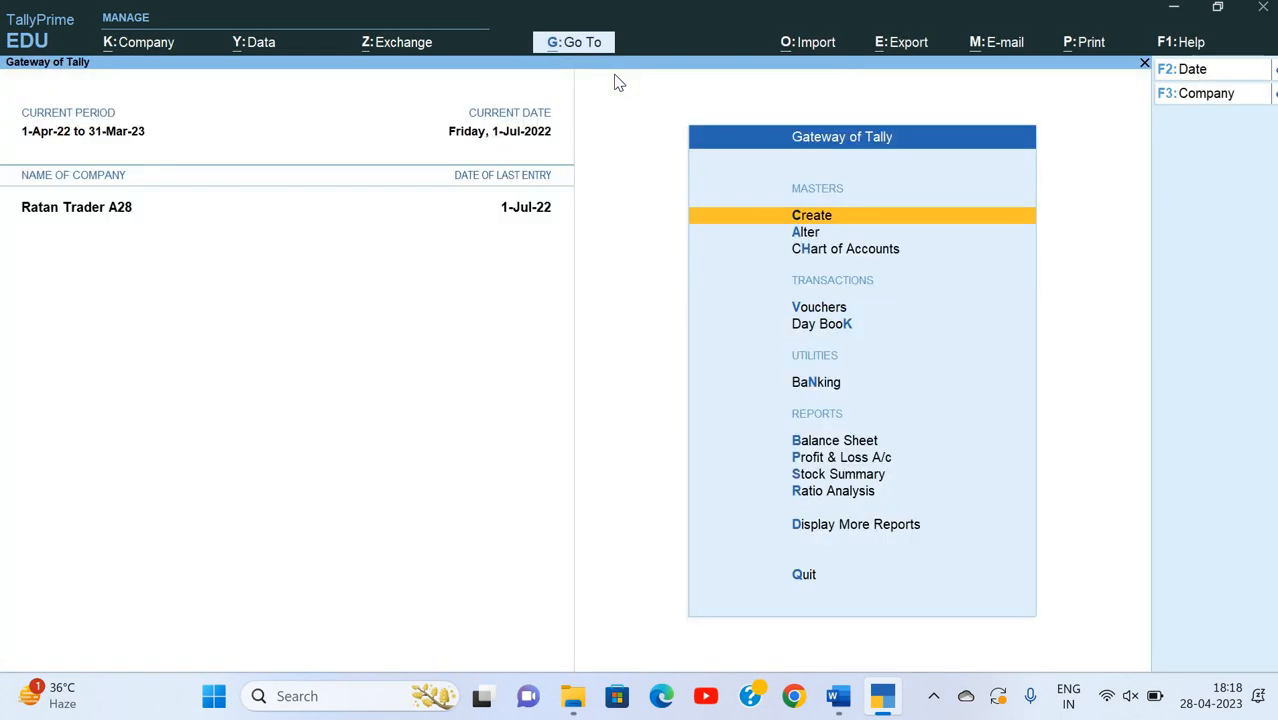
{"action": "key", "text": "Down"}
{"action": "key", "text": "Down"}
{"action": "key", "text": "Down"}
{"action": "key", "text": "Down"}
{"action": "key", "text": "Down"}
{"action": "key", "text": "Down"}
{"action": "key", "text": "Down"}
{"action": "key", "text": "Down"}
{"action": "key", "text": "Down"}
{"action": "key", "text": "Down"}
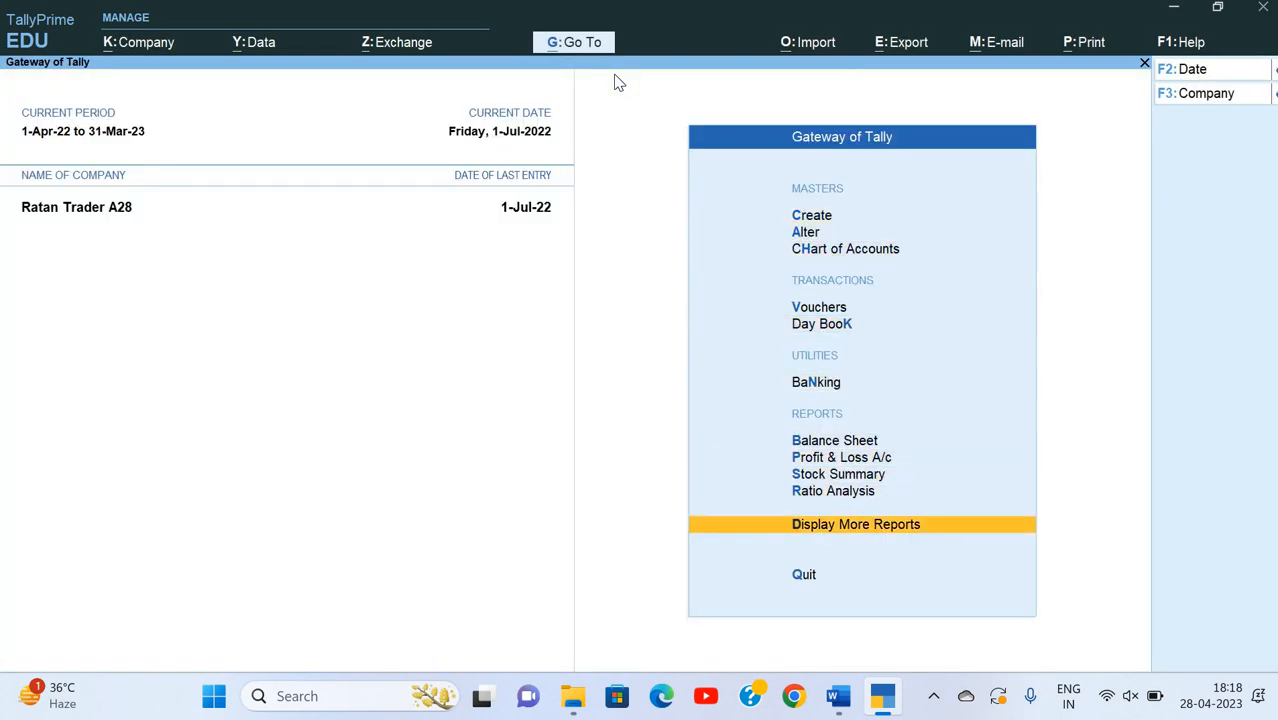
{"action": "key", "text": "Return"}
{"action": "key", "text": "Down"}
{"action": "key", "text": "Down"}
{"action": "key", "text": "Down"}
{"action": "key", "text": "Down"}
{"action": "key", "text": "Down"}
{"action": "key", "text": "Down"}
{"action": "key", "text": "Down"}
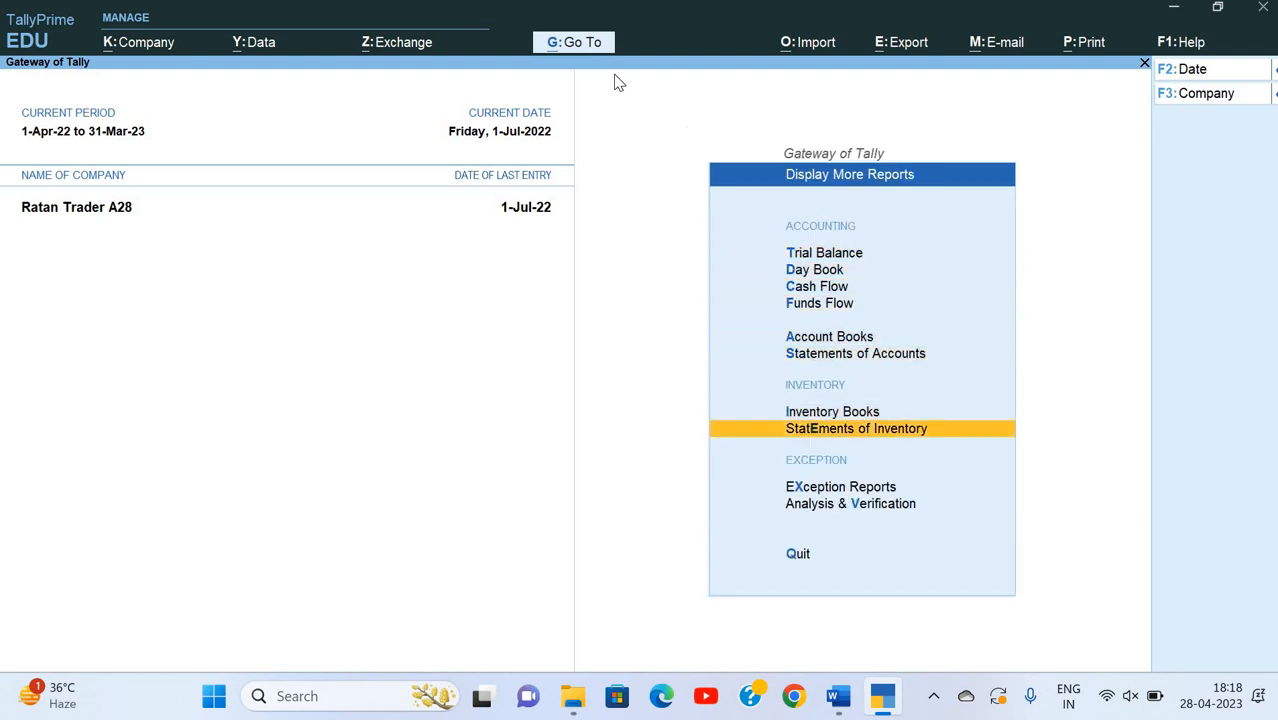
{"action": "key", "text": "Up"}
{"action": "key", "text": "Up"}
{"action": "key", "text": "Up"}
{"action": "key", "text": "Down"}
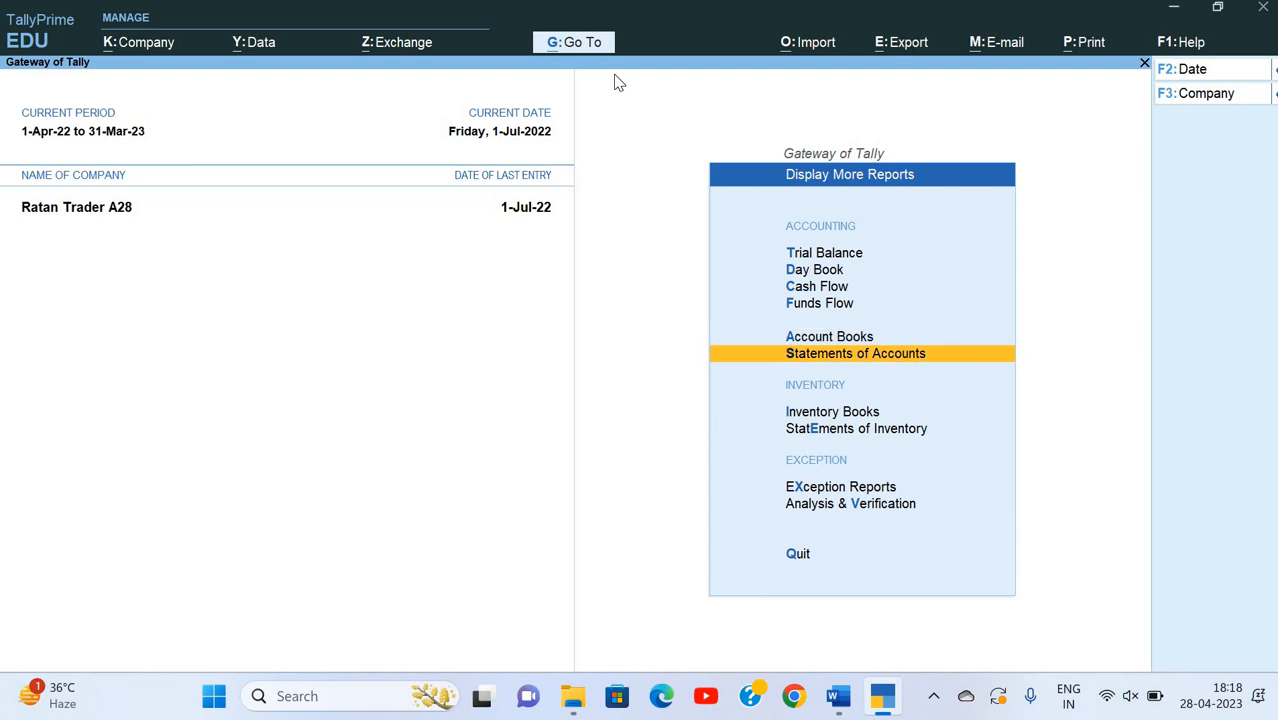
{"action": "key", "text": "Escape"}
{"action": "key", "text": "Up"}
{"action": "key", "text": "Up"}
{"action": "key", "text": "Up"}
{"action": "key", "text": "Up"}
{"action": "key", "text": "Up"}
{"action": "key", "text": "Down"}
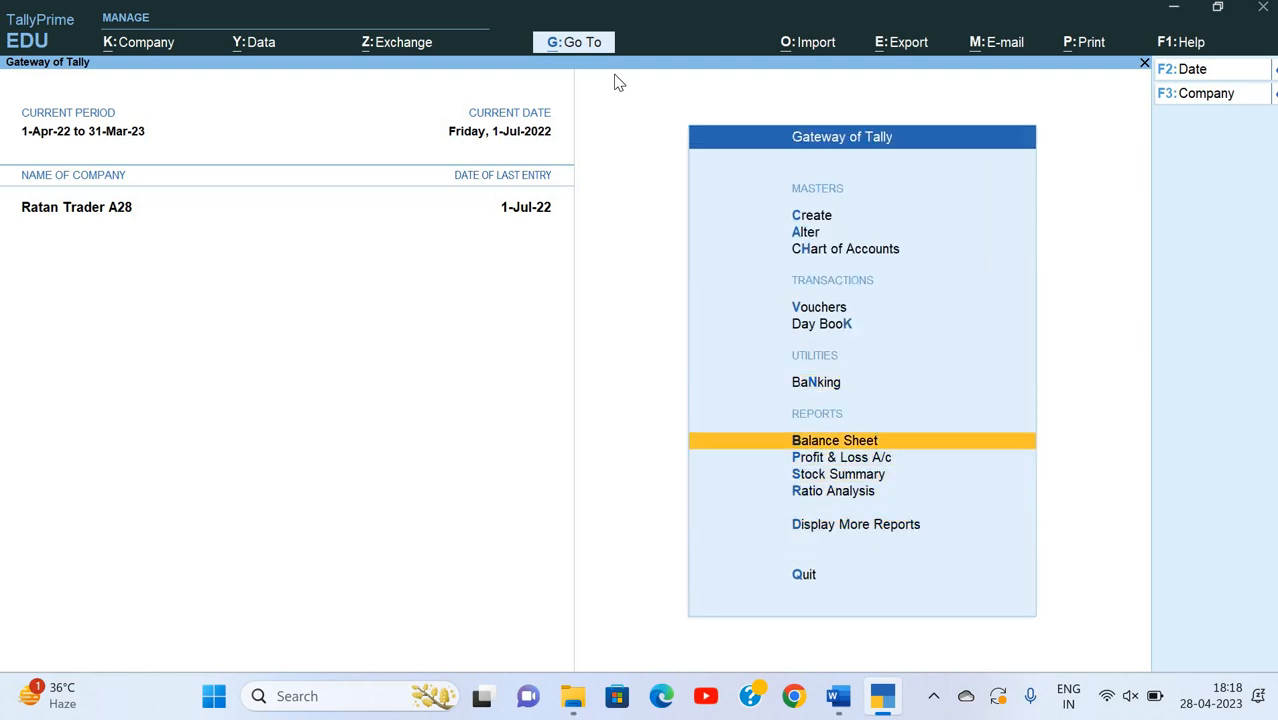
{"action": "key", "text": "Down"}
{"action": "key", "text": "Down"}
{"action": "key", "text": "Down"}
{"action": "key", "text": "Down"}
{"action": "key", "text": "Return"}
{"action": "key", "text": "Down"}
{"action": "key", "text": "Down"}
{"action": "key", "text": "Down"}
{"action": "key", "text": "Down"}
{"action": "key", "text": "Down"}
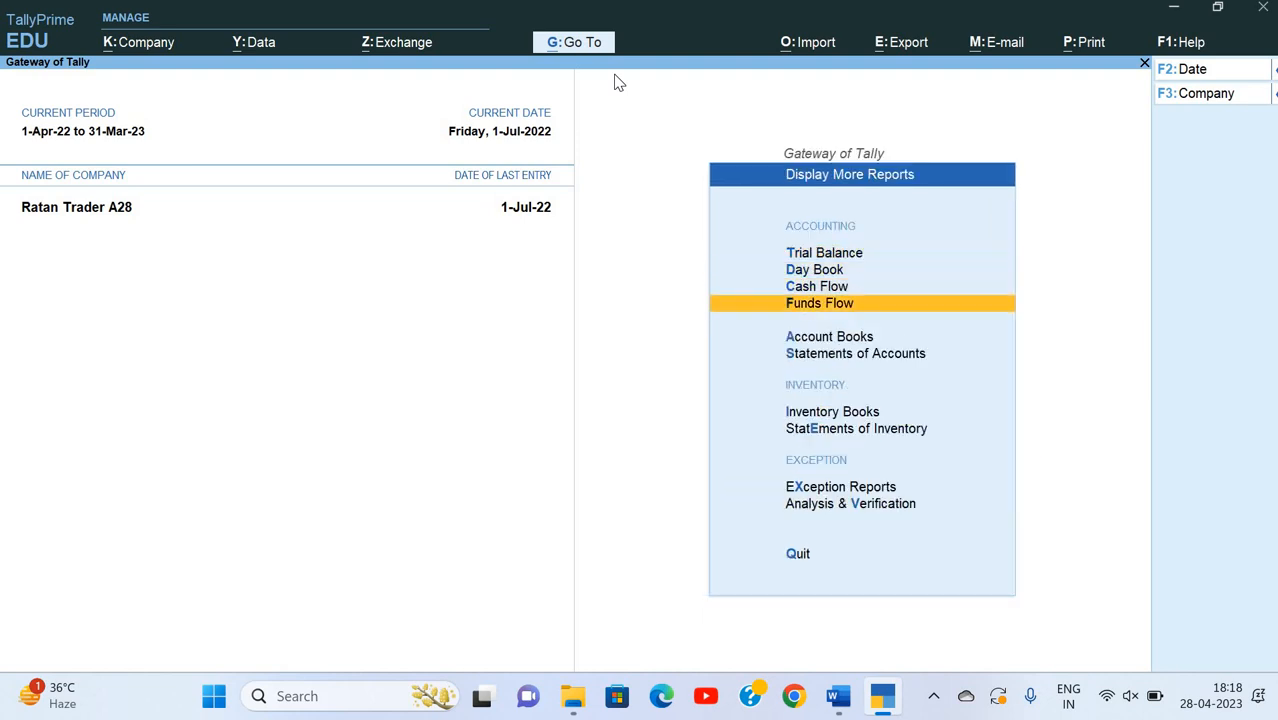
{"action": "key", "text": "Return"}
{"action": "key", "text": "Escape"}
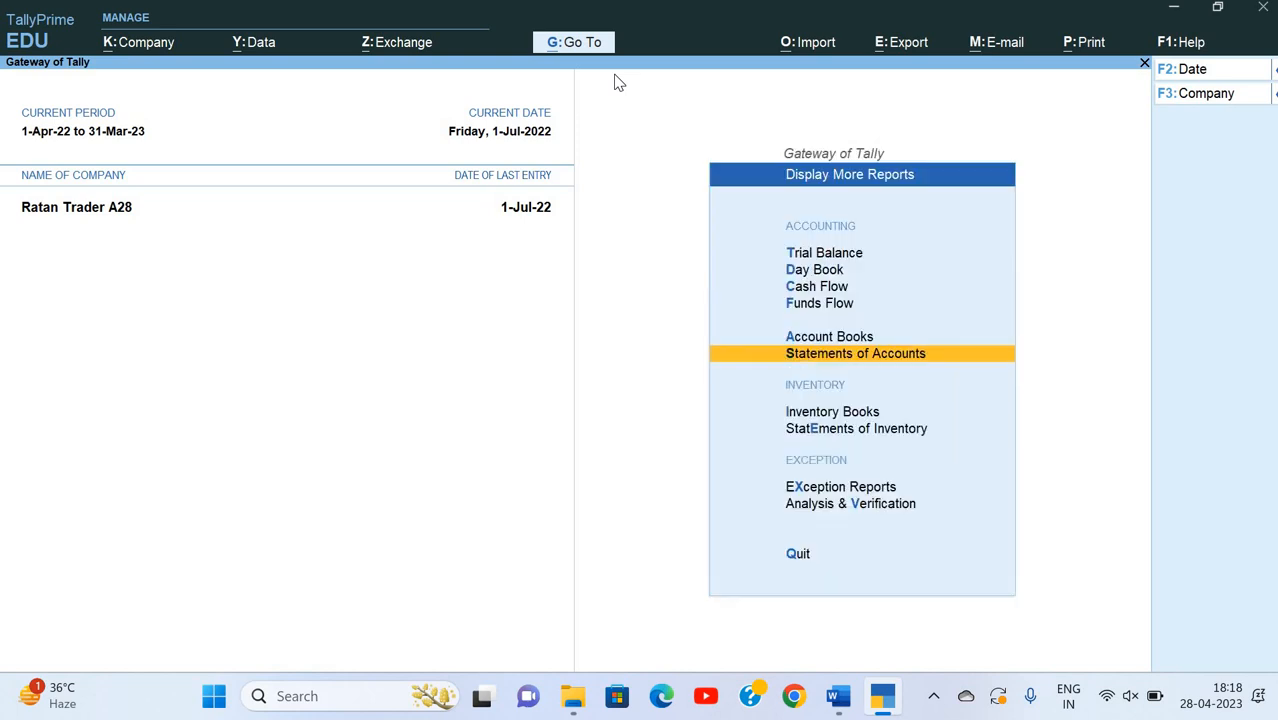
{"action": "key", "text": "Up"}
{"action": "key", "text": "Return"}
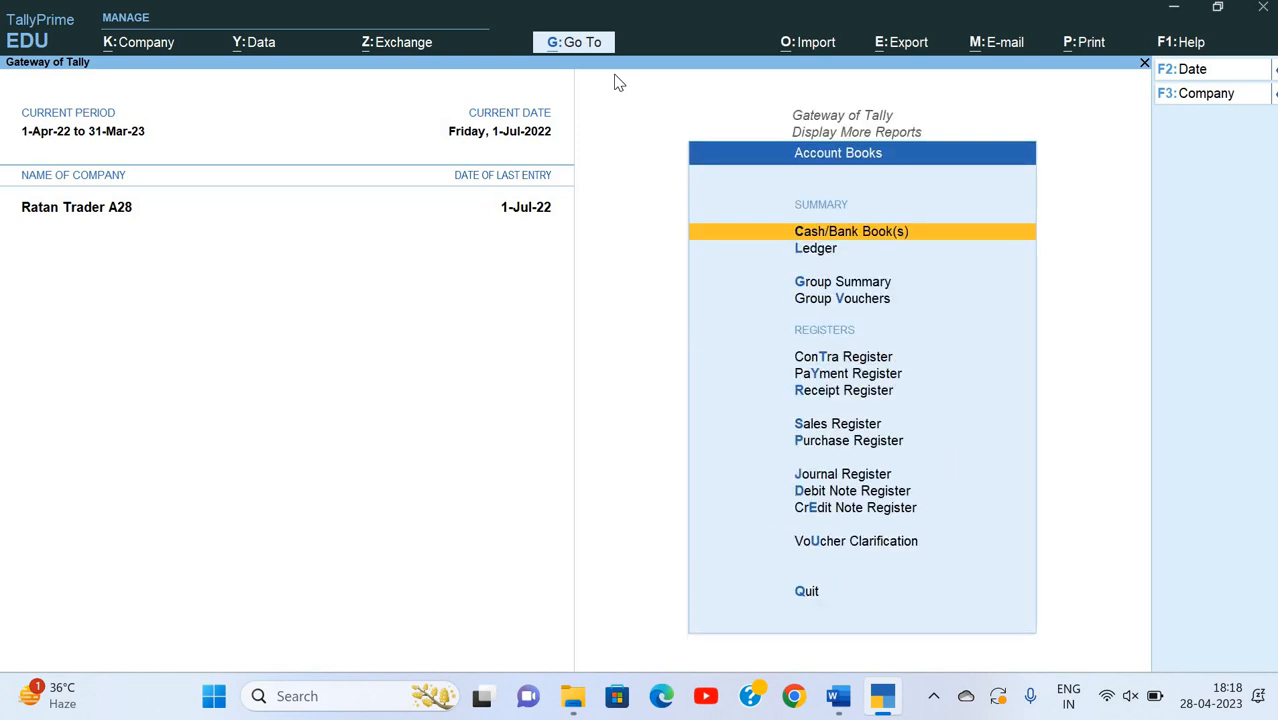
{"action": "key", "text": "Escape"}
{"action": "key", "text": "Escape"}
- Open the Chart of Accounts for Ledgers
{"action": "key", "text": "Up"}
{"action": "key", "text": "Up"}
{"action": "key", "text": "Up"}
{"action": "key", "text": "Up"}
{"action": "key", "text": "Up"}
{"action": "key", "text": "Up"}
{"action": "key", "text": "Up"}
{"action": "key", "text": "Up"}
{"action": "key", "text": "Up"}
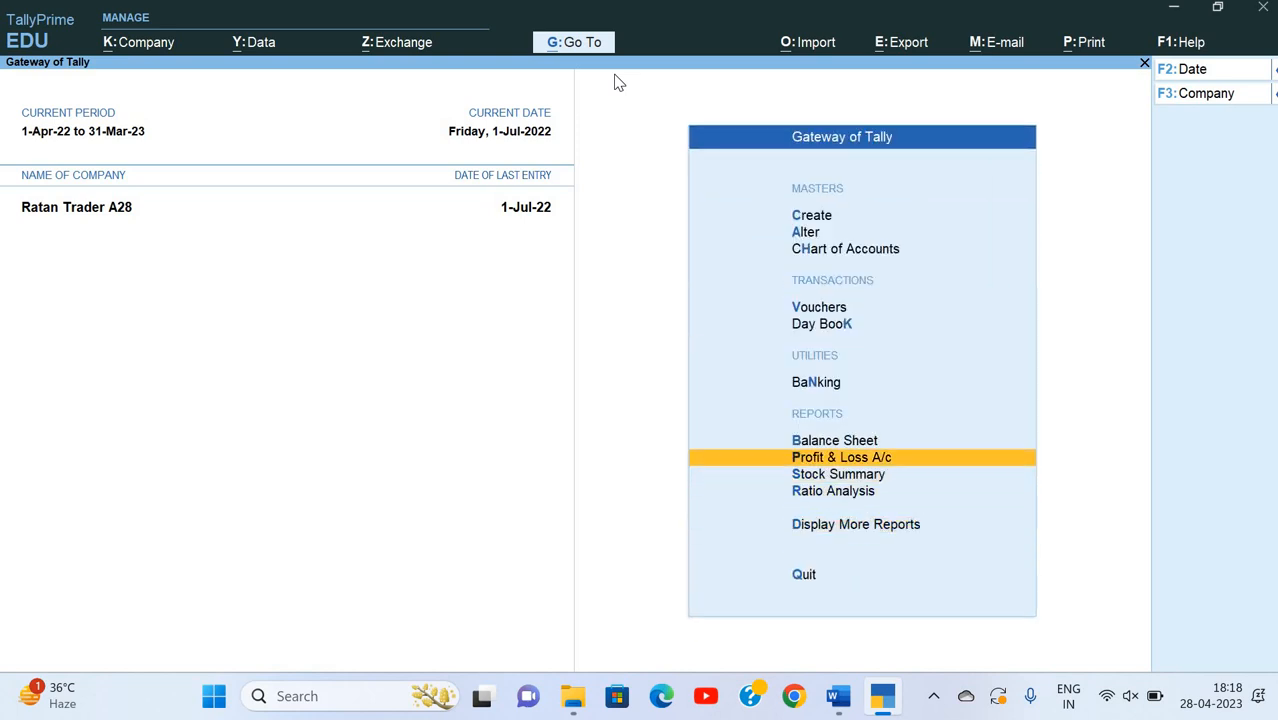
{"action": "key", "text": "Down"}
{"action": "key", "text": "Return"}
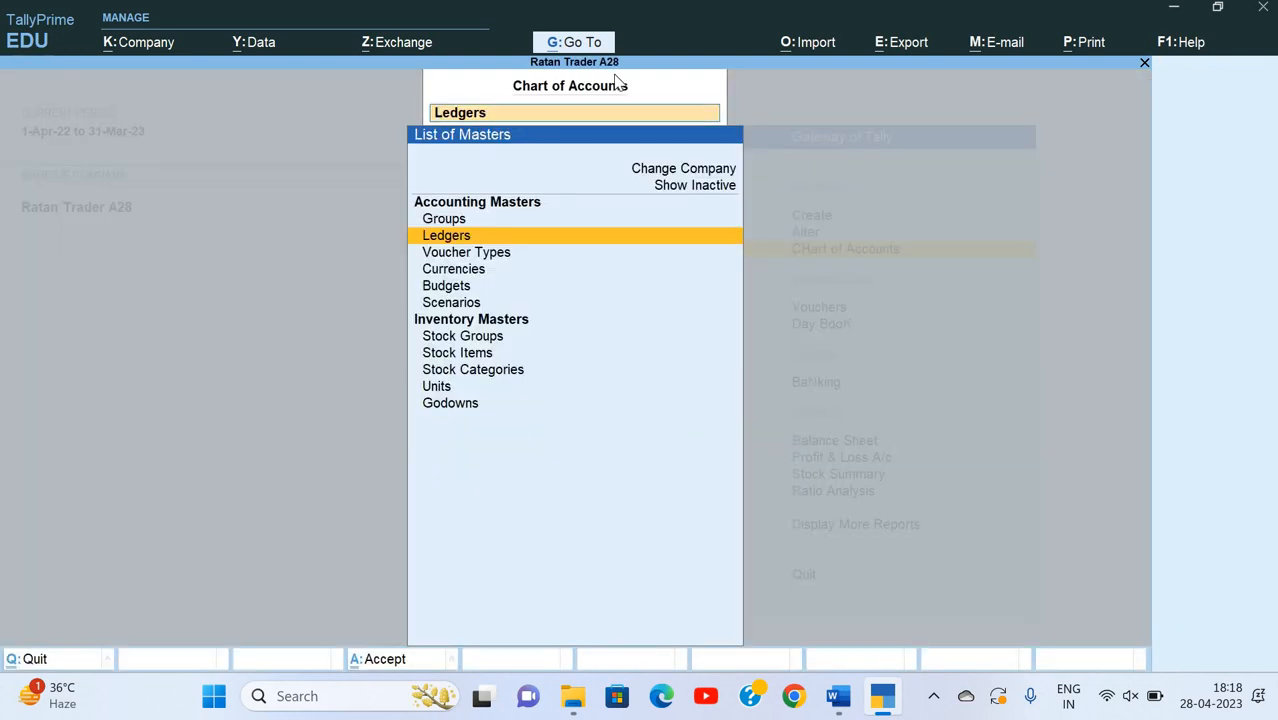
{"action": "key", "text": "Return"}
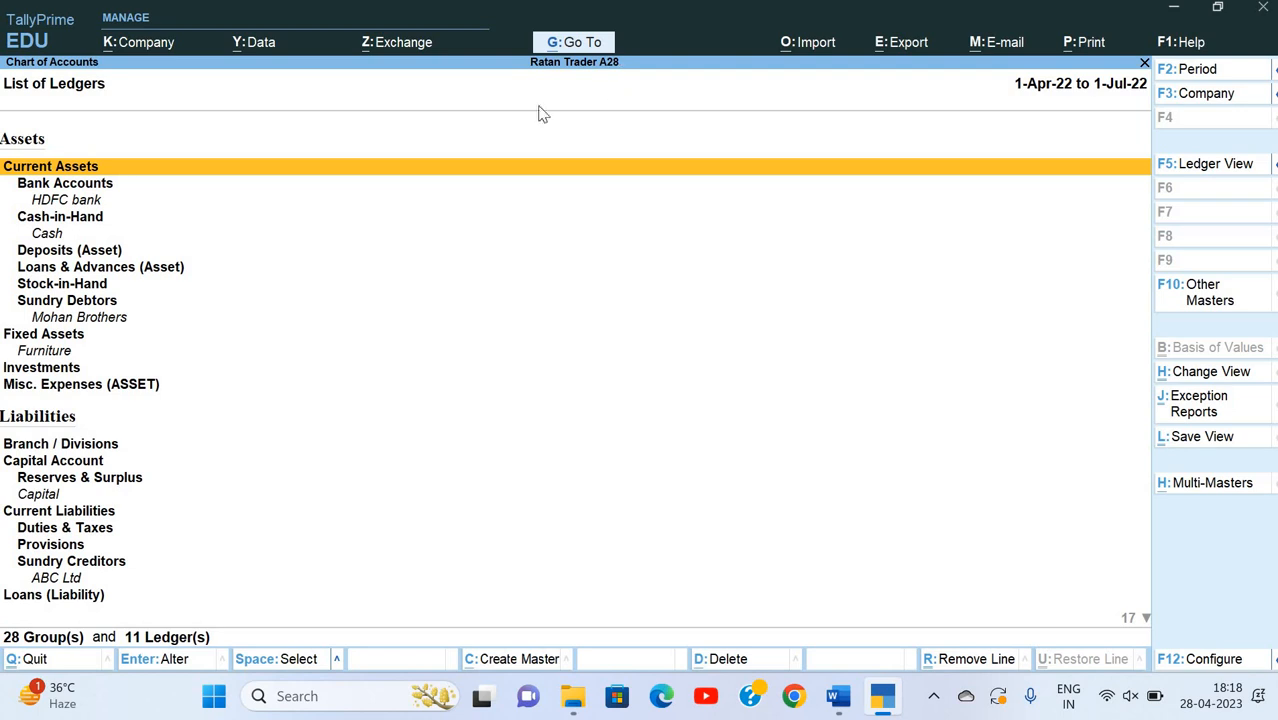
- Look through the list of ledgers and groups in the Chart of Accounts
{"action": "key", "text": "Down"}
{"action": "key", "text": "Down"}
{"action": "key", "text": "Down"}
{"action": "key", "text": "Down"}
{"action": "key", "text": "Down"}
{"action": "key", "text": "Down"}
{"action": "key", "text": "Down"}
{"action": "key", "text": "Down"}
{"action": "key", "text": "Down"}
{"action": "key", "text": "Down"}
{"action": "key", "text": "Down"}
{"action": "key", "text": "Down"}
{"action": "key", "text": "Down"}
{"action": "key", "text": "Down"}
{"action": "key", "text": "Down"}
{"action": "key", "text": "Down"}
{"action": "key", "text": "Down"}
{"action": "key", "text": "Down"}
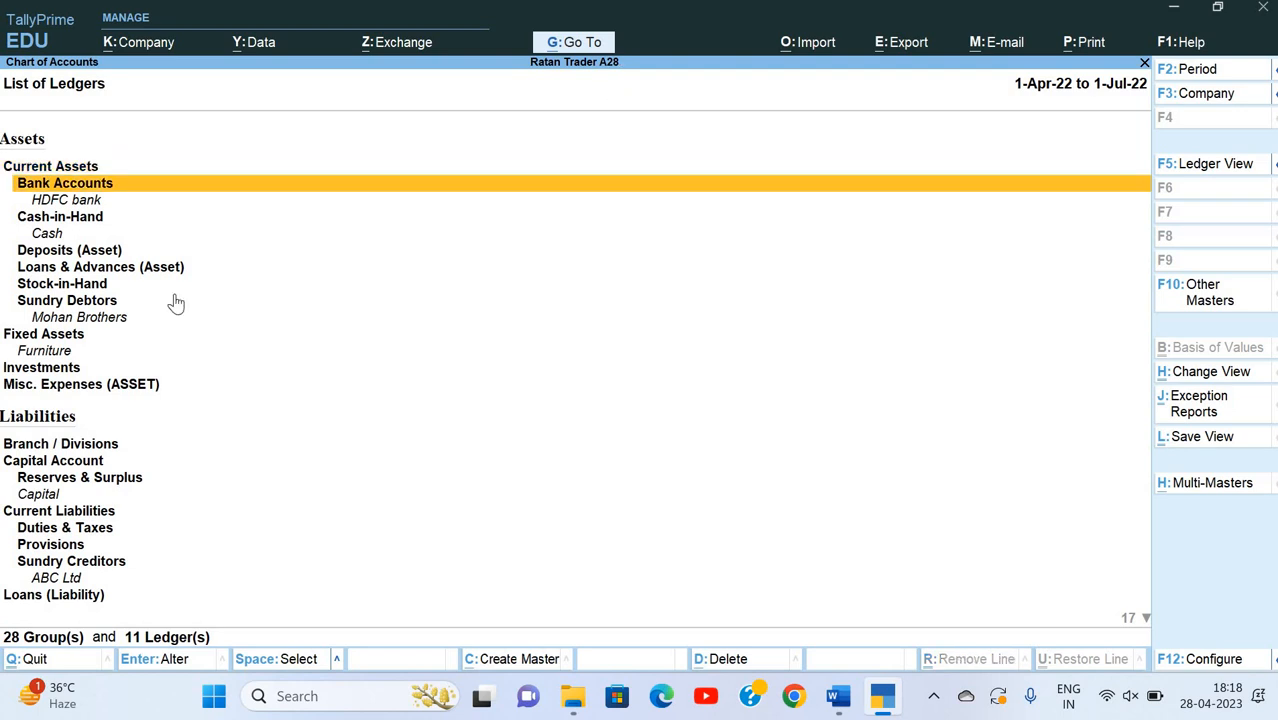
{"action": "key", "text": "Down"}
{"action": "key", "text": "Down"}
{"action": "key", "text": "Down"}
{"action": "key", "text": "Down"}
{"action": "key", "text": "Down"}
{"action": "key", "text": "Down"}
{"action": "key", "text": "Down"}
{"action": "key", "text": "Down"}
{"action": "key", "text": "Down"}
{"action": "key", "text": "Down"}
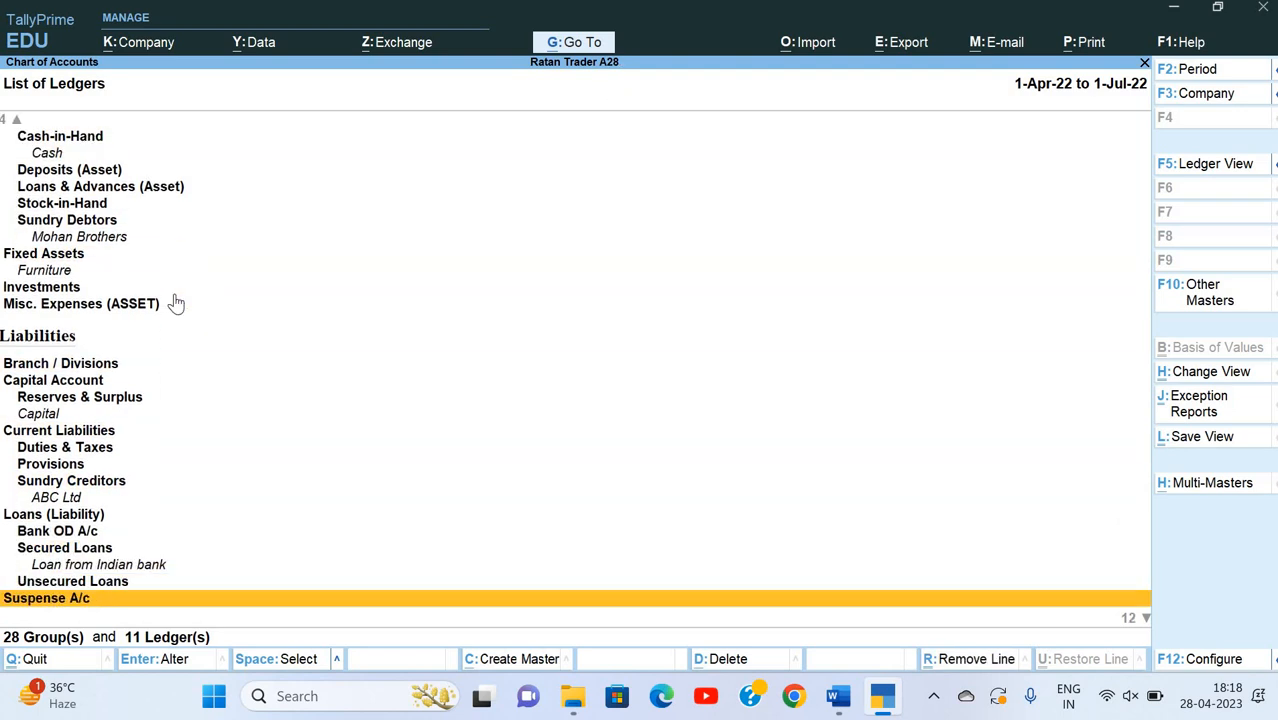
{"action": "key", "text": "Up"}
{"action": "key", "text": "Up"}
{"action": "key", "text": "Up"}
{"action": "key", "text": "Up"}
{"action": "key", "text": "Up"}
{"action": "key", "text": "Up"}
{"action": "key", "text": "Up"}
{"action": "key", "text": "Up"}
{"action": "key", "text": "Up"}
{"action": "key", "text": "Up"}
{"action": "key", "text": "Up"}
{"action": "key", "text": "Up"}
{"action": "key", "text": "Up"}
{"action": "key", "text": "Up"}
{"action": "key", "text": "Up"}
{"action": "key", "text": "Up"}
{"action": "key", "text": "Up"}
{"action": "key", "text": "Up"}
{"action": "key", "text": "Up"}
{"action": "key", "text": "Up"}
{"action": "key", "text": "Up"}
{"action": "key", "text": "Up"}
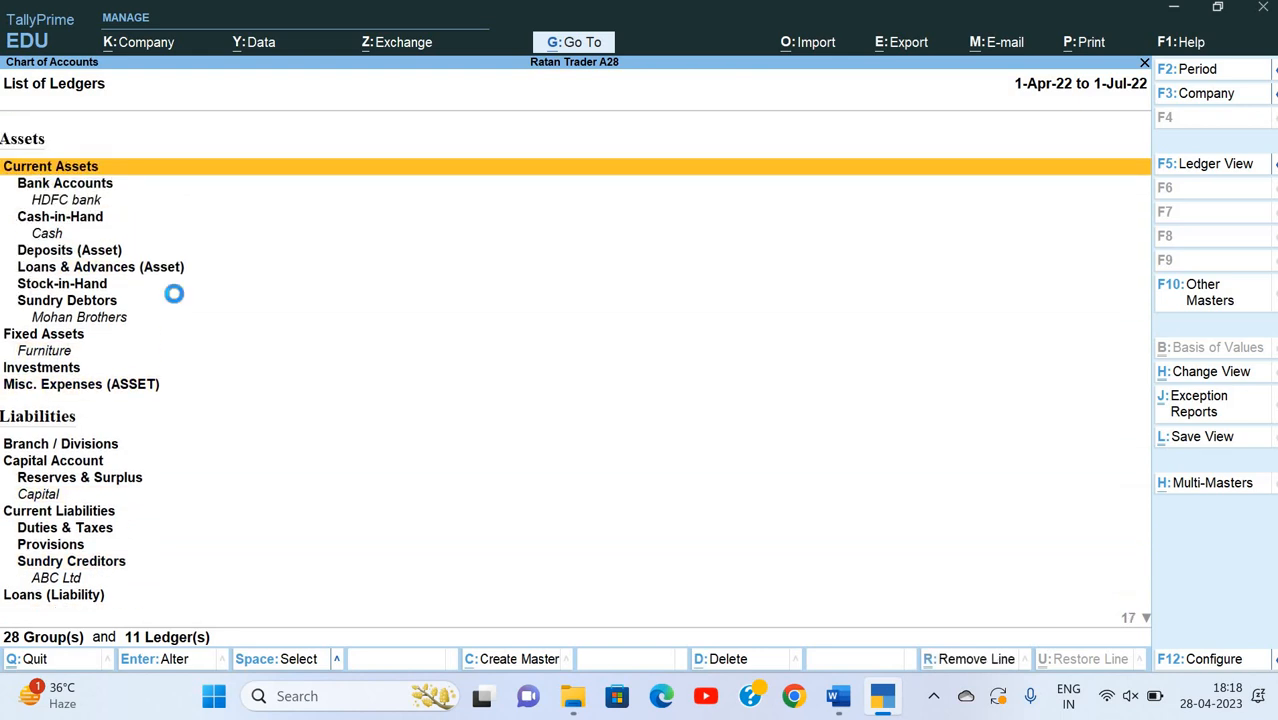
- Examine the master types offered in the export configuration of the current ledger list, leaving the type unchanged
{"action": "key", "text": "ctrl+e"}
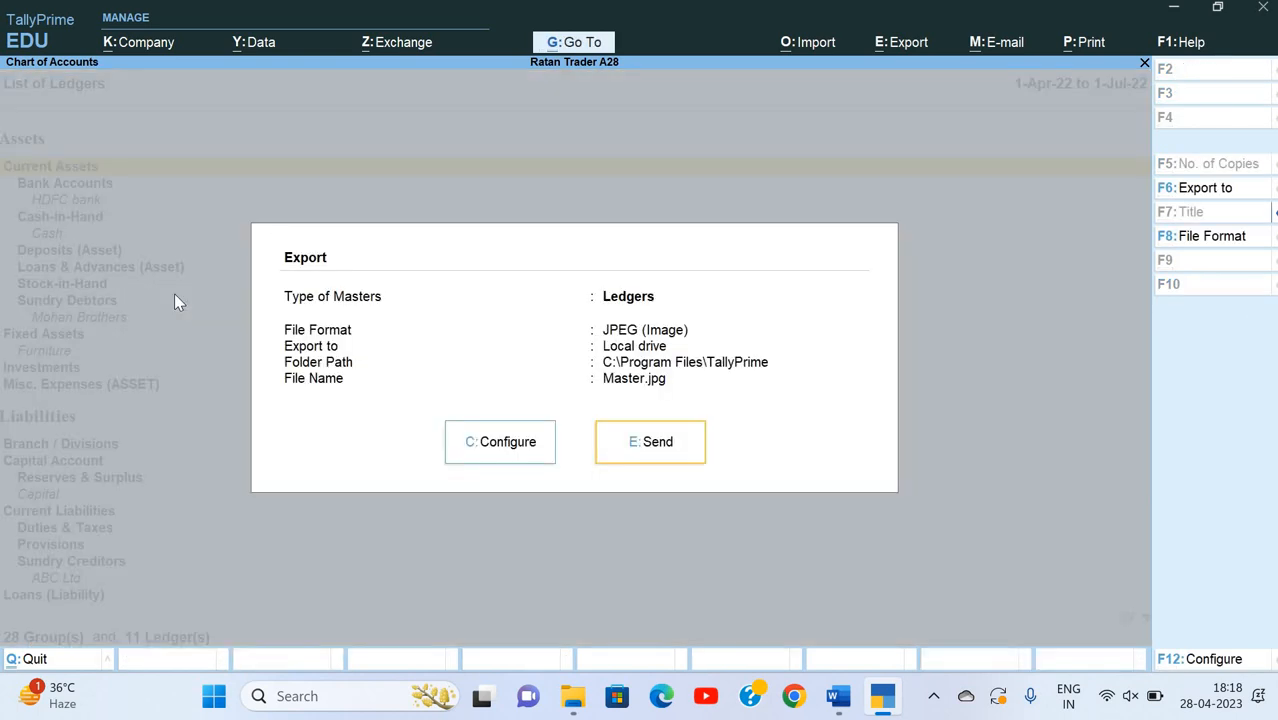
{"action": "key", "text": "c"}
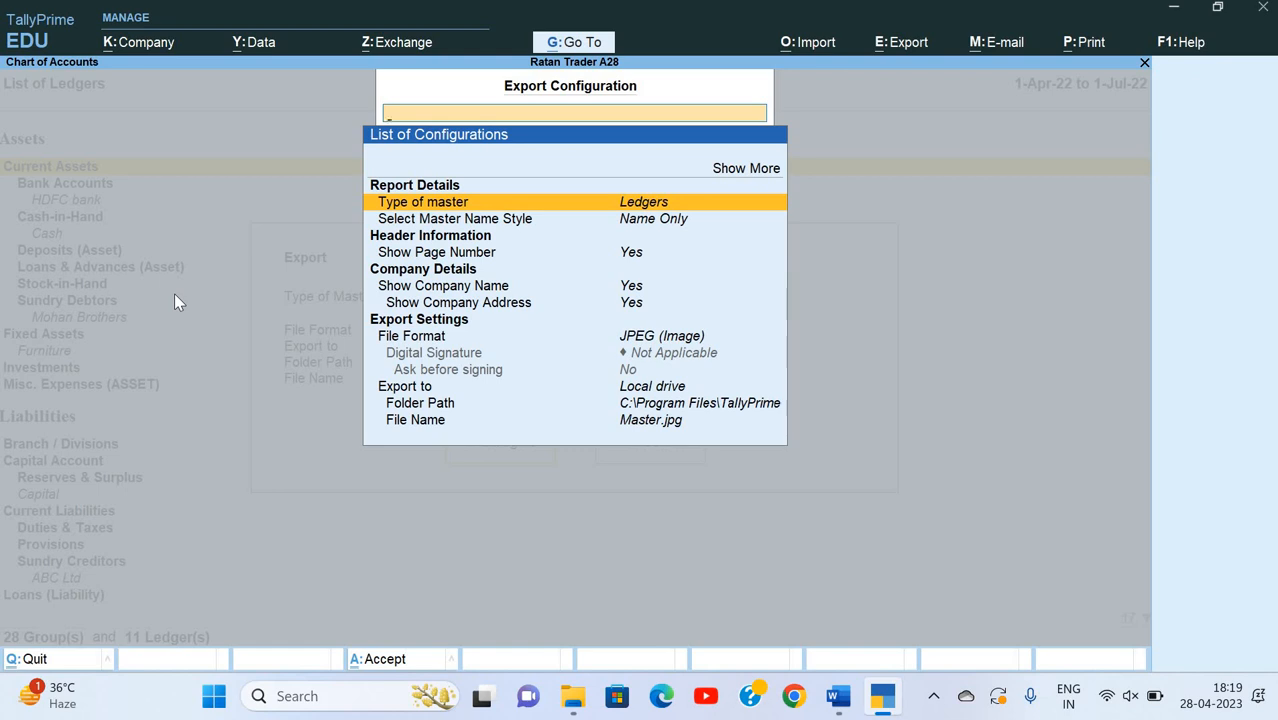
{"action": "key", "text": "Return"}
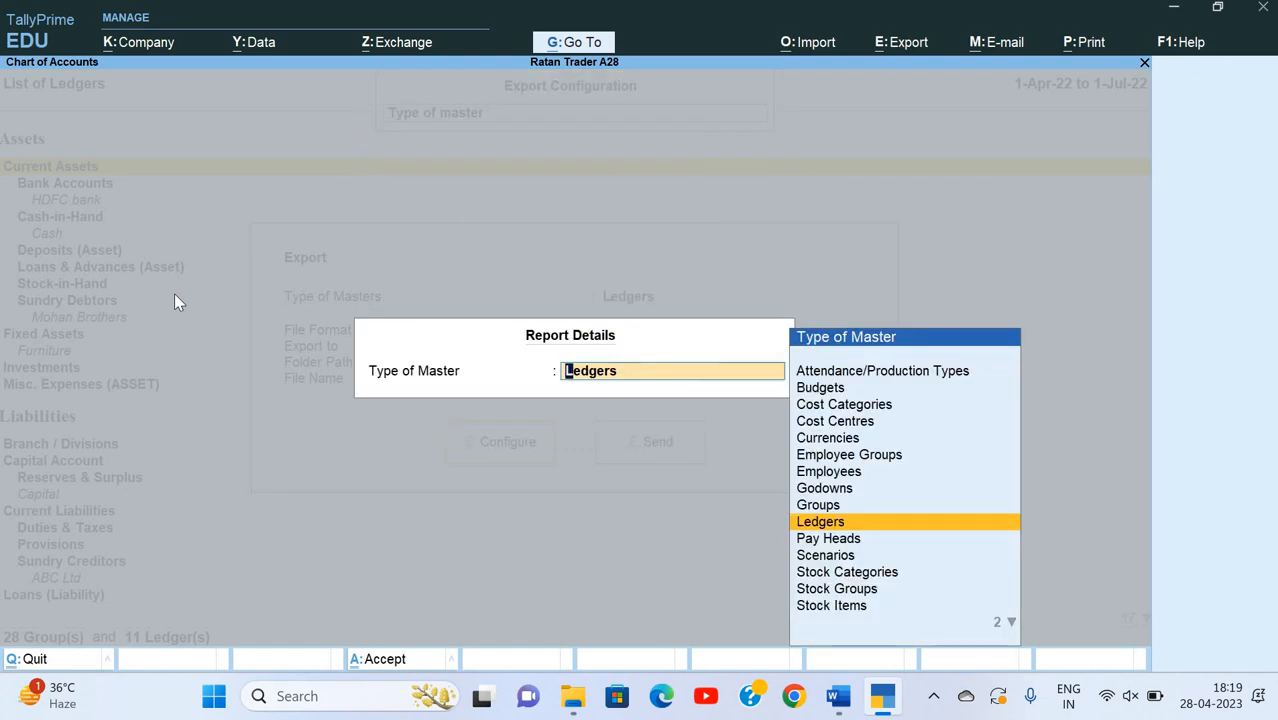
{"action": "key", "text": "Up"}
{"action": "key", "text": "Up"}
{"action": "key", "text": "Up"}
{"action": "key", "text": "Up"}
{"action": "key", "text": "Up"}
{"action": "key", "text": "Up"}
{"action": "key", "text": "Up"}
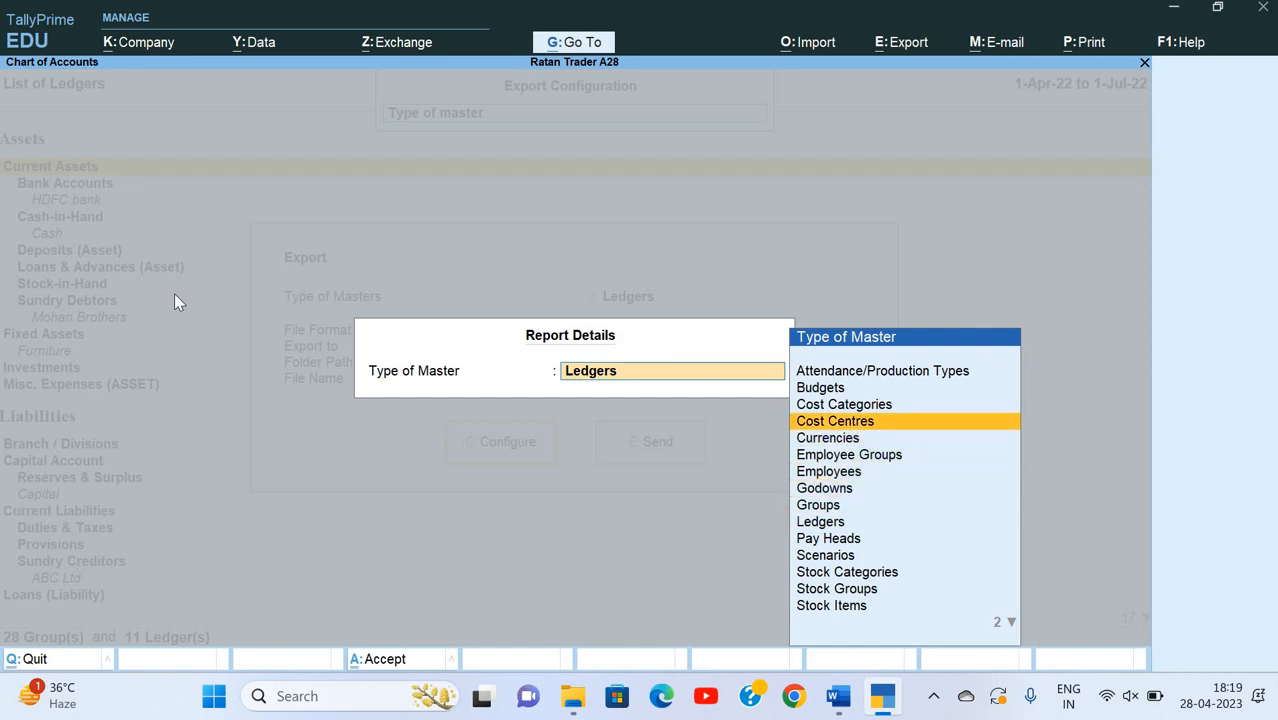
{"action": "key", "text": "Down"}
{"action": "key", "text": "Down"}
{"action": "key", "text": "Down"}
{"action": "key", "text": "Down"}
{"action": "key", "text": "Down"}
{"action": "key", "text": "Down"}
{"action": "key", "text": "Down"}
{"action": "key", "text": "Down"}
{"action": "key", "text": "Down"}
{"action": "key", "text": "Down"}
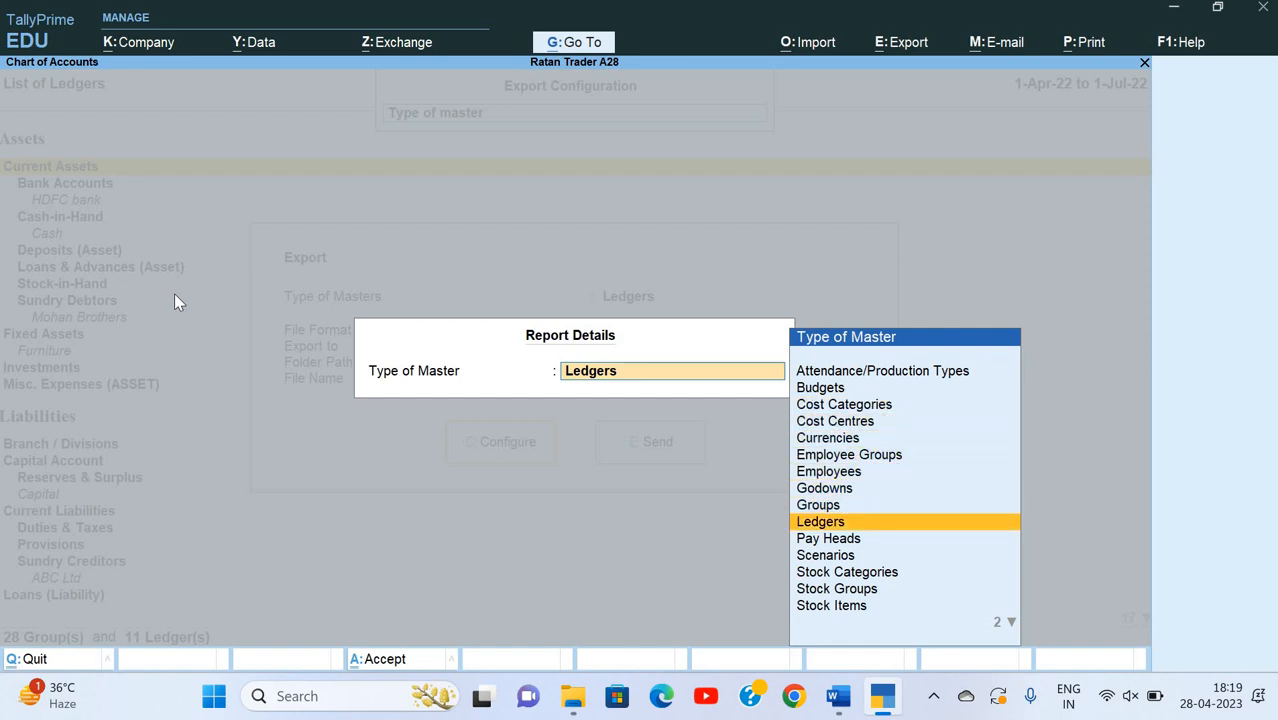
{"action": "key", "text": "Up"}
{"action": "key", "text": "Up"}
{"action": "key", "text": "Down"}
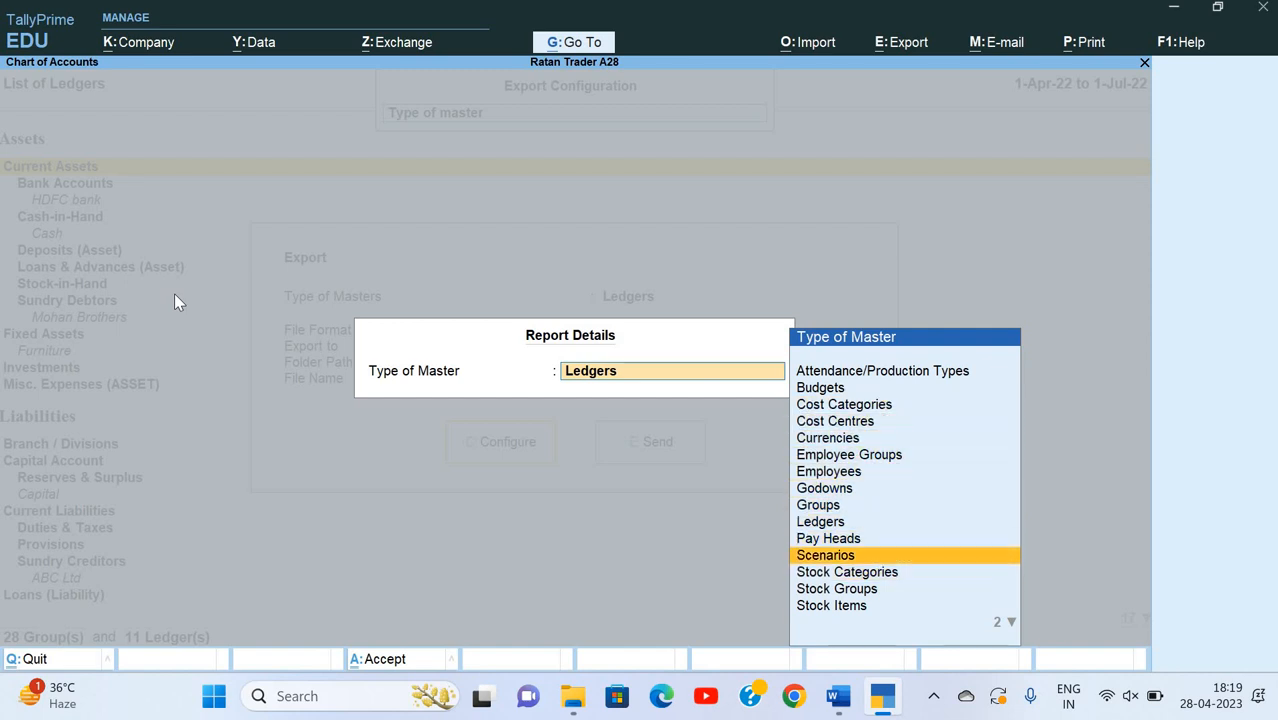
{"action": "key", "text": "Up"}
{"action": "key", "text": "Up"}
{"action": "key", "text": "Down"}
{"action": "key", "text": "Down"}
{"action": "key", "text": "Down"}
{"action": "key", "text": "Down"}
{"action": "key", "text": "Down"}
{"action": "key", "text": "Down"}
{"action": "key", "text": "Down"}
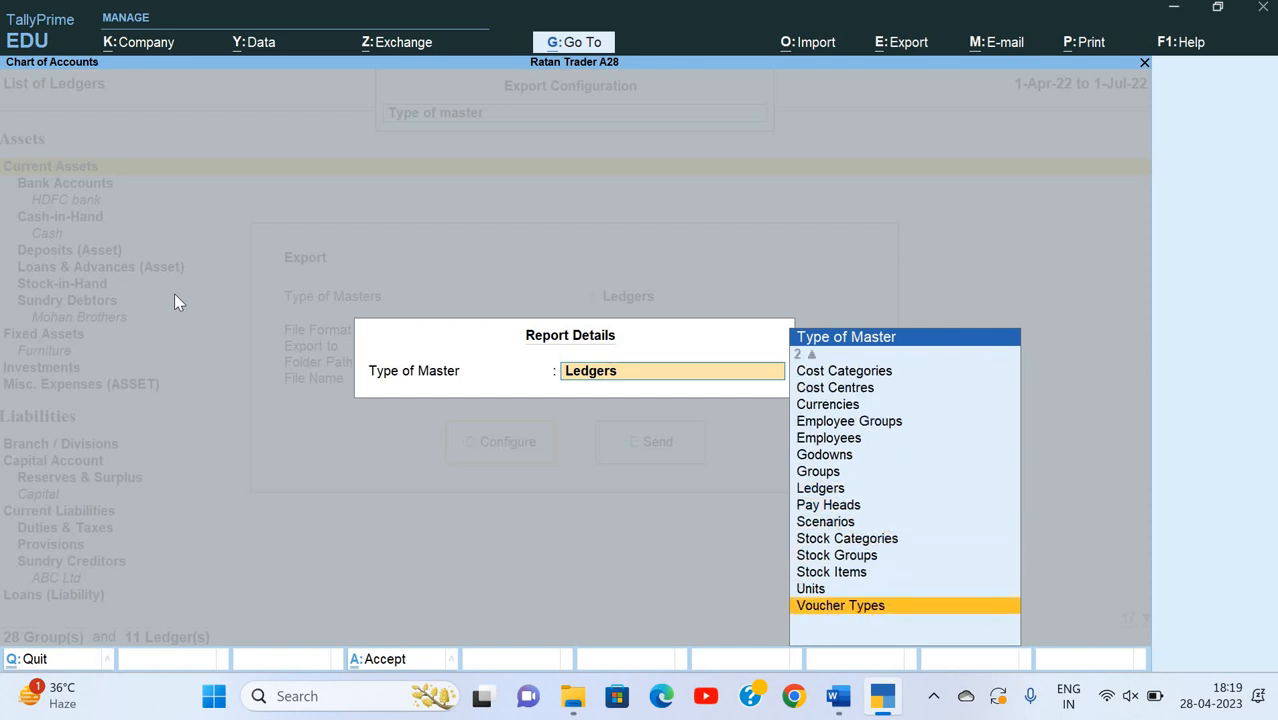
{"action": "key", "text": "Up"}
{"action": "key", "text": "Up"}
{"action": "key", "text": "Up"}
{"action": "key", "text": "Up"}
{"action": "key", "text": "Up"}
{"action": "key", "text": "Up"}
{"action": "key", "text": "Up"}
{"action": "key", "text": "Up"}
{"action": "key", "text": "Up"}
{"action": "key", "text": "Up"}
{"action": "key", "text": "Up"}
{"action": "key", "text": "Up"}
{"action": "key", "text": "Up"}
{"action": "key", "text": "Up"}
{"action": "key", "text": "Up"}
{"action": "key", "text": "Up"}
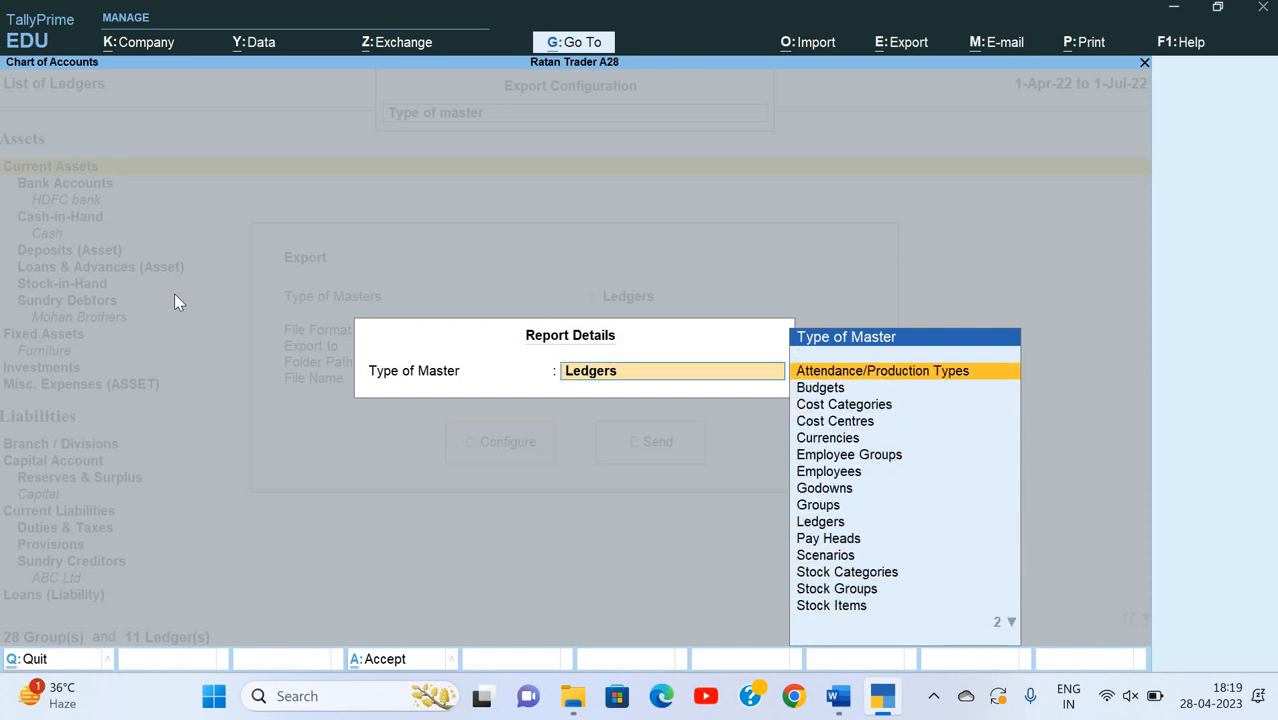
{"action": "key", "text": "Down"}
{"action": "key", "text": "Down"}
{"action": "key", "text": "Down"}
{"action": "key", "text": "Up"}
{"action": "key", "text": "Up"}
{"action": "key", "text": "Up"}
{"action": "key", "text": "Escape"}
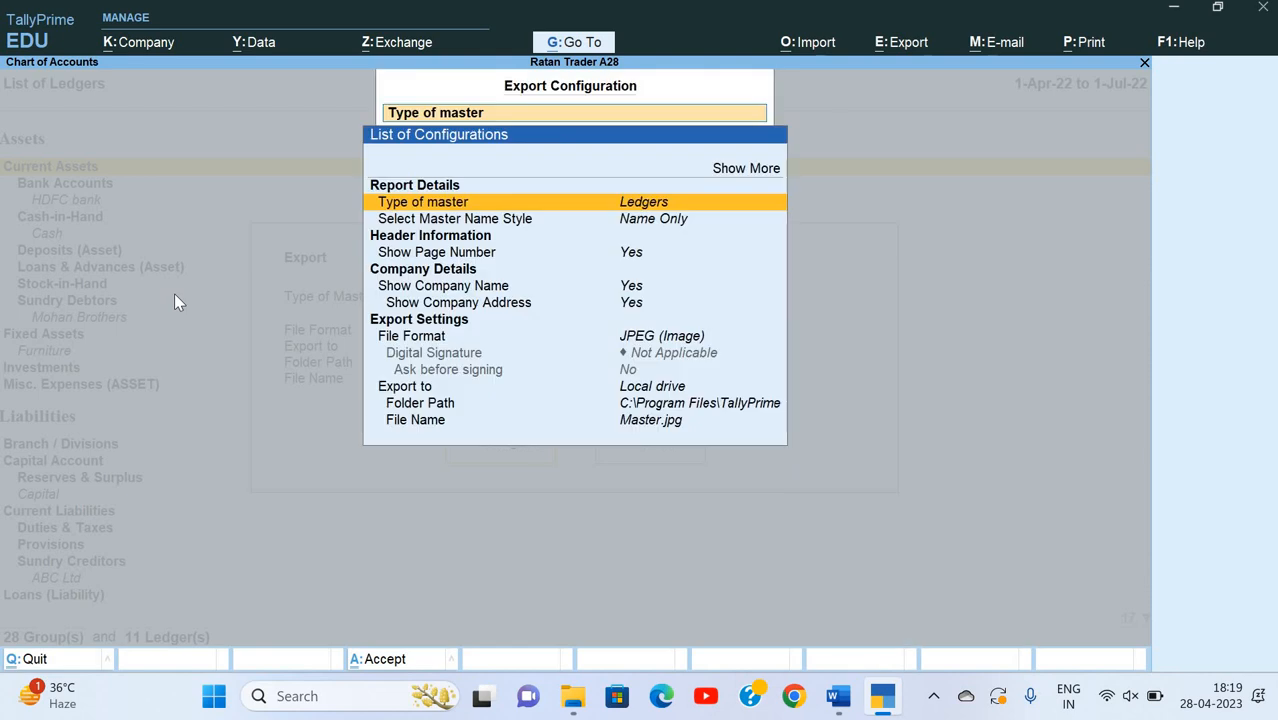
{"action": "key", "text": "Return"}
{"action": "key", "text": "Up"}
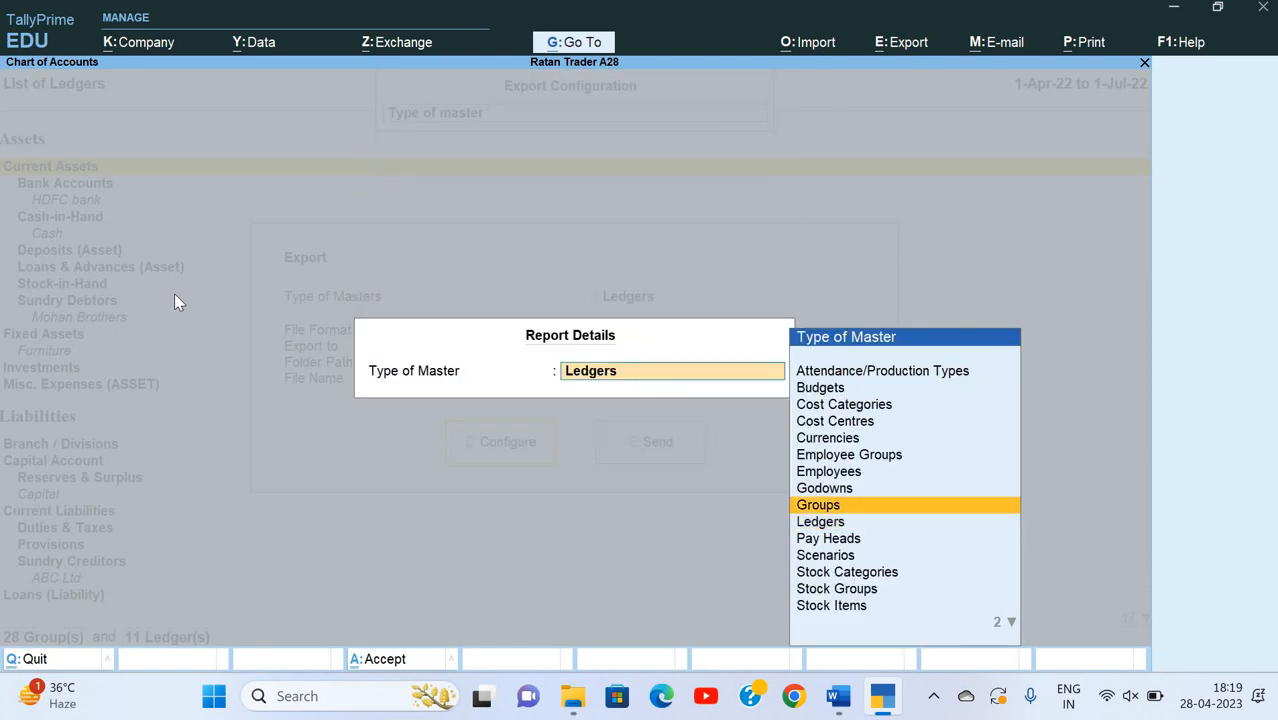
{"action": "key", "text": "Up"}
{"action": "key", "text": "Up"}
{"action": "key", "text": "Up"}
{"action": "key", "text": "Up"}
{"action": "key", "text": "Up"}
{"action": "key", "text": "Up"}
{"action": "key", "text": "Up"}
{"action": "key", "text": "Up"}
{"action": "key", "text": "Down"}
{"action": "key", "text": "Down"}
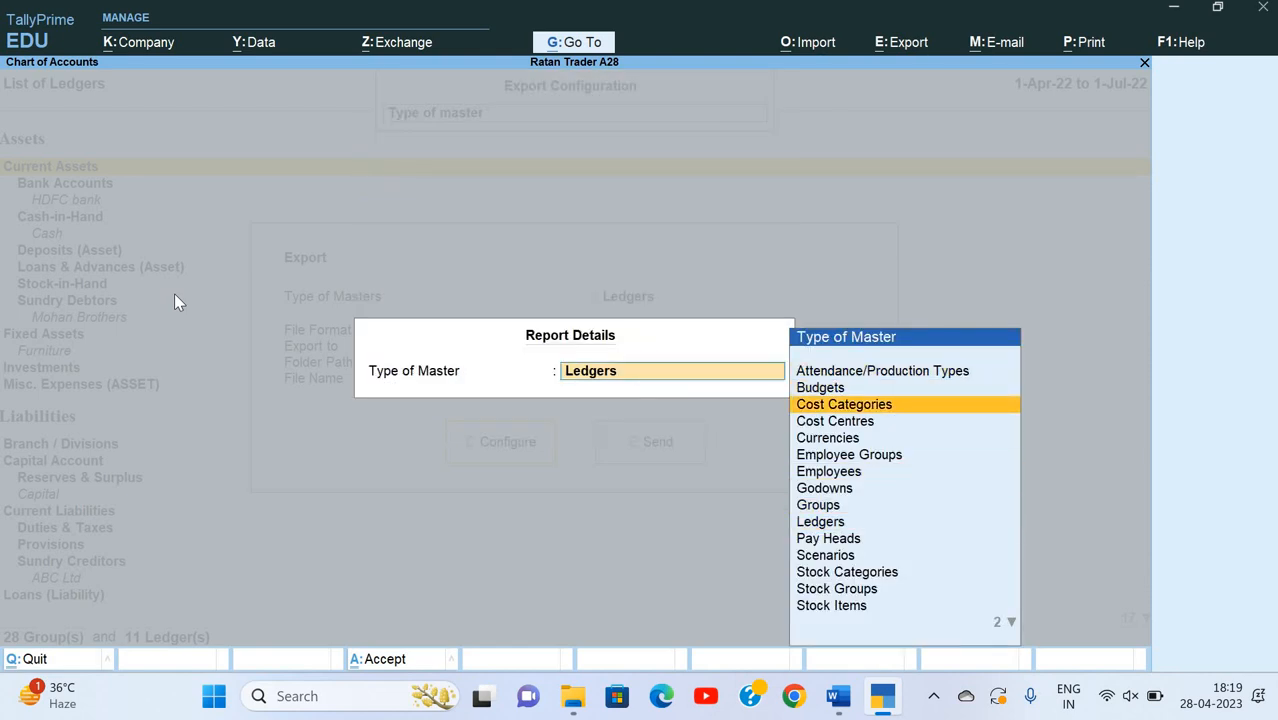
{"action": "key", "text": "Down"}
{"action": "key", "text": "Down"}
{"action": "key", "text": "Down"}
{"action": "key", "text": "Down"}
{"action": "key", "text": "Down"}
{"action": "key", "text": "Down"}
{"action": "key", "text": "Down"}
{"action": "key", "text": "Down"}
{"action": "key", "text": "Down"}
{"action": "key", "text": "Down"}
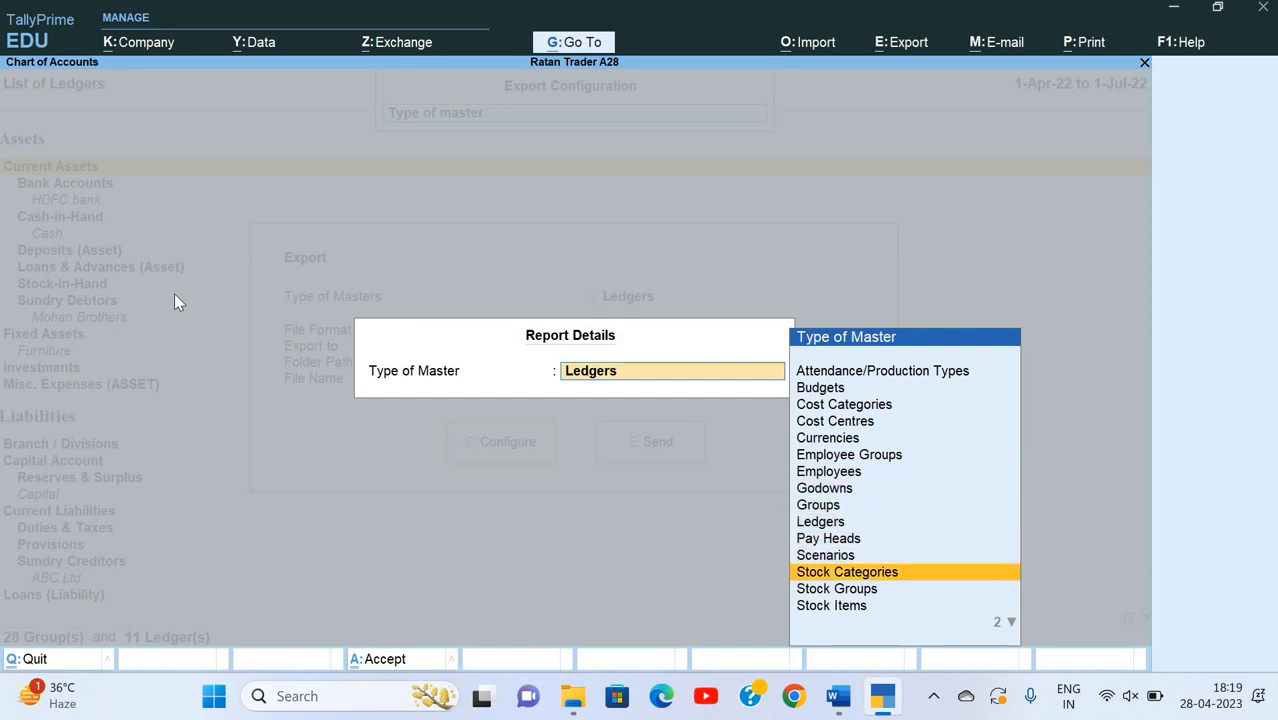
{"action": "key", "text": "Down"}
{"action": "key", "text": "Down"}
{"action": "key", "text": "Down"}
{"action": "key", "text": "Down"}
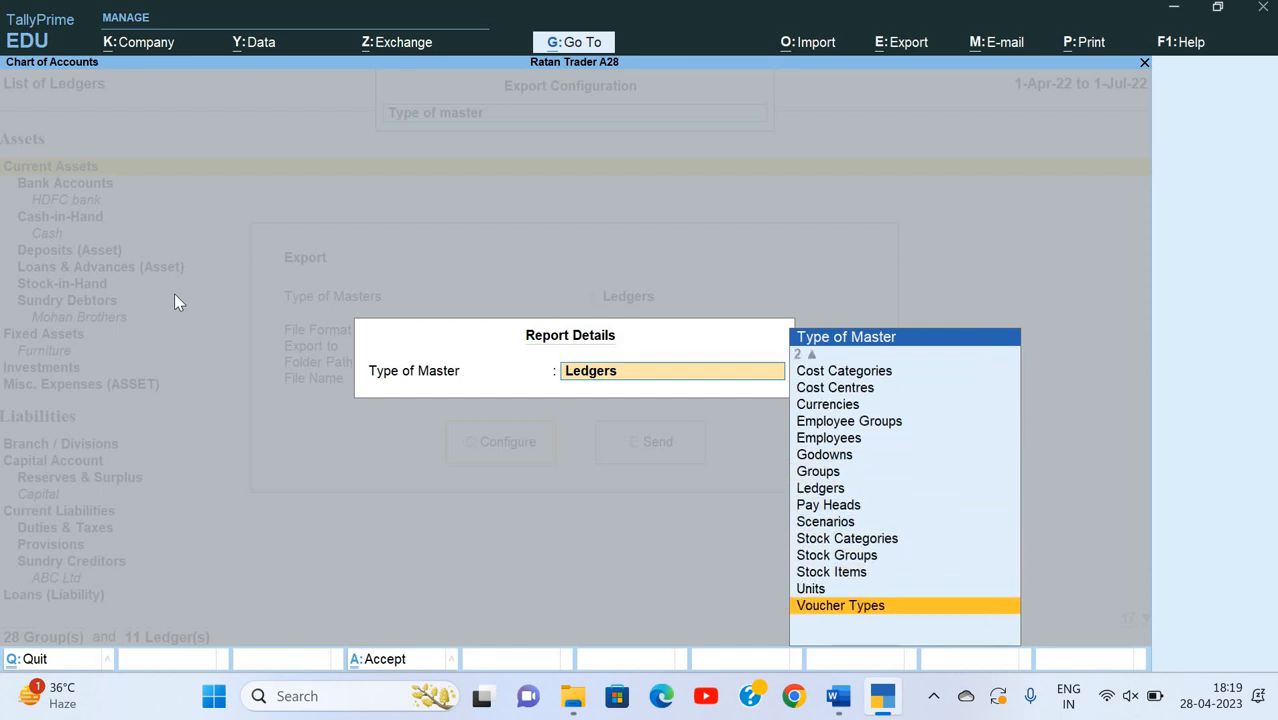
{"action": "key", "text": "Down"}
{"action": "key", "text": "Escape"}
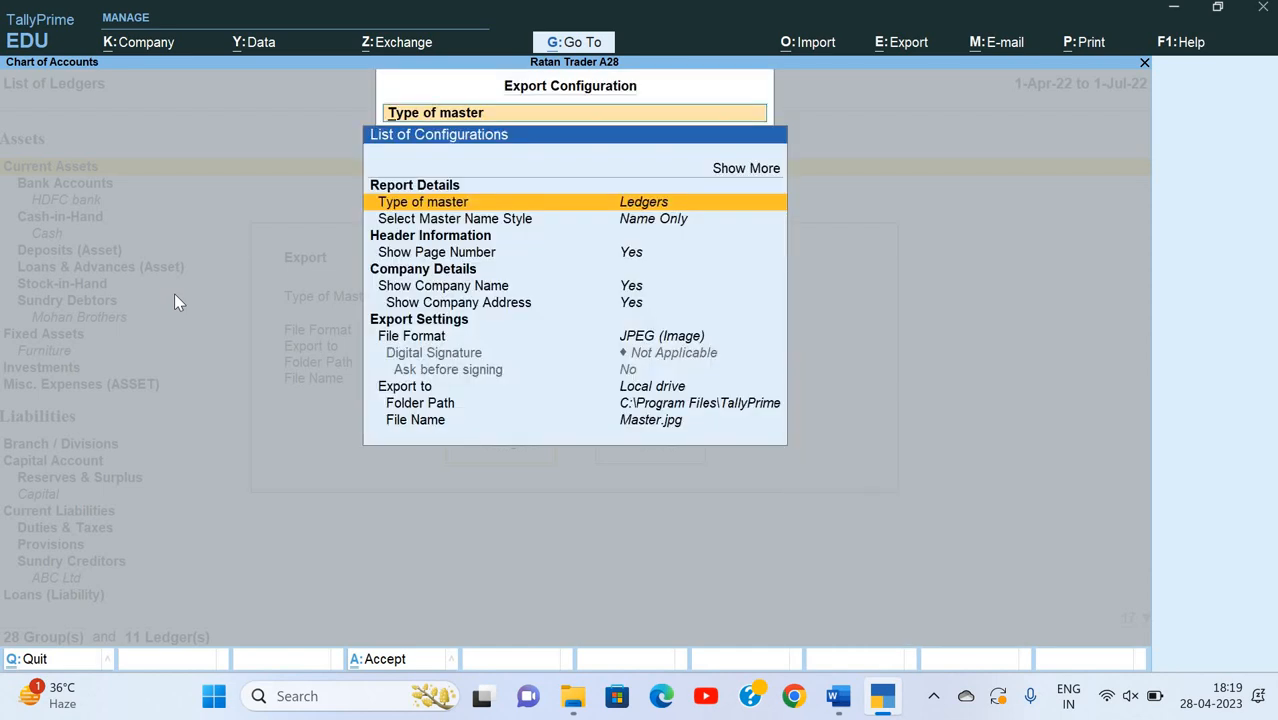
{"action": "key", "text": "Escape"}
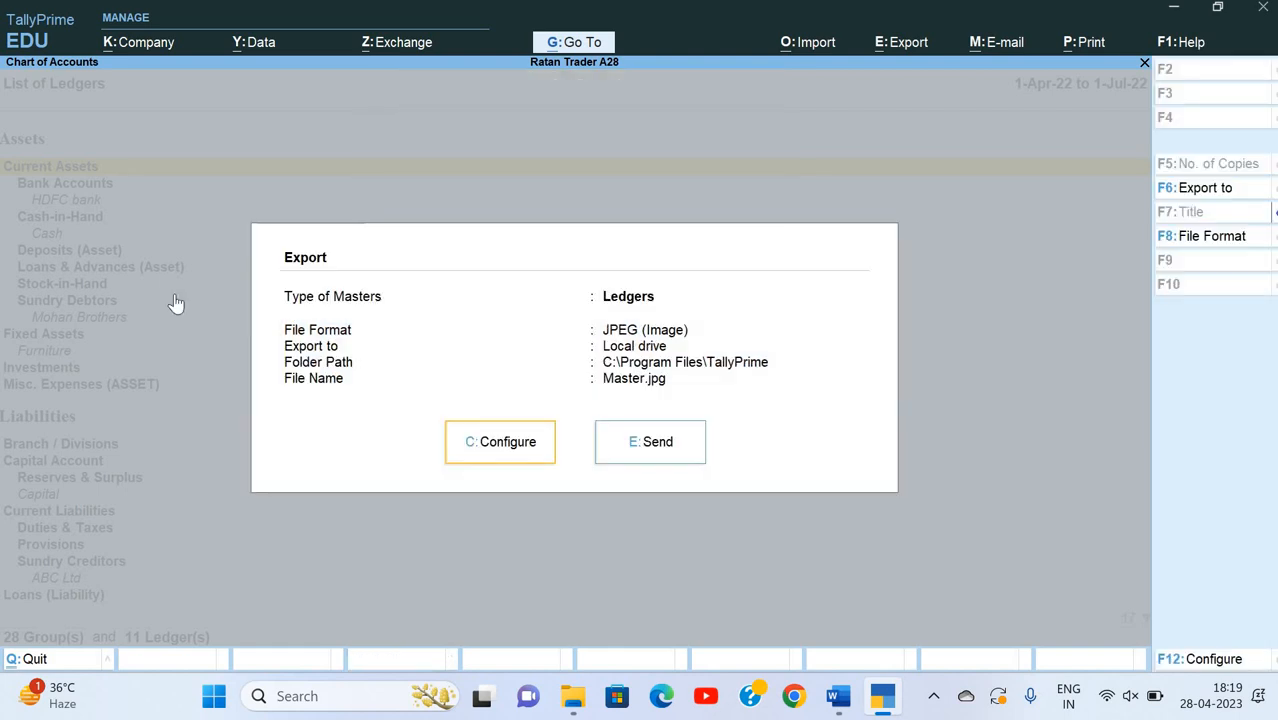
{"action": "key", "text": "Escape"}
{"action": "key", "text": "alt+e"}
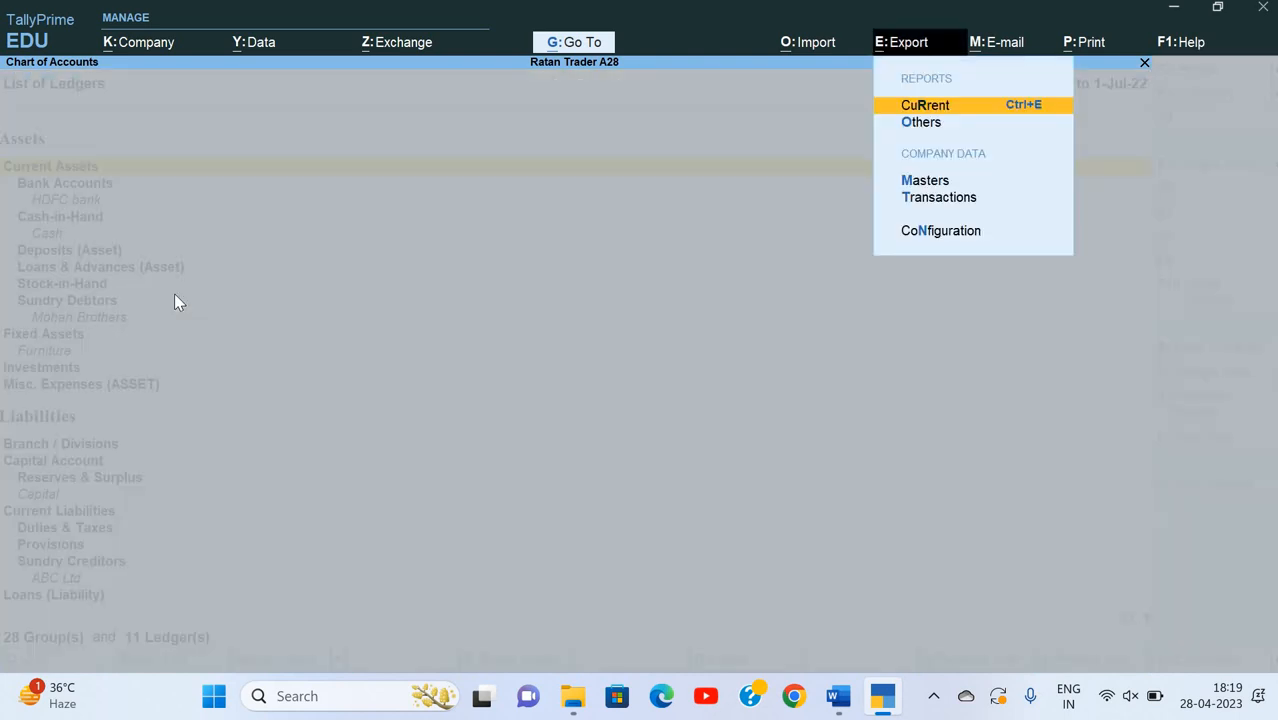
{"action": "key", "text": "Down"}
{"action": "key", "text": "Down"}
{"action": "key", "text": "Down"}
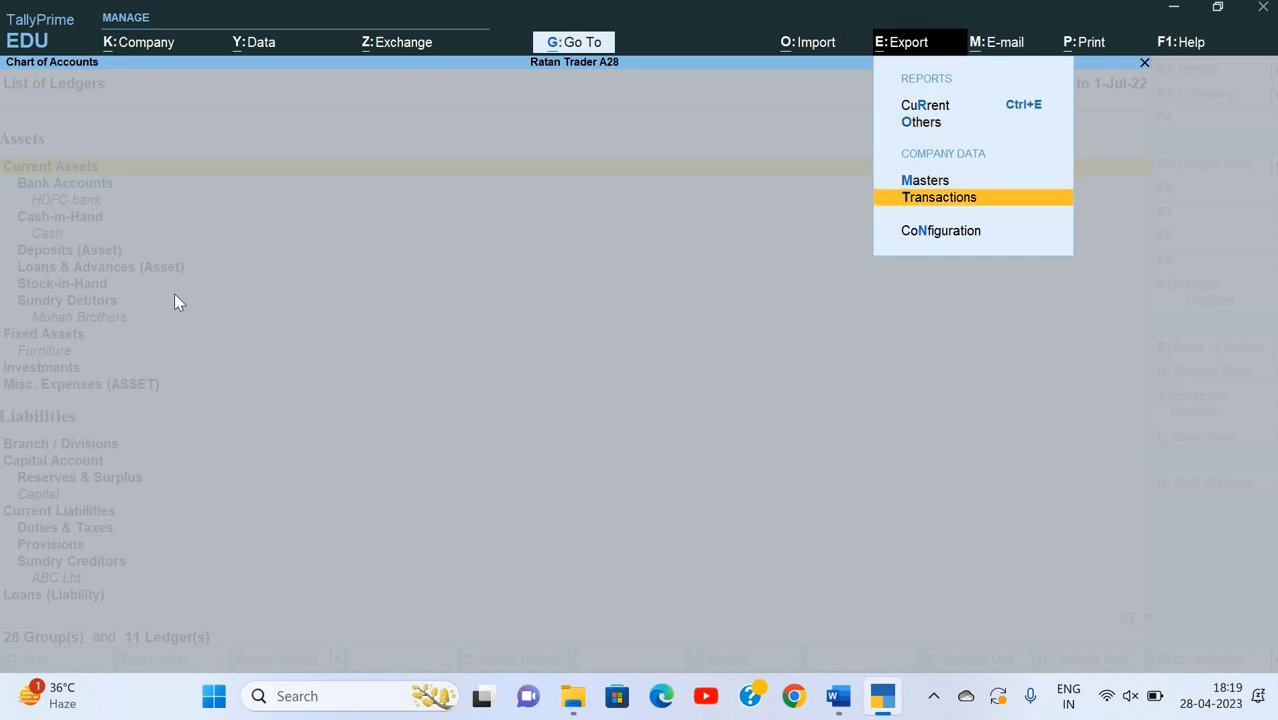
{"action": "key", "text": "Up"}
{"action": "key", "text": "Up"}
{"action": "key", "text": "Up"}
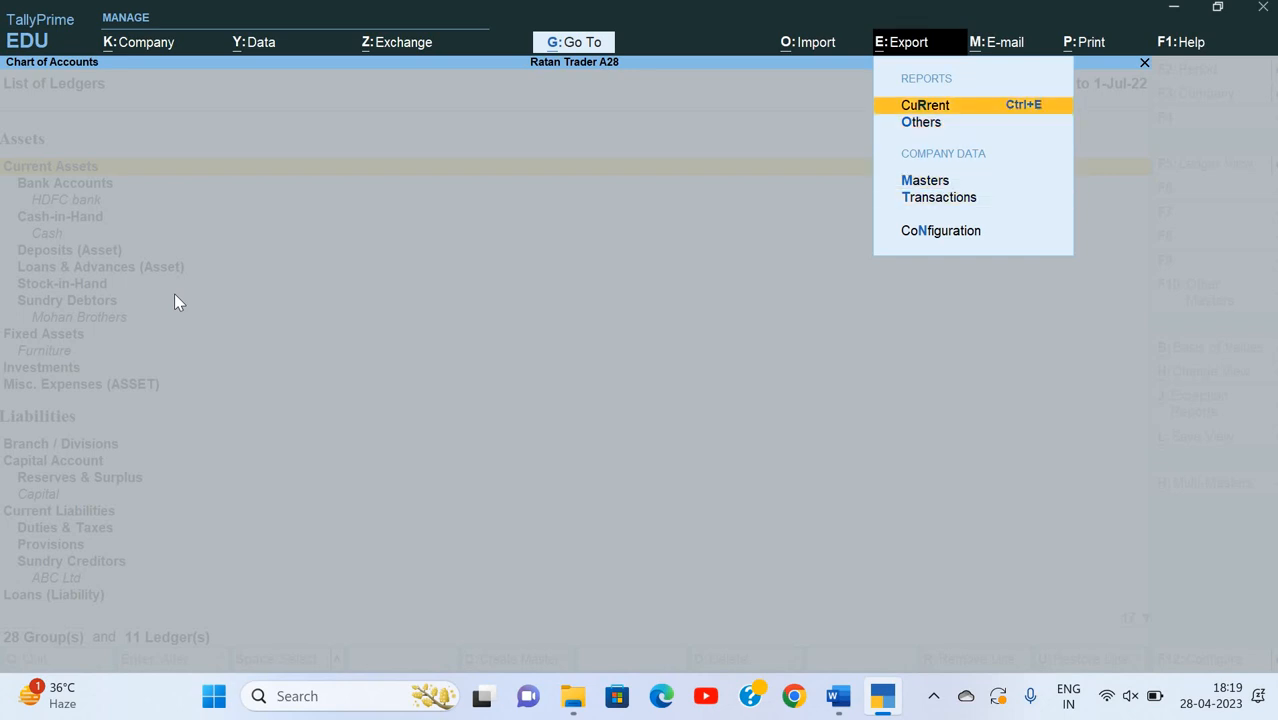
{"action": "key", "text": "Return"}
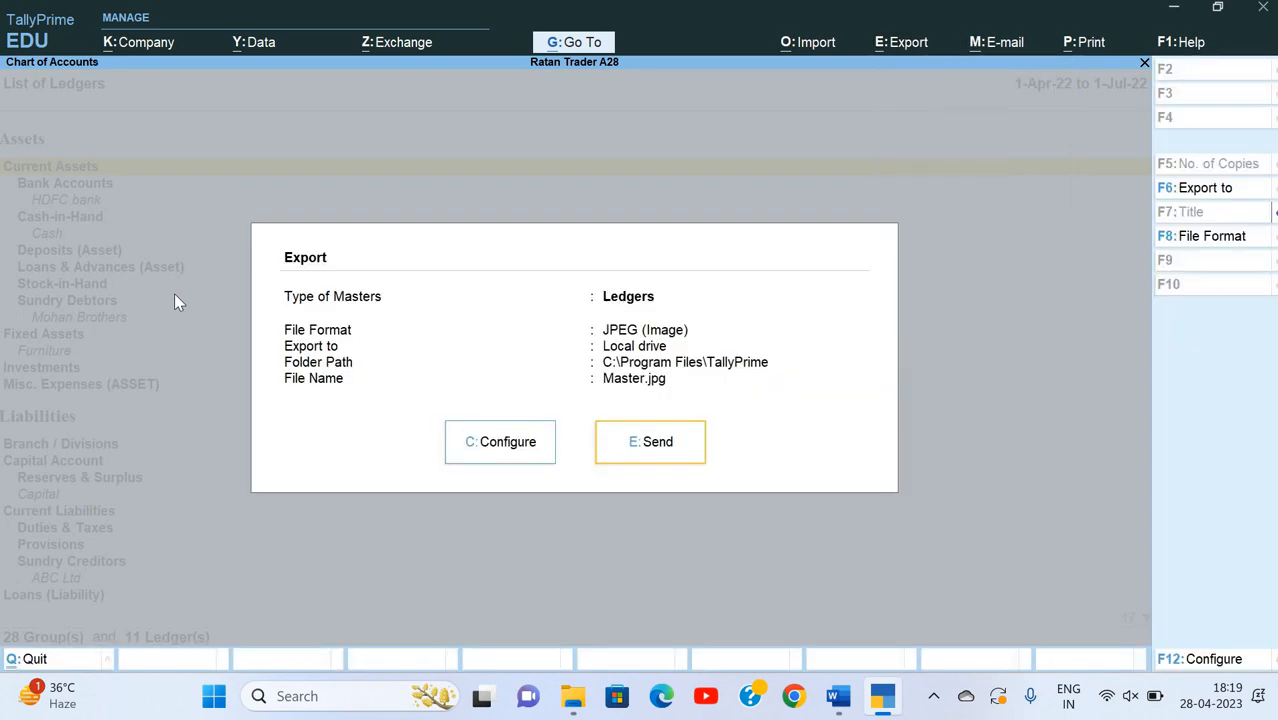
{"action": "key", "text": "Left"}
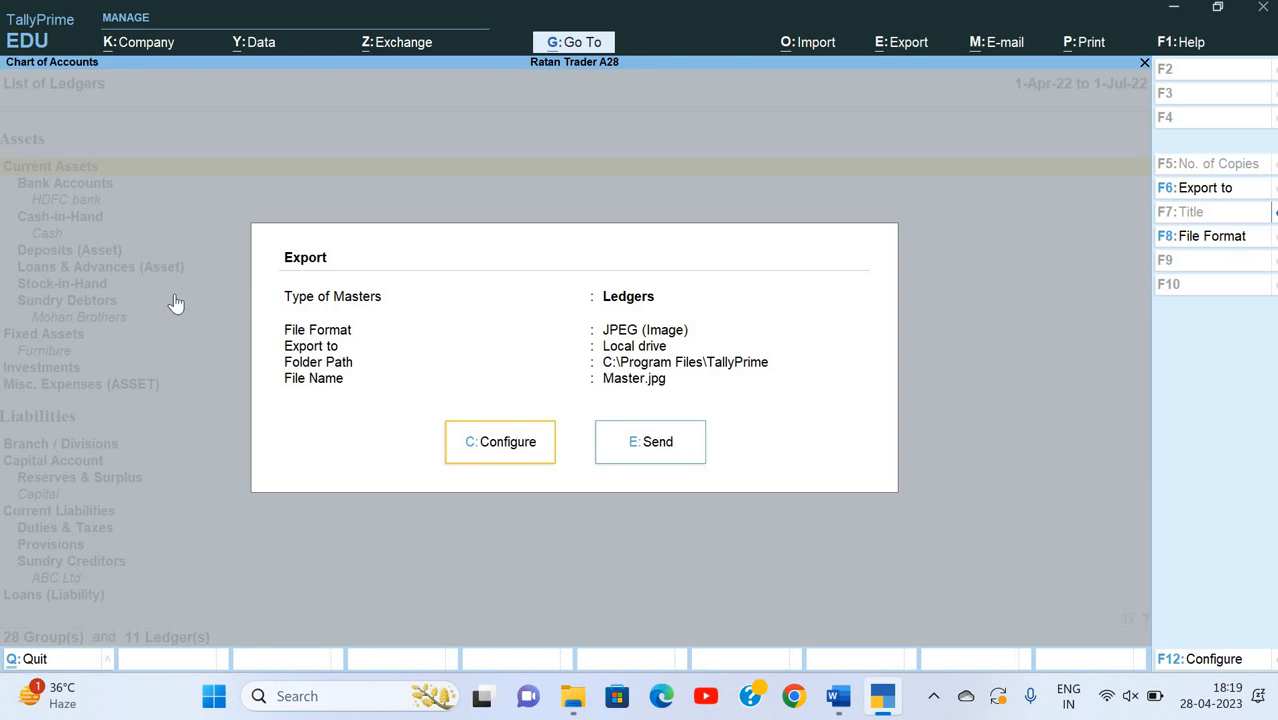
{"action": "key", "text": "Escape"}
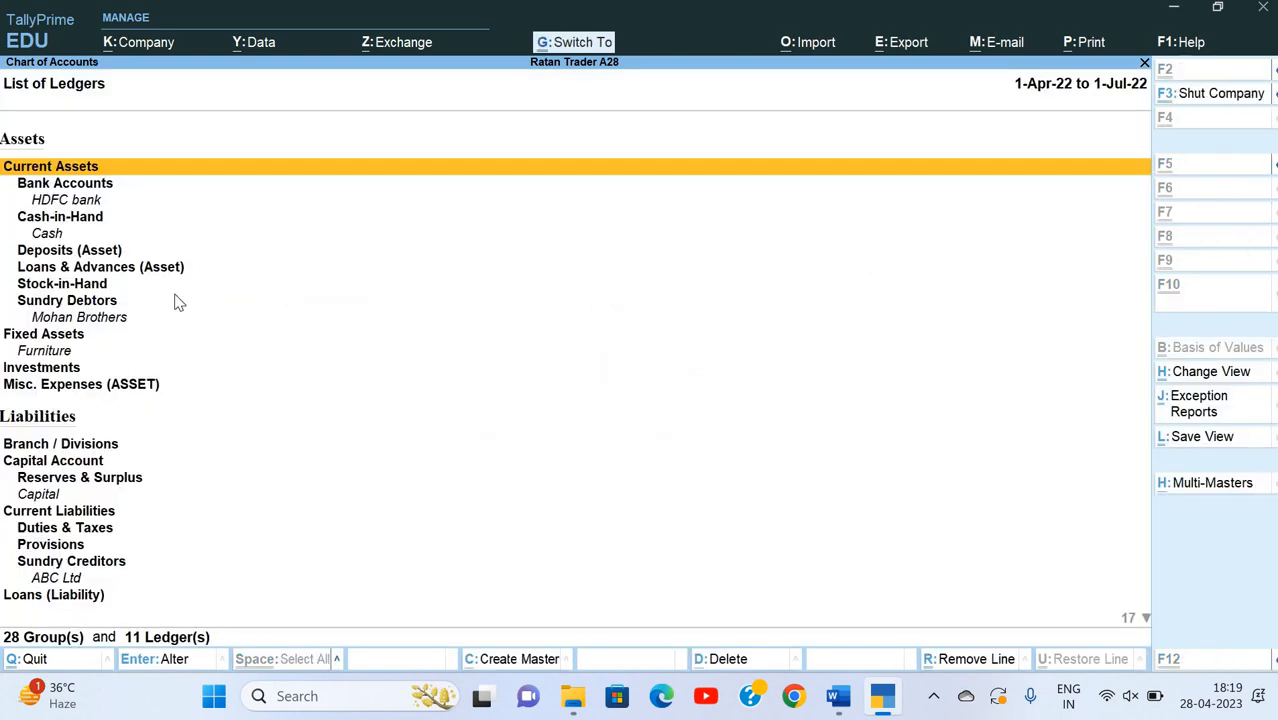
{"action": "key", "text": "ctrl+q"}
{"action": "key", "text": "Down"}
{"action": "key", "text": "Down"}
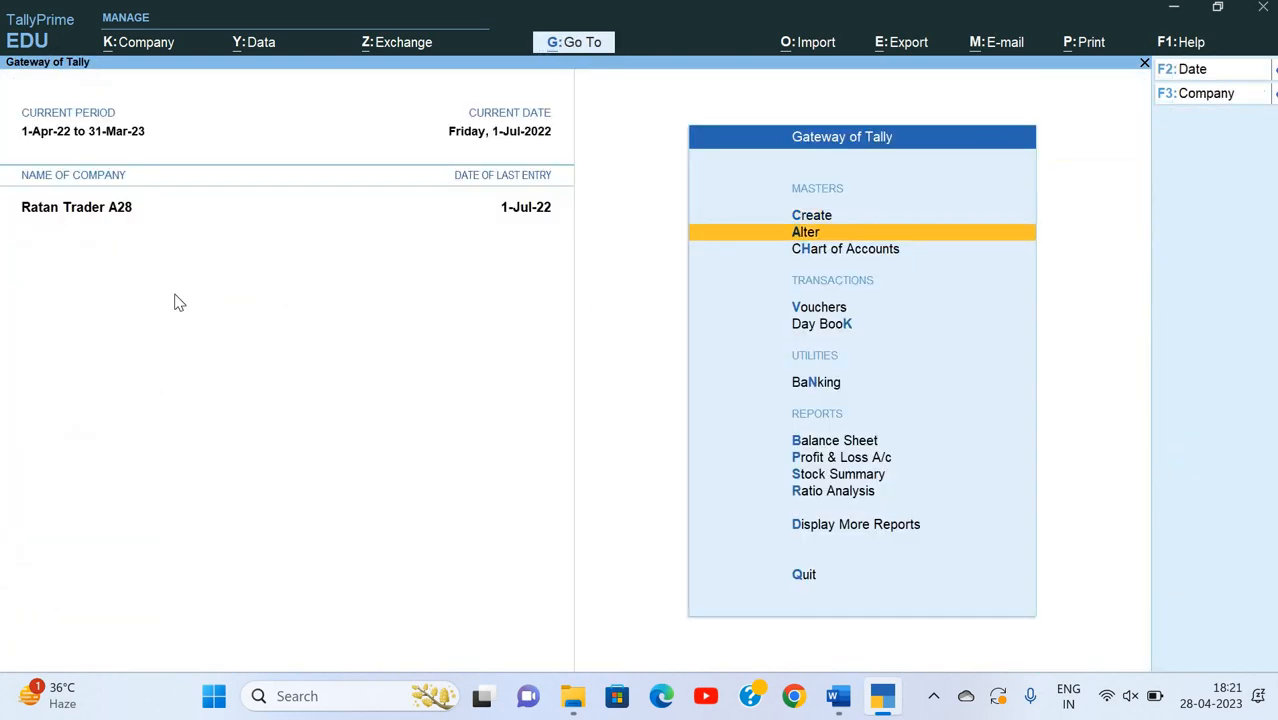
{"action": "key", "text": "Return"}
{"action": "key", "text": "Return"}
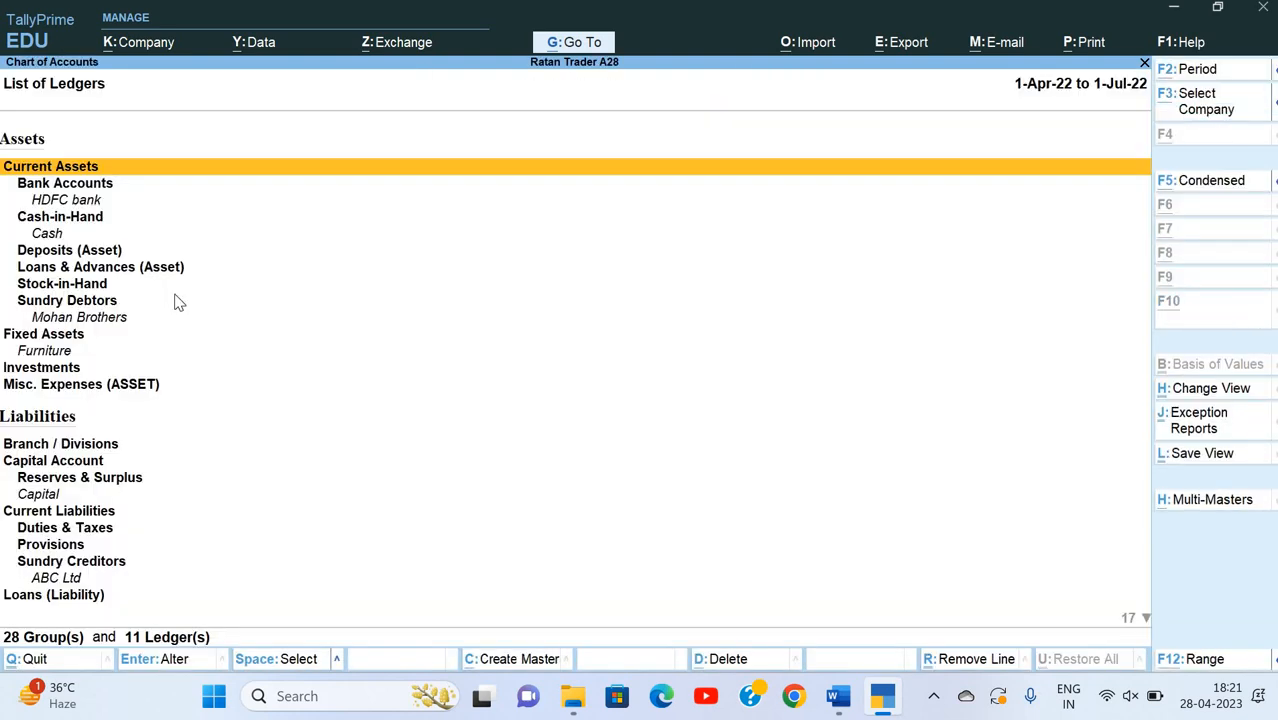
- Start a masters export of the company data and open its export configuration
{"action": "key", "text": "alt+e"}
{"action": "key", "text": "Down"}
{"action": "key", "text": "Down"}
{"action": "key", "text": "Down"}
{"action": "key", "text": "Up"}
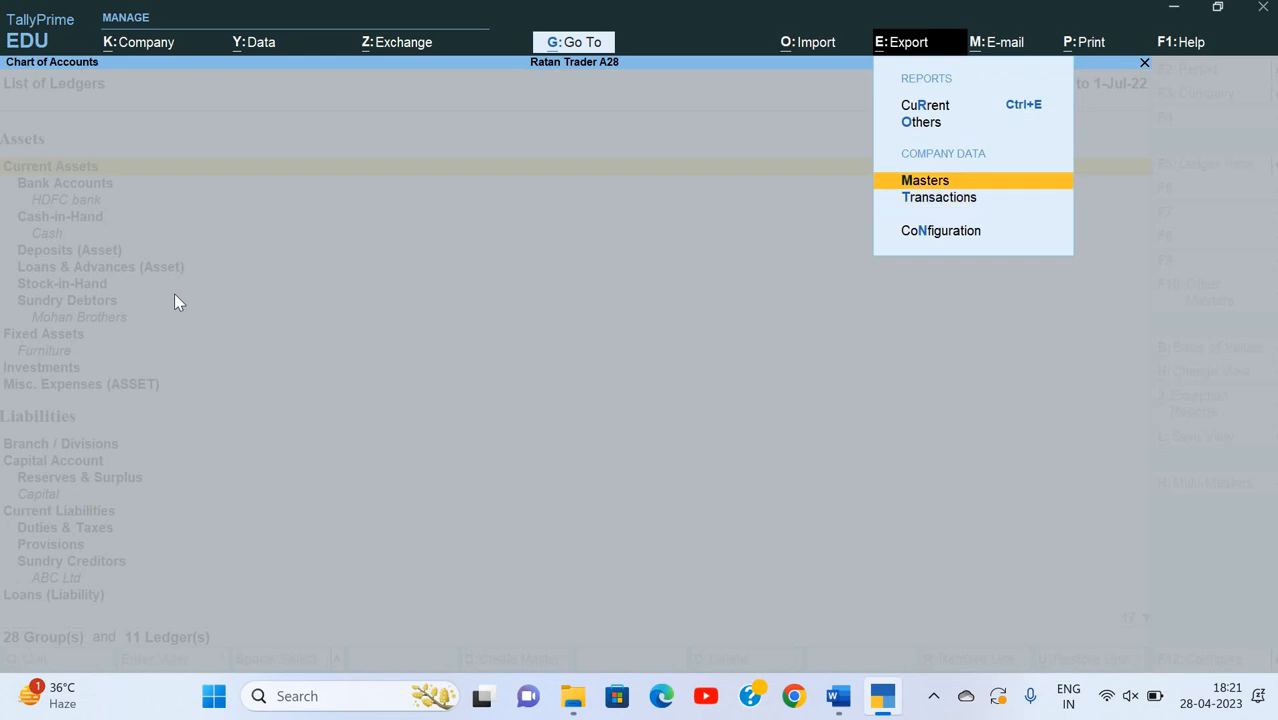
{"action": "key", "text": "Return"}
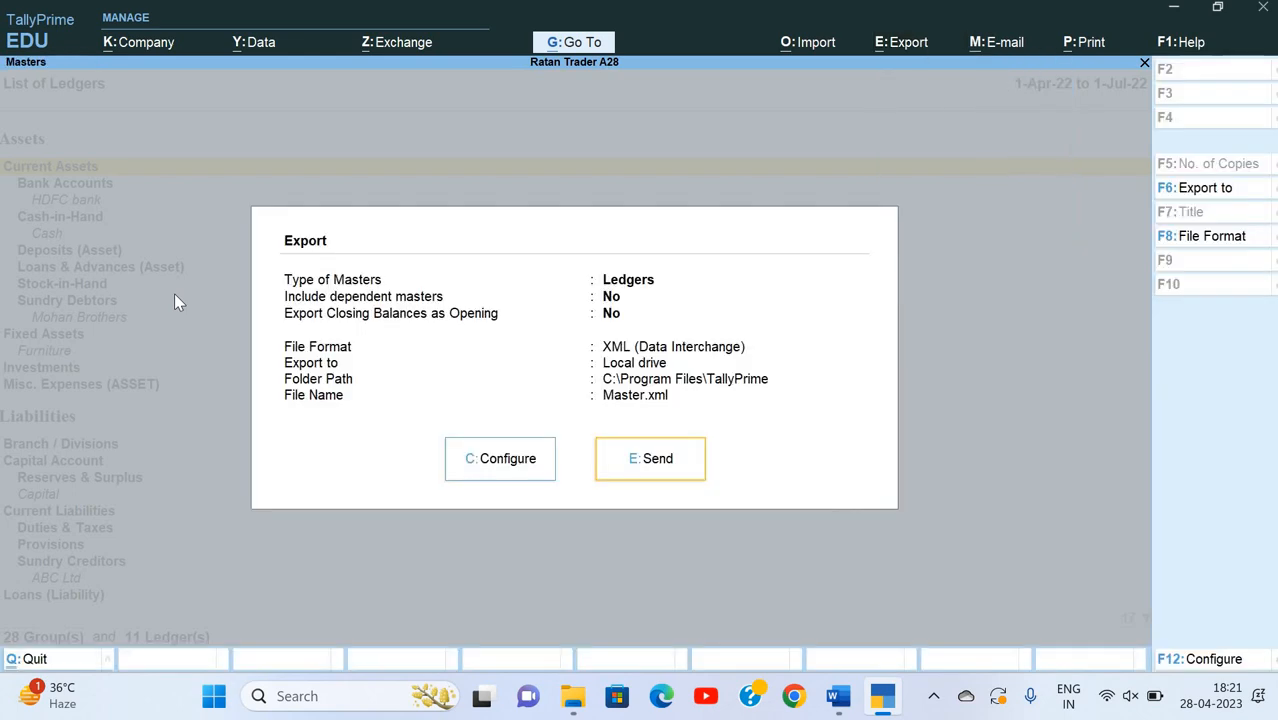
{"action": "key", "text": "Left"}
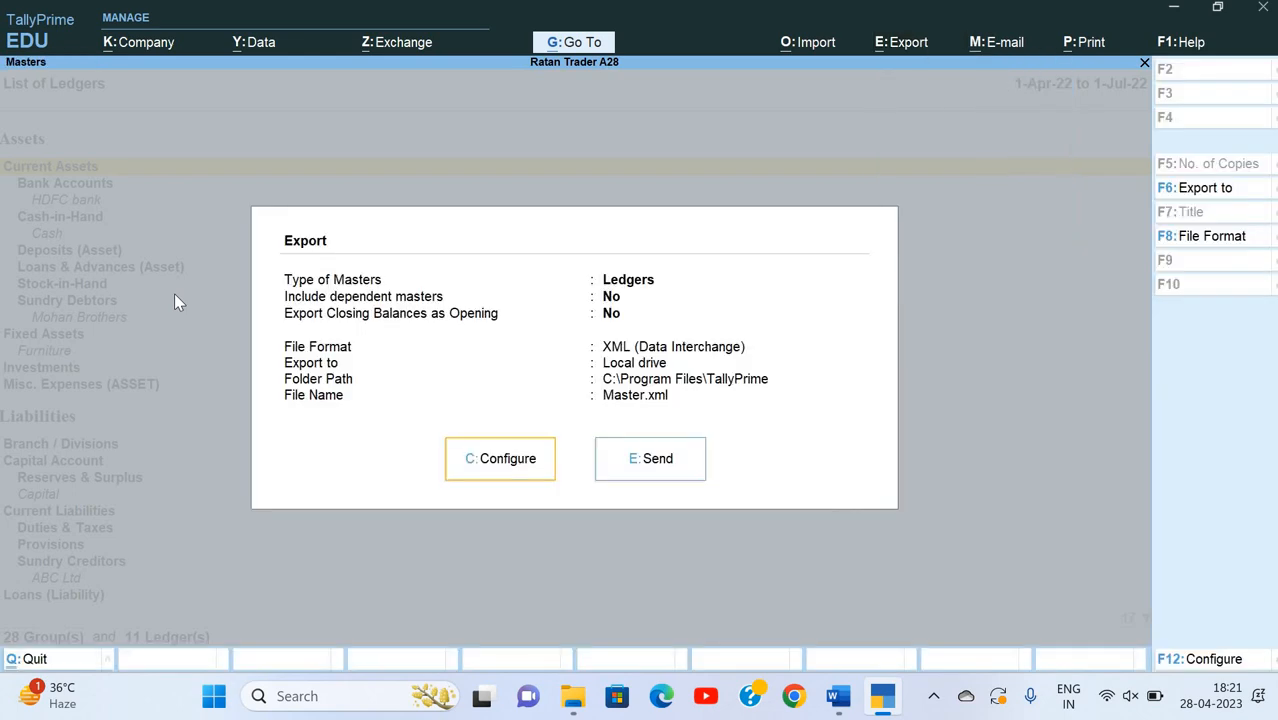
{"action": "key", "text": "Return"}
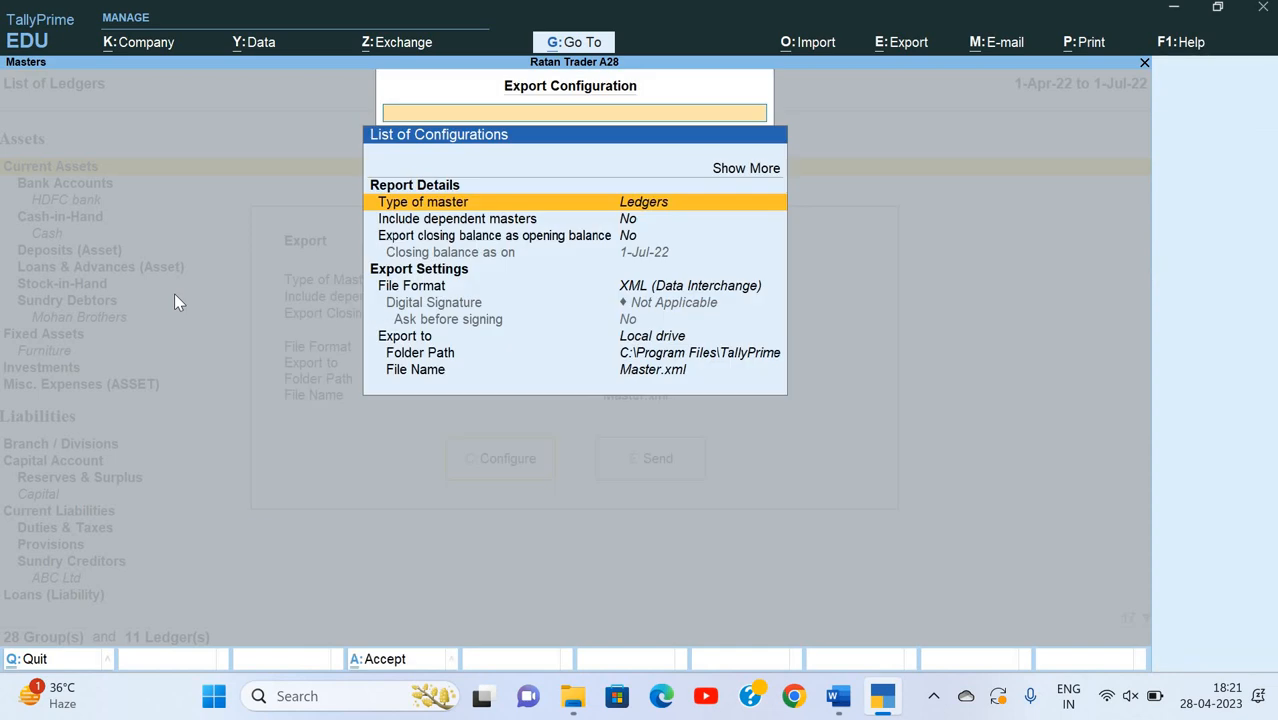
- Set the type of master for the export to All Masters
{"action": "key", "text": "Return"}
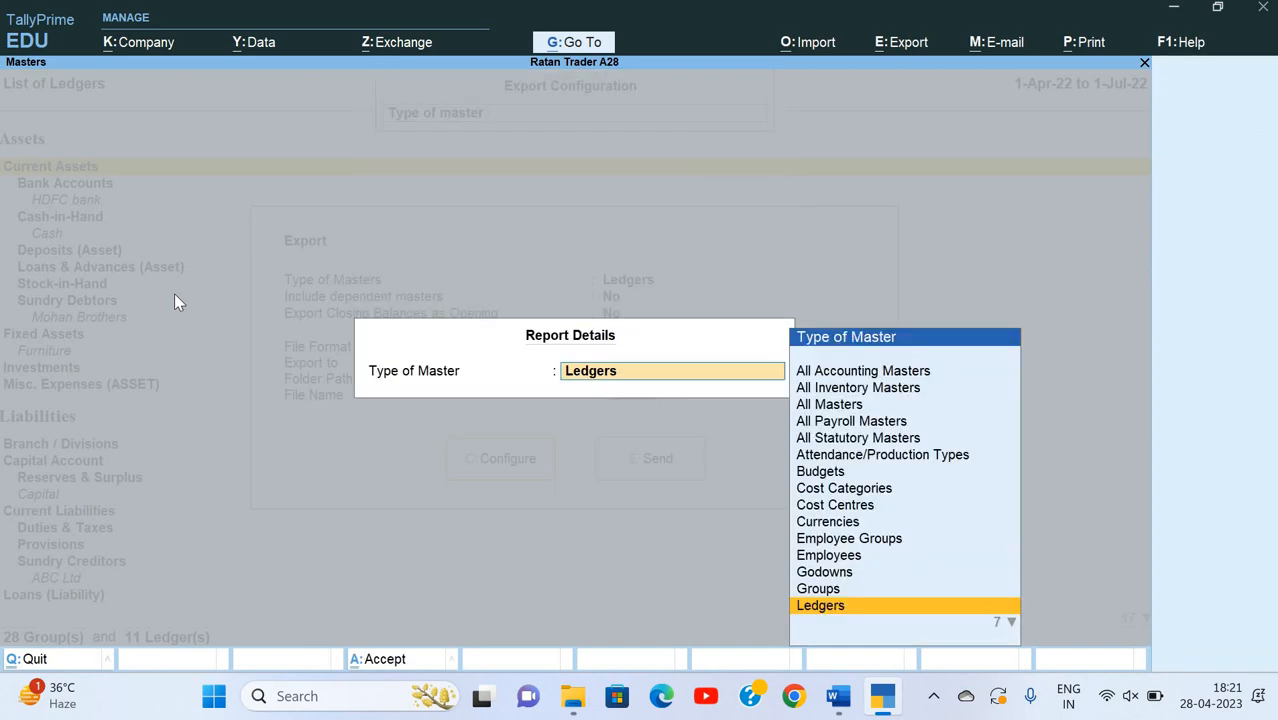
{"action": "key", "text": "Up"}
{"action": "key", "text": "Up"}
{"action": "key", "text": "Up"}
{"action": "key", "text": "Up"}
{"action": "key", "text": "Up"}
{"action": "key", "text": "Up"}
{"action": "key", "text": "Up"}
{"action": "key", "text": "Up"}
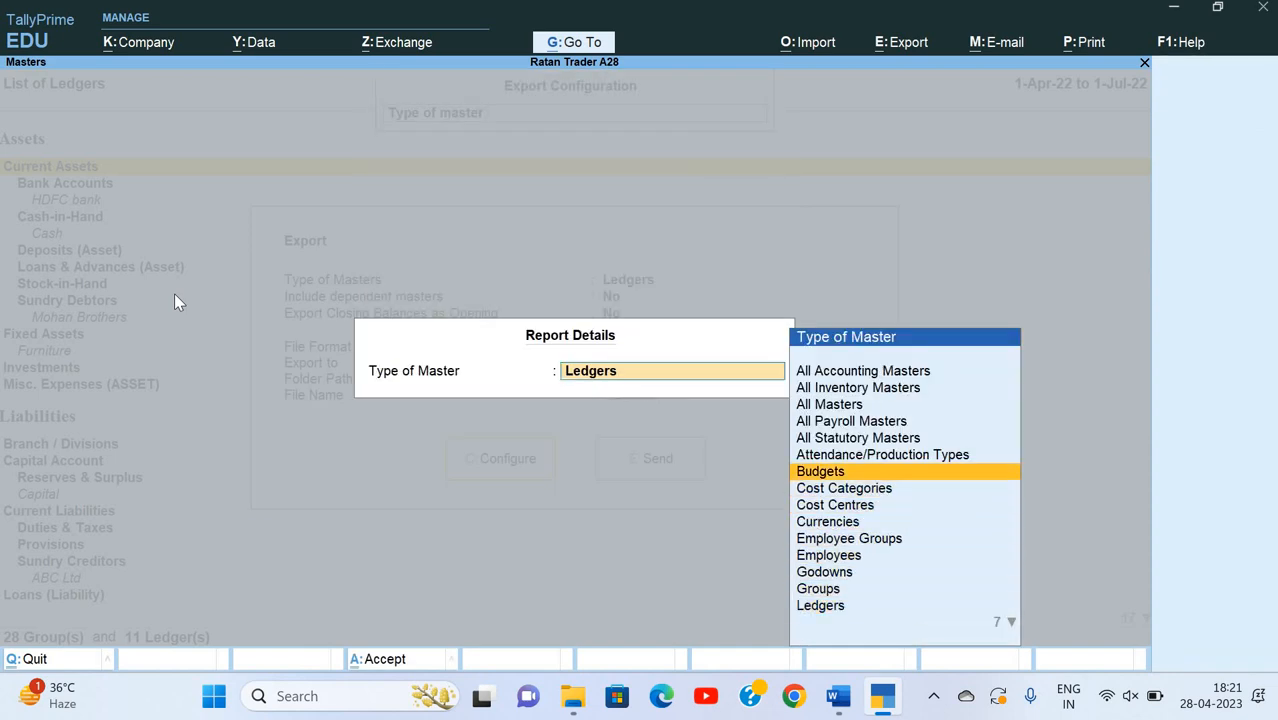
{"action": "key", "text": "Up"}
{"action": "key", "text": "Up"}
{"action": "key", "text": "Up"}
{"action": "key", "text": "Up"}
{"action": "key", "text": "Up"}
{"action": "key", "text": "Up"}
{"action": "key", "text": "Down"}
{"action": "key", "text": "Down"}
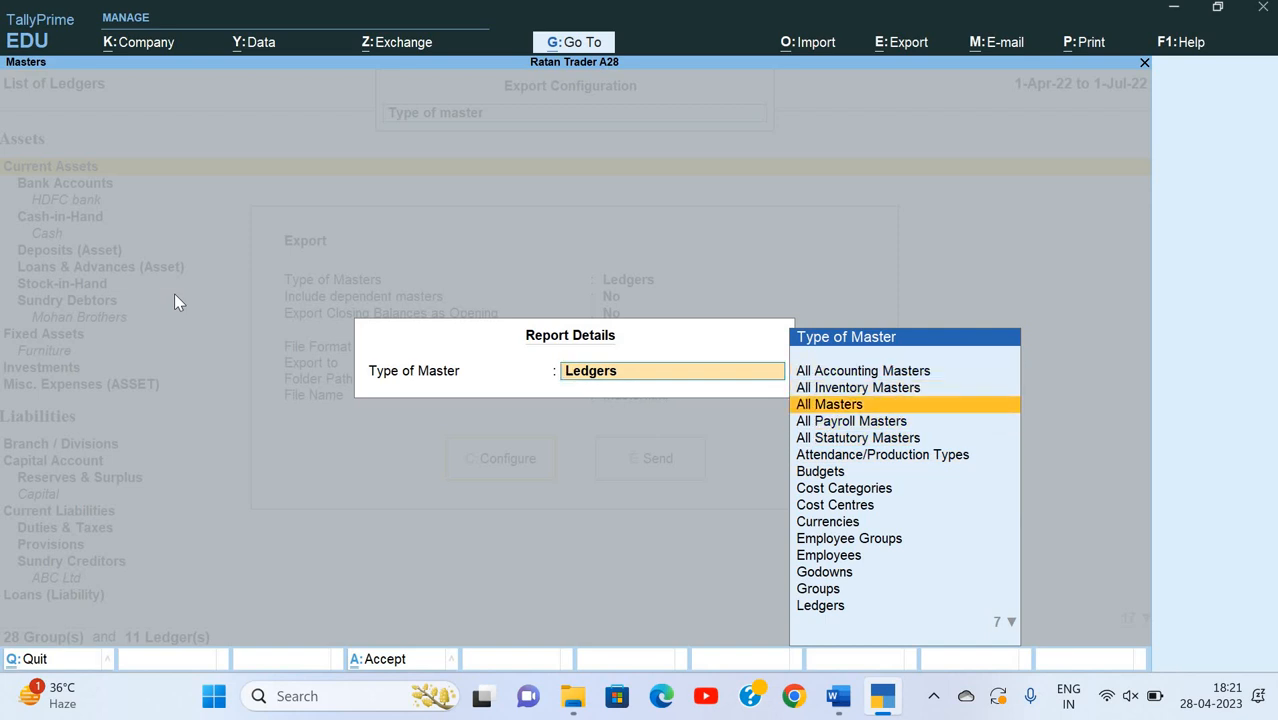
{"action": "key", "text": "Return"}
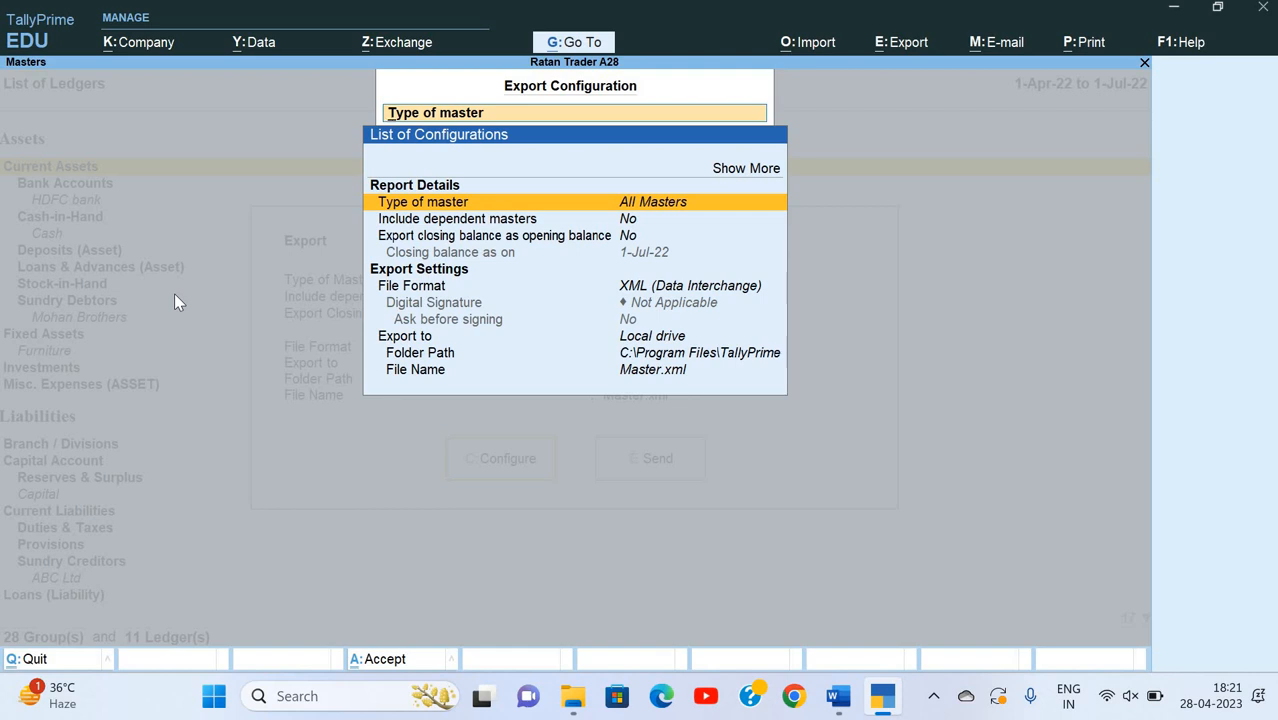
- Keep XML (Data Interchange) as the file format of the masters export
{"action": "key", "text": "Down"}
{"action": "key", "text": "Down"}
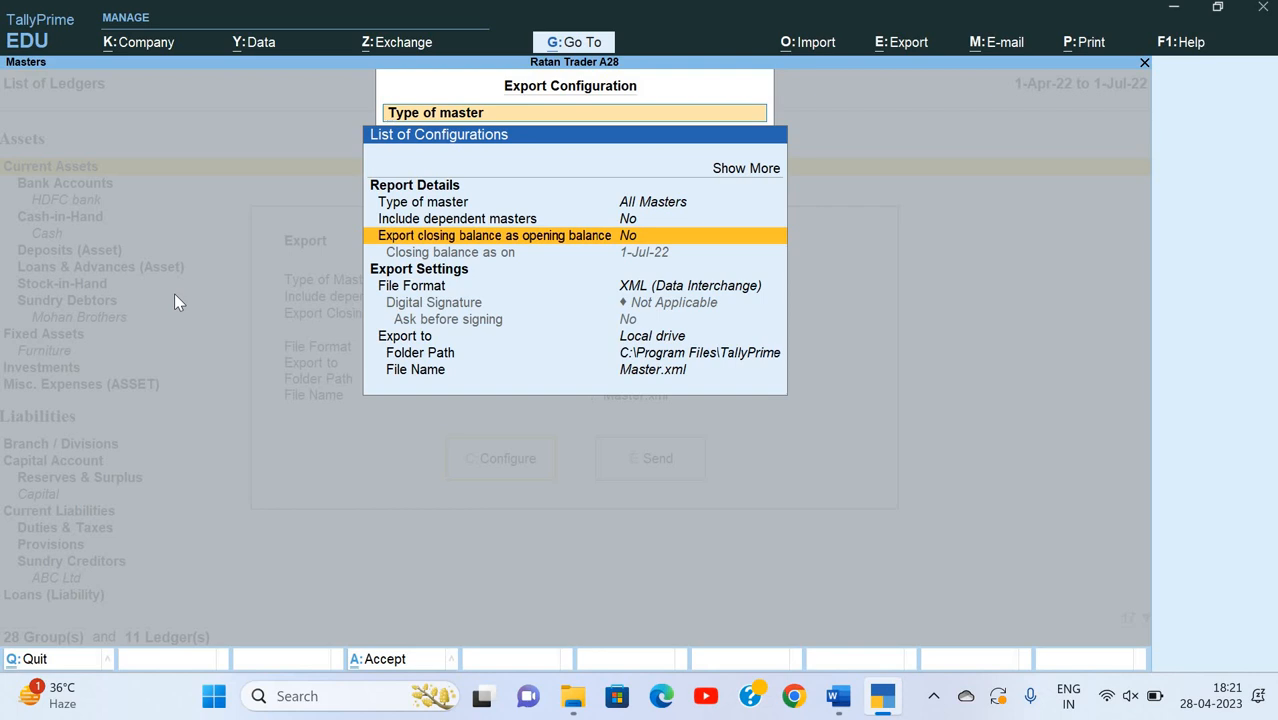
{"action": "key", "text": "Down"}
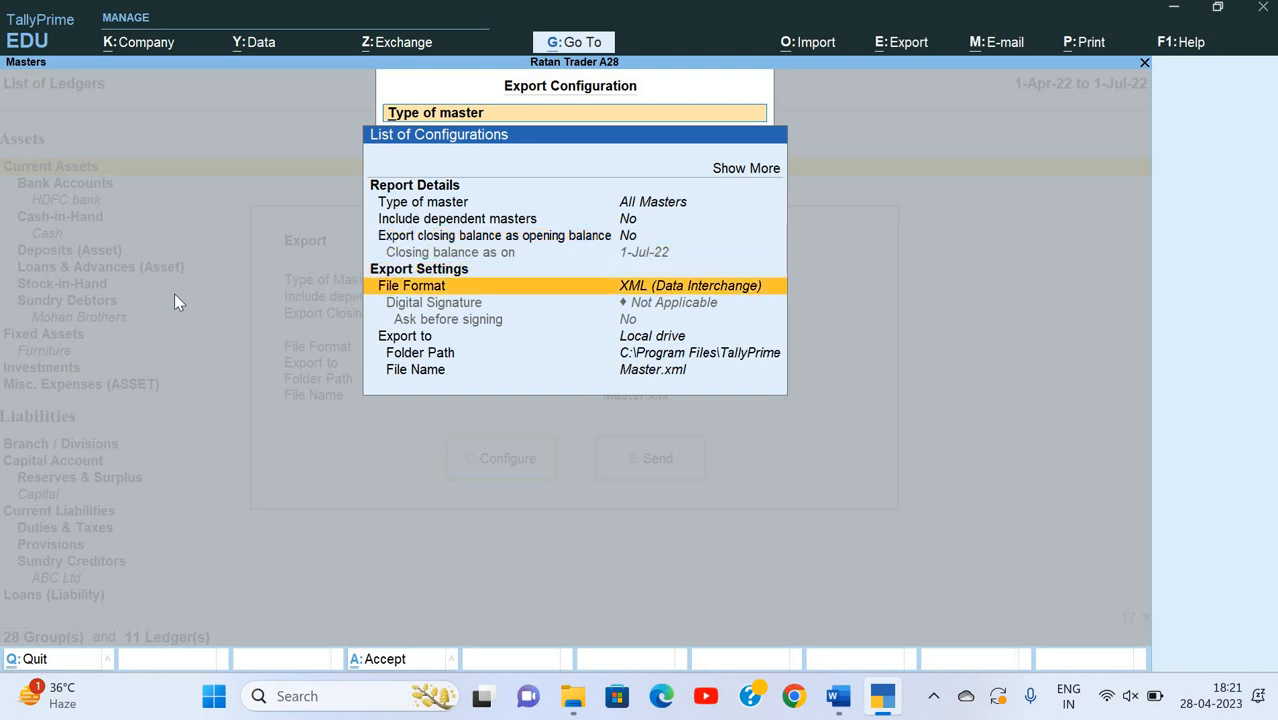
{"action": "key", "text": "Return"}
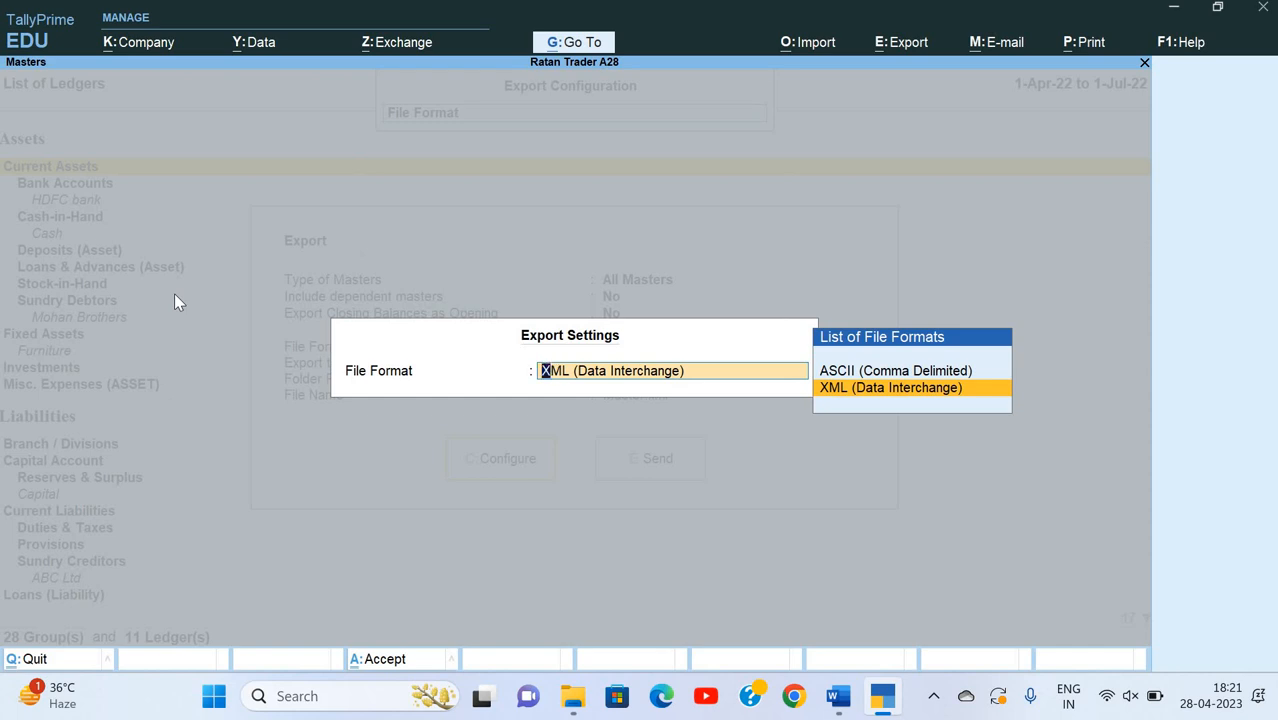
{"action": "key", "text": "Return"}
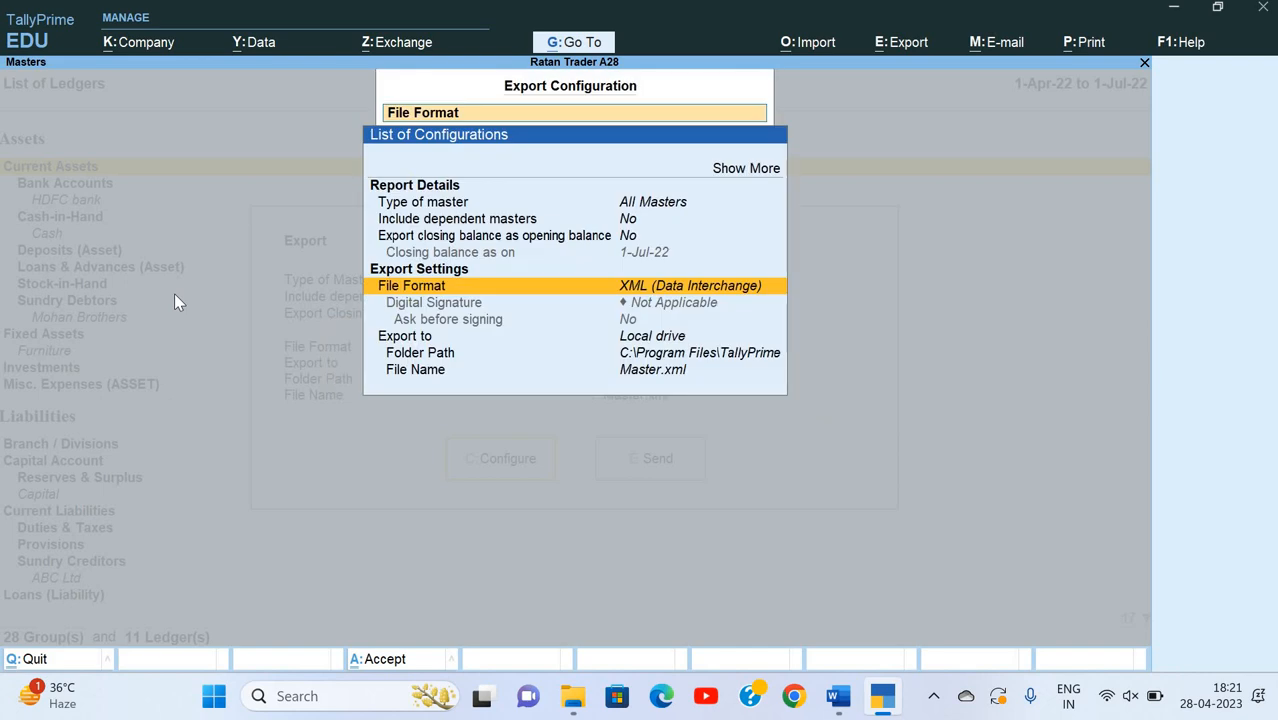
- Name the masters export file Ratanm.xml
{"action": "key", "text": "Down"}
{"action": "key", "text": "Down"}
{"action": "key", "text": "Down"}
{"action": "key", "text": "Down"}
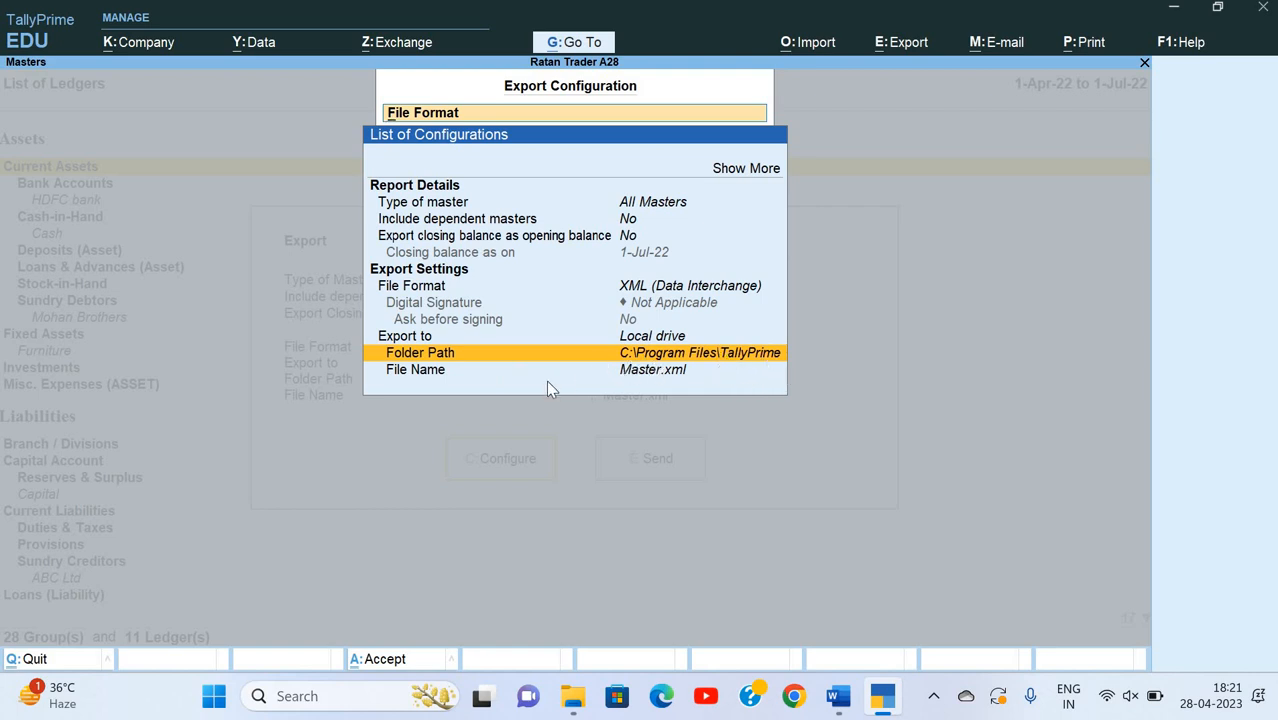
{"action": "left_click", "coordinate": [753, 372]}
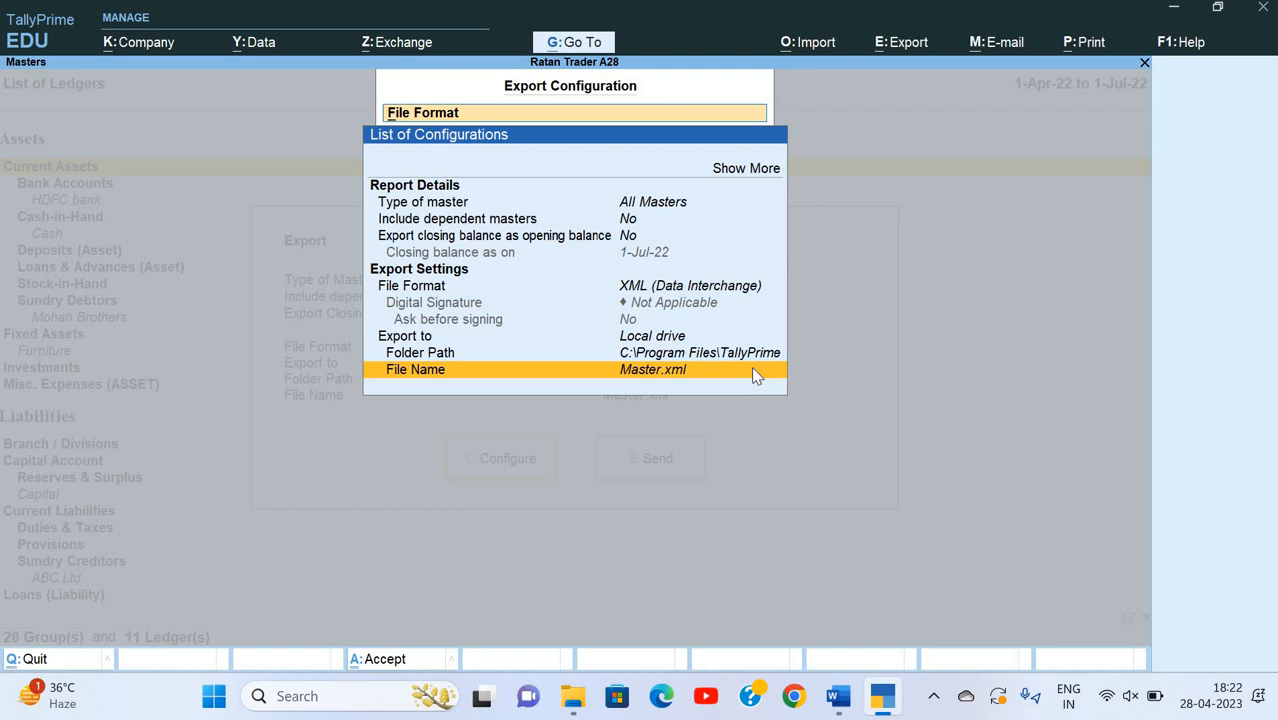
{"action": "left_click", "coordinate": [753, 369]}
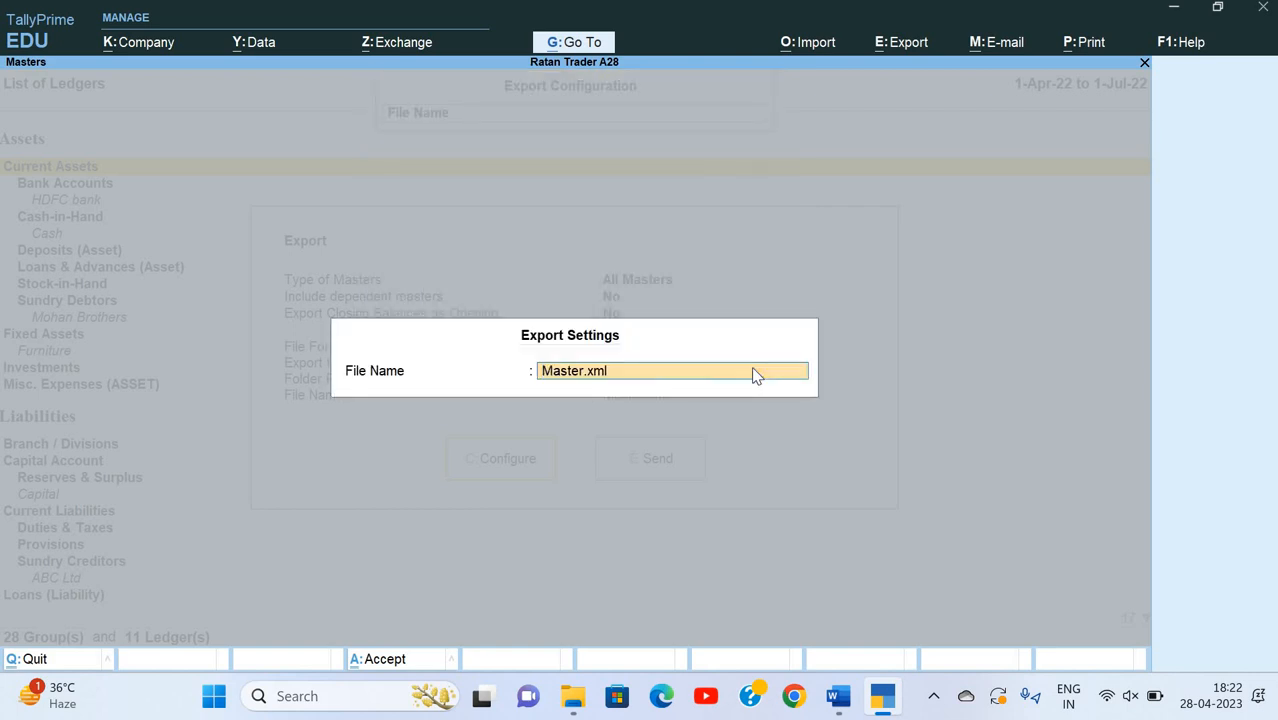
{"action": "type", "text": "Ra"}
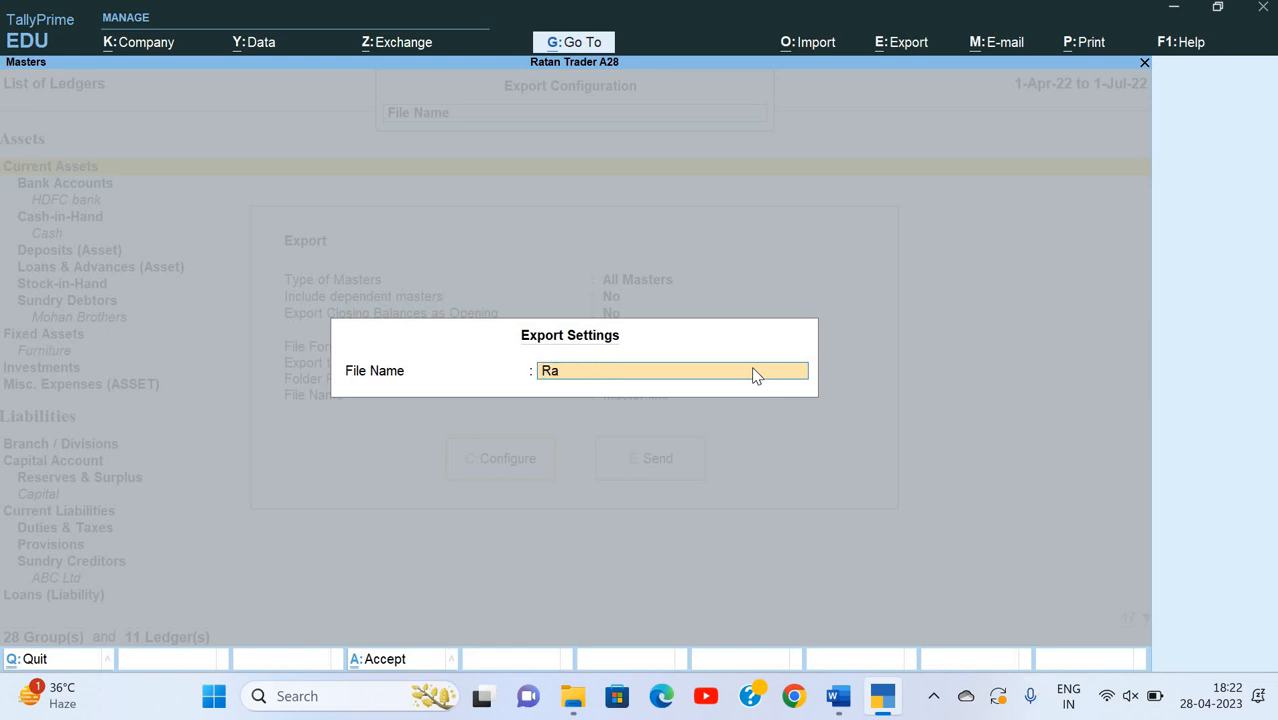
{"action": "type", "text": "tanM.xml"}
{"action": "key", "text": "BackSpace"}
{"action": "key", "text": "BackSpace"}
{"action": "key", "text": "BackSpace"}
{"action": "key", "text": "BackSpace"}
{"action": "type", "text": "m.xm"}
{"action": "key", "text": "Return"}
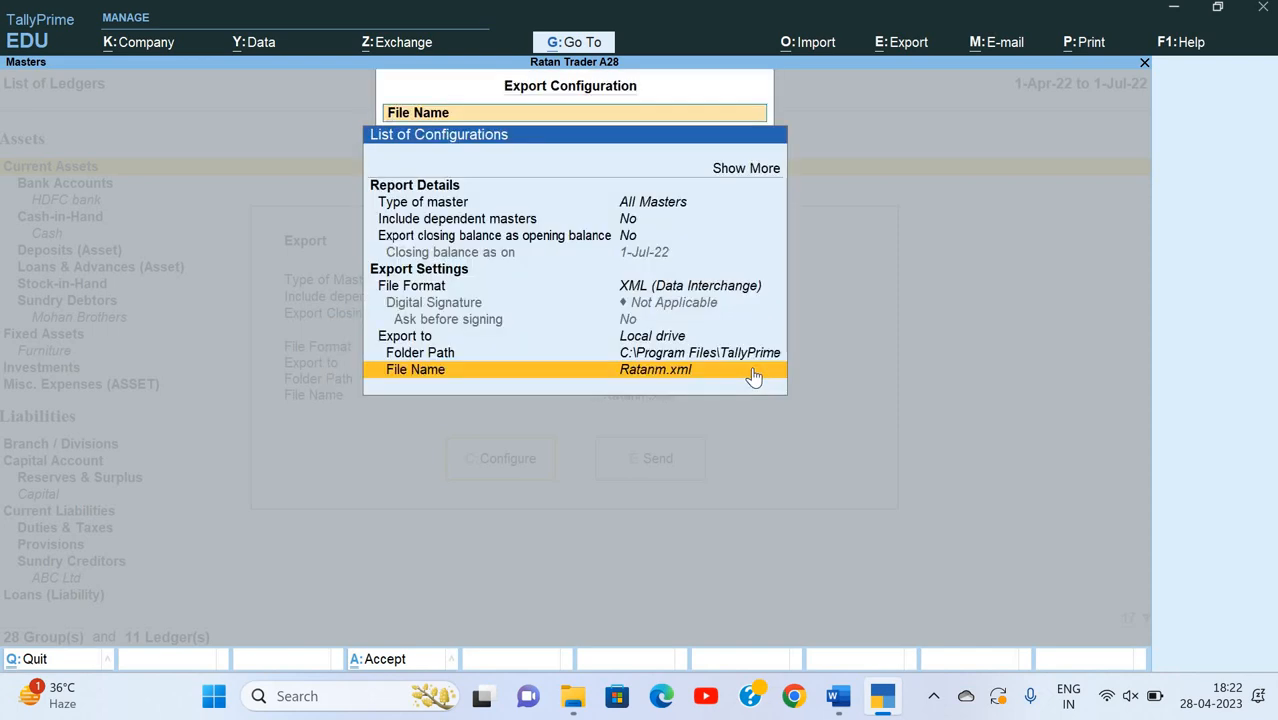
- Accept the configuration, export all masters to the TallyPrime folder and check for Ratanm.xml there
{"action": "key", "text": "ctrl+a"}
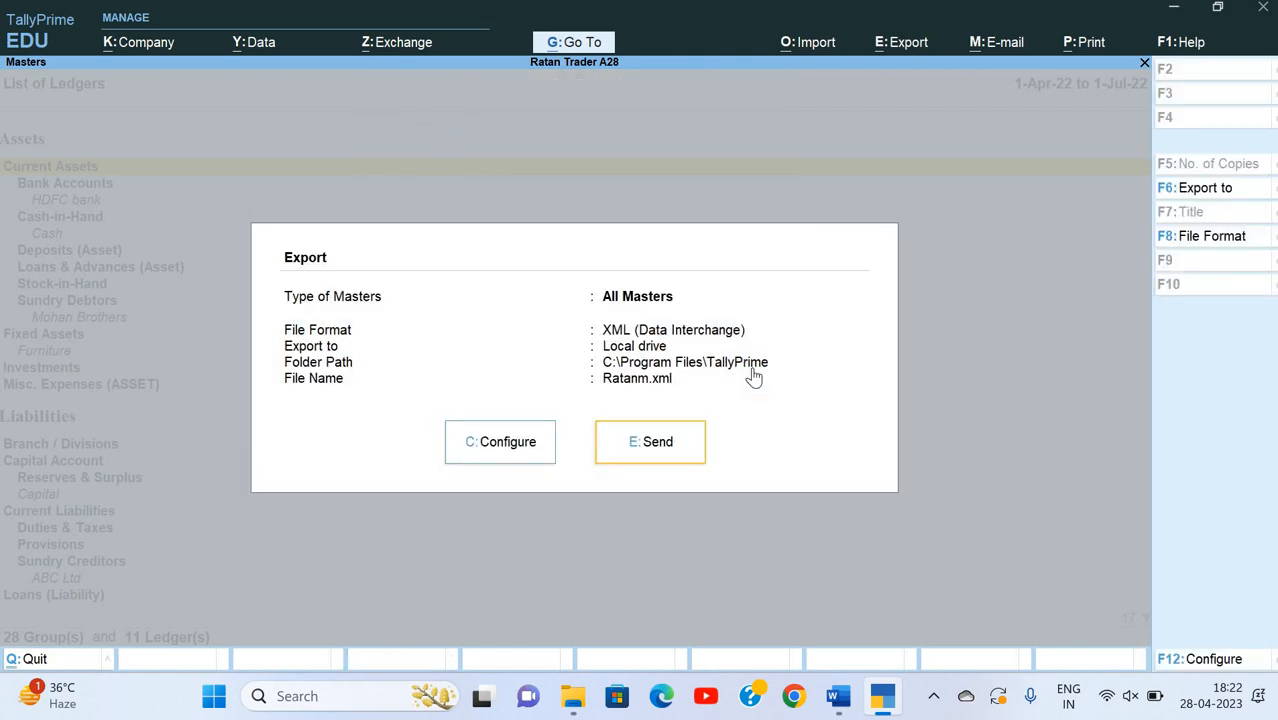
{"action": "key", "text": "Return"}
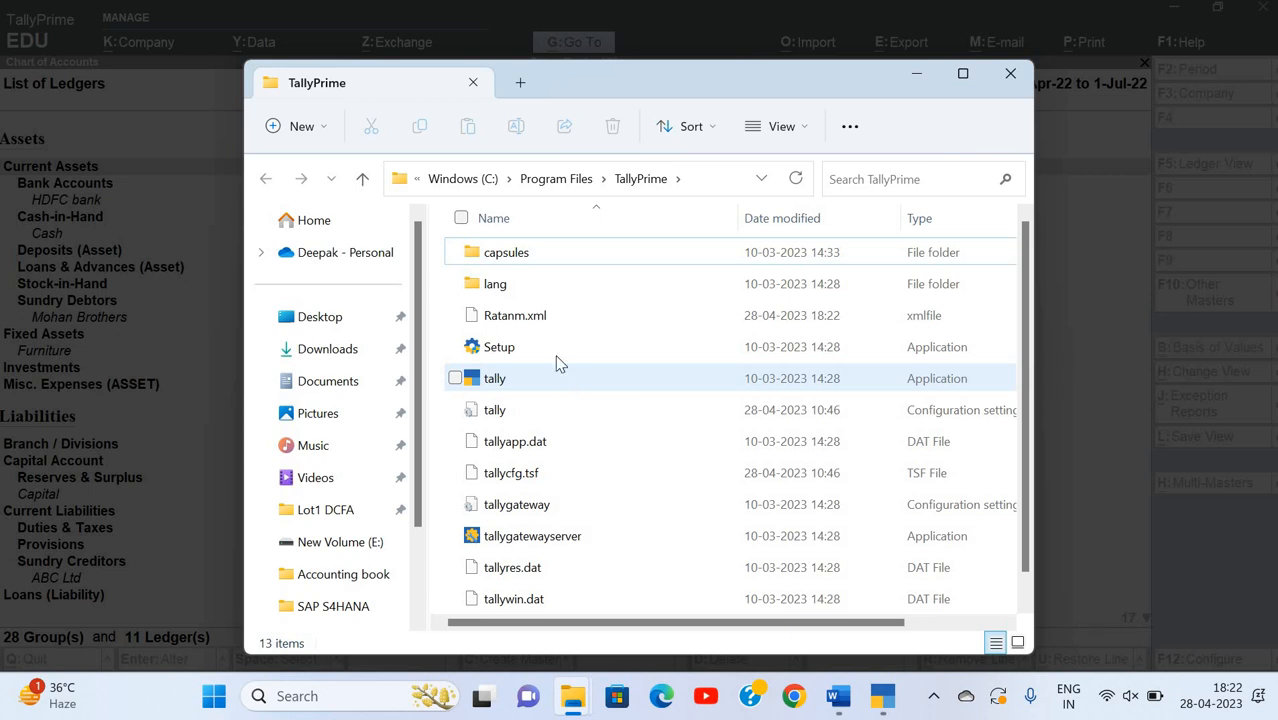
{"action": "key", "text": "Down"}
{"action": "left_click", "coordinate": [553, 318]}
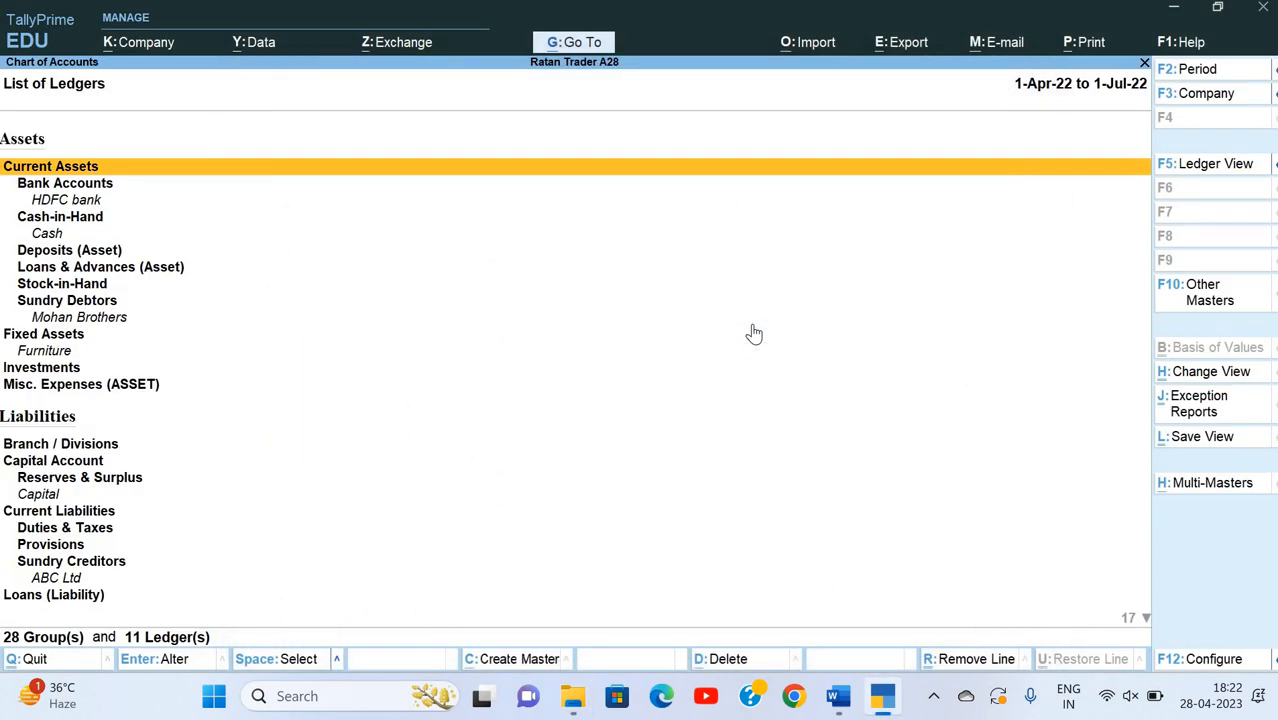
- Leave the Chart of Accounts and open the Day Book for the period 1-4-2022 to 1-7-2022
{"action": "key", "text": "Escape"}
{"action": "key", "text": "Escape"}
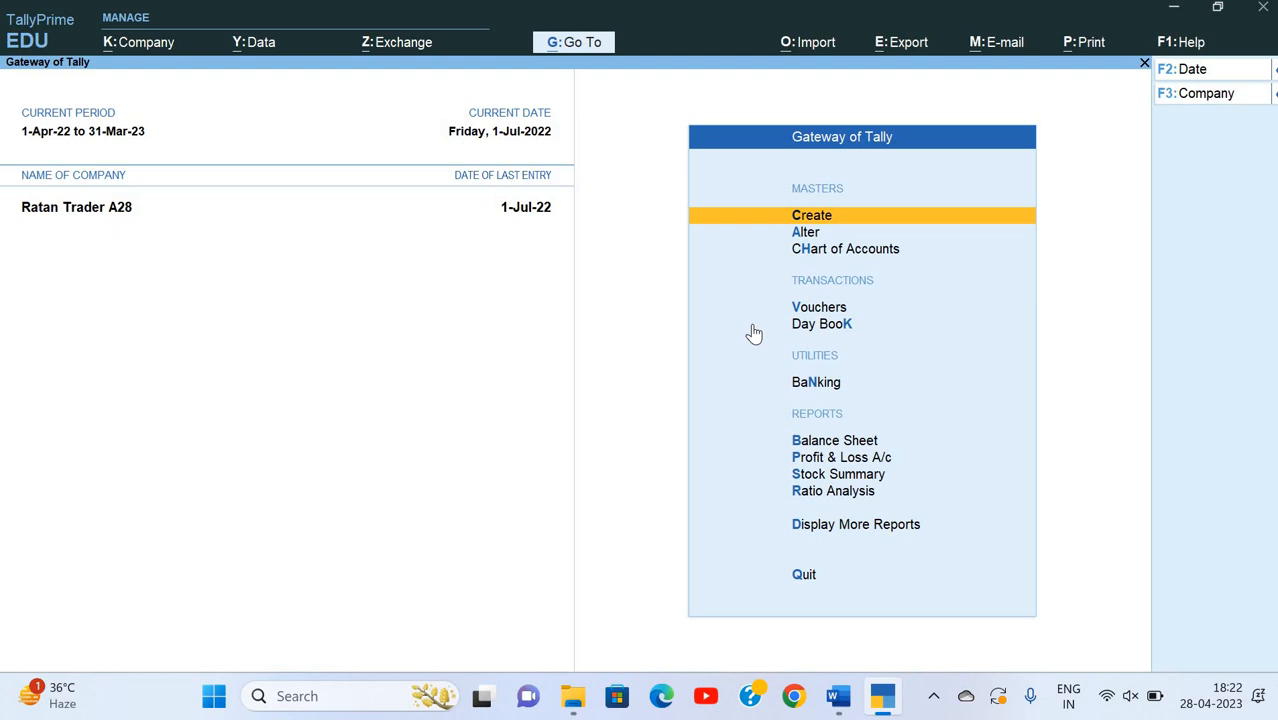
{"action": "key", "text": "d"}
{"action": "key", "text": "d"}
{"action": "key", "text": "alt+F2"}
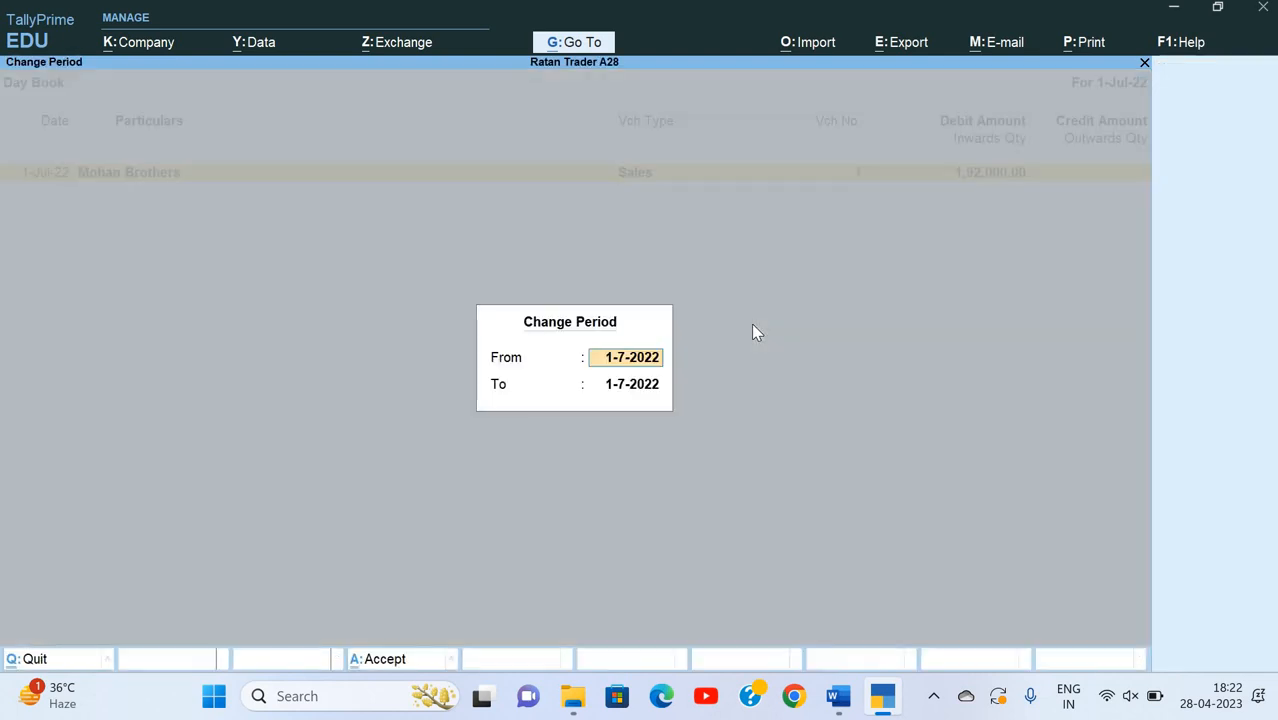
{"action": "type", "text": "1-4"}
{"action": "key", "text": "Return"}
{"action": "key", "text": "Return"}
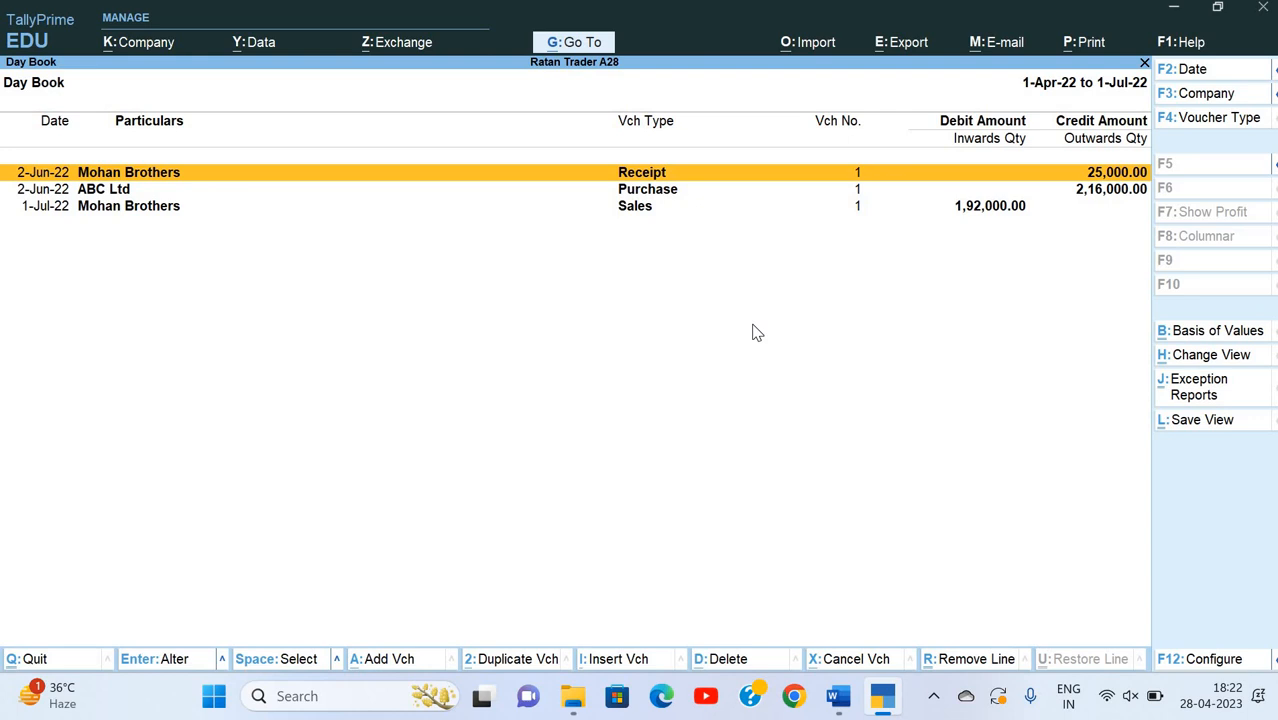
- Start a transactions export of the company data and open its export configuration
{"action": "key", "text": "alt+e"}
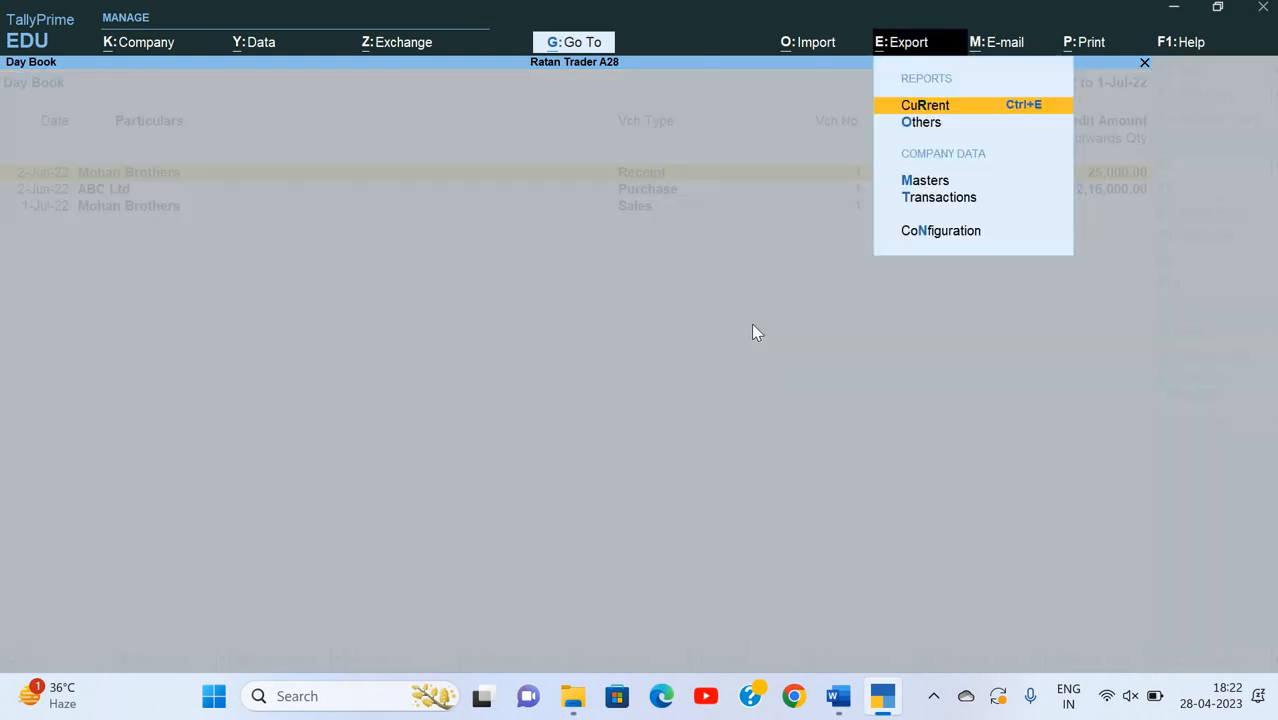
{"action": "key", "text": "Down"}
{"action": "key", "text": "Down"}
{"action": "key", "text": "Down"}
{"action": "key", "text": "Return"}
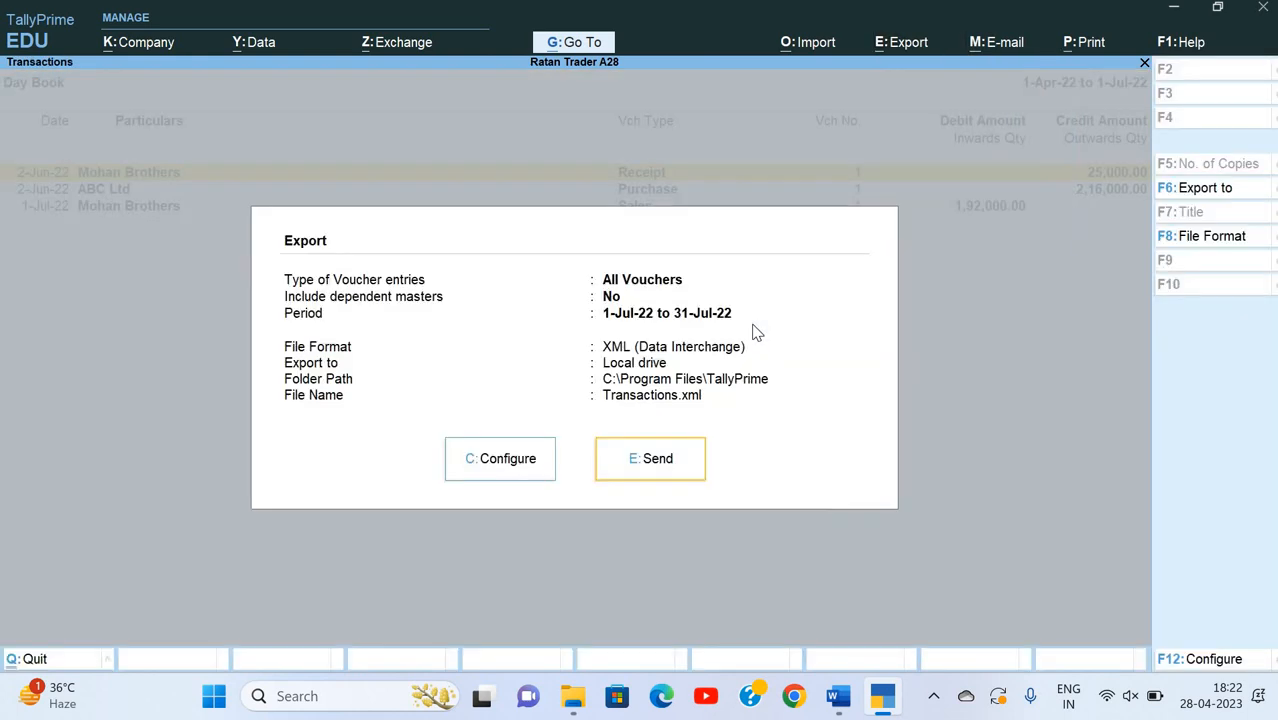
{"action": "key", "text": "Left"}
{"action": "key", "text": "Return"}
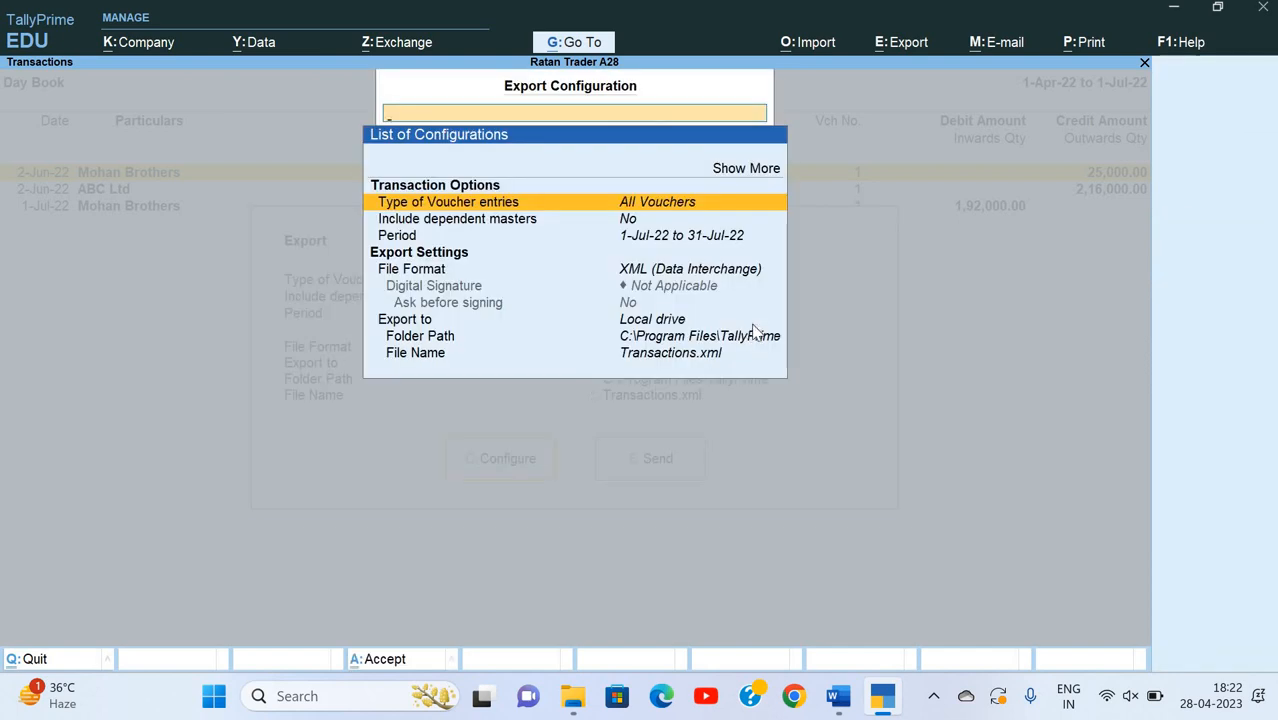
- Review the voucher entry types for the transactions export and keep All Vouchers
{"action": "key", "text": "Return"}
{"action": "key", "text": "Up"}
{"action": "key", "text": "Down"}
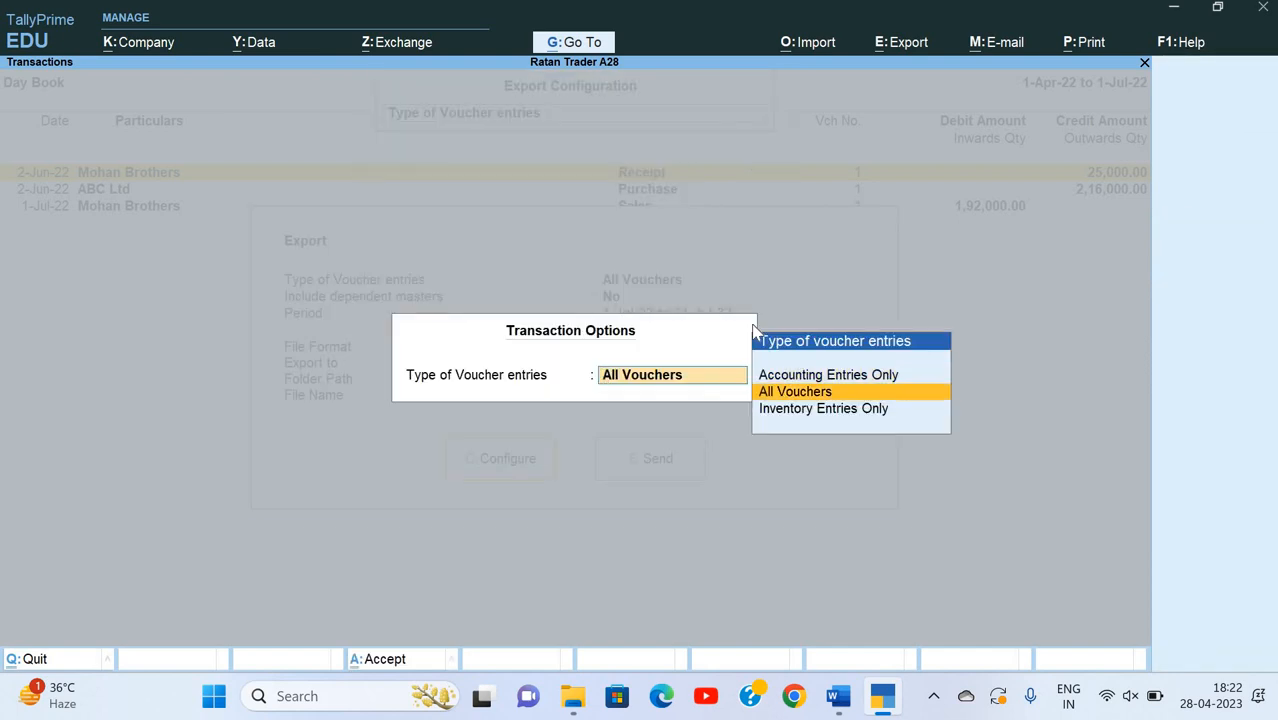
{"action": "key", "text": "Down"}
{"action": "key", "text": "Up"}
{"action": "key", "text": "Return"}
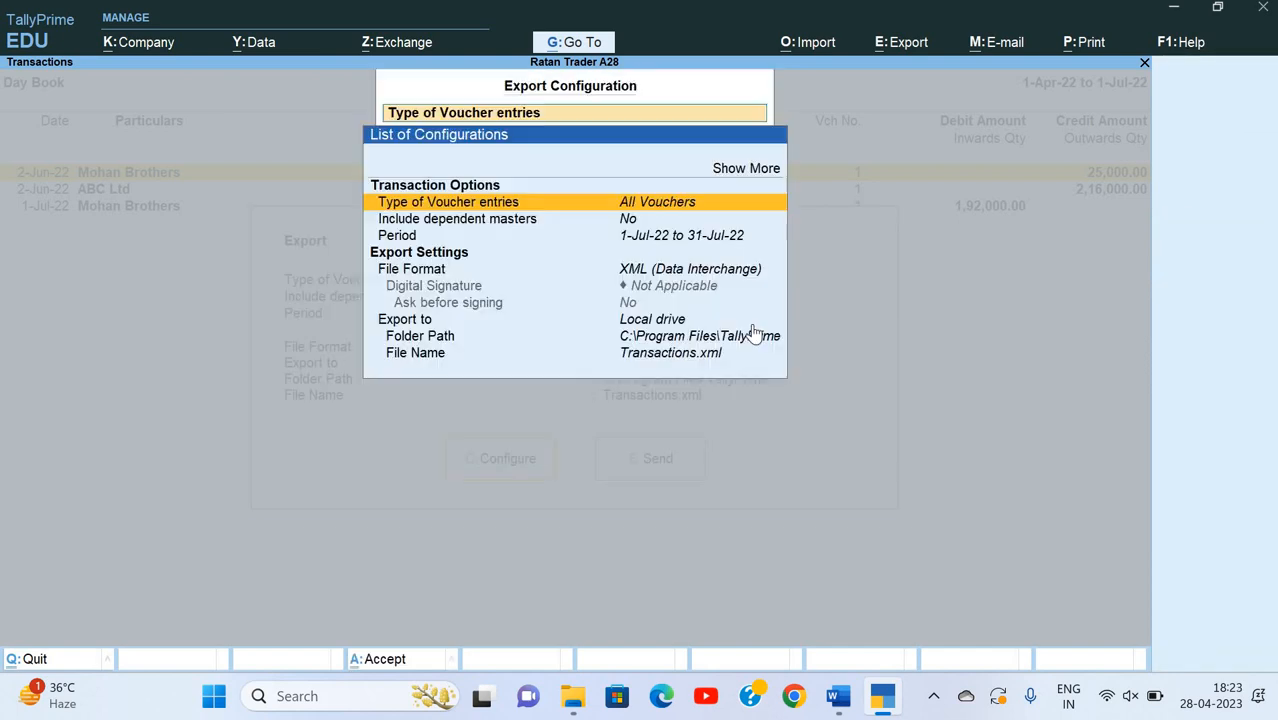
- Set the export period to 1-4-2022 to 31-7-2022 and keep XML (Data Interchange) as the file format
{"action": "key", "text": "Down"}
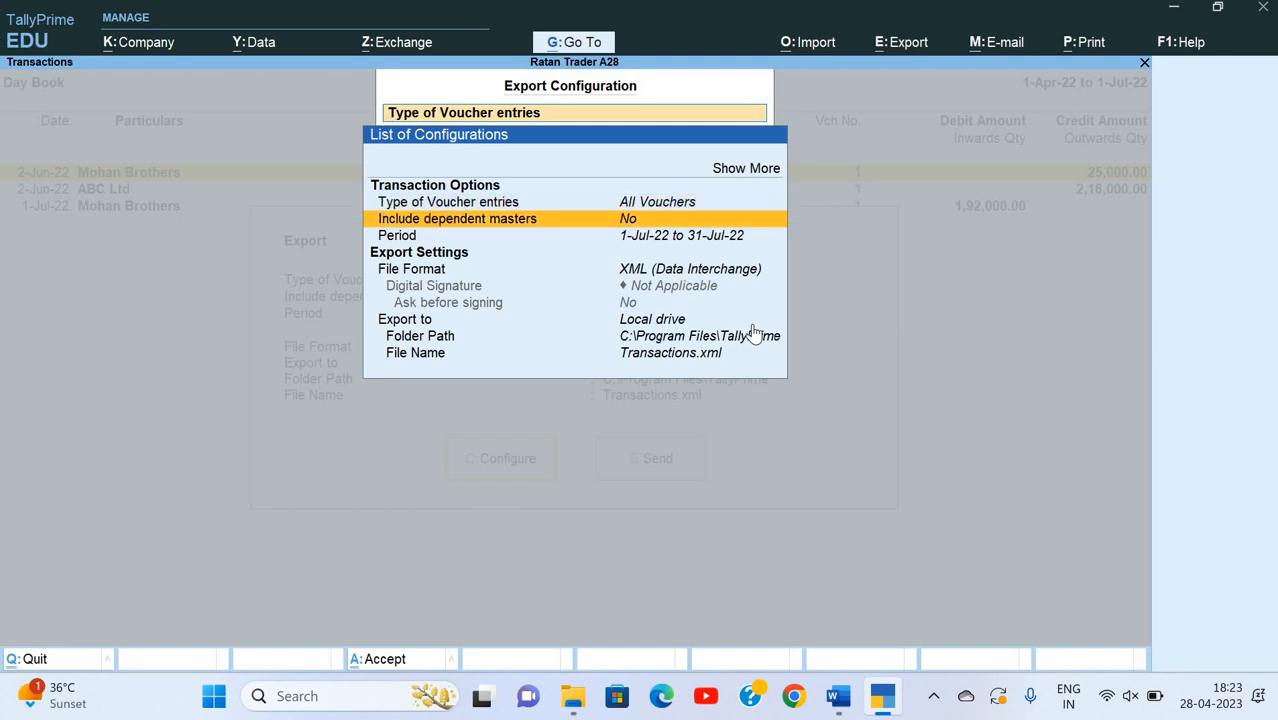
{"action": "key", "text": "Down"}
{"action": "key", "text": "Return"}
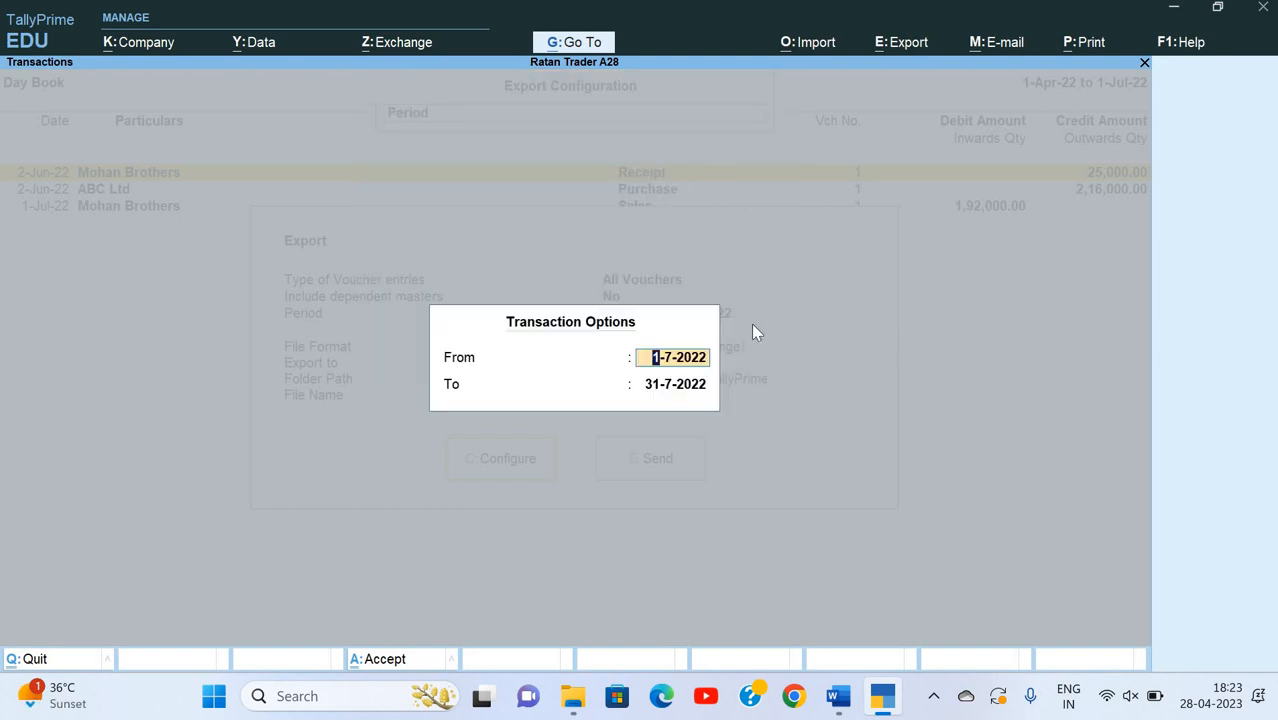
{"action": "type", "text": "1-4"}
{"action": "key", "text": "Return"}
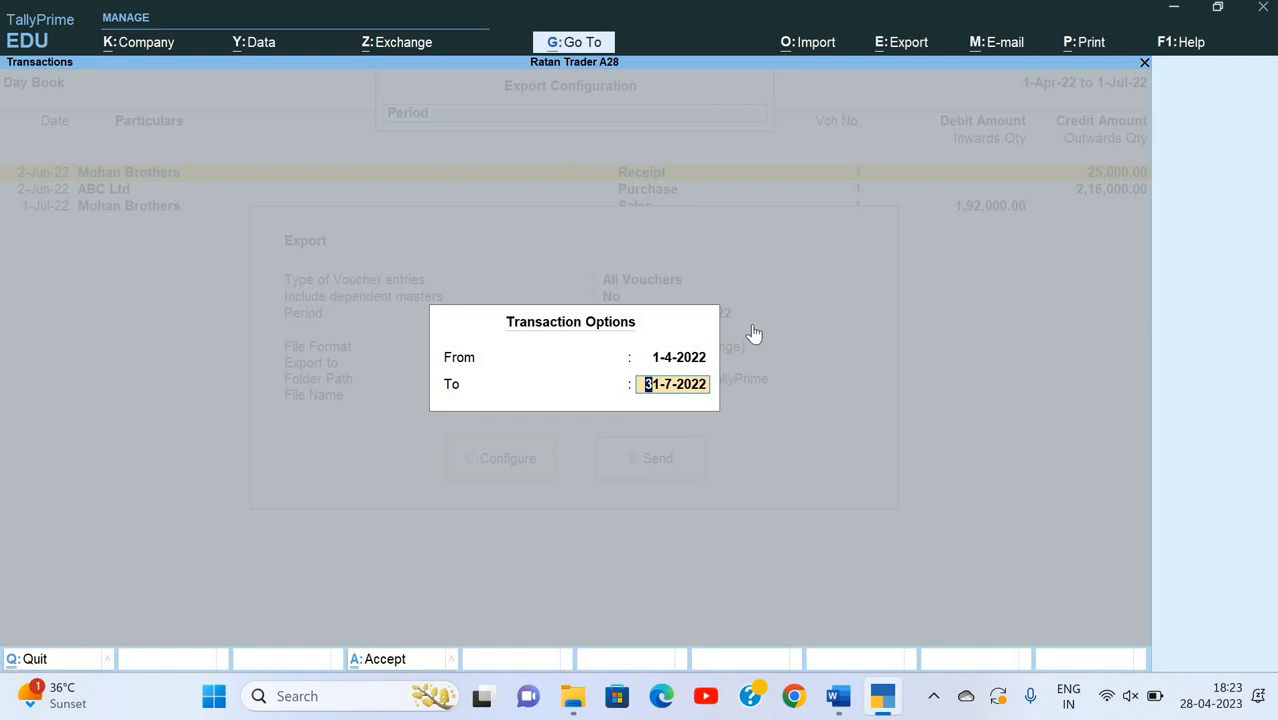
{"action": "key", "text": "Return"}
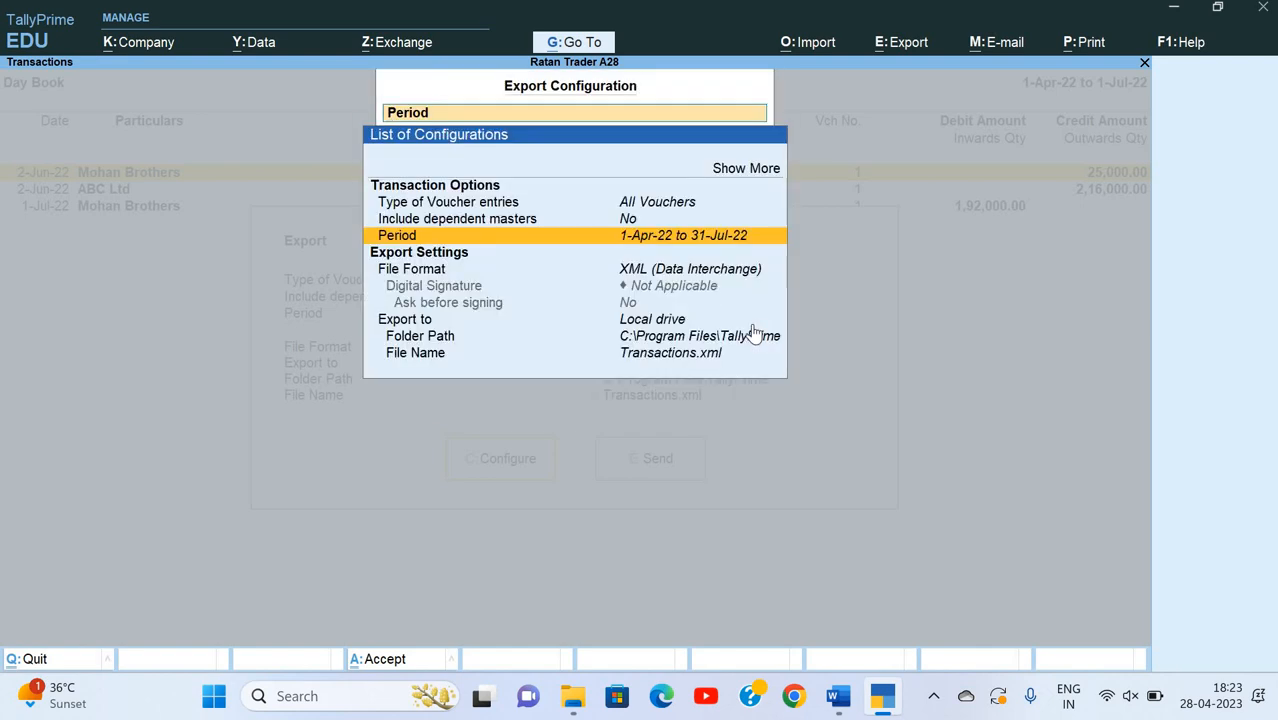
{"action": "key", "text": "Down"}
{"action": "key", "text": "Return"}
{"action": "key", "text": "Return"}
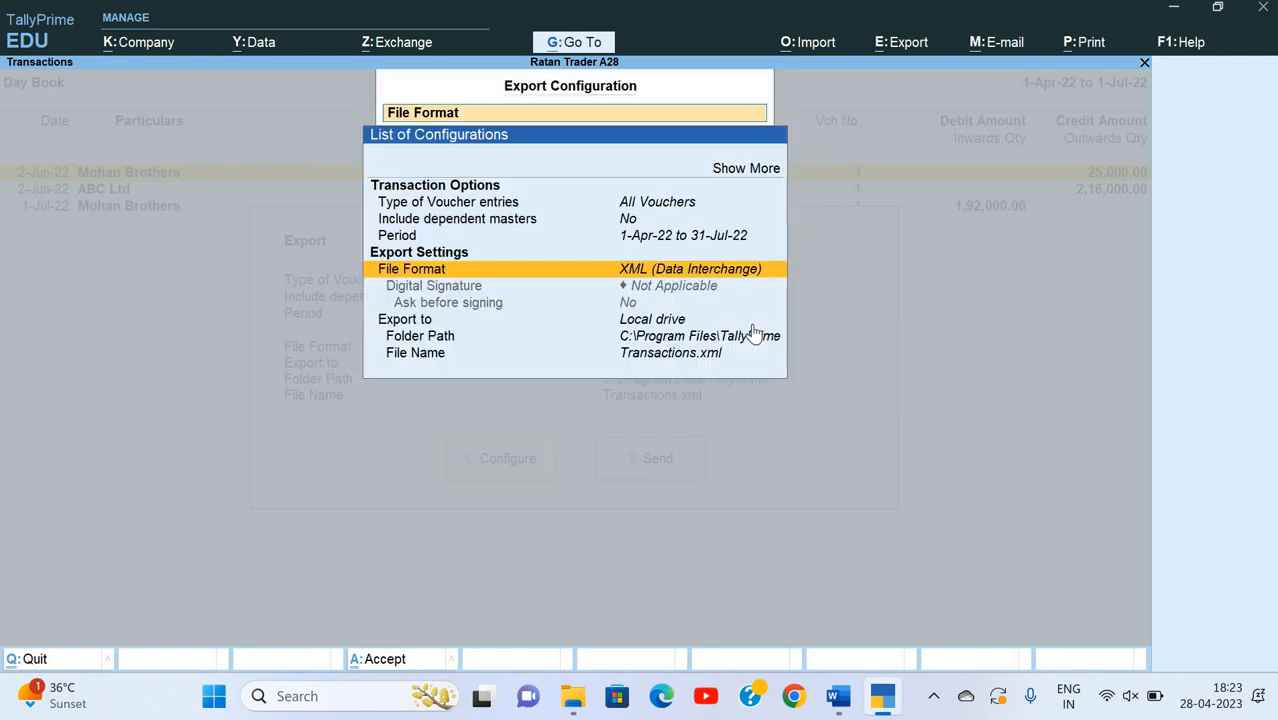
- Name the transactions export file Ratant.xml
{"action": "key", "text": "Down"}
{"action": "key", "text": "Down"}
{"action": "key", "text": "Down"}
{"action": "key", "text": "Down"}
{"action": "key", "text": "Down"}
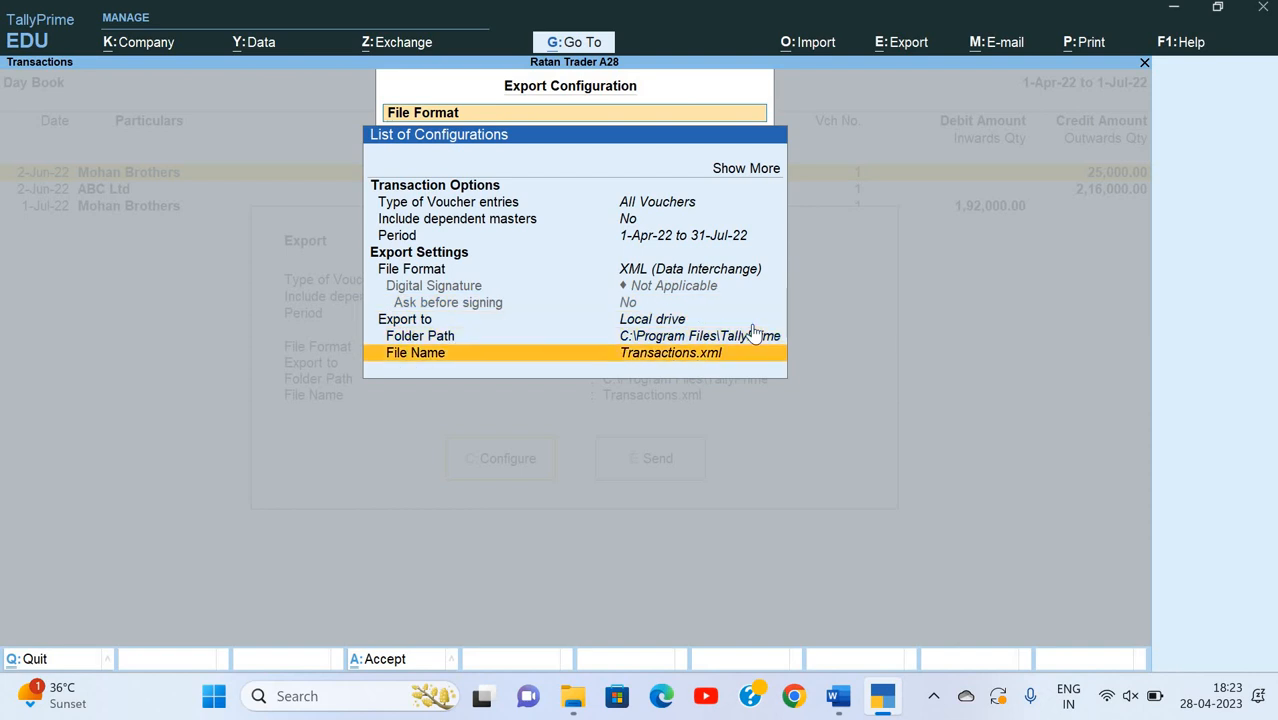
{"action": "key", "text": "Return"}
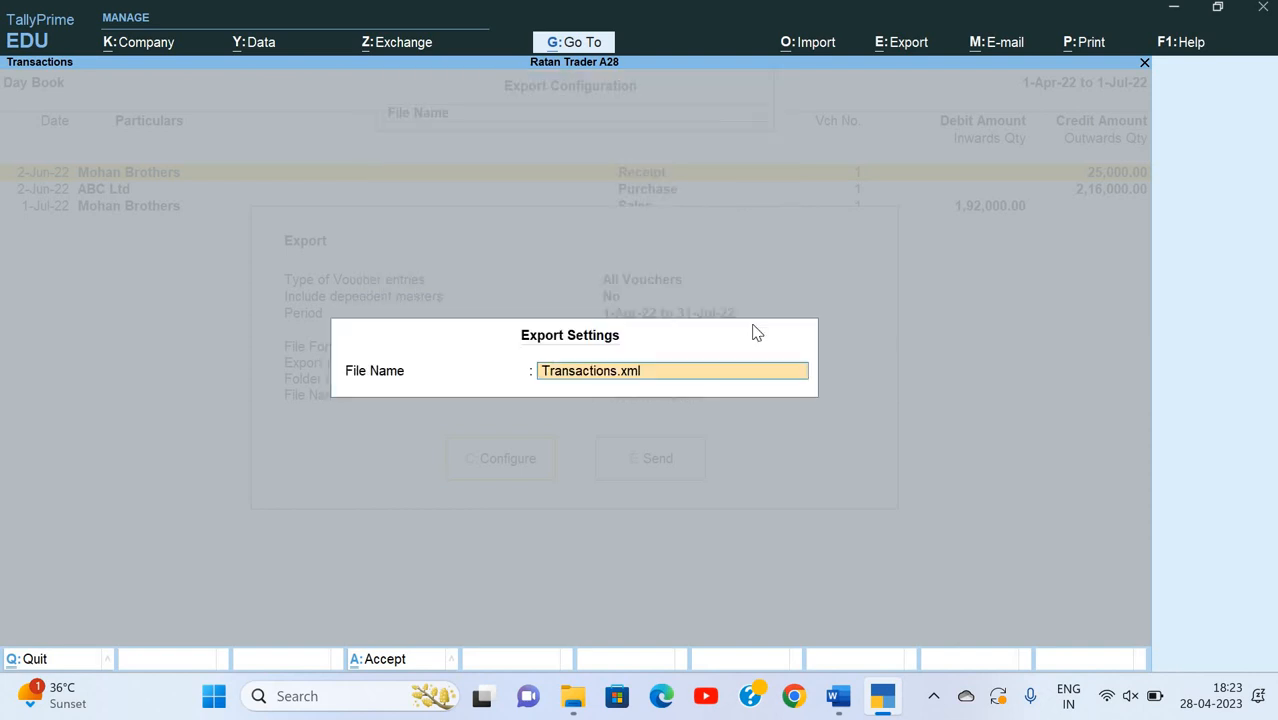
{"action": "type", "text": "Ratant.xml"}
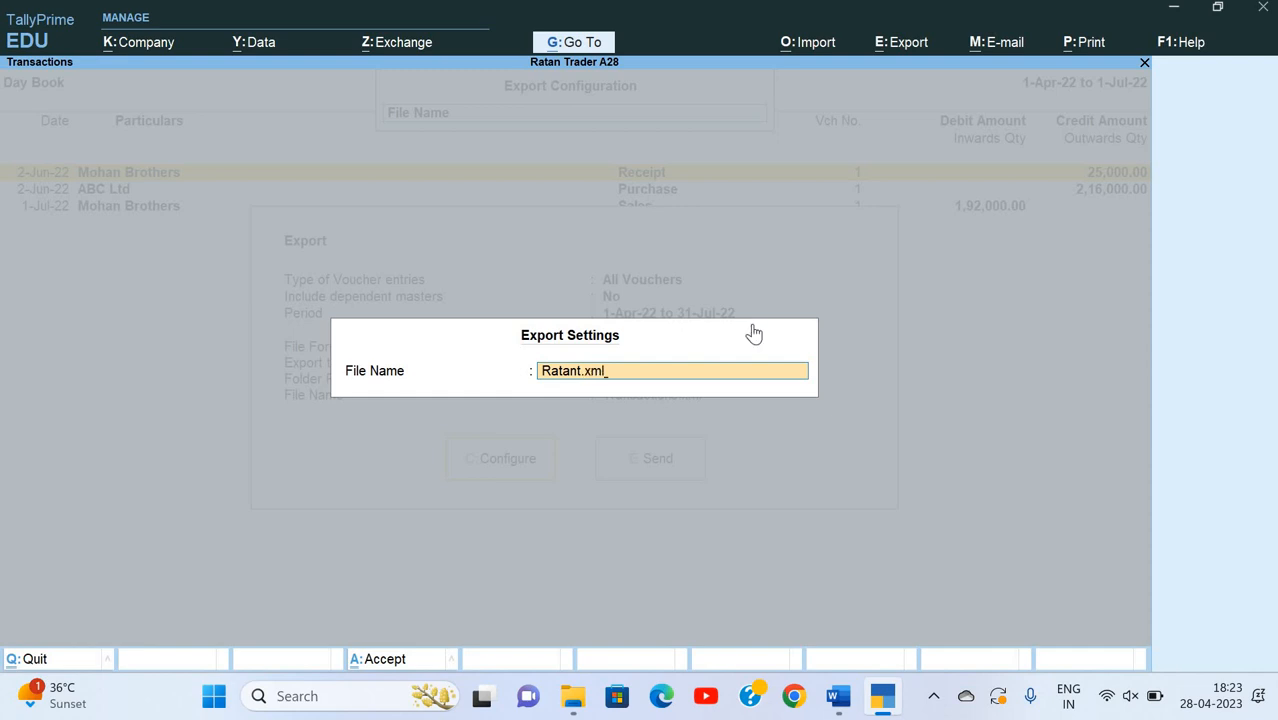
{"action": "key", "text": "Return"}
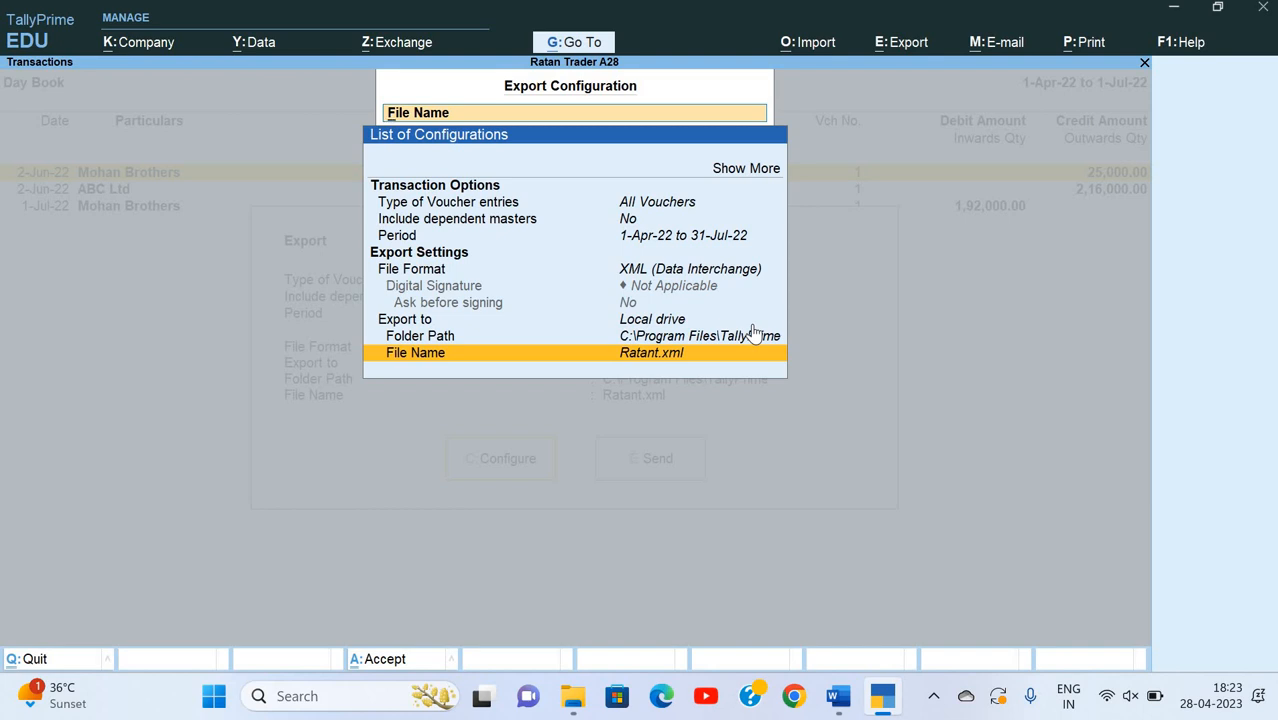
- Accept the configuration, export all vouchers to the TallyPrime folder and check for Ratant.xml there
{"action": "key", "text": "ctrl+a"}
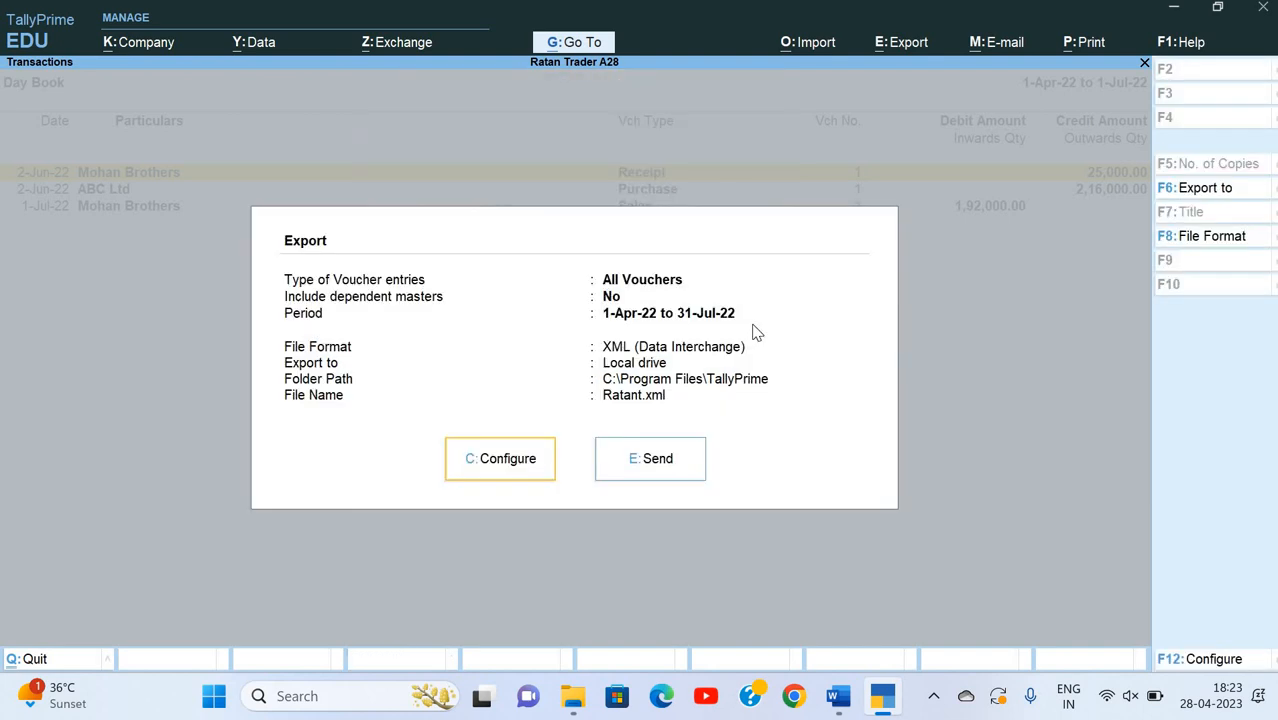
{"action": "key", "text": "e"}
{"action": "key", "text": "alt+Tab"}
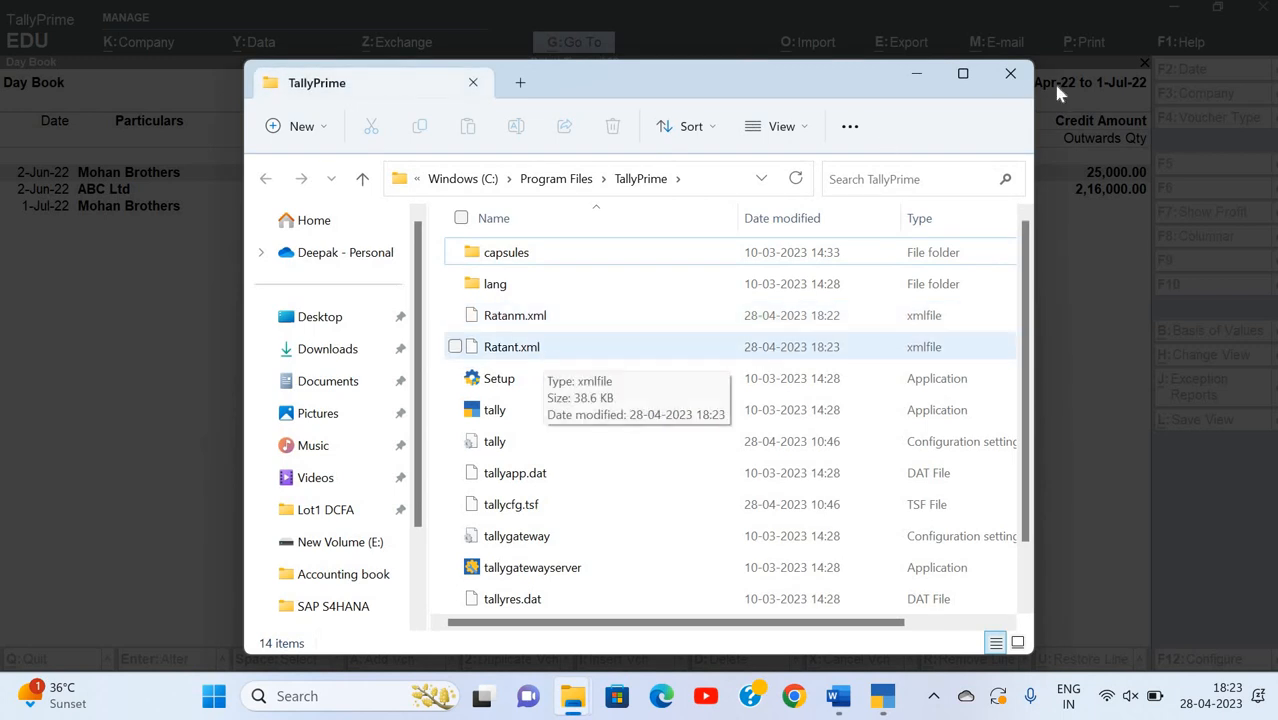
- Switch to TallyPrime and leave the Day Book to return to the Gateway of Tally
{"action": "key", "text": "alt+Tab"}
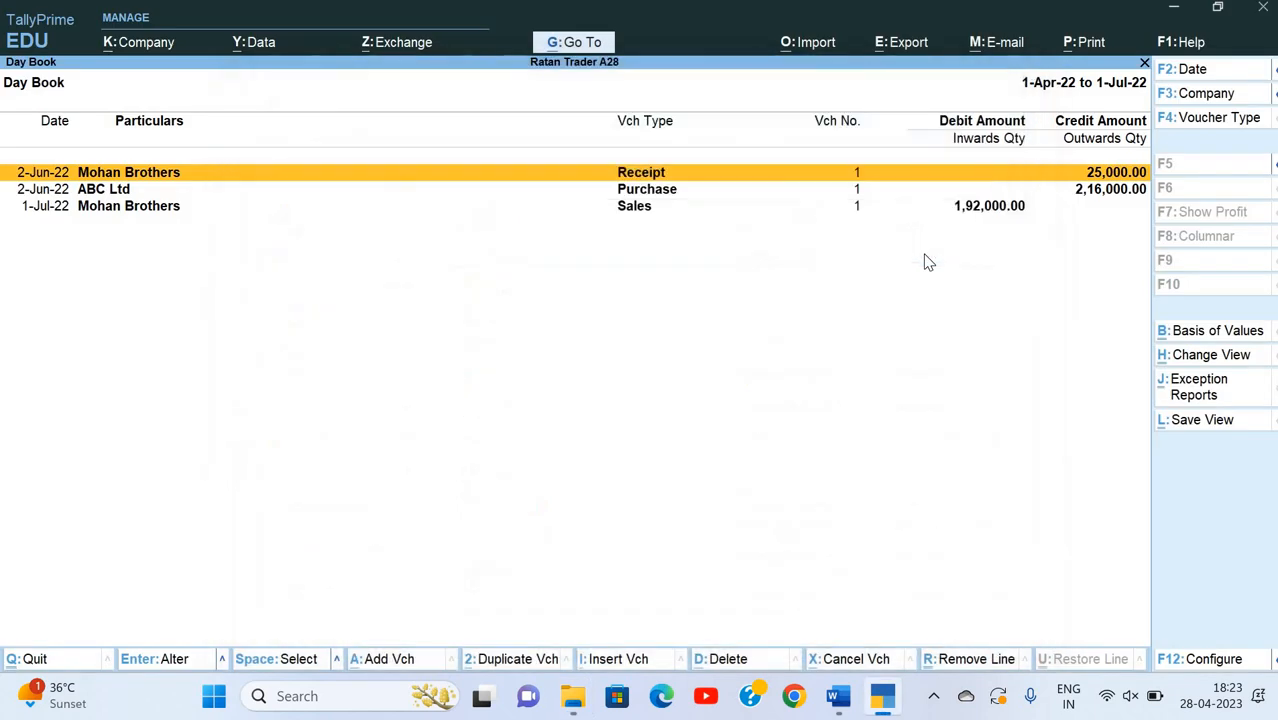
{"action": "key", "text": "Escape"}
{"action": "key", "text": "Escape"}
{"action": "key", "text": "Escape"}
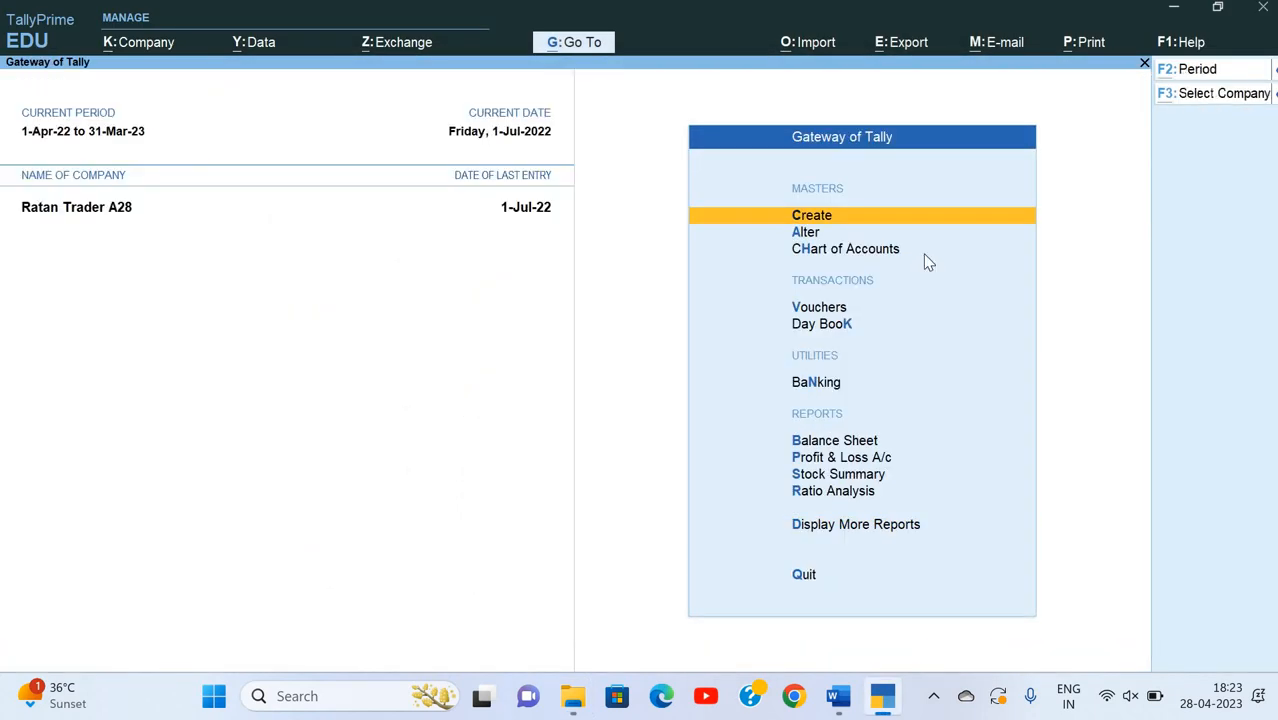
{"action": "key", "text": "alt+k"}
{"action": "key", "text": "Down"}
{"action": "key", "text": "Down"}
{"action": "key", "text": "Down"}
{"action": "key", "text": "Up"}
{"action": "key", "text": "Up"}
{"action": "key", "text": "Up"}
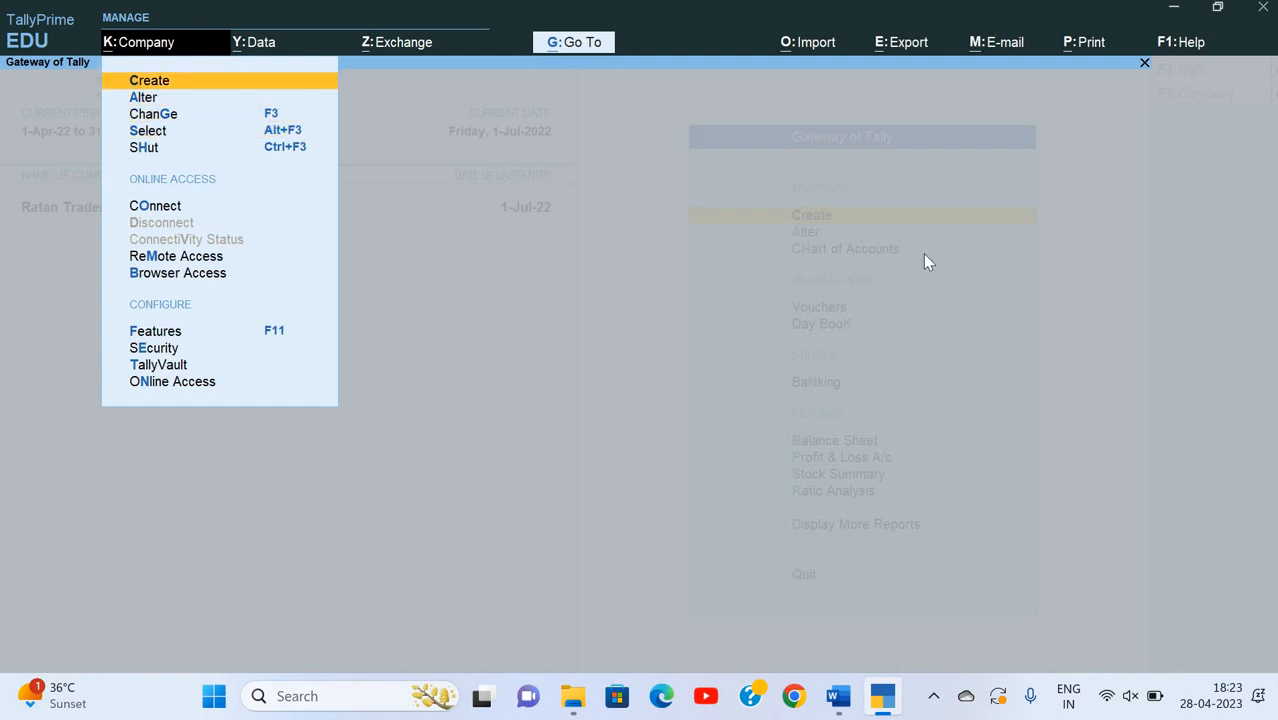
{"action": "key", "text": "Return"}
{"action": "key", "text": "Escape"}
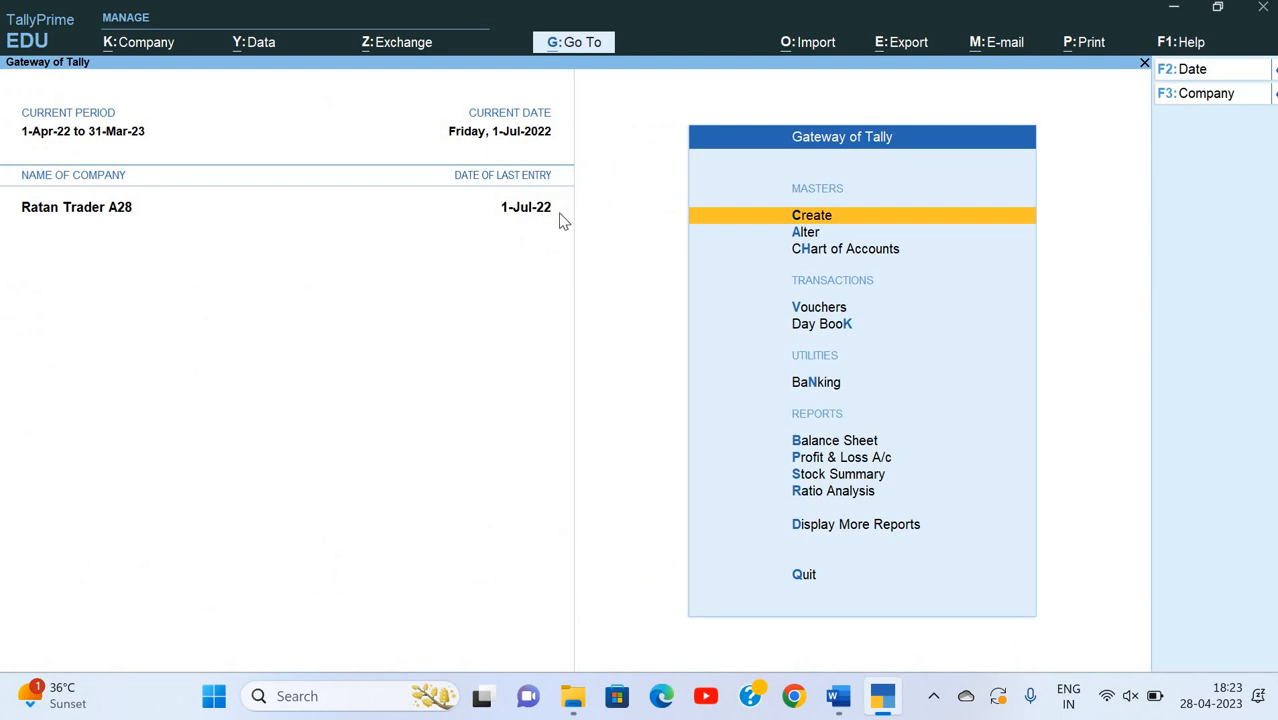
- Start creating a new company named Blank Company, using the same text as its mailing name
{"action": "key", "text": "alt+k"}
{"action": "key", "text": "Down"}
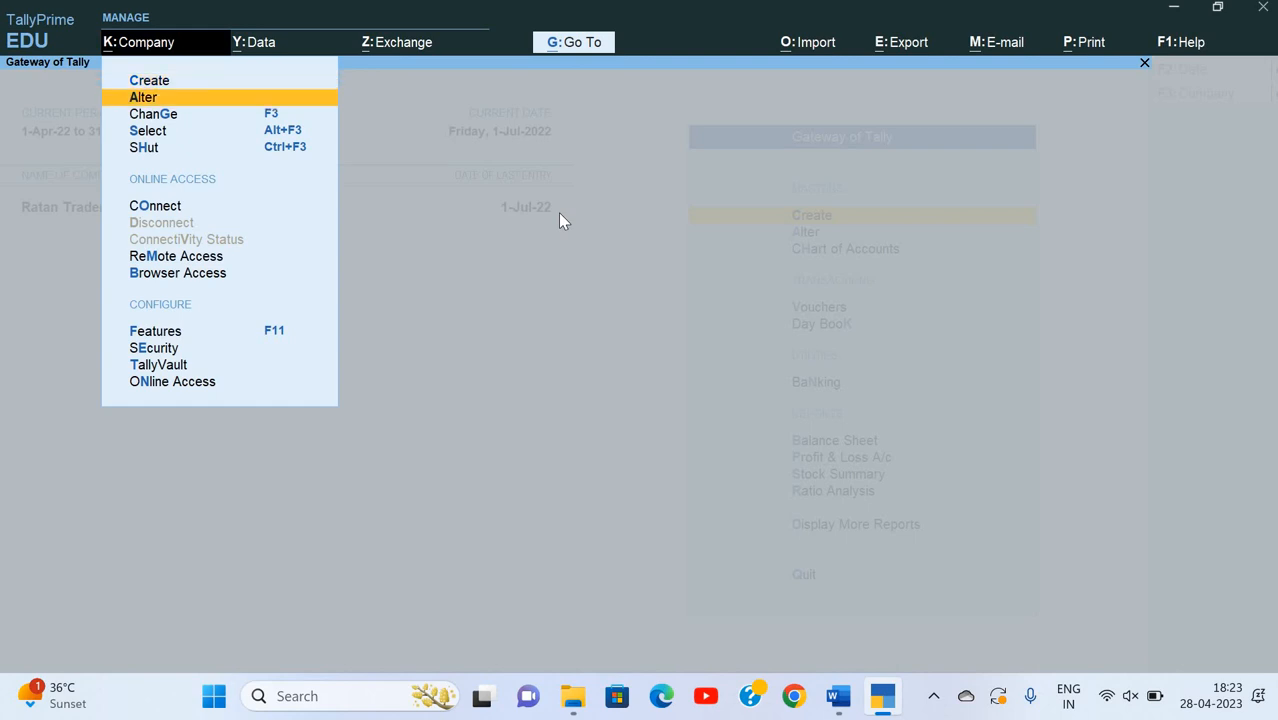
{"action": "key", "text": "Down"}
{"action": "key", "text": "Down"}
{"action": "key", "text": "Up"}
{"action": "key", "text": "Up"}
{"action": "key", "text": "Up"}
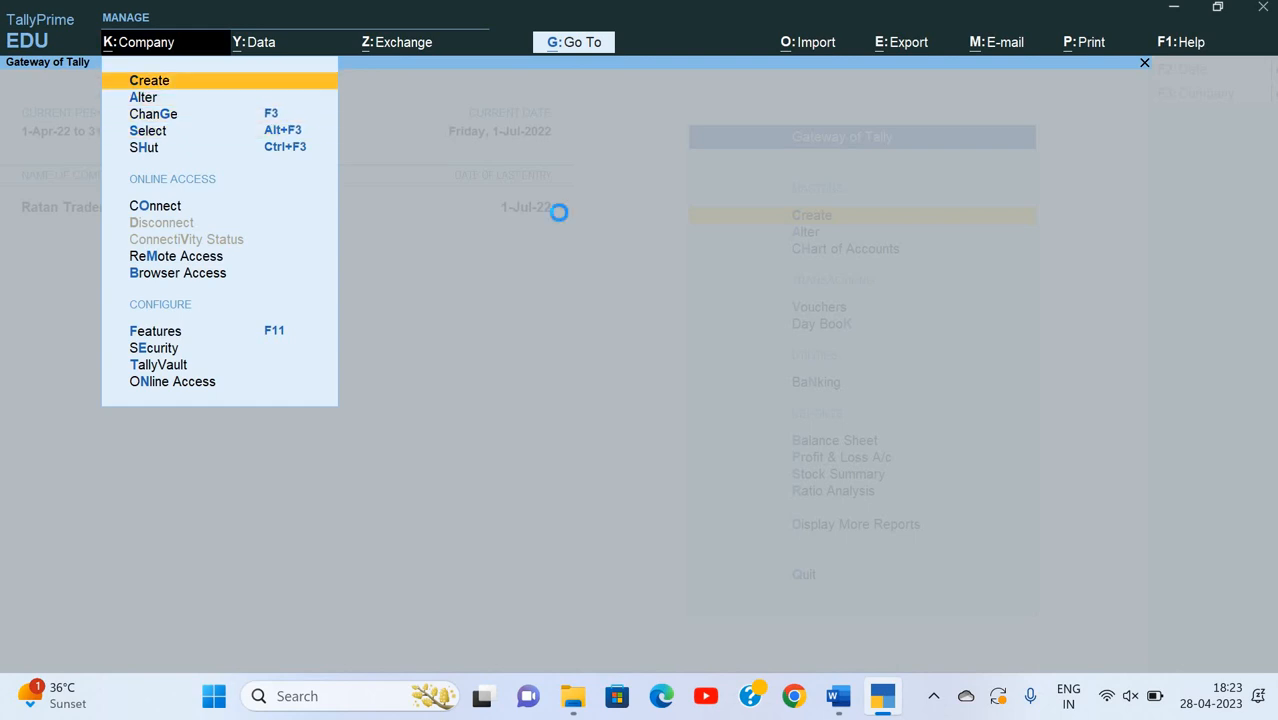
{"action": "key", "text": "Return"}
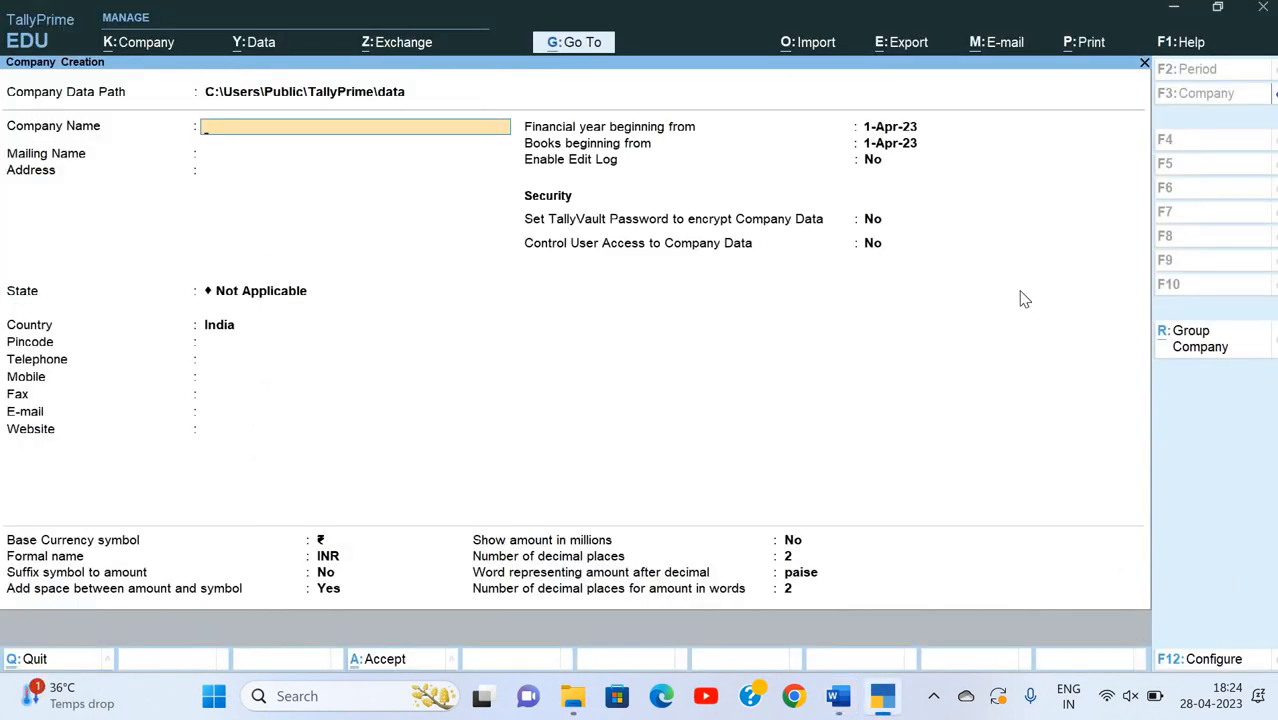
{"action": "type", "text": "Blank Company"}
{"action": "key", "text": "Return"}
{"action": "key", "text": "Return"}
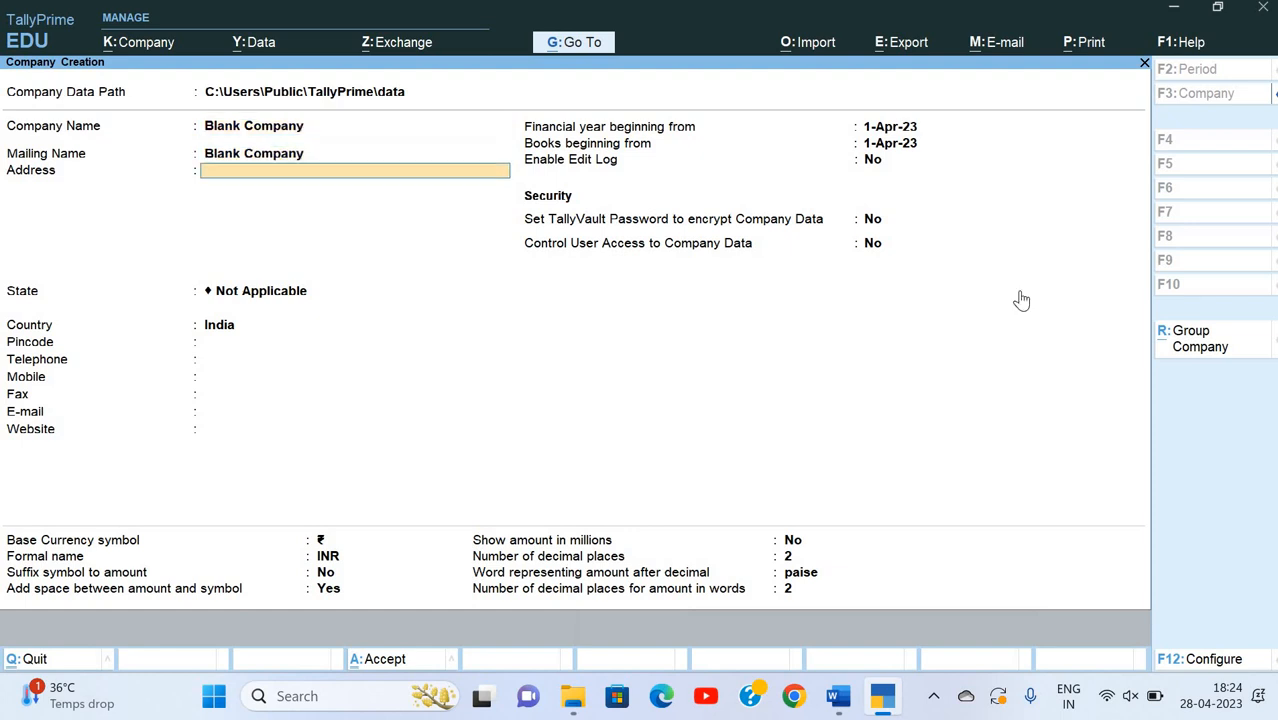
- Set the company's state to West Bengal, leaving the address and contact fields blank
{"action": "key", "text": "Return"}
{"action": "type", "text": "U"}
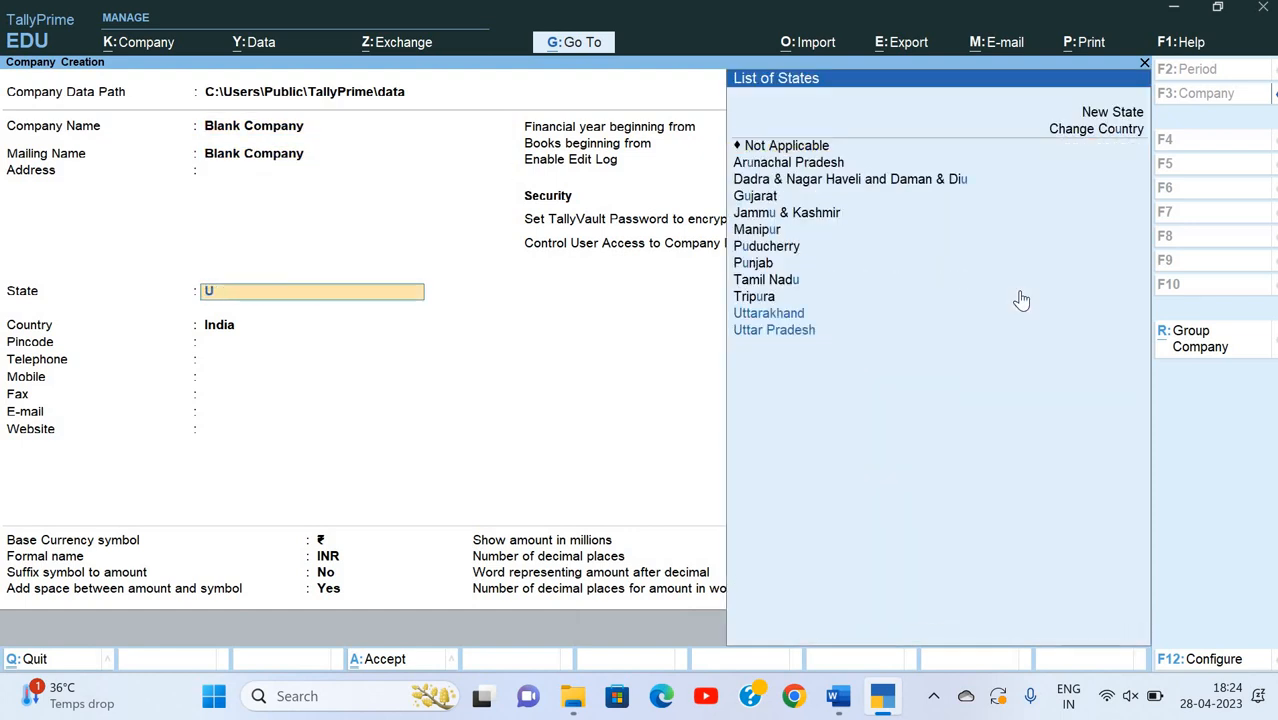
{"action": "key", "text": "BackSpace"}
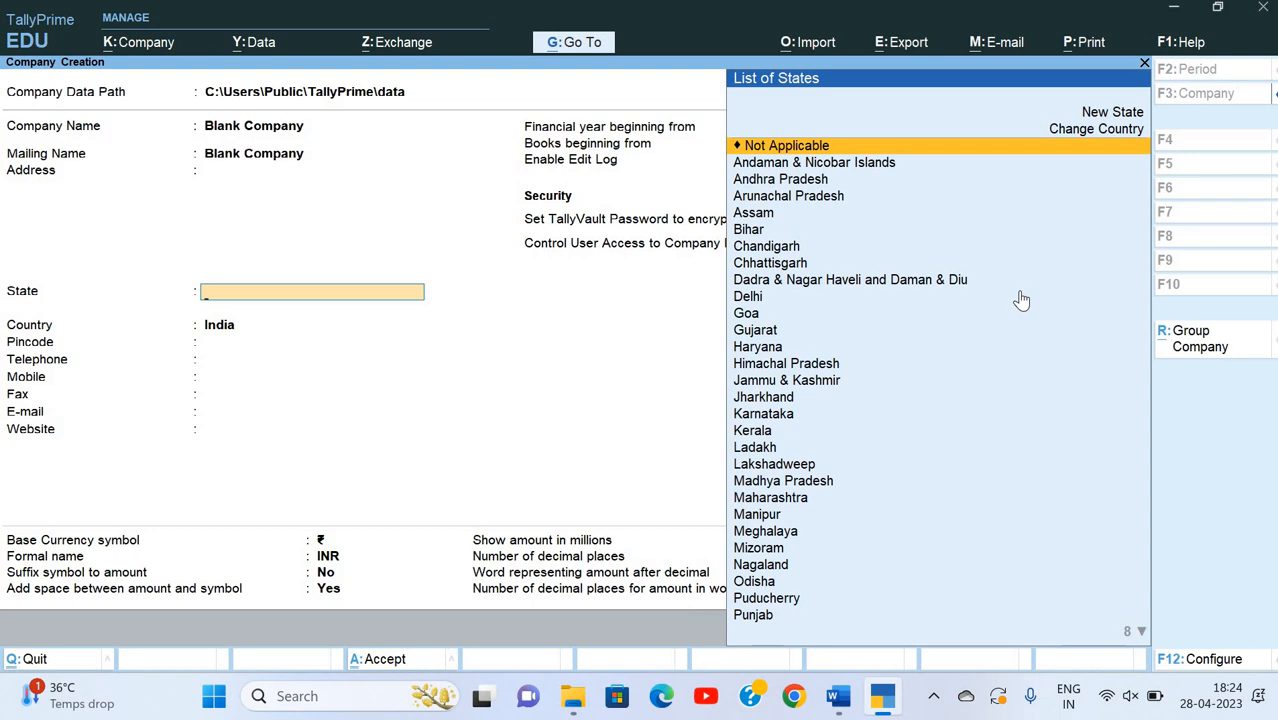
{"action": "type", "text": "We"}
{"action": "key", "text": "Return"}
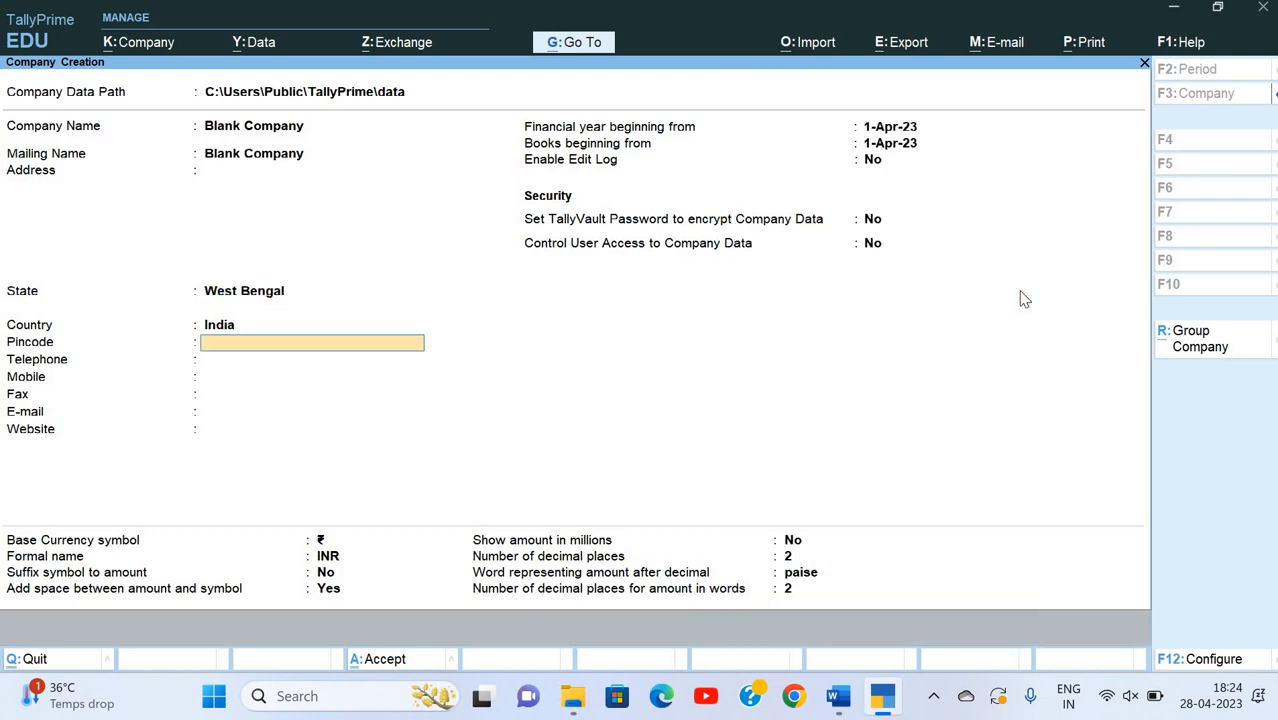
{"action": "key", "text": "Return"}
{"action": "key", "text": "Return"}
{"action": "key", "text": "Return"}
{"action": "key", "text": "Return"}
{"action": "key", "text": "Return"}
{"action": "key", "text": "Return"}
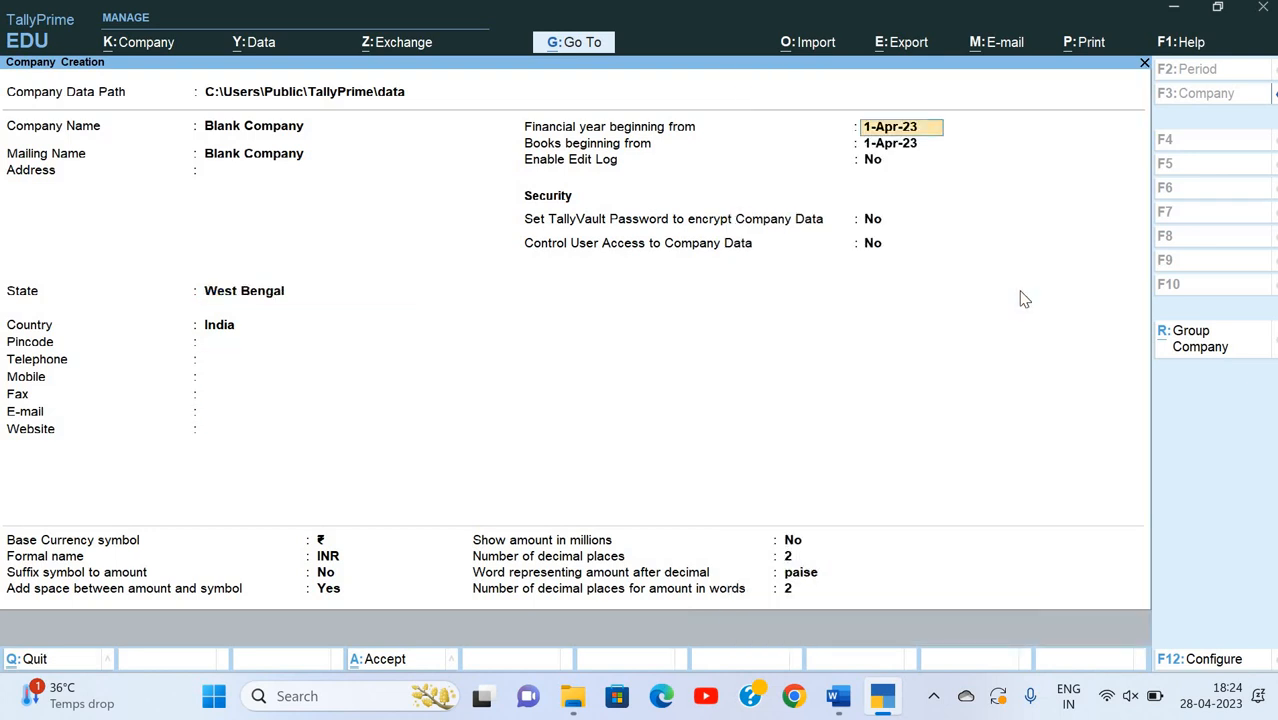
- Set the financial year and books beginning date to 1-Apr-22, keeping the edit log and security options at No
{"action": "type", "text": "1-4"}
{"action": "type", "text": "-22"}
{"action": "key", "text": "Return"}
{"action": "key", "text": "Return"}
{"action": "key", "text": "Return"}
{"action": "key", "text": "Return"}
{"action": "key", "text": "Return"}
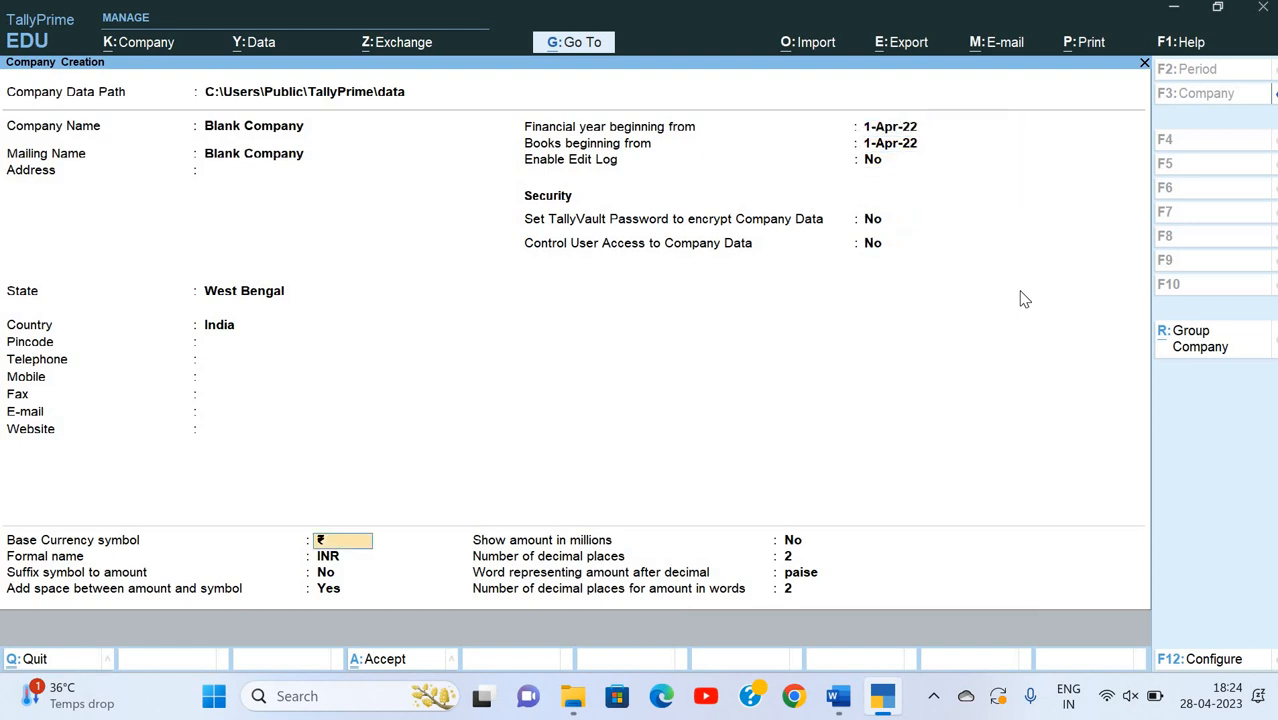
- Keep the default base currency settings and save the new company
{"action": "key", "text": "Return"}
{"action": "key", "text": "Return"}
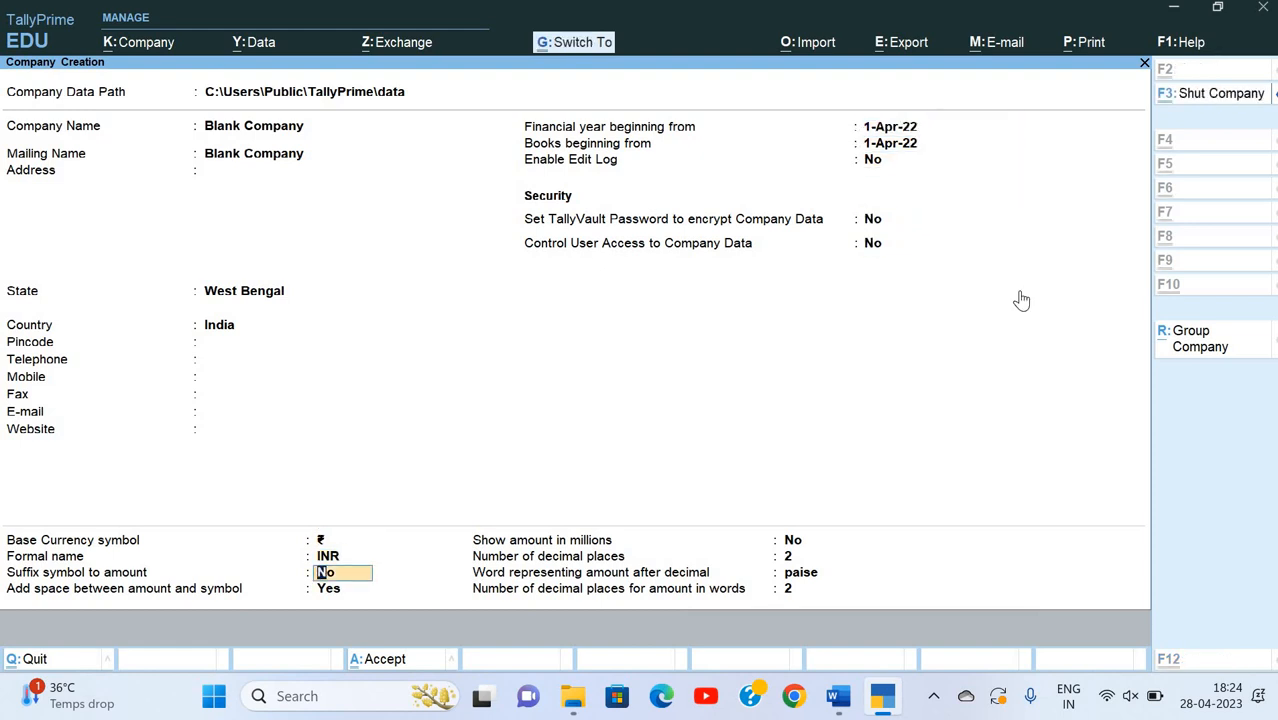
{"action": "key", "text": "ctrl+a"}
- Disable Goods and Services Tax (GST) in the new company's features, keep the other features at their defaults, and save
{"action": "key", "text": "Return"}
{"action": "key", "text": "Return"}
{"action": "key", "text": "Return"}
{"action": "key", "text": "Return"}
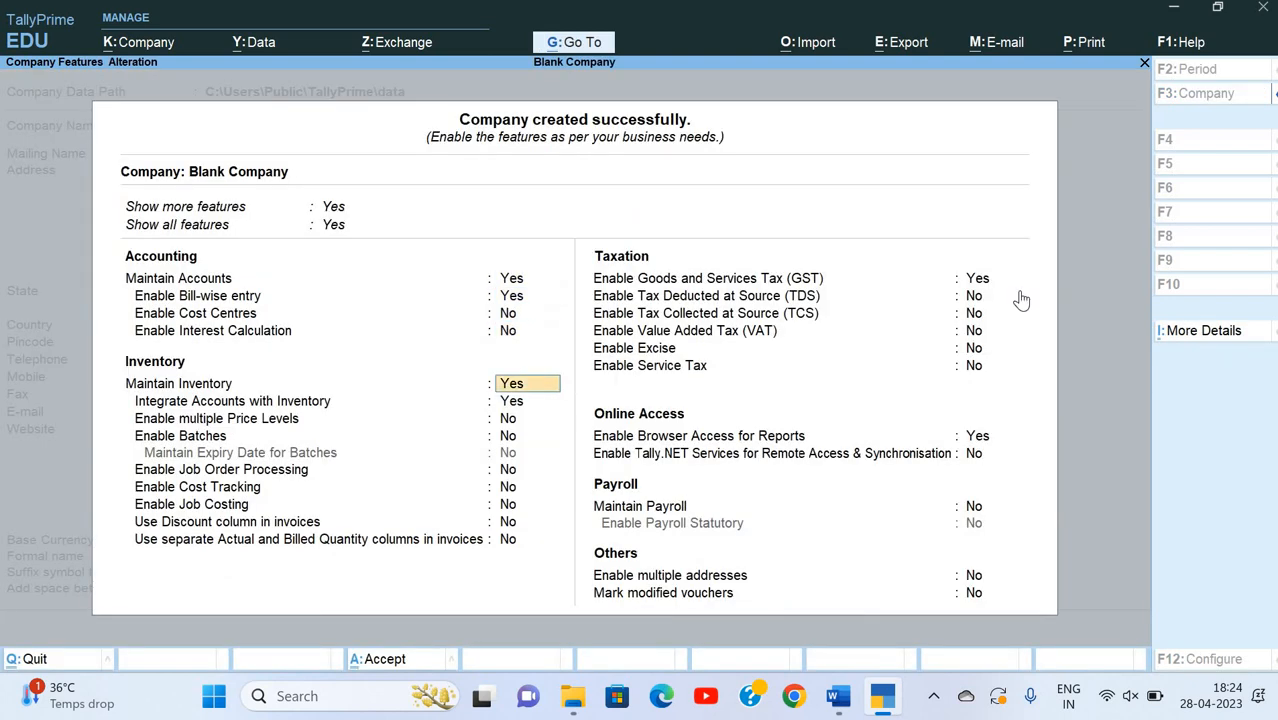
{"action": "key", "text": "Return"}
{"action": "key", "text": "Return"}
{"action": "key", "text": "Return"}
{"action": "key", "text": "Return"}
{"action": "key", "text": "Return"}
{"action": "key", "text": "Return"}
{"action": "key", "text": "Return"}
{"action": "key", "text": "Return"}
{"action": "key", "text": "Return"}
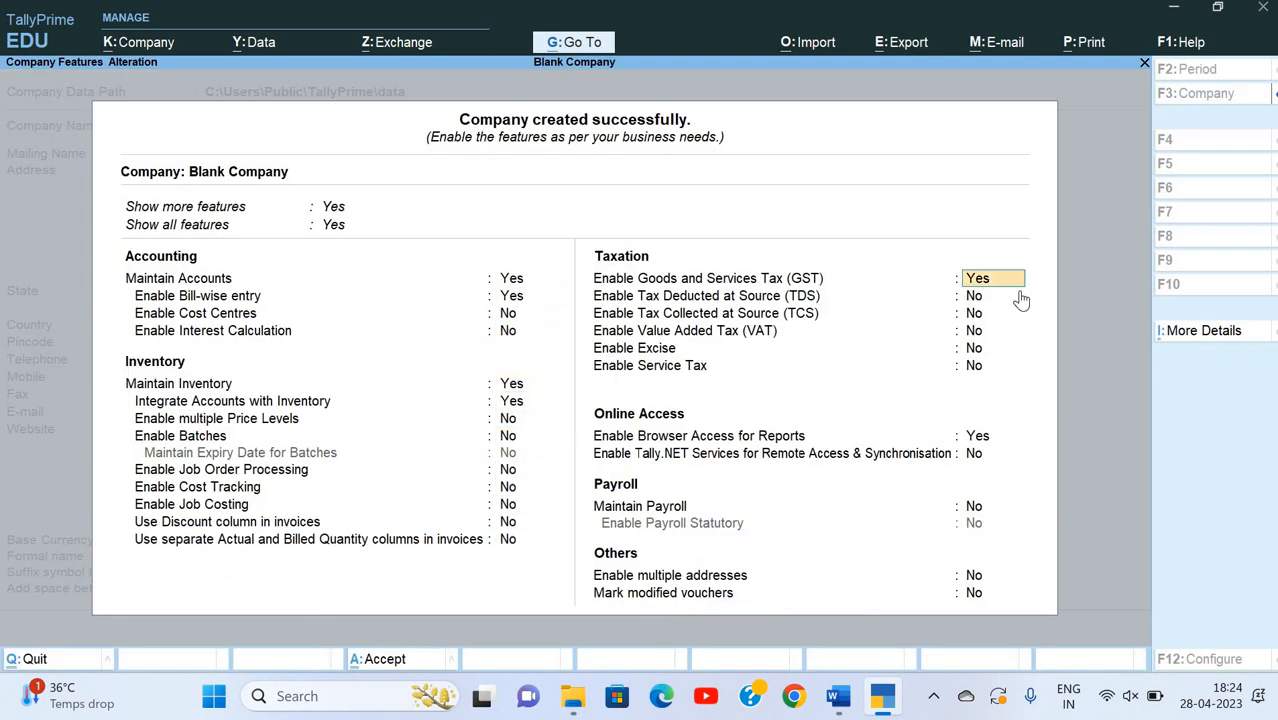
{"action": "type", "text": "n"}
{"action": "key", "text": "Return"}
{"action": "key", "text": "ctrl+a"}
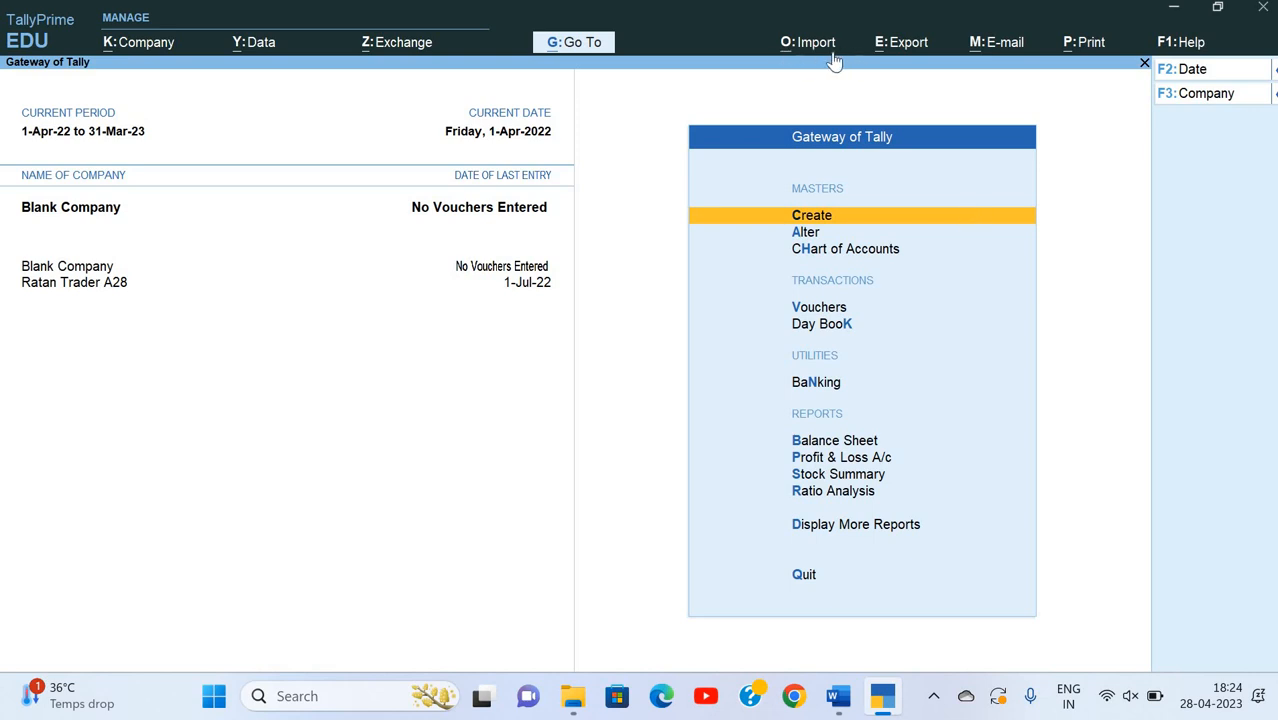
- Try to import masters from Ratanm.xml into Blank Company, combining opening balances for masters that already exist
{"action": "key", "text": "alt+o"}
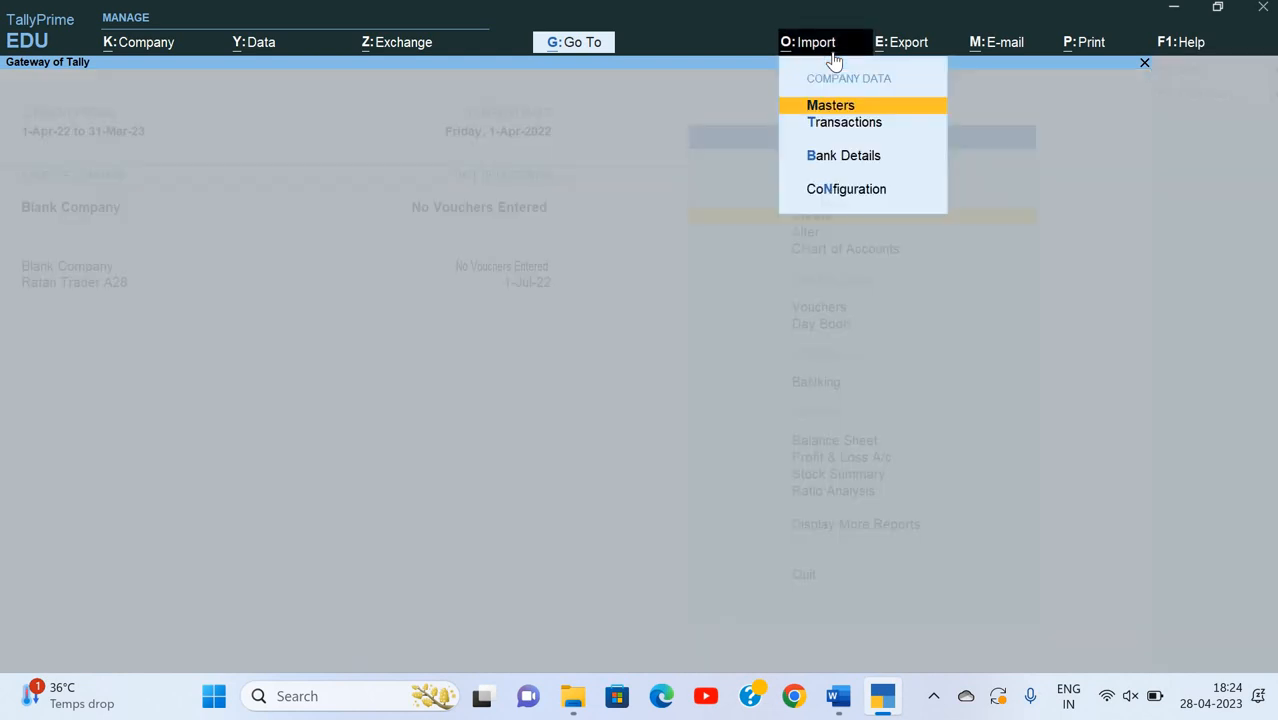
{"action": "key", "text": "Return"}
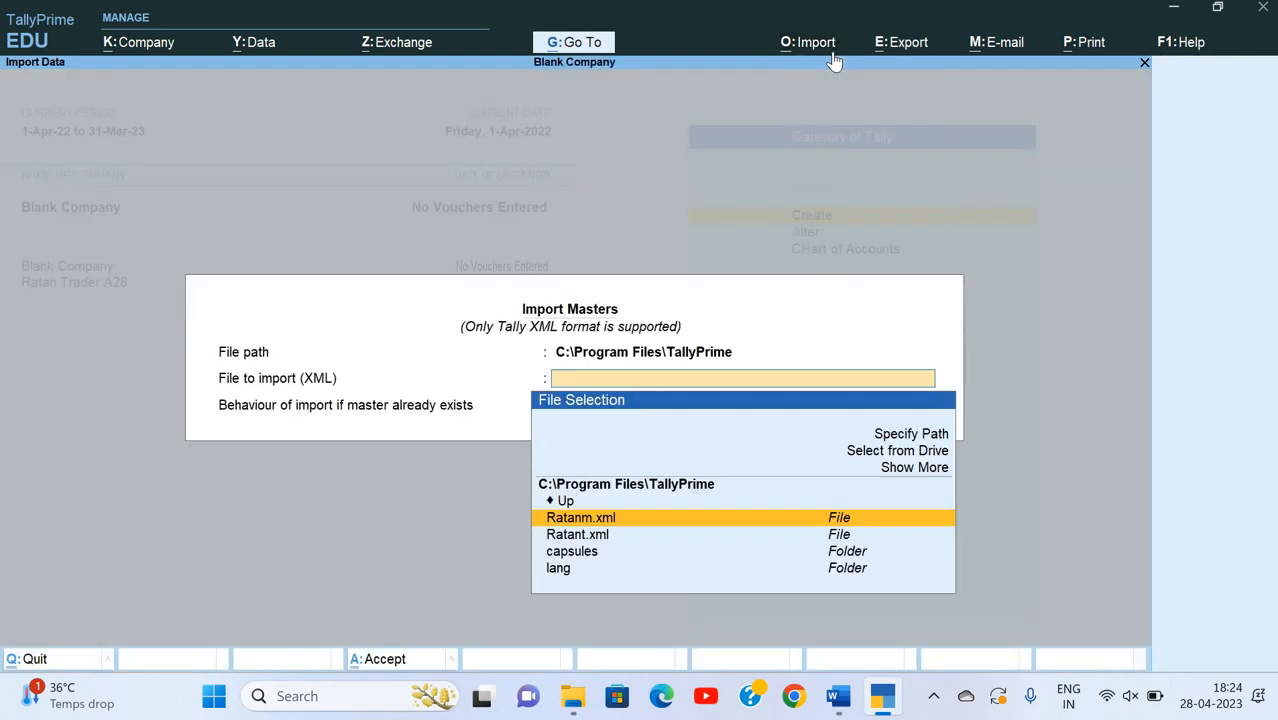
{"action": "key", "text": "Down"}
{"action": "key", "text": "Down"}
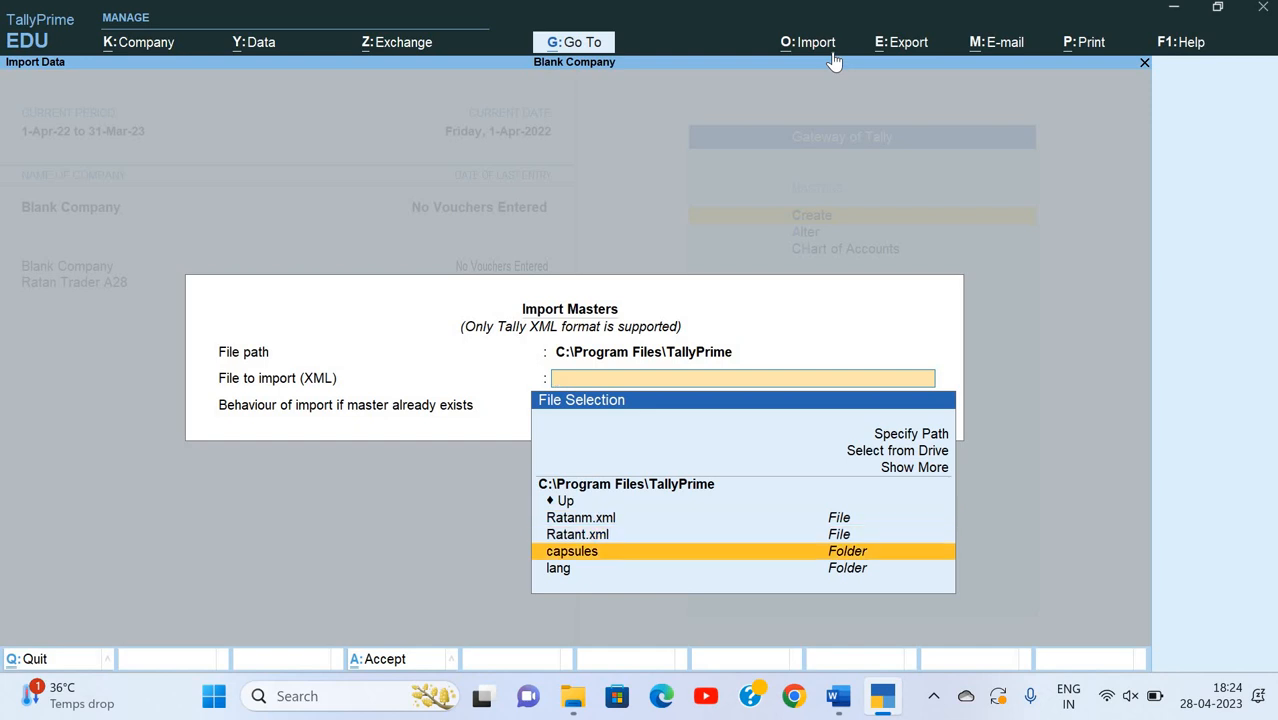
{"action": "key", "text": "Up"}
{"action": "key", "text": "Up"}
{"action": "key", "text": "Down"}
{"action": "key", "text": "Down"}
{"action": "key", "text": "Up"}
{"action": "key", "text": "Up"}
{"action": "key", "text": "Down"}
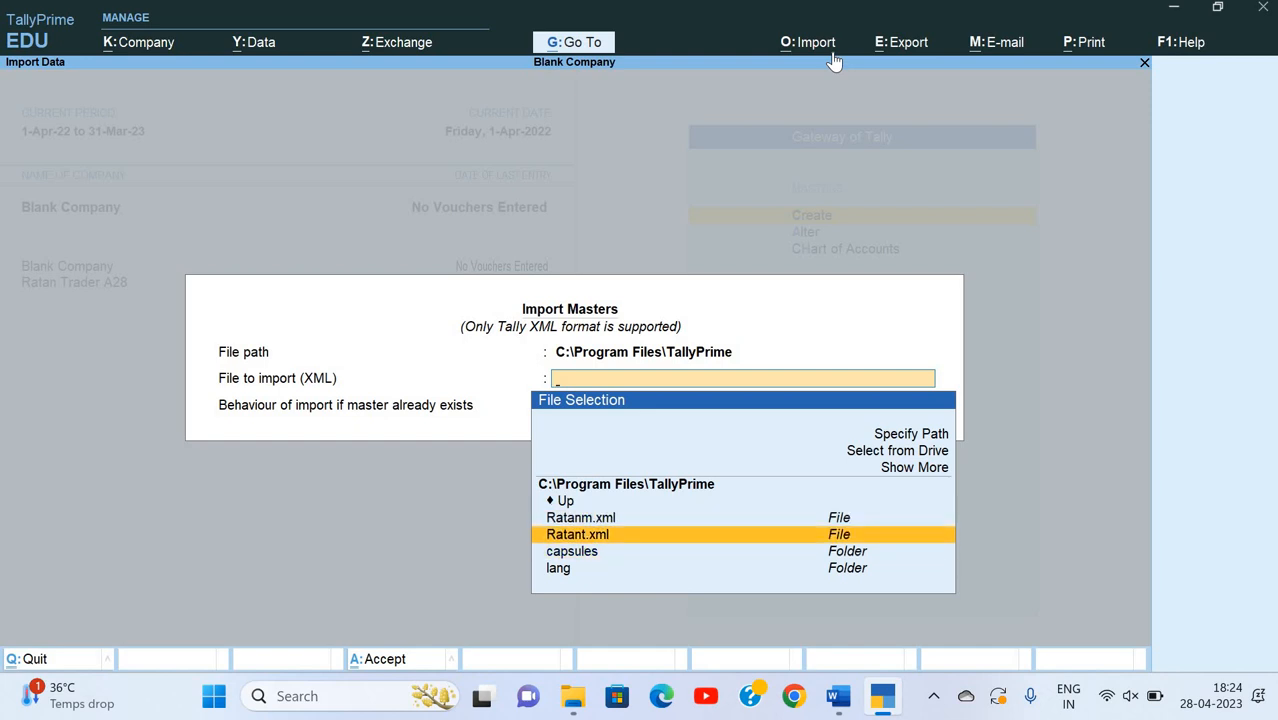
{"action": "key", "text": "Up"}
{"action": "key", "text": "Return"}
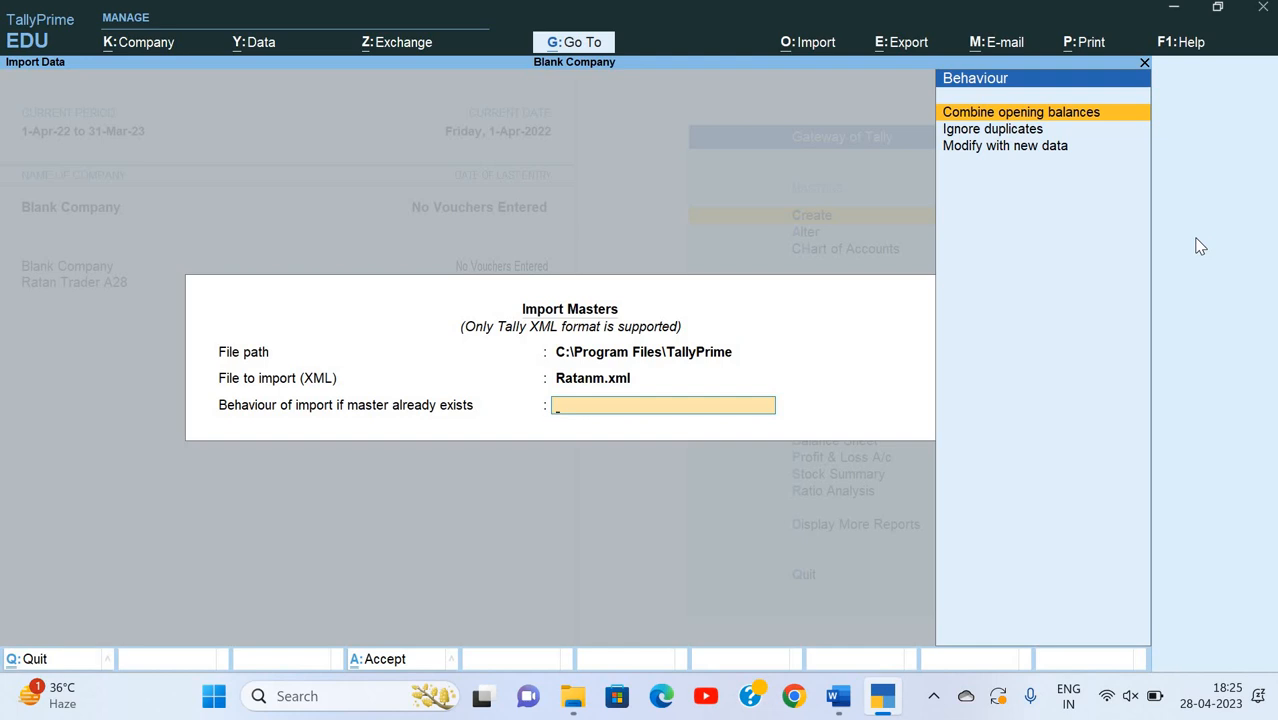
{"action": "key", "text": "Return"}
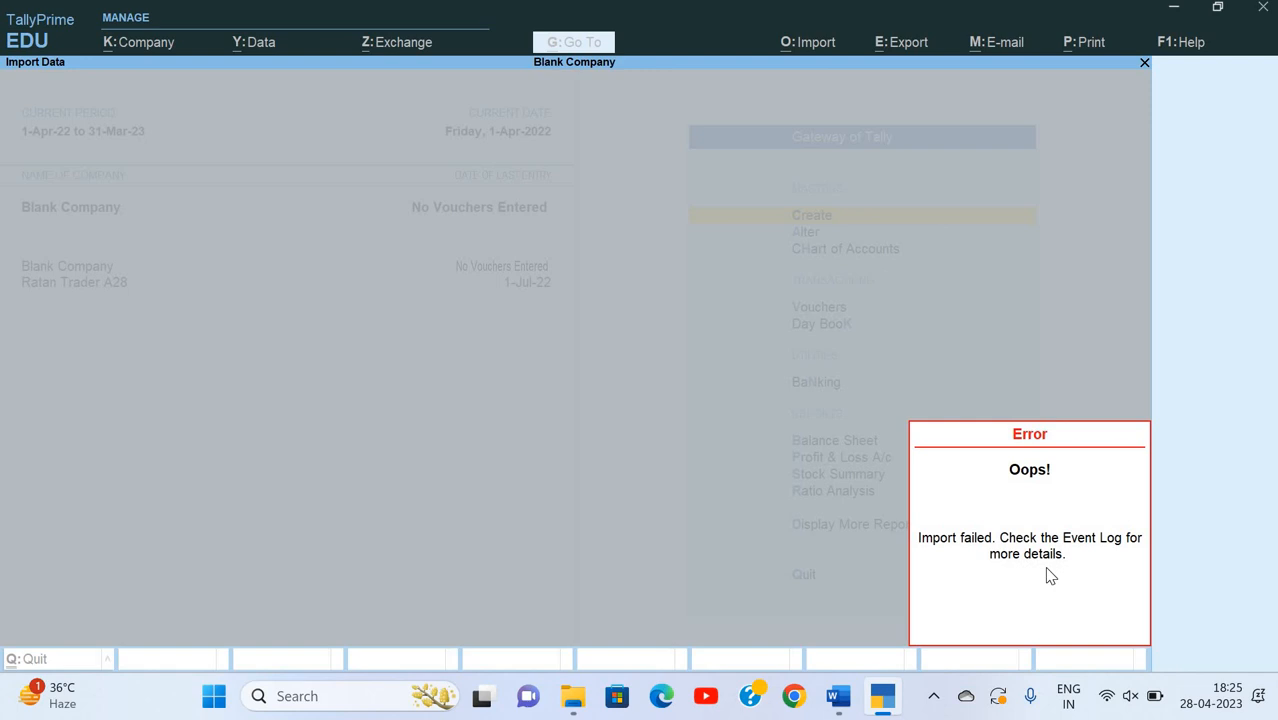
{"action": "key", "text": "Escape"}
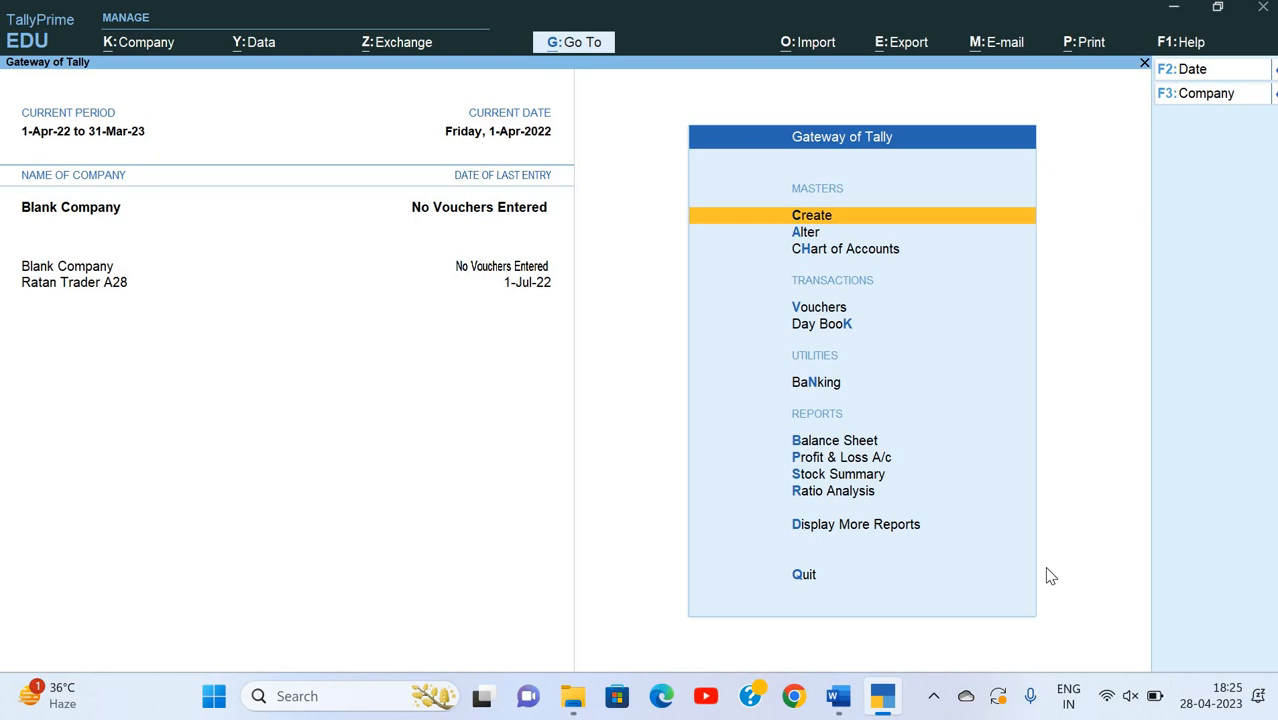
- Open the troubleshooting Event Log, examine the import error entries, and return to the Gateway of Tally
{"action": "key", "text": "F1"}
{"action": "key", "text": "Down"}
{"action": "key", "text": "Down"}
{"action": "key", "text": "Down"}
{"action": "key", "text": "Down"}
{"action": "key", "text": "Down"}
{"action": "key", "text": "Down"}
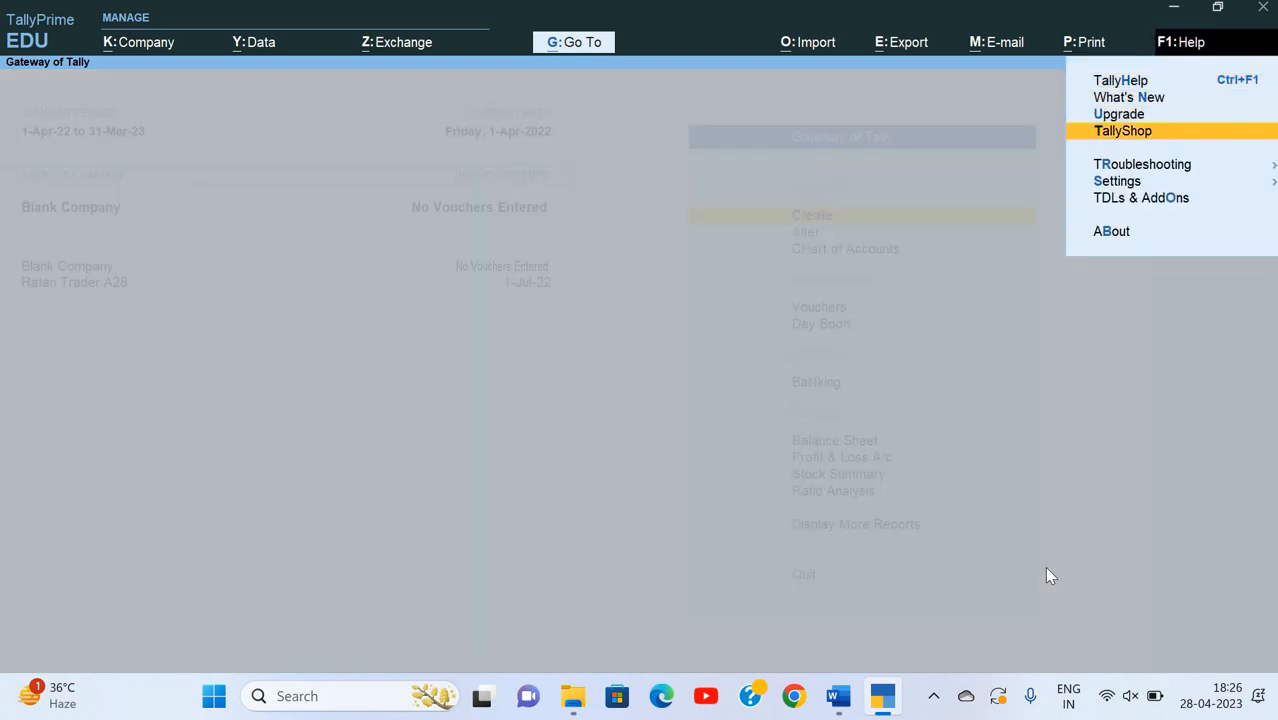
{"action": "key", "text": "Up"}
{"action": "key", "text": "Up"}
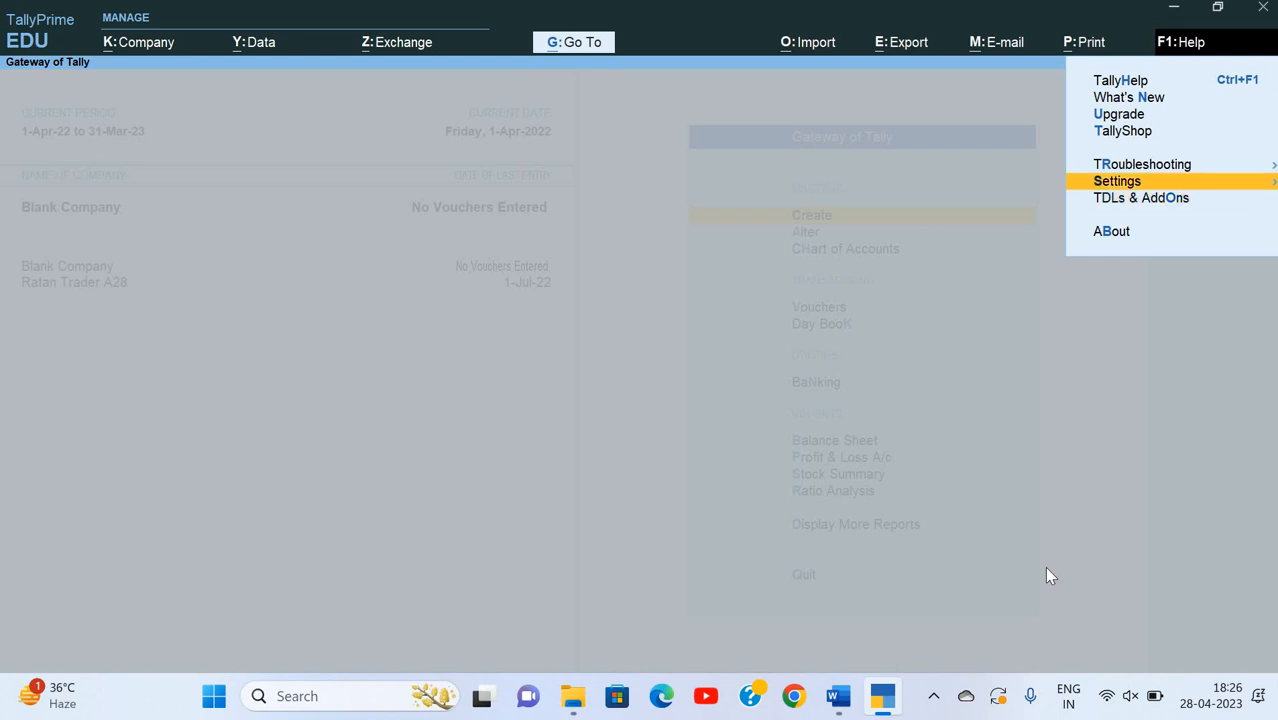
{"action": "key", "text": "Down"}
{"action": "key", "text": "Down"}
{"action": "key", "text": "Up"}
{"action": "key", "text": "Up"}
{"action": "key", "text": "Return"}
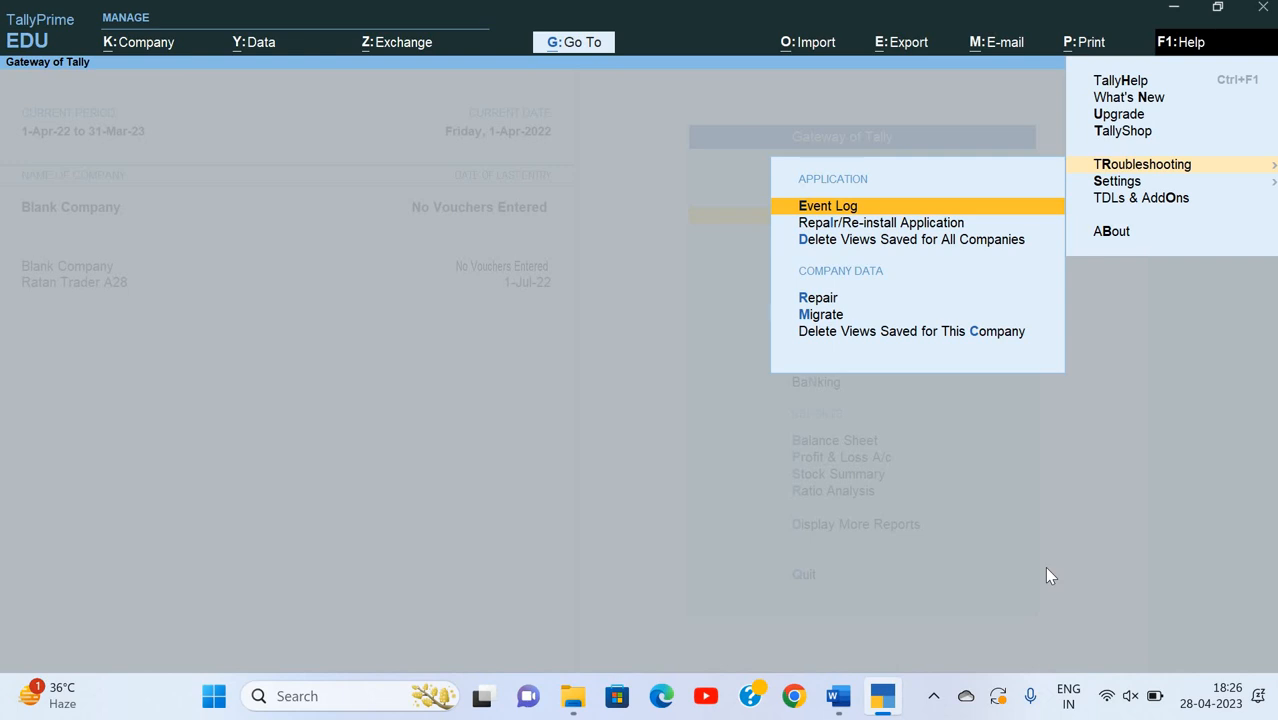
{"action": "key", "text": "Return"}
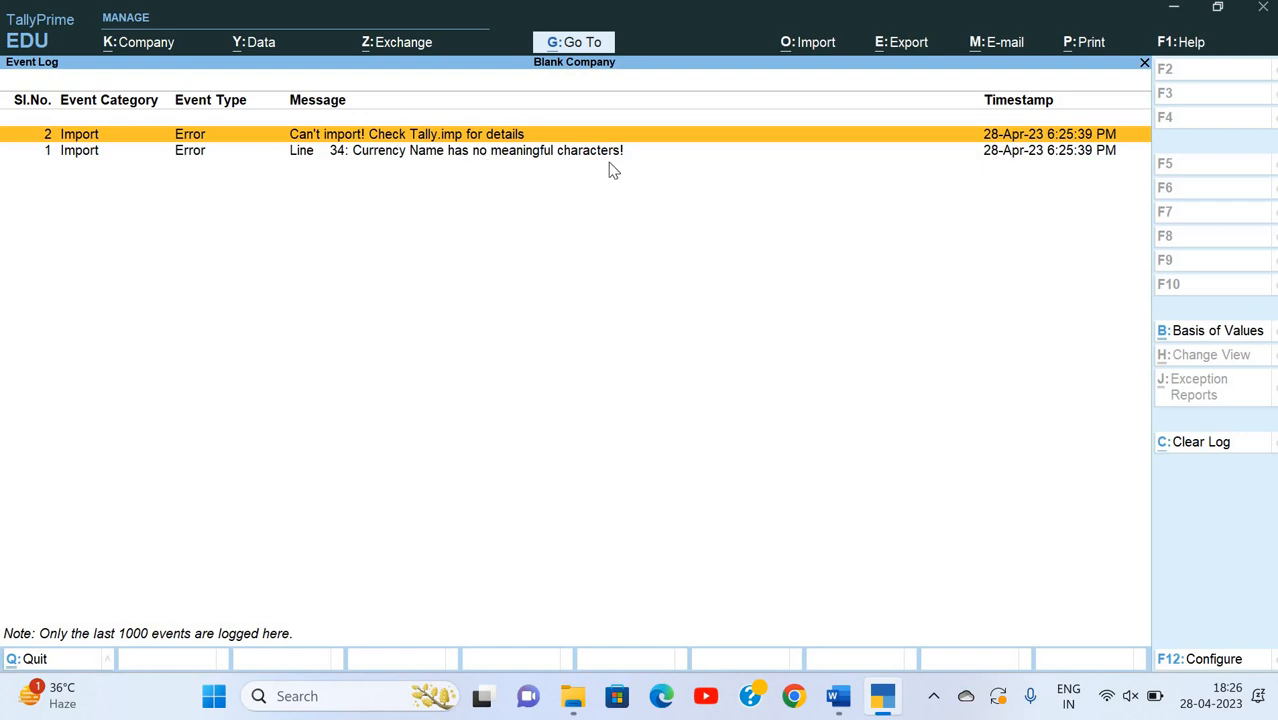
{"action": "key", "text": "Down"}
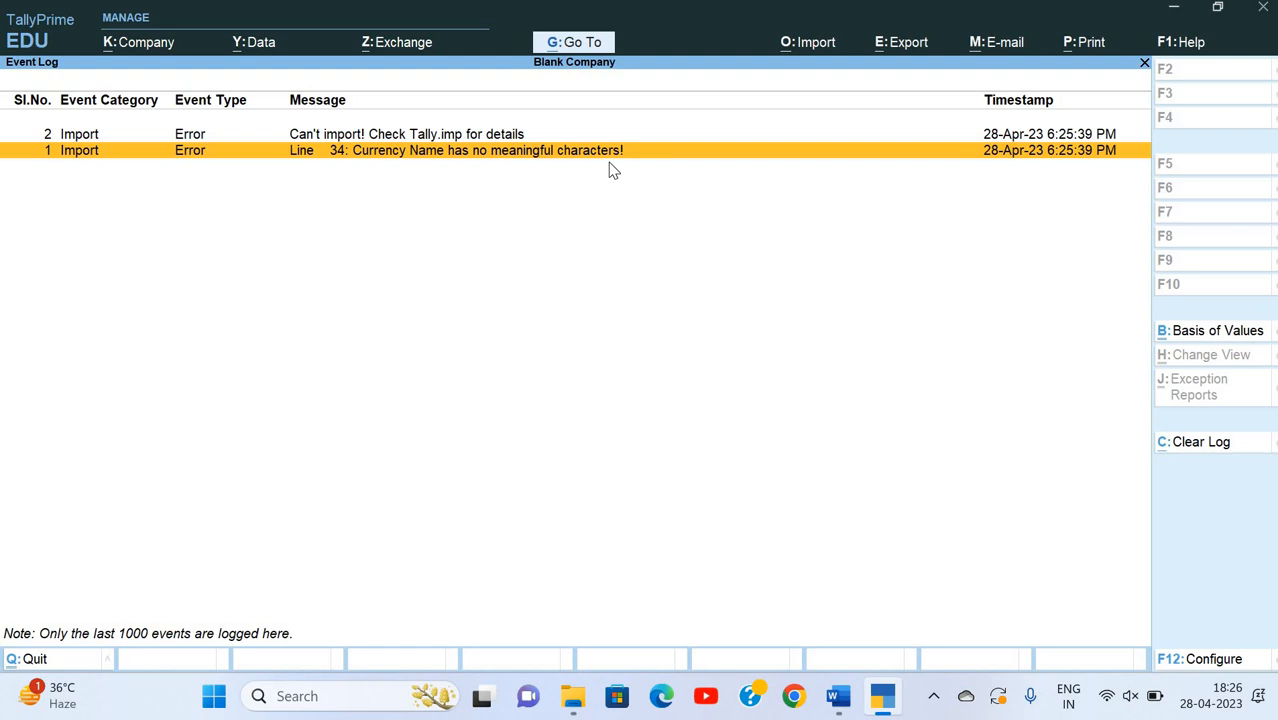
{"action": "key", "text": "Escape"}
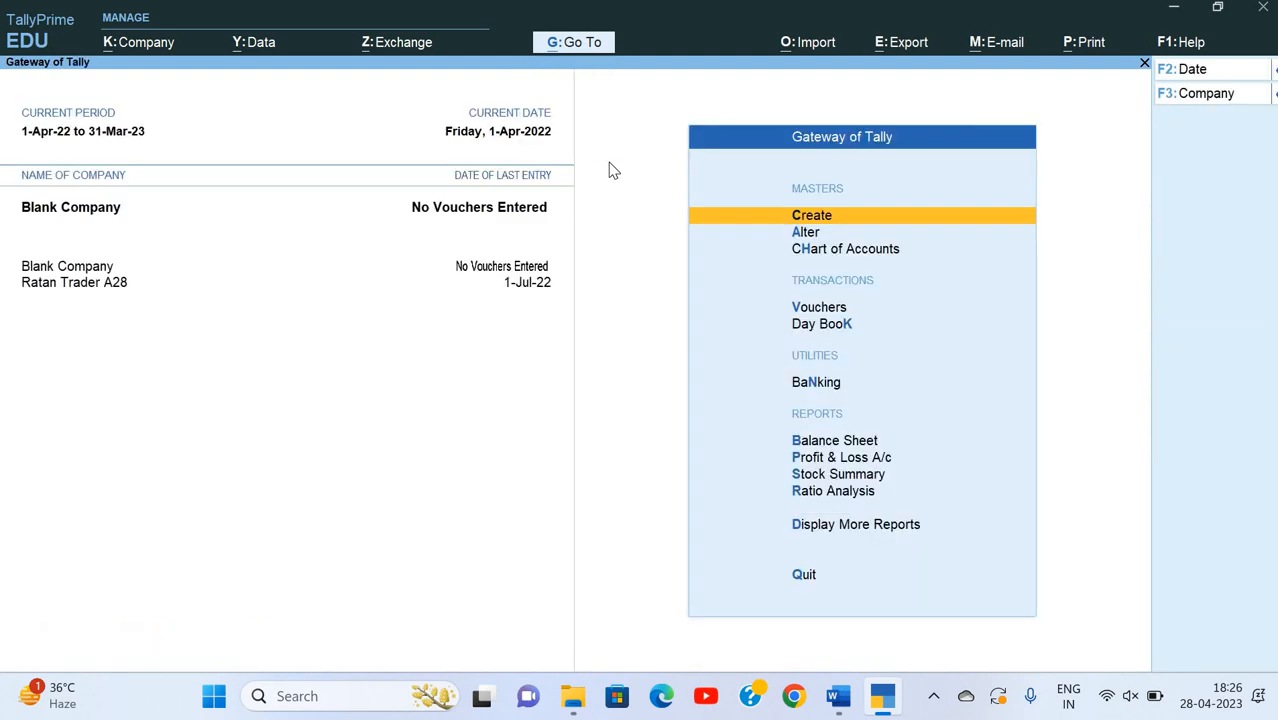
{"action": "key", "text": "Escape"}
{"action": "key", "text": "n"}
- Change Blank Company's base currency symbol to Rs., save the currency, and return to the Gateway of Tally
{"action": "key", "text": "Down"}
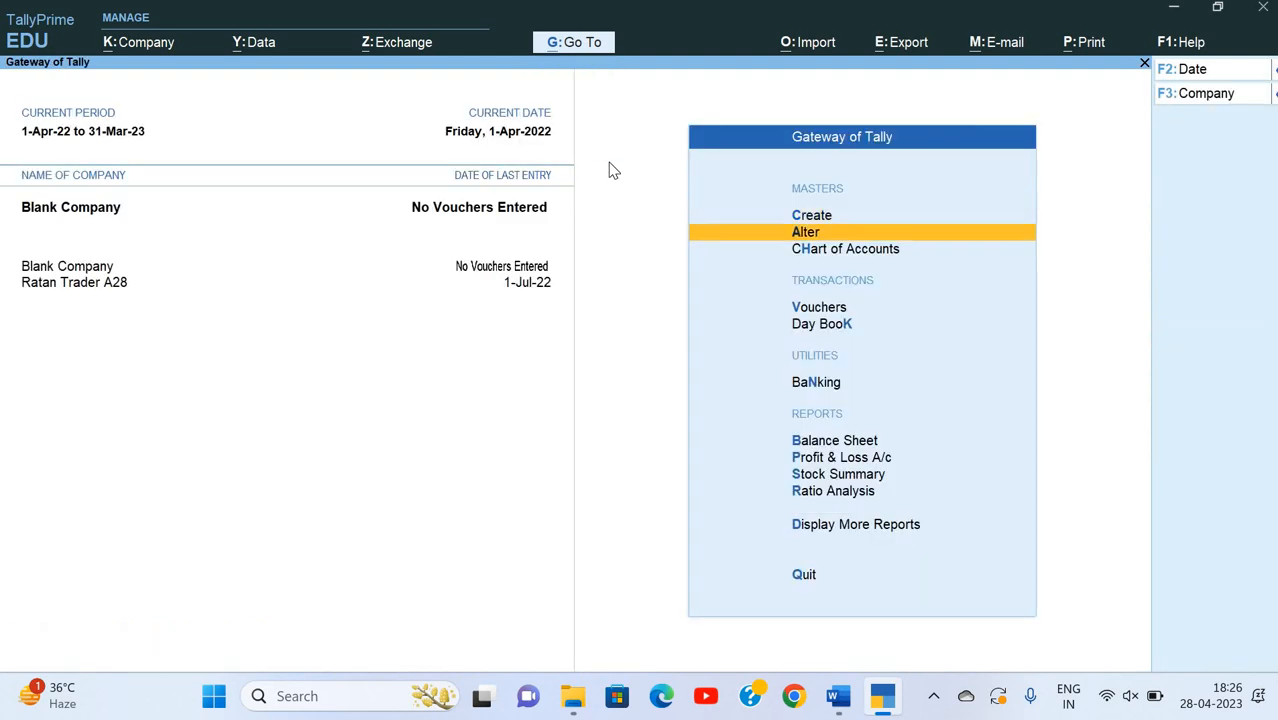
{"action": "key", "text": "Return"}
{"action": "key", "text": "Down"}
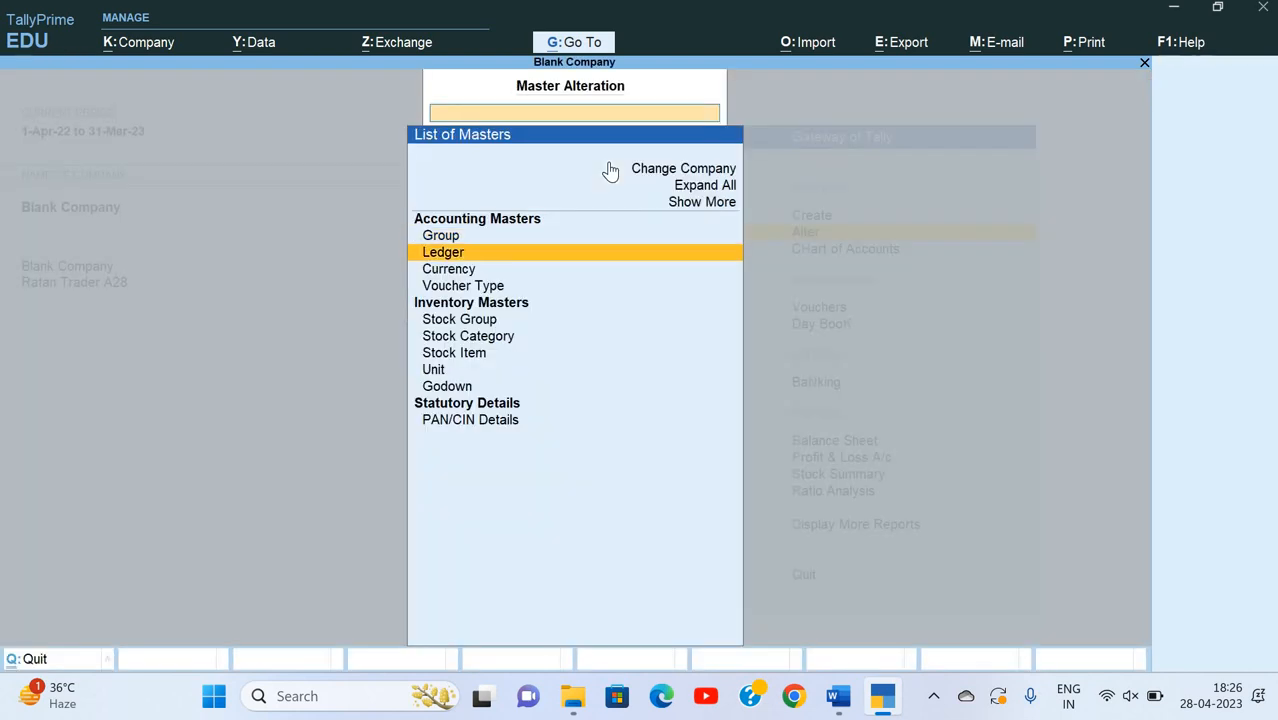
{"action": "key", "text": "Down"}
{"action": "key", "text": "Up"}
{"action": "key", "text": "Down"}
{"action": "key", "text": "Return"}
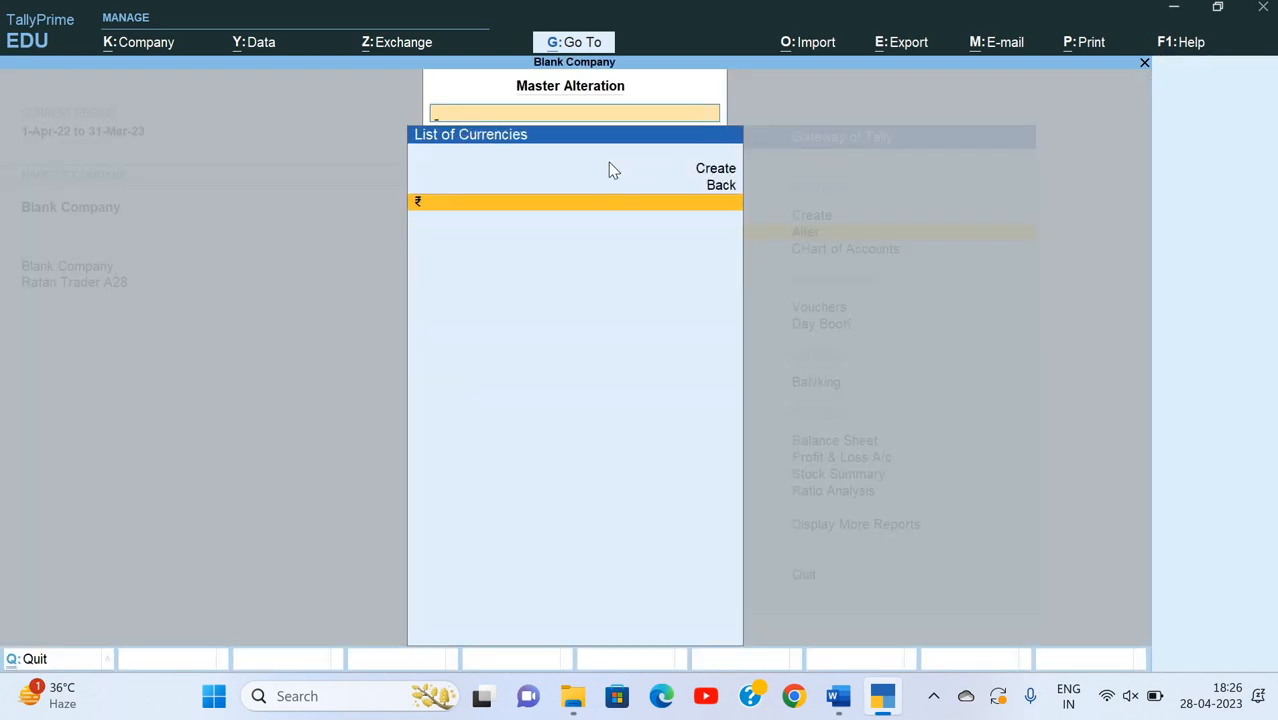
{"action": "key", "text": "Return"}
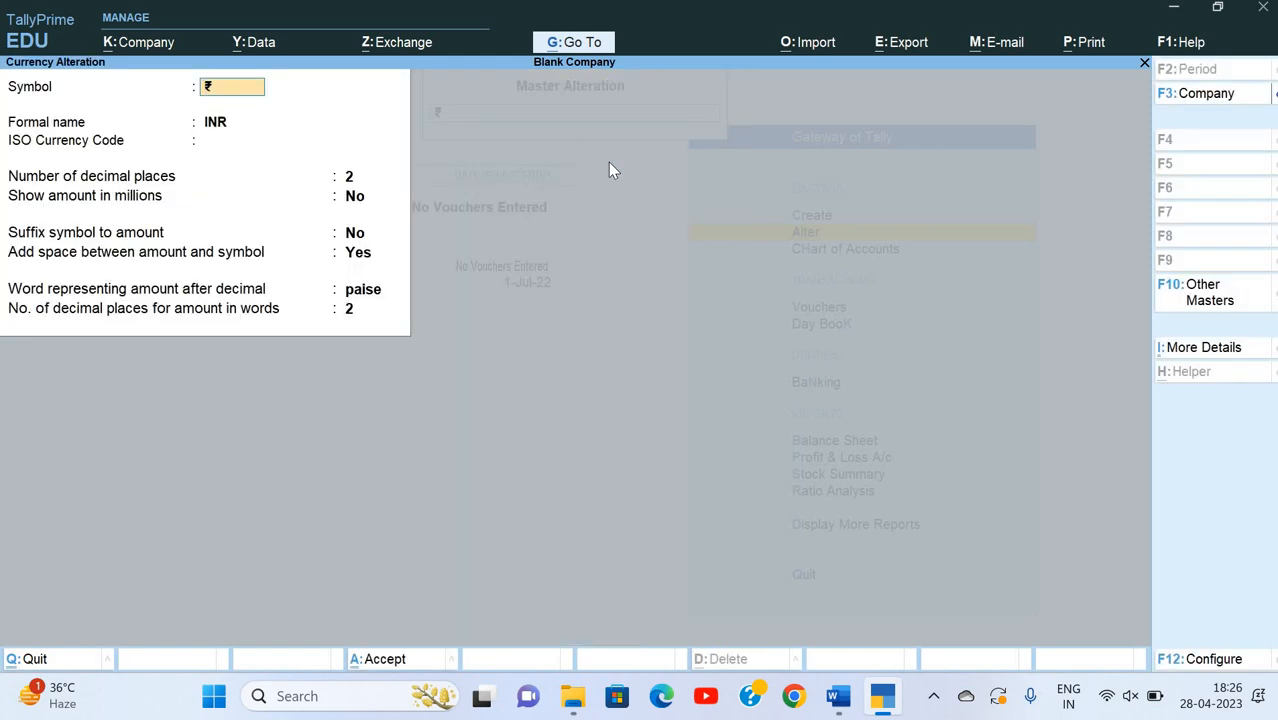
{"action": "type", "text": "Rs."}
{"action": "key", "text": "Return"}
{"action": "key", "text": "Return"}
{"action": "key", "text": "Return"}
{"action": "key", "text": "Return"}
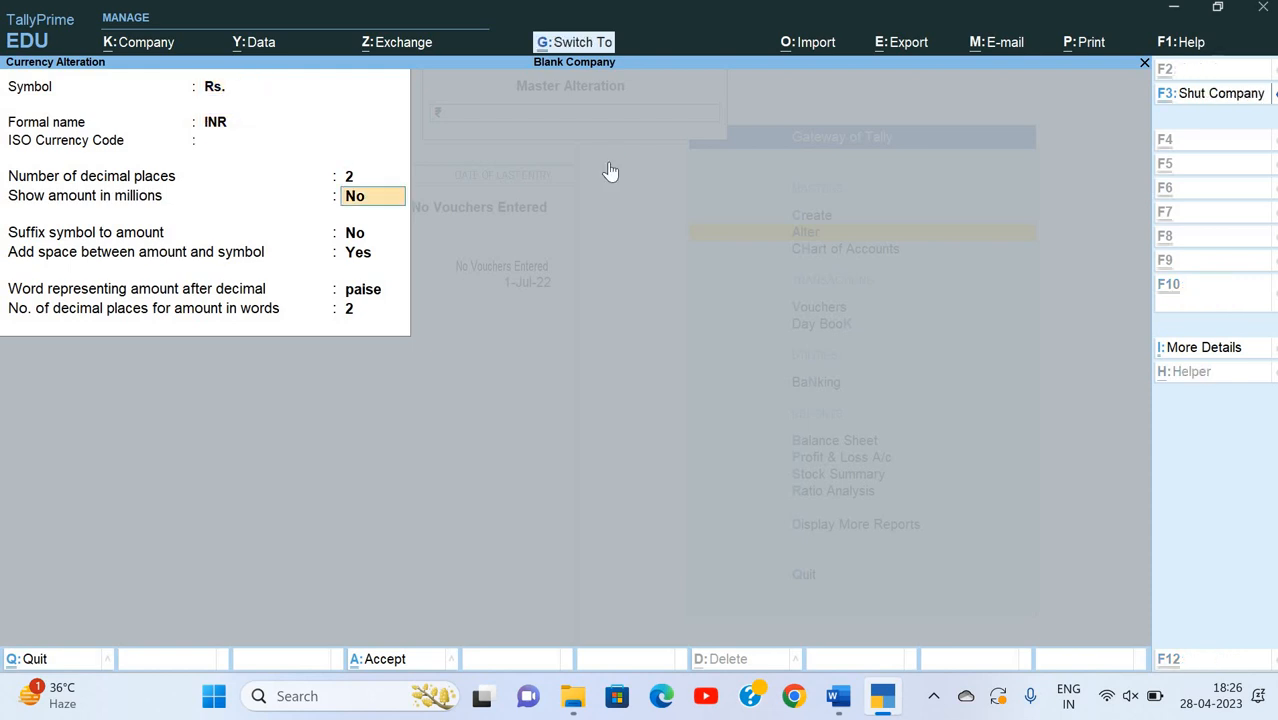
{"action": "key", "text": "ctrl+a"}
{"action": "key", "text": "Escape"}
{"action": "key", "text": "Up"}
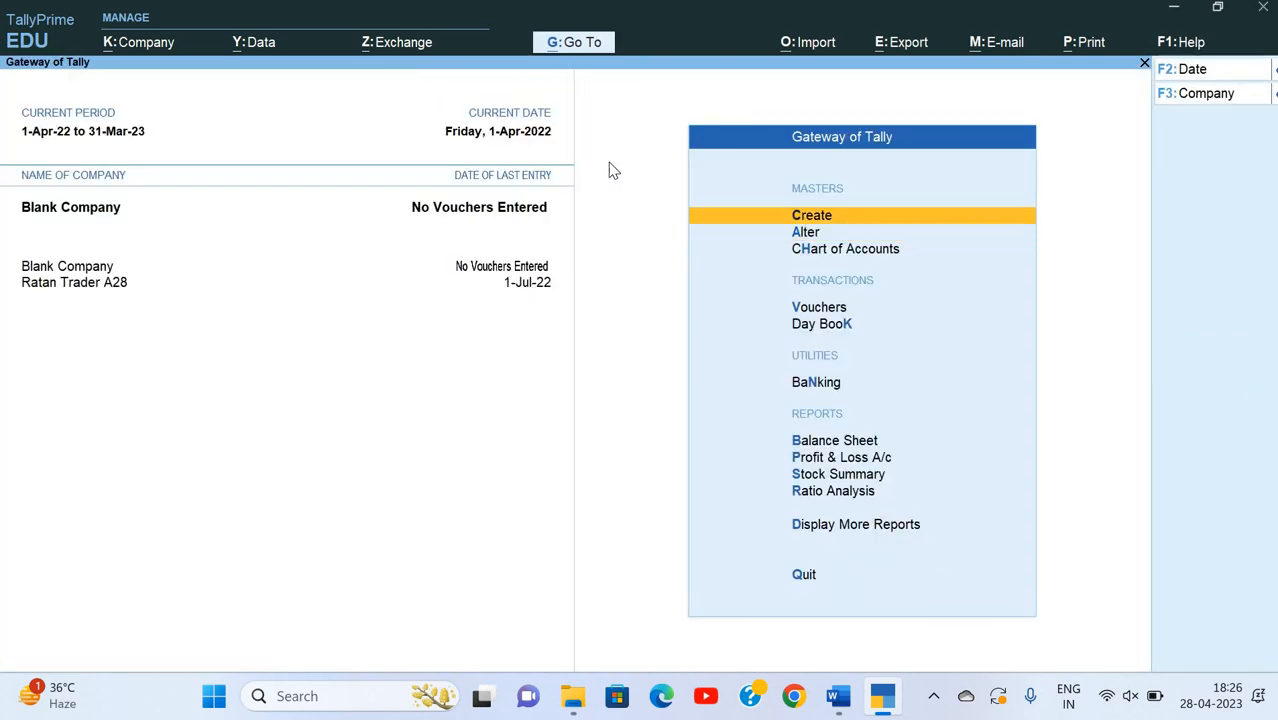
{"action": "key", "text": "Down"}
{"action": "key", "text": "Up"}
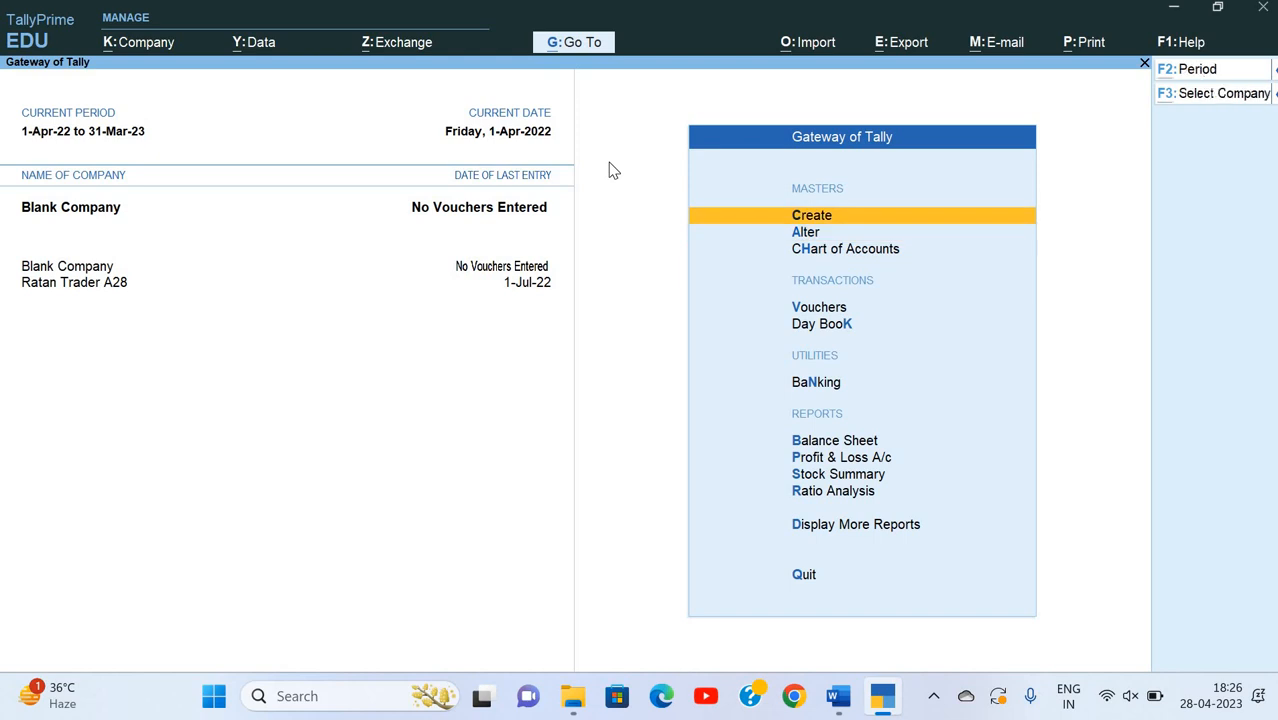
- Import the masters from Ratanm.xml into Blank Company again, combining opening balances for masters that already exist
{"action": "key", "text": "alt+o"}
{"action": "key", "text": "Return"}
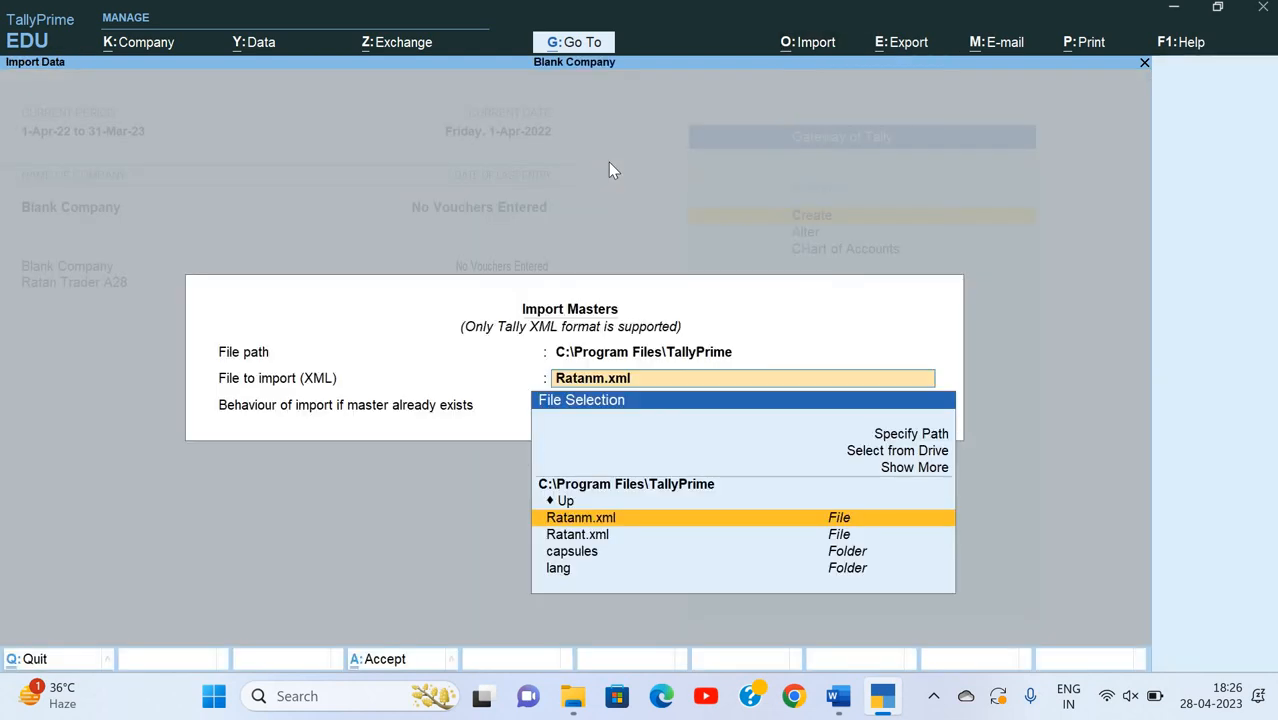
{"action": "key", "text": "Return"}
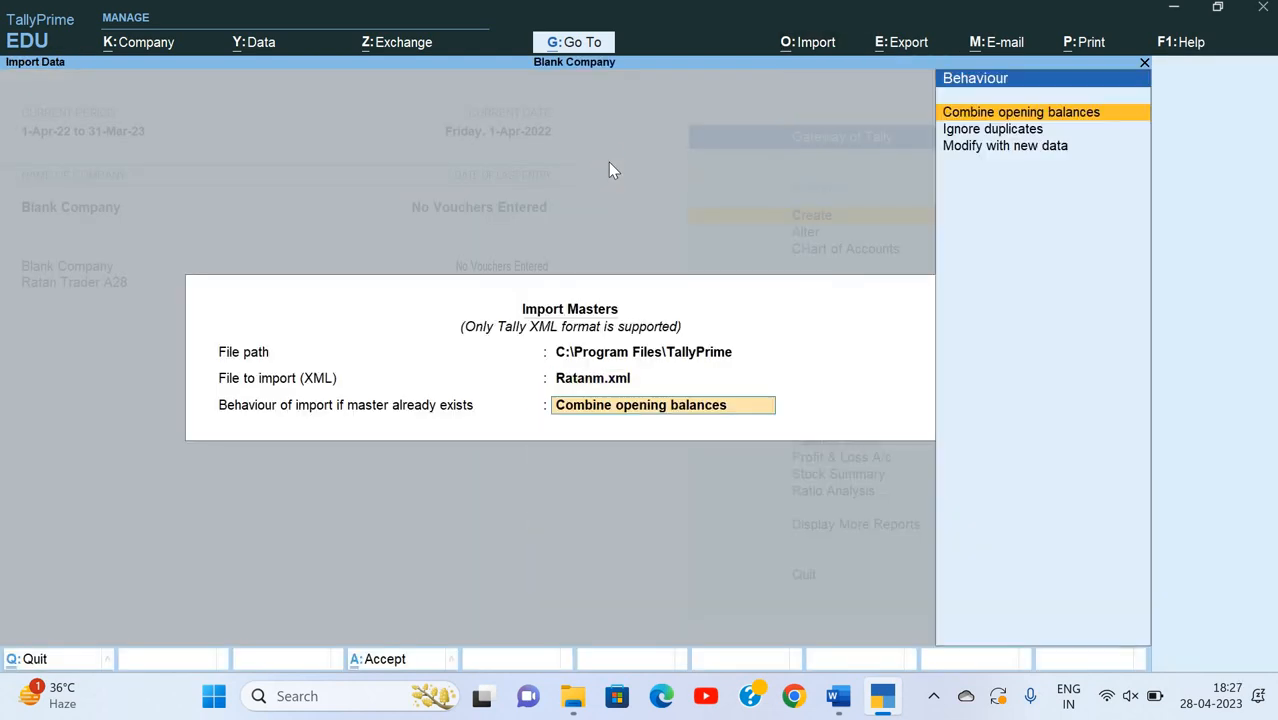
{"action": "key", "text": "Return"}
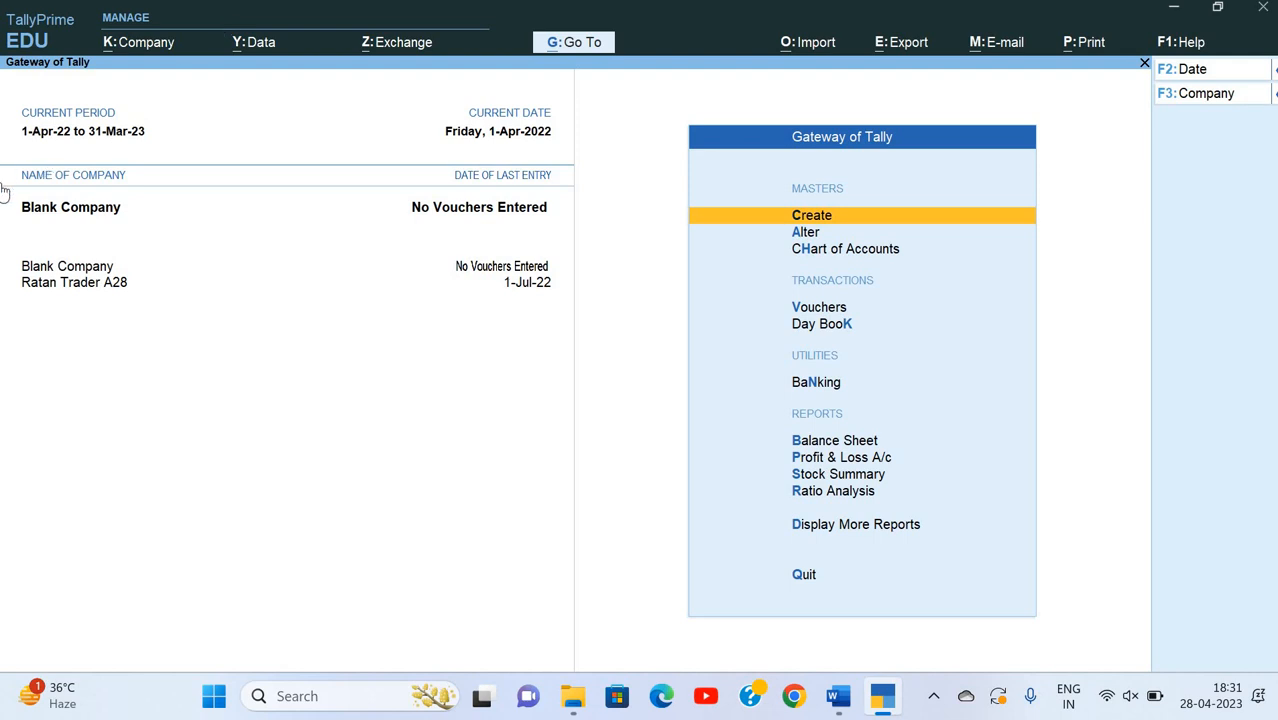
- Make Ratan Trader A28 the active company
{"action": "left_click", "coordinate": [380, 288]}
{"action": "key", "text": "Down"}
{"action": "key", "text": "Down"}
{"action": "key", "text": "Down"}
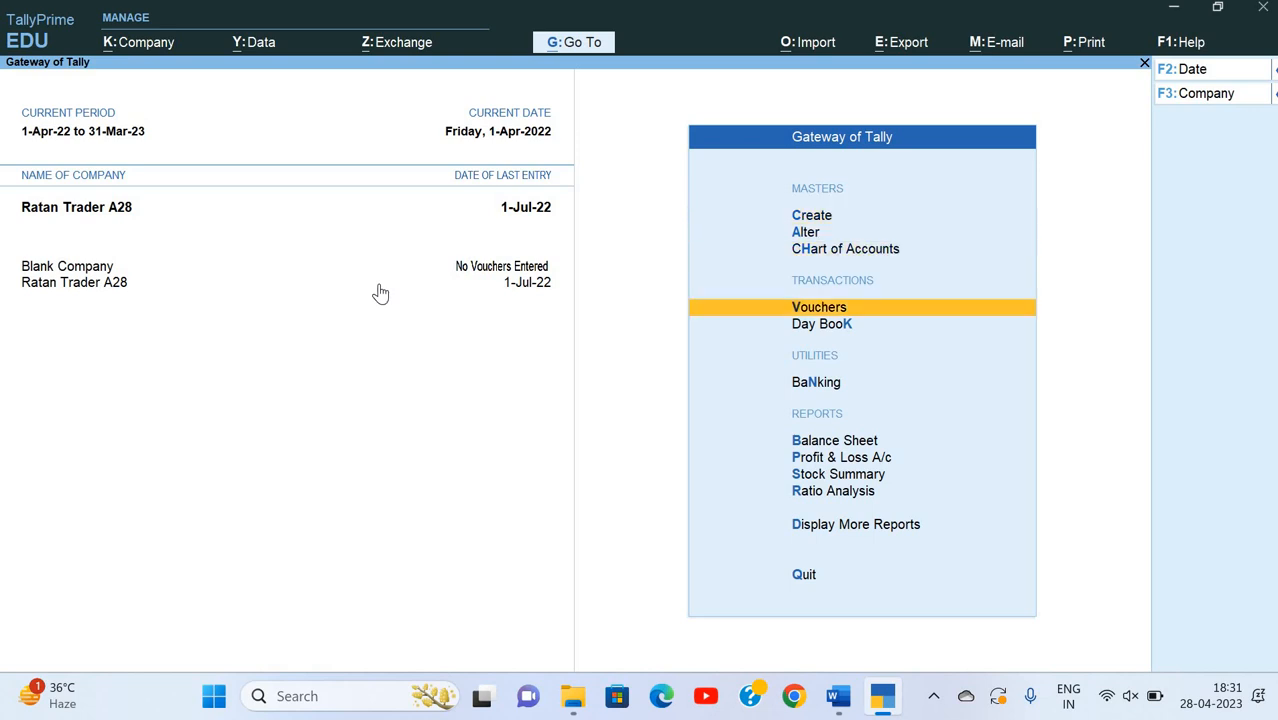
{"action": "key", "text": "Down"}
{"action": "key", "text": "Down"}
{"action": "key", "text": "Up"}
{"action": "key", "text": "Up"}
{"action": "key", "text": "Up"}
{"action": "key", "text": "Up"}
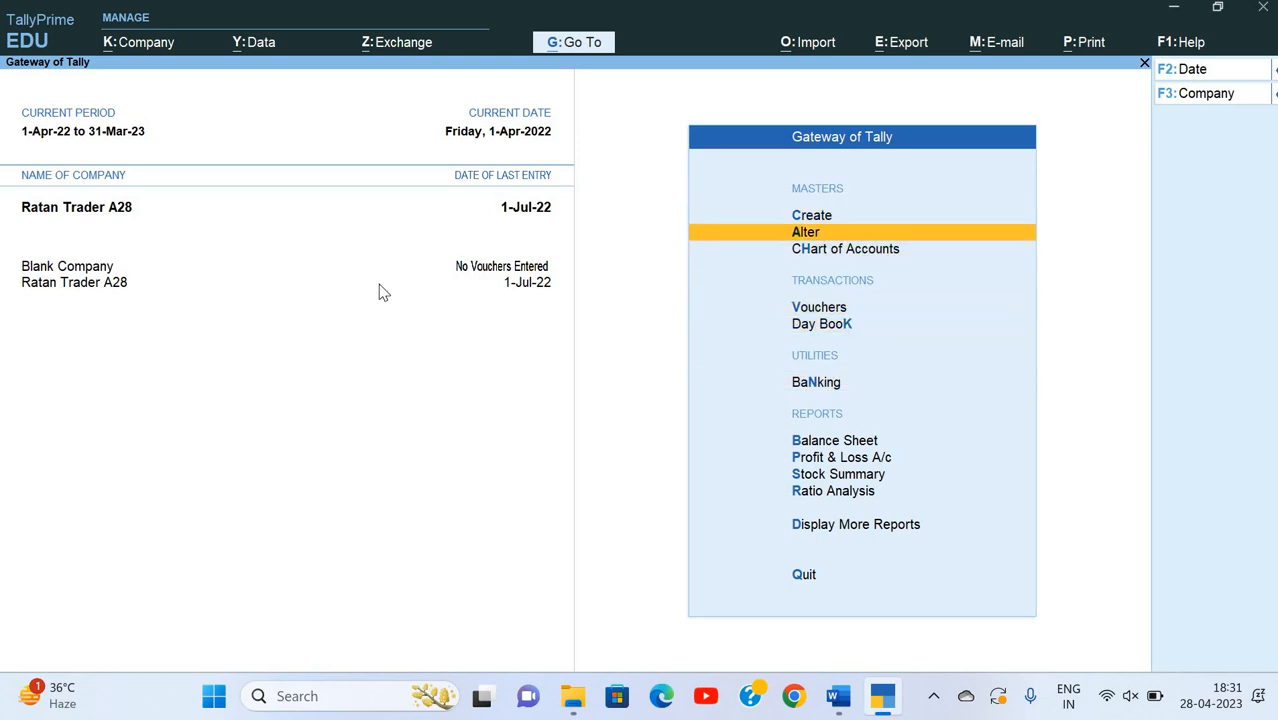
- Enter Rs. as the currency symbol of Ratan Trader A28, keep the other currency settings, save, and return to the Gateway of Tally
{"action": "key", "text": "Return"}
{"action": "key", "text": "Down"}
{"action": "key", "text": "Up"}
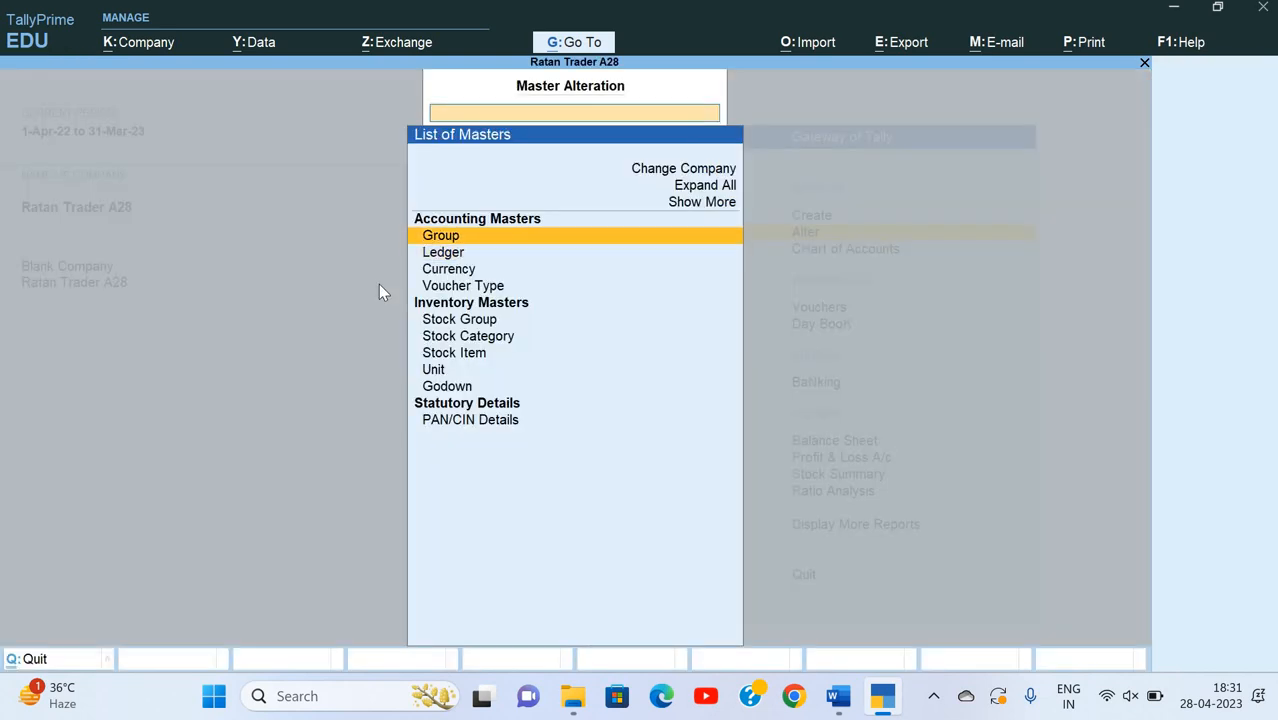
{"action": "key", "text": "Down"}
{"action": "key", "text": "Down"}
{"action": "key", "text": "Return"}
{"action": "key", "text": "Return"}
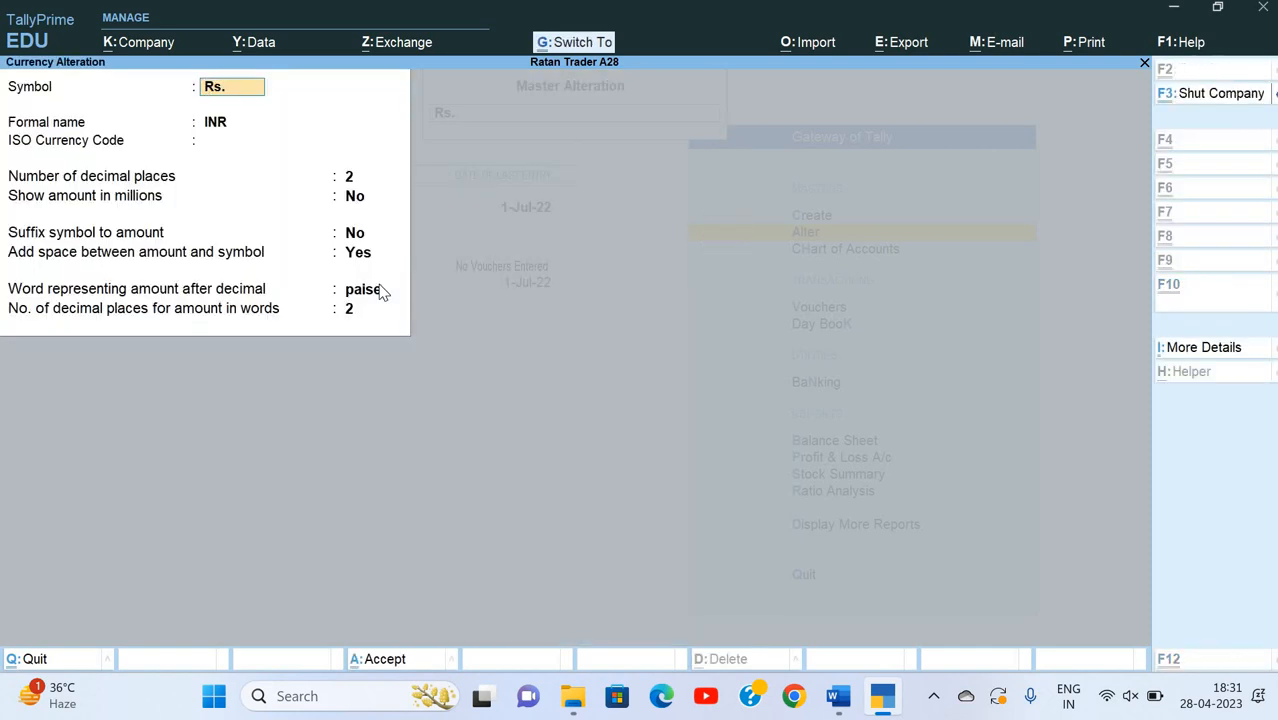
{"action": "type", "text": "₹"}
{"action": "key", "text": "BackSpace"}
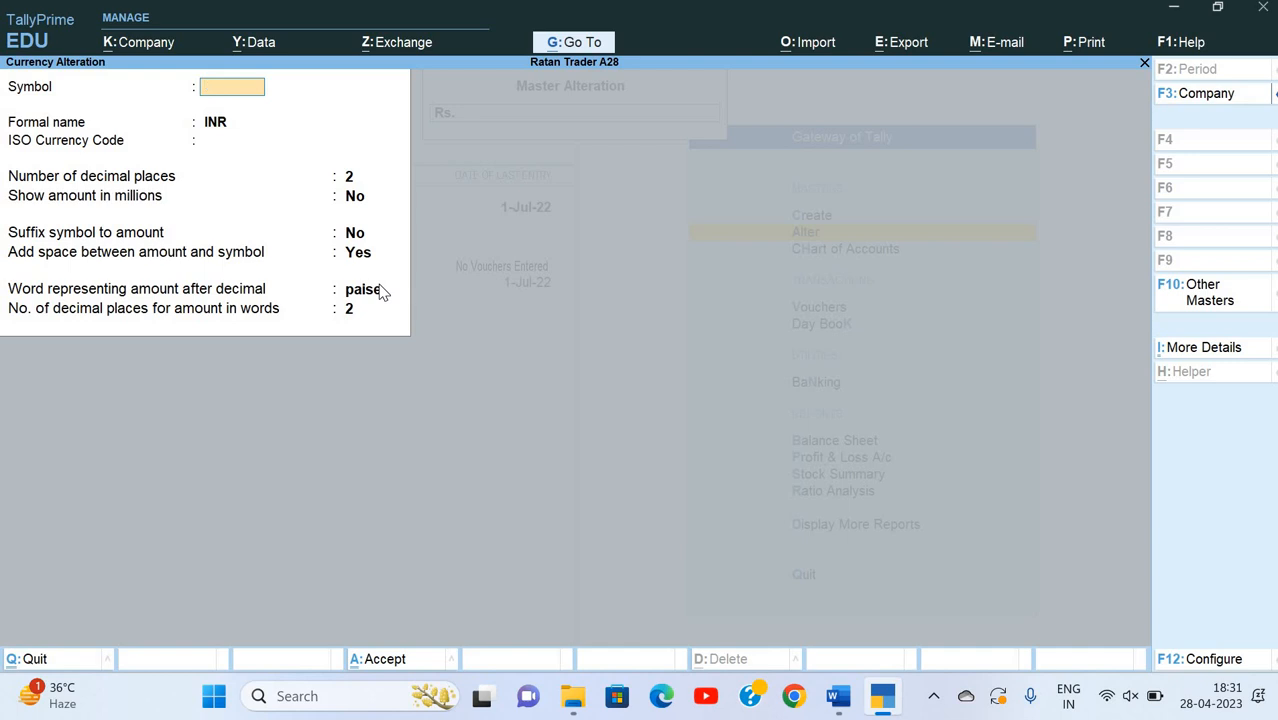
{"action": "type", "text": "Rs."}
{"action": "key", "text": "Return"}
{"action": "key", "text": "Return"}
{"action": "key", "text": "Return"}
{"action": "key", "text": "Return"}
{"action": "key", "text": "Return"}
{"action": "key", "text": "Return"}
{"action": "key", "text": "Return"}
{"action": "key", "text": "Return"}
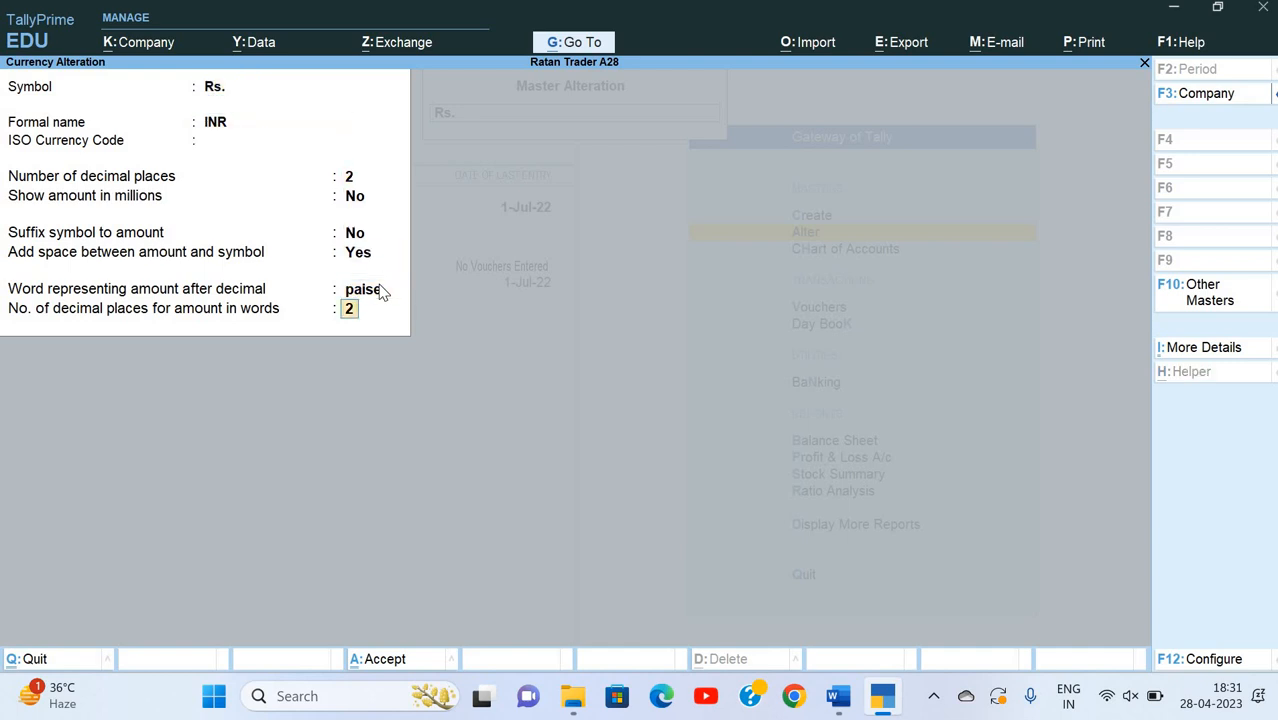
{"action": "key", "text": "Return"}
{"action": "key", "text": "Return"}
{"action": "key", "text": "Escape"}
{"action": "key", "text": "Escape"}
{"action": "key", "text": "Escape"}
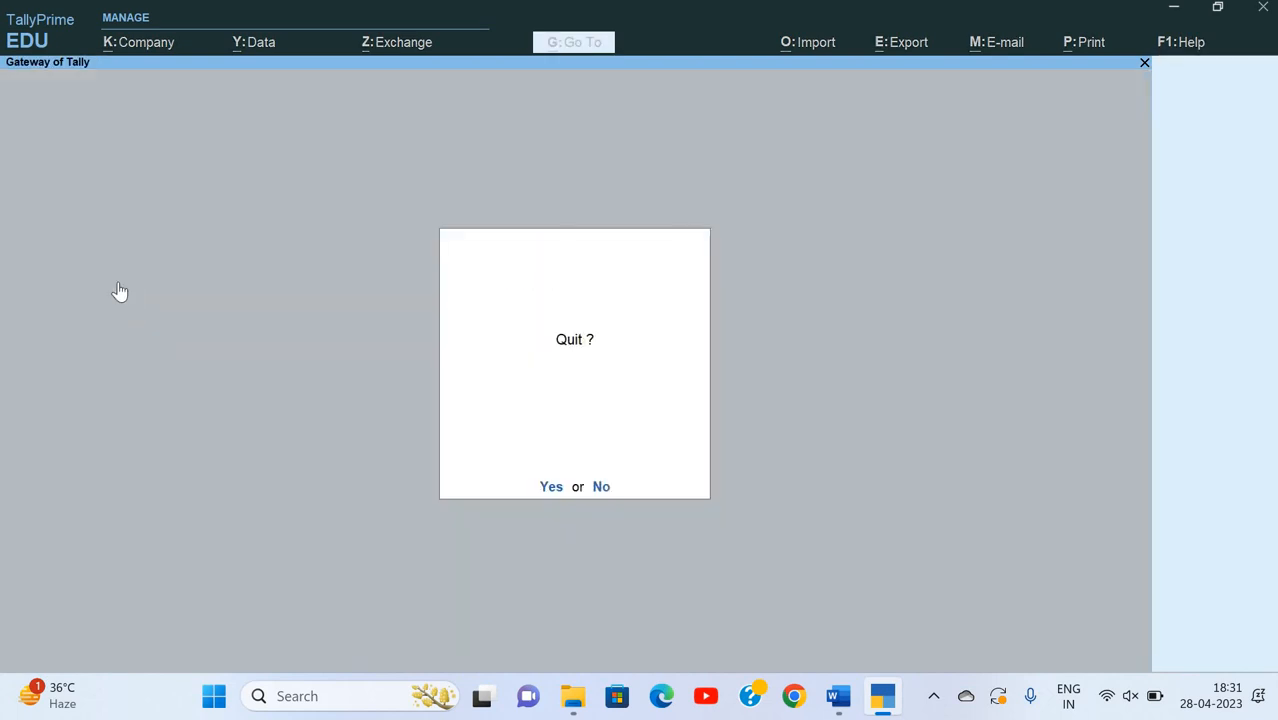
{"action": "key", "text": "Escape"}
- Switch to Blank Company, set its currency symbol to Rs., and save the currency
{"action": "left_click", "coordinate": [95, 266]}
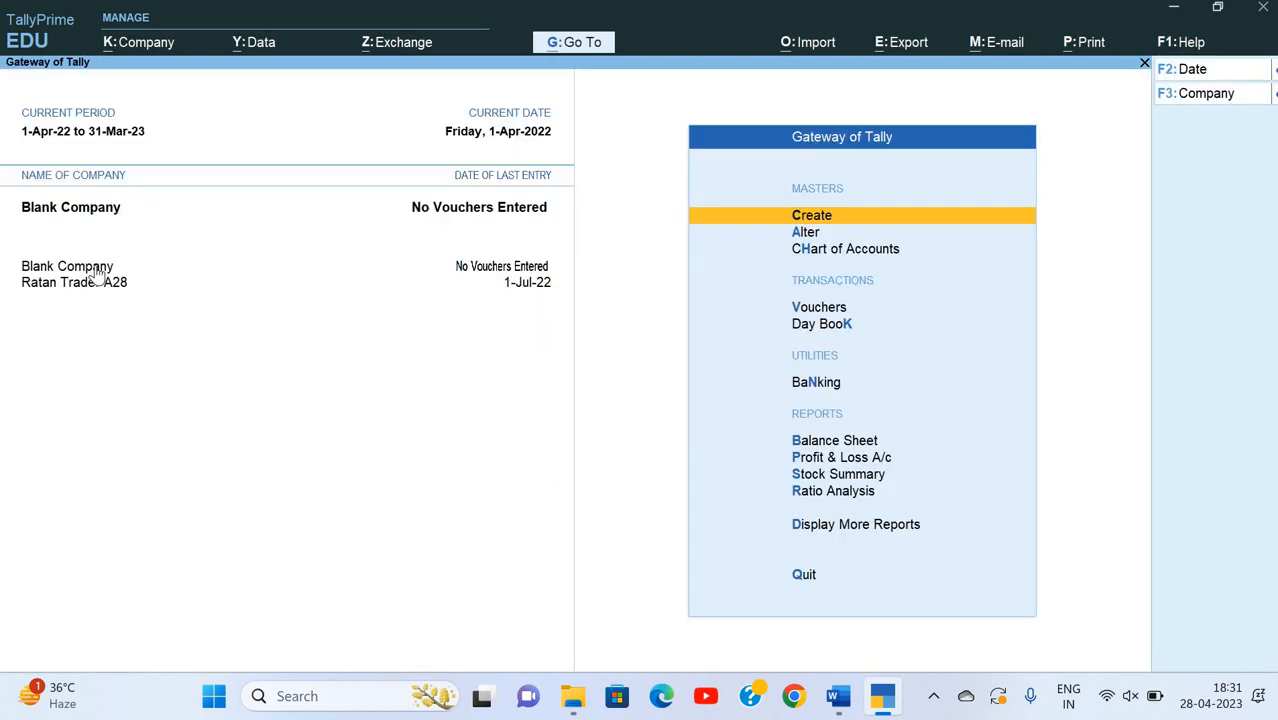
{"action": "key", "text": "Down"}
{"action": "key", "text": "Return"}
{"action": "key", "text": "Down"}
{"action": "key", "text": "Down"}
{"action": "key", "text": "Down"}
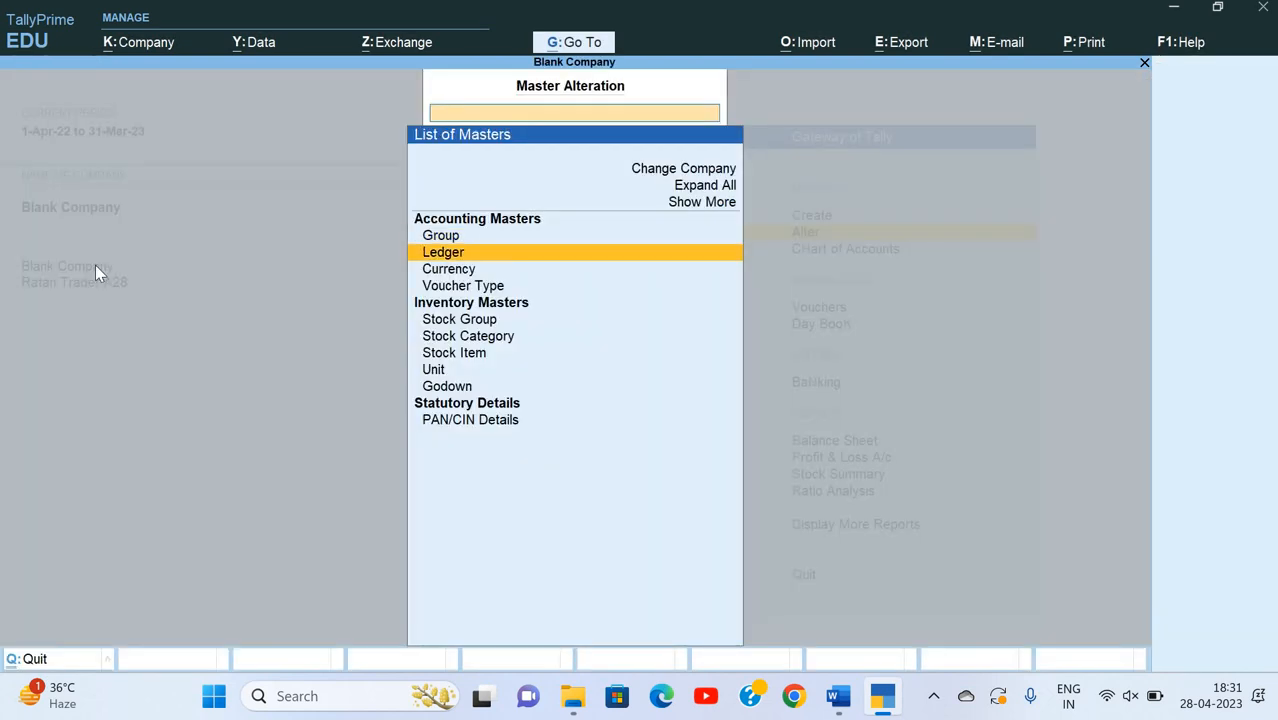
{"action": "key", "text": "Up"}
{"action": "key", "text": "Return"}
{"action": "key", "text": "Return"}
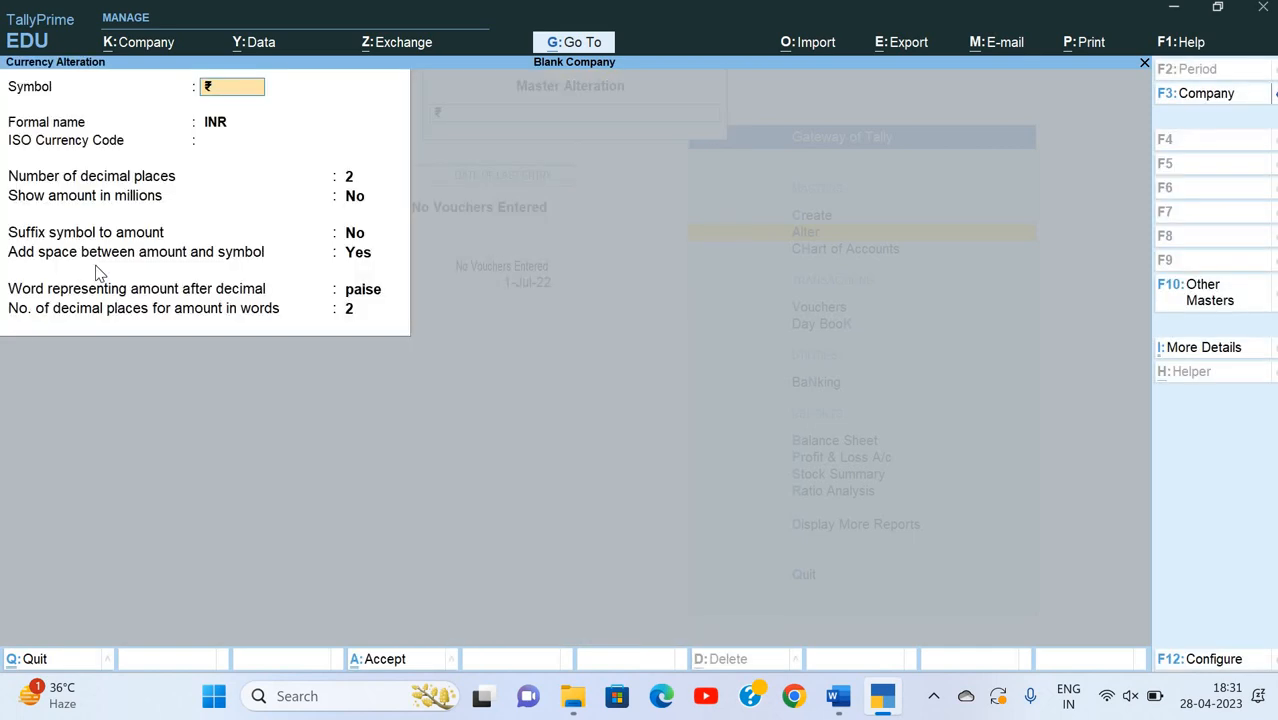
{"action": "type", "text": "Rs."}
{"action": "key", "text": "Return"}
{"action": "key", "text": "ctrl+a"}
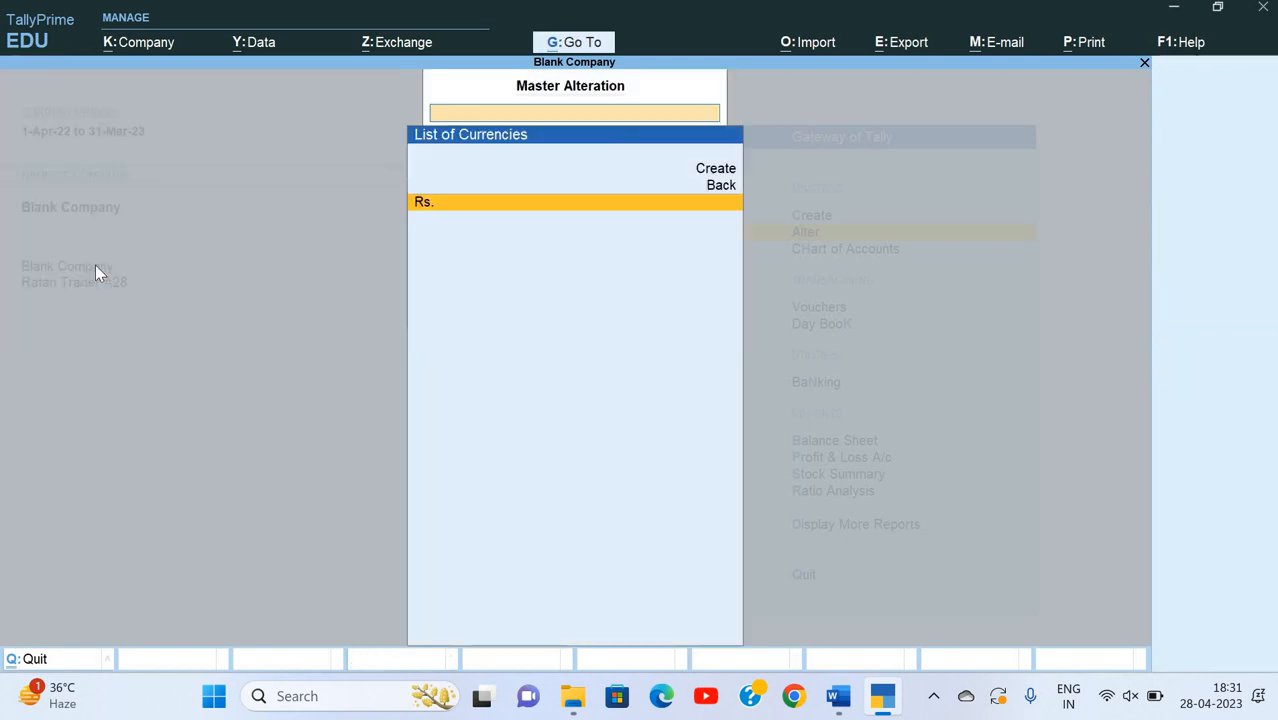
{"action": "key", "text": "Escape"}
{"action": "key", "text": "Escape"}
{"action": "key", "text": "Escape"}
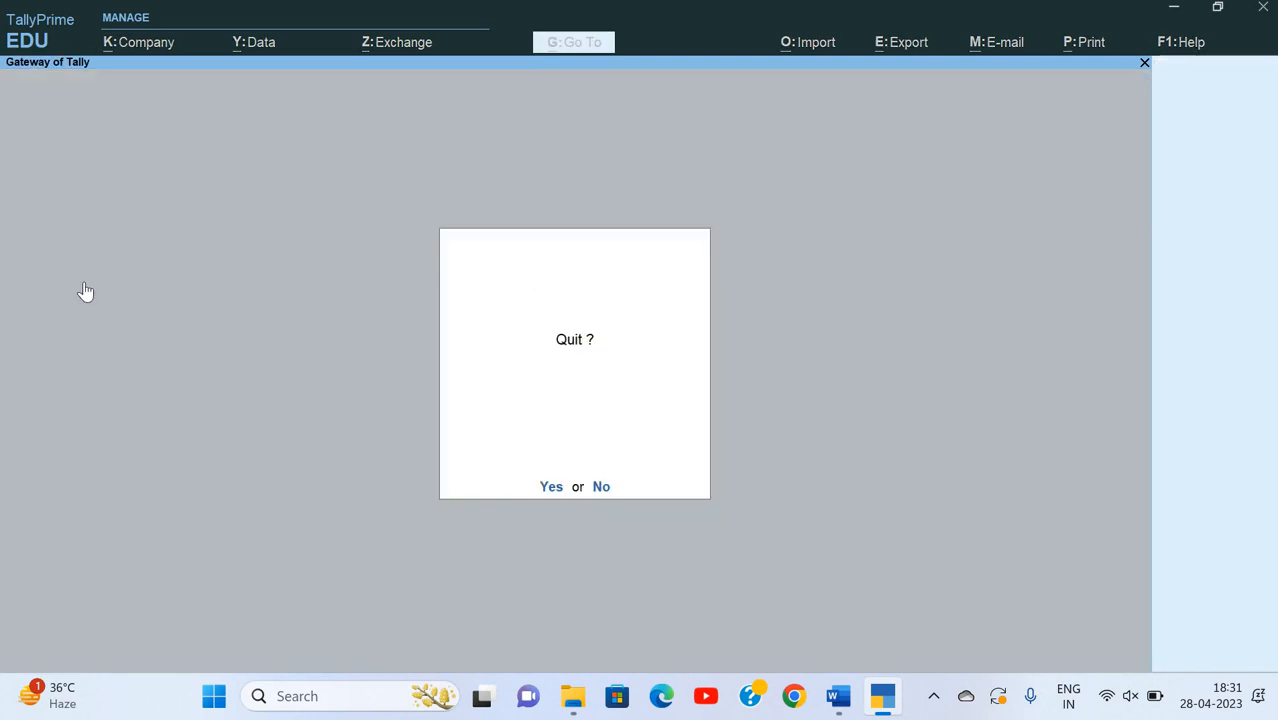
{"action": "key", "text": "Escape"}
- Switch back to Ratan Trader A28 and open the ledger list in its Chart of Accounts
{"action": "left_click", "coordinate": [84, 284]}
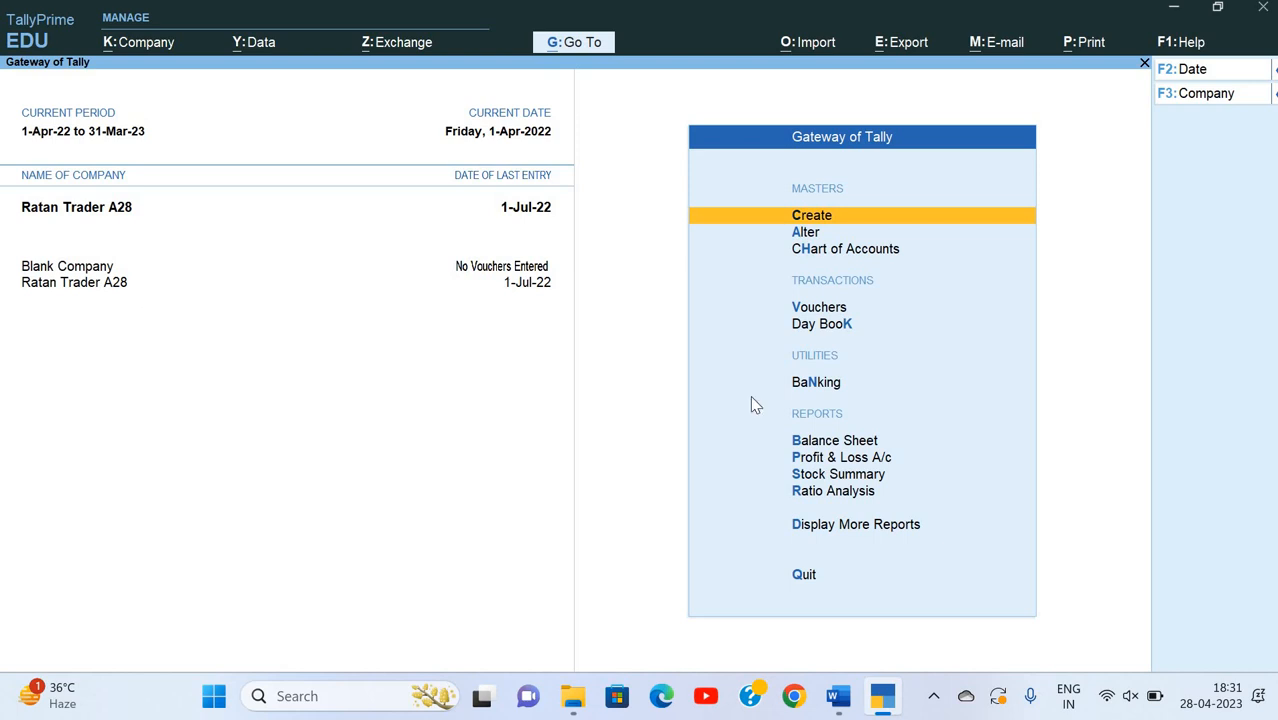
{"action": "key", "text": "Down"}
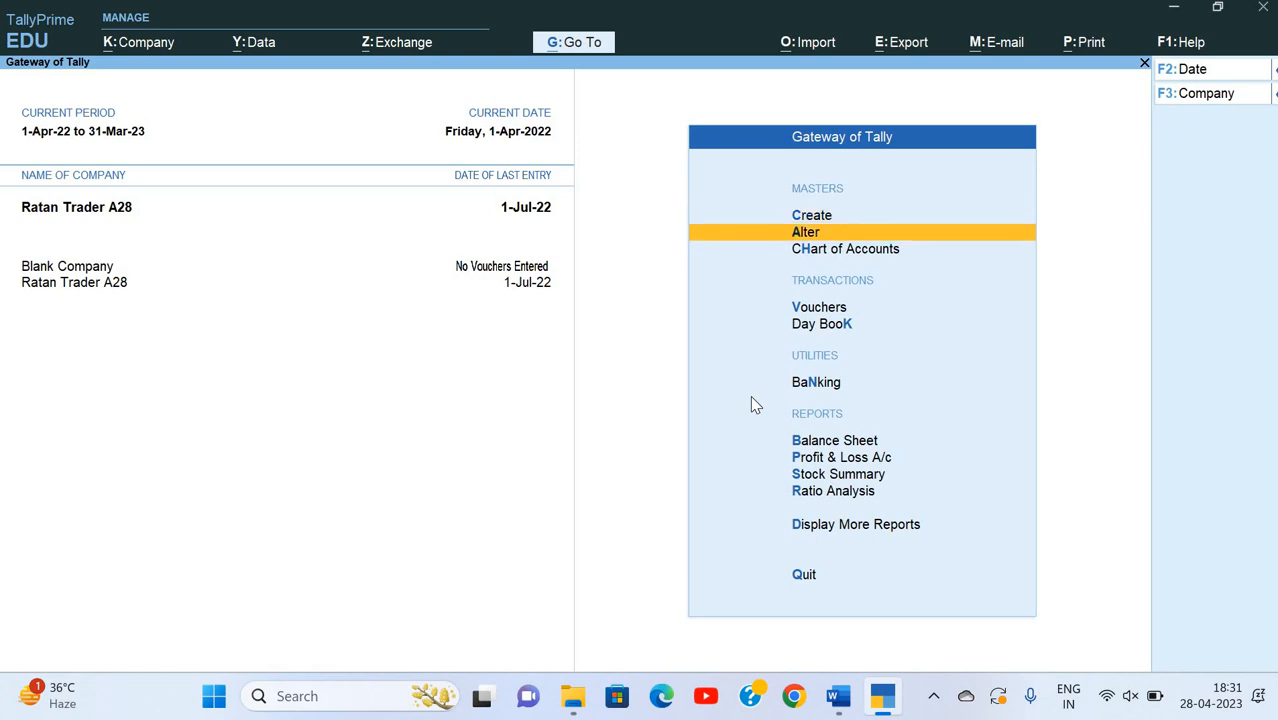
{"action": "key", "text": "Down"}
{"action": "key", "text": "Return"}
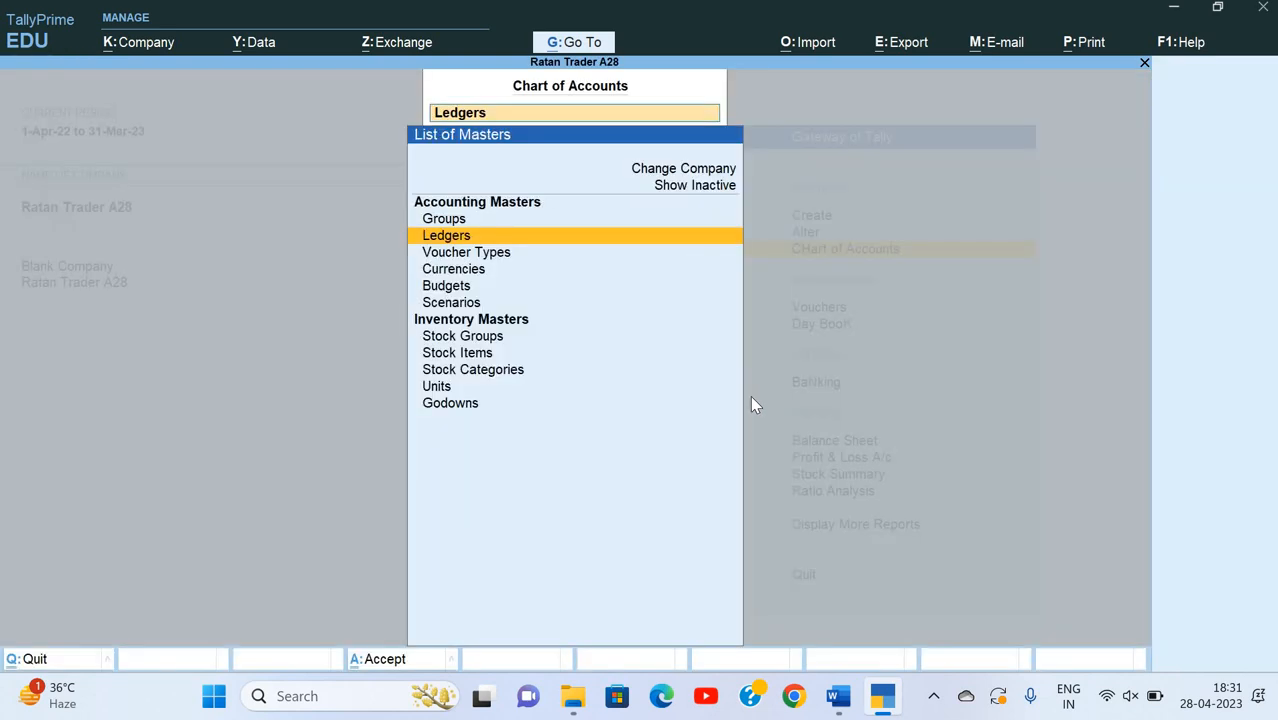
{"action": "key", "text": "Return"}
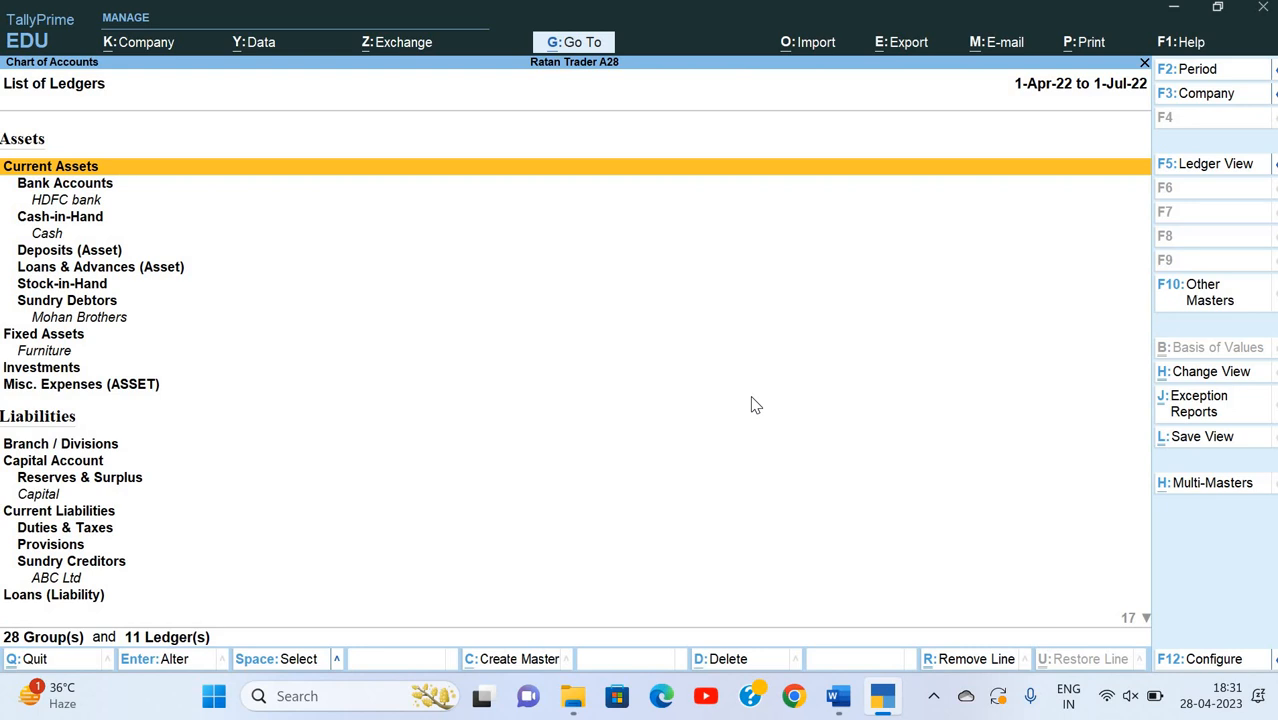
- Start a masters export for Ratan Trader A28 and set the type of master to All Masters
{"action": "key", "text": "alt+e"}
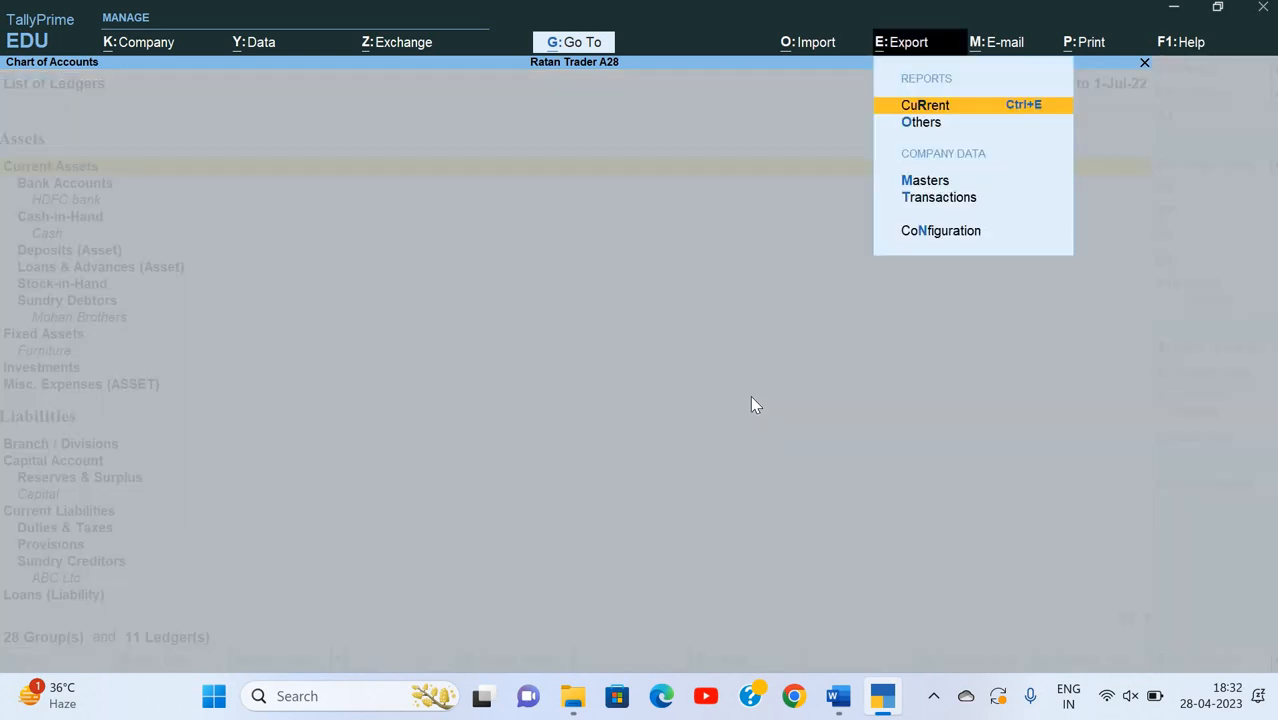
{"action": "key", "text": "Down"}
{"action": "key", "text": "Down"}
{"action": "key", "text": "Return"}
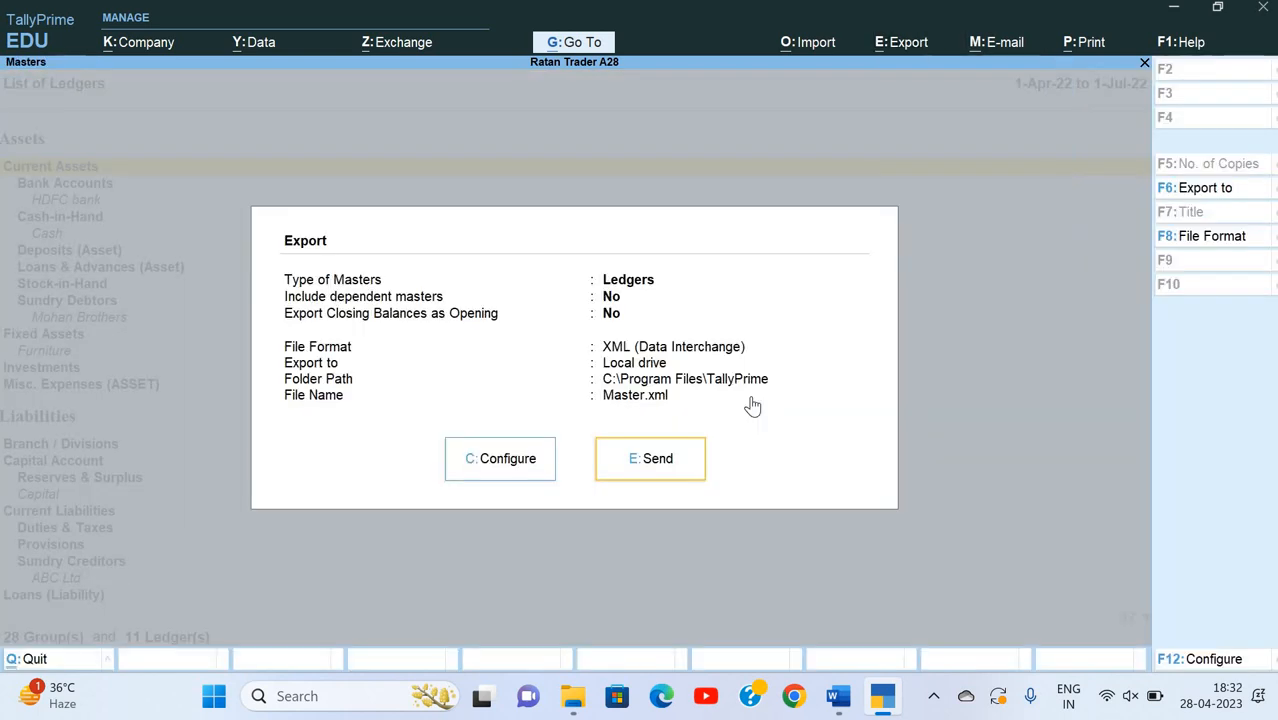
{"action": "key", "text": "Left"}
{"action": "key", "text": "Return"}
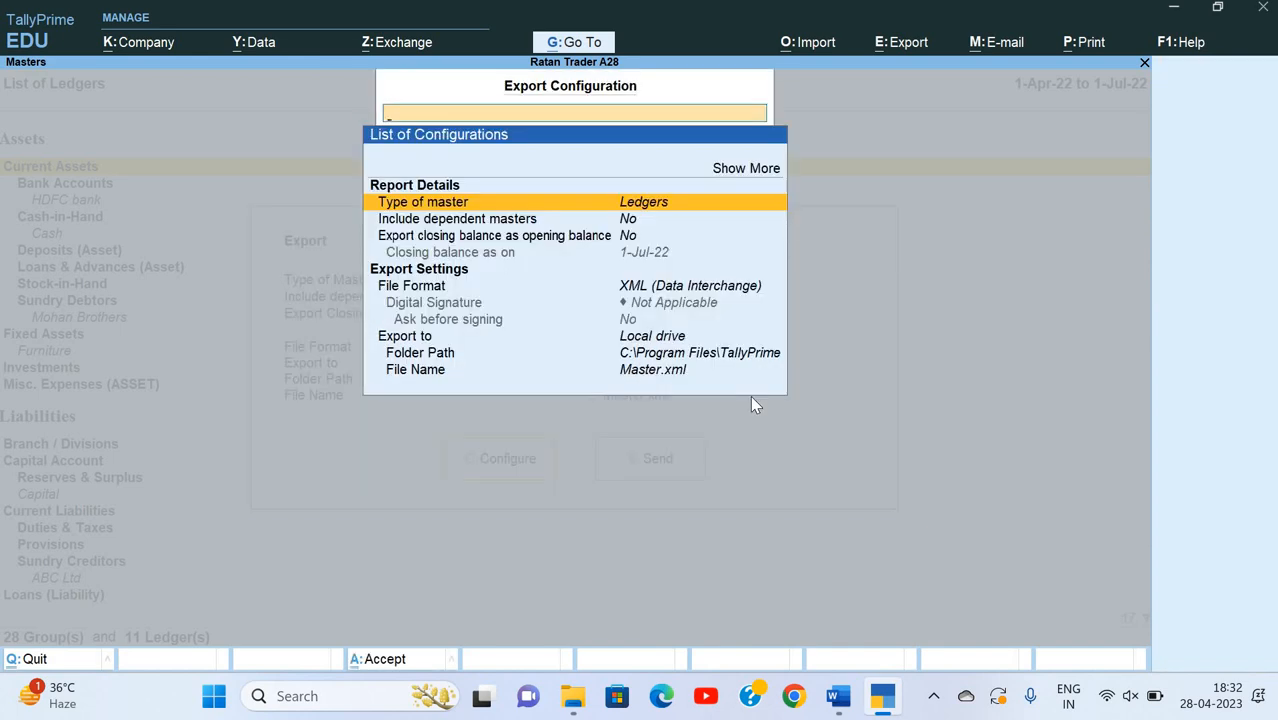
{"action": "key", "text": "Return"}
{"action": "key", "text": "Up"}
{"action": "key", "text": "Up"}
{"action": "key", "text": "Up"}
{"action": "key", "text": "Up"}
{"action": "key", "text": "Up"}
{"action": "key", "text": "Up"}
{"action": "key", "text": "Up"}
{"action": "key", "text": "Up"}
{"action": "key", "text": "Up"}
{"action": "key", "text": "Up"}
{"action": "key", "text": "Up"}
{"action": "key", "text": "Up"}
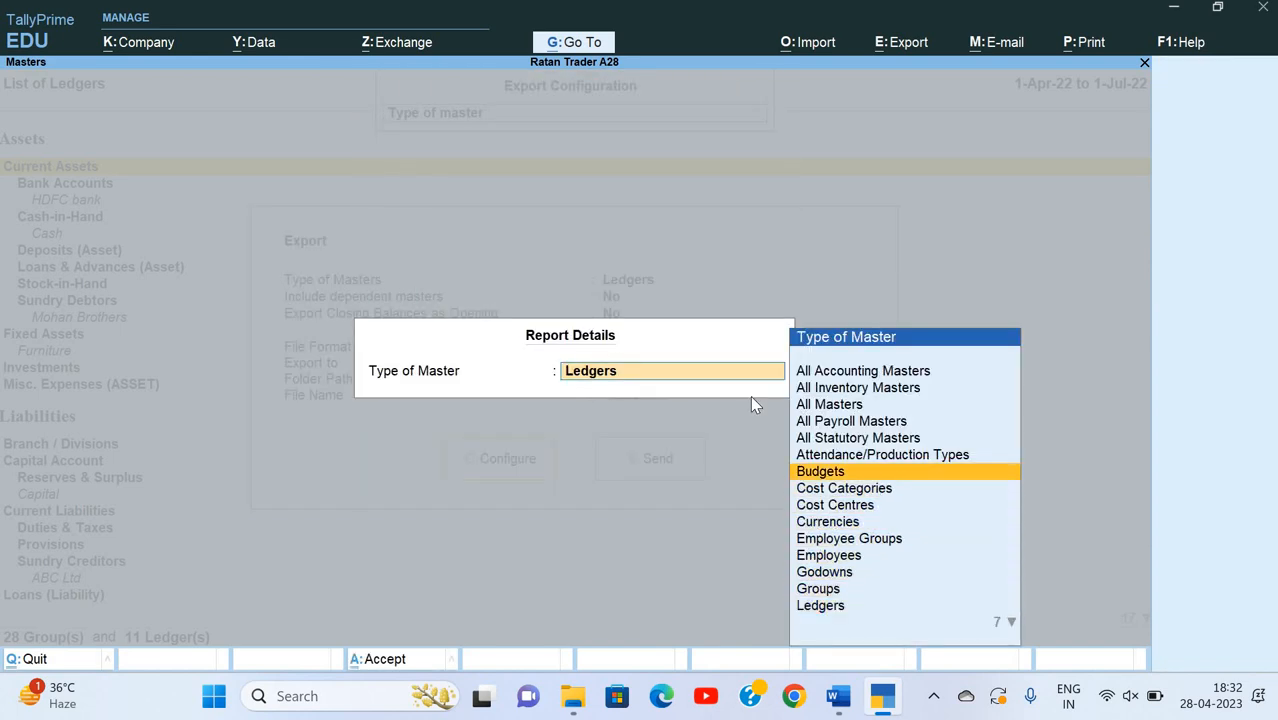
{"action": "key", "text": "Return"}
- Keep XML (Data Interchange) as the file format for the masters export
{"action": "key", "text": "Down"}
{"action": "key", "text": "Down"}
{"action": "key", "text": "Down"}
{"action": "key", "text": "Down"}
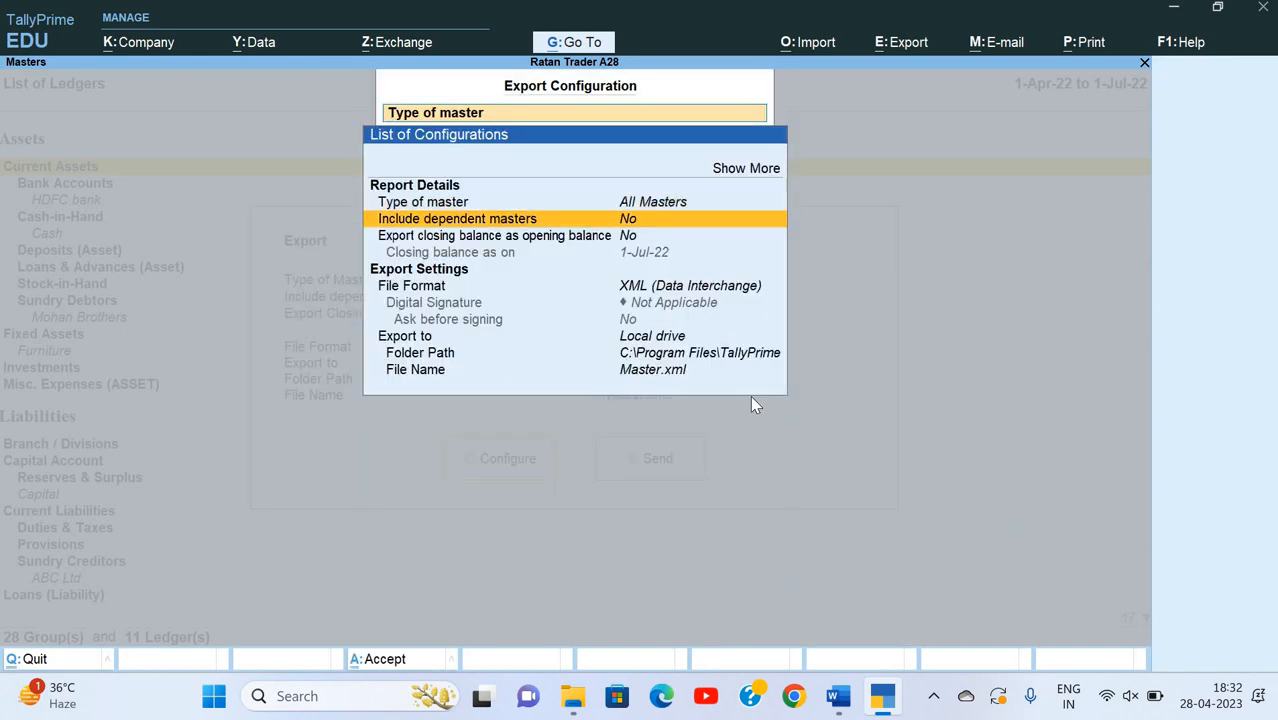
{"action": "key", "text": "Return"}
{"action": "key", "text": "Return"}
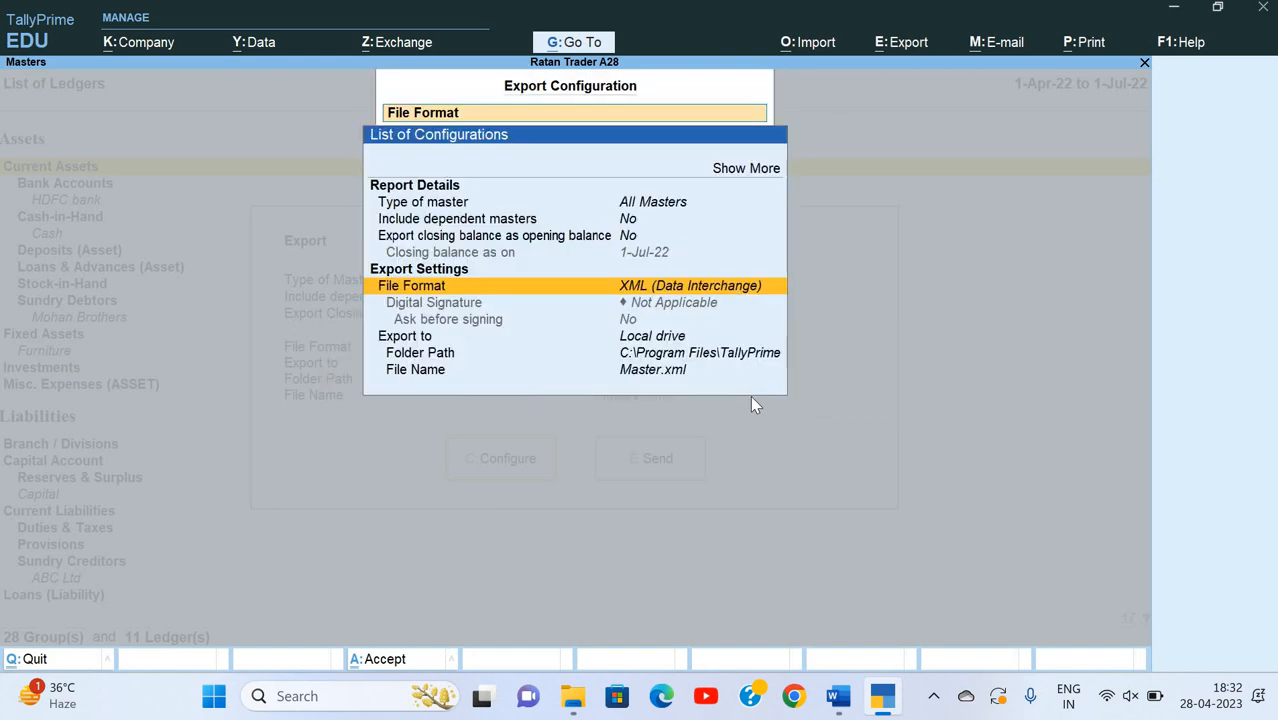
- Set the masters export file name to Ratanm.xml
{"action": "key", "text": "Down"}
{"action": "key", "text": "Down"}
{"action": "key", "text": "Down"}
{"action": "key", "text": "Down"}
{"action": "key", "text": "Down"}
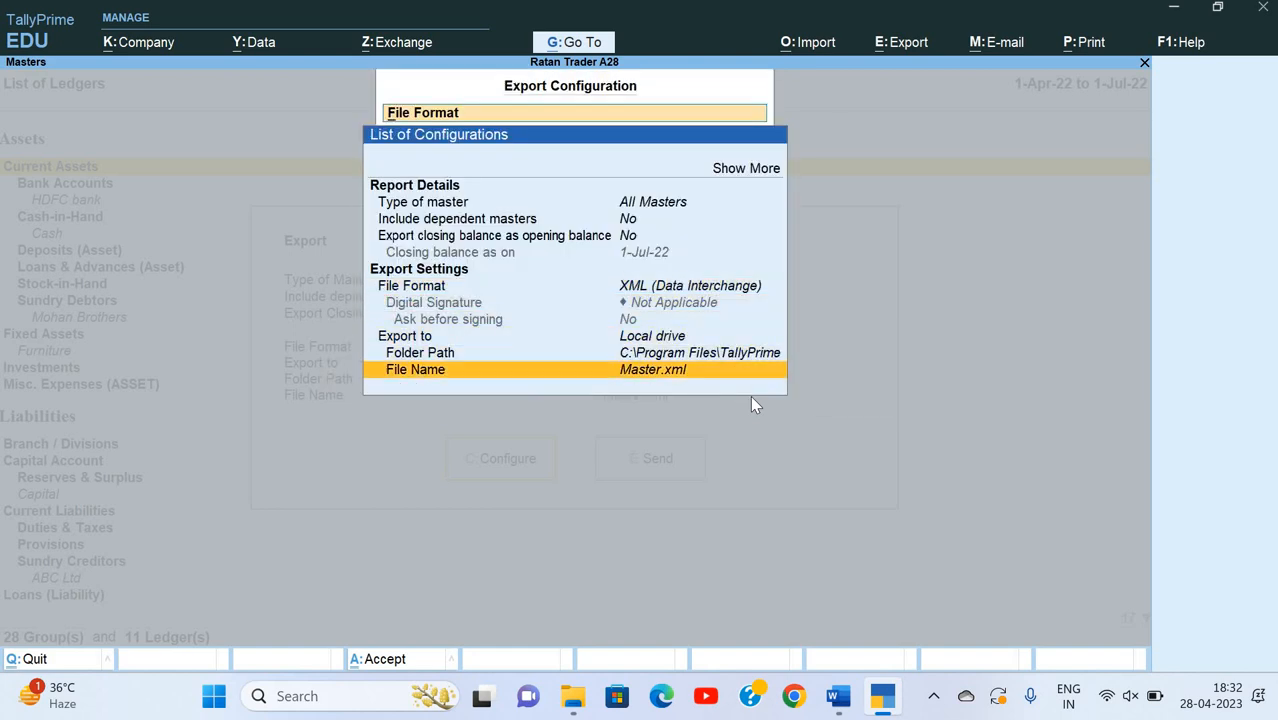
{"action": "key", "text": "Return"}
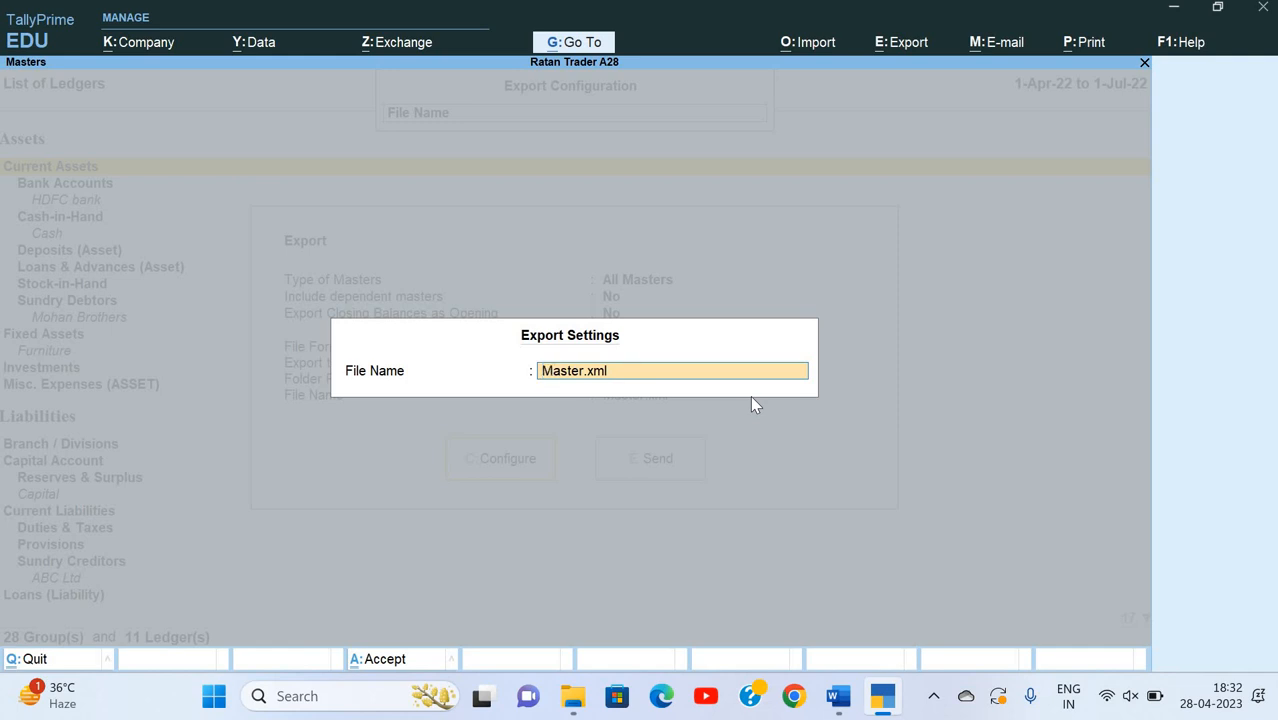
{"action": "type", "text": "Ratanm.xm"}
{"action": "key", "text": "Return"}
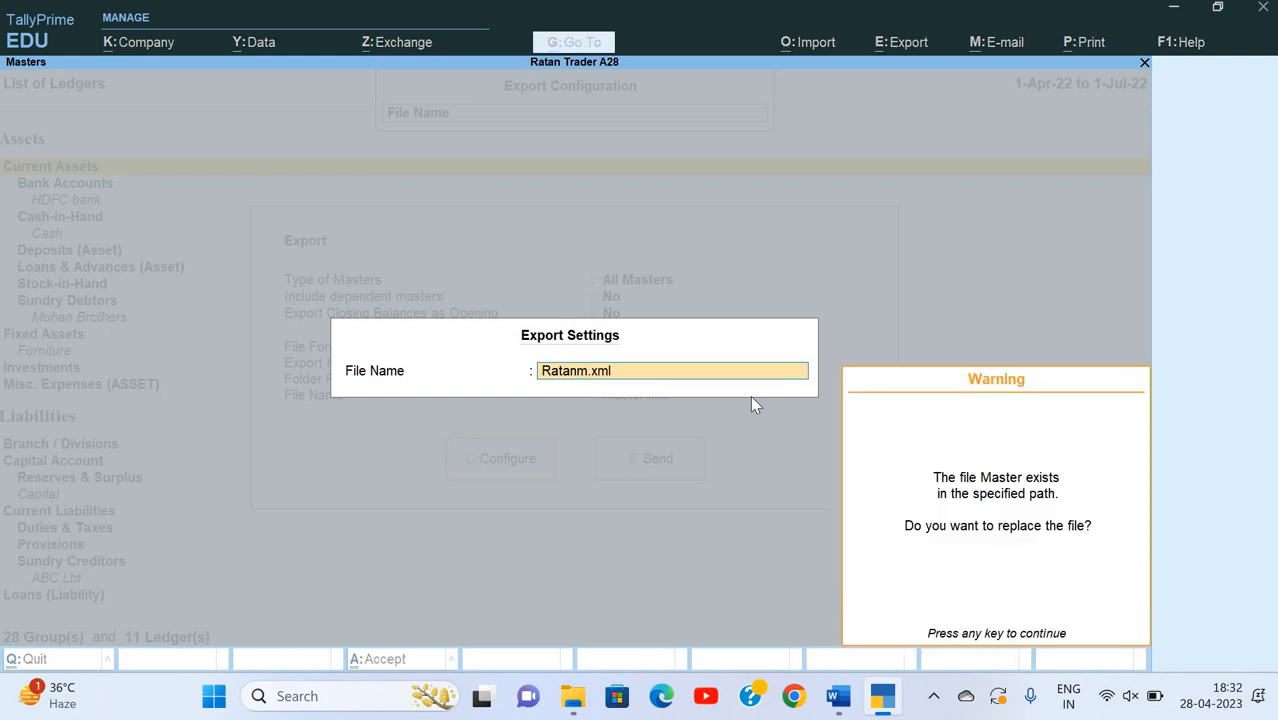
{"action": "key", "text": "Return"}
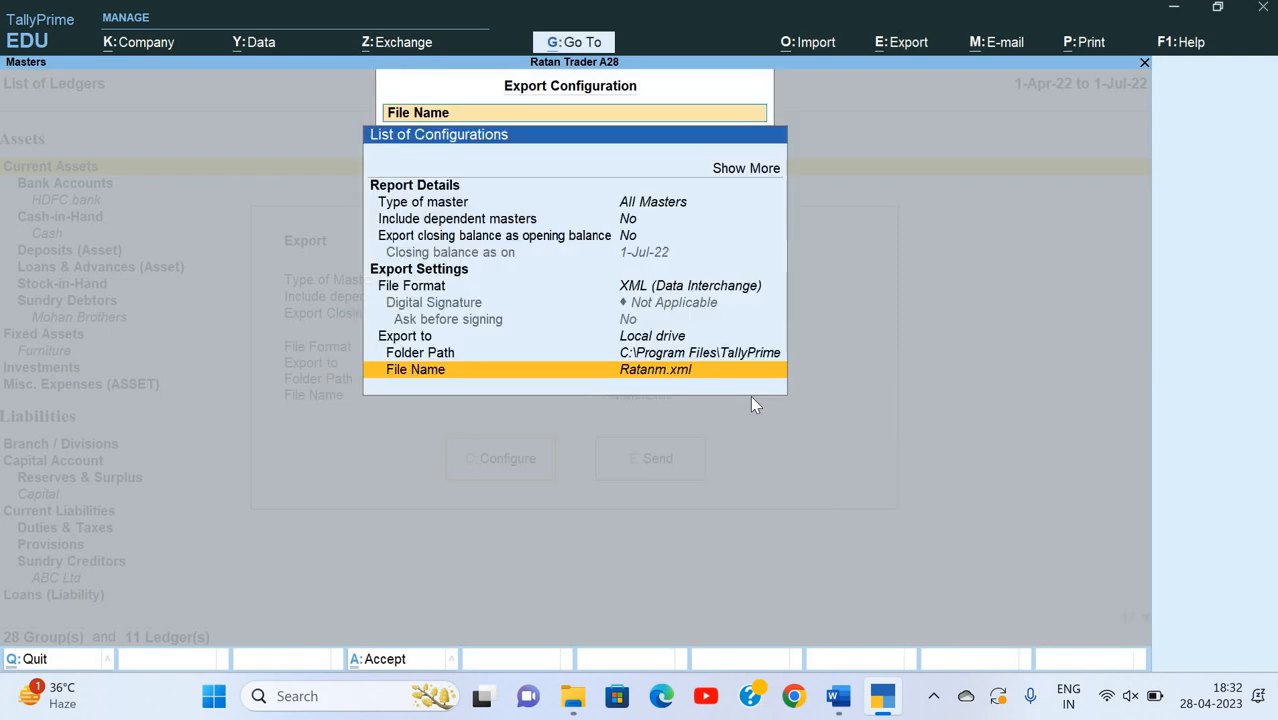
- Accept the export configuration, export the masters over the existing Ratanm.xml, and dismiss the folder window
{"action": "key", "text": "ctrl+a"}
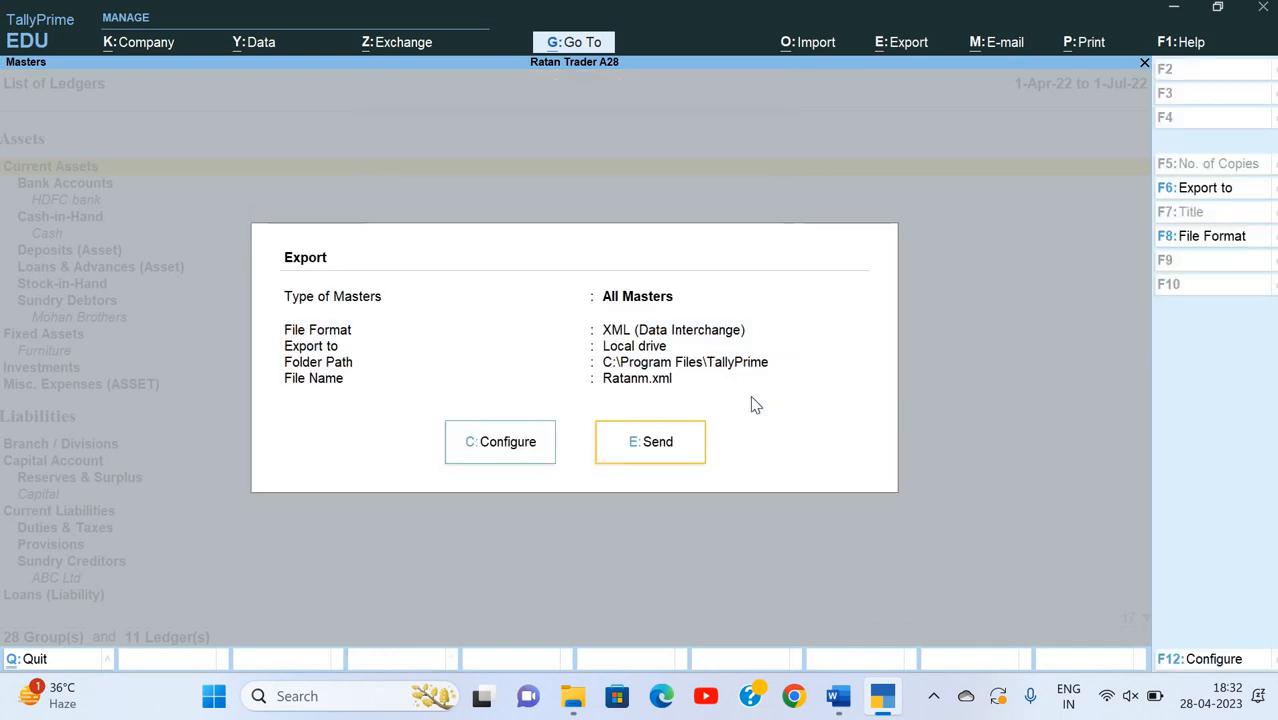
{"action": "key", "text": "e"}
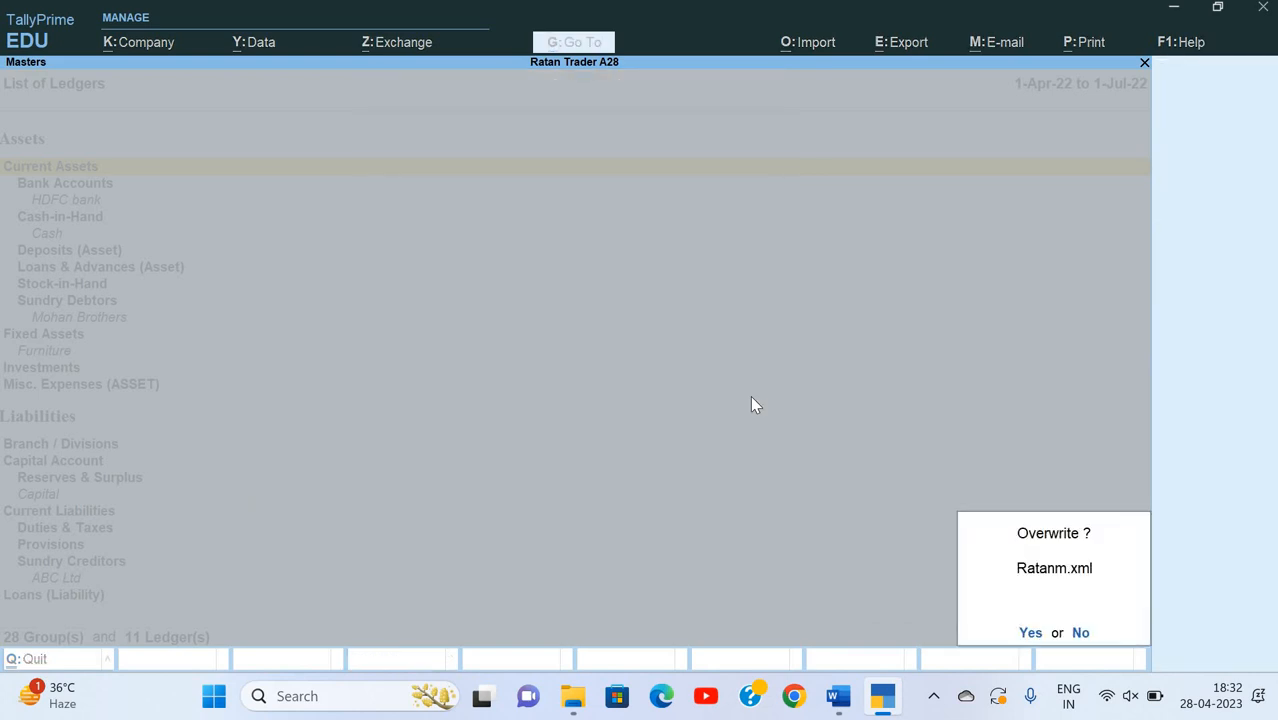
{"action": "key", "text": "y"}
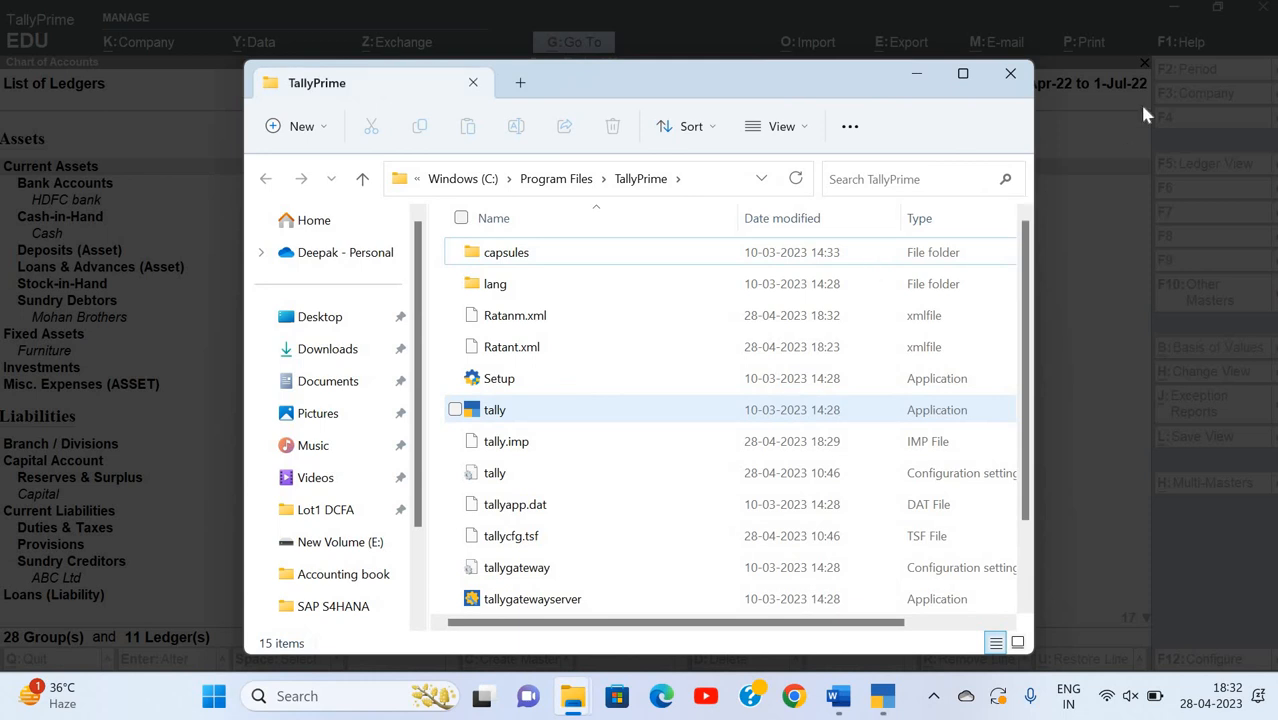
{"action": "left_click", "coordinate": [1238, 139]}
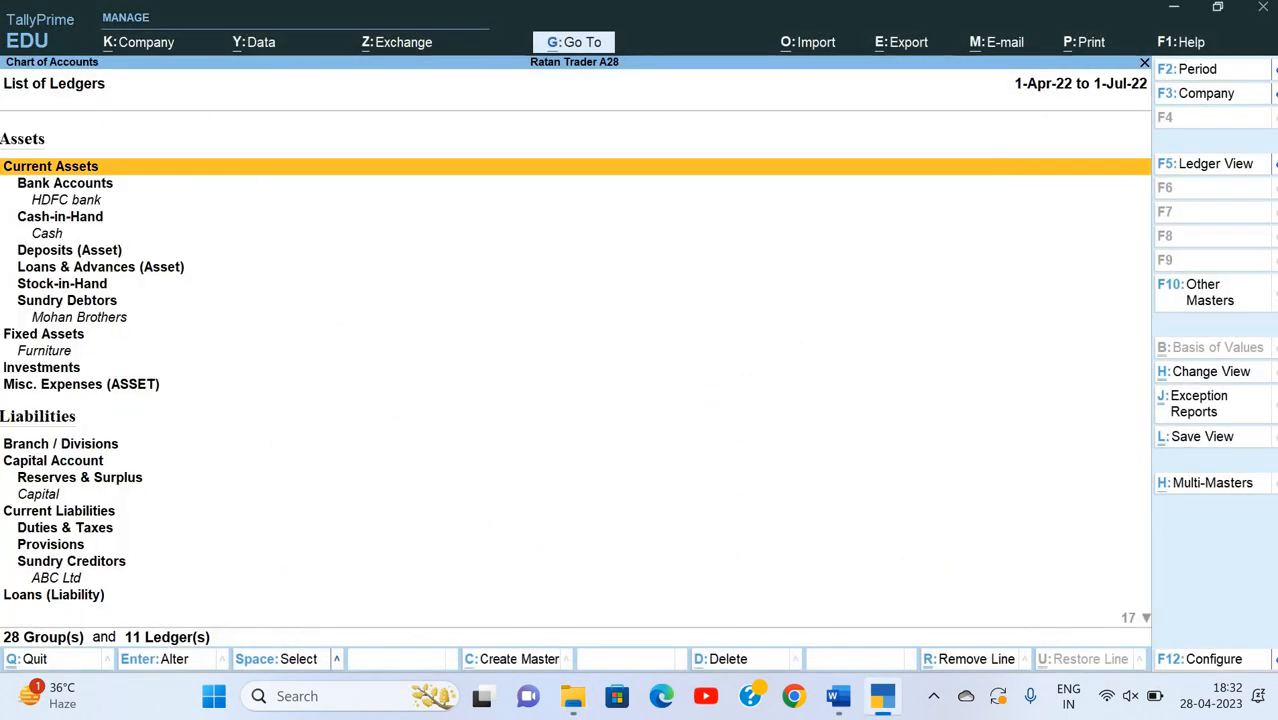
- Leave the ledger list and switch to Blank Company
{"action": "key", "text": "Escape"}
{"action": "key", "text": "Escape"}
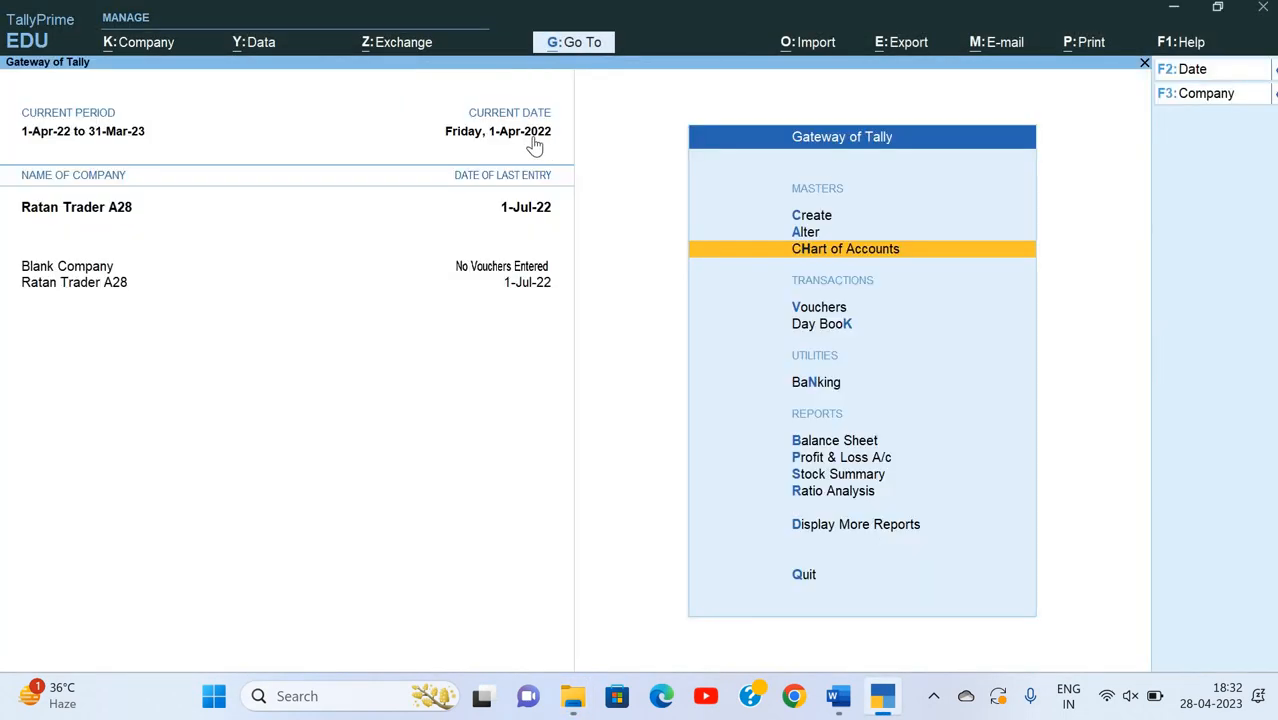
{"action": "key", "text": "Up"}
{"action": "key", "text": "Up"}
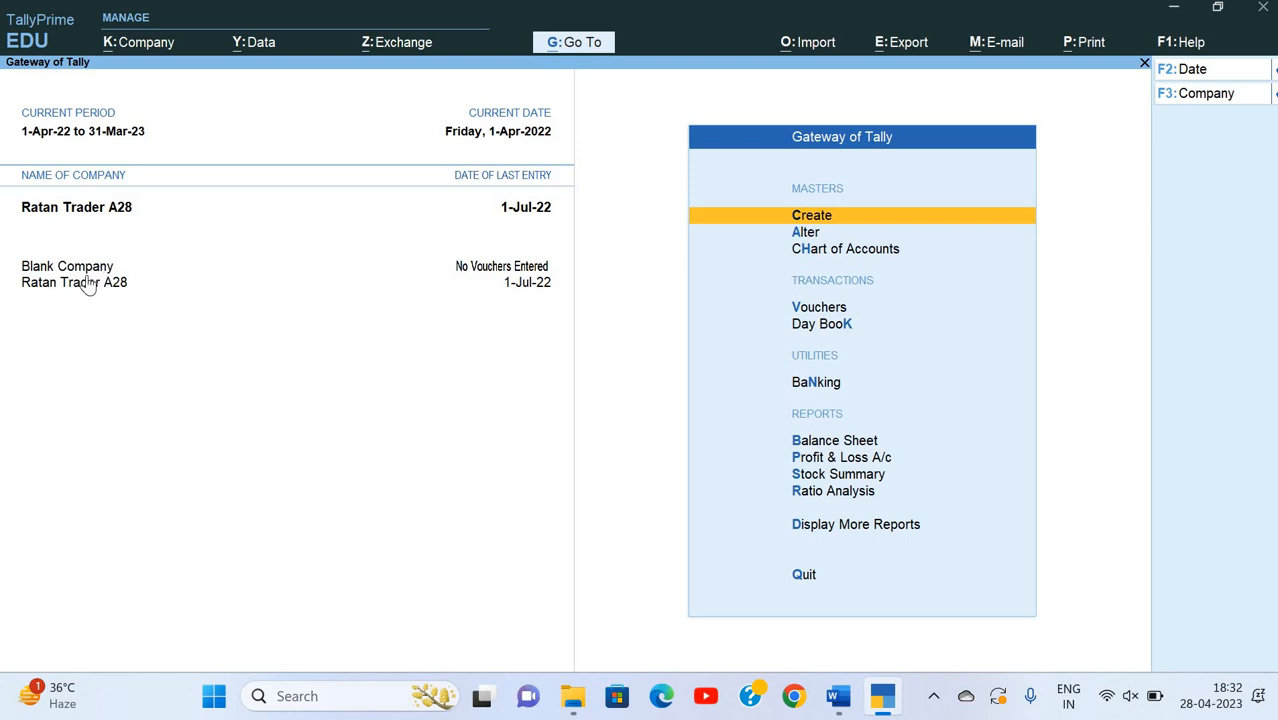
{"action": "left_click", "coordinate": [87, 270]}
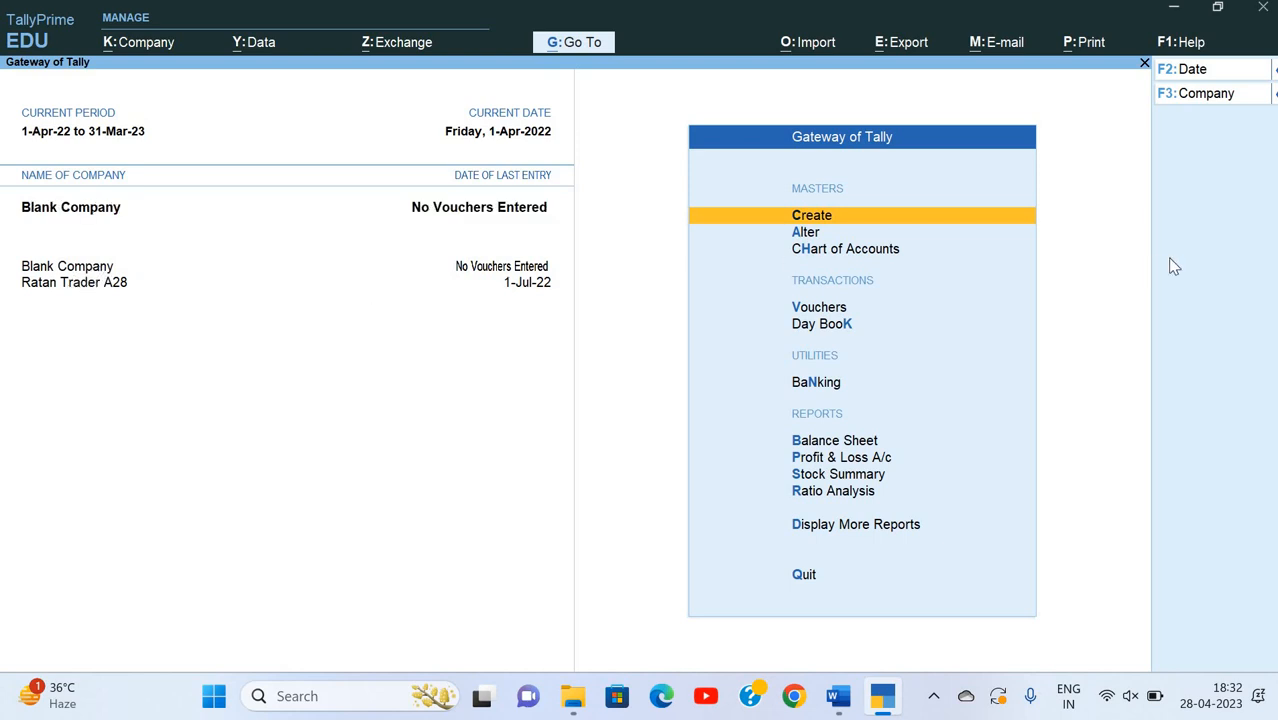
{"action": "key", "text": "Down"}
{"action": "key", "text": "Down"}
{"action": "key", "text": "Down"}
{"action": "key", "text": "Down"}
{"action": "key", "text": "Up"}
{"action": "key", "text": "Up"}
{"action": "key", "text": "Up"}
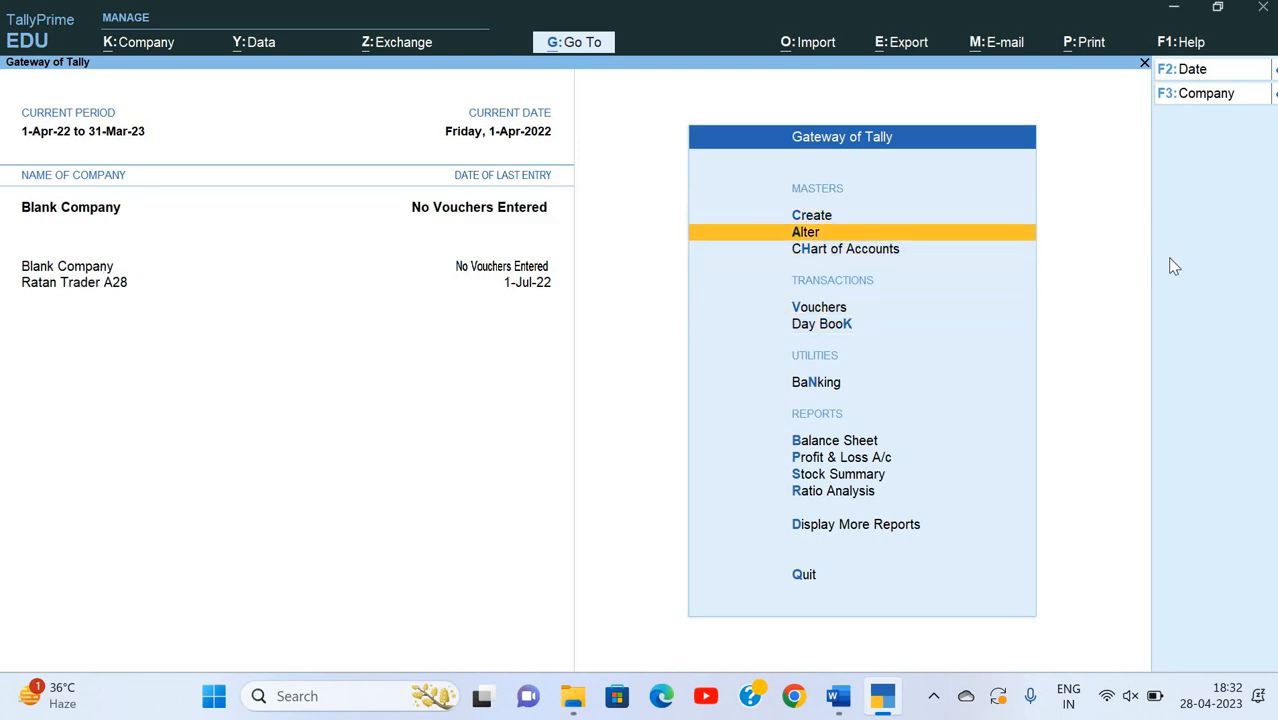
{"action": "key", "text": "Down"}
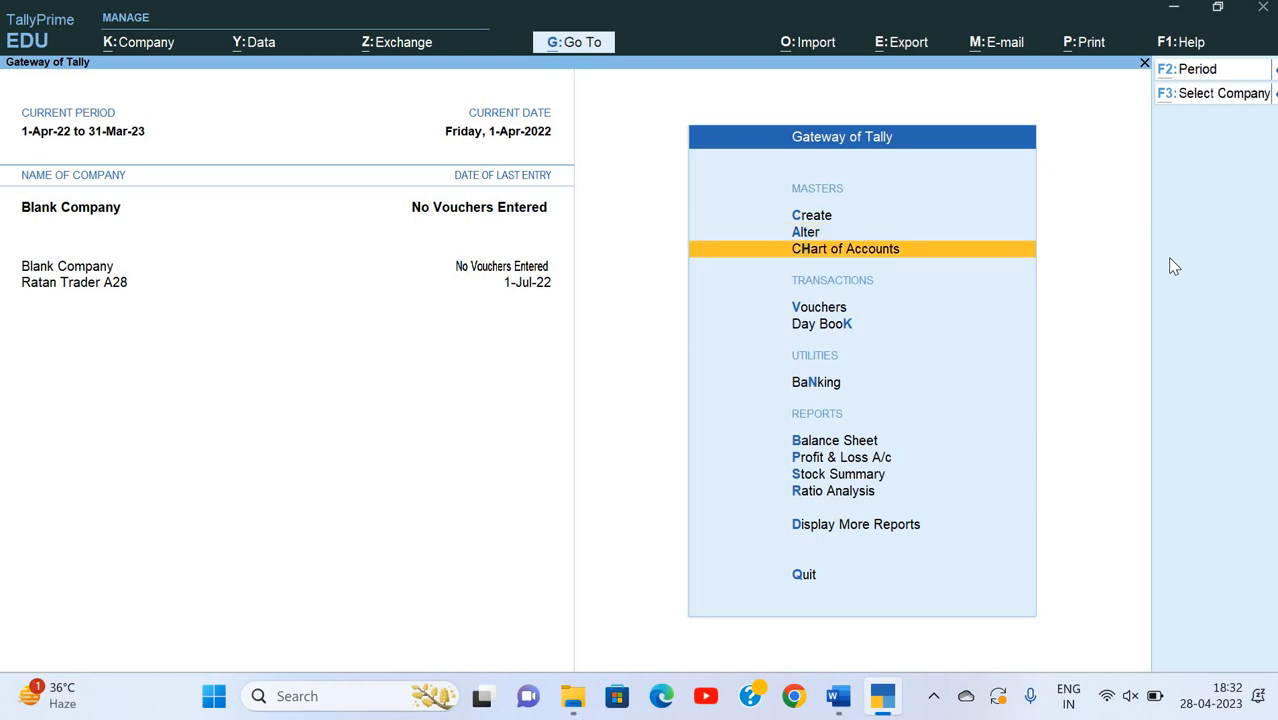
- Start a masters import into Blank Company and choose Ratanm.xml as the file to import
{"action": "key", "text": "alt+o"}
{"action": "key", "text": "Down"}
{"action": "key", "text": "Up"}
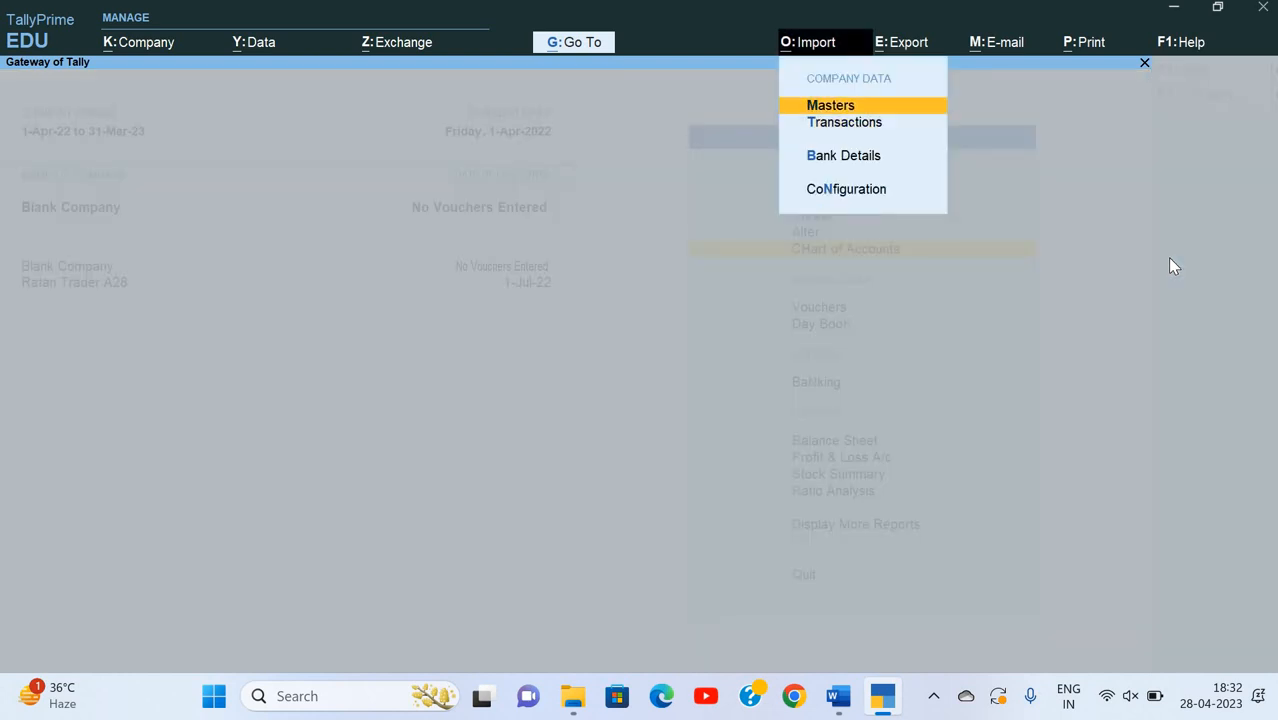
{"action": "key", "text": "Return"}
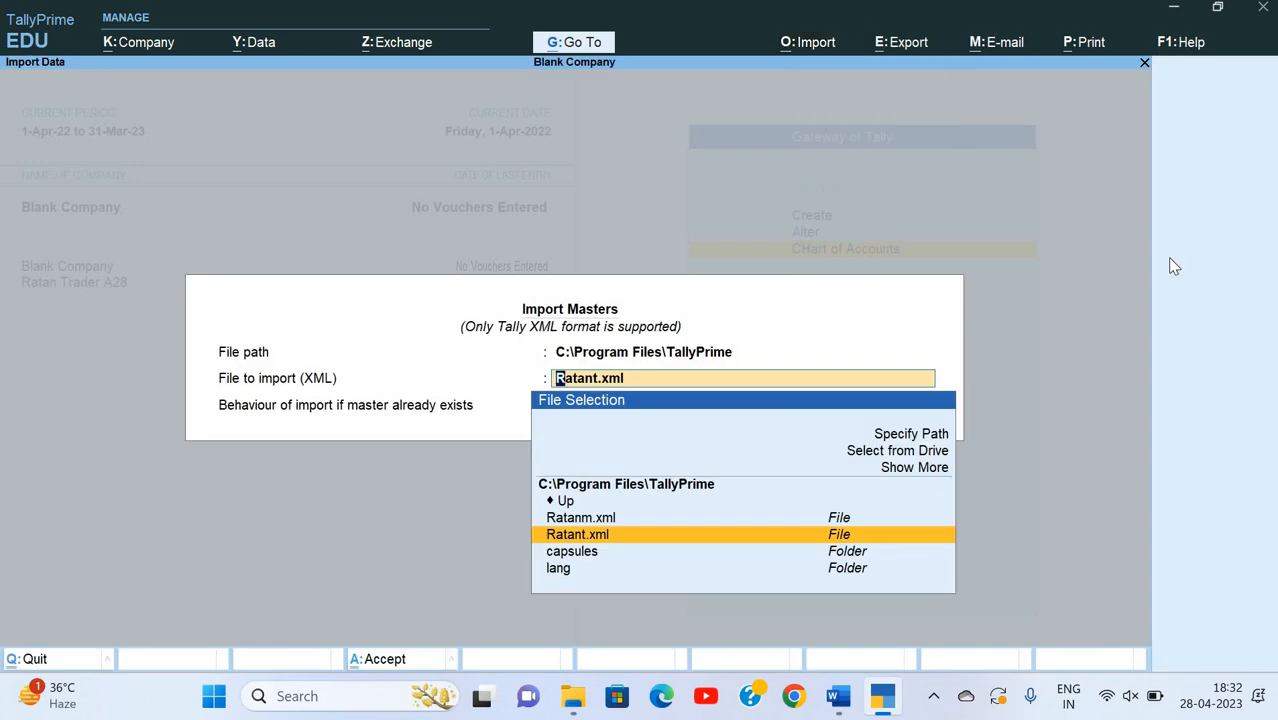
{"action": "key", "text": "Up"}
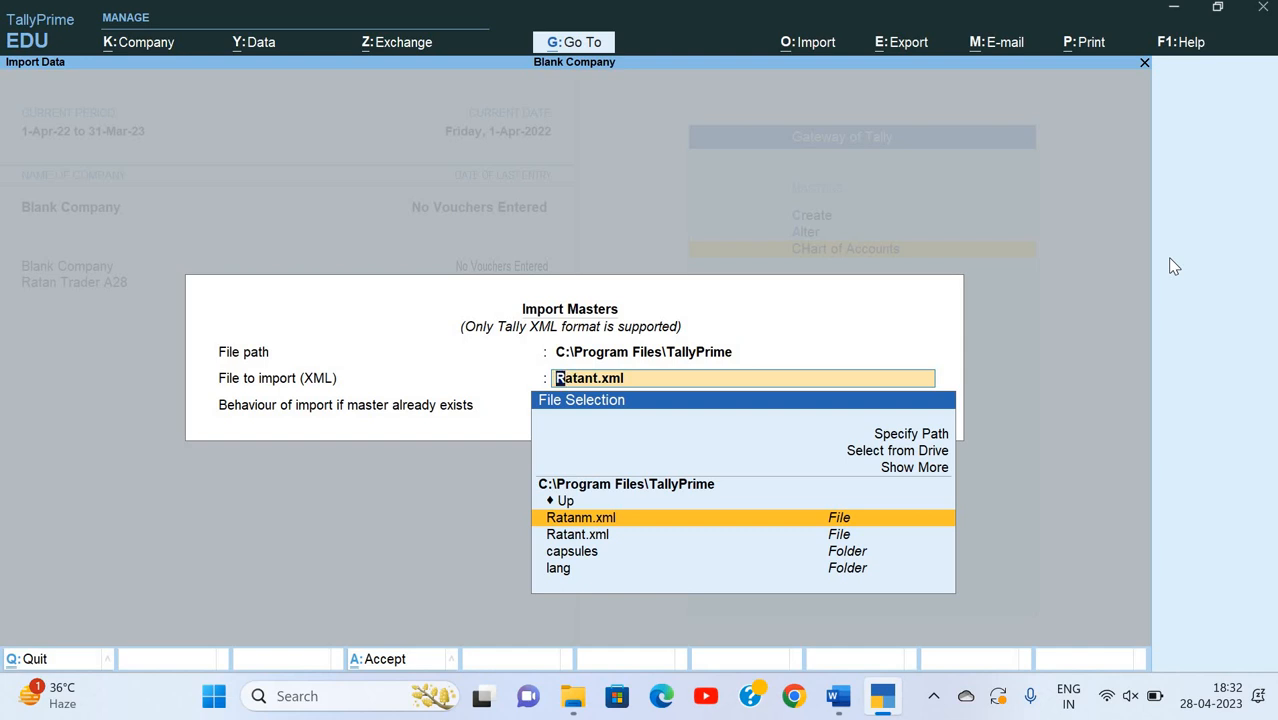
{"action": "key", "text": "Return"}
- Set the import behaviour for existing masters to Combine opening balances and run the masters import
{"action": "key", "text": "Down"}
{"action": "key", "text": "Down"}
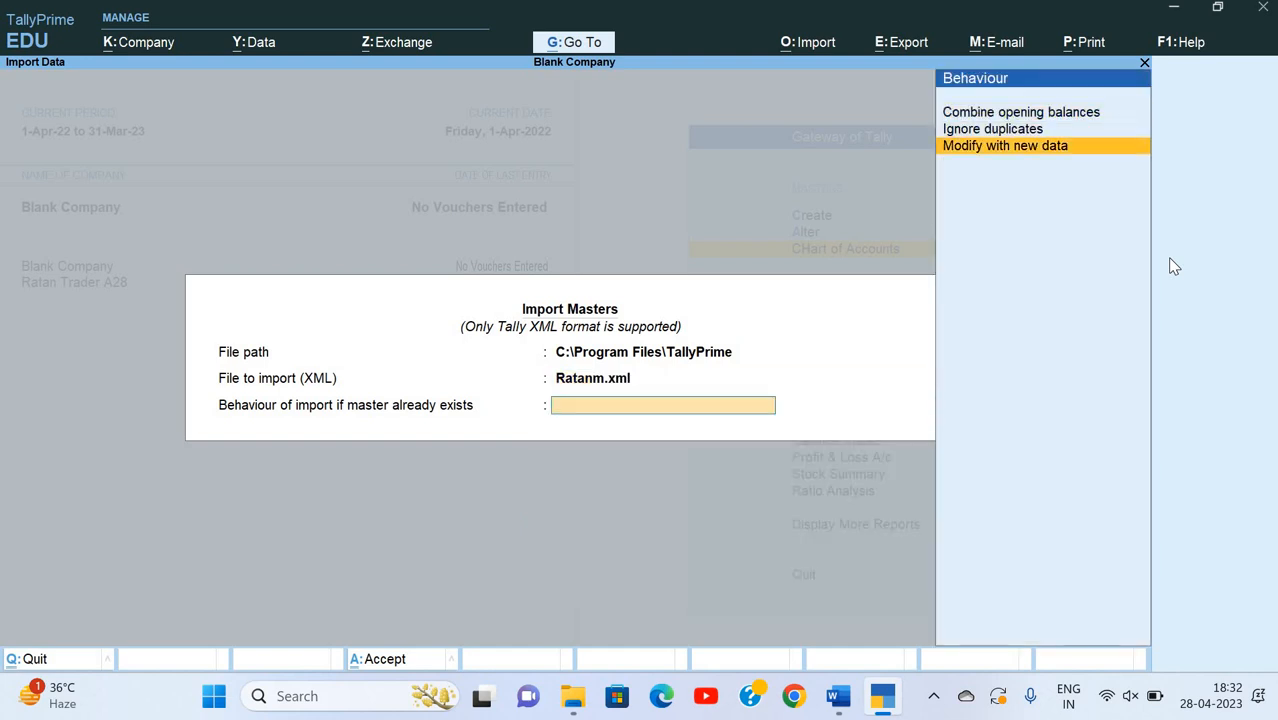
{"action": "key", "text": "Up"}
{"action": "key", "text": "Up"}
{"action": "key", "text": "Down"}
{"action": "key", "text": "Up"}
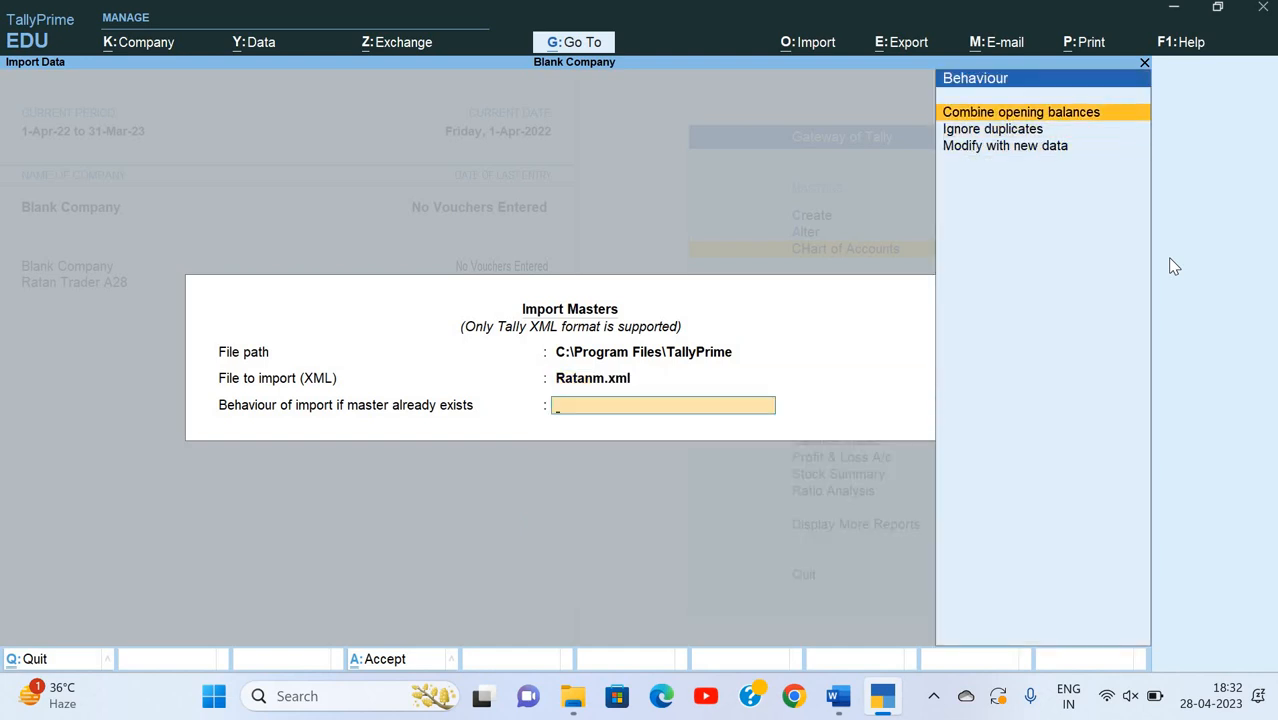
{"action": "key", "text": "Return"}
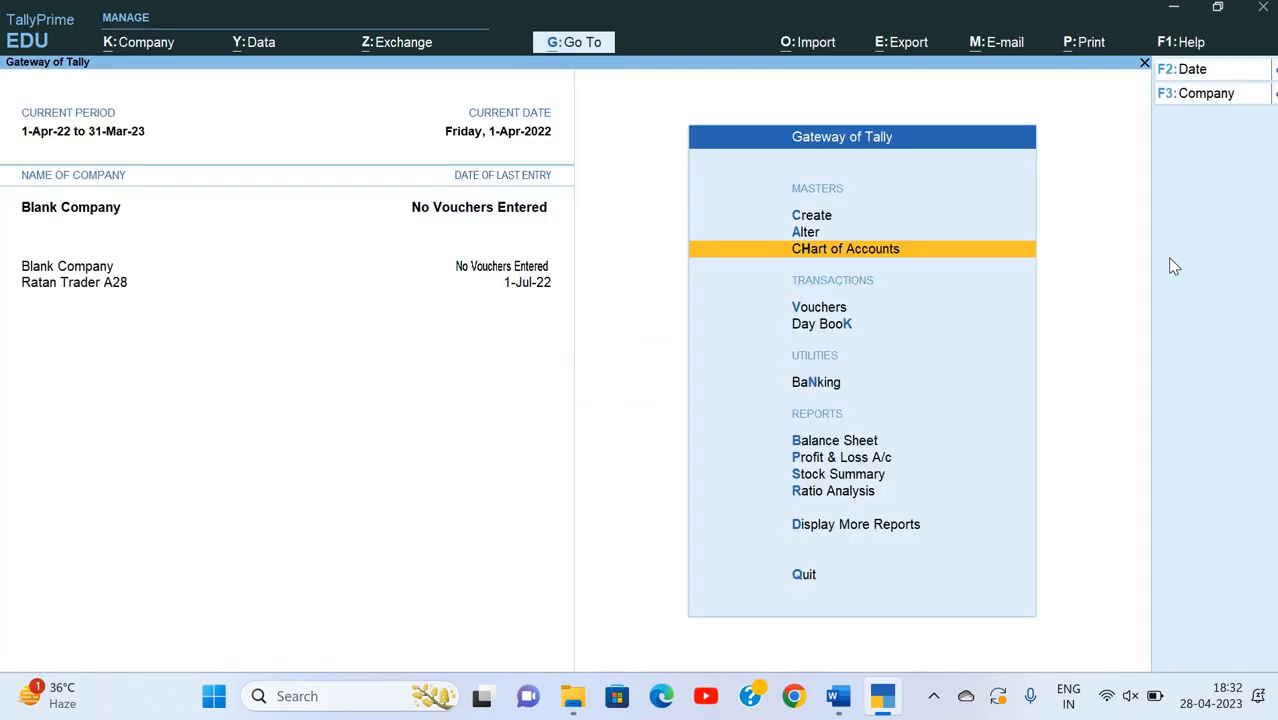
- Check the imported ledgers in Blank Company's ledger alteration list, and return to the Gateway of Tally
{"action": "key", "text": "Up"}
{"action": "key", "text": "Return"}
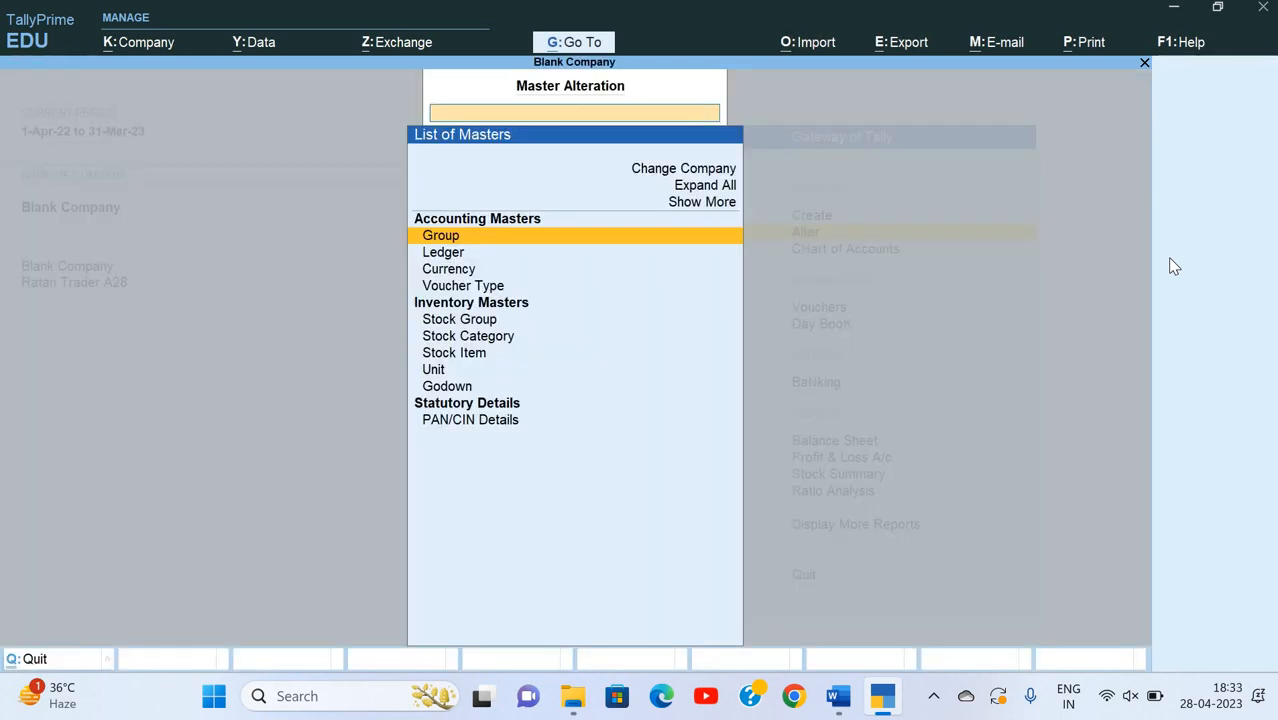
{"action": "key", "text": "Down"}
{"action": "key", "text": "Return"}
{"action": "key", "text": "Down"}
{"action": "key", "text": "Down"}
{"action": "key", "text": "Down"}
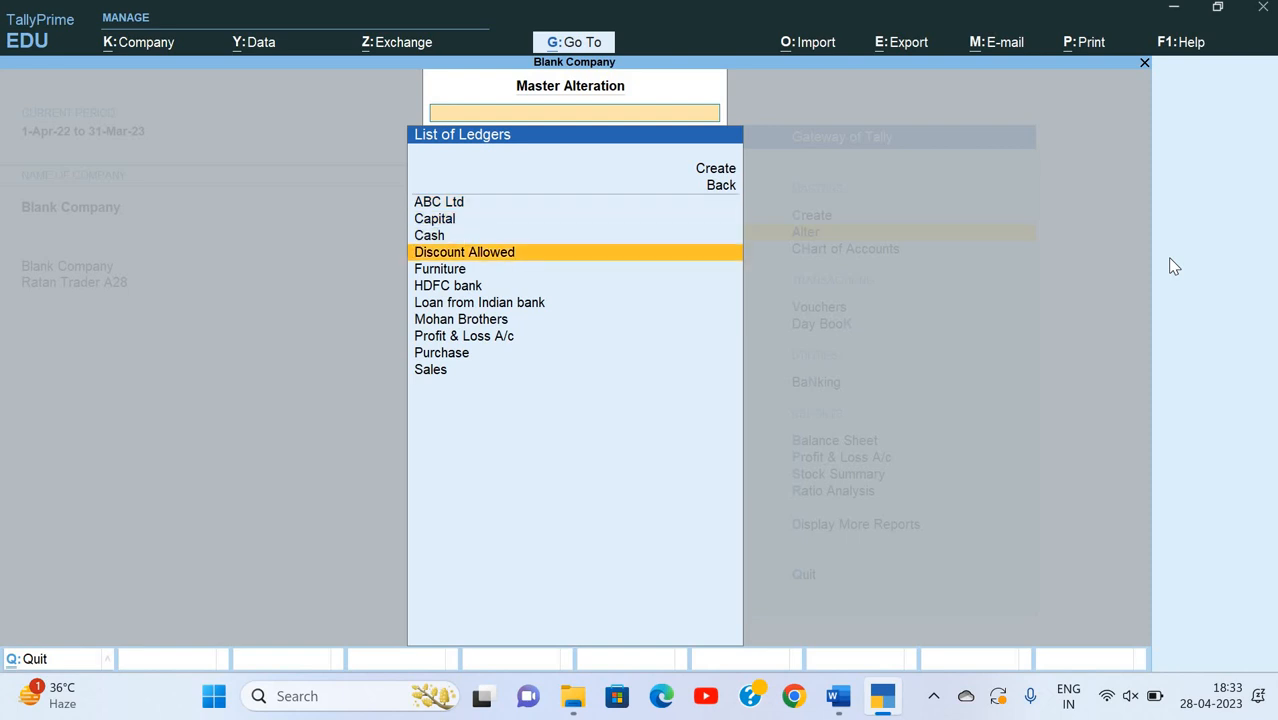
{"action": "key", "text": "Escape"}
{"action": "key", "text": "Up"}
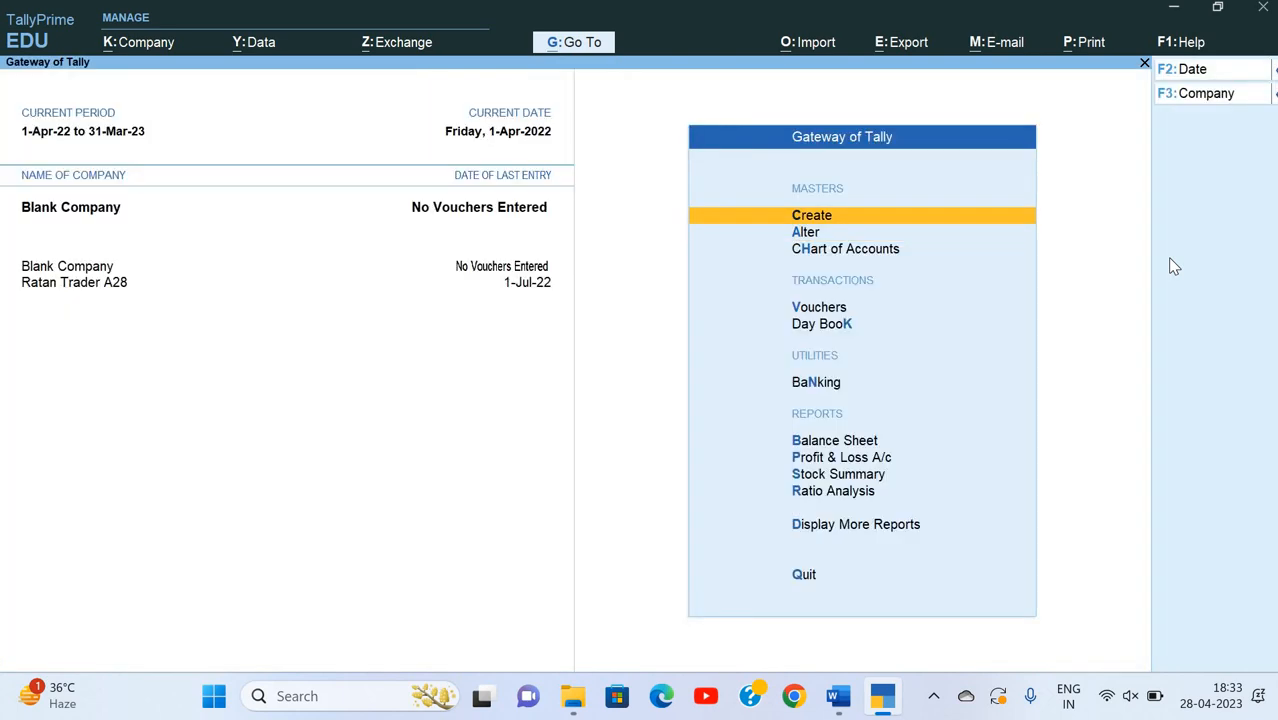
- Import the transactions from Ratant.xml into Blank Company
{"action": "key", "text": "alt+o"}
{"action": "key", "text": "Down"}
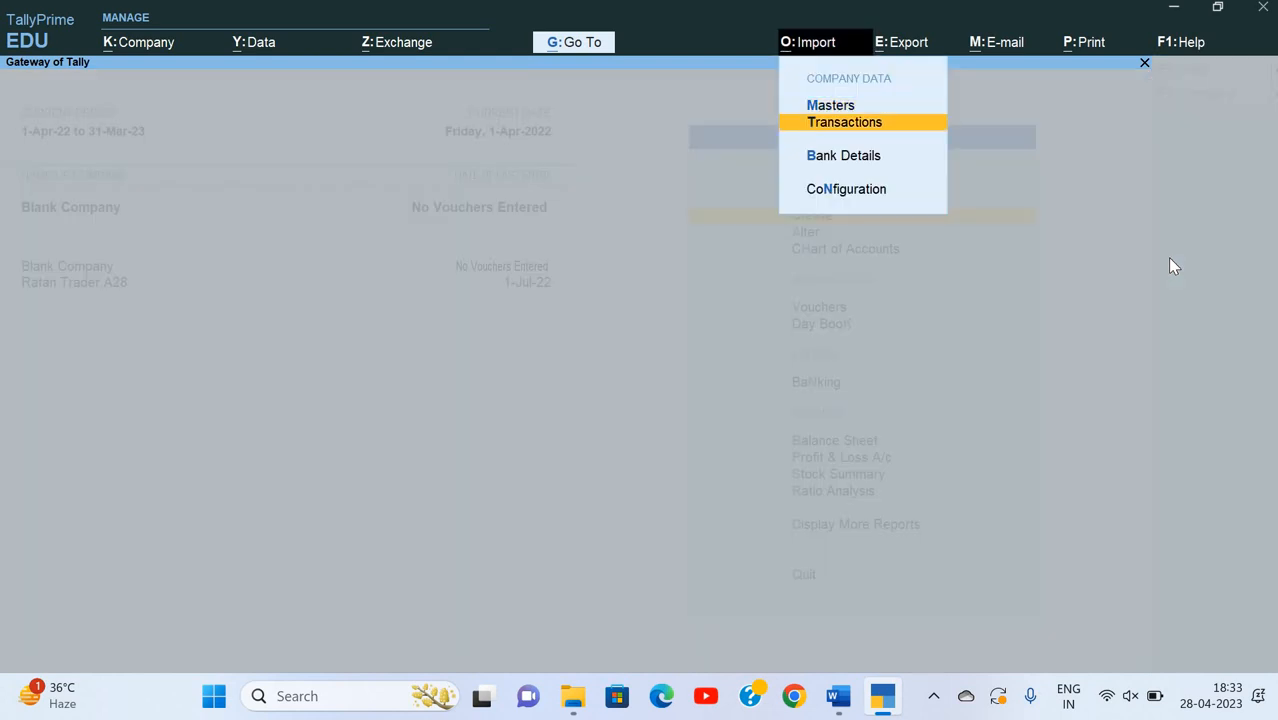
{"action": "key", "text": "Return"}
{"action": "key", "text": "Down"}
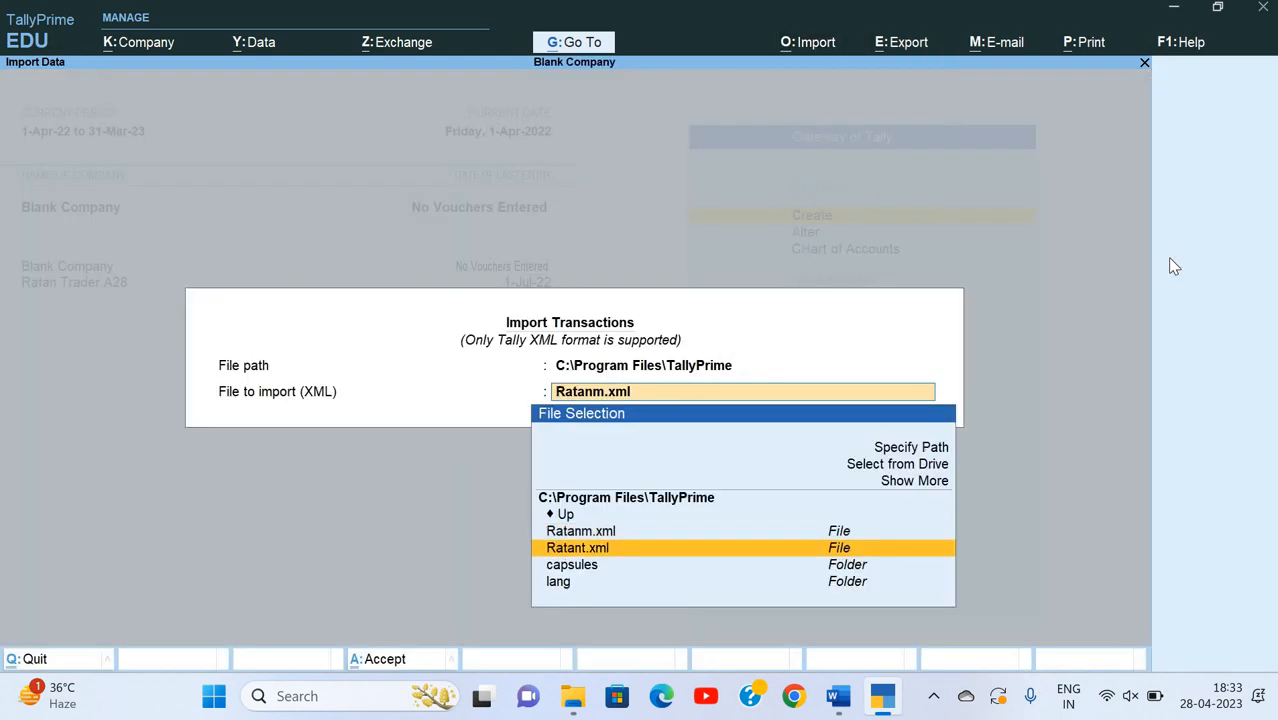
{"action": "key", "text": "Return"}
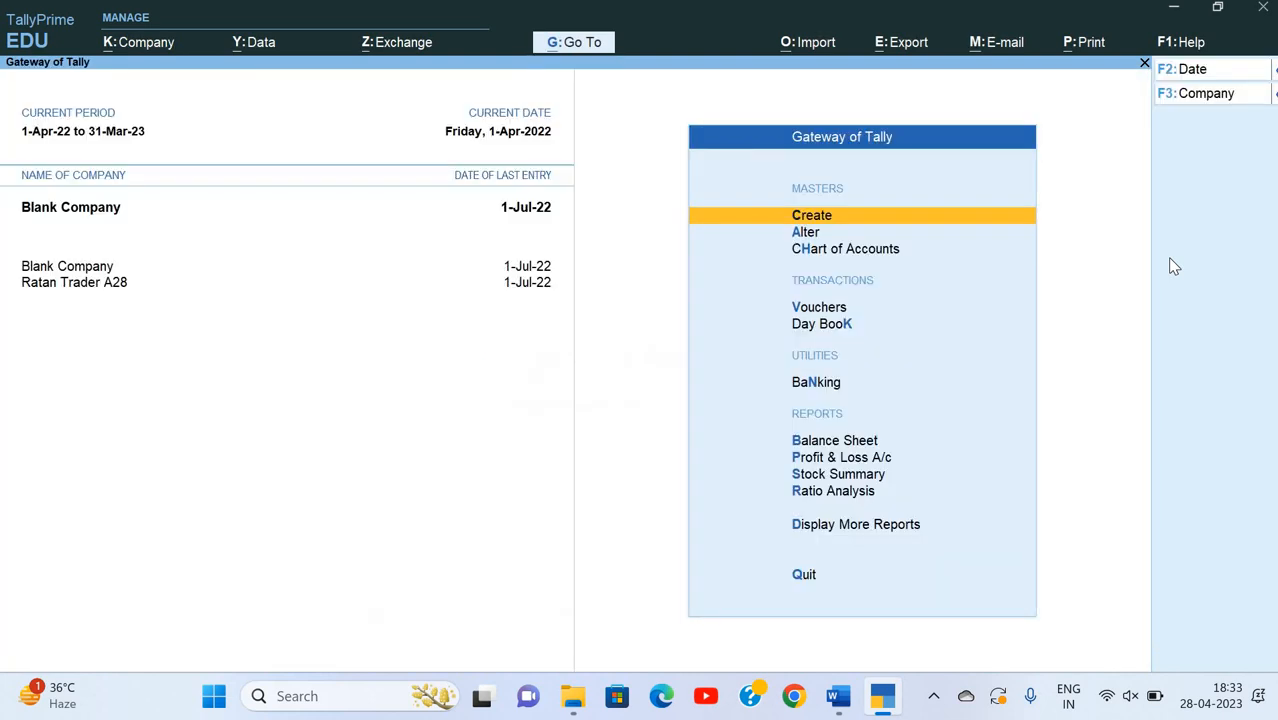
- Review the imported vouchers in Blank Company's Day Book for 1-Apr-22 to 1-Jul-22, and close the report
{"action": "key", "text": "k"}
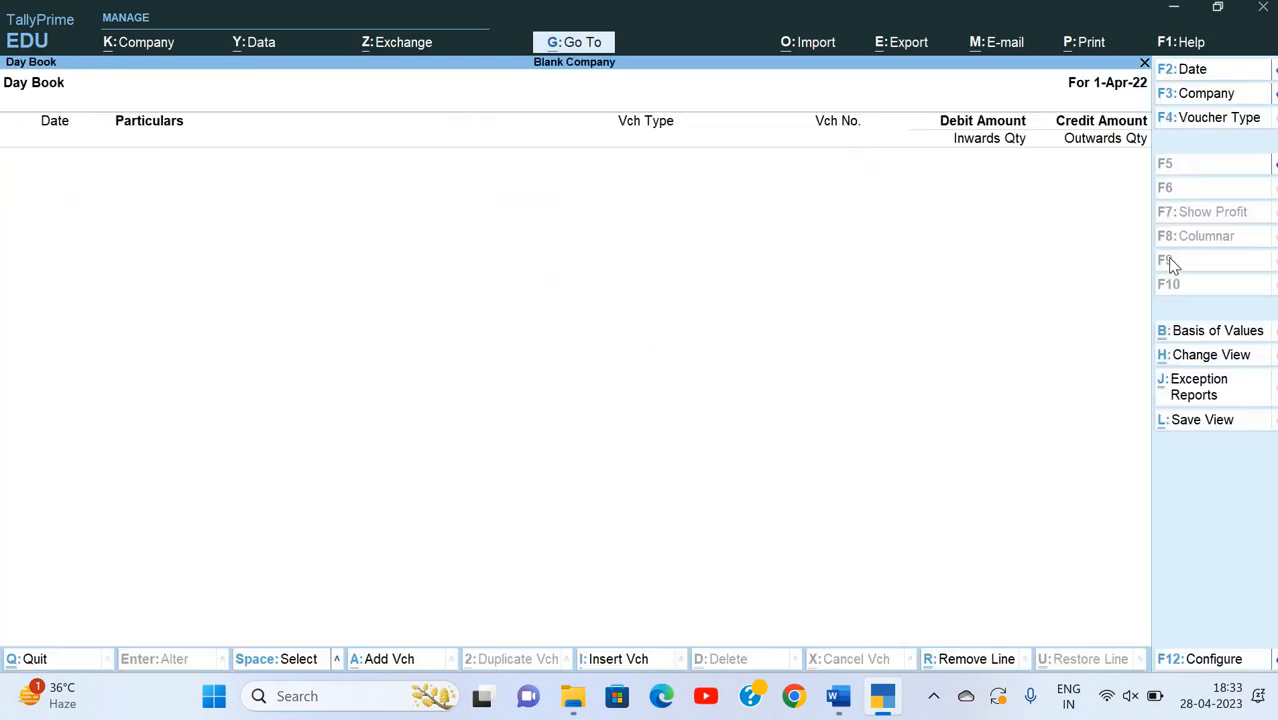
{"action": "key", "text": "F2"}
{"action": "key", "text": "Return"}
{"action": "key", "text": "Return"}
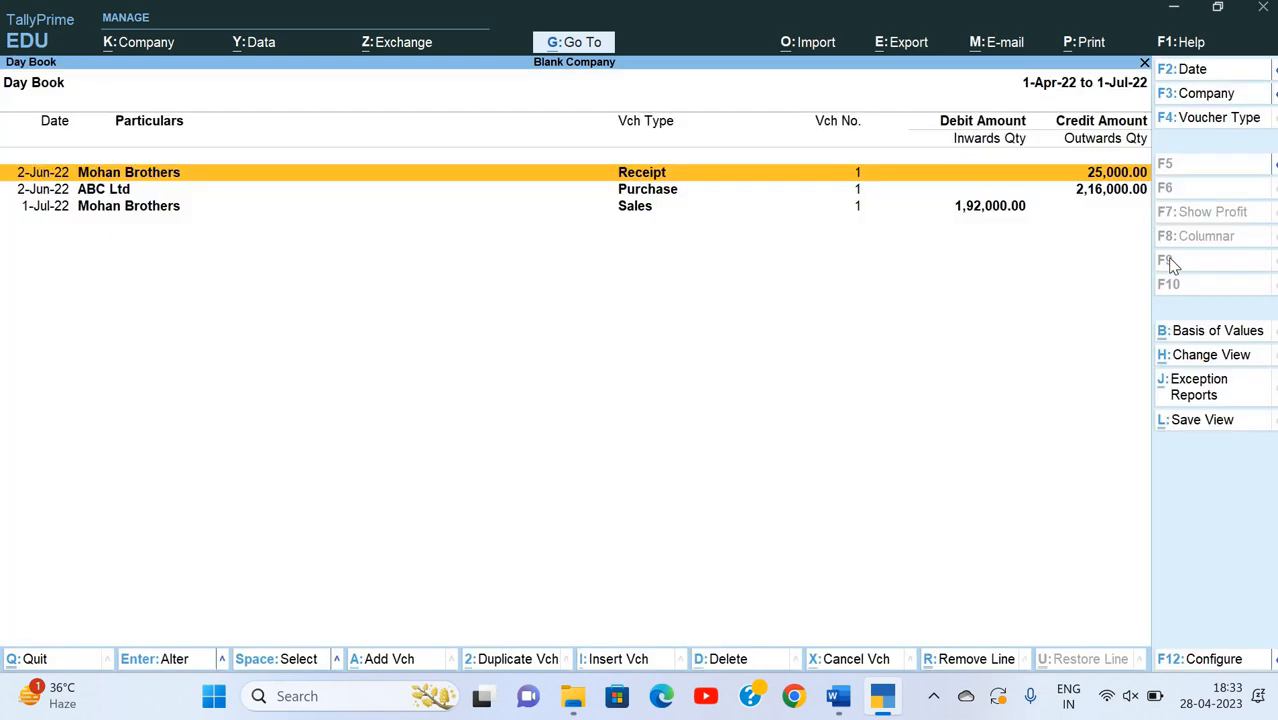
{"action": "key", "text": "Escape"}
{"action": "key", "text": "Escape"}
{"action": "key", "text": "Escape"}
{"action": "key", "text": "Escape"}
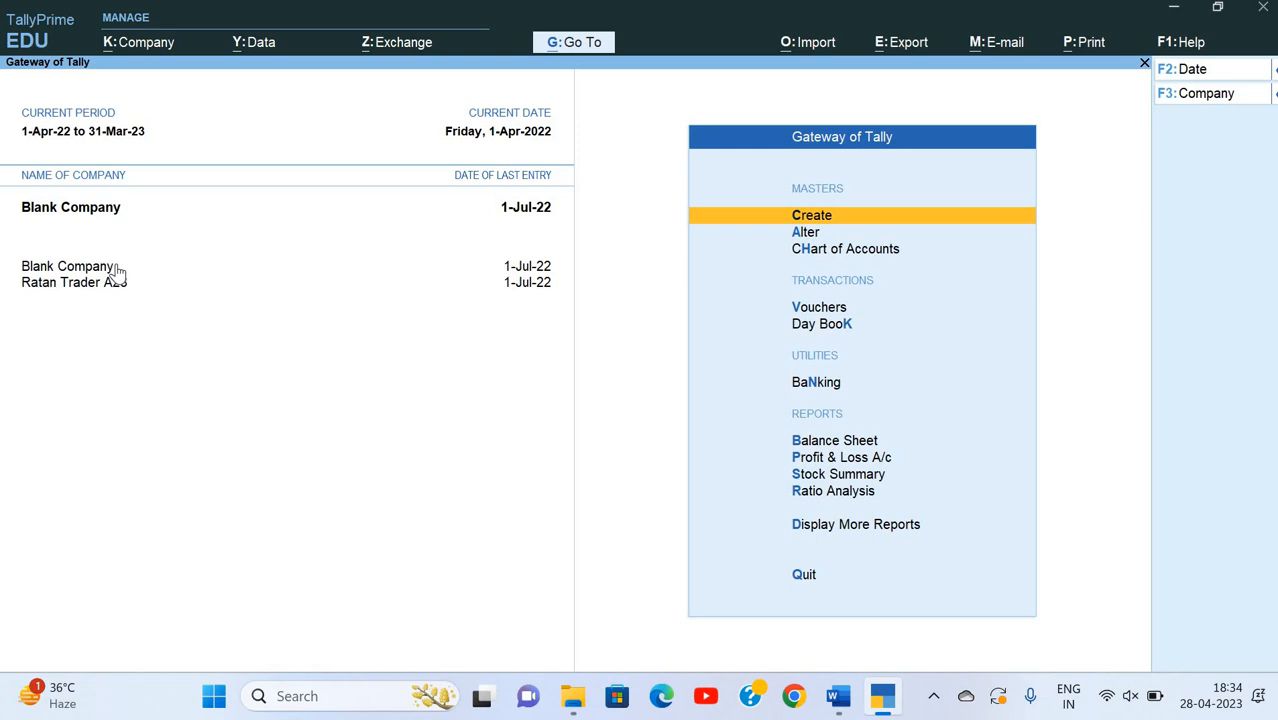
- Switch to the Word exercise document to review the export and import tasks, and return to TallyPrime
{"action": "key", "text": "alt+Tab"}
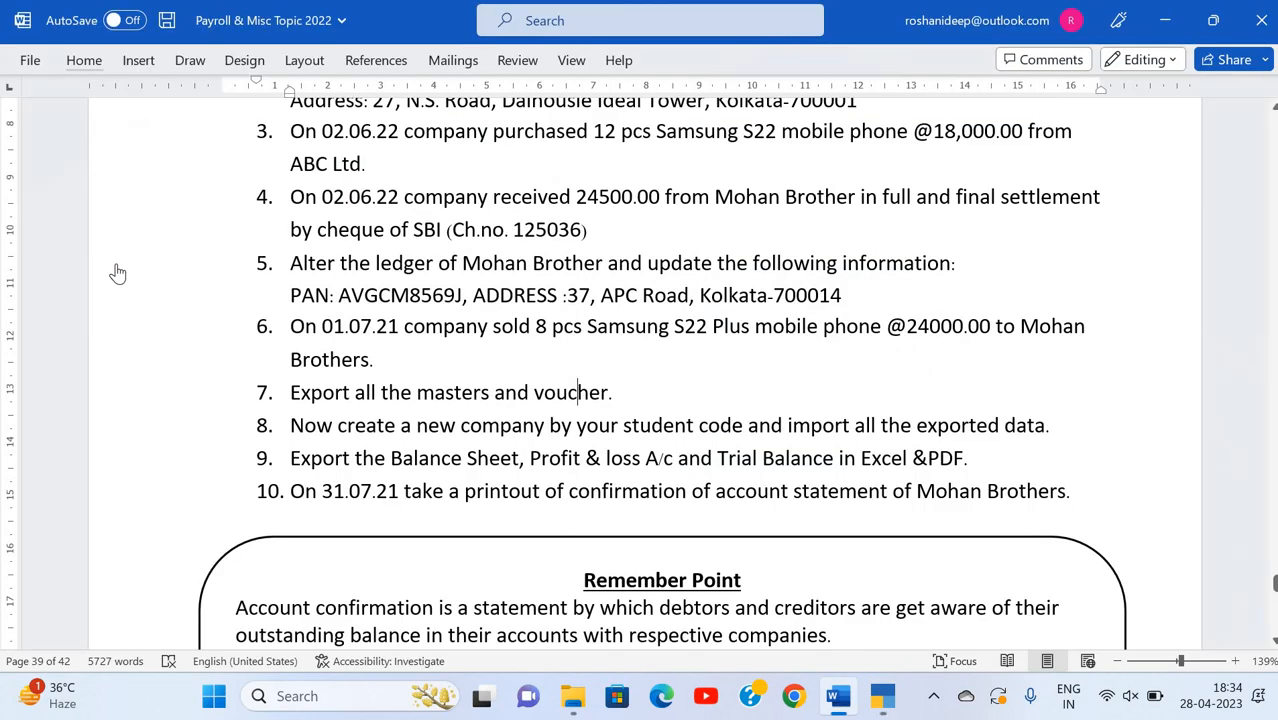
{"action": "key", "text": "alt+Tab"}
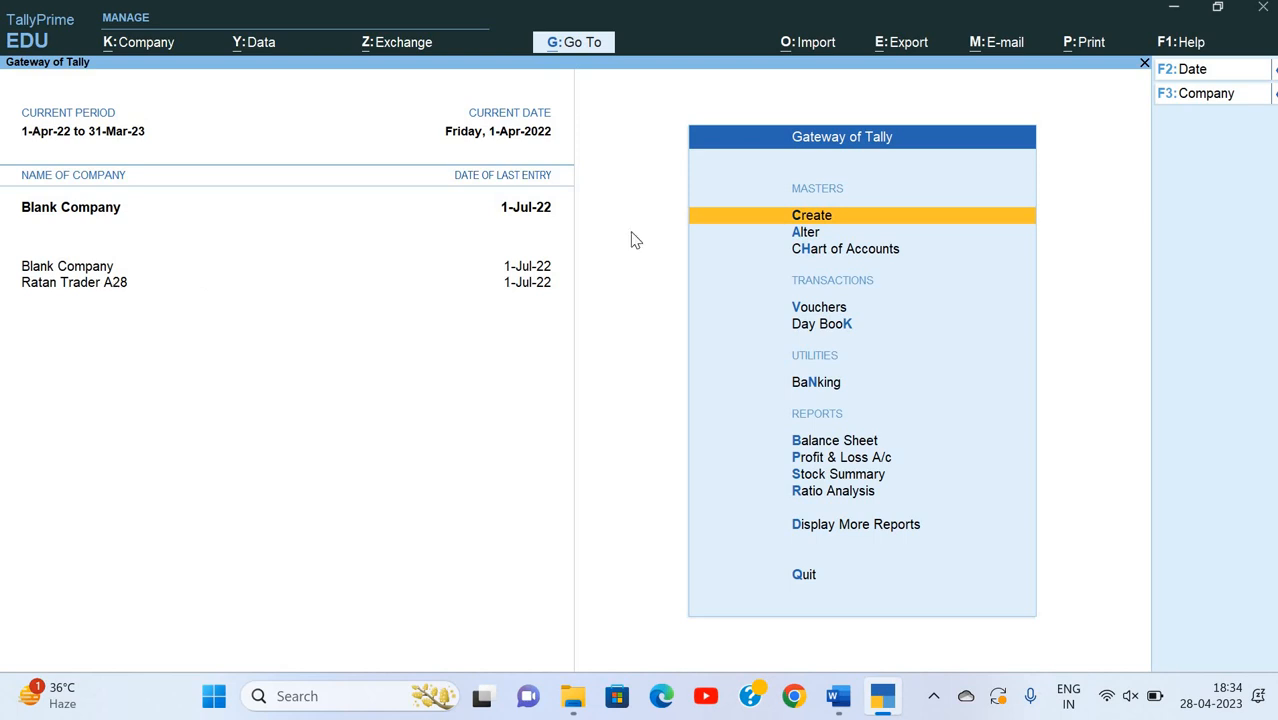
- Start a new ledger in Ratan Trader A28 and enter Tara Comapny as its name
{"action": "key", "text": "Return"}
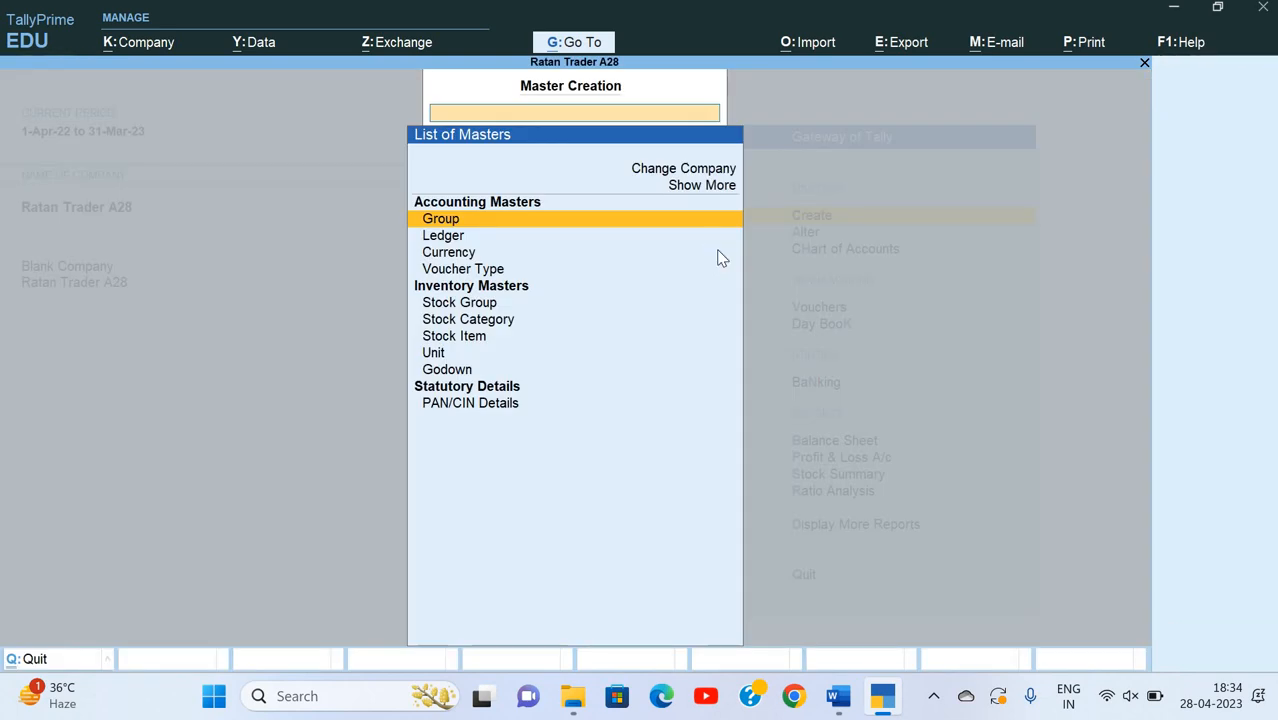
{"action": "key", "text": "Down"}
{"action": "key", "text": "Return"}
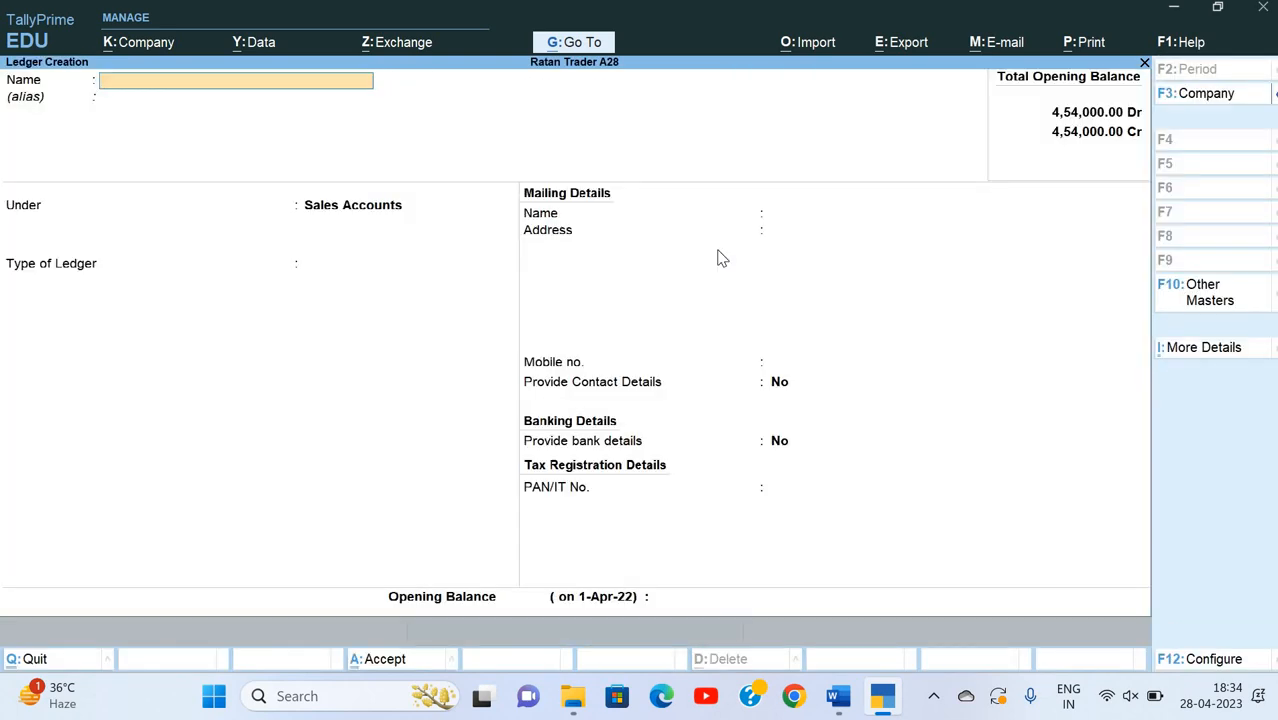
{"action": "type", "text": "Tara Comapny"}
{"action": "key", "text": "Return"}
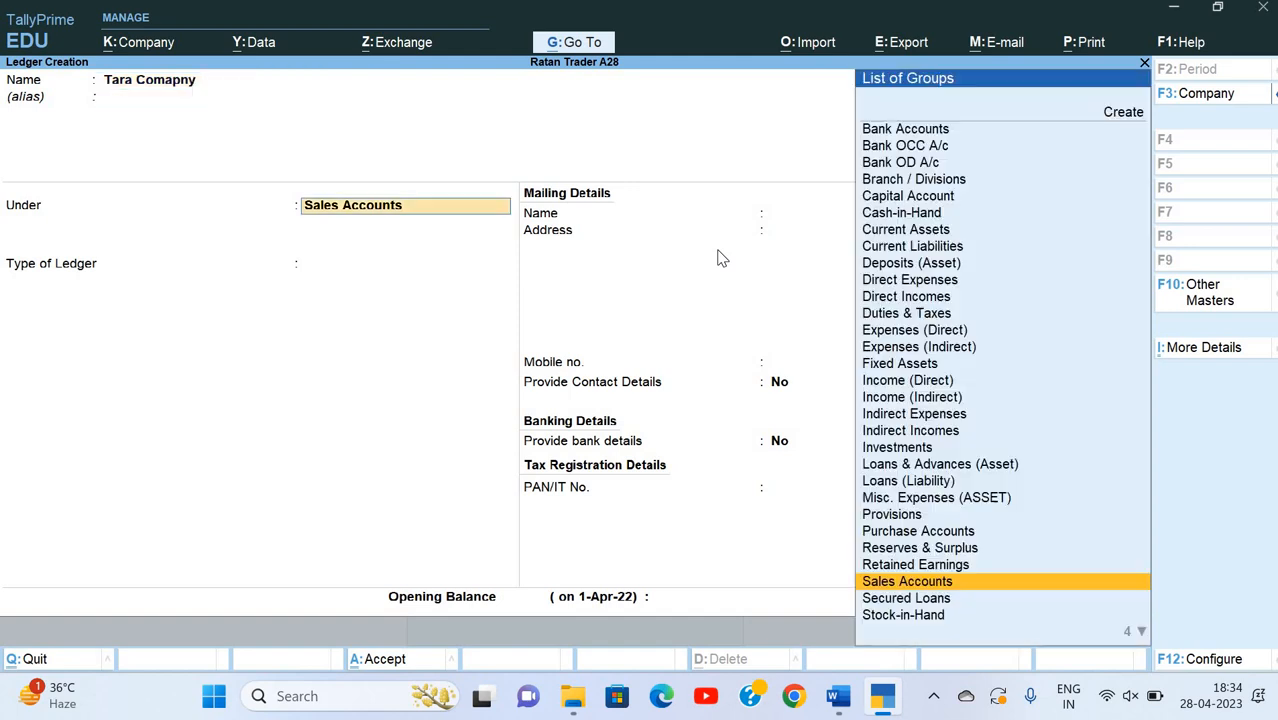
- Correct the new ledger's name to Tara Company
{"action": "type", "text": "S"}
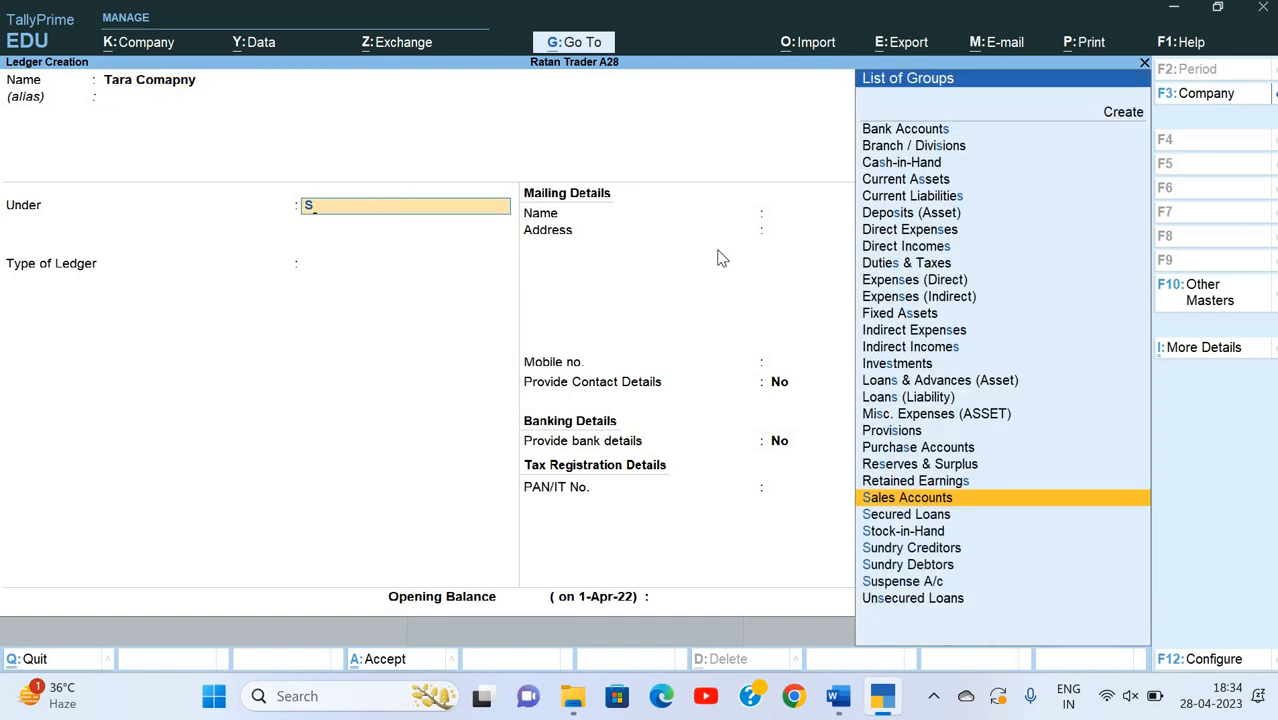
{"action": "key", "text": "BackSpace"}
{"action": "key", "text": "BackSpace"}
{"action": "key", "text": "BackSpace"}
{"action": "key", "text": "BackSpace"}
{"action": "key", "text": "BackSpace"}
{"action": "key", "text": "BackSpace"}
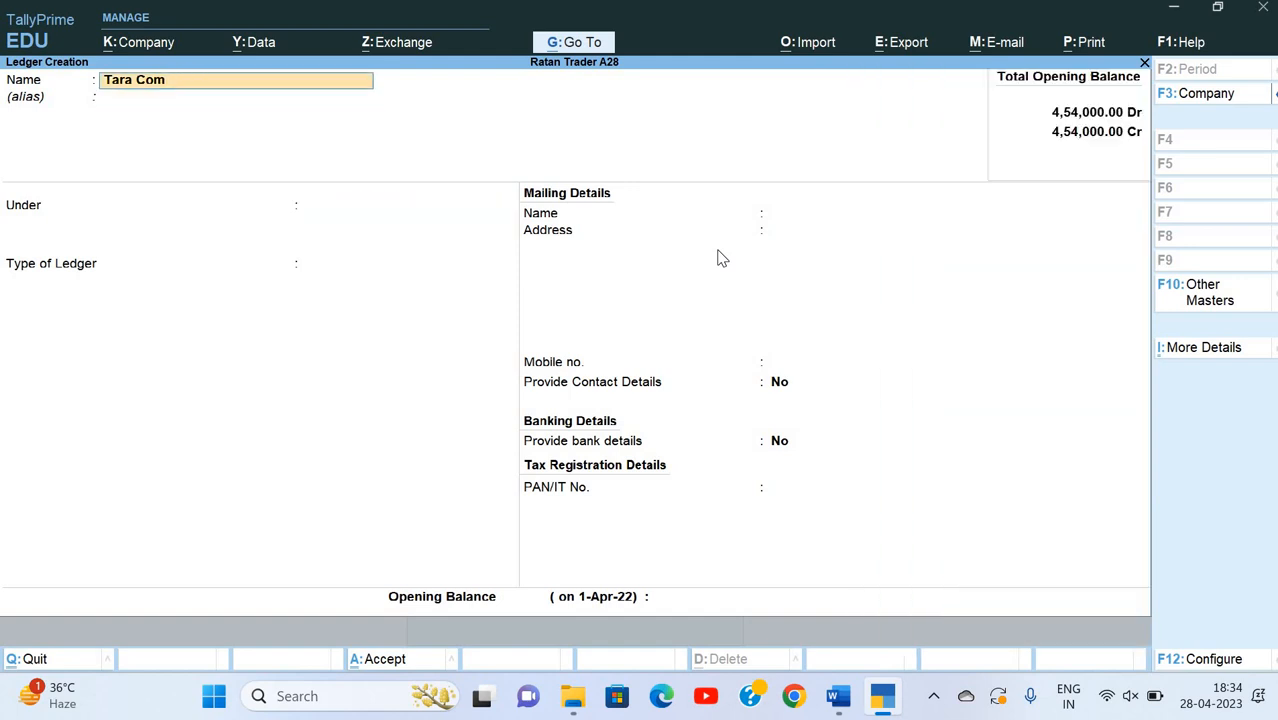
{"action": "type", "text": "pany"}
{"action": "key", "text": "Return"}
- Place the Tara Company ledger under Sundry Debtors, save it and leave master creation
{"action": "type", "text": "S"}
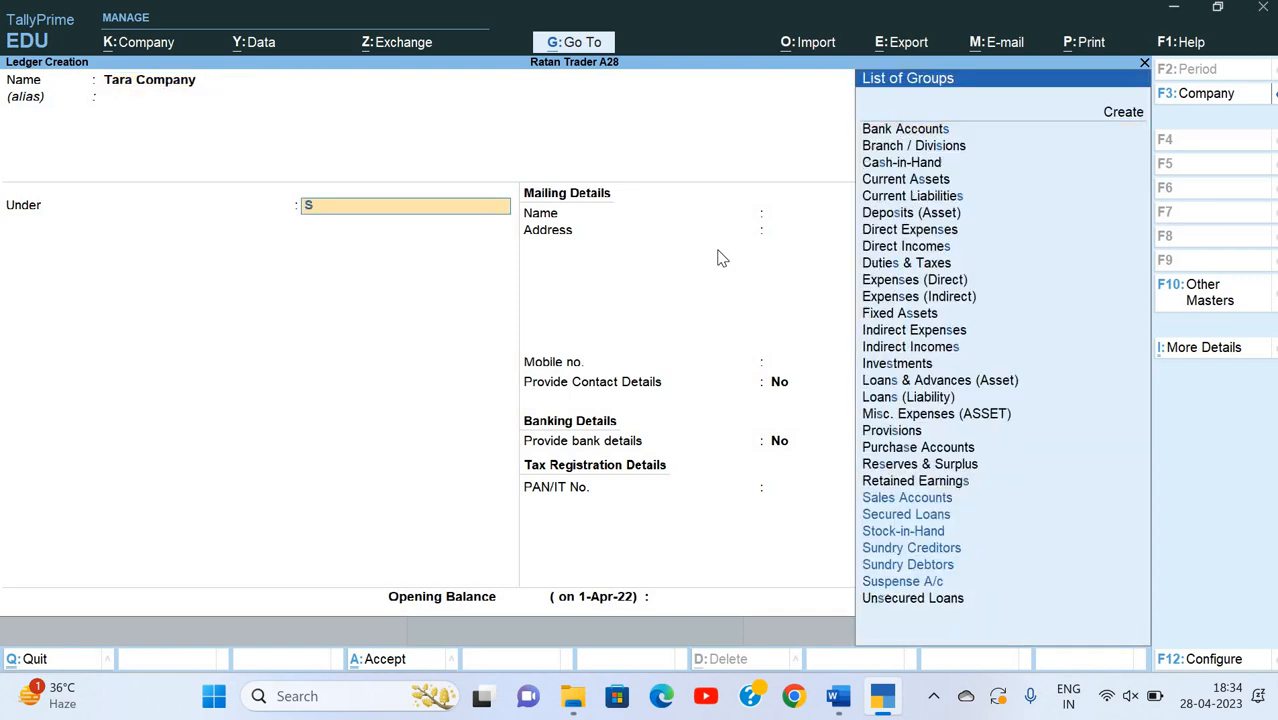
{"action": "type", "text": "u"}
{"action": "key", "text": "Down"}
{"action": "key", "text": "Return"}
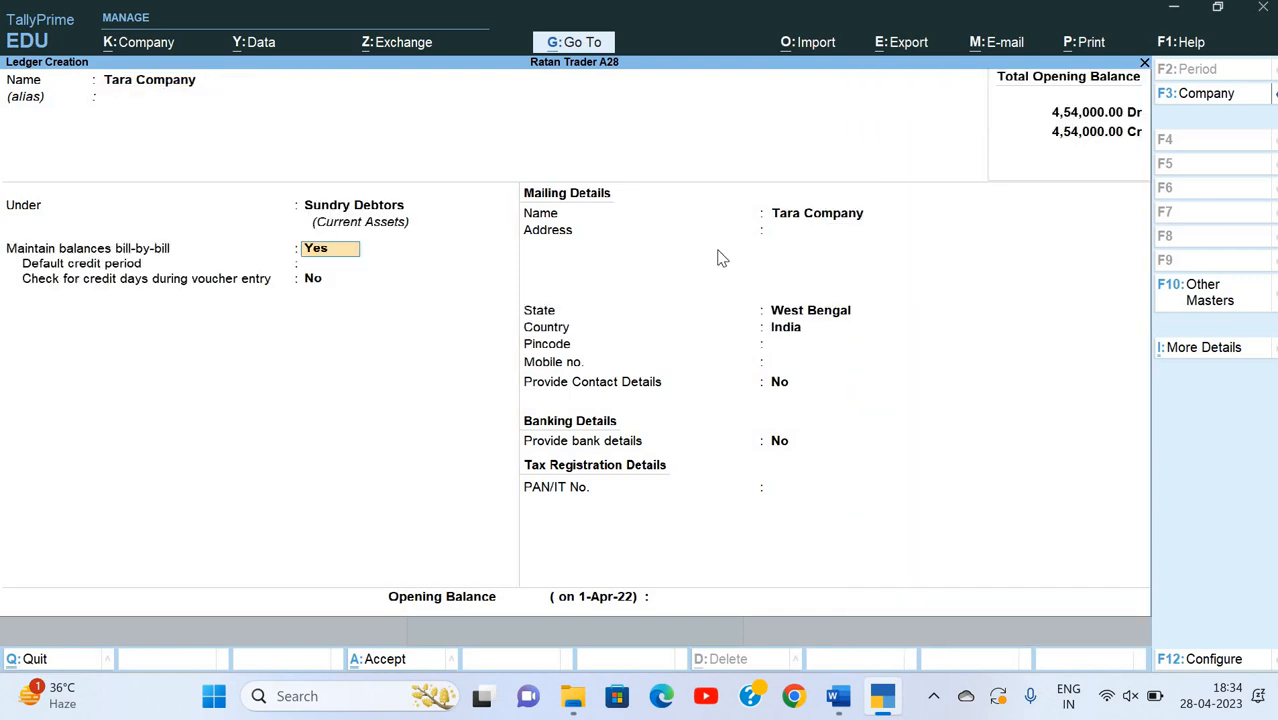
{"action": "key", "text": "ctrl+a"}
{"action": "key", "text": "Escape"}
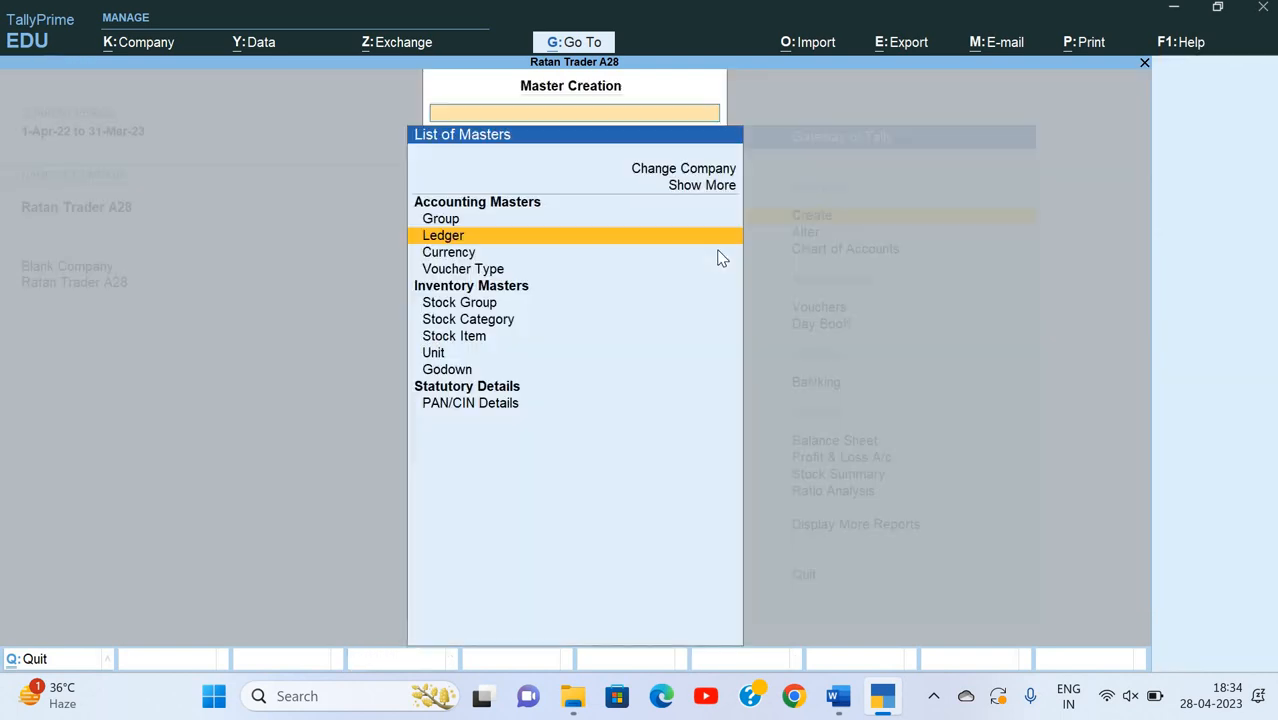
{"action": "key", "text": "Escape"}
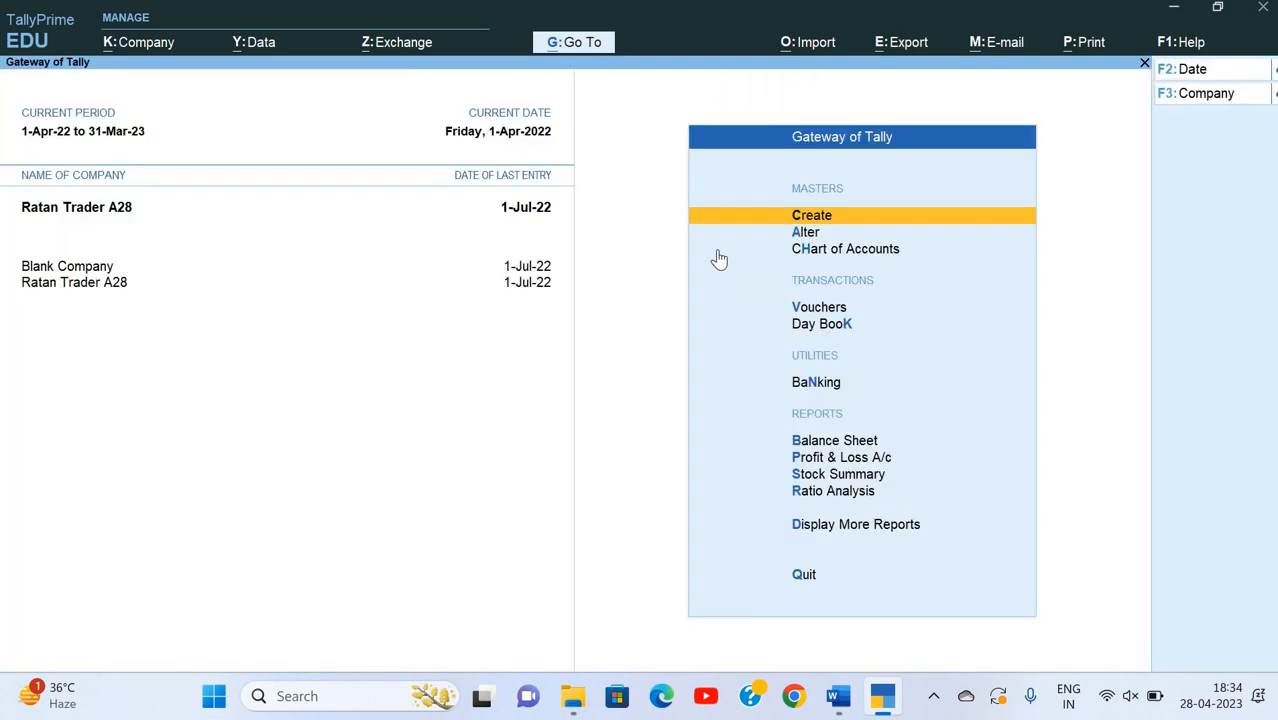
- Open the Tara Company ledger of Ratan Trader A28 for alteration
{"action": "key", "text": "Down"}
{"action": "key", "text": "Down"}
{"action": "key", "text": "Up"}
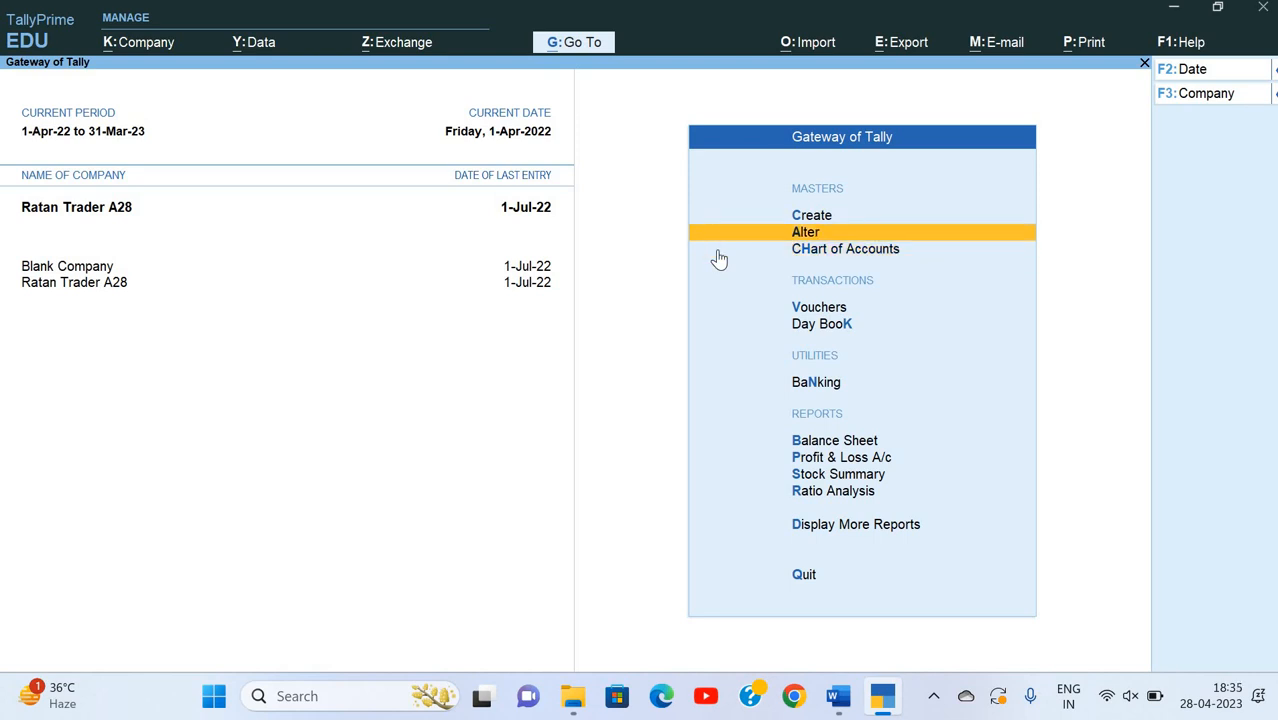
{"action": "key", "text": "Return"}
{"action": "key", "text": "Down"}
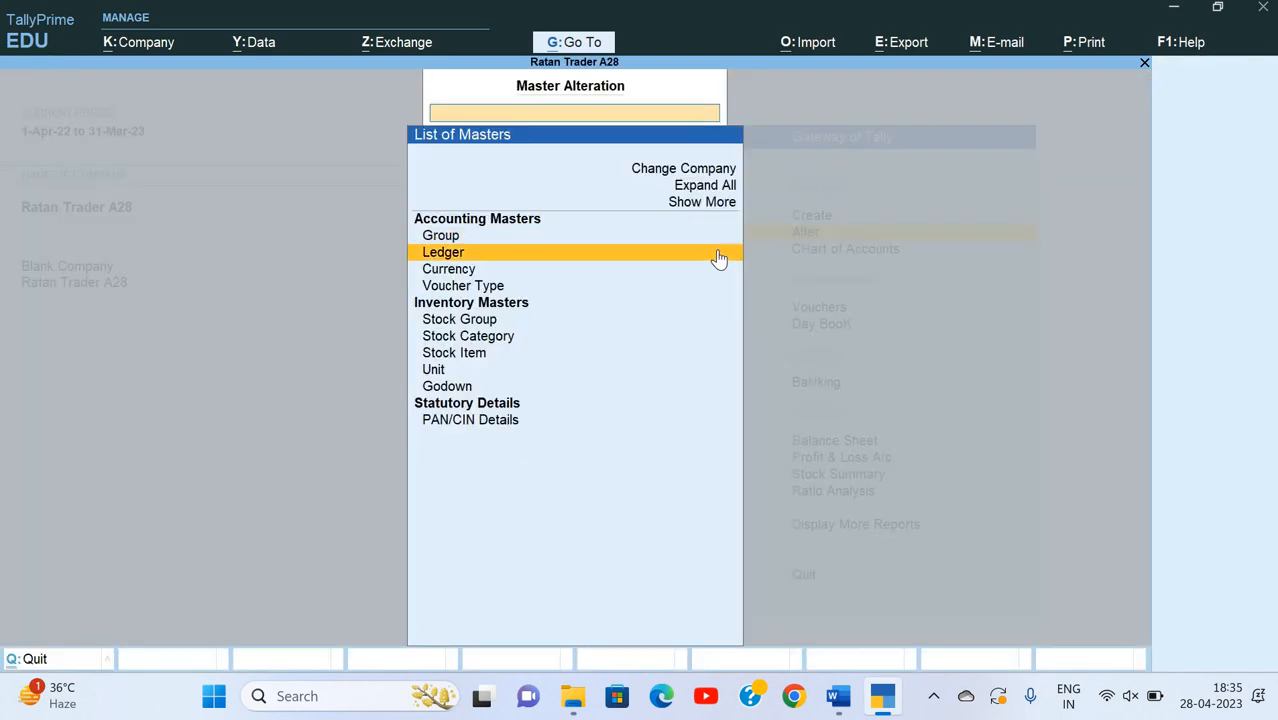
{"action": "key", "text": "Return"}
{"action": "key", "text": "Down"}
{"action": "key", "text": "Down"}
{"action": "key", "text": "Down"}
{"action": "key", "text": "Down"}
{"action": "key", "text": "Down"}
{"action": "key", "text": "Down"}
{"action": "key", "text": "Down"}
{"action": "key", "text": "Down"}
{"action": "key", "text": "Down"}
{"action": "key", "text": "Down"}
{"action": "key", "text": "Down"}
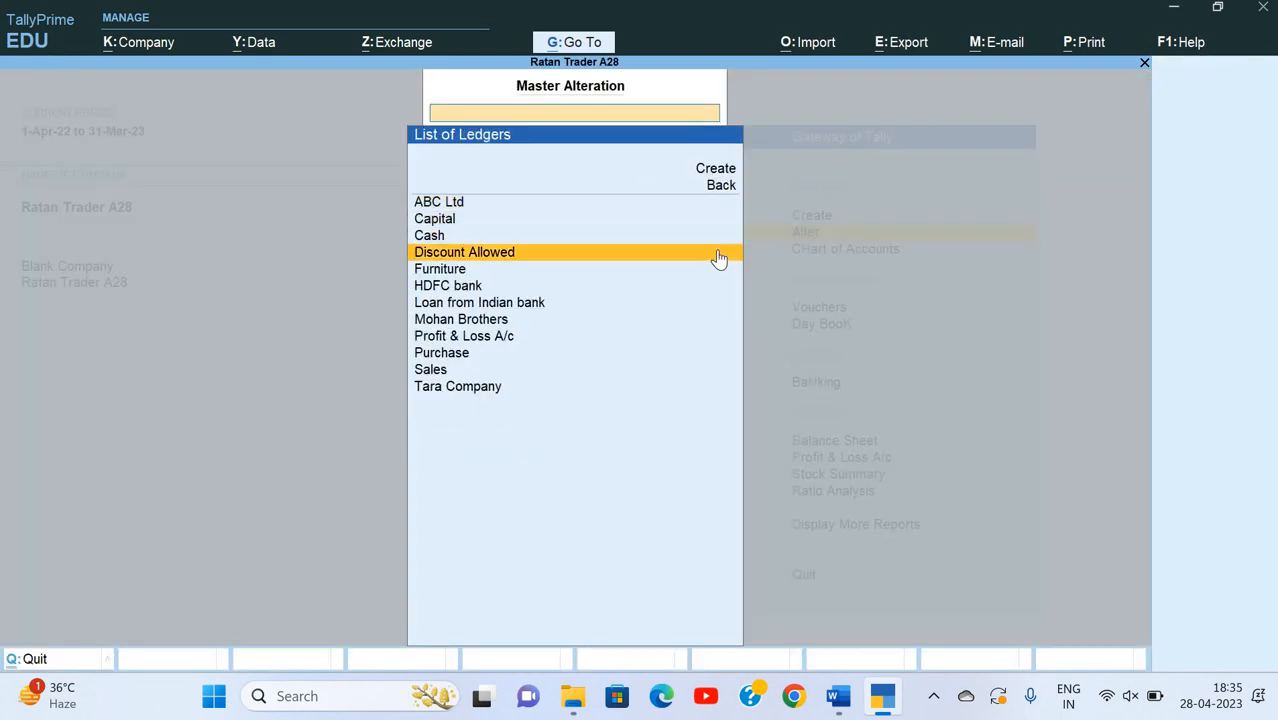
{"action": "key", "text": "Return"}
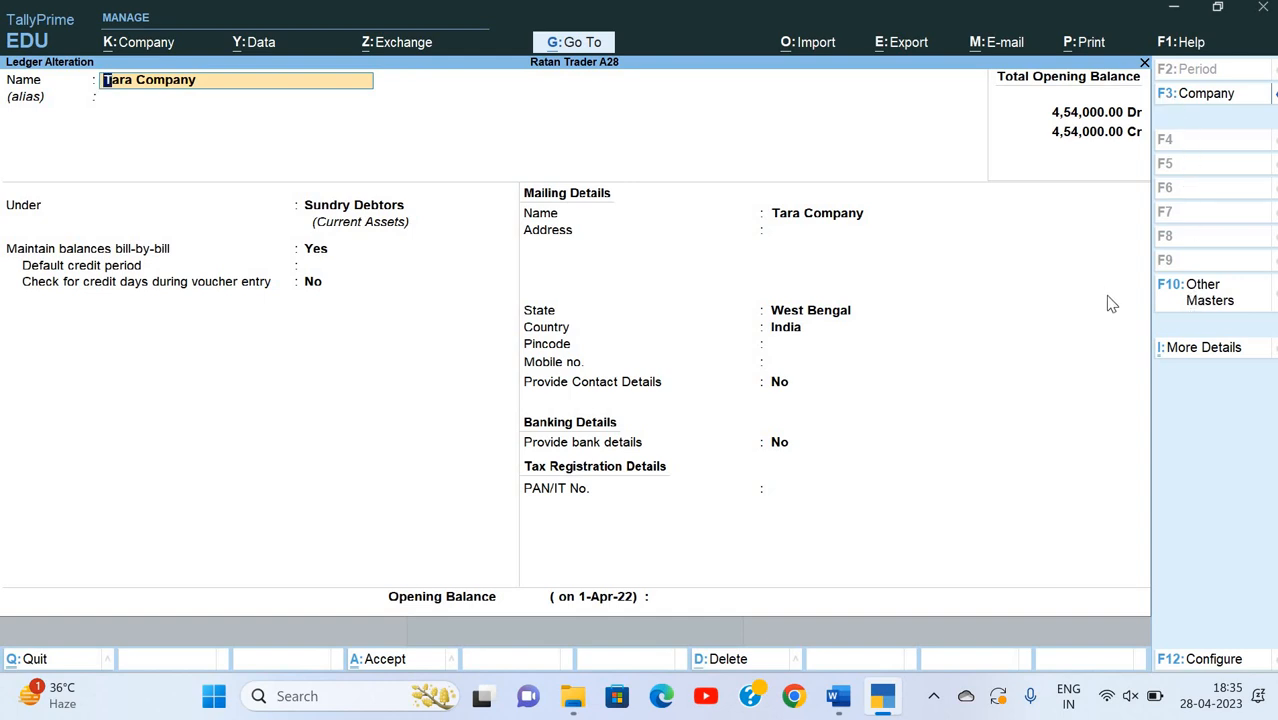
- Change the company to Blank Company from within the open Tara Company ledger, save the ledger there and leave master alteration
{"action": "key", "text": "F3"}
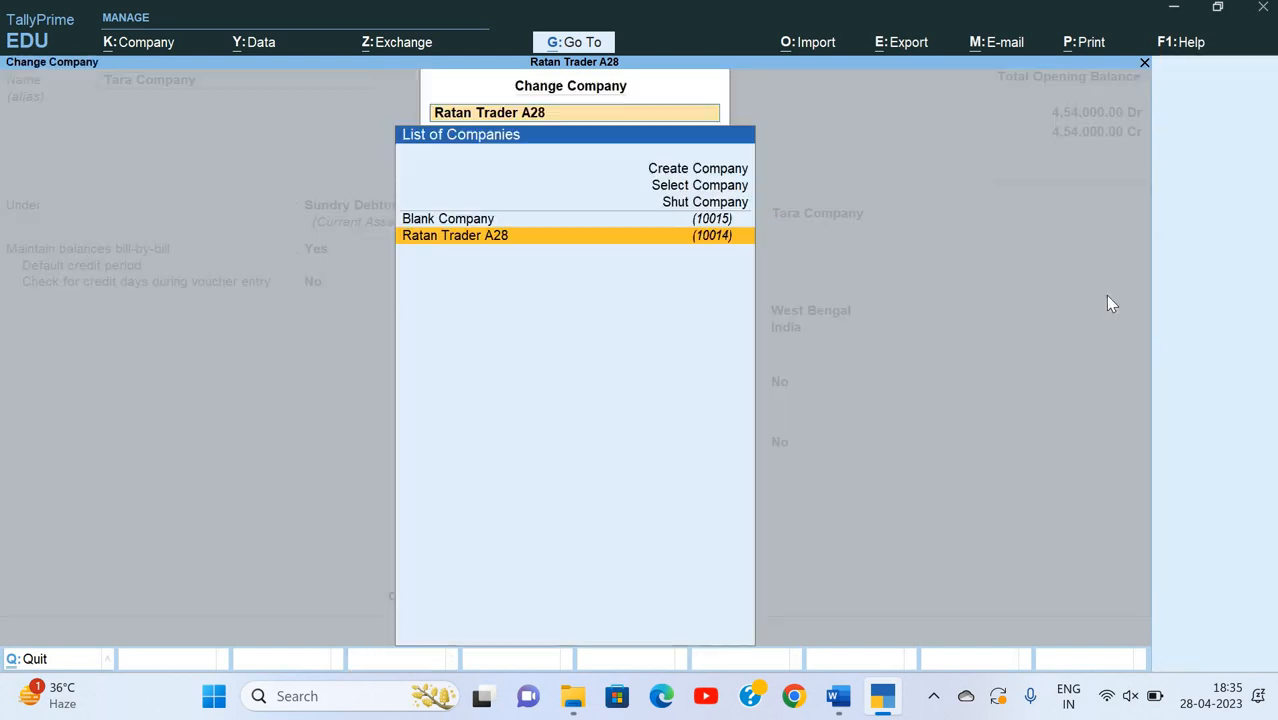
{"action": "key", "text": "Up"}
{"action": "key", "text": "Return"}
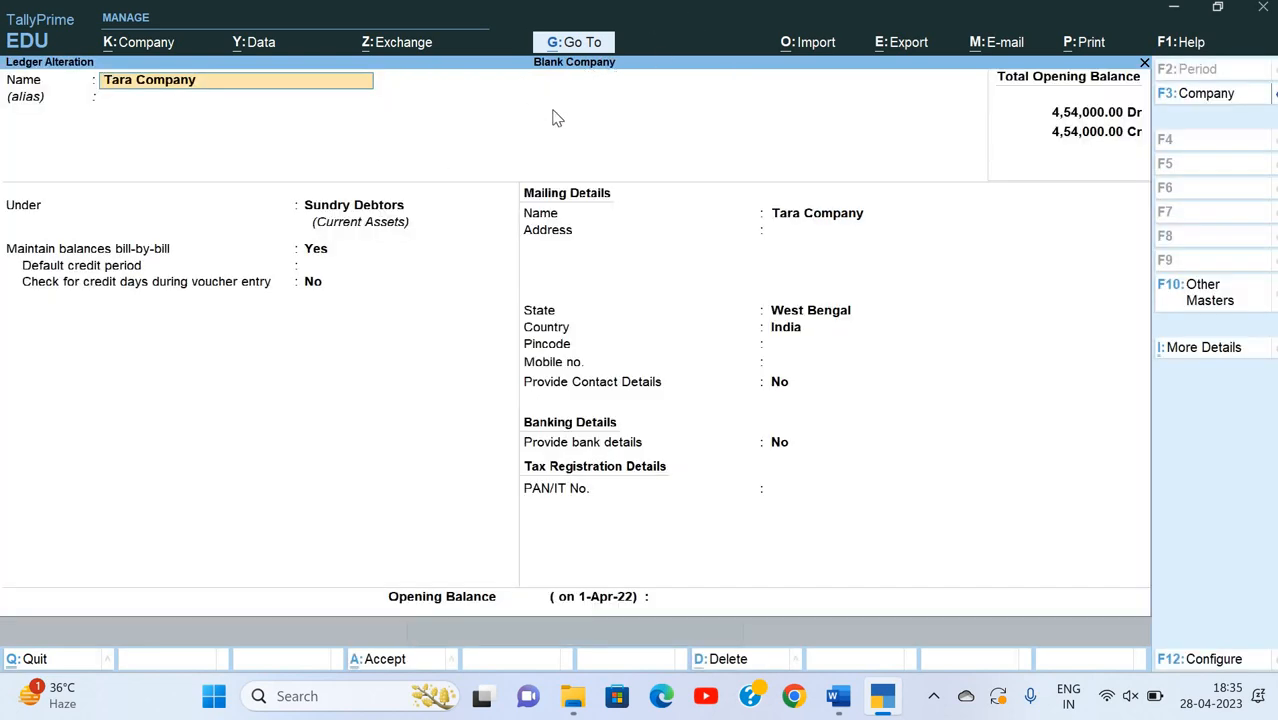
{"action": "key", "text": "ctrl+q"}
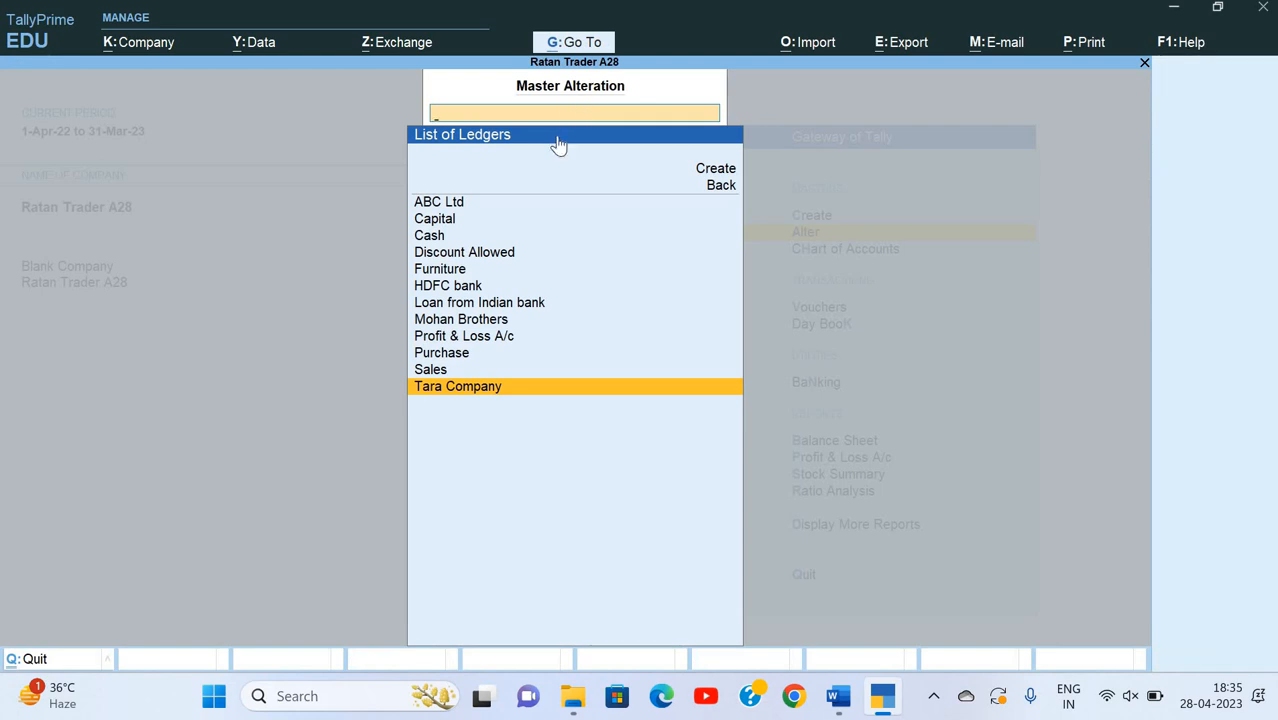
{"action": "key", "text": "Escape"}
{"action": "key", "text": "Escape"}
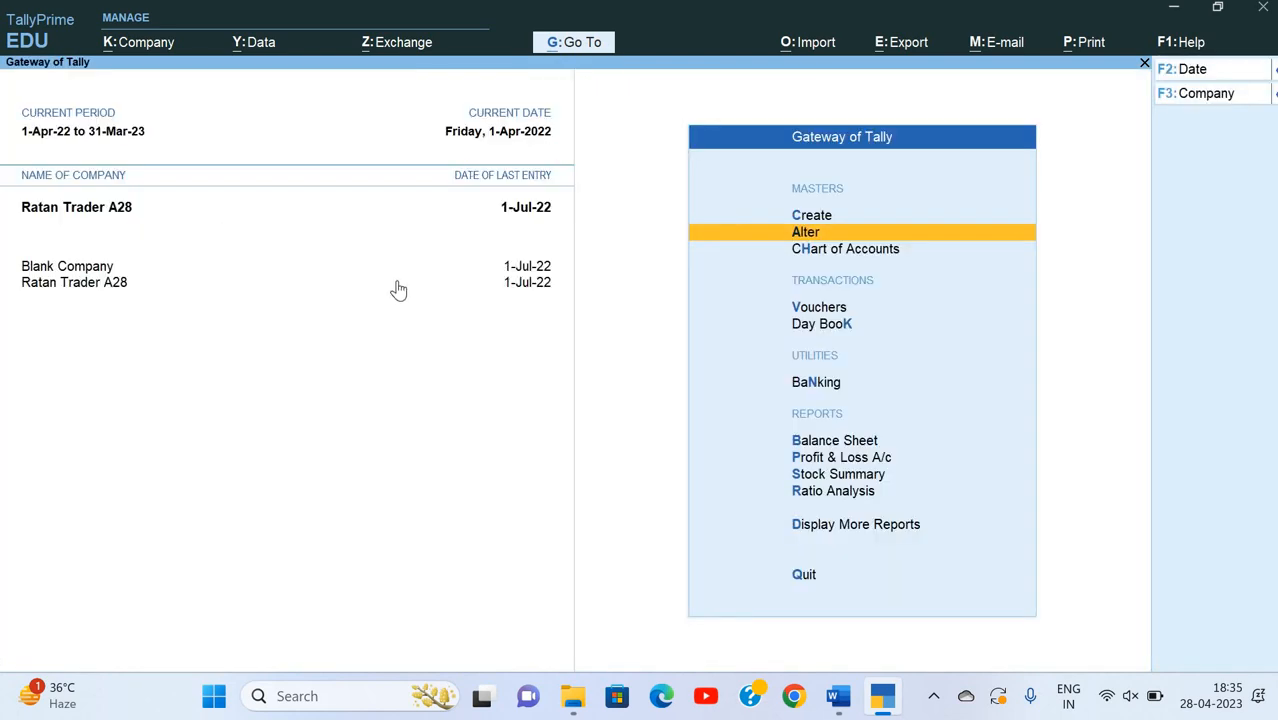
- Make Blank Company the active company and check its list of ledgers for Tara Company
{"action": "left_click", "coordinate": [79, 268]}
{"action": "key", "text": "Return"}
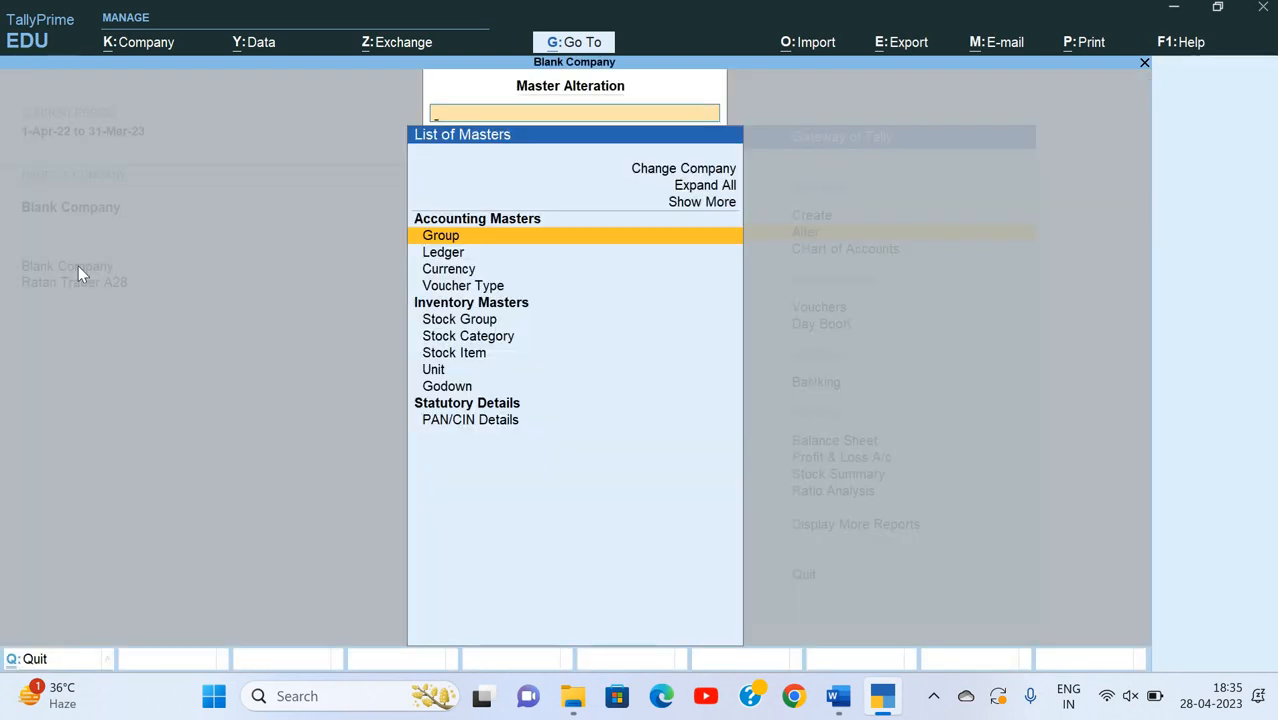
{"action": "key", "text": "Down"}
{"action": "key", "text": "Return"}
{"action": "key", "text": "Down"}
{"action": "key", "text": "Down"}
{"action": "key", "text": "Down"}
{"action": "key", "text": "Down"}
{"action": "key", "text": "Down"}
{"action": "key", "text": "Down"}
{"action": "key", "text": "Down"}
{"action": "key", "text": "Down"}
{"action": "key", "text": "Down"}
{"action": "key", "text": "Down"}
{"action": "key", "text": "Down"}
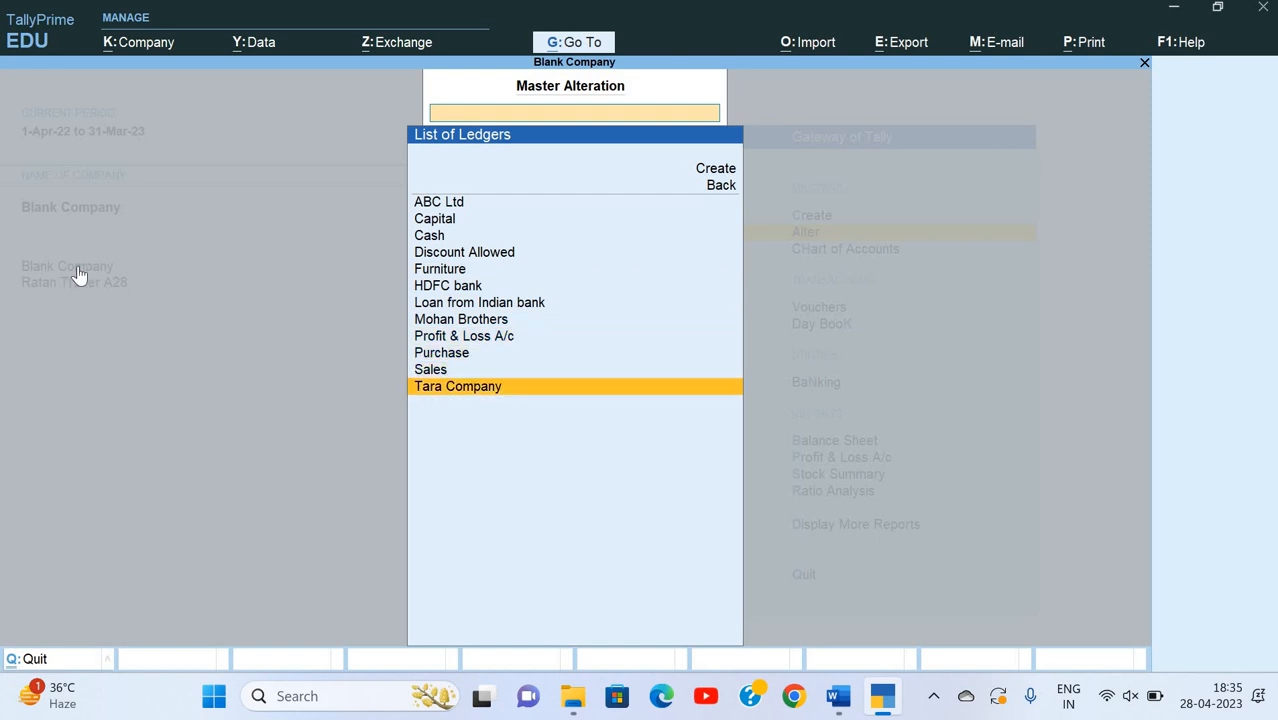
{"action": "key", "text": "Escape"}
{"action": "key", "text": "Escape"}
{"action": "key", "text": "Escape"}
{"action": "key", "text": "Escape"}
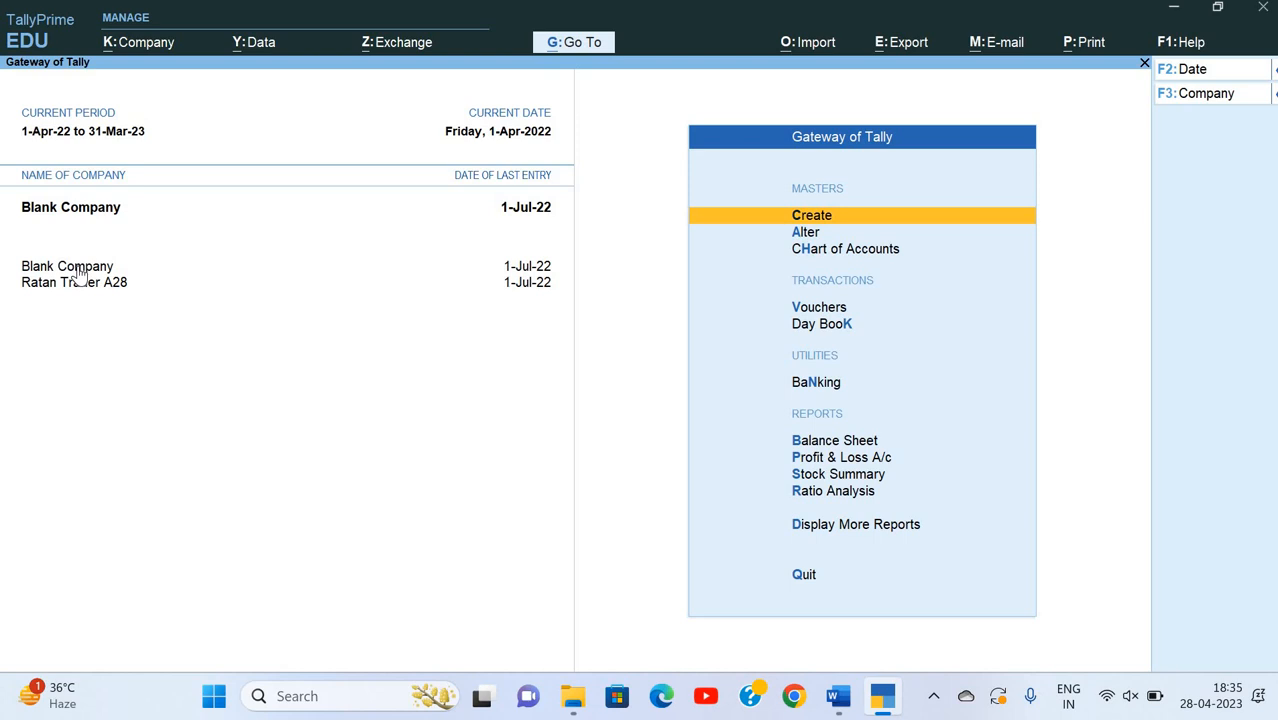
- Start a sales voucher in Blank Company with Cash as the party, blank dispatch details and Sales as the sales ledger
{"action": "key", "text": "Down"}
{"action": "key", "text": "Down"}
{"action": "key", "text": "Down"}
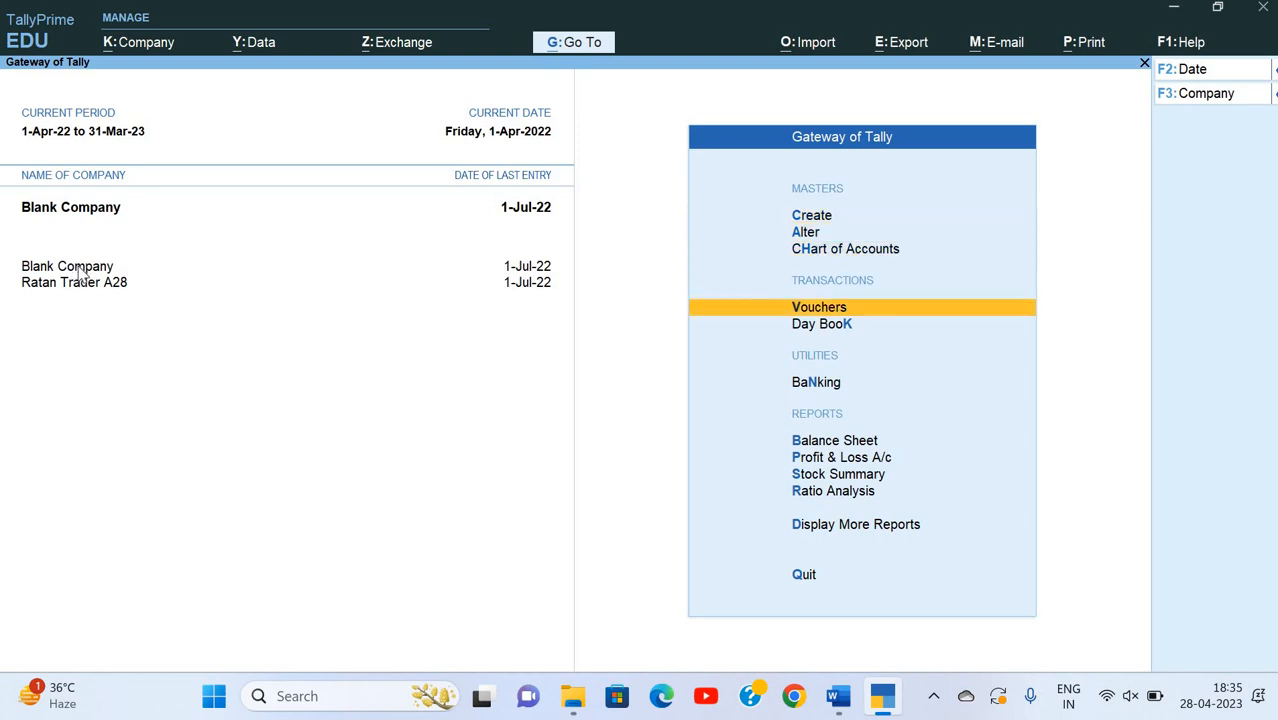
{"action": "key", "text": "Return"}
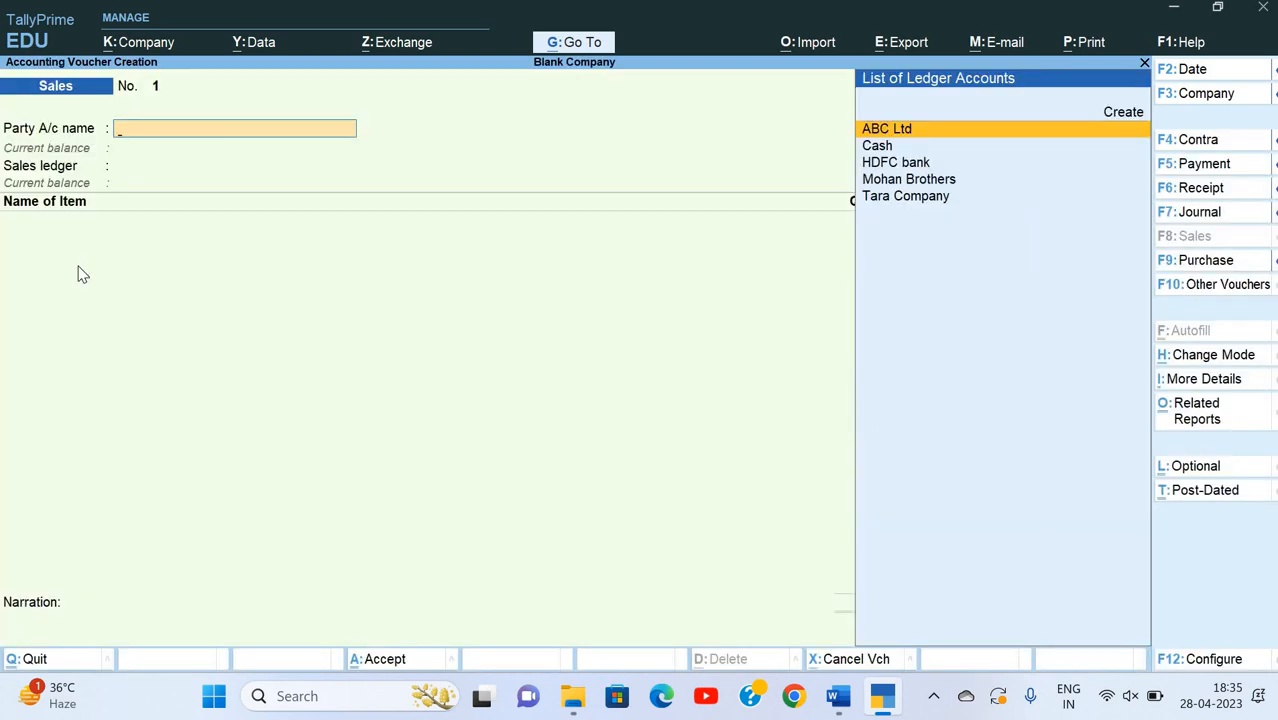
{"action": "key", "text": "Down"}
{"action": "key", "text": "Return"}
{"action": "key", "text": "Return"}
{"action": "key", "text": "Return"}
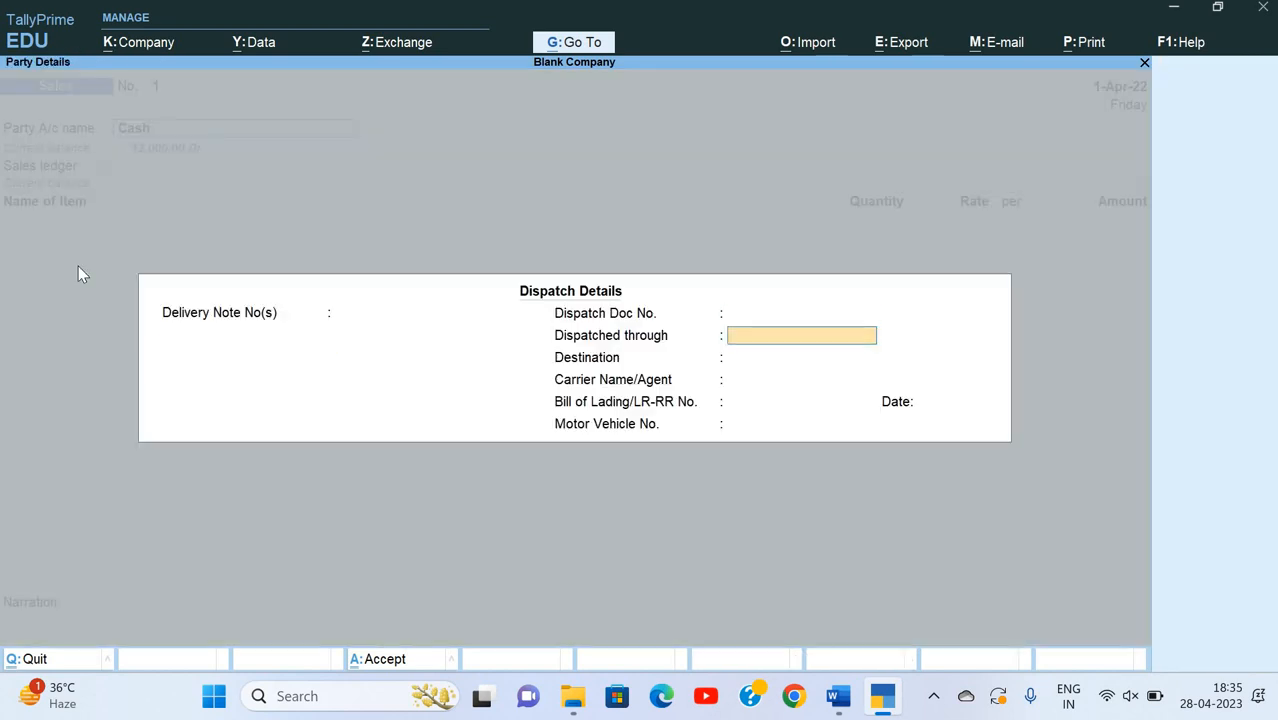
{"action": "key", "text": "Return"}
{"action": "key", "text": "Return"}
{"action": "key", "text": "Return"}
{"action": "key", "text": "Return"}
{"action": "key", "text": "Return"}
{"action": "key", "text": "Return"}
{"action": "key", "text": "Return"}
{"action": "key", "text": "Return"}
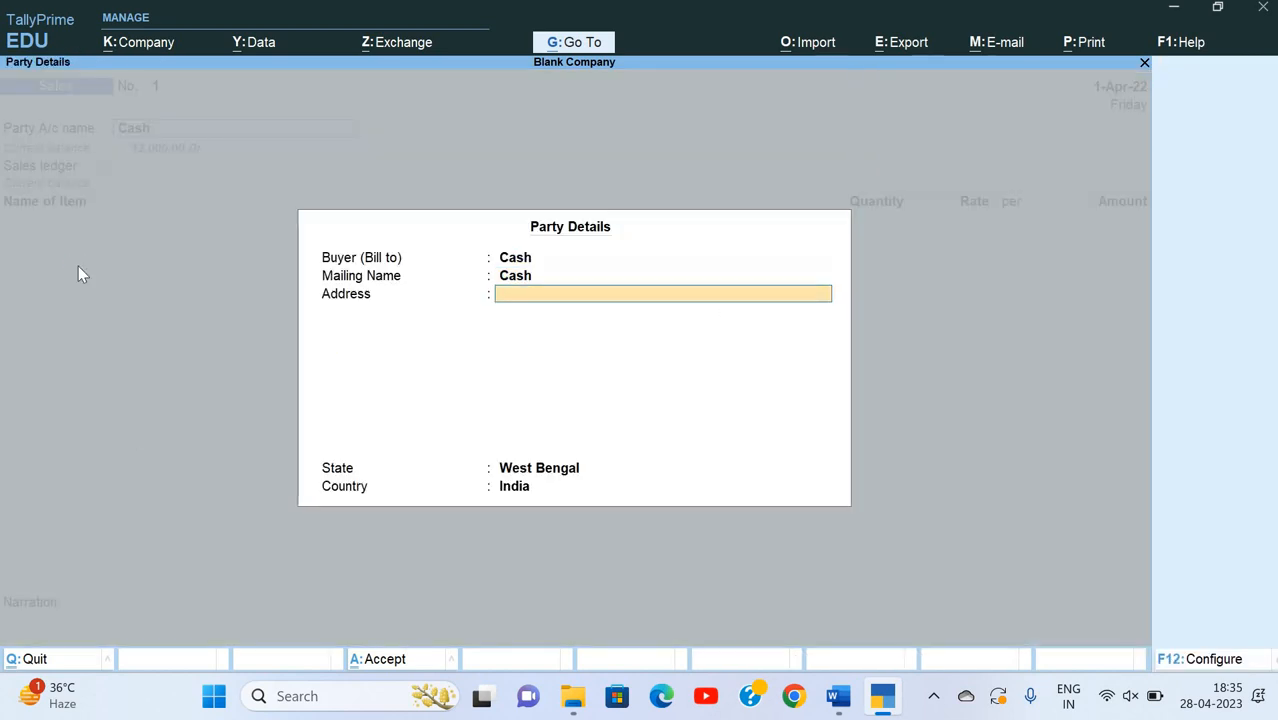
{"action": "key", "text": "Return"}
{"action": "key", "text": "Return"}
{"action": "key", "text": "Return"}
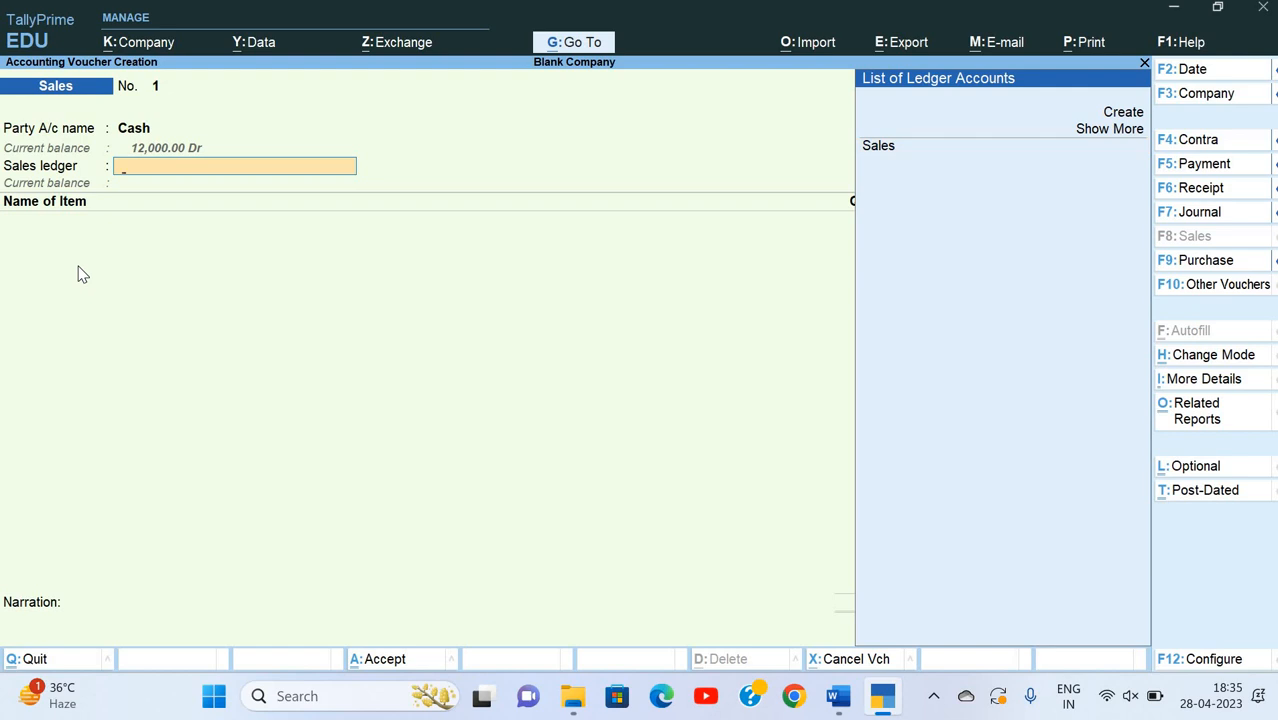
{"action": "key", "text": "Return"}
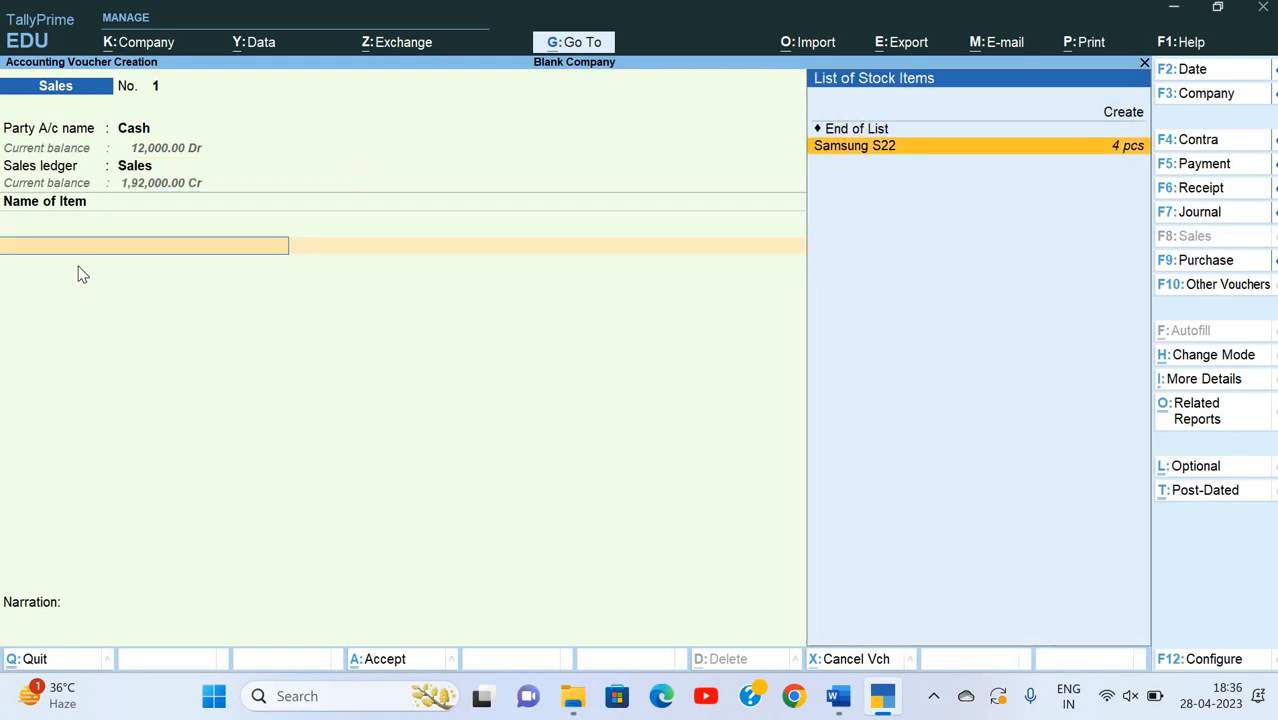
- Add 1 pcs of Samsung S22 at a rate of 25,000 to the sales voucher, save it and leave voucher creation
{"action": "key", "text": "Return"}
{"action": "type", "text": "1"}
{"action": "key", "text": "Return"}
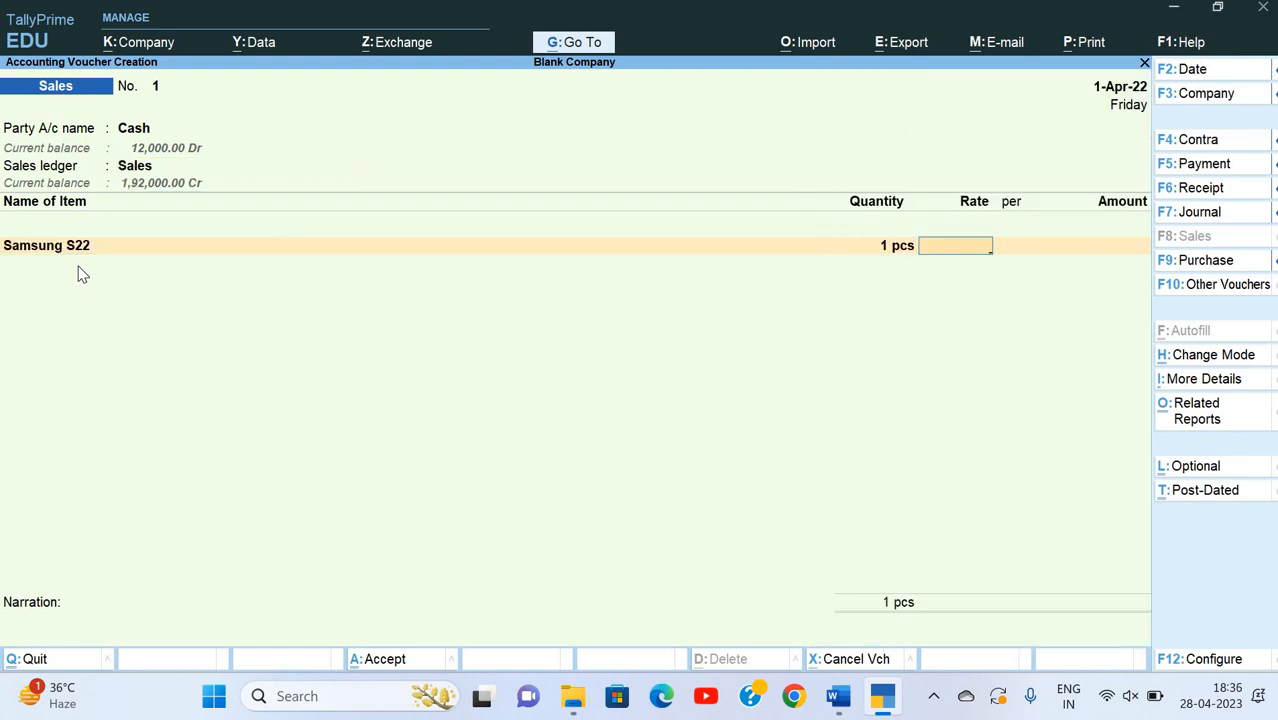
{"action": "type", "text": "25000"}
{"action": "key", "text": "Return"}
{"action": "key", "text": "Return"}
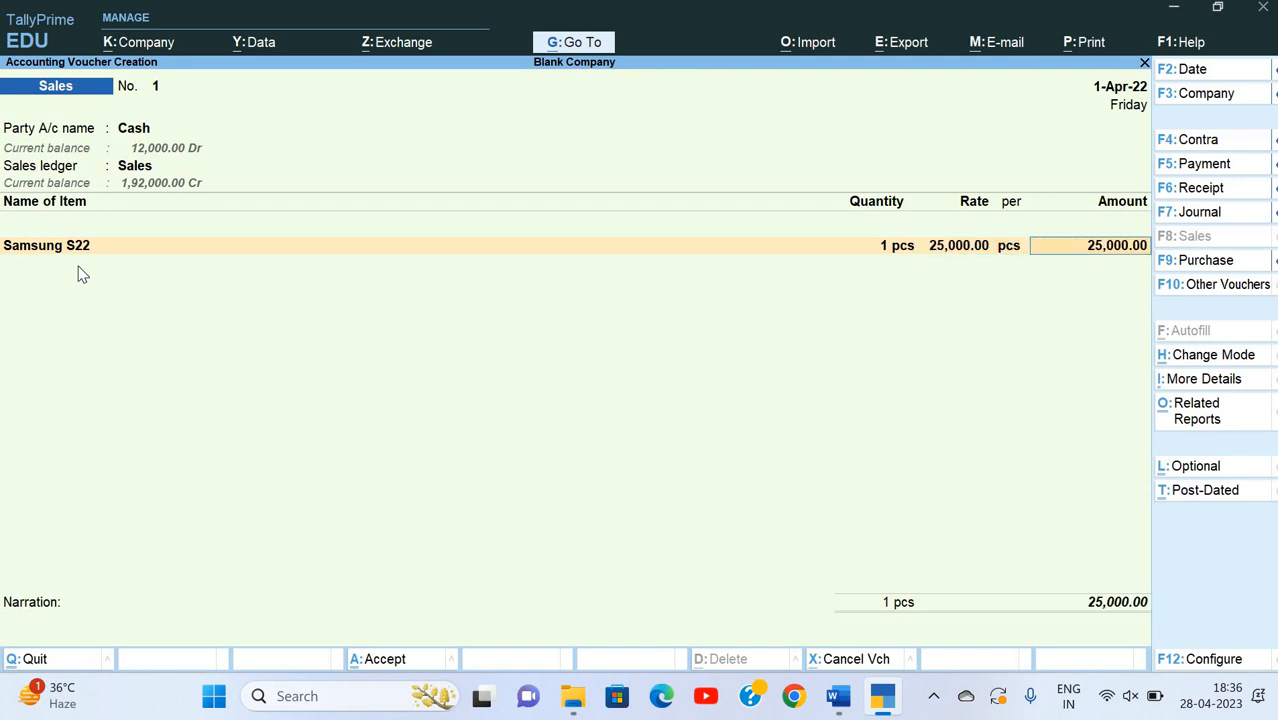
{"action": "key", "text": "Return"}
{"action": "key", "text": "Return"}
{"action": "key", "text": "Return"}
{"action": "key", "text": "Return"}
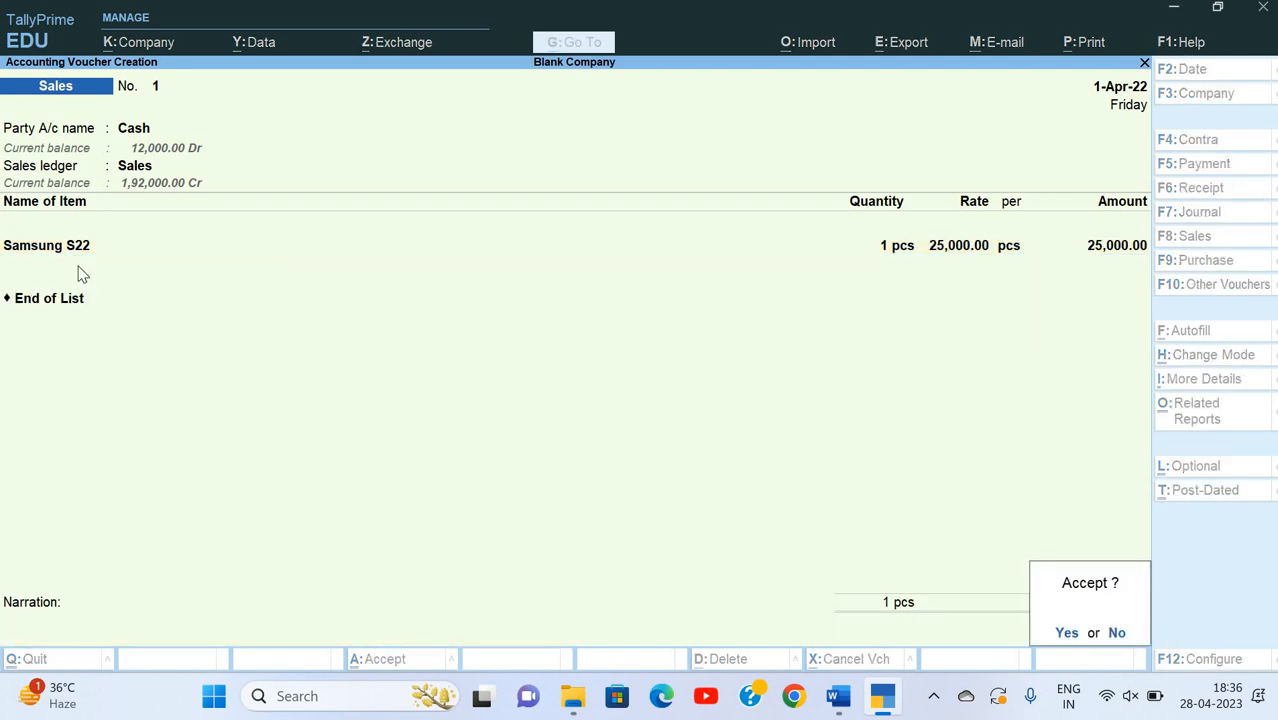
{"action": "key", "text": "Return"}
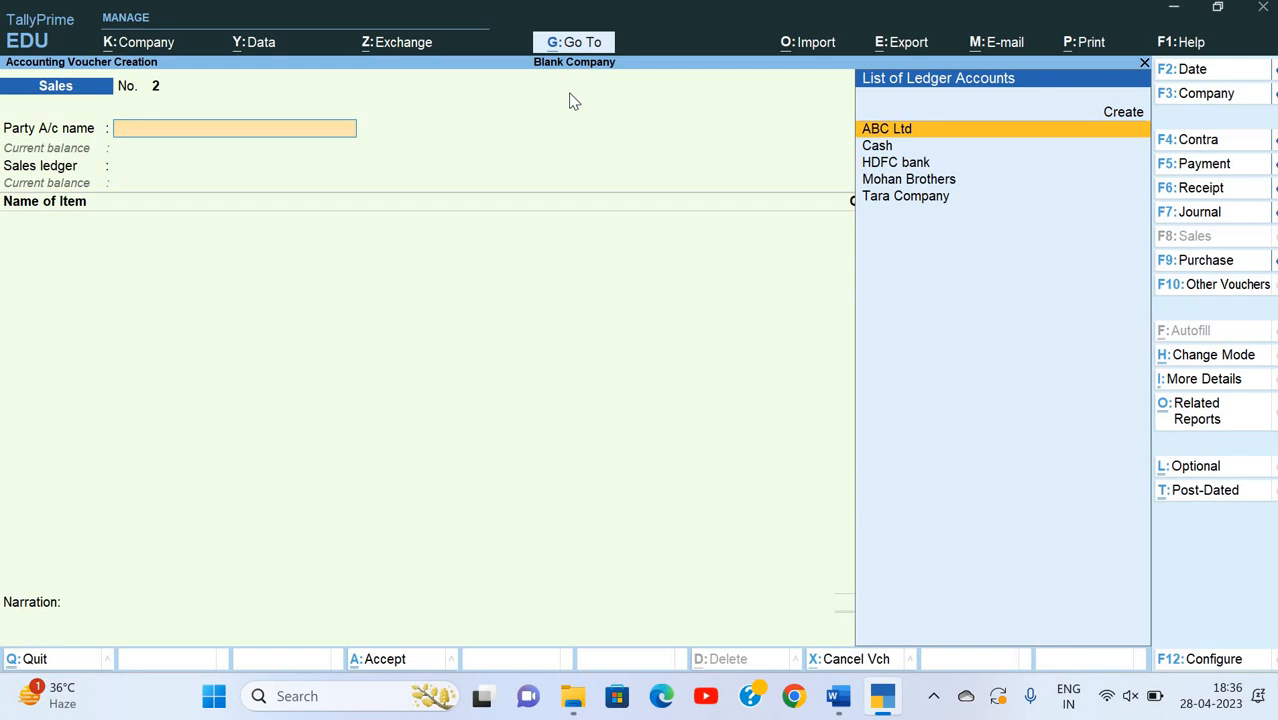
{"action": "key", "text": "Escape"}
{"action": "key", "text": "Escape"}
{"action": "key", "text": "Escape"}
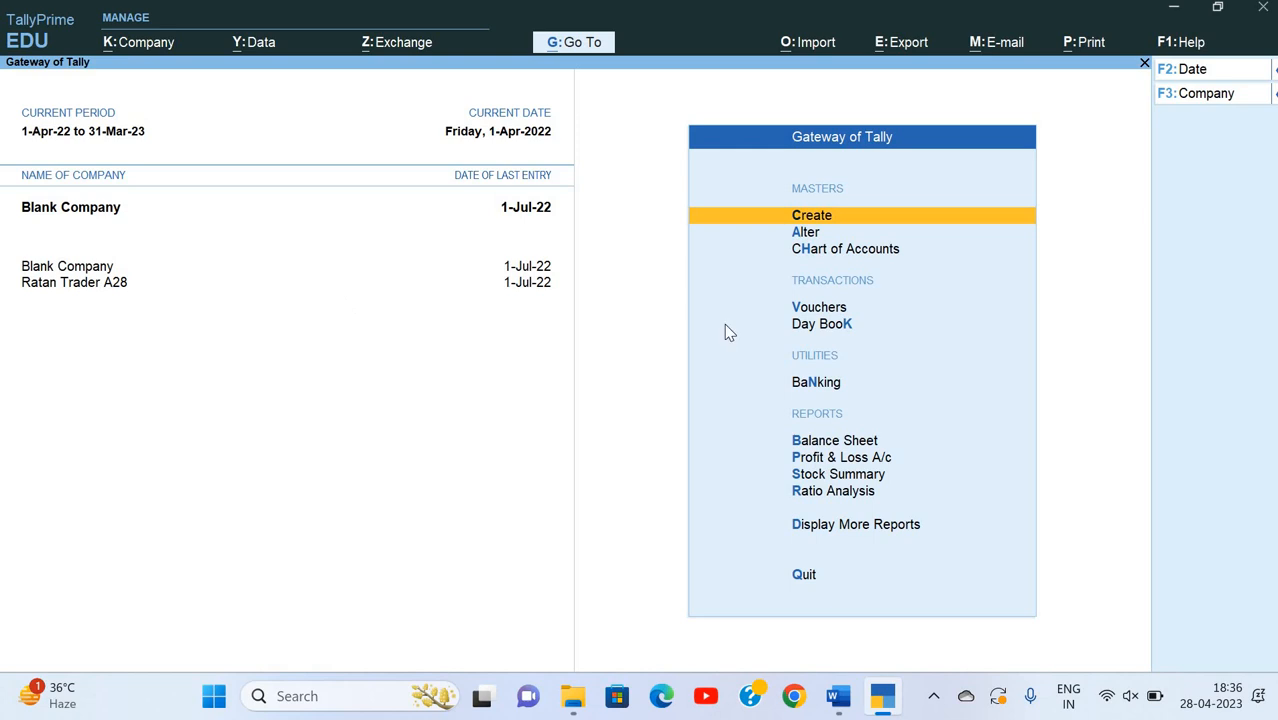
- Show Blank Company's Day Book for 1-Apr-22 to 1-Jul-22 and open the 1-Apr-22 Cash sales voucher for alteration
{"action": "key", "text": "k"}
{"action": "key", "text": "alt+F2"}
{"action": "key", "text": "Return"}
{"action": "key", "text": "Return"}
{"action": "key", "text": "Down"}
{"action": "key", "text": "Down"}
{"action": "key", "text": "Down"}
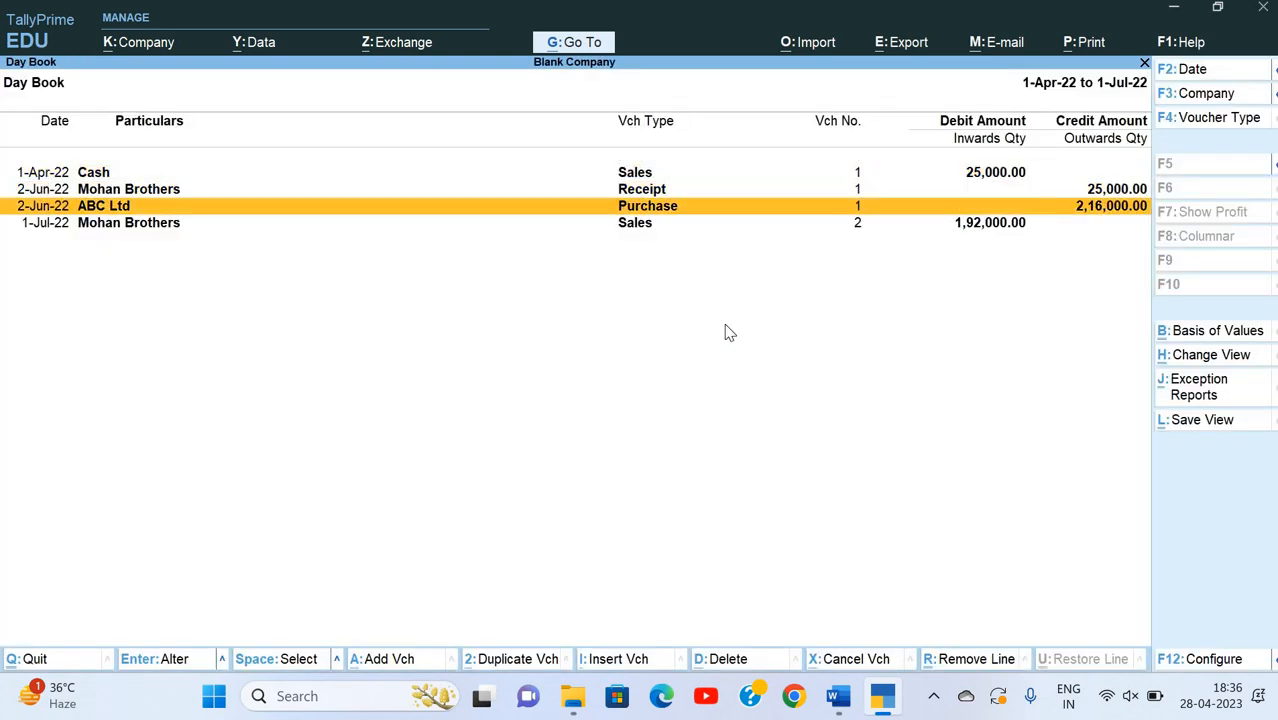
{"action": "key", "text": "Up"}
{"action": "key", "text": "Up"}
{"action": "key", "text": "Up"}
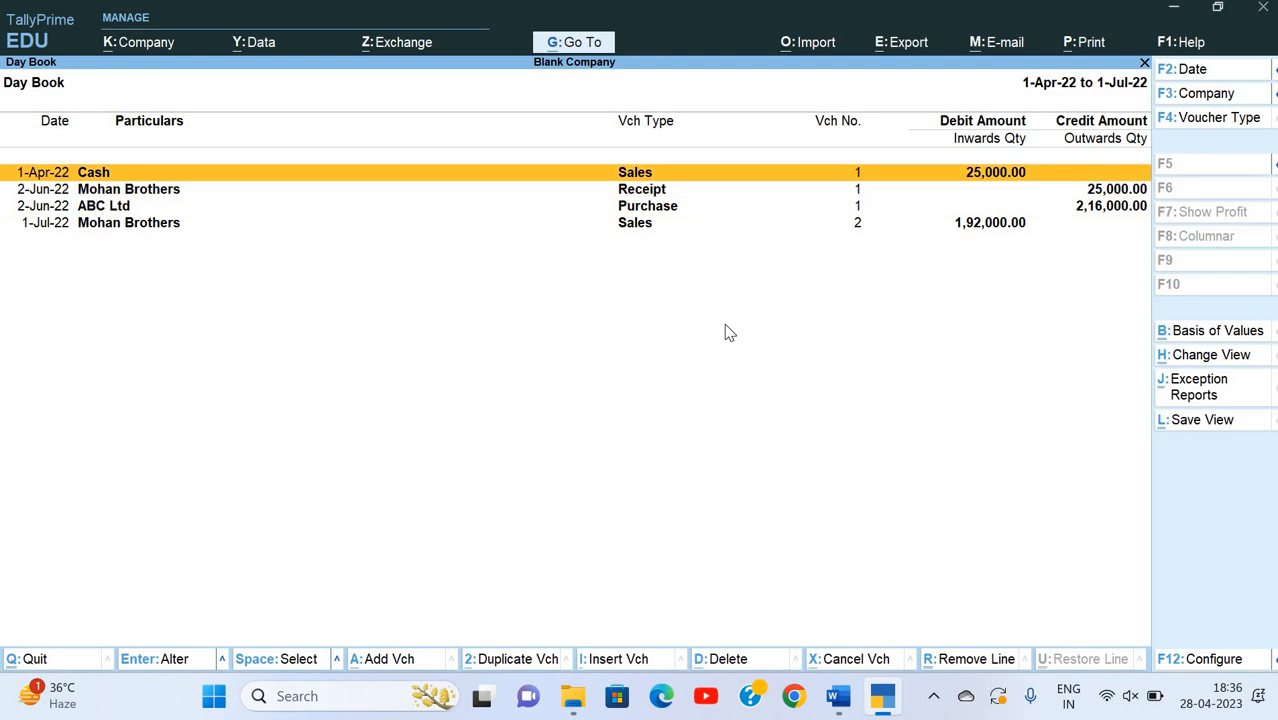
{"action": "key", "text": "Return"}
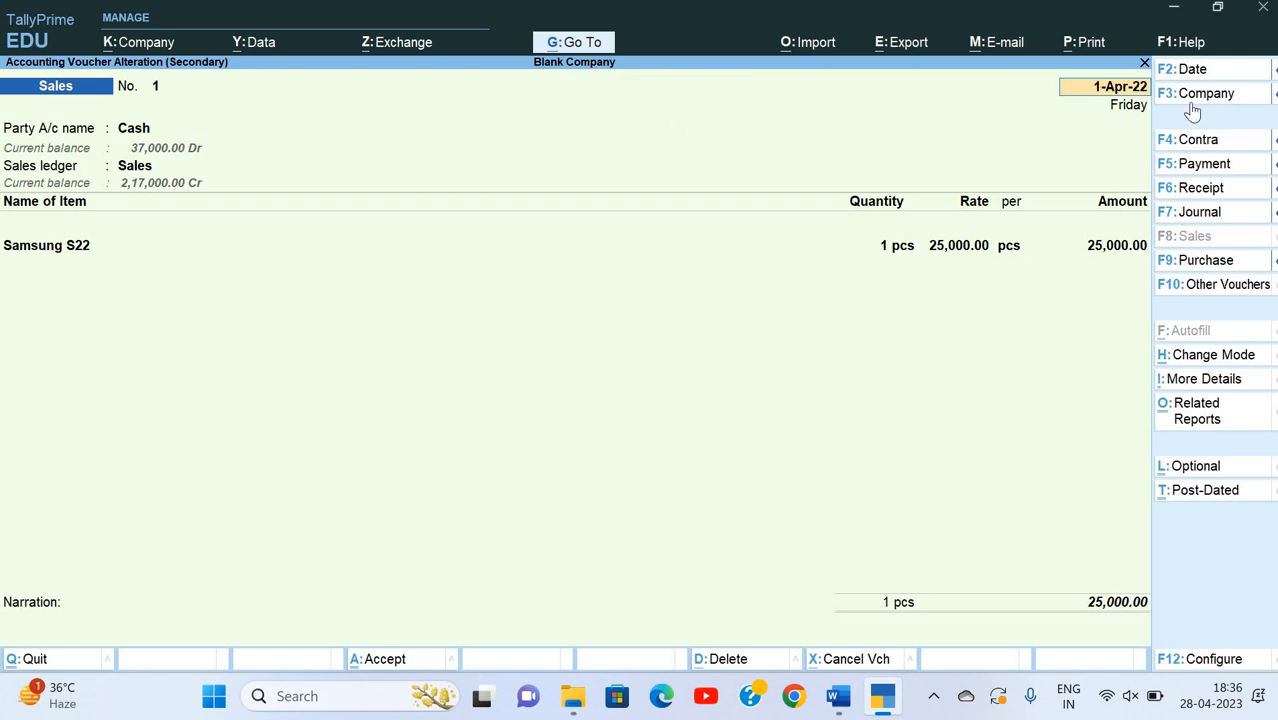
- Change the company to Ratan Trader A28 from within the open Cash sales voucher and save the voucher there
{"action": "key", "text": "F3"}
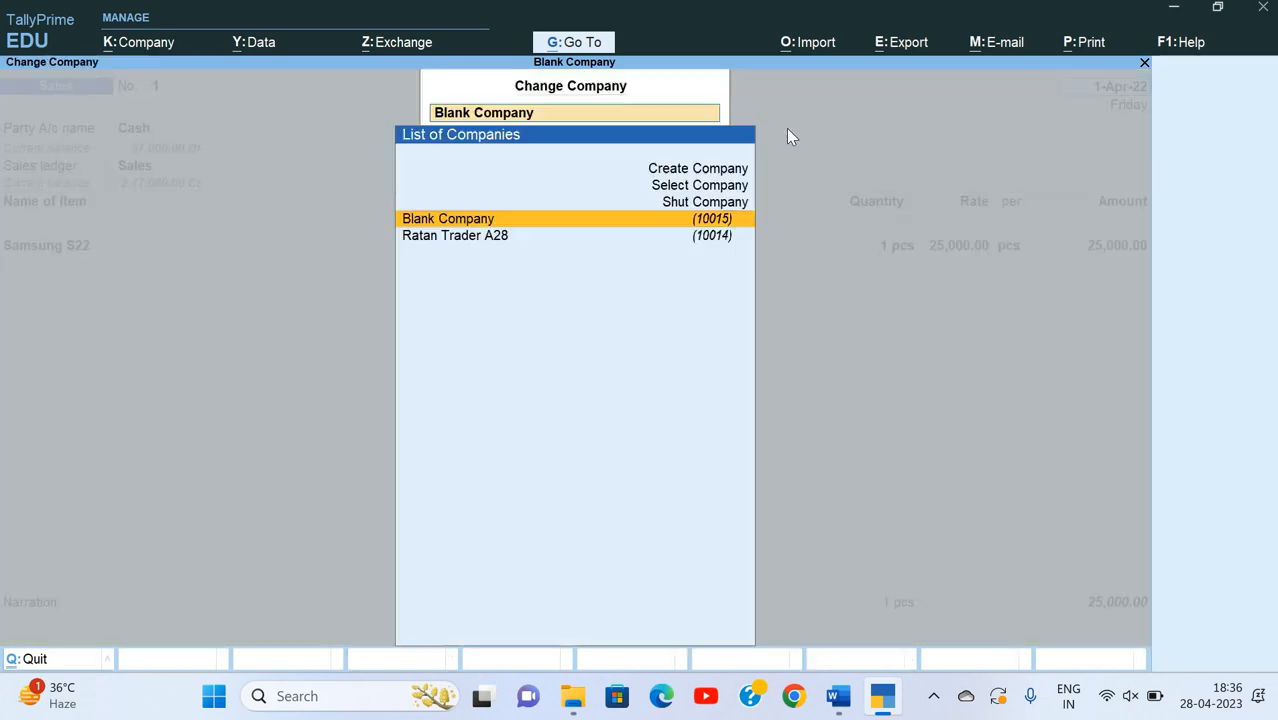
{"action": "key", "text": "Down"}
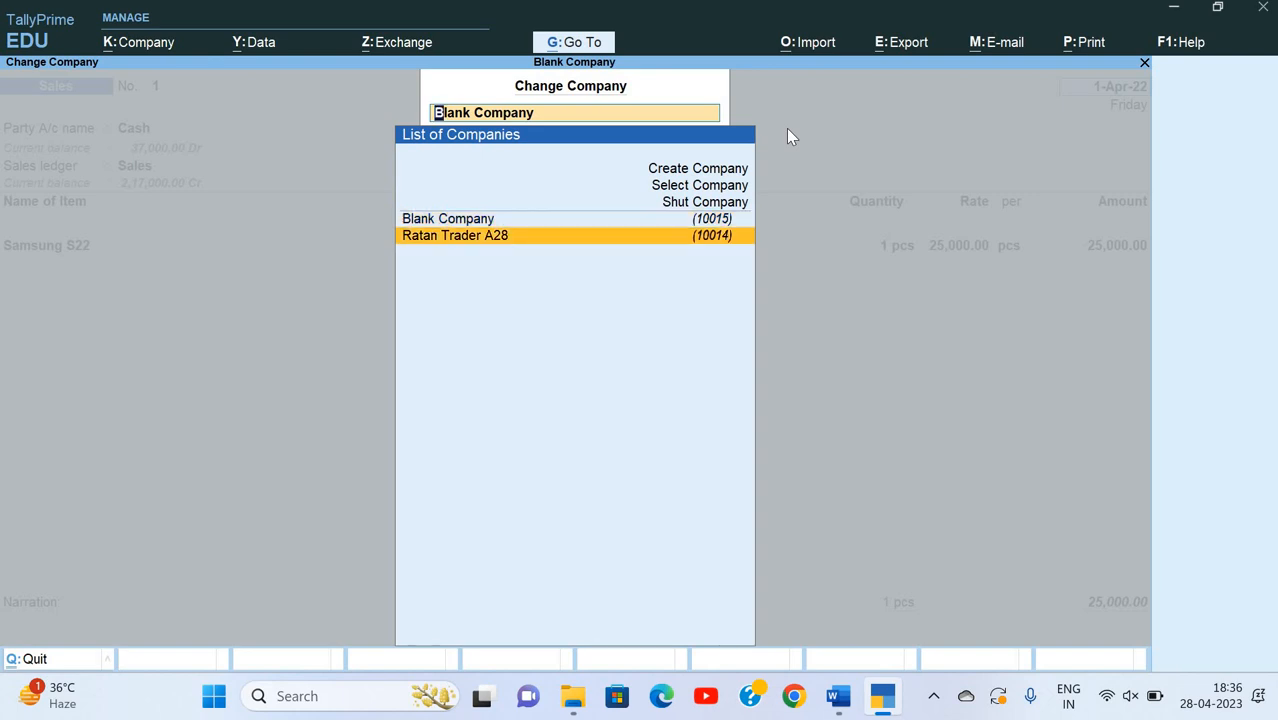
{"action": "key", "text": "Return"}
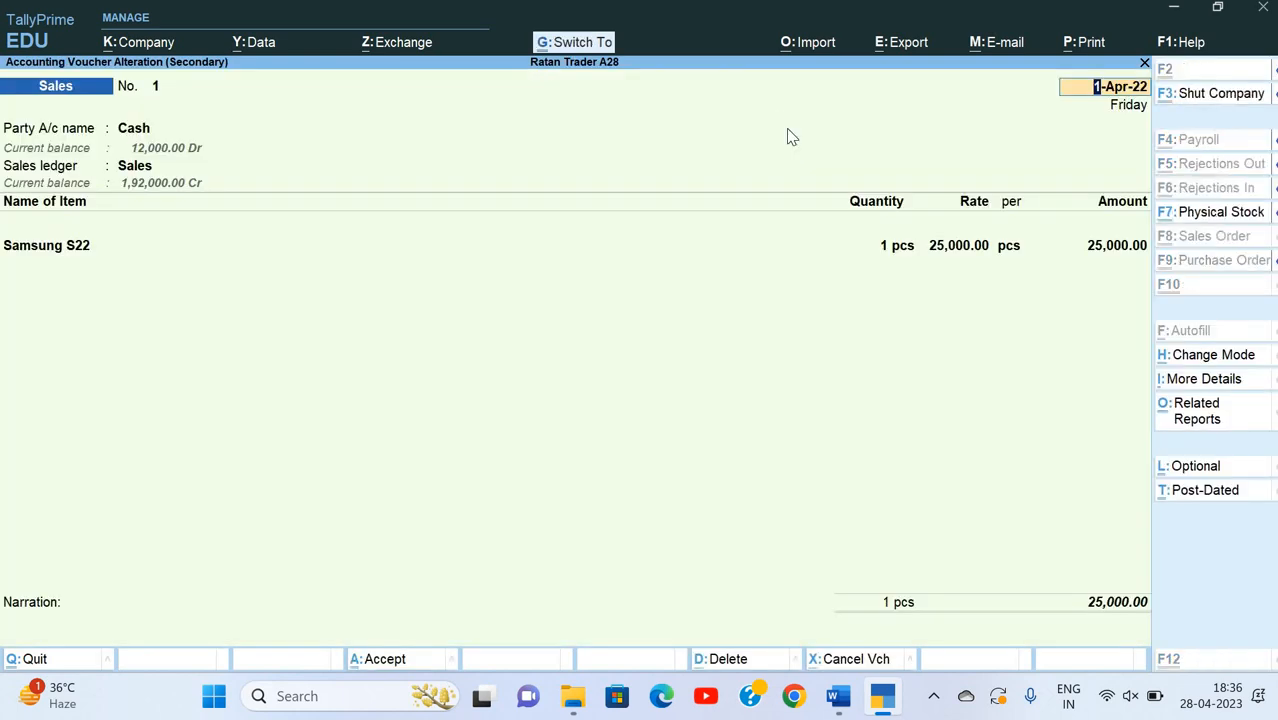
{"action": "key", "text": "ctrl+a"}
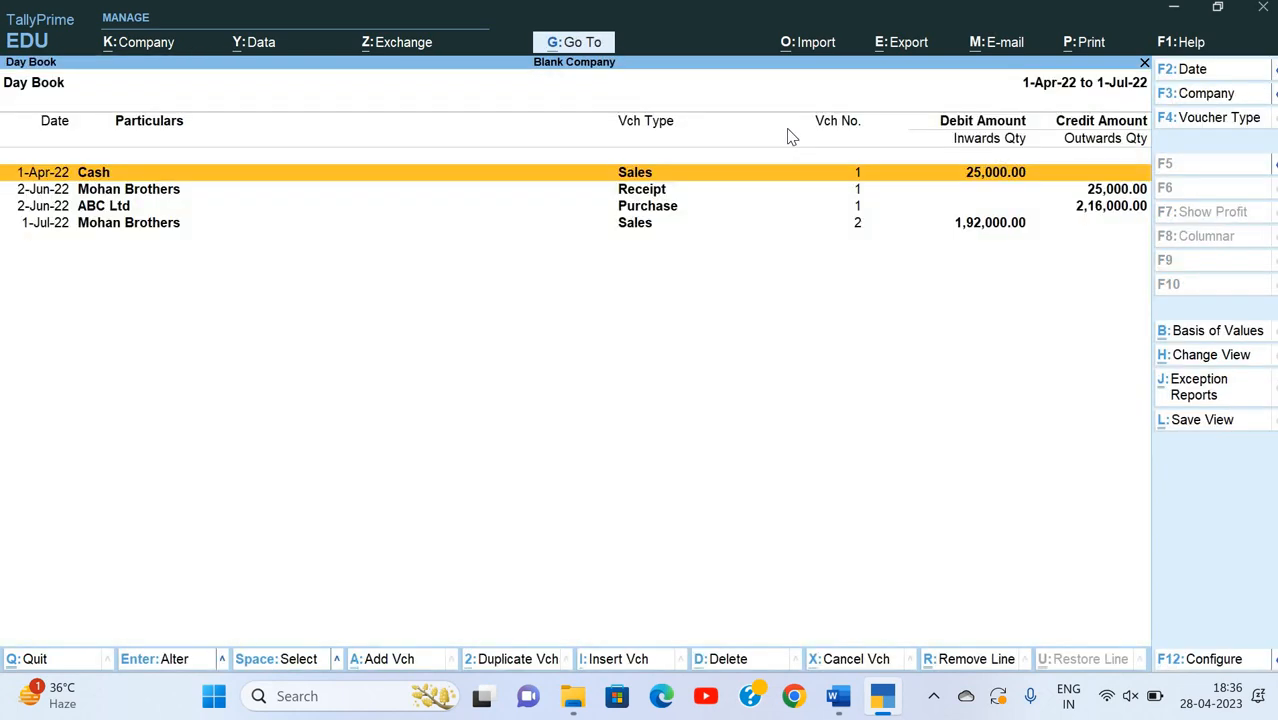
- Leave Blank Company's Day Book, switch to Ratan Trader A28, review its Day Book for 1-Apr-22 to 1-Jul-22 and close it
{"action": "key", "text": "Escape"}
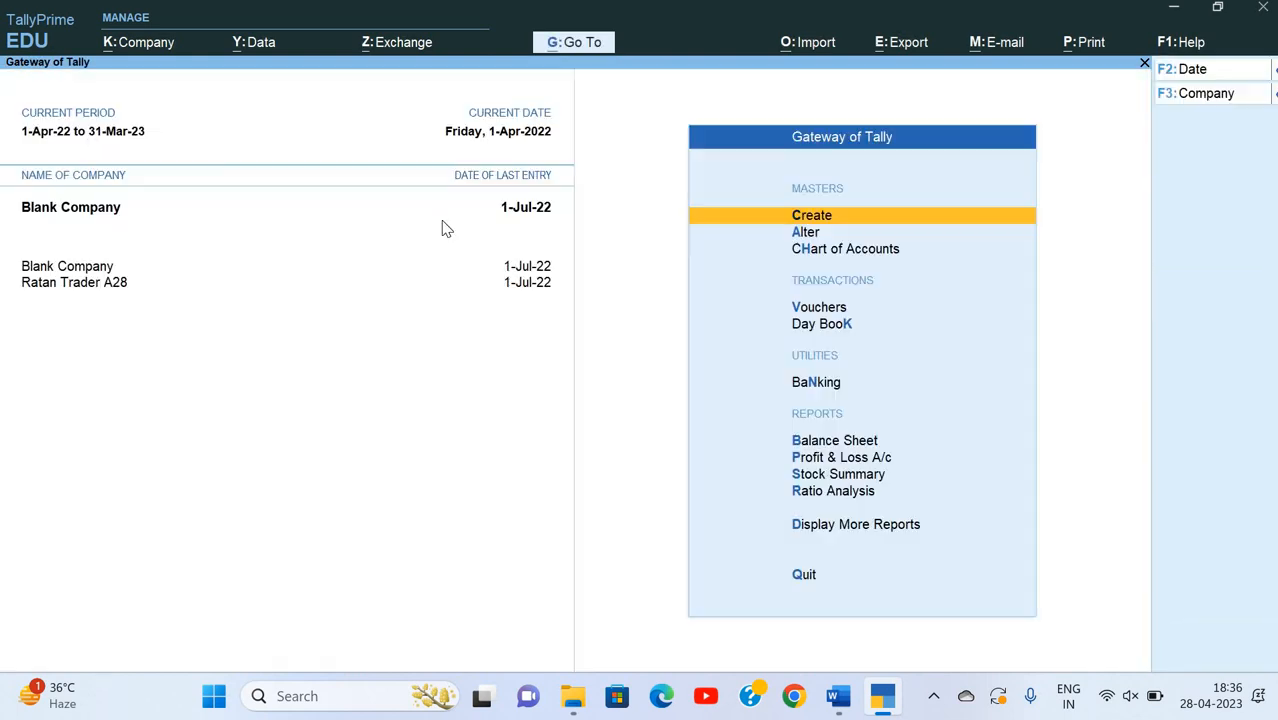
{"action": "left_click", "coordinate": [100, 283]}
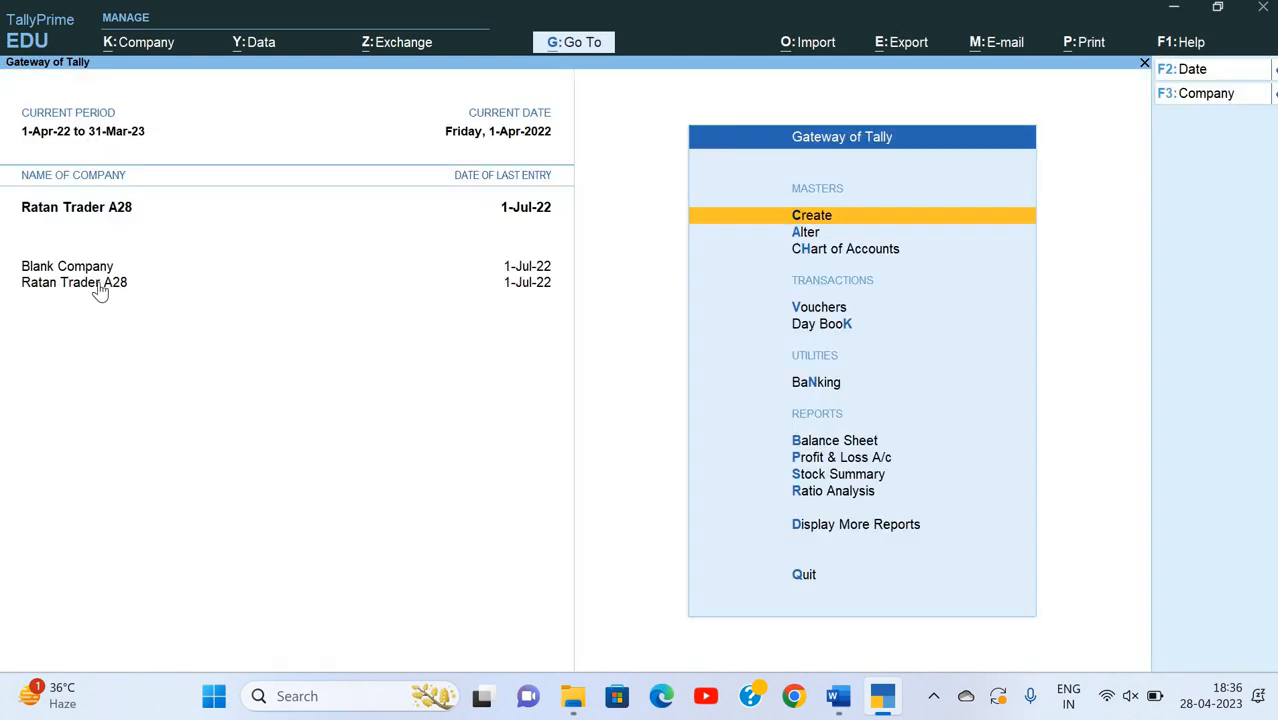
{"action": "key", "text": "k"}
{"action": "key", "text": "alt+F2"}
{"action": "key", "text": "space"}
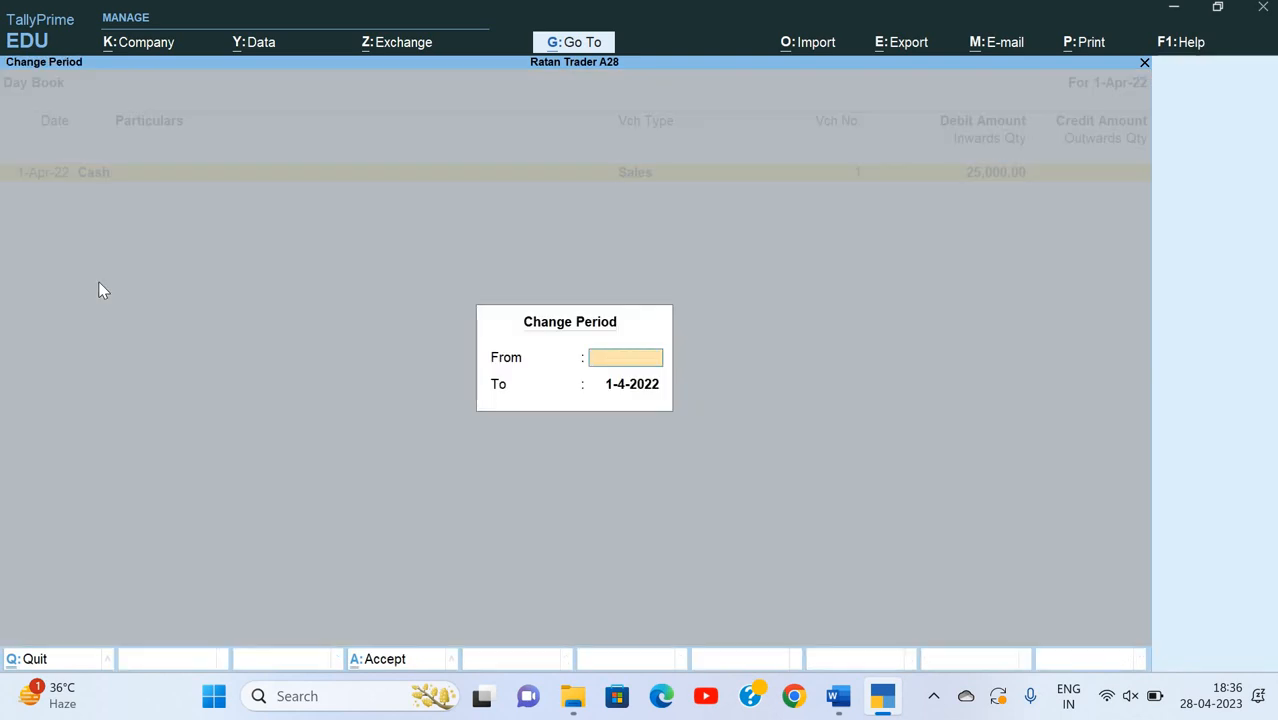
{"action": "key", "text": "Return"}
{"action": "key", "text": "Return"}
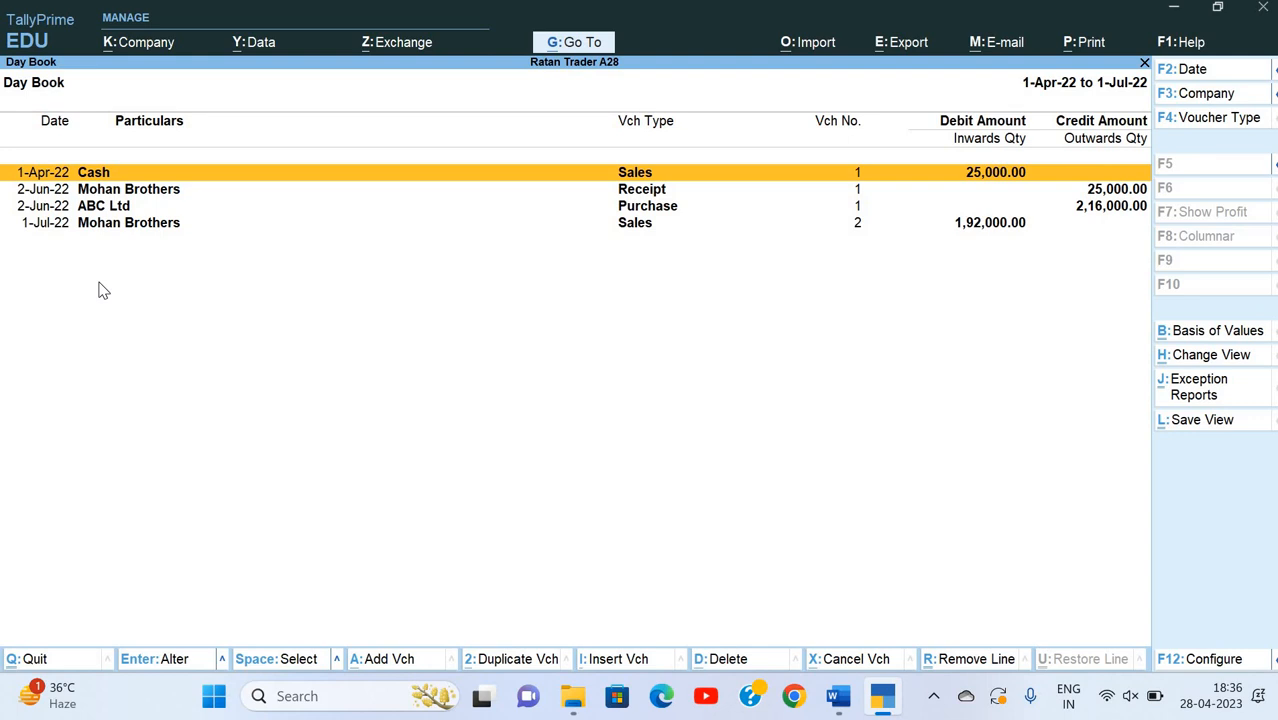
{"action": "key", "text": "Escape"}
{"action": "key", "text": "Escape"}
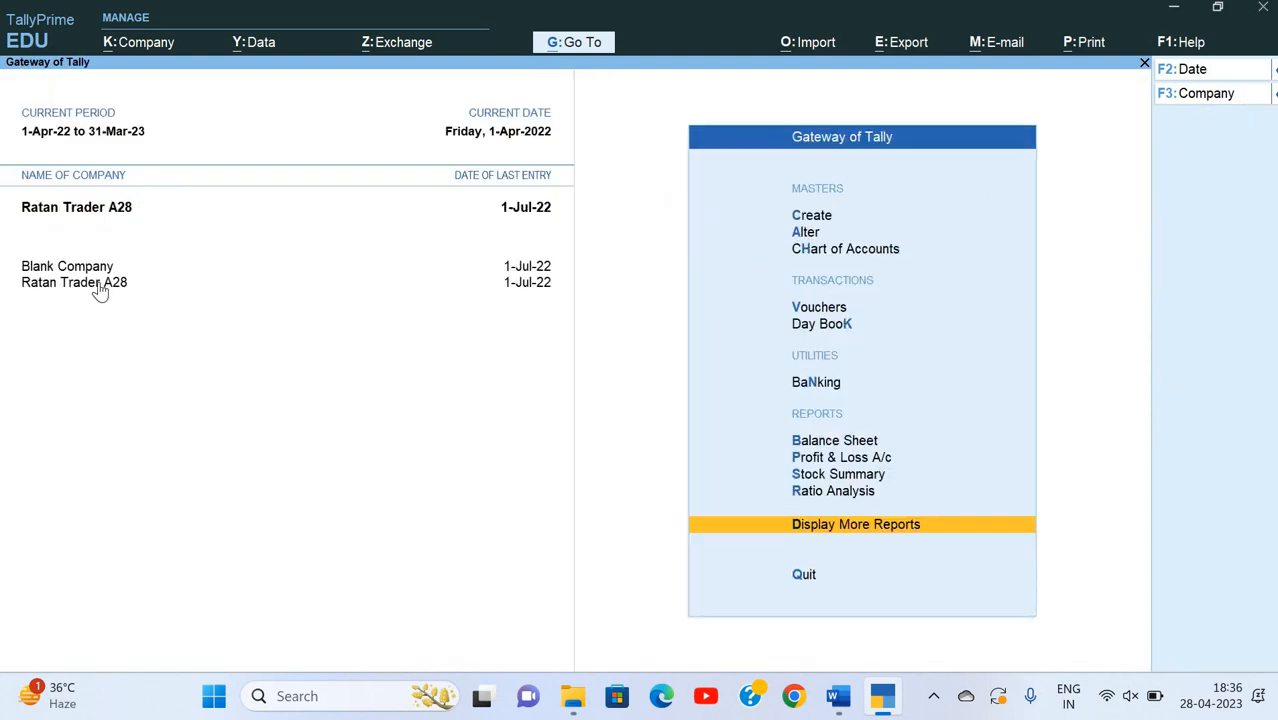
- Switch to the Word document and read the tasks on exporting financial reports and printing the account confirmation
{"action": "key", "text": "alt+Tab"}
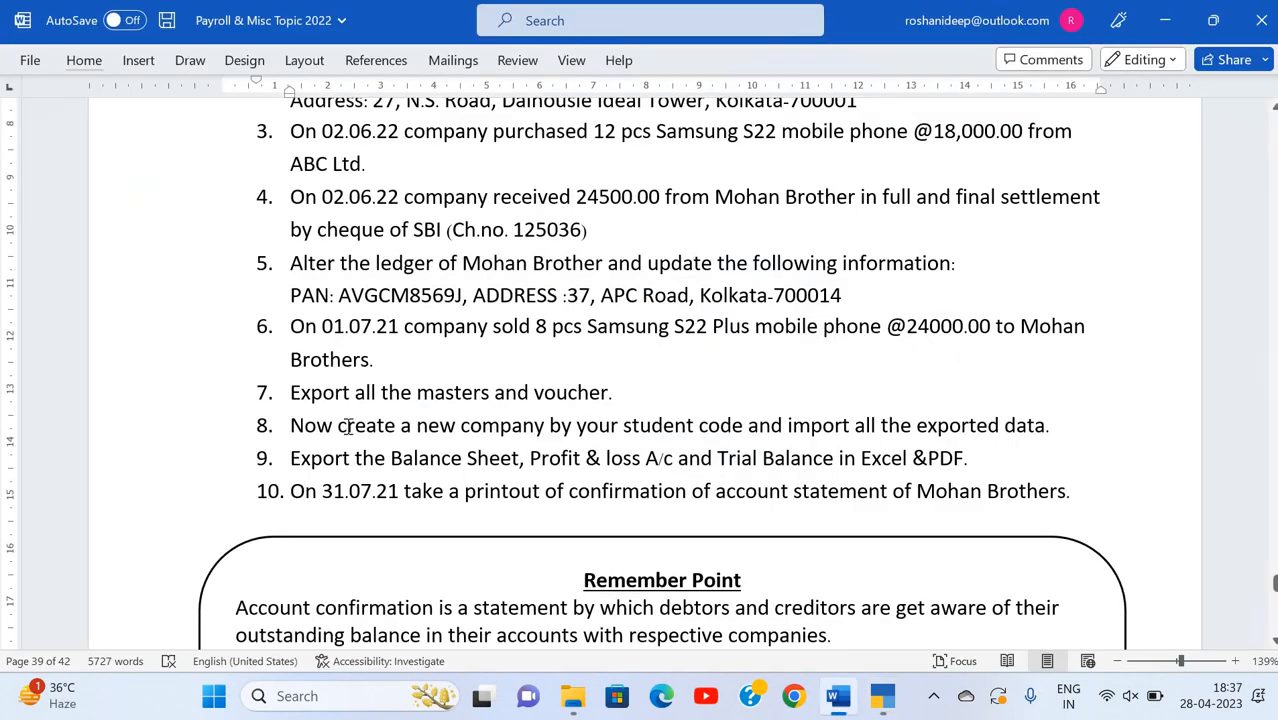
{"action": "scroll", "coordinate": [349, 425], "scroll_direction": "down", "scroll_amount": 1}
{"action": "scroll", "coordinate": [349, 425], "scroll_direction": "down", "scroll_amount": 1}
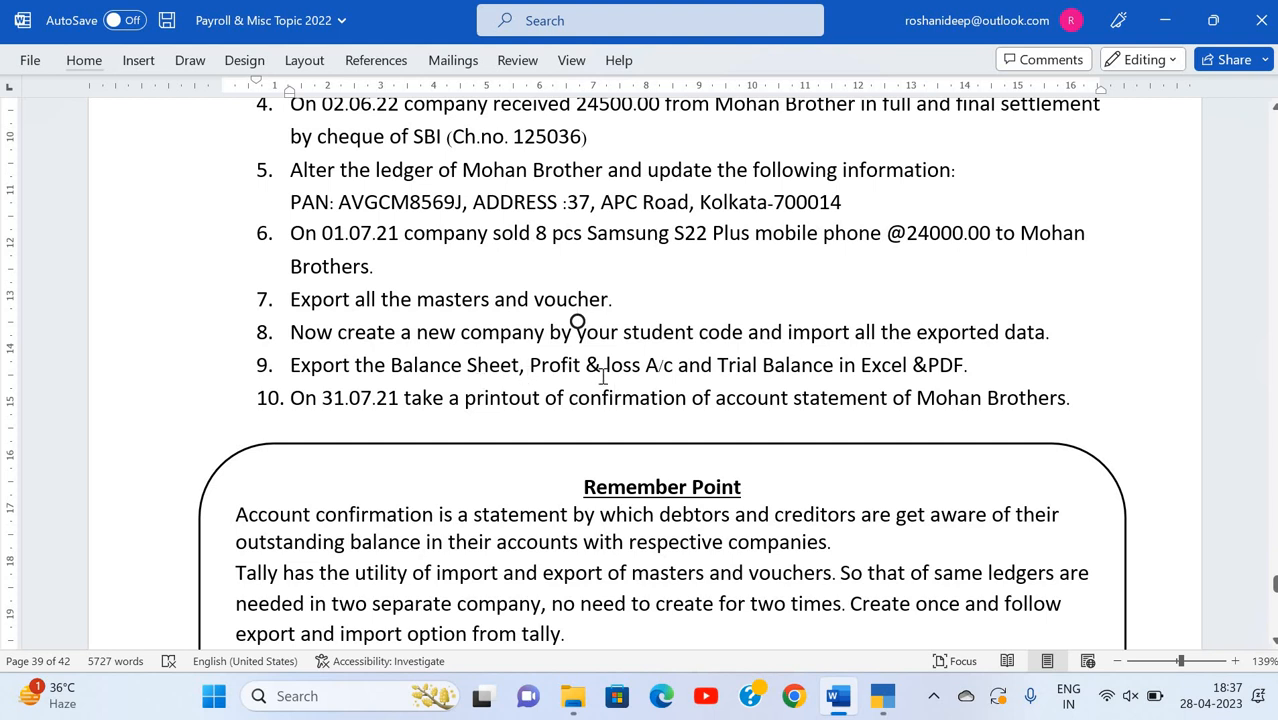
{"action": "left_click", "coordinate": [954, 368]}
{"action": "left_click", "coordinate": [973, 367]}
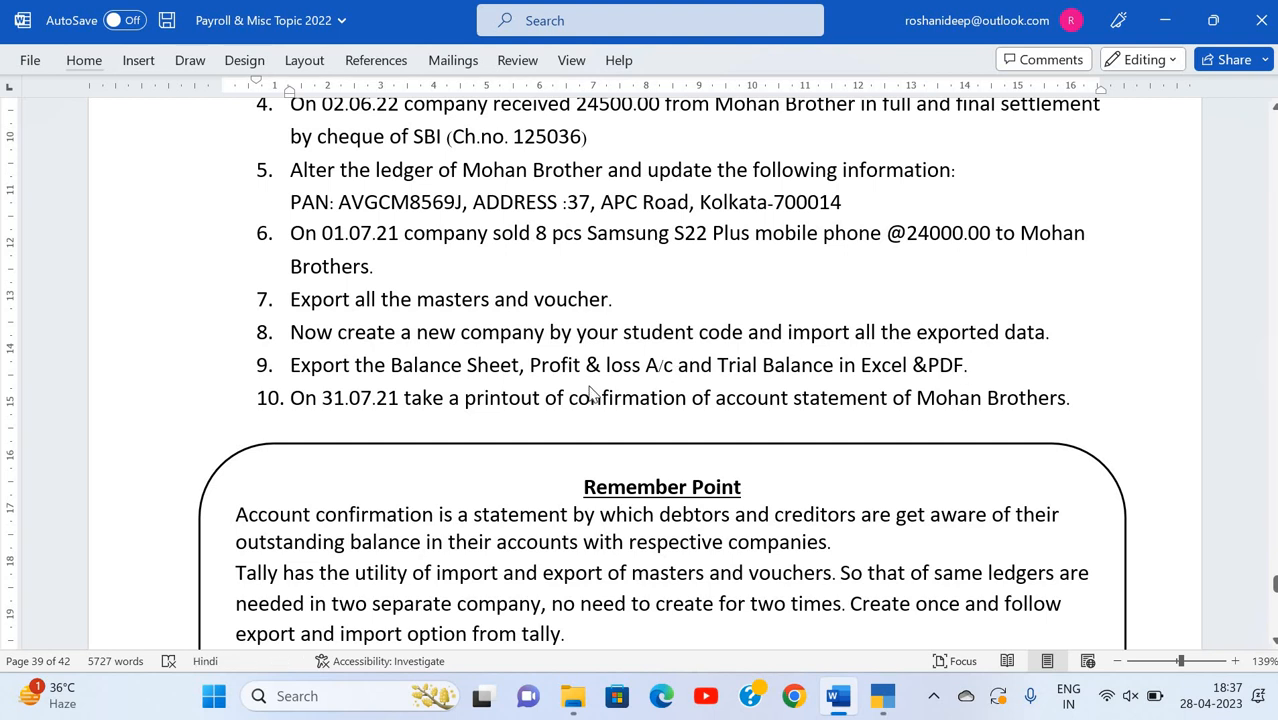
- Return to TallyPrime, open Ratan Trader A28's Balance Sheet and set Show Percentages to Yes in its export configuration
{"action": "key", "text": "alt+Tab"}
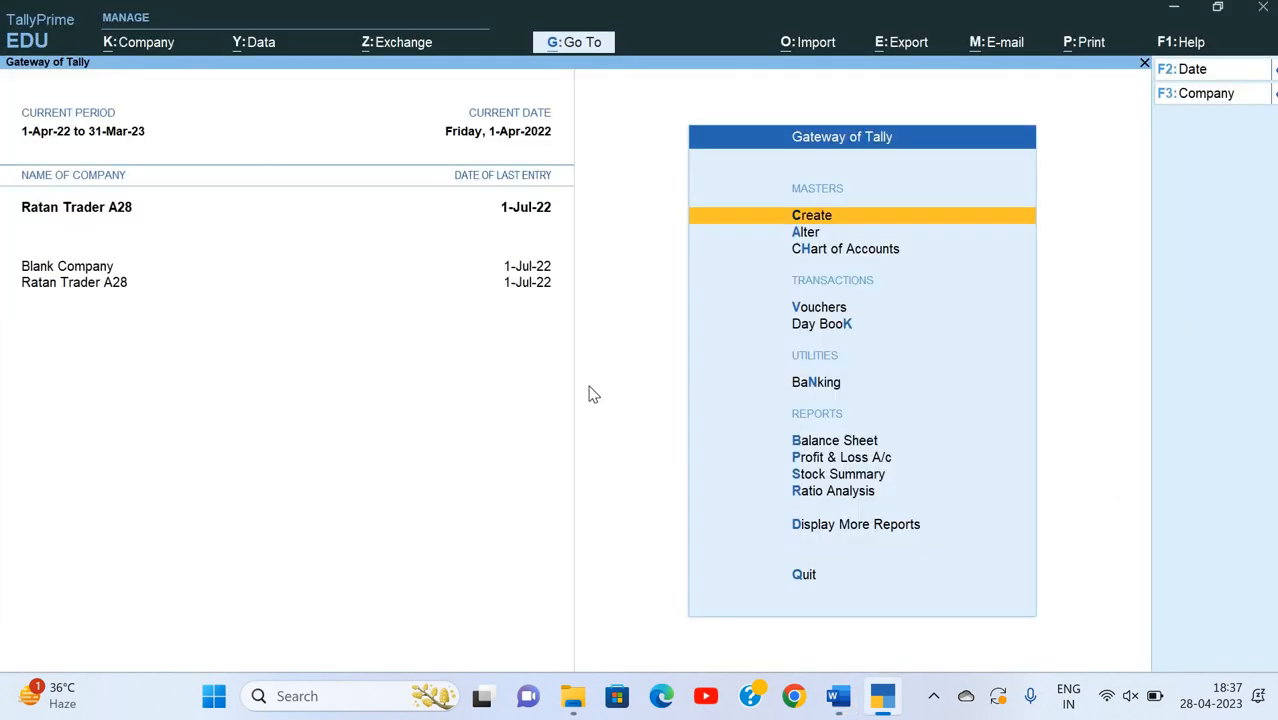
{"action": "key", "text": "b"}
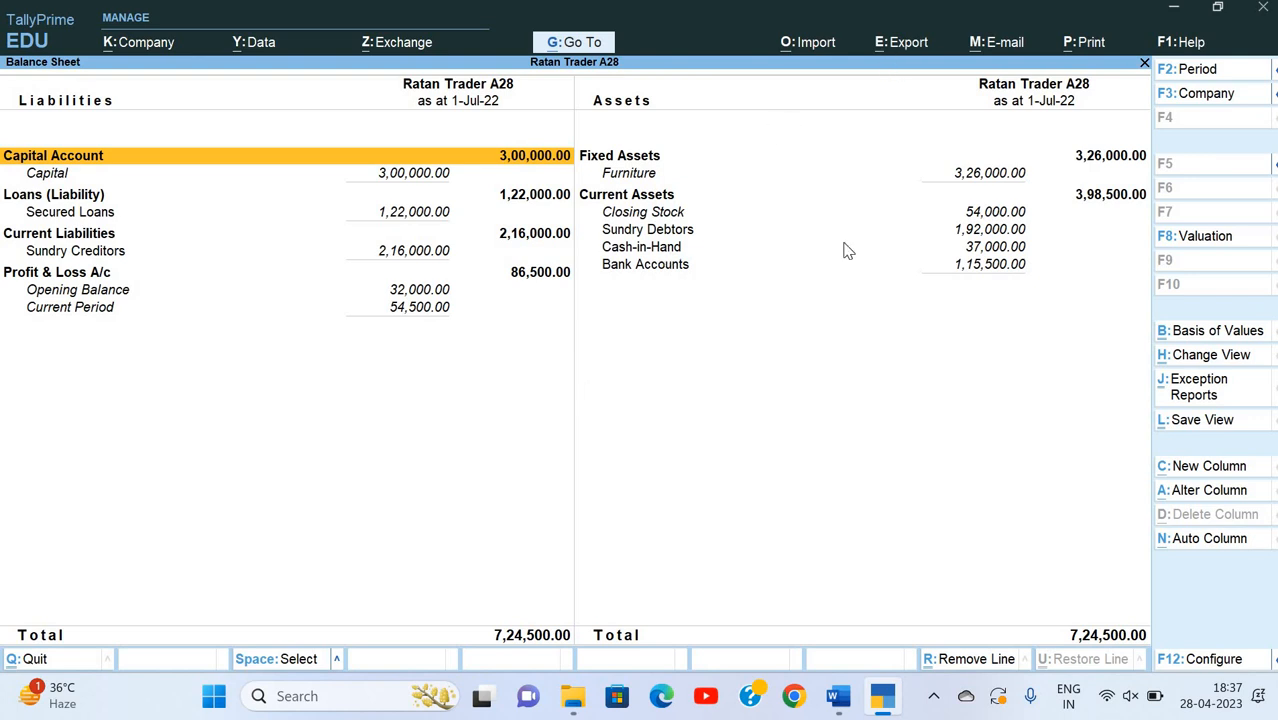
{"action": "key", "text": "ctrl+e"}
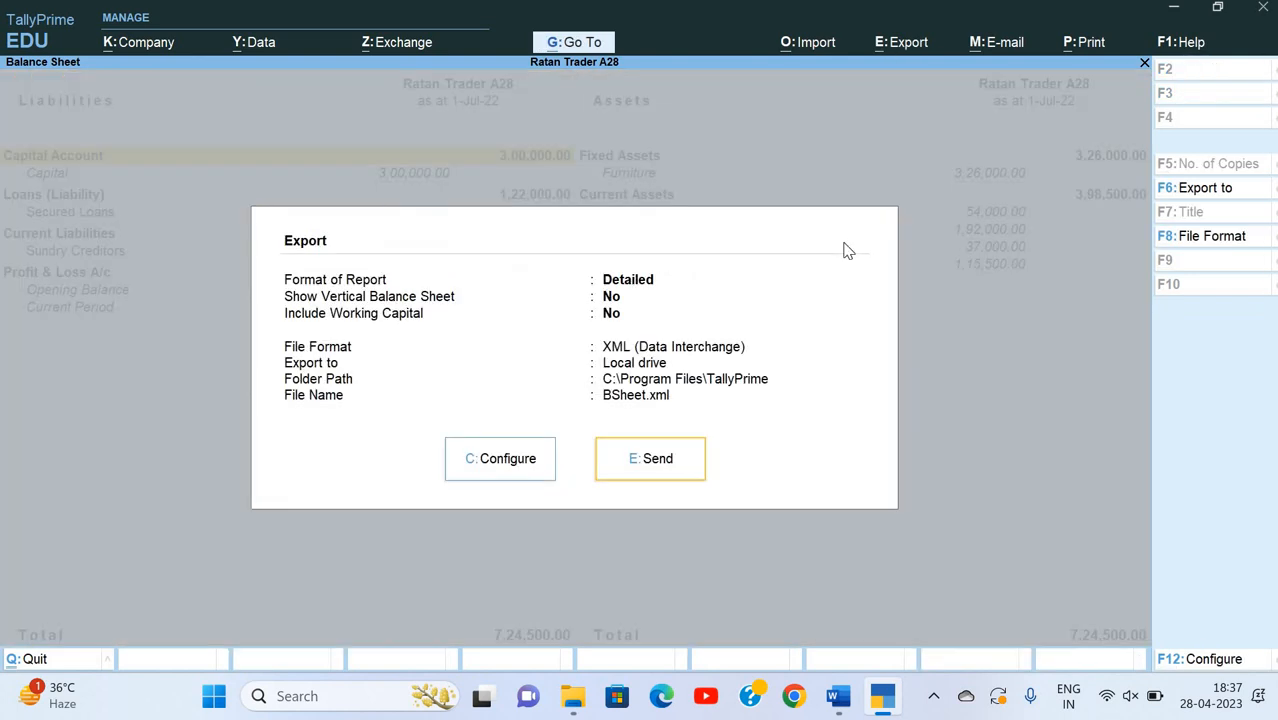
{"action": "key", "text": "Left"}
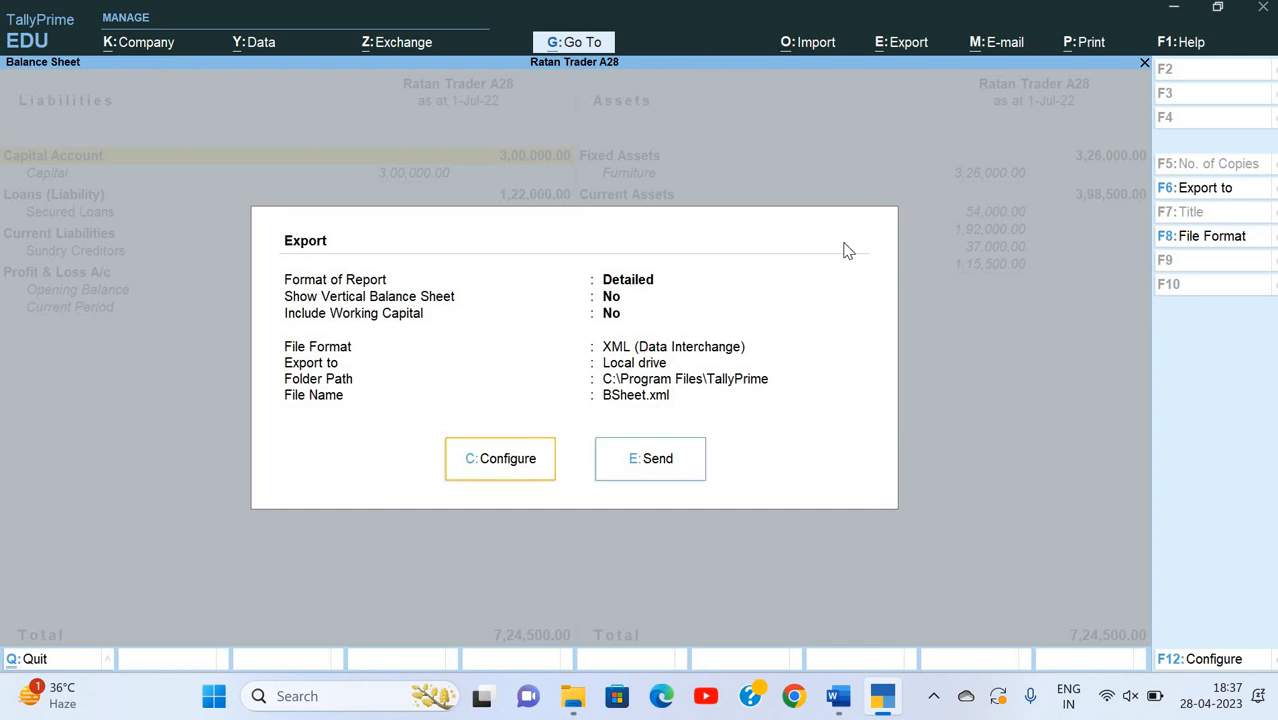
{"action": "key", "text": "Return"}
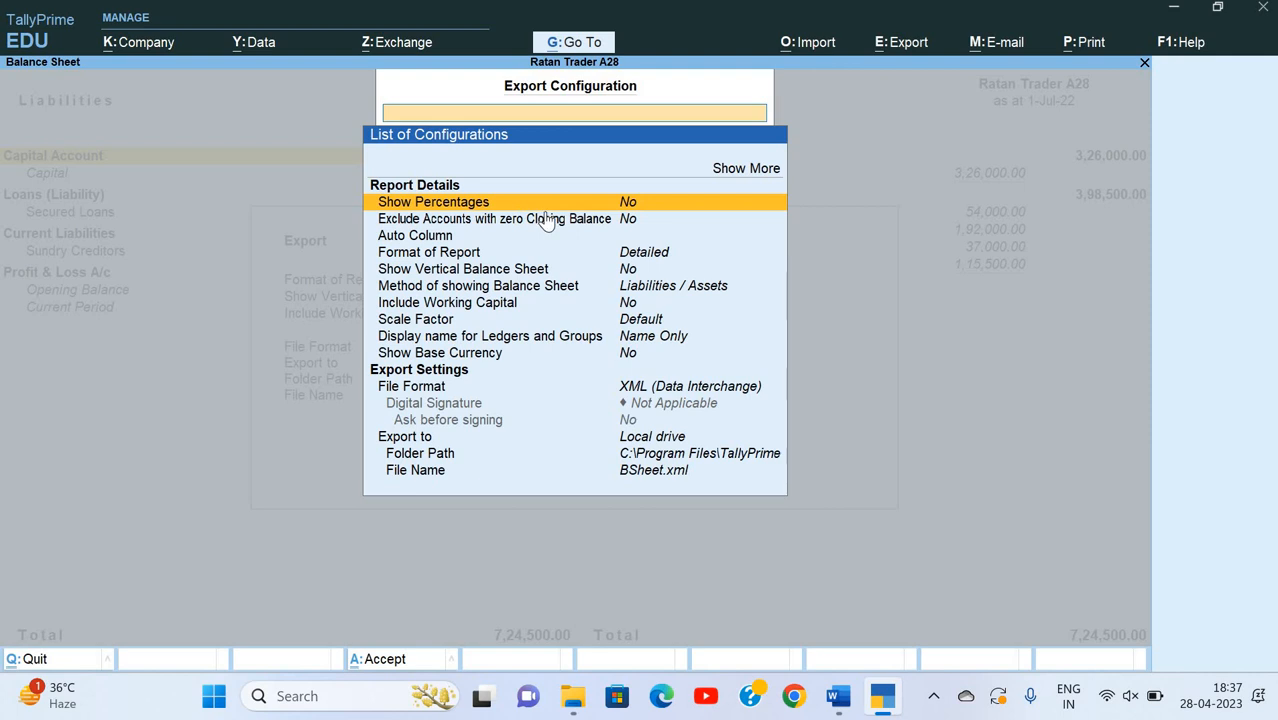
{"action": "key", "text": "Return"}
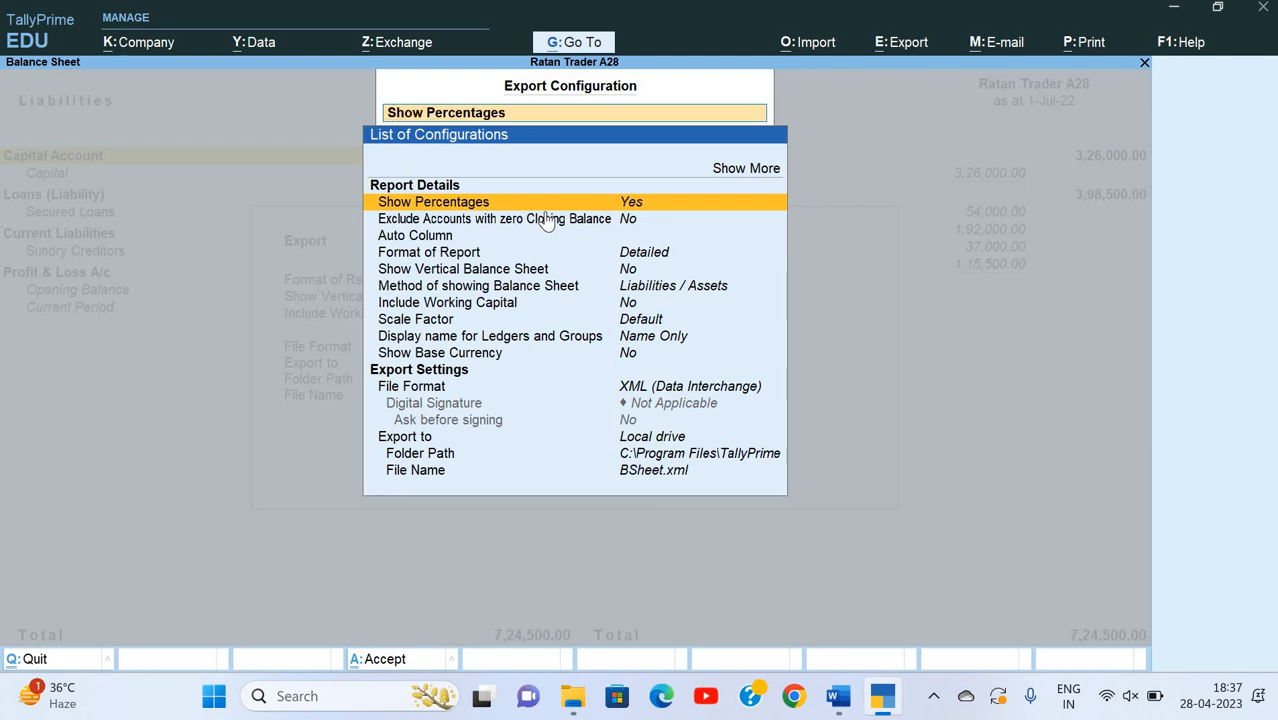
- Try Assets / Liabilities as the method of showing the Balance Sheet and restore Liabilities / Assets
{"action": "key", "text": "Down"}
{"action": "key", "text": "Down"}
{"action": "key", "text": "Down"}
{"action": "key", "text": "Down"}
{"action": "key", "text": "Down"}
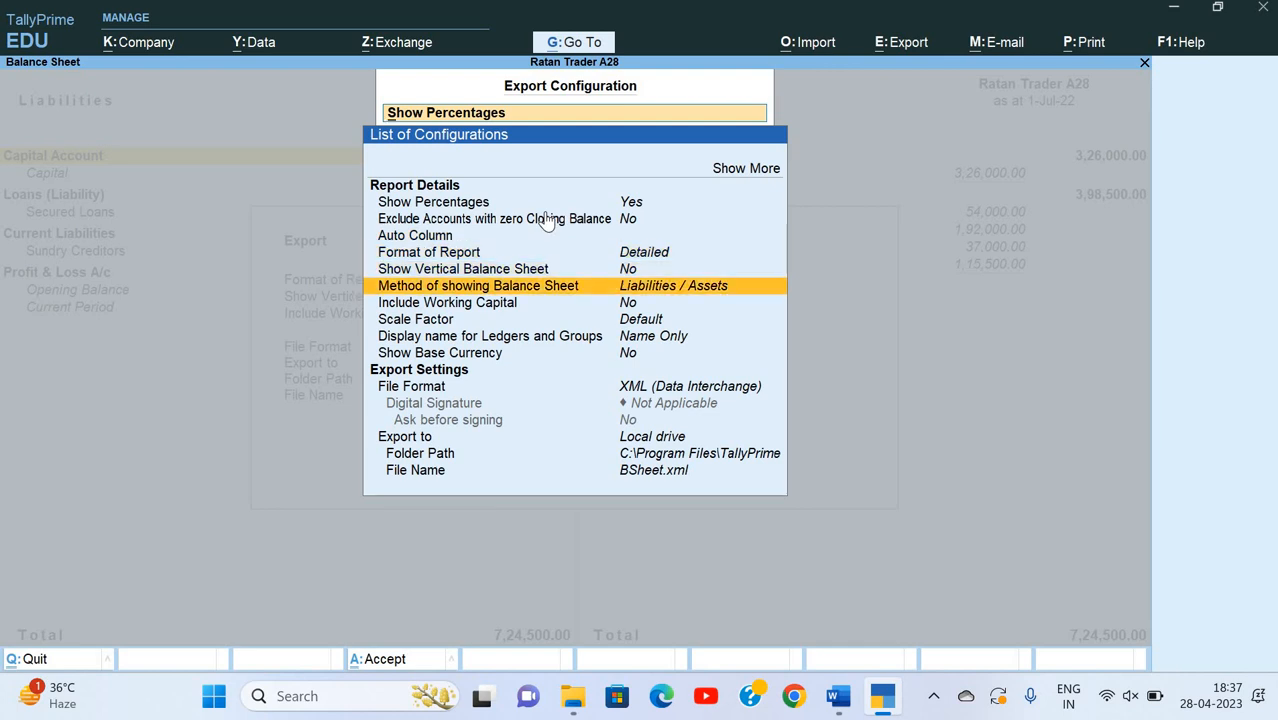
{"action": "key", "text": "Return"}
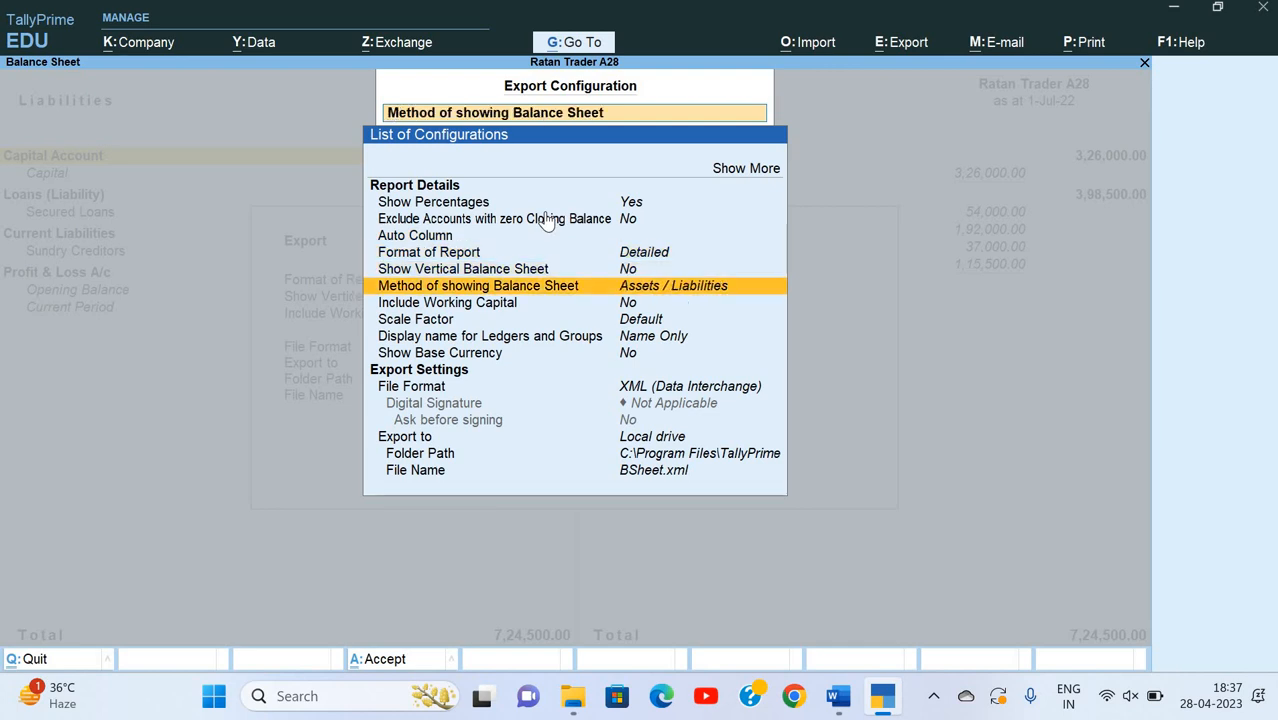
{"action": "key", "text": "Return"}
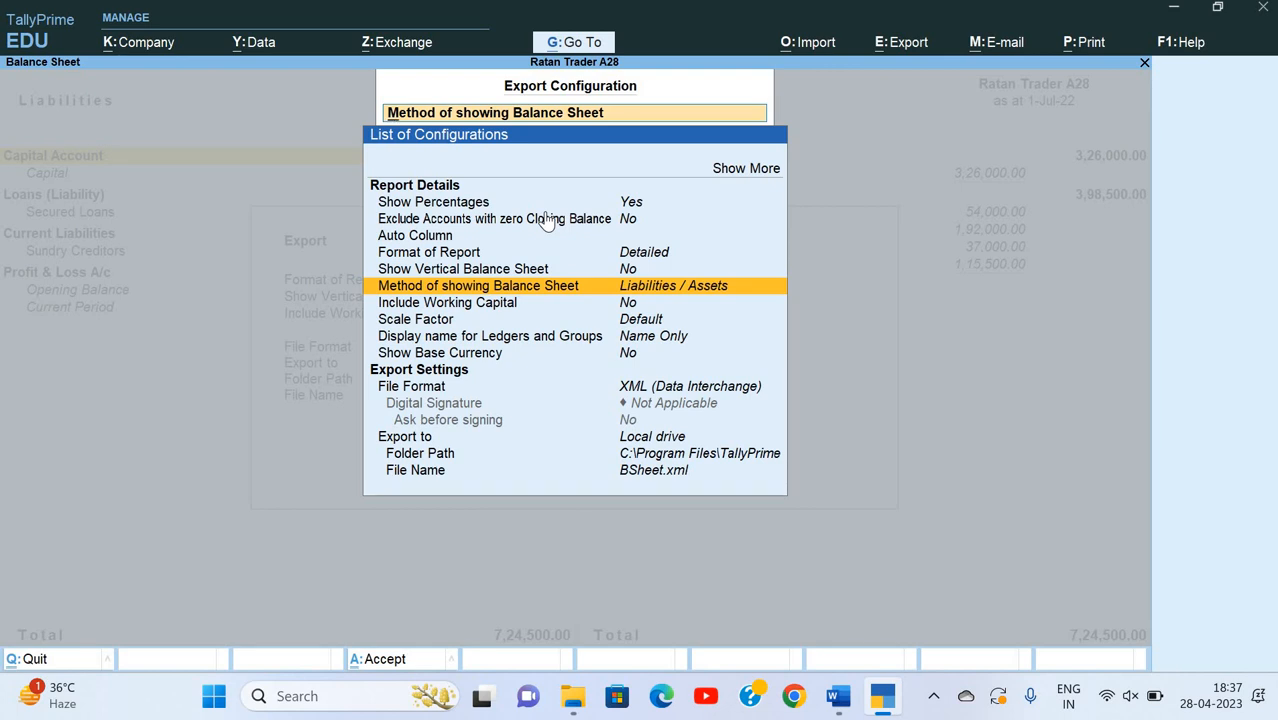
- Set the Balance Sheet's export file format to Excel (Spreadsheet) and move on to the folder path setting
{"action": "key", "text": "Down"}
{"action": "key", "text": "Down"}
{"action": "key", "text": "Down"}
{"action": "key", "text": "Down"}
{"action": "key", "text": "Down"}
{"action": "key", "text": "Down"}
{"action": "key", "text": "Down"}
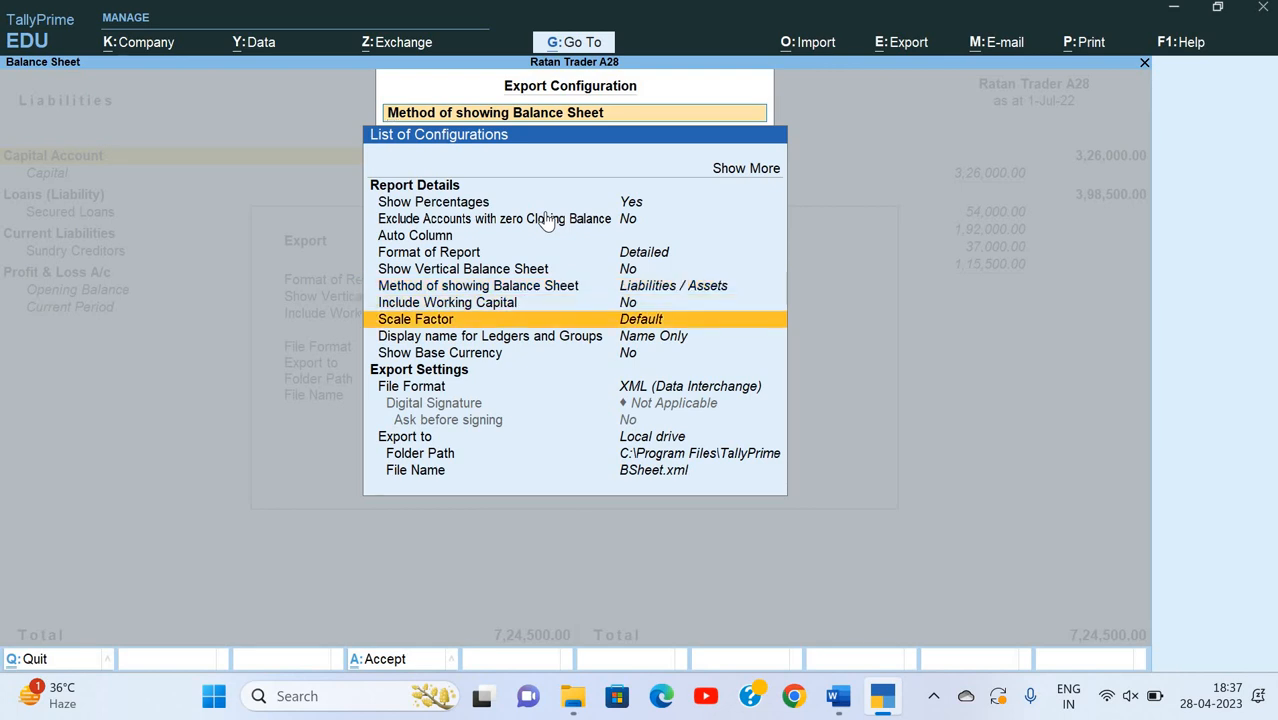
{"action": "key", "text": "Up"}
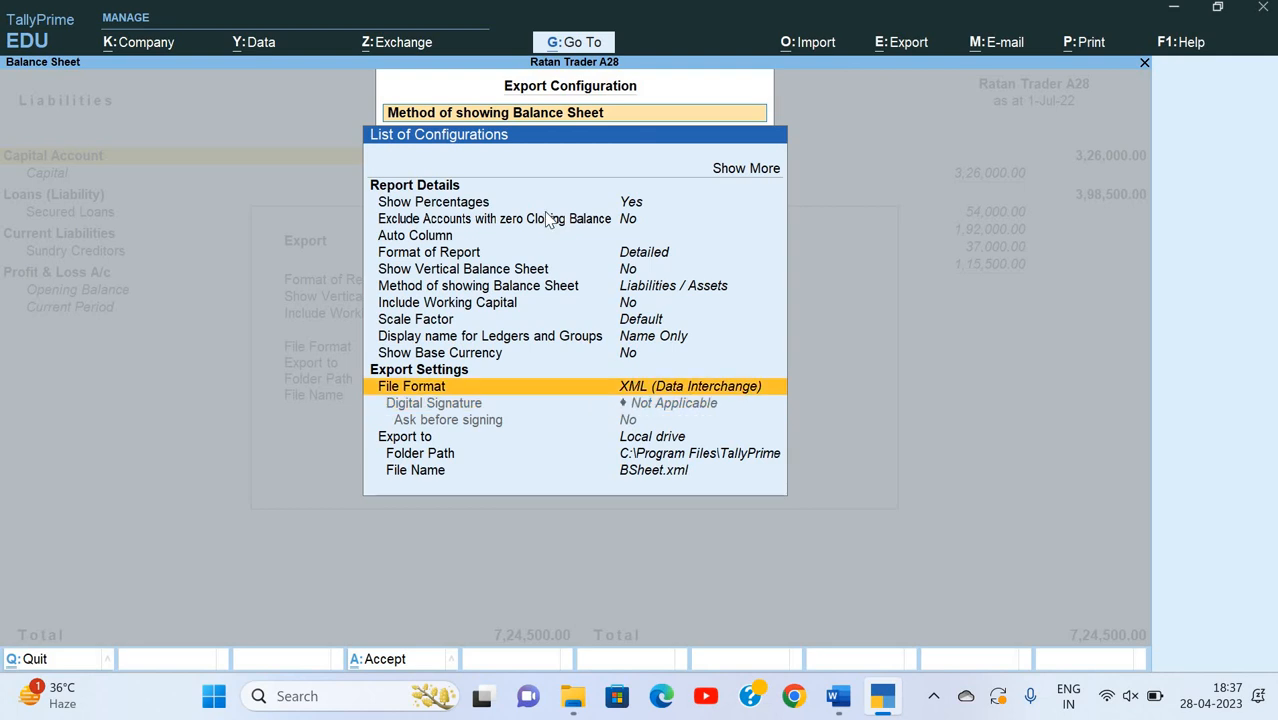
{"action": "key", "text": "Return"}
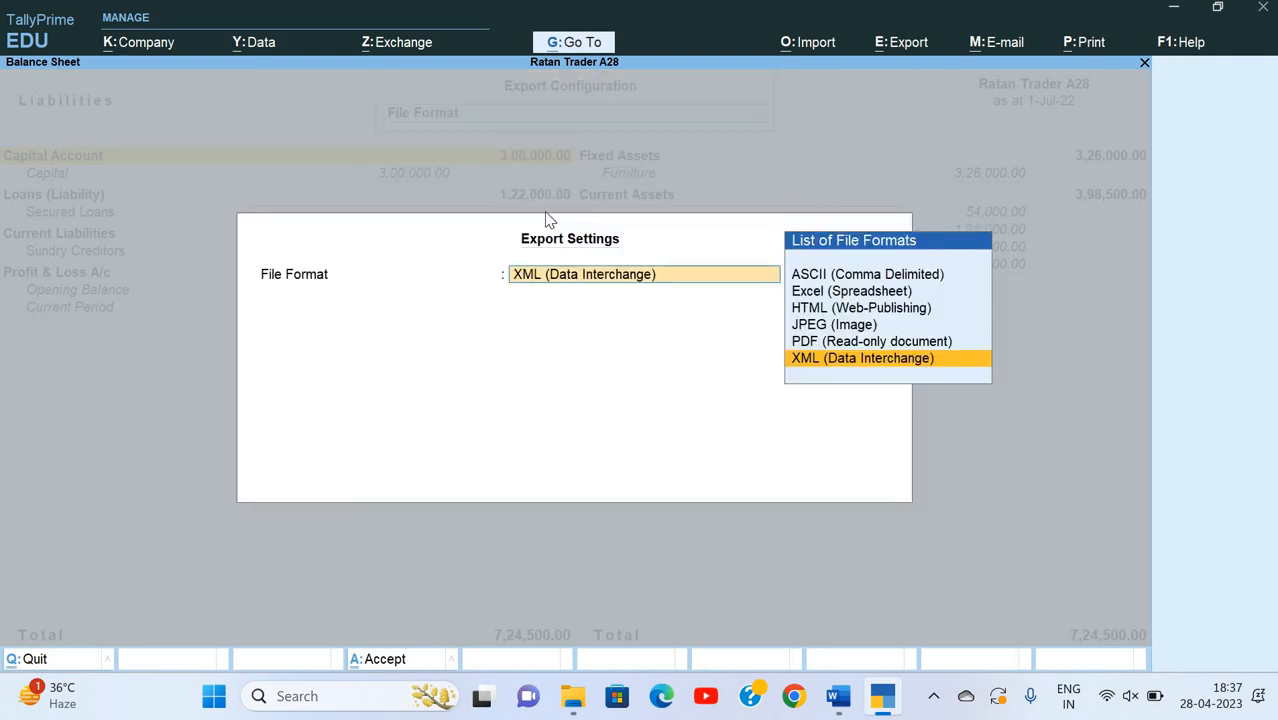
{"action": "key", "text": "Up"}
{"action": "key", "text": "Up"}
{"action": "key", "text": "Up"}
{"action": "key", "text": "Up"}
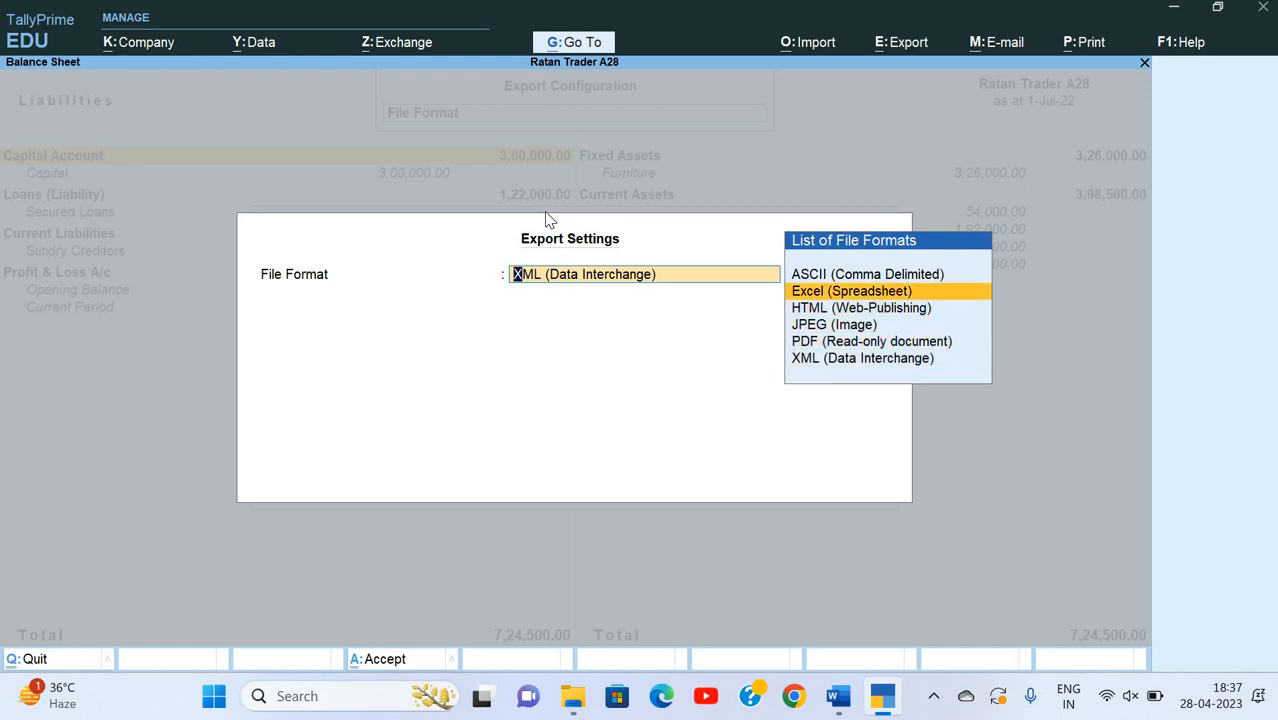
{"action": "key", "text": "Down"}
{"action": "key", "text": "Down"}
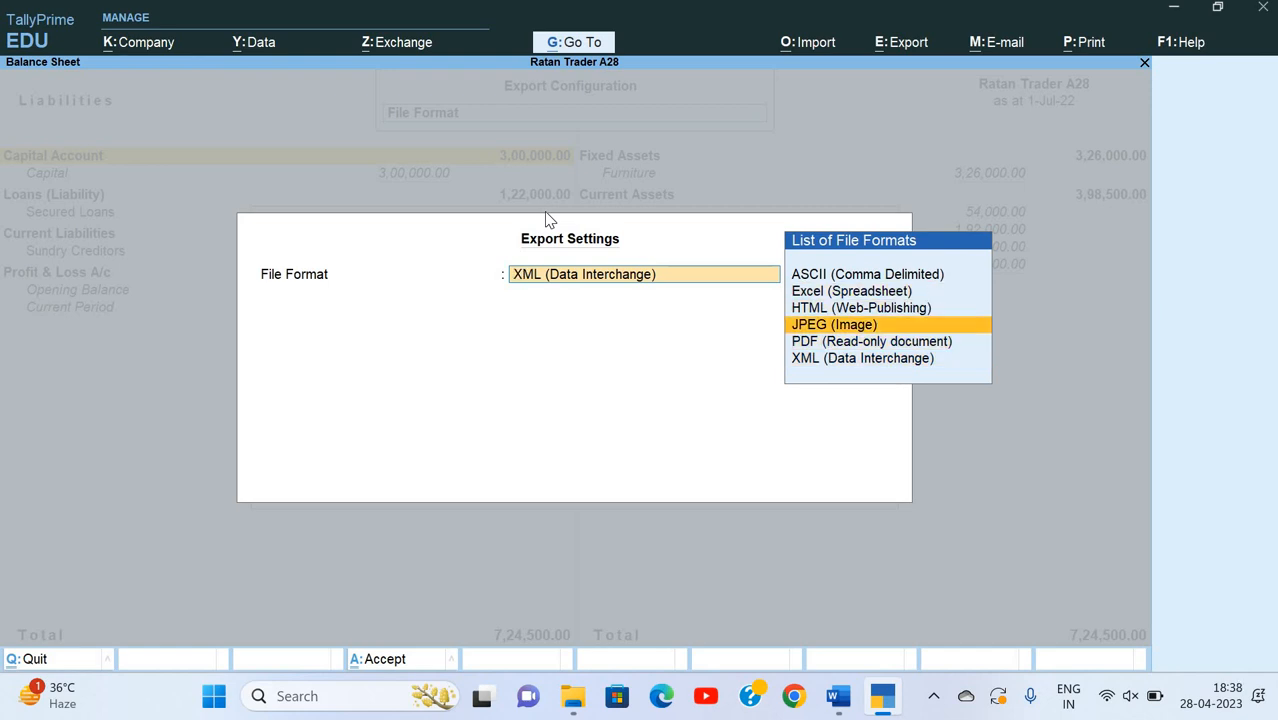
{"action": "key", "text": "Up"}
{"action": "key", "text": "Up"}
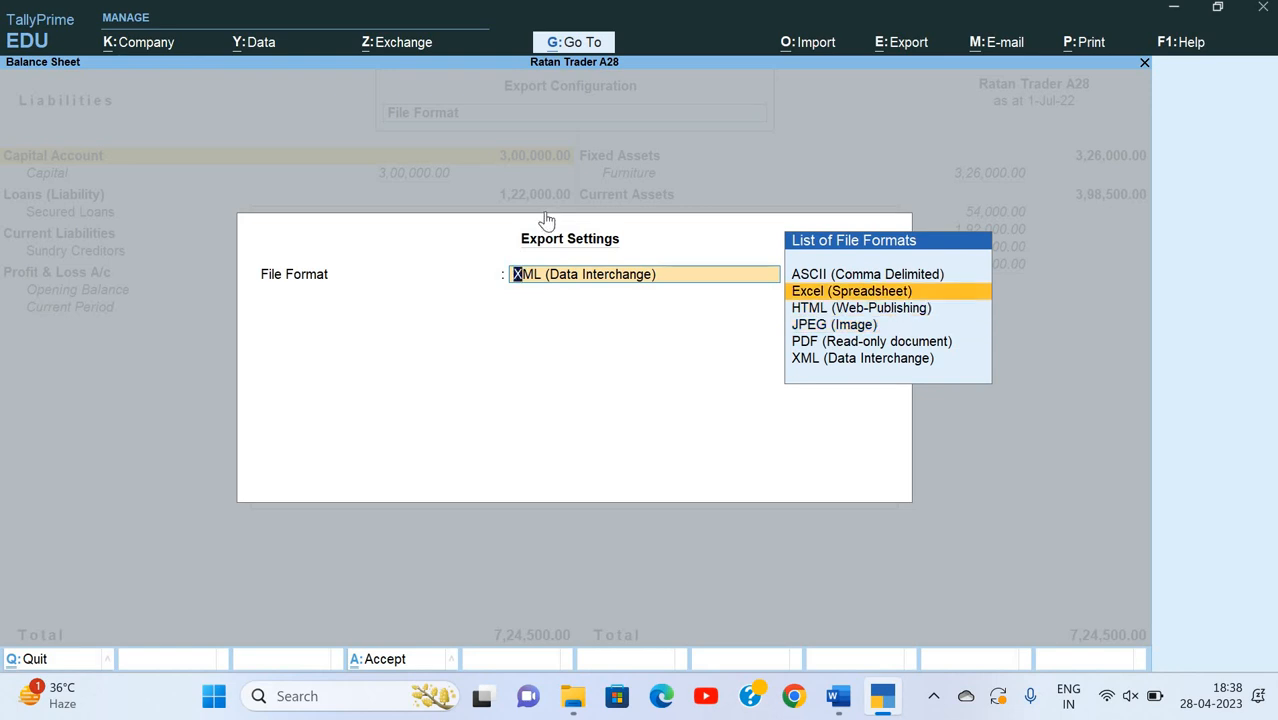
{"action": "key", "text": "Return"}
{"action": "key", "text": "Down"}
{"action": "key", "text": "Down"}
{"action": "key", "text": "Down"}
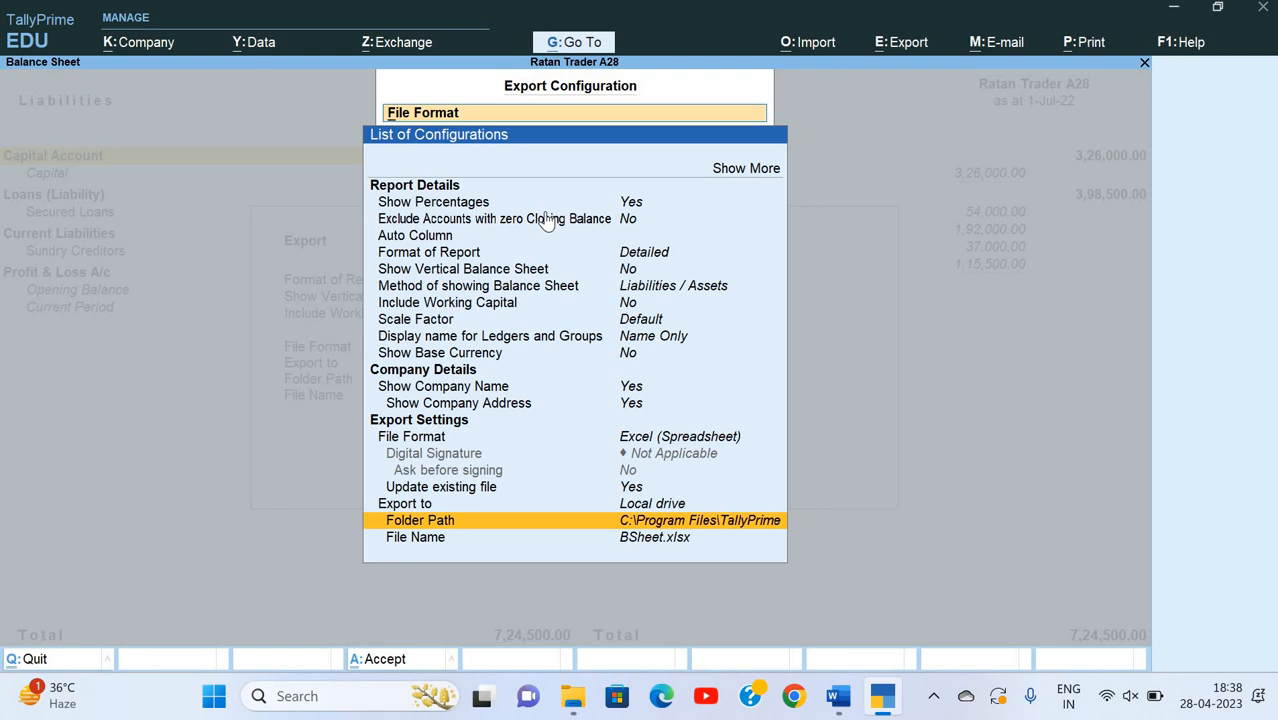
- Show the desktop, open New folder to check it as the export location, and return to TallyPrime
{"action": "key", "text": "super+d"}
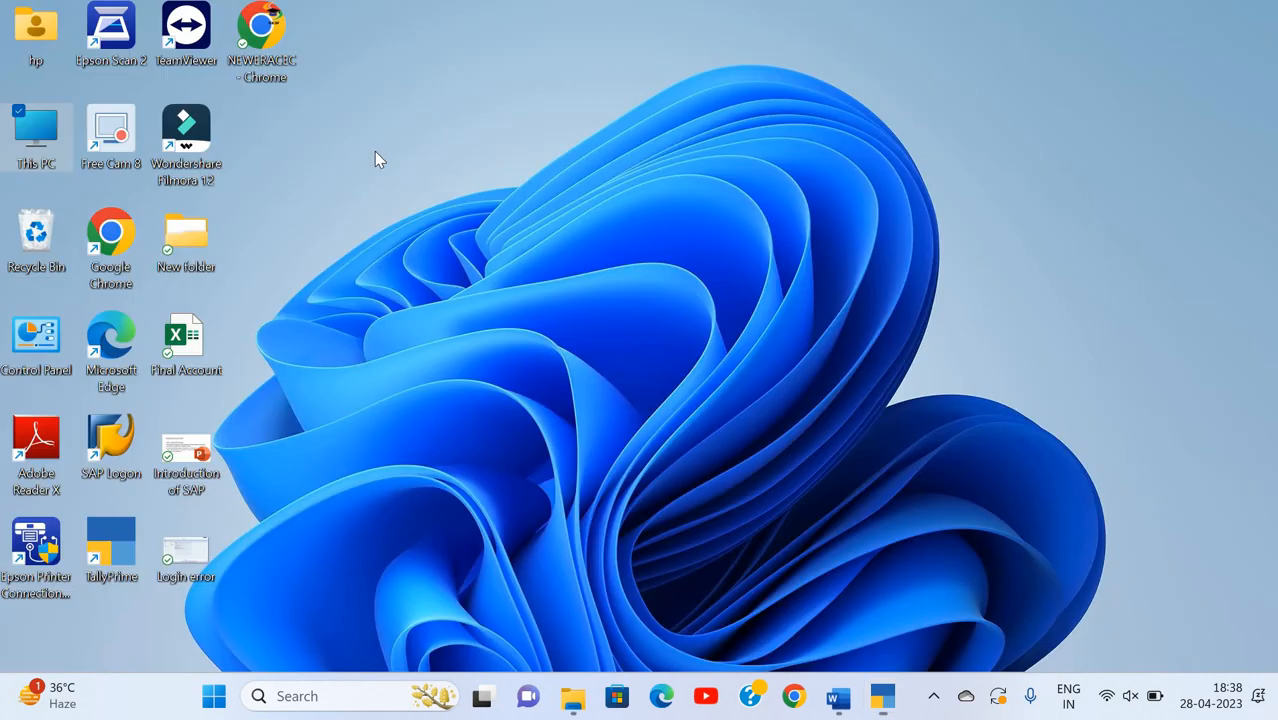
{"action": "left_click", "coordinate": [189, 235]}
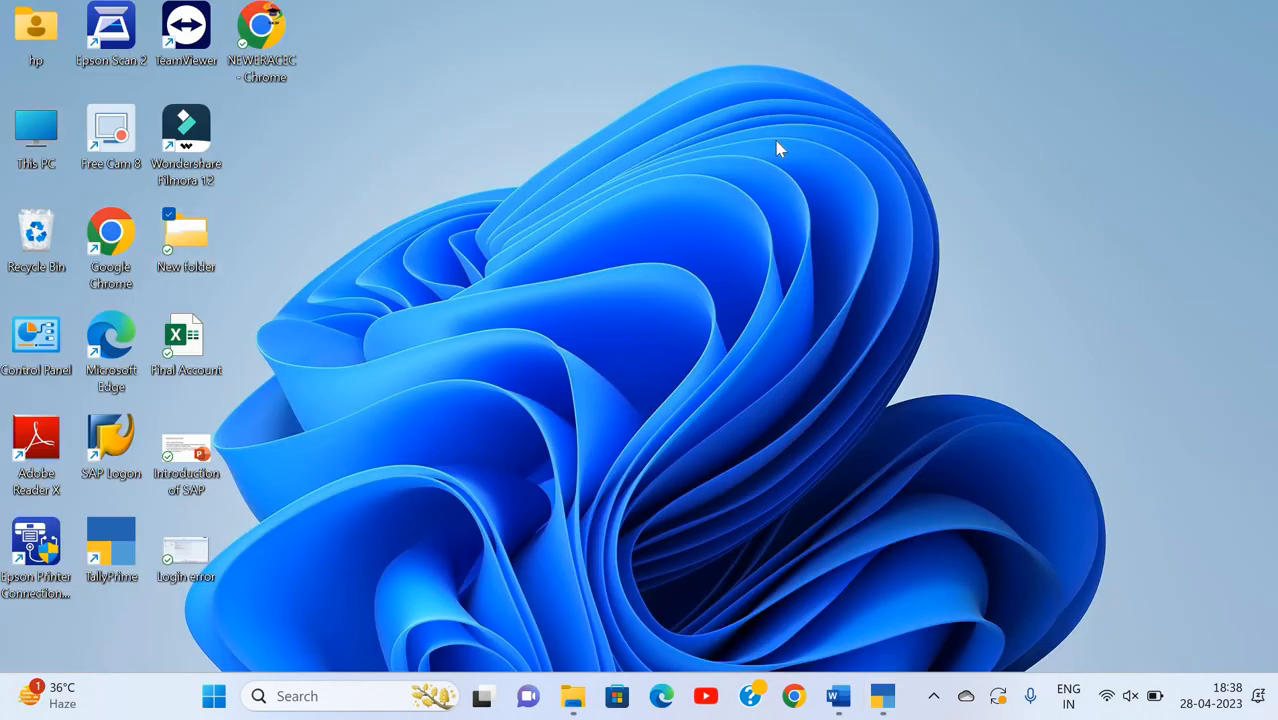
{"action": "key", "text": "Return"}
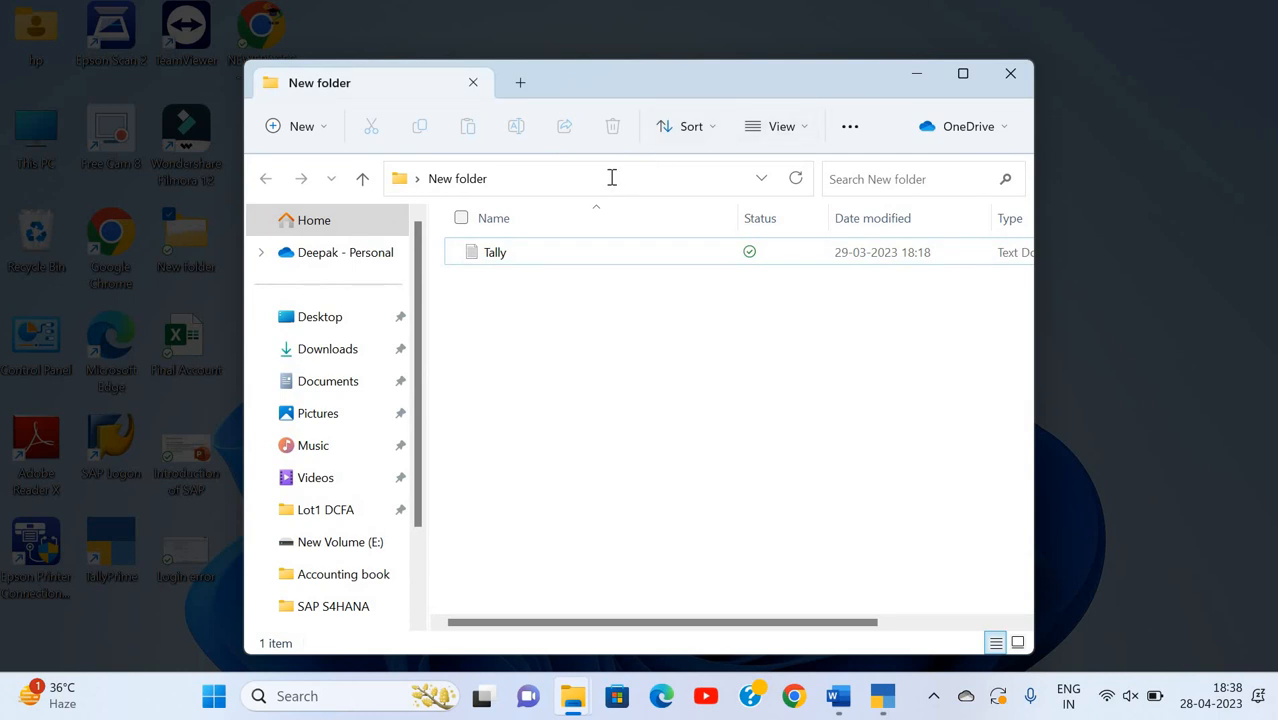
{"action": "left_click", "coordinate": [612, 178]}
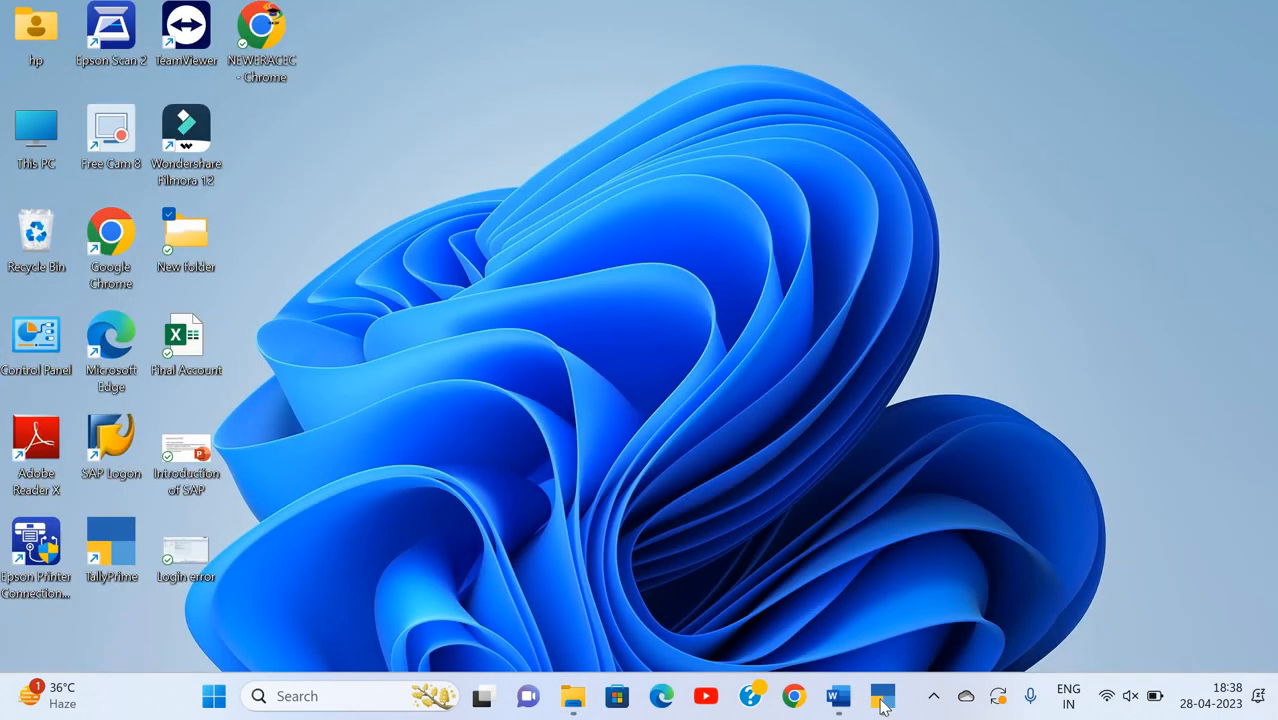
{"action": "left_click", "coordinate": [881, 699]}
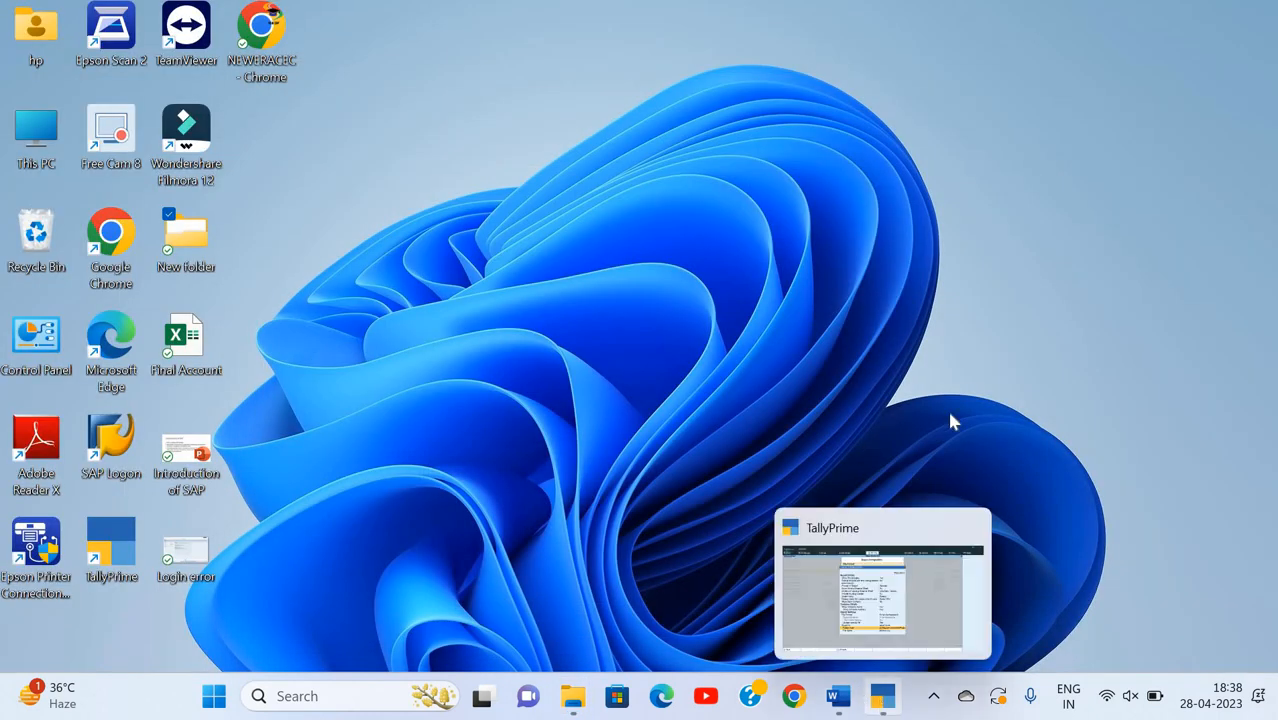
- Set the Balance Sheet's export folder path to New folder on the Desktop and accept the export configuration
{"action": "key", "text": "Return"}
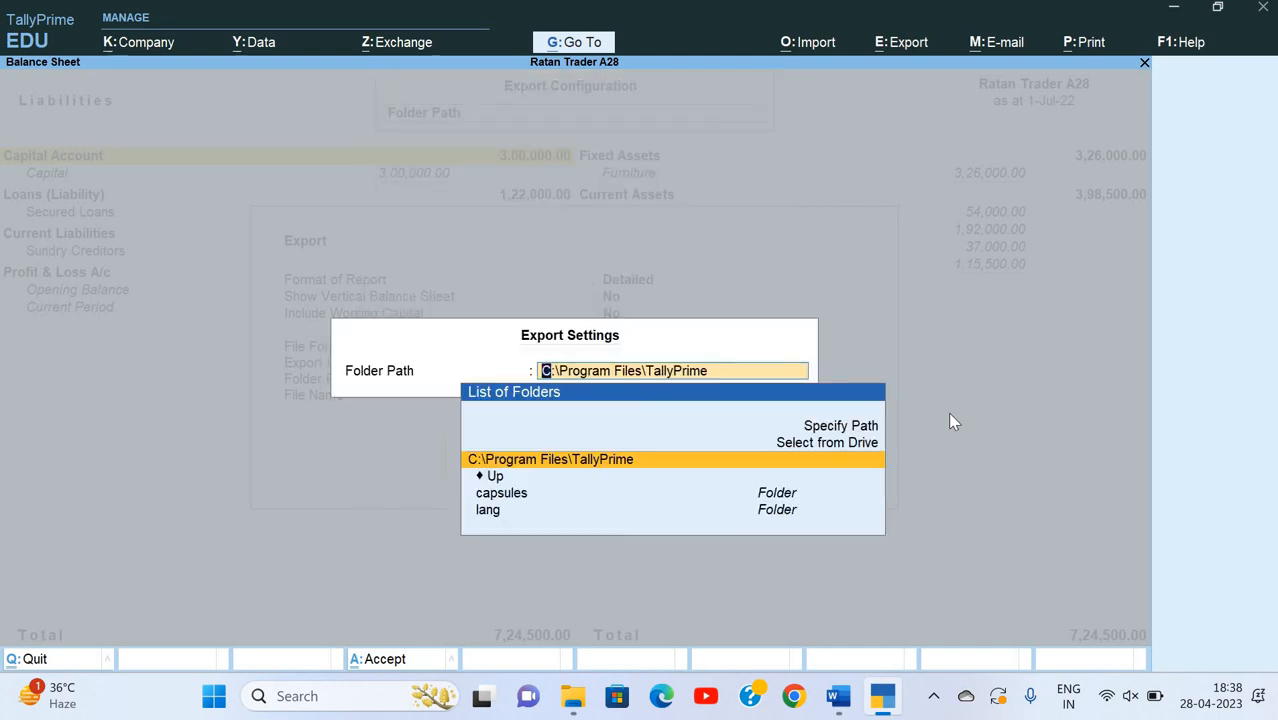
{"action": "key", "text": "Up"}
{"action": "key", "text": "Return"}
{"action": "key", "text": "Down"}
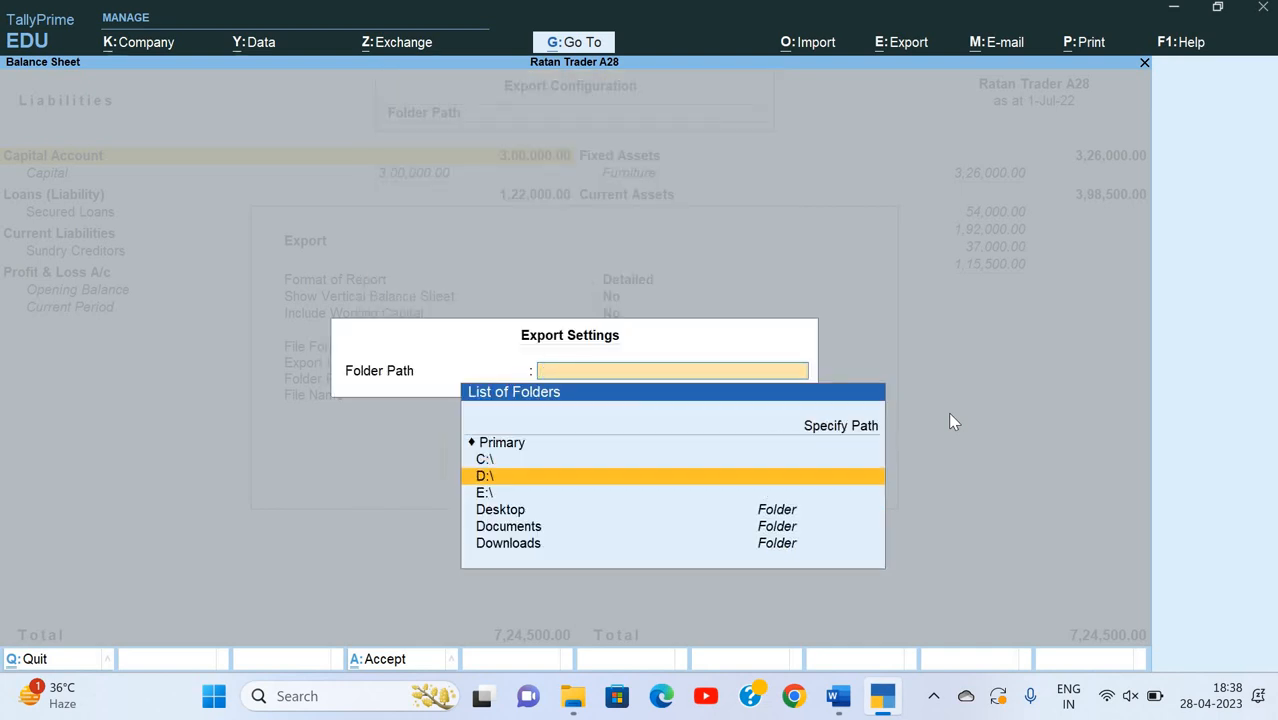
{"action": "key", "text": "Down"}
{"action": "key", "text": "Down"}
{"action": "key", "text": "Return"}
{"action": "key", "text": "Down"}
{"action": "key", "text": "Down"}
{"action": "key", "text": "Return"}
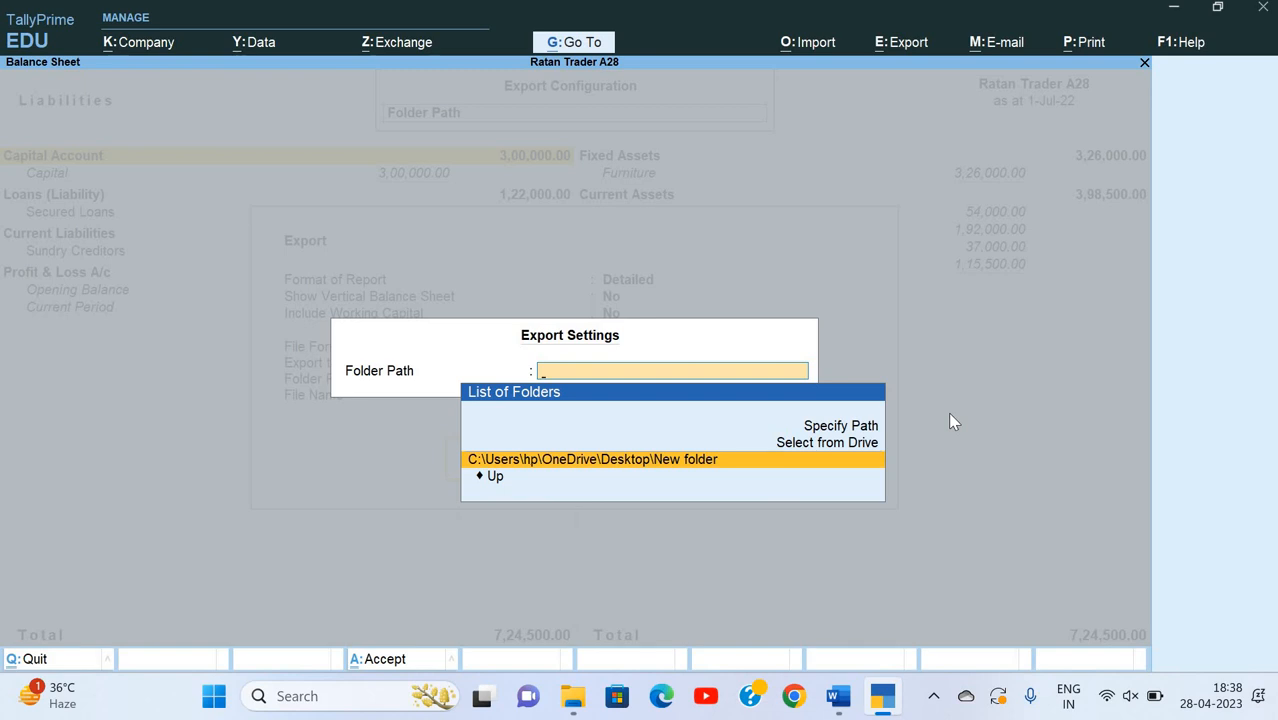
{"action": "key", "text": "Return"}
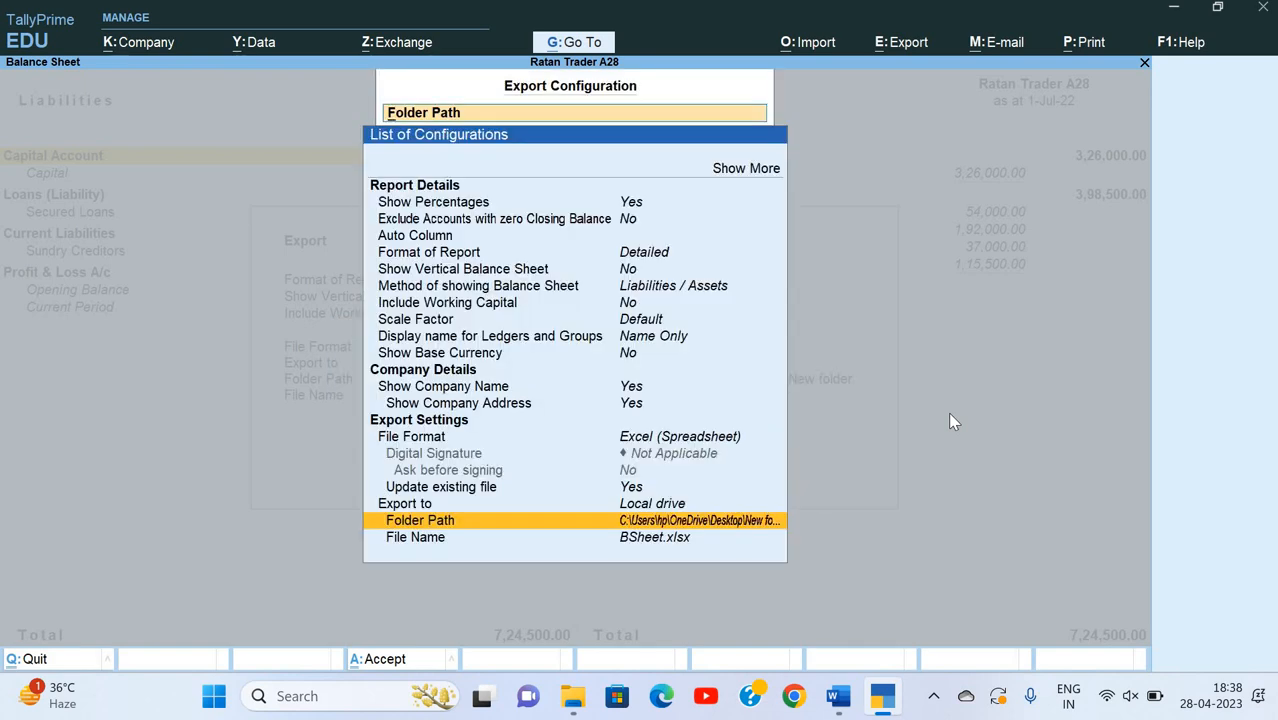
{"action": "key", "text": "Down"}
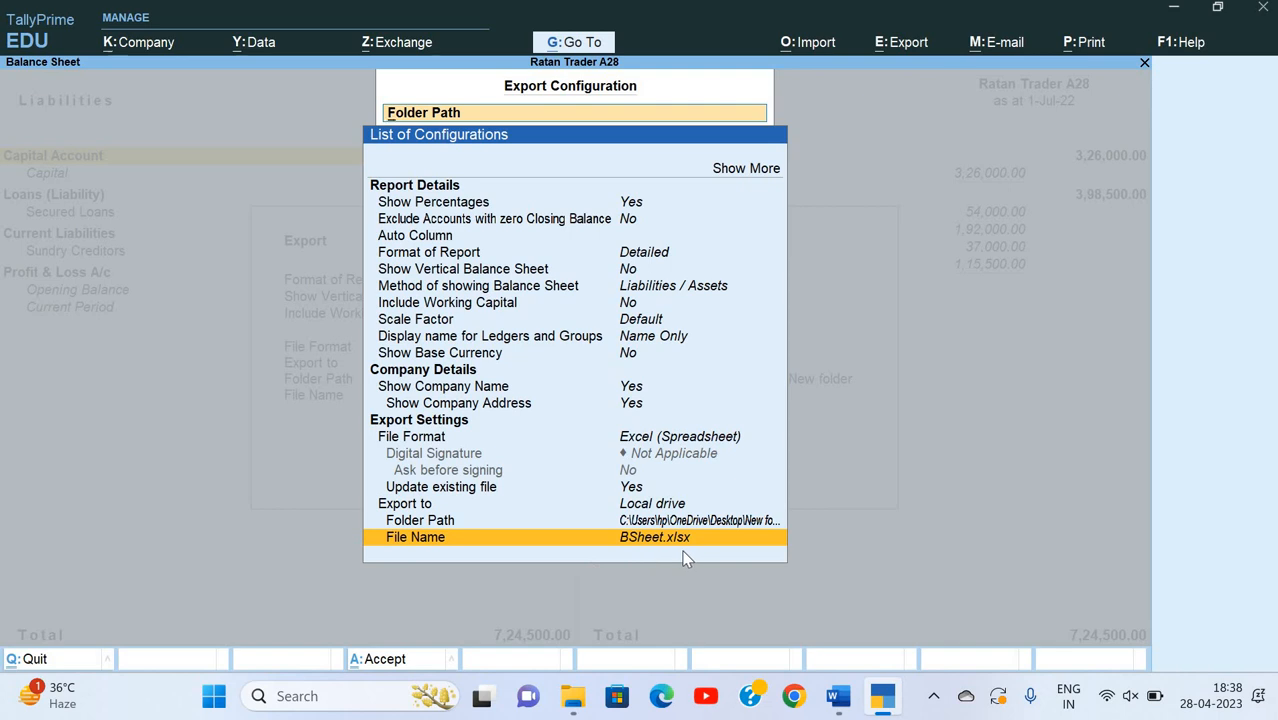
{"action": "key", "text": "ctrl+a"}
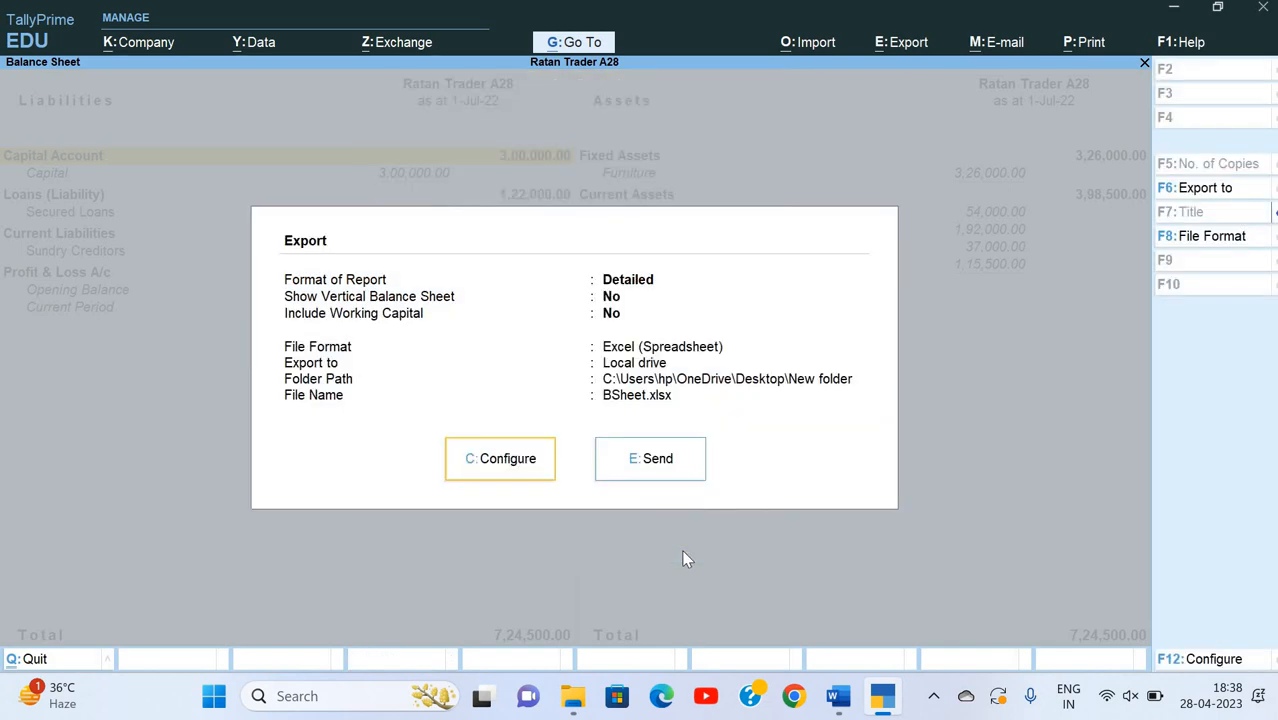
- Export the Balance Sheet to BSheet.xlsx and maximize the workbook that opens in Excel
{"action": "key", "text": "Right"}
{"action": "key", "text": "Return"}
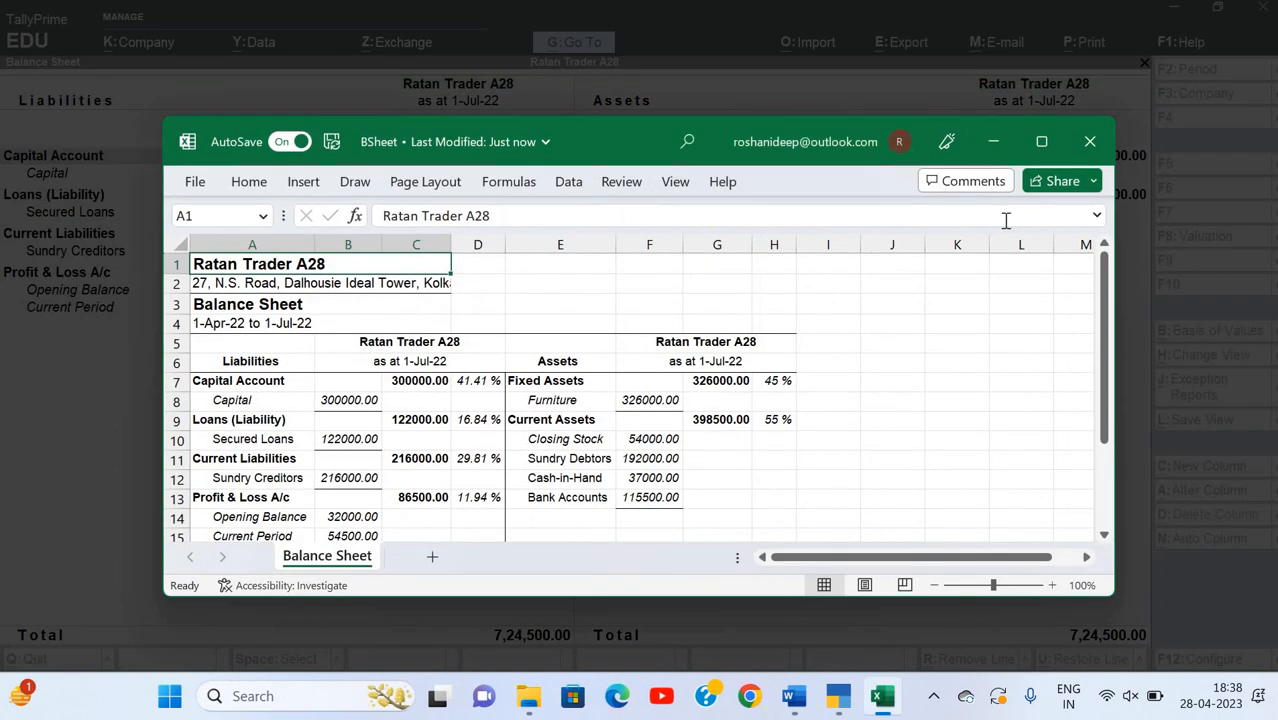
{"action": "left_click", "coordinate": [1041, 142]}
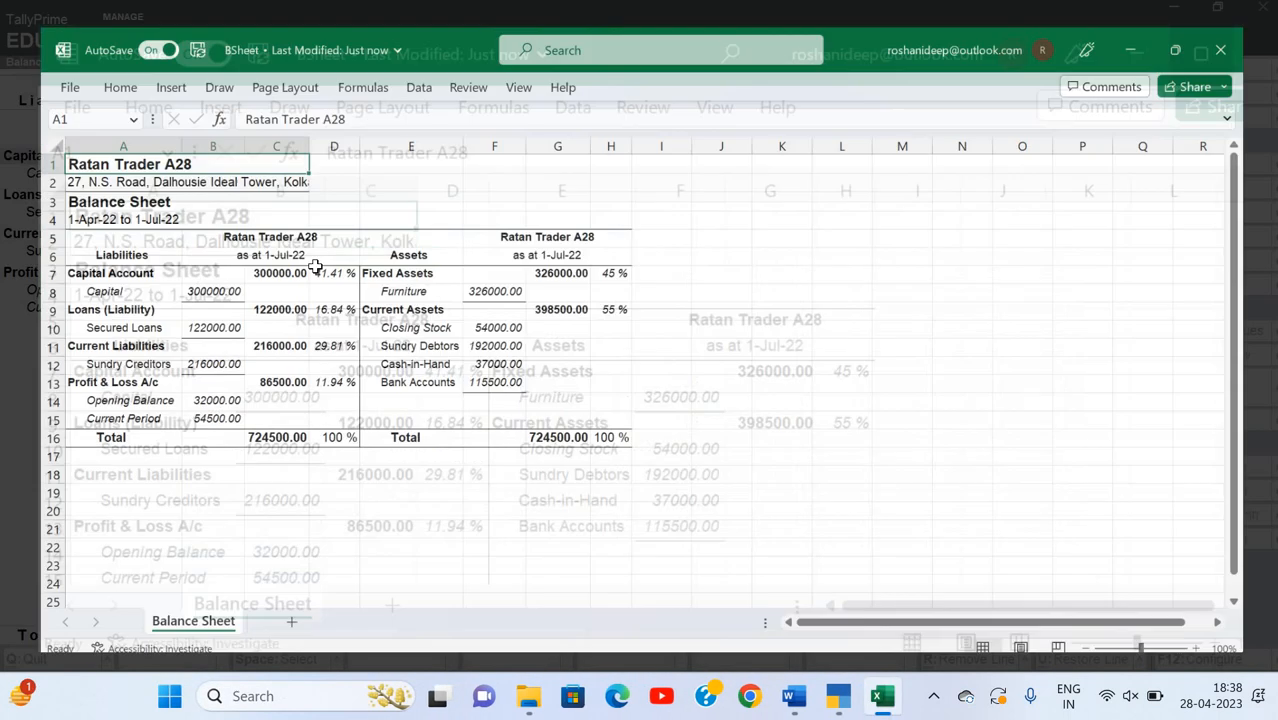
{"action": "scroll", "coordinate": [360, 305], "scroll_direction": "up", "scroll_amount": 1}
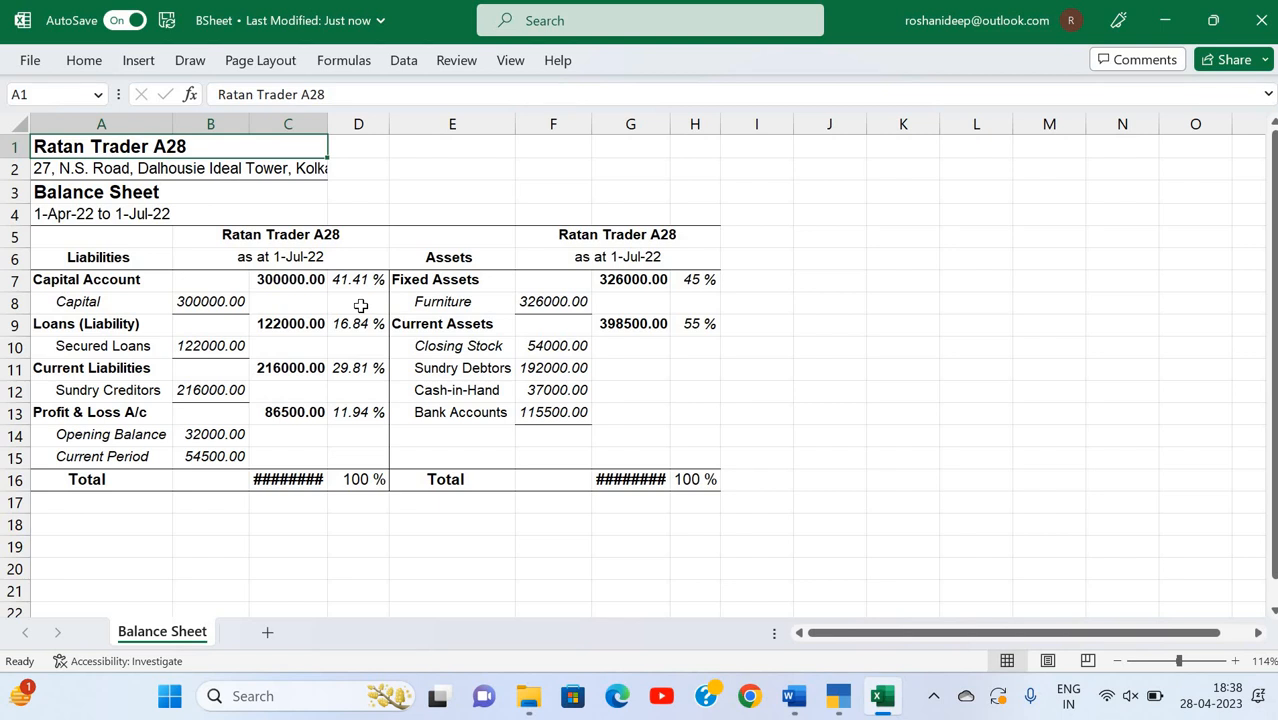
- Compare the exported Balance Sheet workbook with the report in TallyPrime, ending back in TallyPrime
{"action": "left_click", "coordinate": [302, 308]}
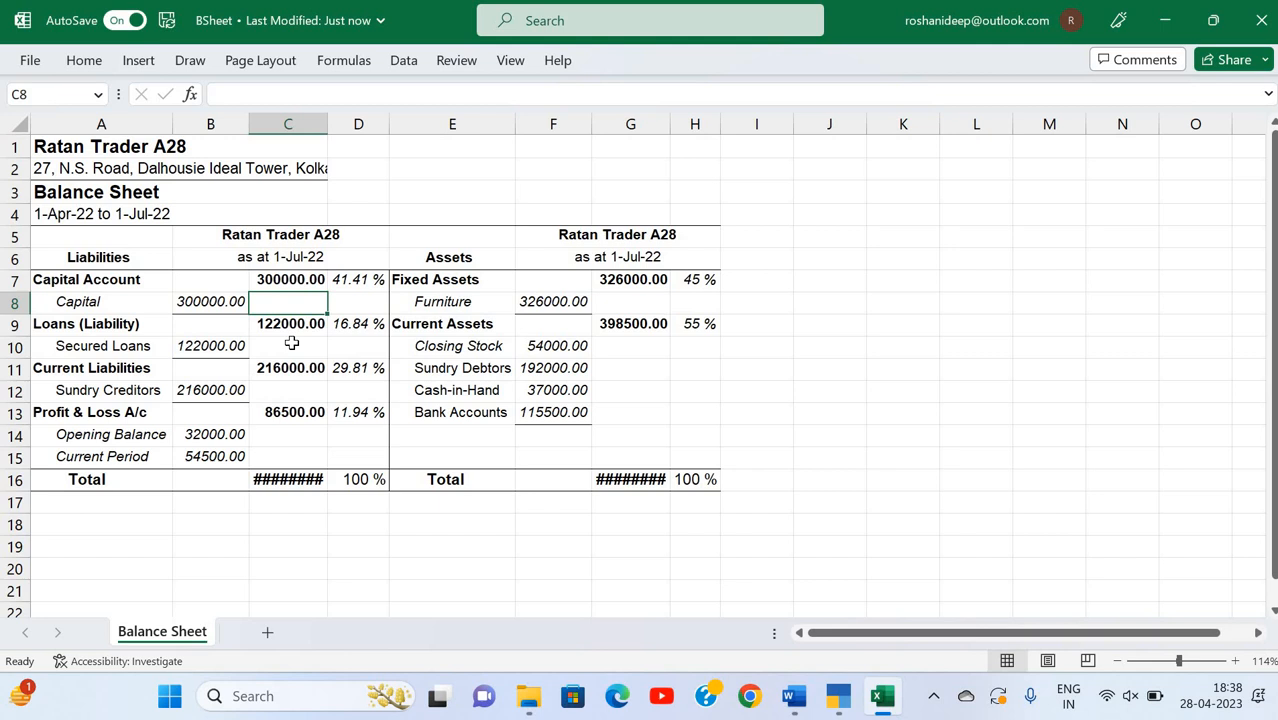
{"action": "left_click", "coordinate": [500, 343]}
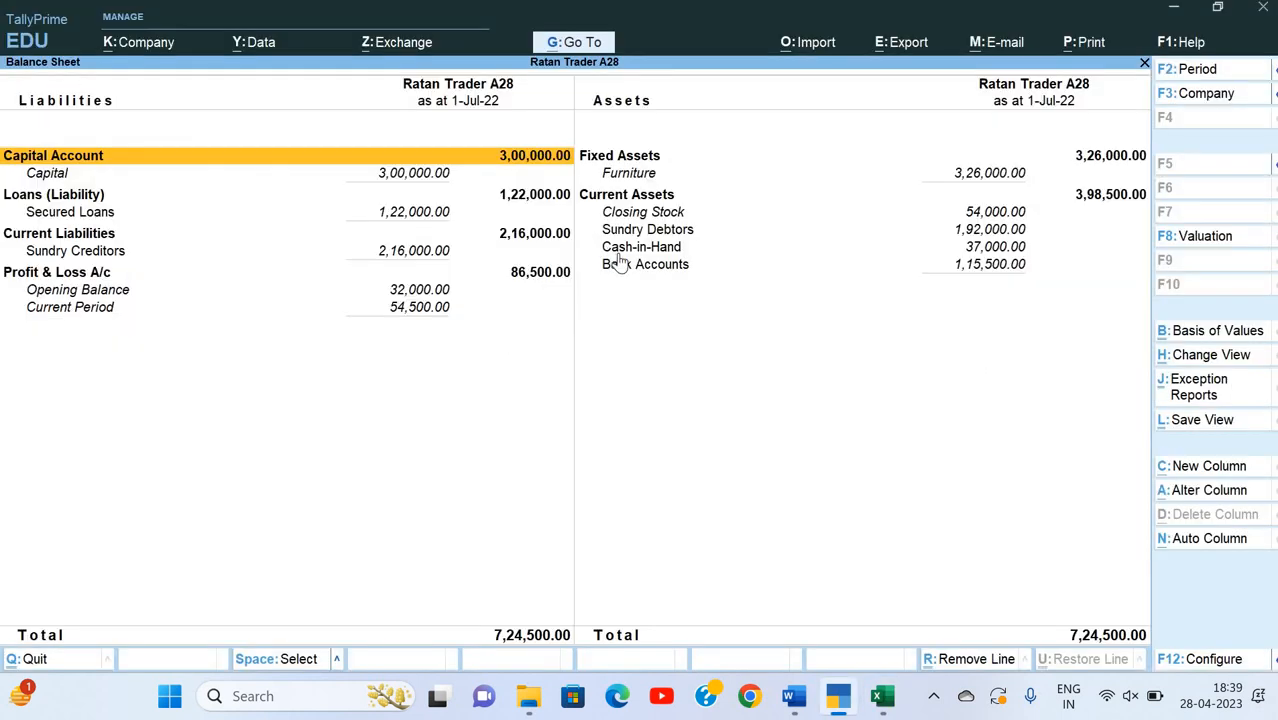
{"action": "key", "text": "alt+Tab"}
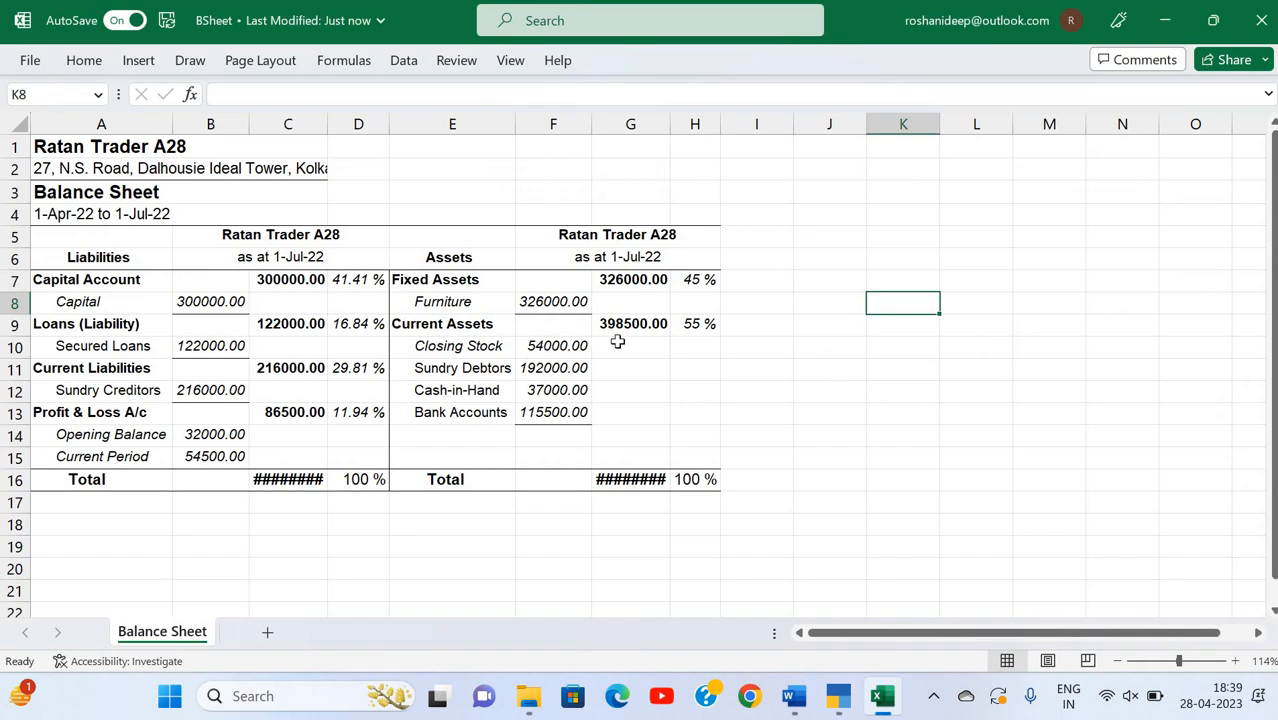
{"action": "key", "text": "alt+Tab"}
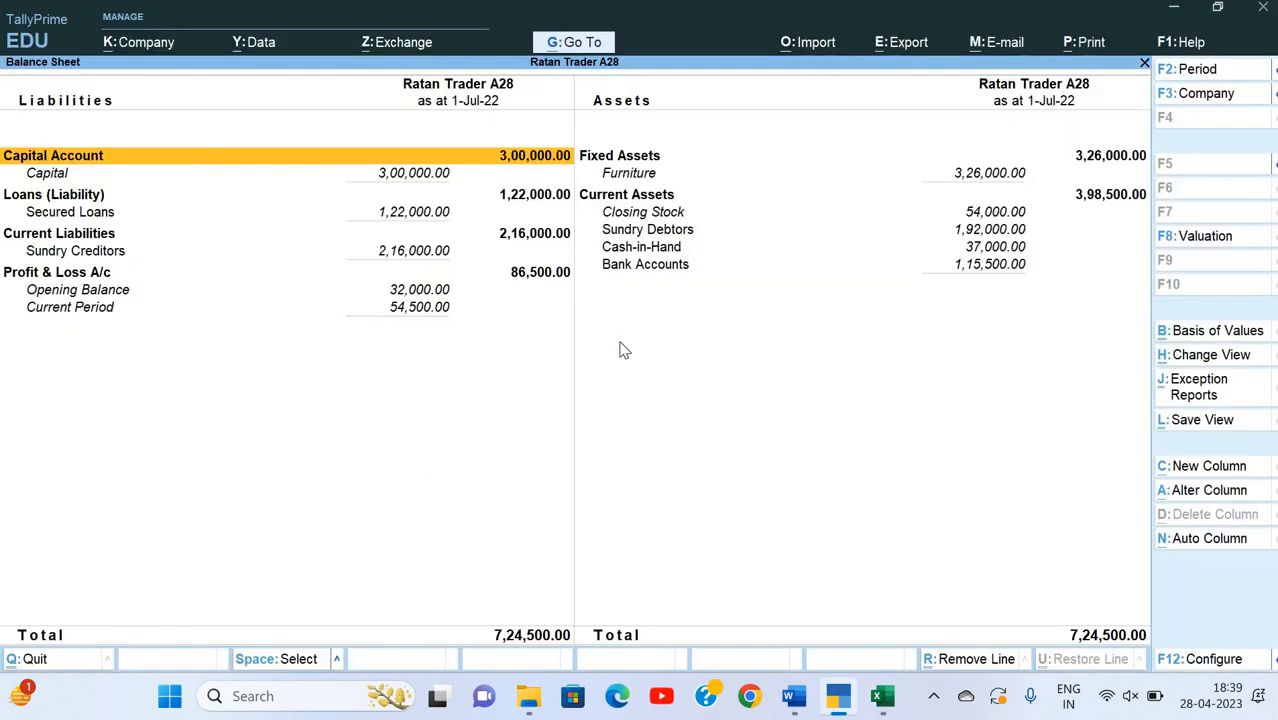
- Open the Profit & Loss A/c of Ratan Trader A28 and show it in detailed format
{"action": "key", "text": "Escape"}
{"action": "key", "text": "Down"}
{"action": "key", "text": "Return"}
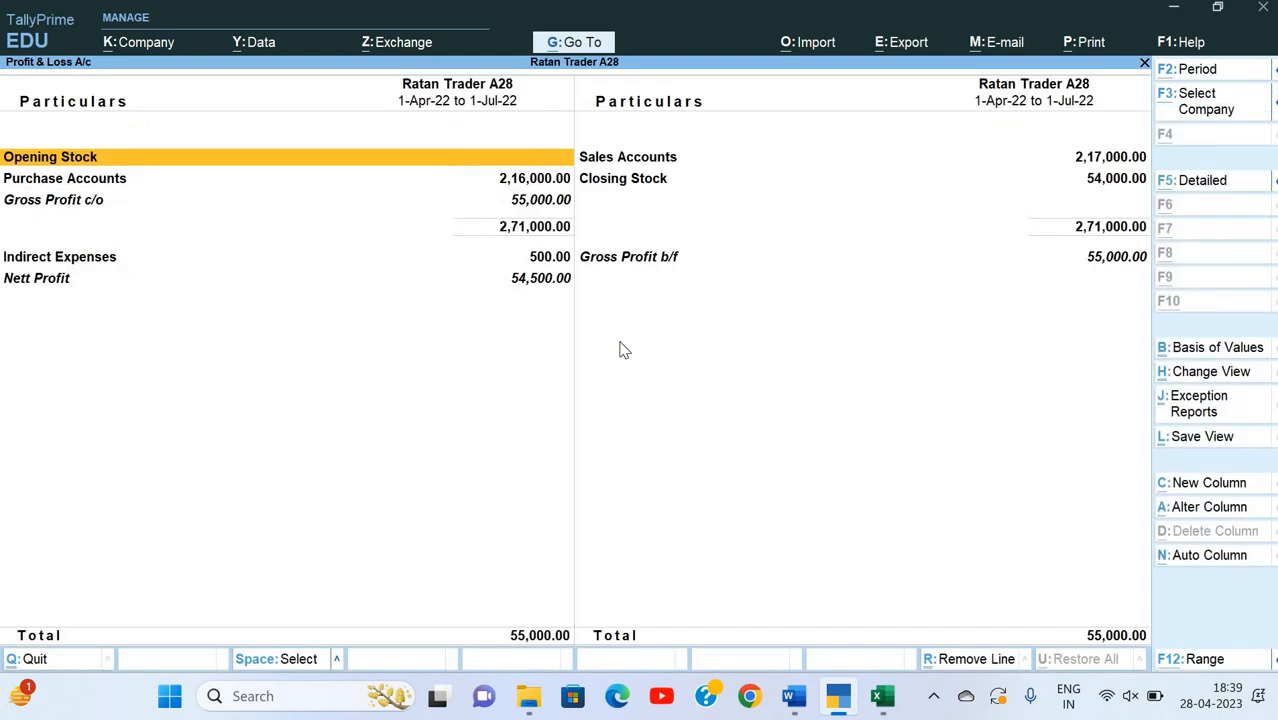
{"action": "key", "text": "alt"}
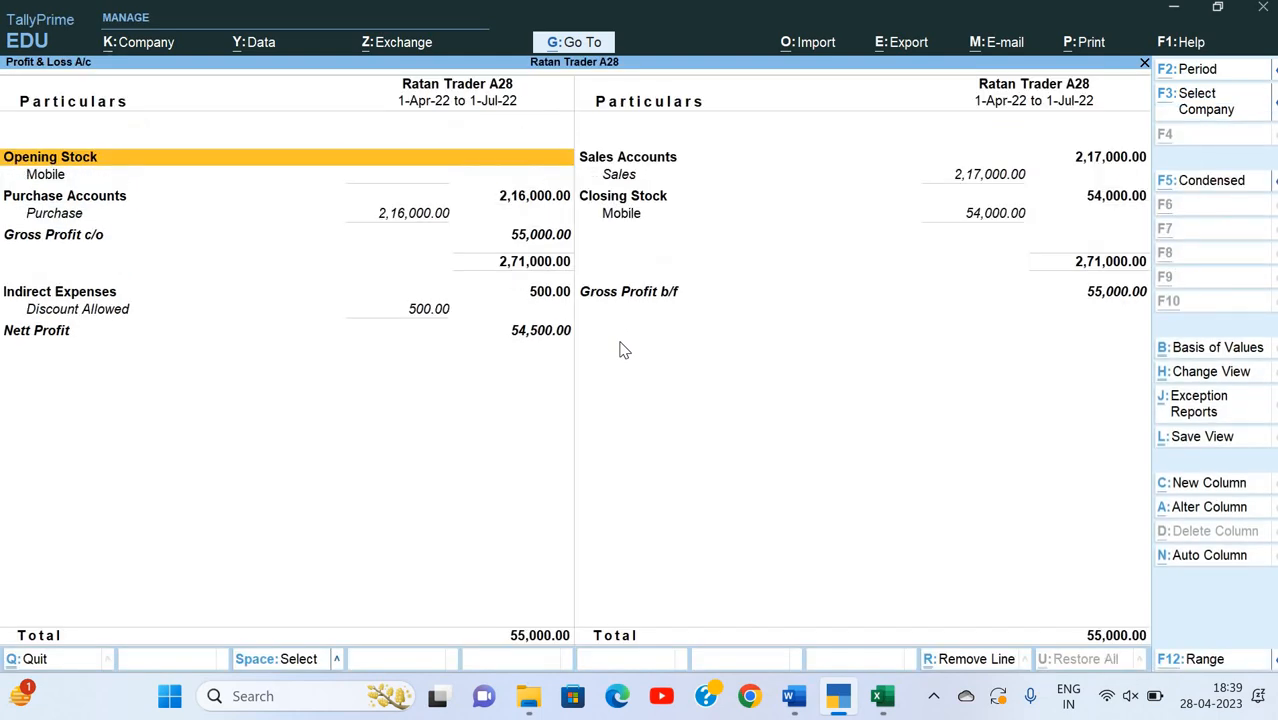
{"action": "key", "text": "alt+e"}
{"action": "key", "text": "Escape"}
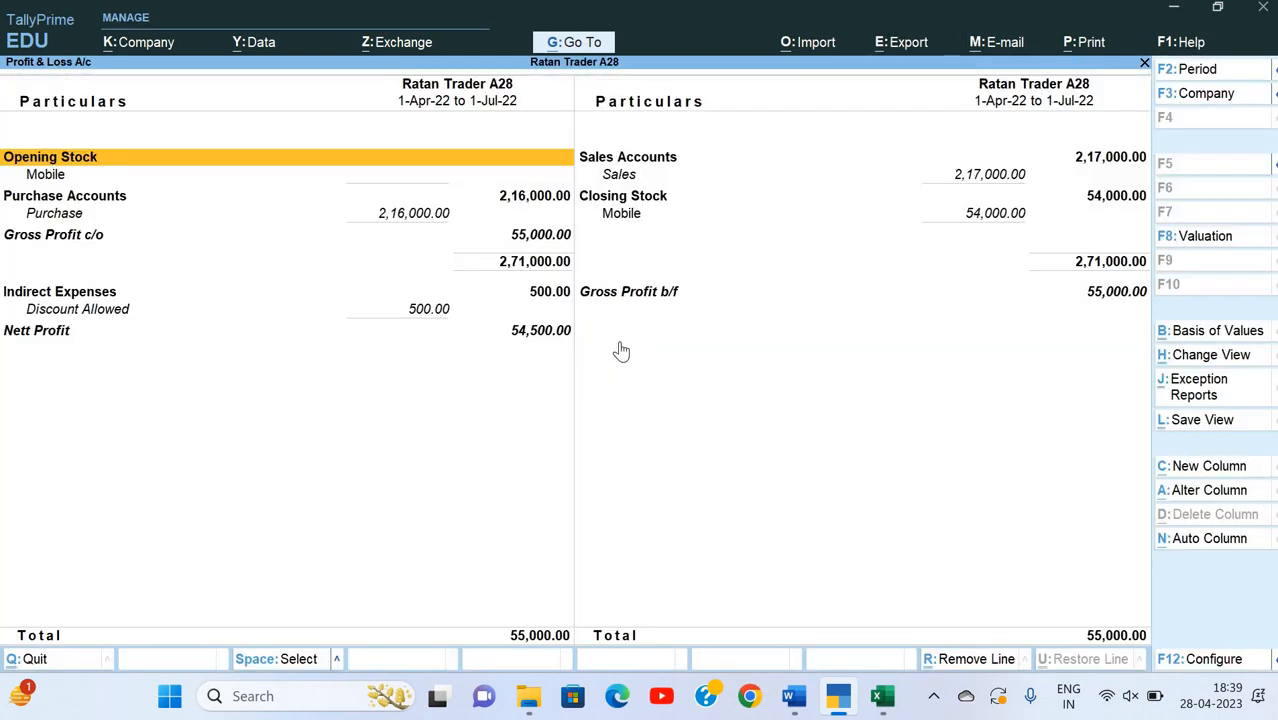
- Open the Profit & Loss A/c's export configuration and set Show Percentages to Yes
{"action": "key", "text": "ctrl+e"}
{"action": "key", "text": "c"}
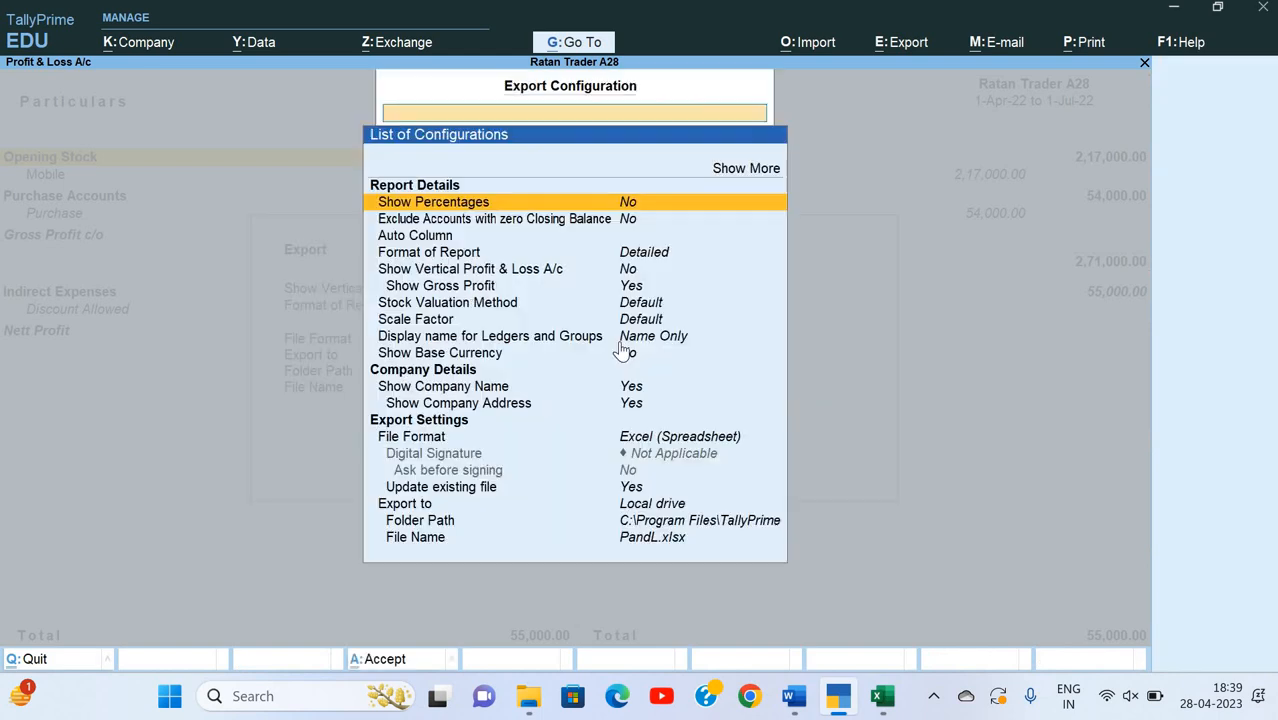
{"action": "key", "text": "Down"}
{"action": "key", "text": "Down"}
{"action": "key", "text": "Down"}
{"action": "key", "text": "Down"}
{"action": "key", "text": "Down"}
{"action": "key", "text": "Down"}
{"action": "key", "text": "Down"}
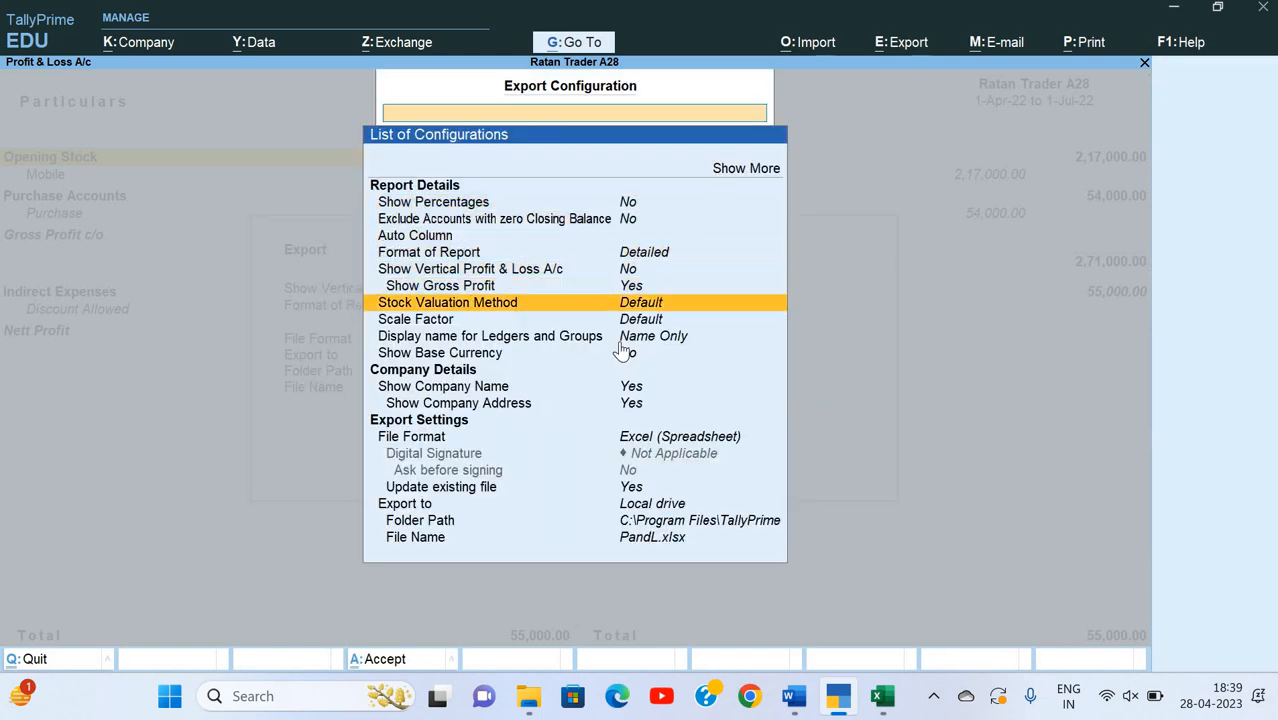
{"action": "key", "text": "Up"}
{"action": "key", "text": "Up"}
{"action": "key", "text": "Up"}
{"action": "key", "text": "Up"}
{"action": "key", "text": "Up"}
{"action": "key", "text": "Up"}
{"action": "key", "text": "Up"}
{"action": "key", "text": "Return"}
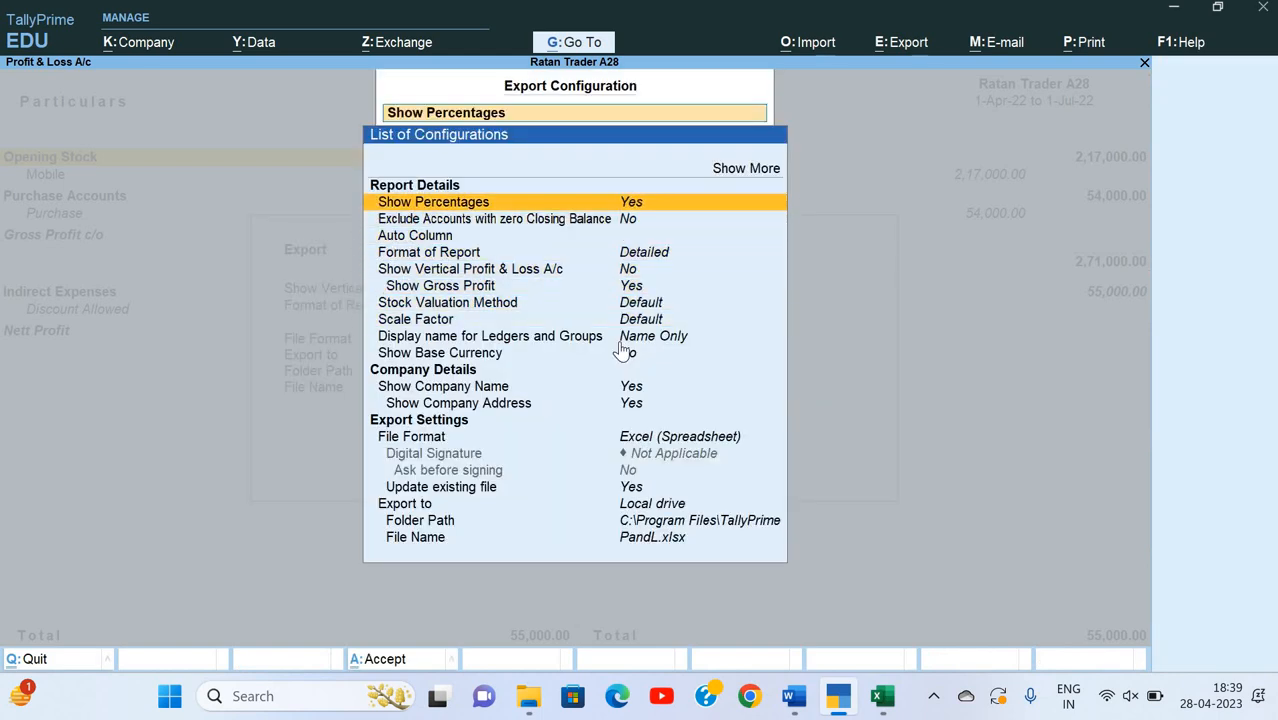
- Set the Profit & Loss A/c's export file format to JPEG (Image)
{"action": "key", "text": "Down"}
{"action": "key", "text": "Down"}
{"action": "key", "text": "Down"}
{"action": "key", "text": "Down"}
{"action": "key", "text": "Down"}
{"action": "key", "text": "Down"}
{"action": "key", "text": "Down"}
{"action": "key", "text": "Down"}
{"action": "key", "text": "Down"}
{"action": "key", "text": "Down"}
{"action": "key", "text": "Down"}
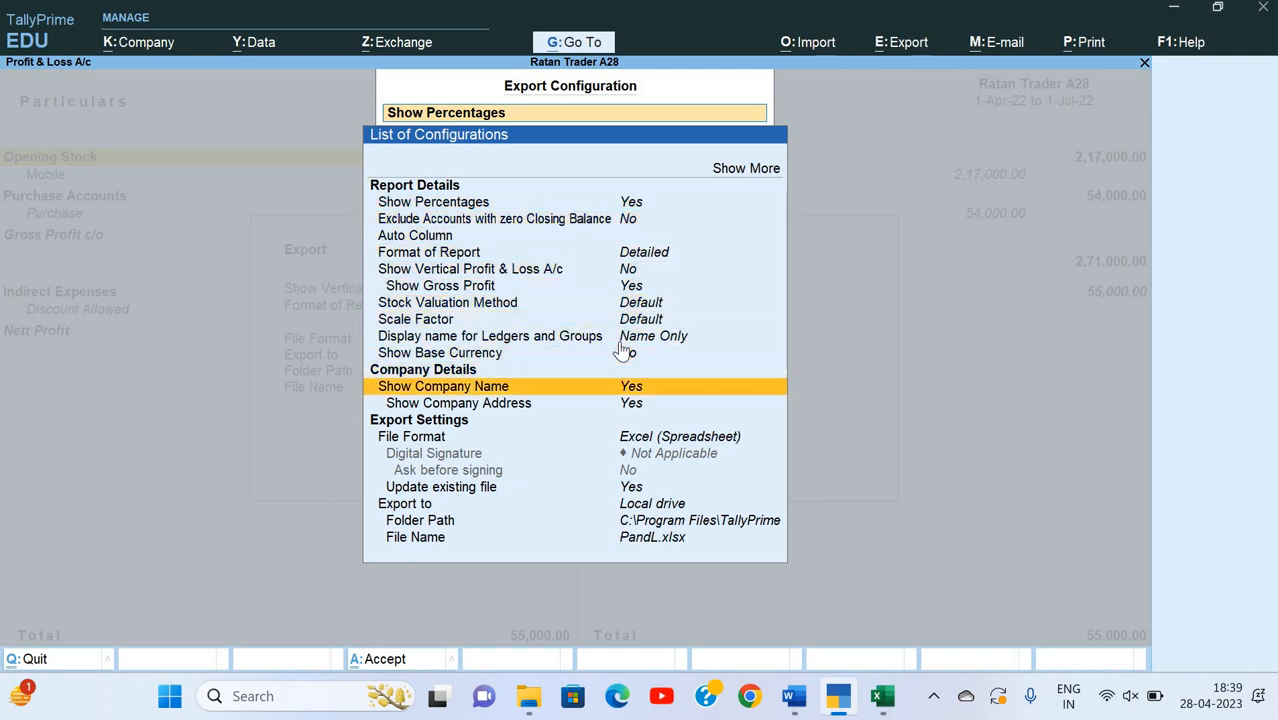
{"action": "key", "text": "Return"}
{"action": "key", "text": "Down"}
{"action": "key", "text": "Down"}
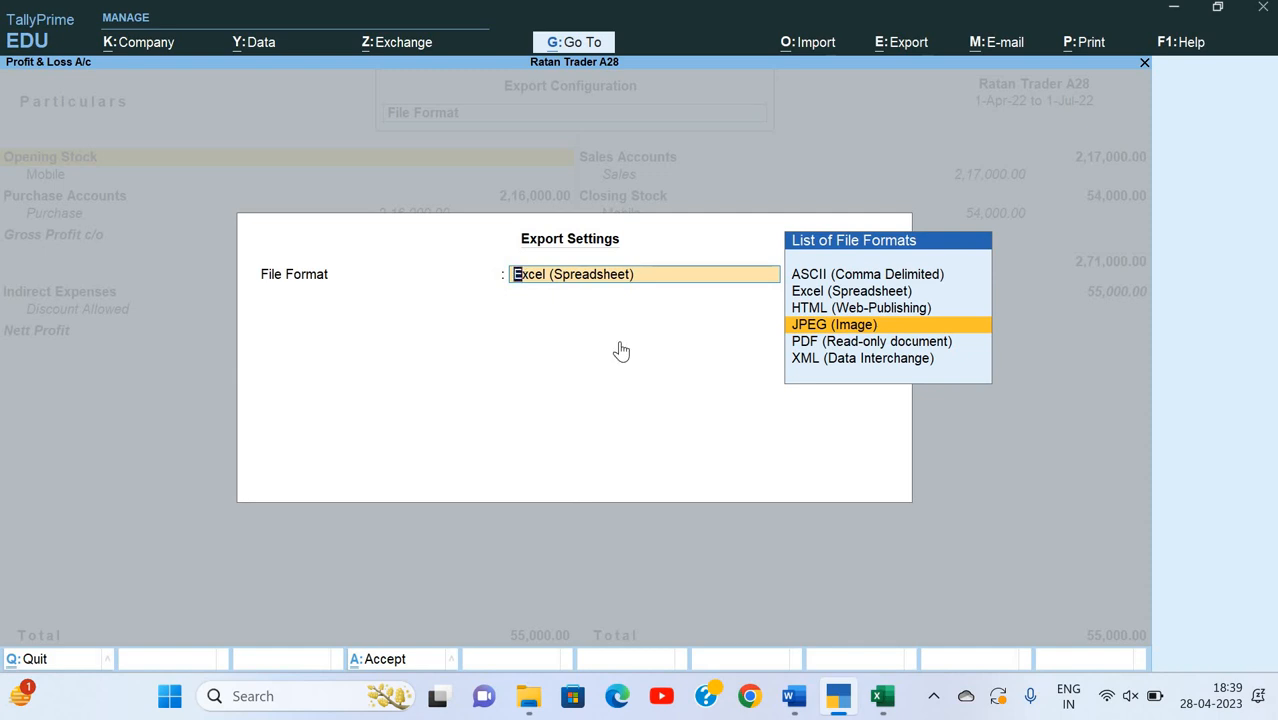
{"action": "key", "text": "Return"}
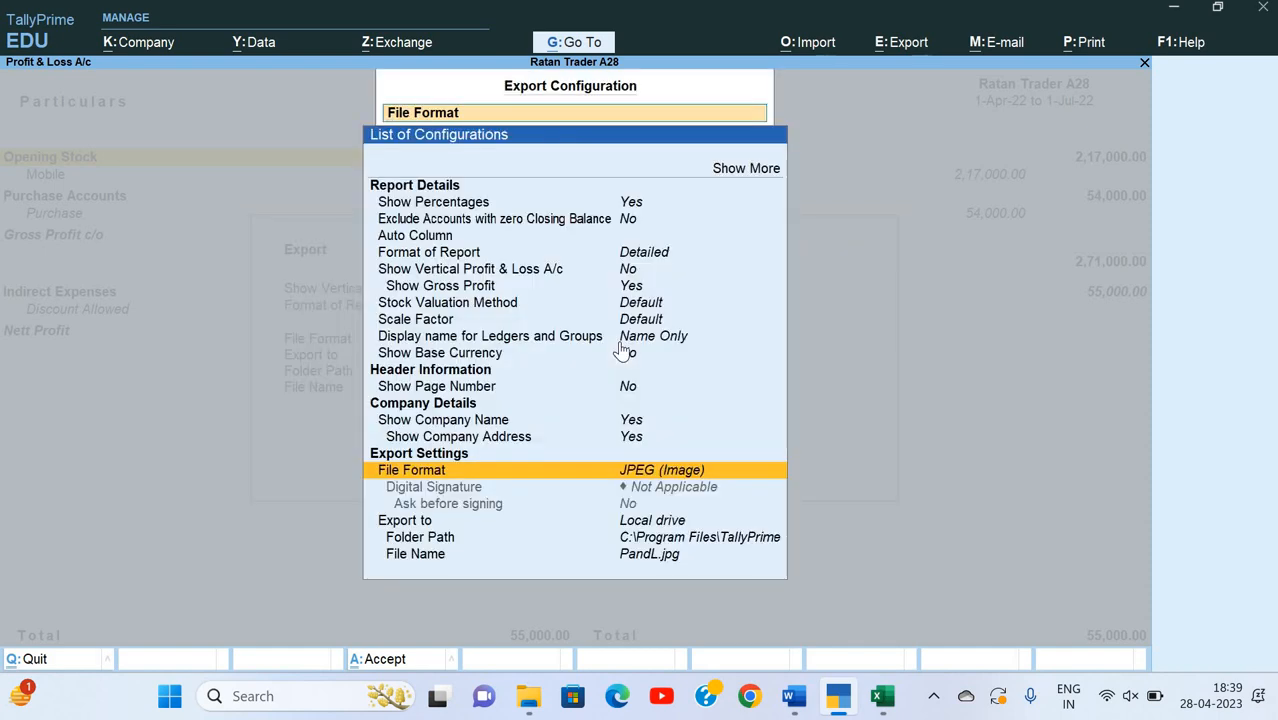
- Set the Profit & Loss A/c's export folder path to New folder on the Desktop
{"action": "key", "text": "Down"}
{"action": "key", "text": "Down"}
{"action": "key", "text": "Down"}
{"action": "key", "text": "Return"}
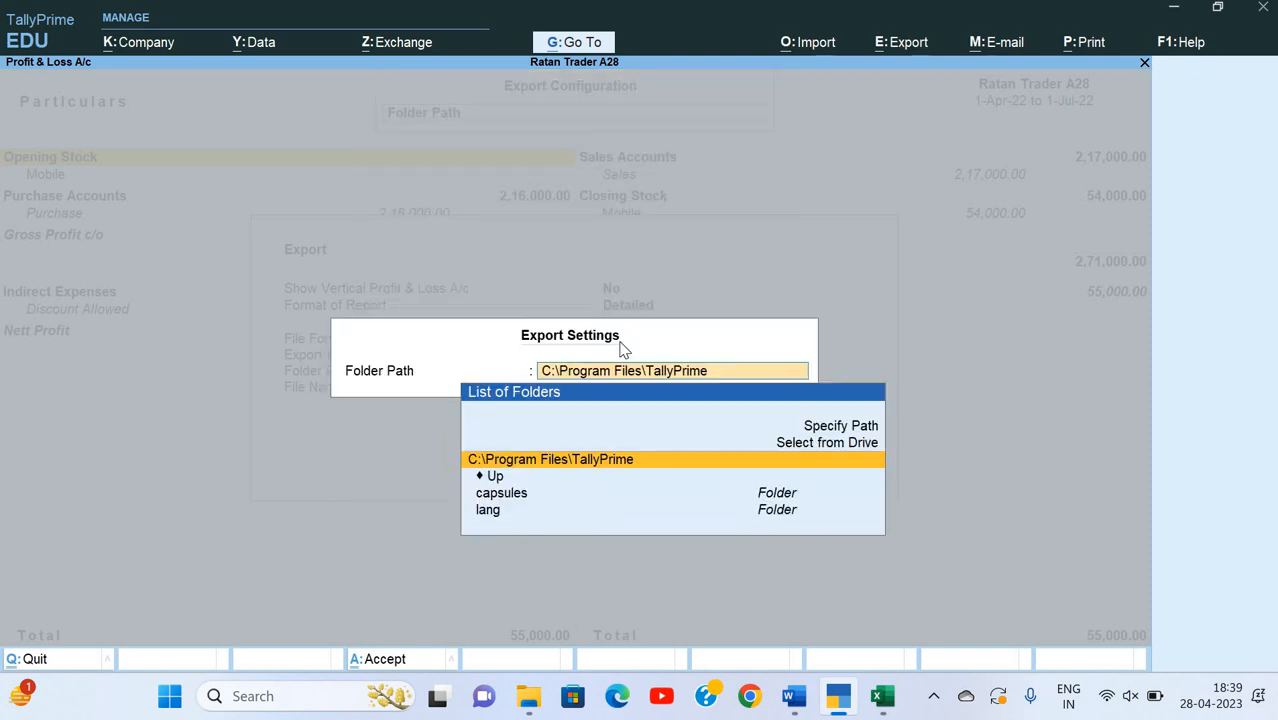
{"action": "key", "text": "Up"}
{"action": "key", "text": "Return"}
{"action": "key", "text": "Down"}
{"action": "key", "text": "Down"}
{"action": "key", "text": "Down"}
{"action": "key", "text": "Return"}
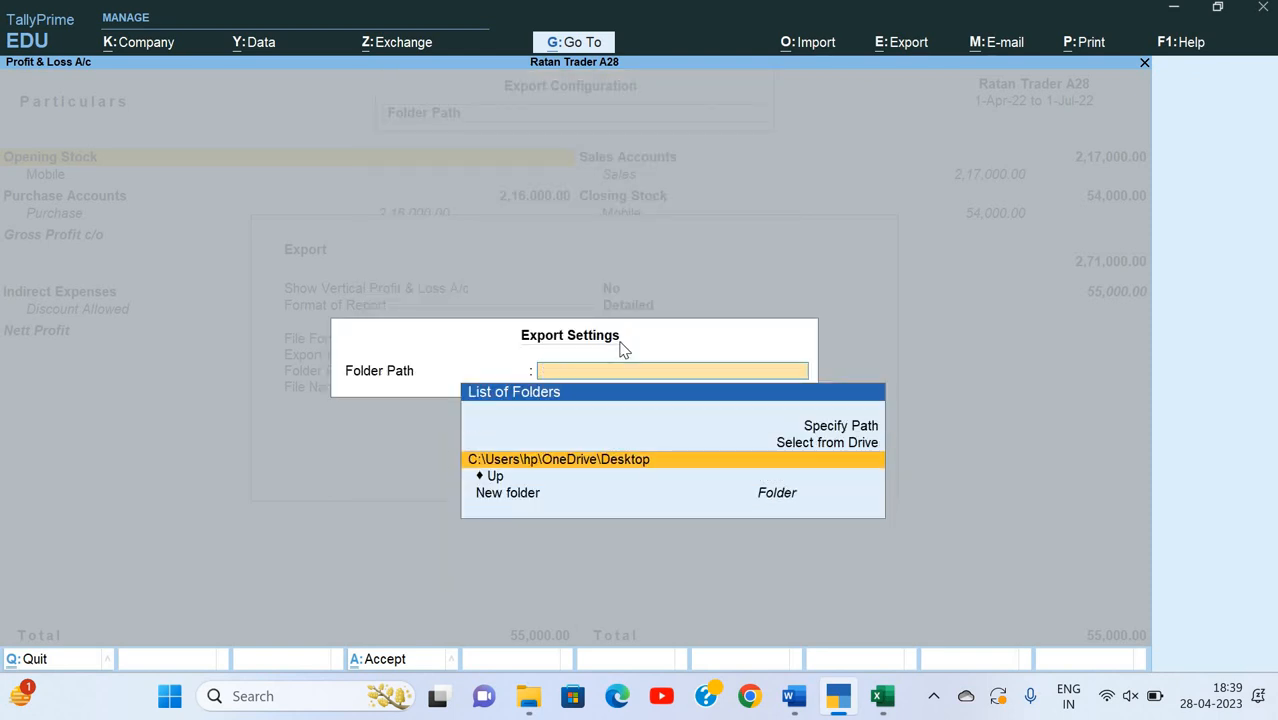
{"action": "key", "text": "Down"}
{"action": "key", "text": "Return"}
{"action": "key", "text": "Return"}
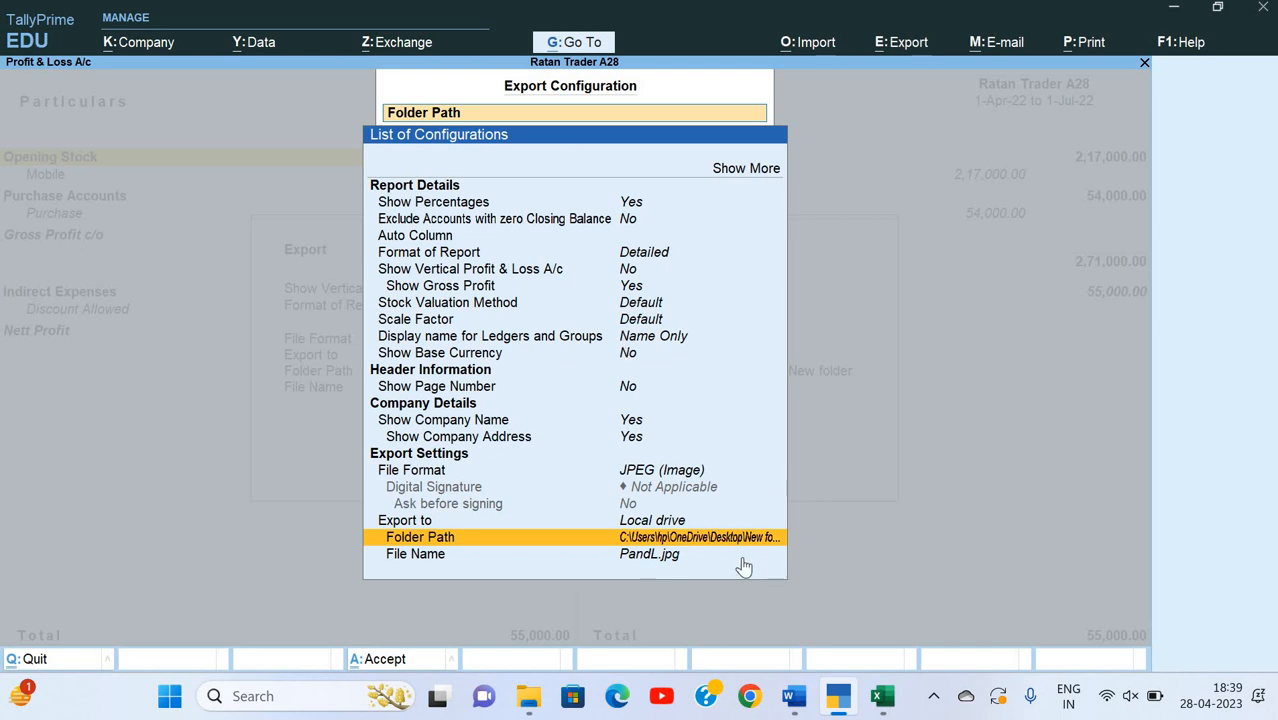
- Leave the export configuration and export the Profit & Loss A/c as PandL.jpg
{"action": "key", "text": "Escape"}
{"action": "key", "text": "Escape"}
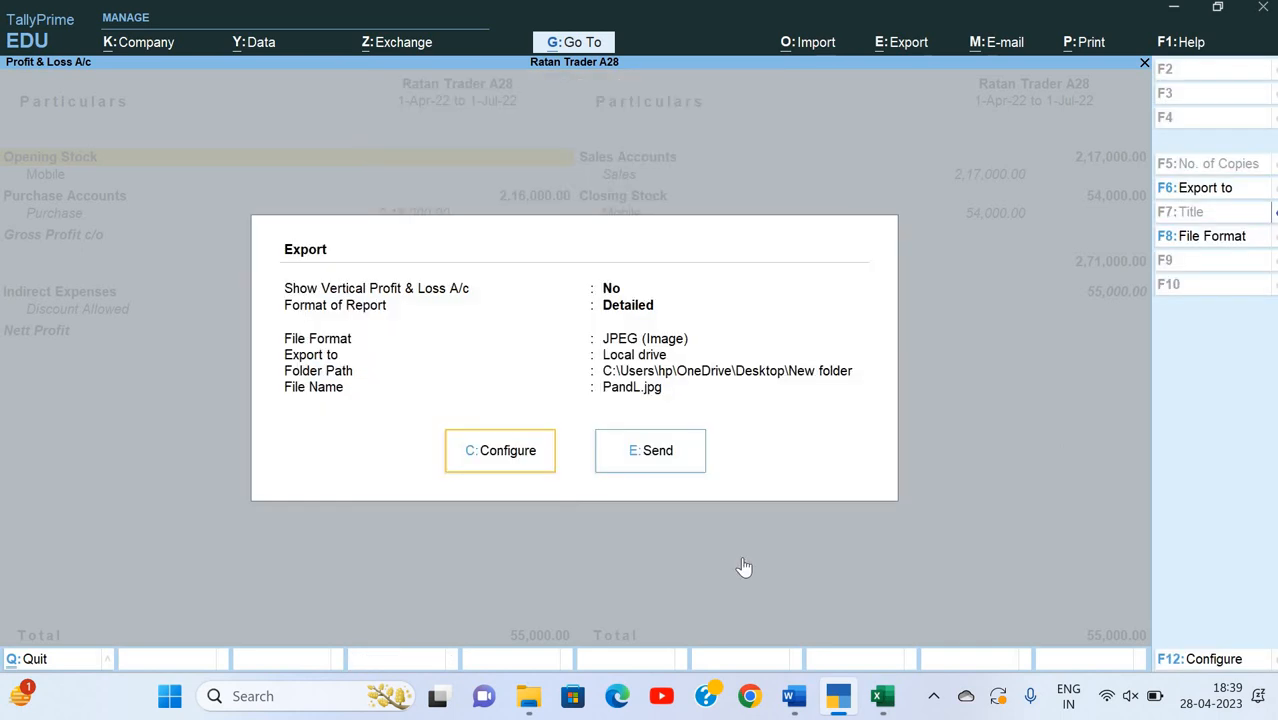
{"action": "key", "text": "e"}
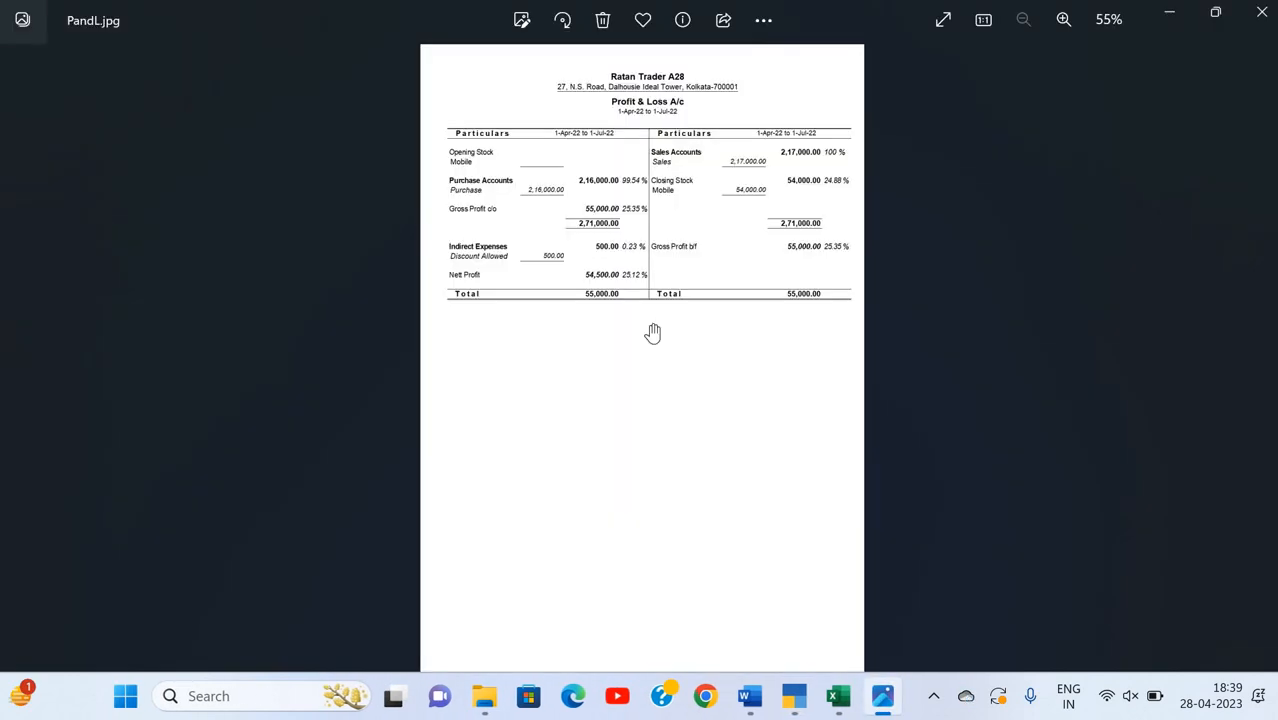
- Examine the figures and percentages in the exported PandL.jpg image and close the image viewer
{"action": "scroll", "coordinate": [652, 333], "scroll_direction": "up", "scroll_amount": 8}
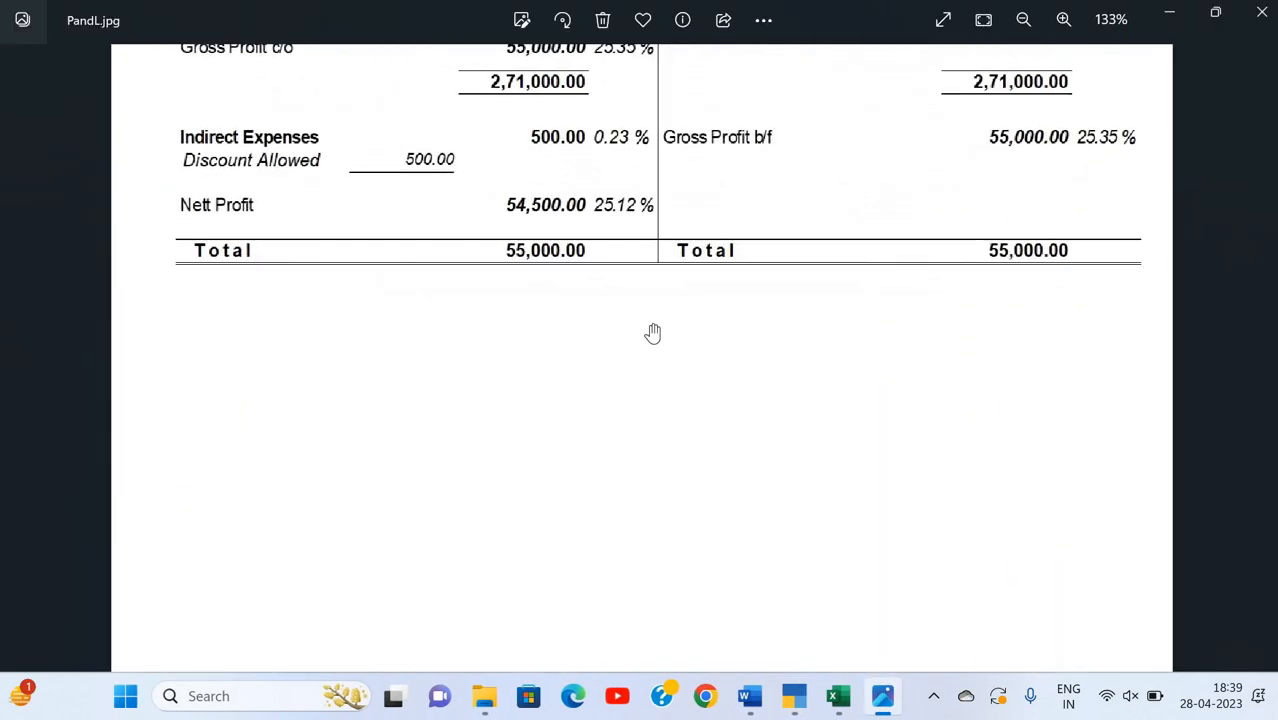
{"action": "scroll", "coordinate": [652, 333], "scroll_direction": "down", "scroll_amount": 6}
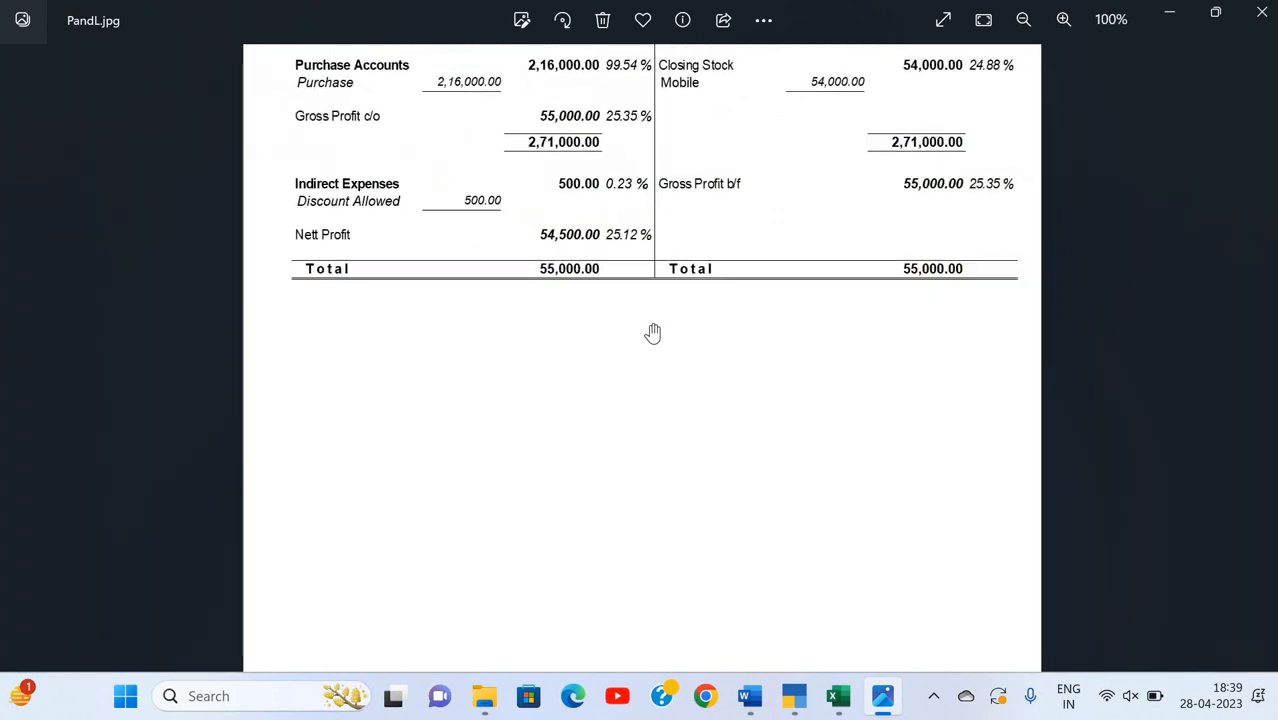
{"action": "scroll", "coordinate": [668, 265], "scroll_direction": "down", "scroll_amount": 1}
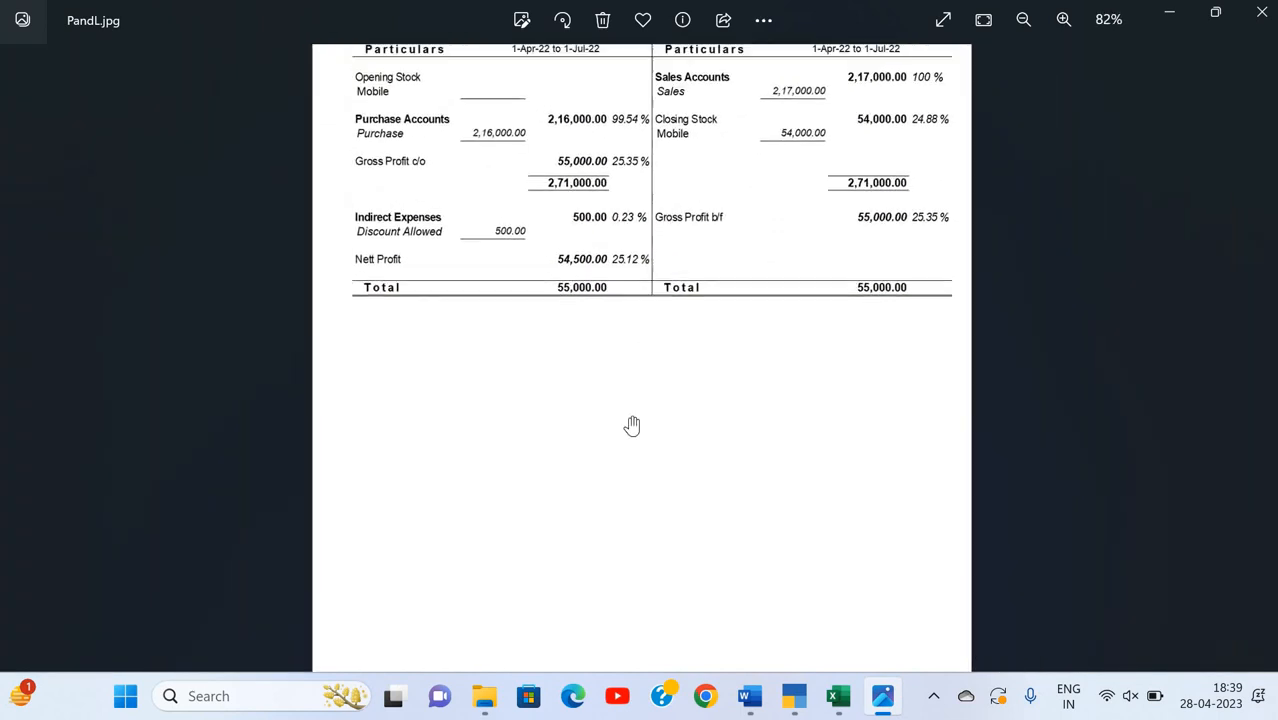
{"action": "left_click", "coordinate": [1262, 14]}
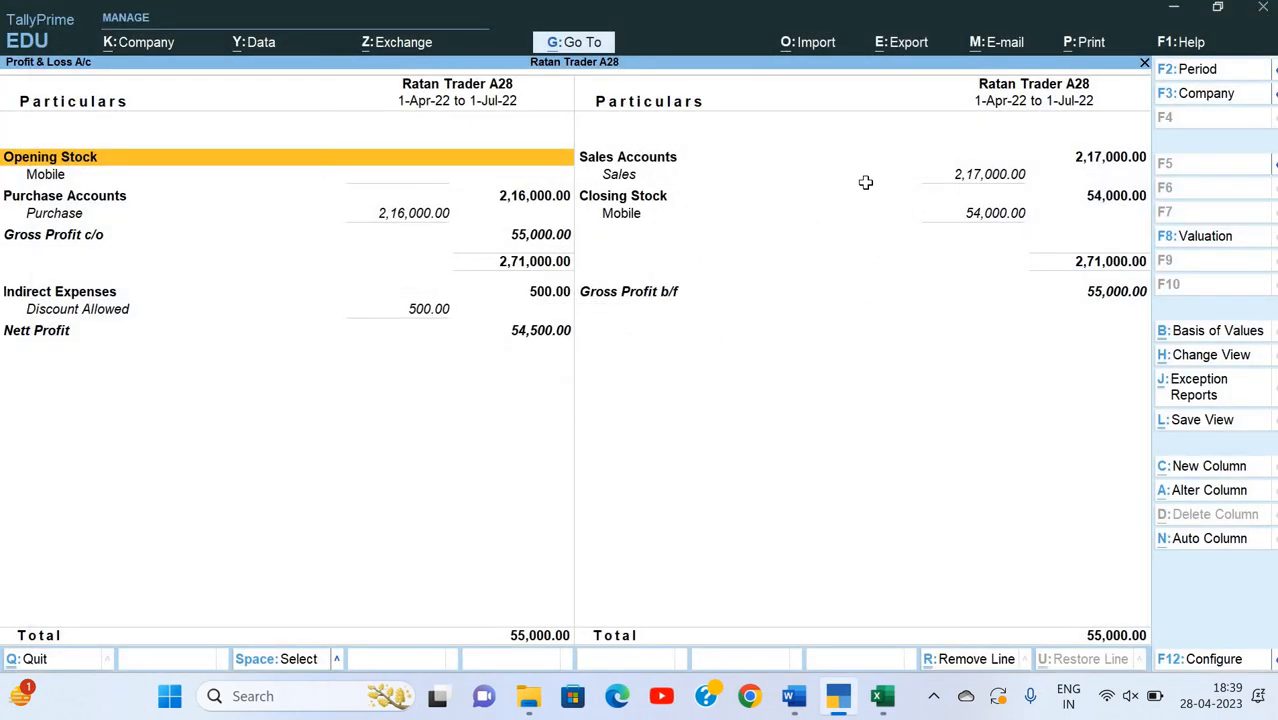
- Check the export task in the Word assignment document and close the BSheet workbook in Excel
{"action": "key", "text": "alt+Tab"}
{"action": "key", "text": "alt+Tab"}
{"action": "key", "text": "alt+Tab"}
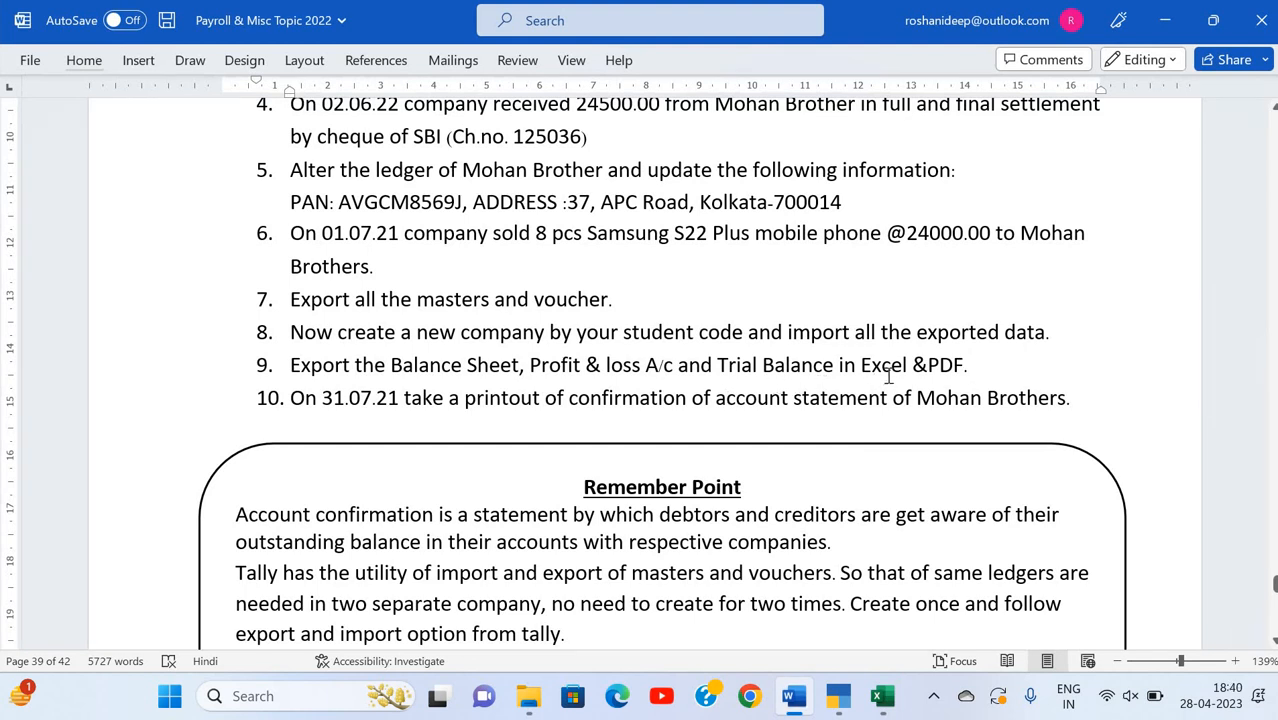
{"action": "key", "text": "alt+Tab"}
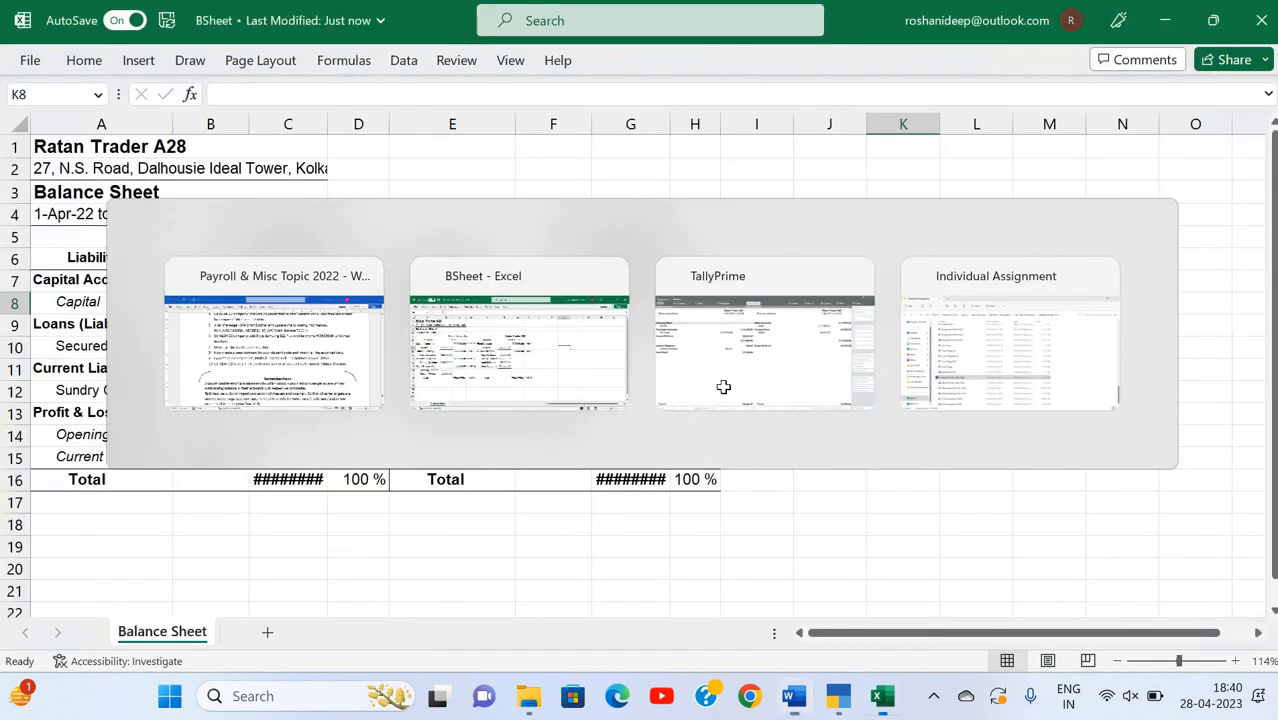
{"action": "key", "text": "alt+Tab"}
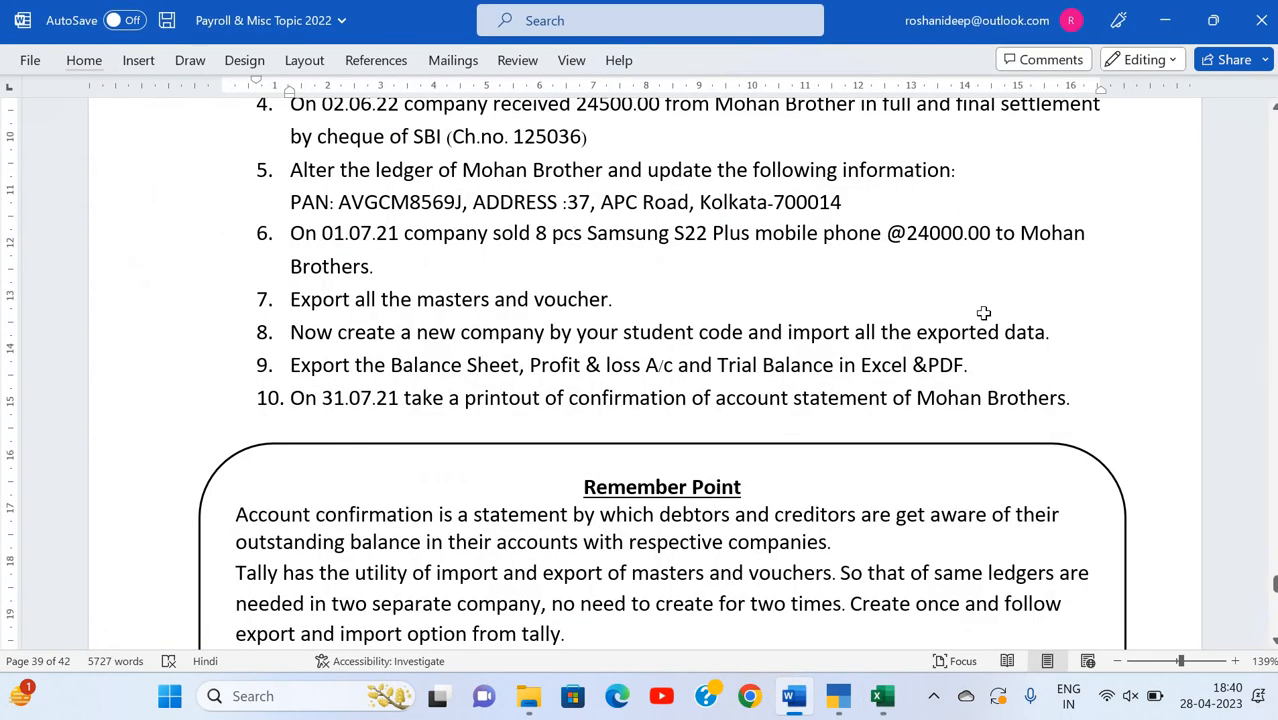
{"action": "left_click", "coordinate": [1262, 20]}
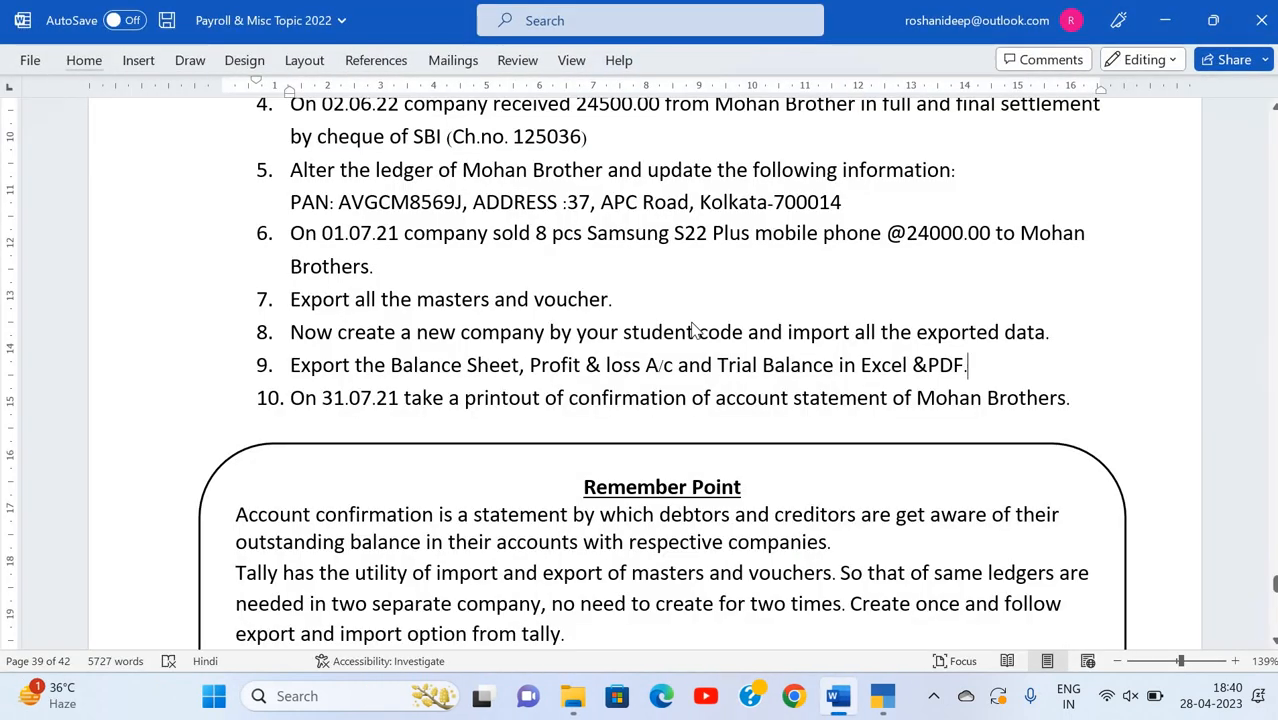
- Return to TallyPrime, leave the Profit & Loss A/c and open the Day Book of Ratan Trader A28
{"action": "key", "text": "alt+Tab"}
{"action": "key", "text": "alt+Tab"}
{"action": "key", "text": "alt+Tab"}
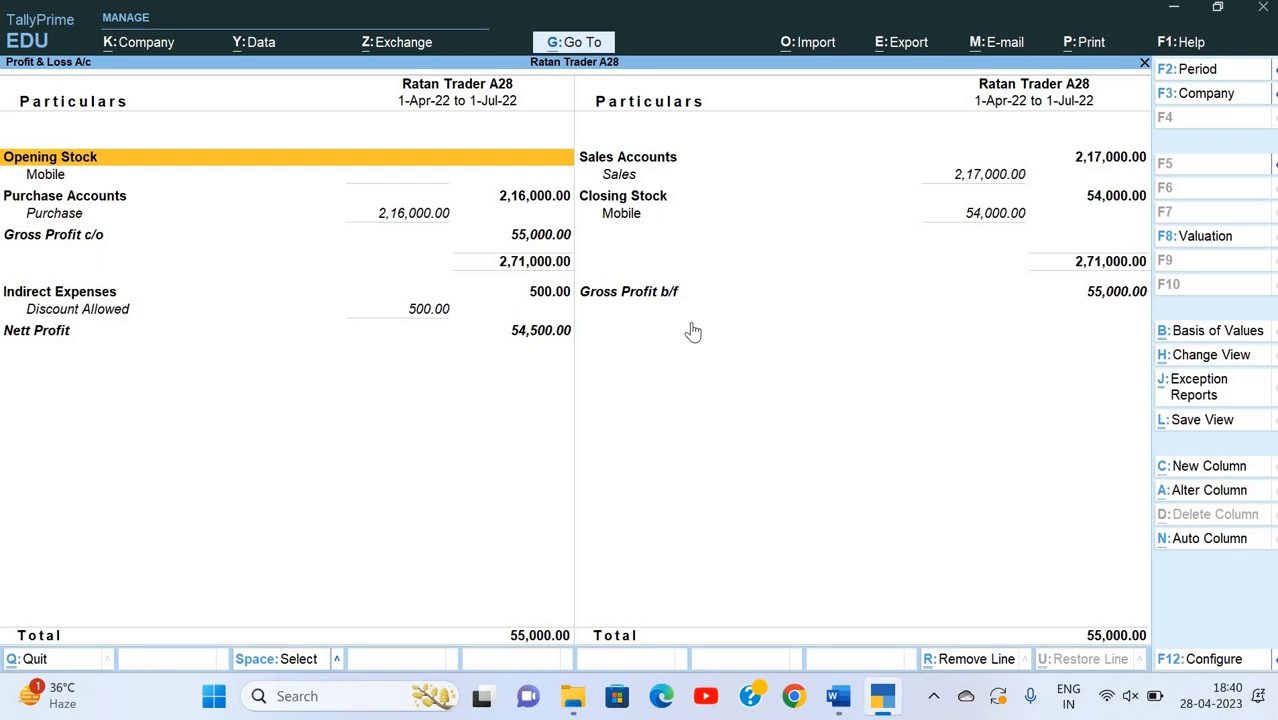
{"action": "key", "text": "Escape"}
{"action": "key", "text": "Escape"}
{"action": "key", "text": "Escape"}
{"action": "key", "text": "Down"}
{"action": "key", "text": "Down"}
{"action": "key", "text": "Down"}
{"action": "key", "text": "Down"}
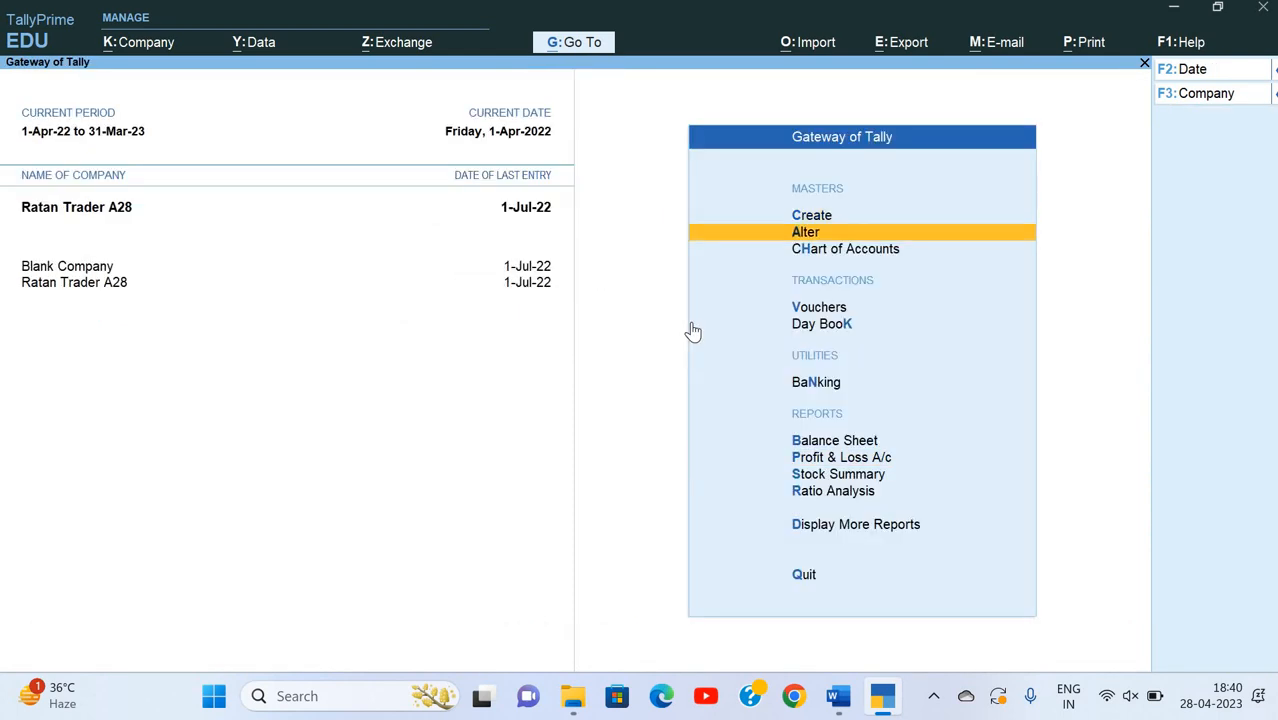
{"action": "key", "text": "Return"}
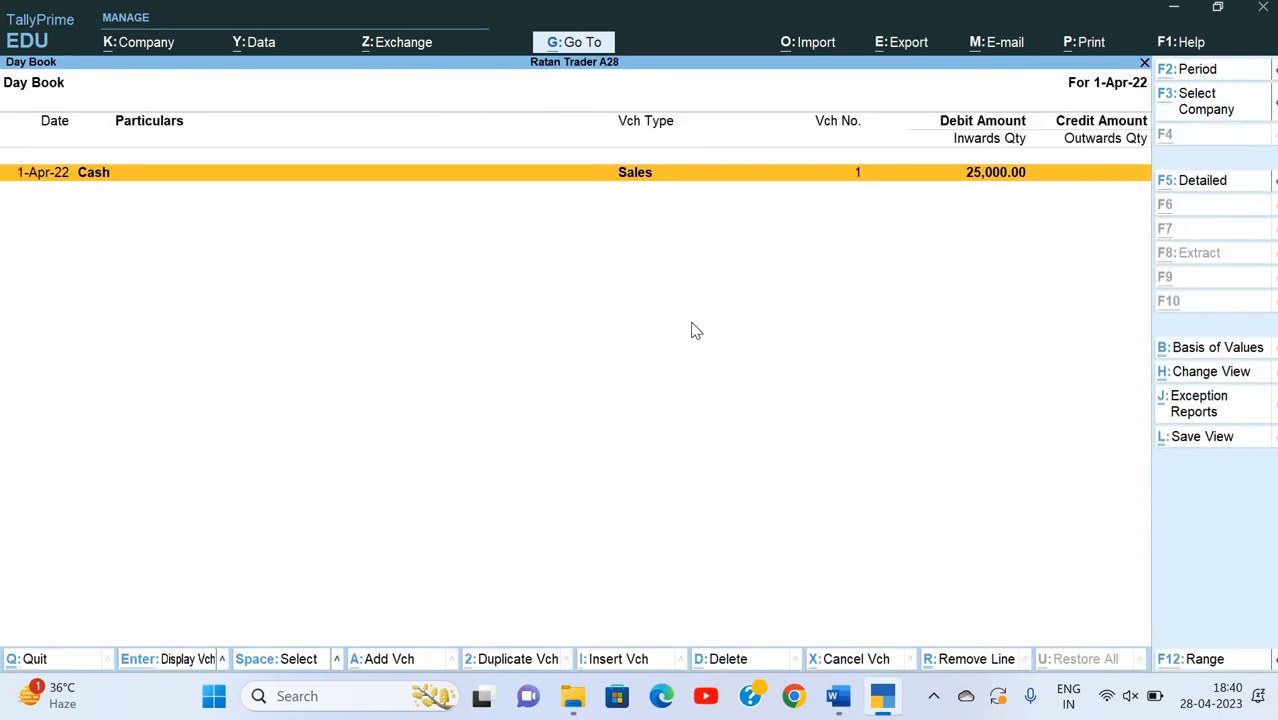
- Set the Day Book period from 1-Apr-22 to 1-Jul-22
{"action": "key", "text": "alt+F2"}
{"action": "key", "text": "Return"}
{"action": "key", "text": "Return"}
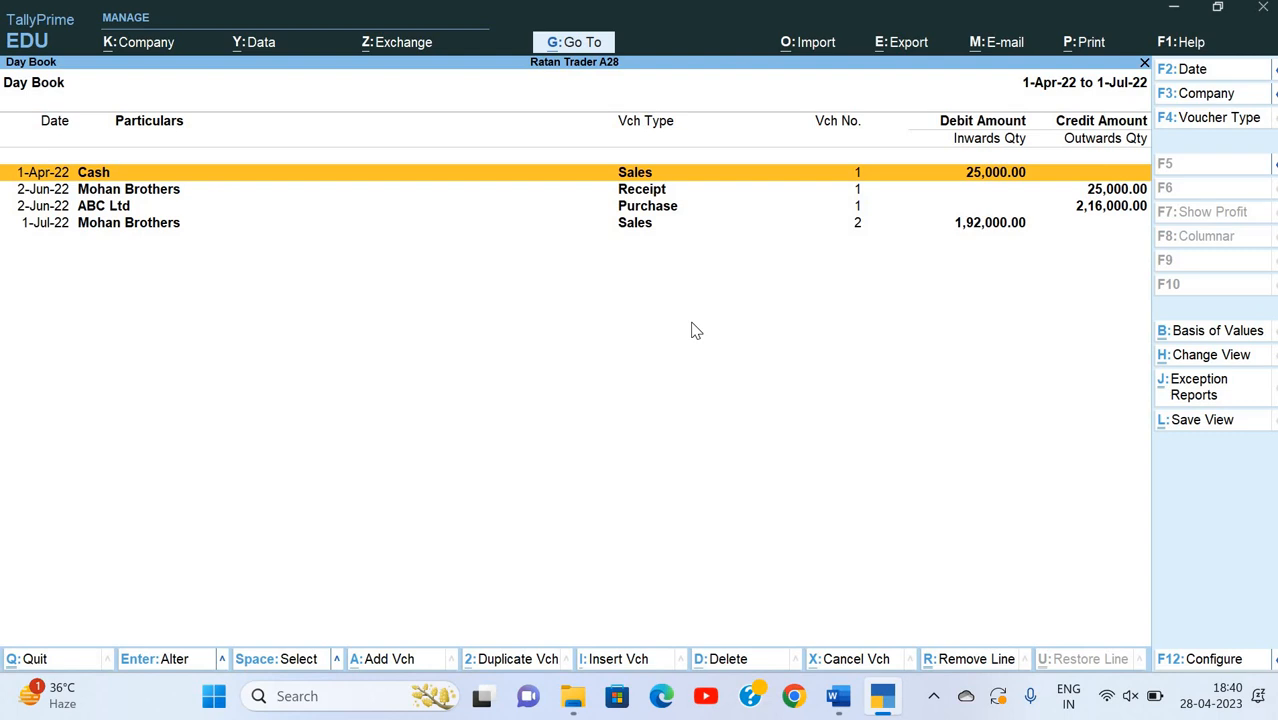
- Display the Day Book in detailed format and configure it to show narrations and the mode of payment
{"action": "key", "text": "alt+F5"}
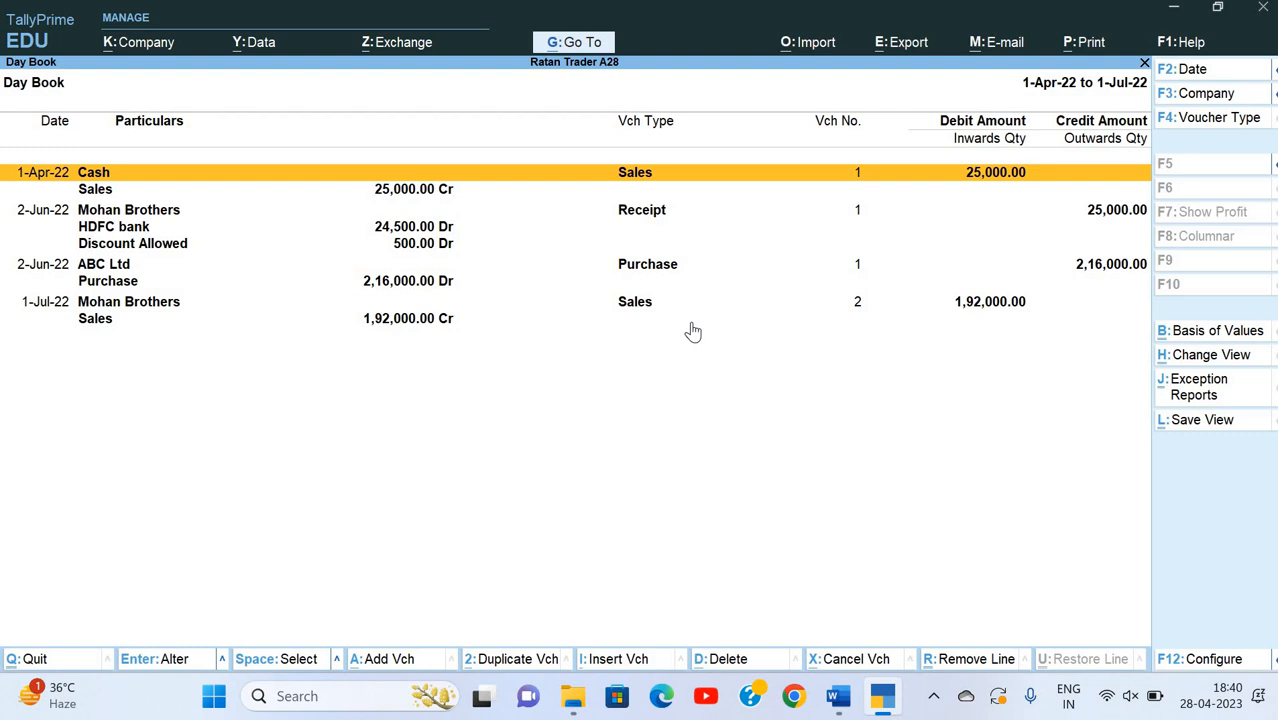
{"action": "key", "text": "F12"}
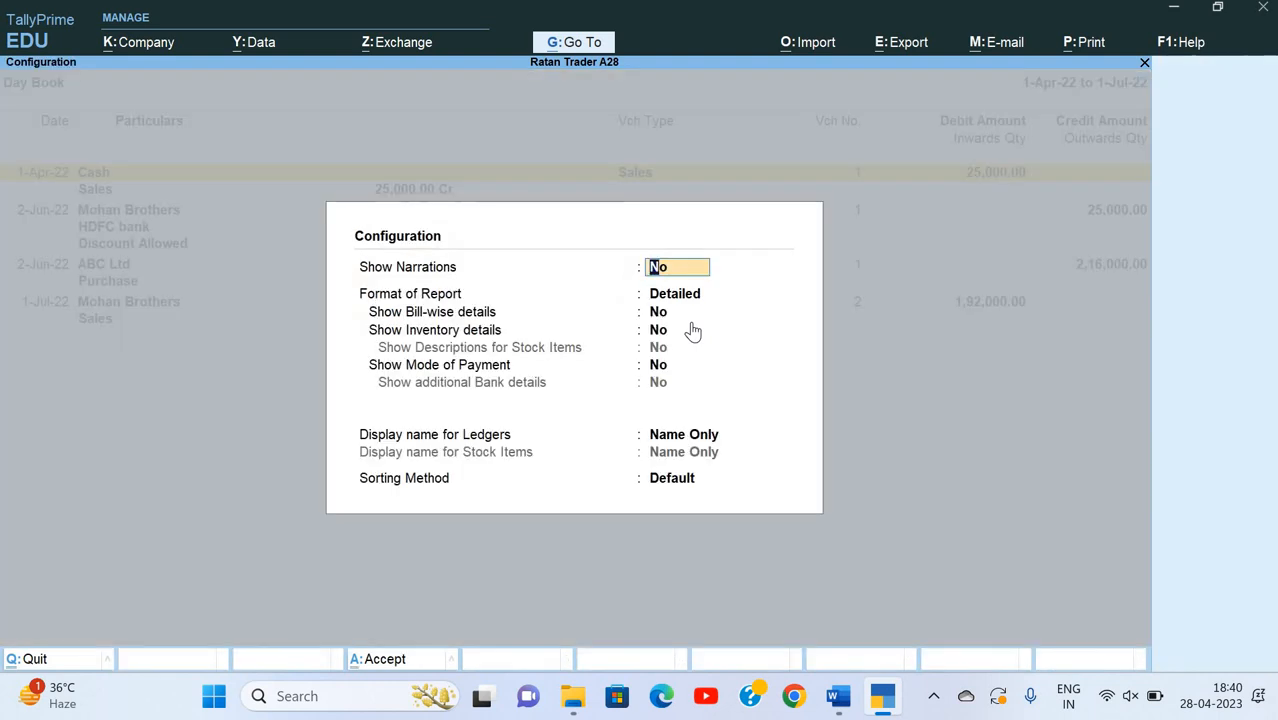
{"action": "type", "text": "y"}
{"action": "key", "text": "Return"}
{"action": "key", "text": "Return"}
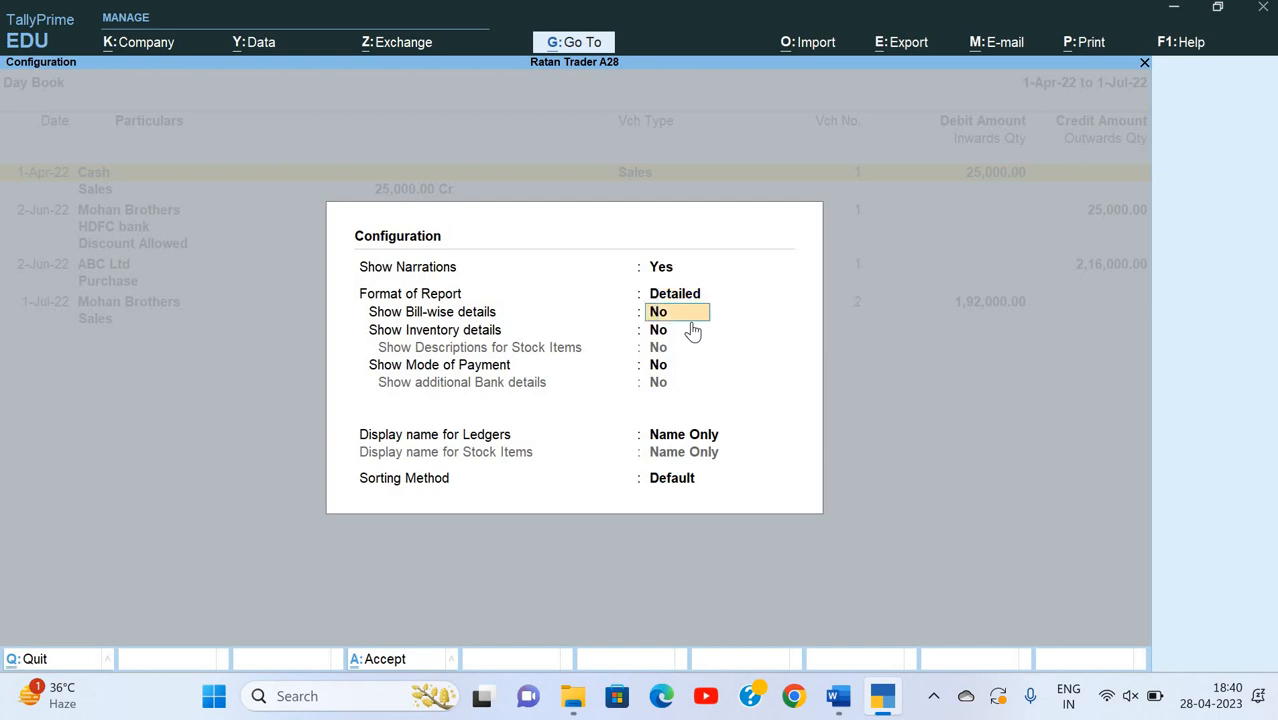
{"action": "key", "text": "Return"}
{"action": "key", "text": "Return"}
{"action": "type", "text": "y"}
{"action": "key", "text": "Return"}
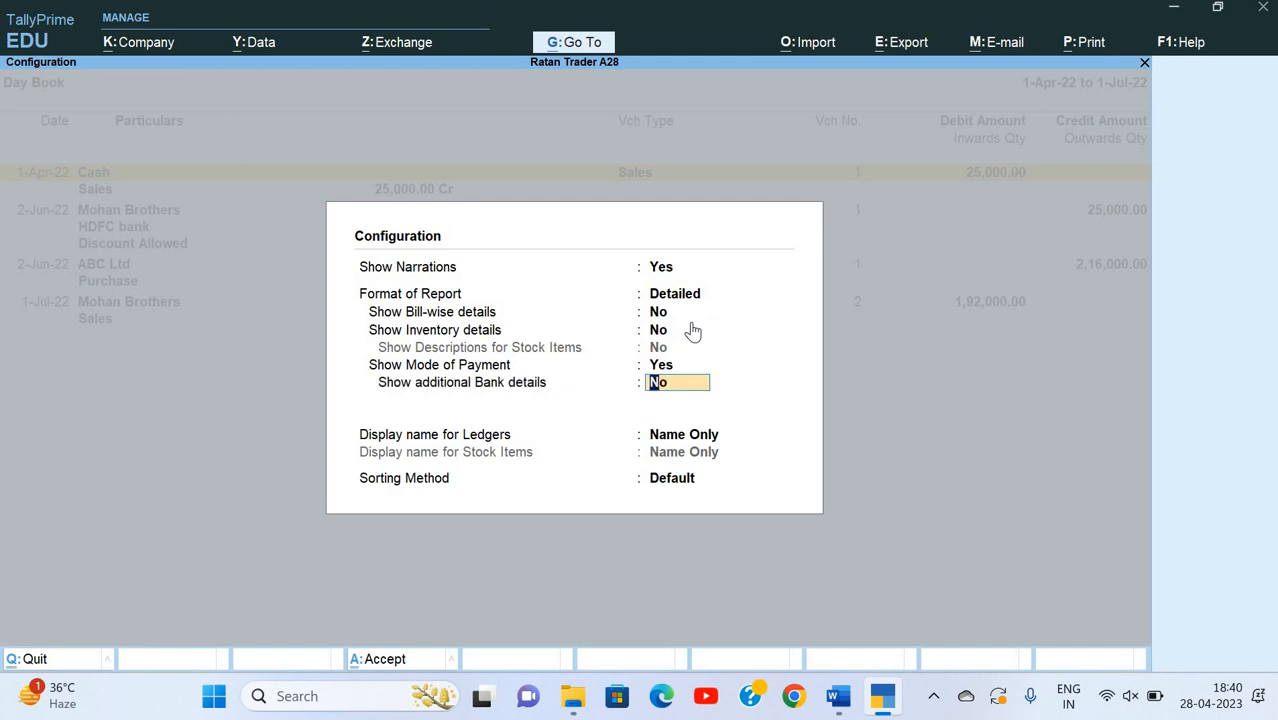
{"action": "key", "text": "Return"}
{"action": "key", "text": "Return"}
{"action": "key", "text": "Return"}
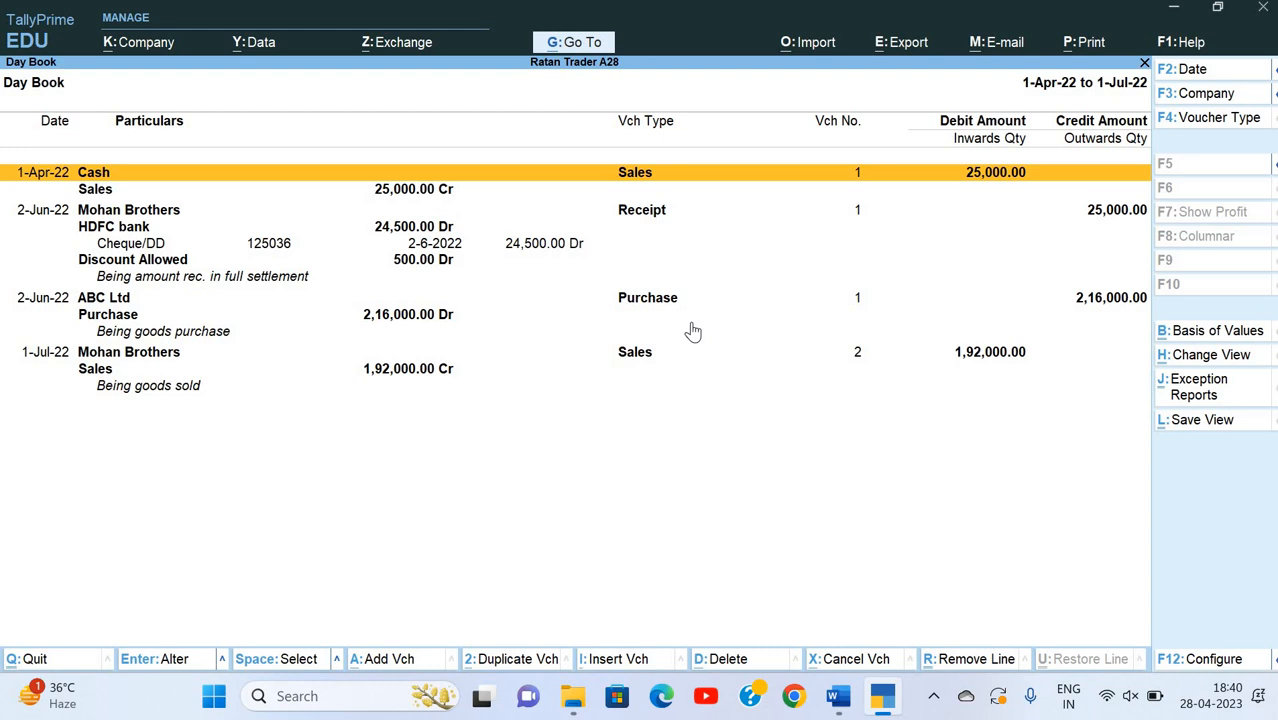
- Configure the Day Book export with the file format PDF (Read-only document) and the digital signature as Not Applicable
{"action": "key", "text": "ctrl+e"}
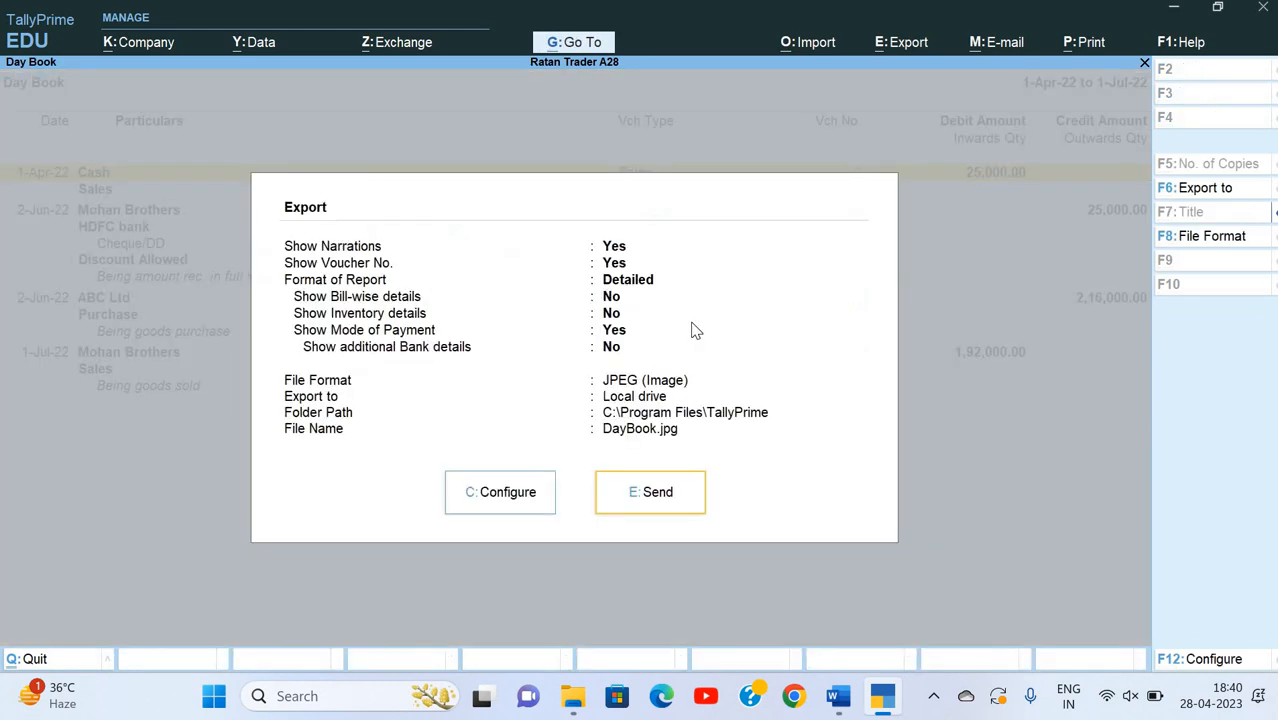
{"action": "key", "text": "Right"}
{"action": "key", "text": "Left"}
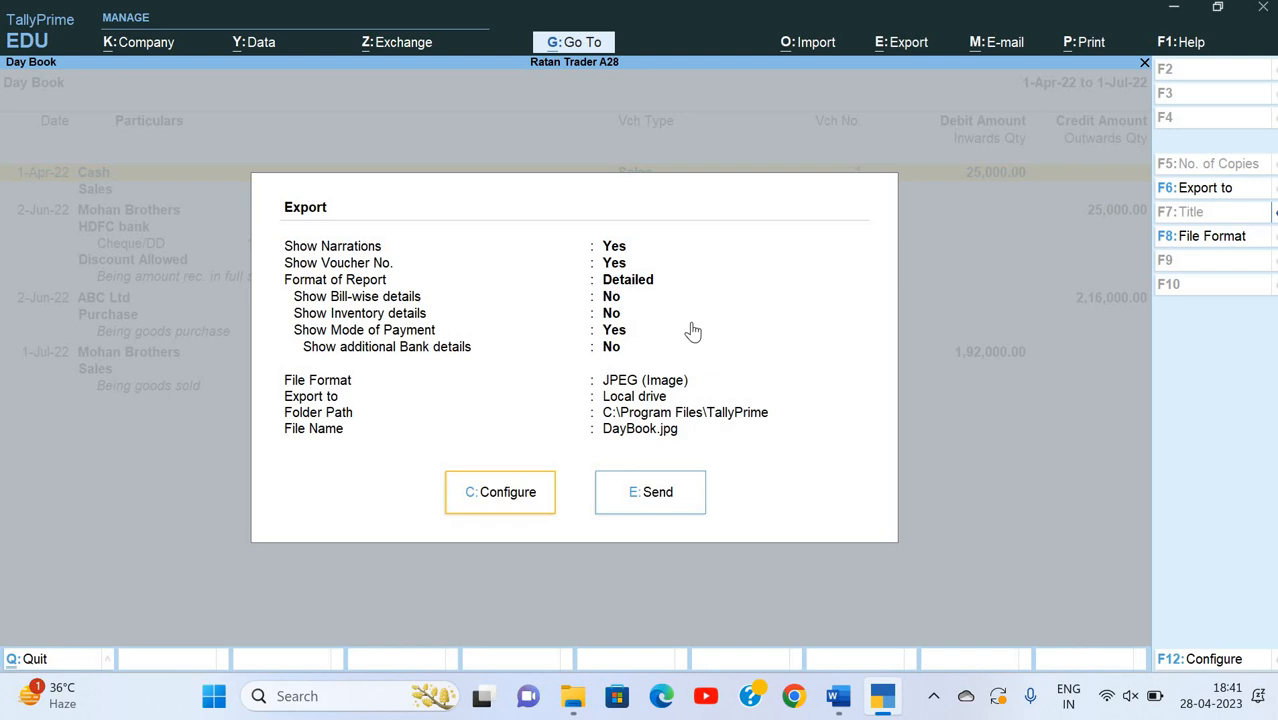
{"action": "key", "text": "c"}
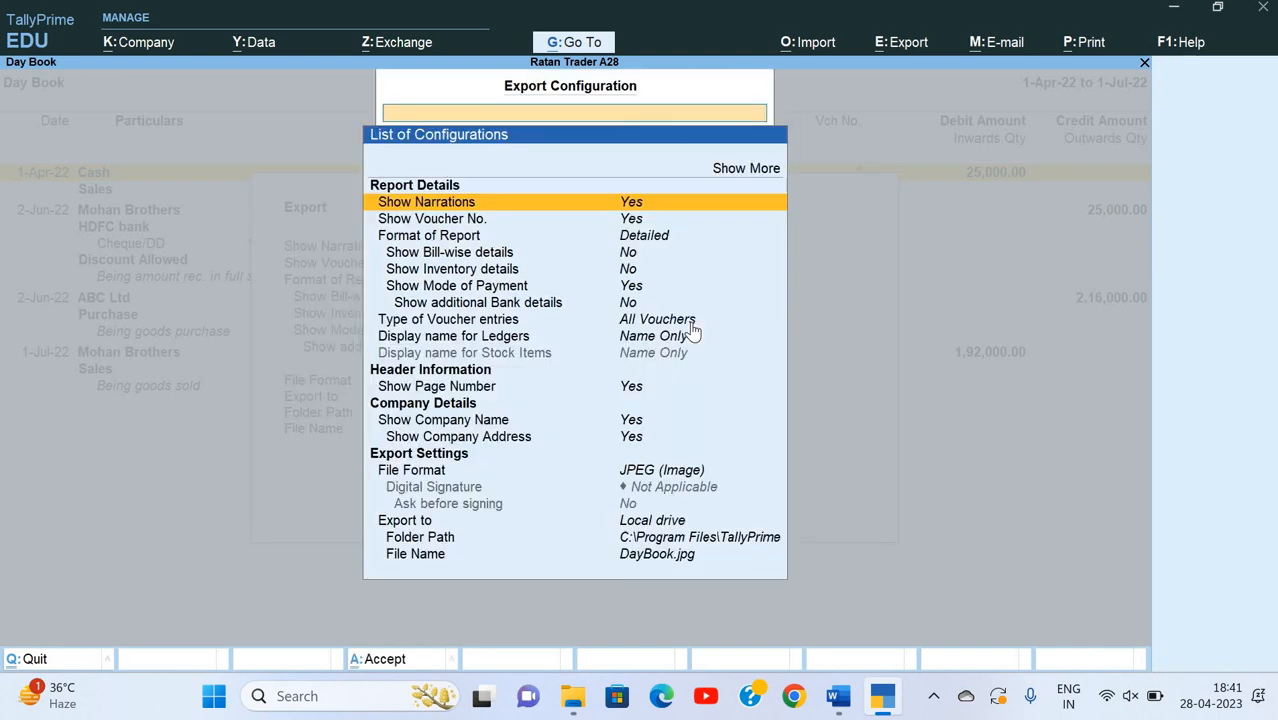
{"action": "key", "text": "Down"}
{"action": "key", "text": "Down"}
{"action": "key", "text": "Down"}
{"action": "key", "text": "Down"}
{"action": "key", "text": "Down"}
{"action": "key", "text": "Down"}
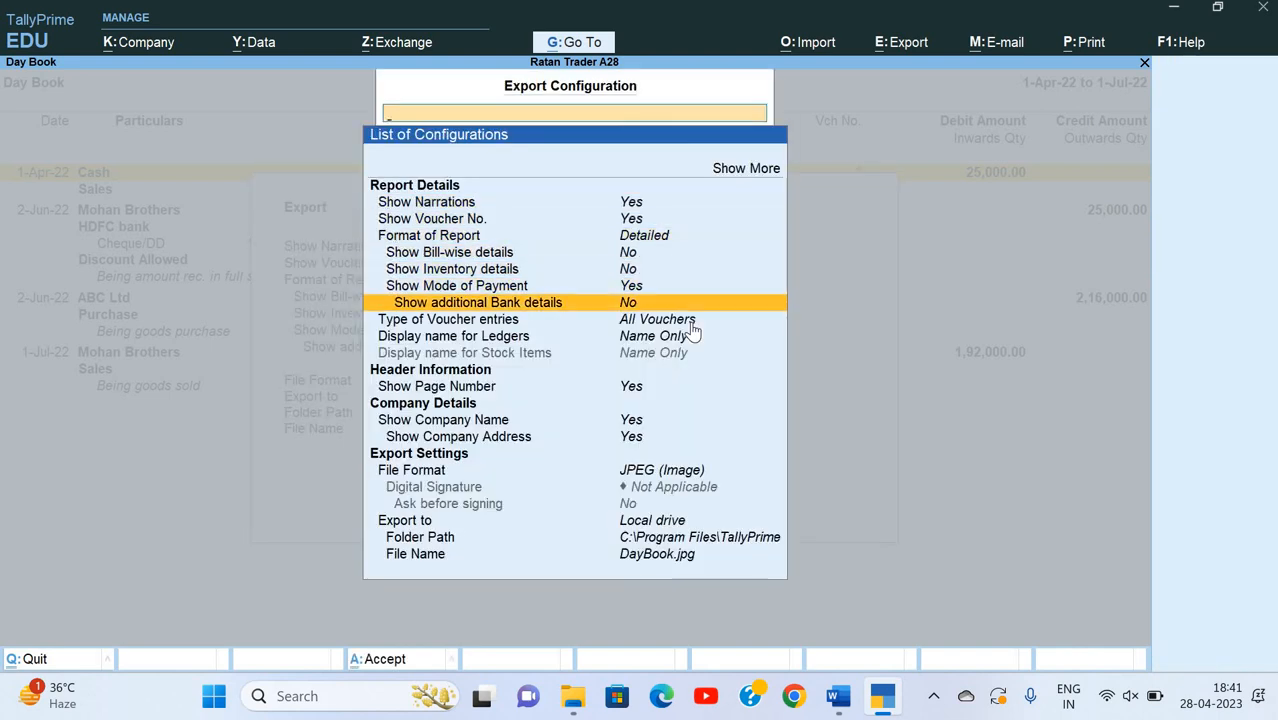
{"action": "key", "text": "Up"}
{"action": "key", "text": "Up"}
{"action": "key", "text": "Up"}
{"action": "key", "text": "Down"}
{"action": "key", "text": "Down"}
{"action": "key", "text": "Down"}
{"action": "key", "text": "Down"}
{"action": "key", "text": "Down"}
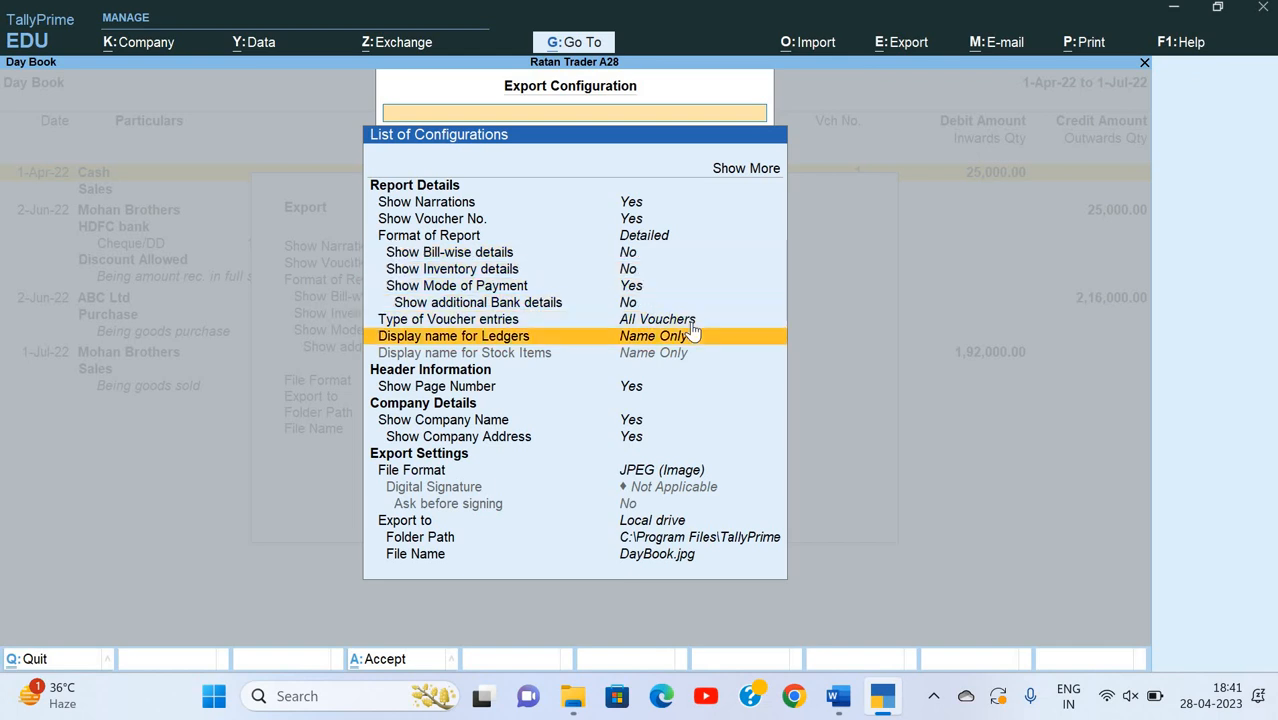
{"action": "key", "text": "Down"}
{"action": "key", "text": "Down"}
{"action": "key", "text": "Down"}
{"action": "key", "text": "Down"}
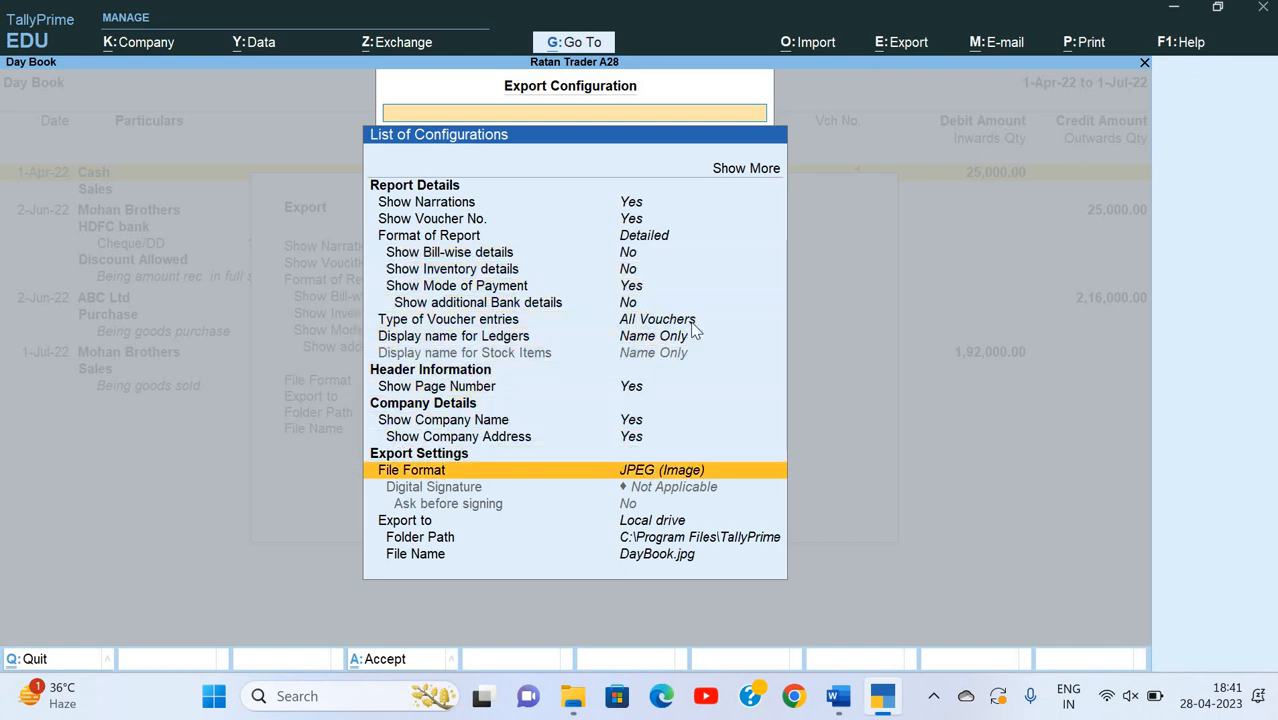
{"action": "key", "text": "Return"}
{"action": "key", "text": "Down"}
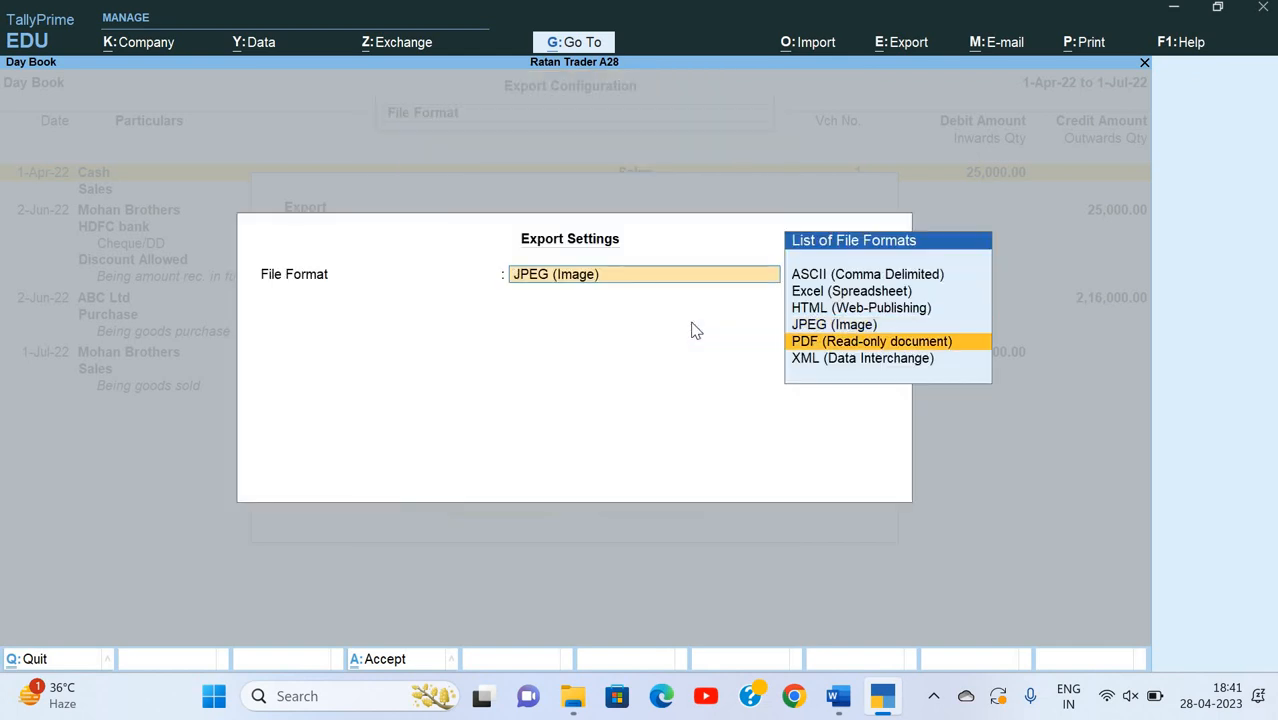
{"action": "key", "text": "Return"}
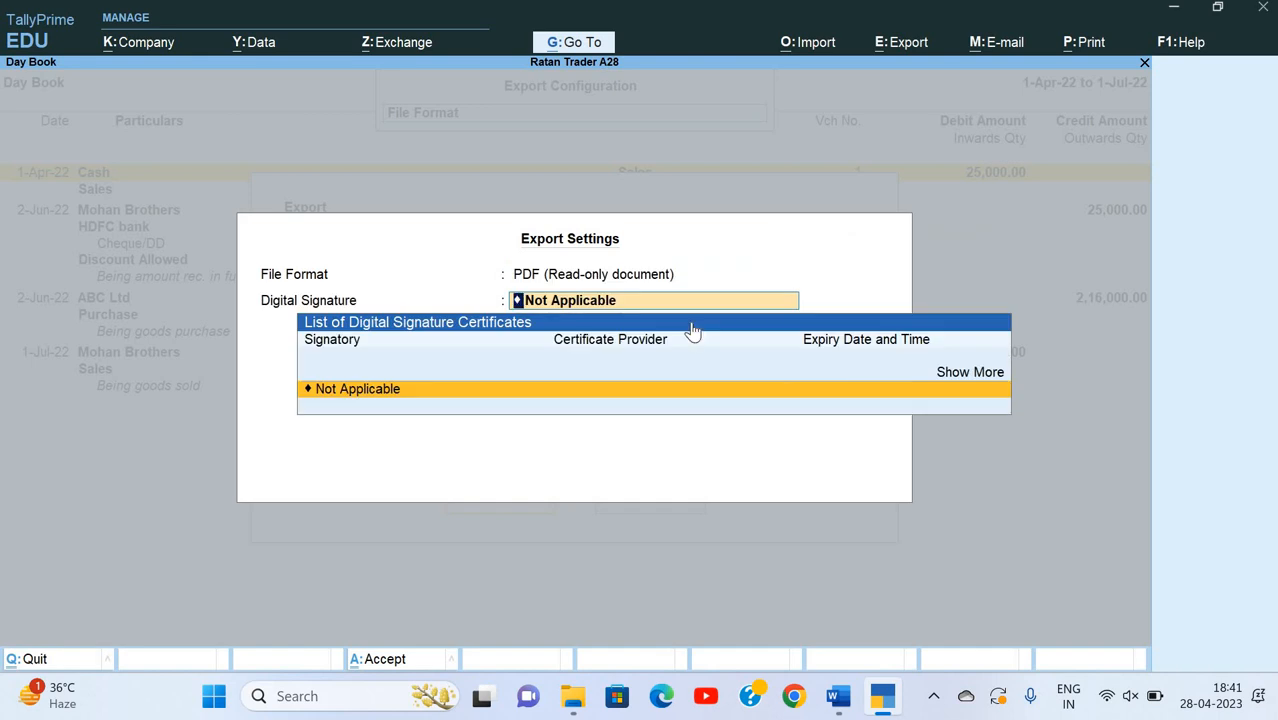
{"action": "key", "text": "Return"}
- Set the export folder path to New folder on the Desktop and export the Day Book as DayBook.pdf
{"action": "key", "text": "Down"}
{"action": "key", "text": "Down"}
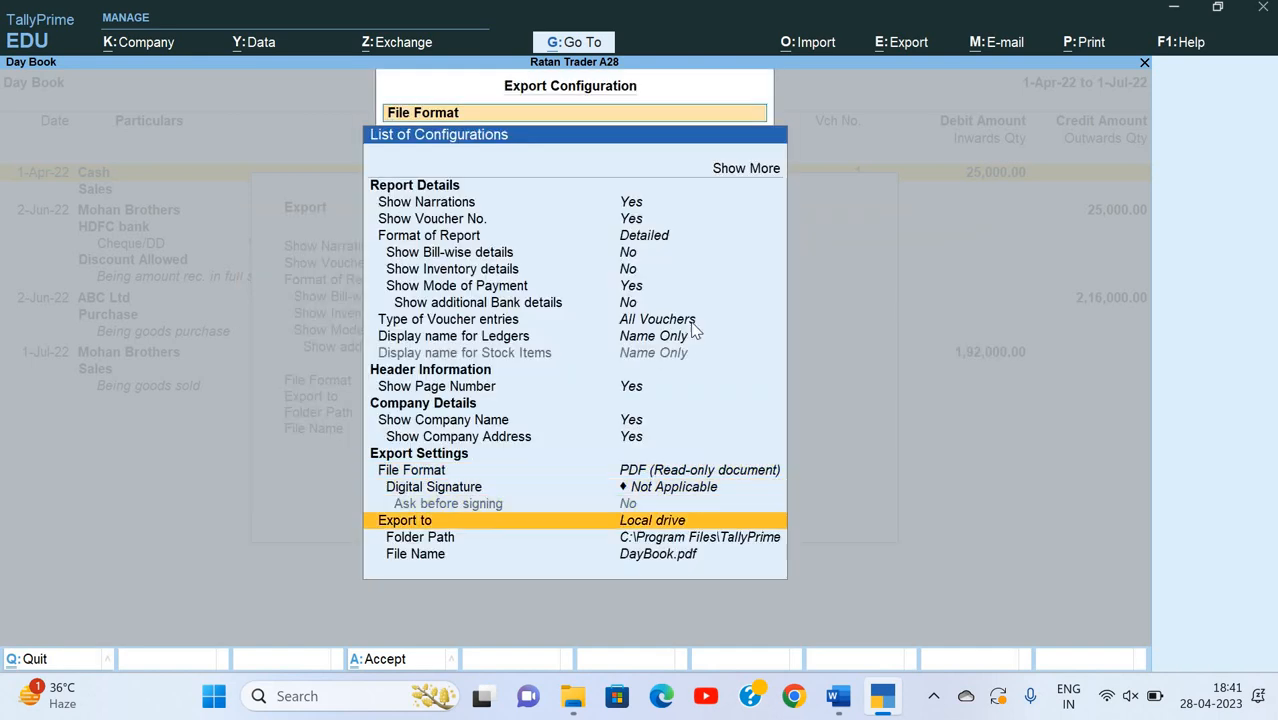
{"action": "key", "text": "Down"}
{"action": "key", "text": "Return"}
{"action": "key", "text": "BackSpace"}
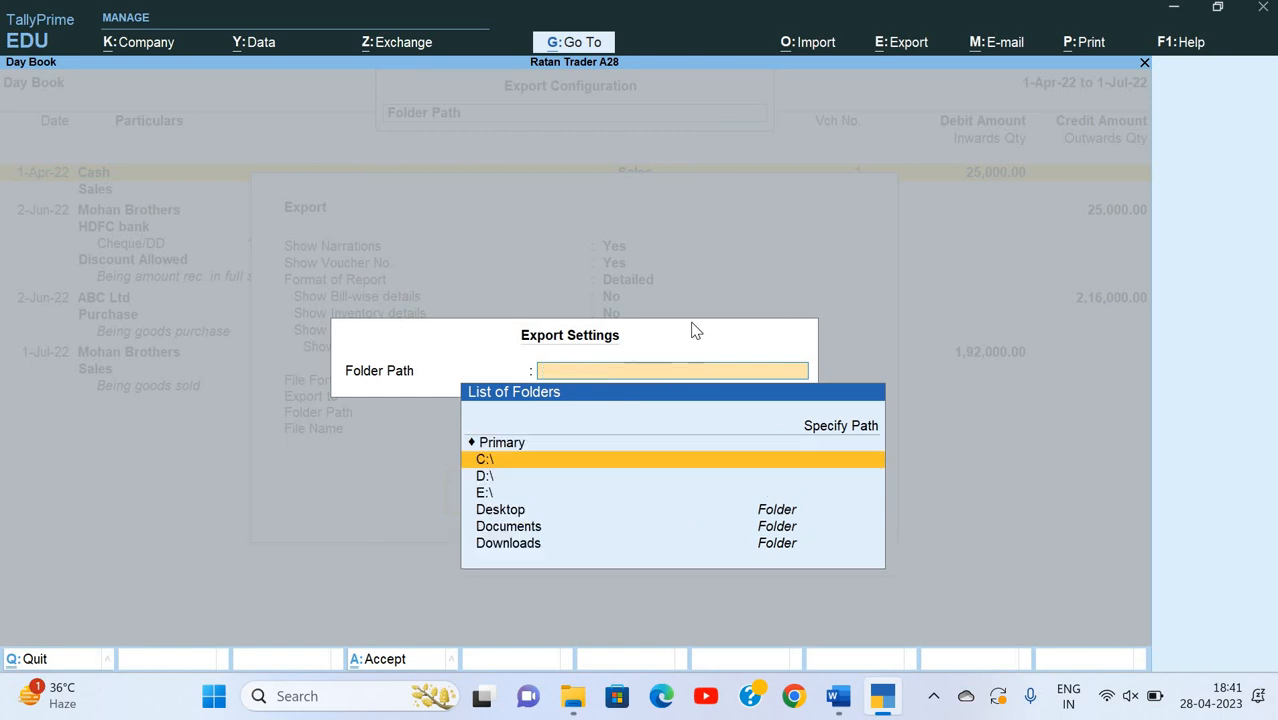
{"action": "key", "text": "Down"}
{"action": "key", "text": "Down"}
{"action": "key", "text": "Down"}
{"action": "key", "text": "Return"}
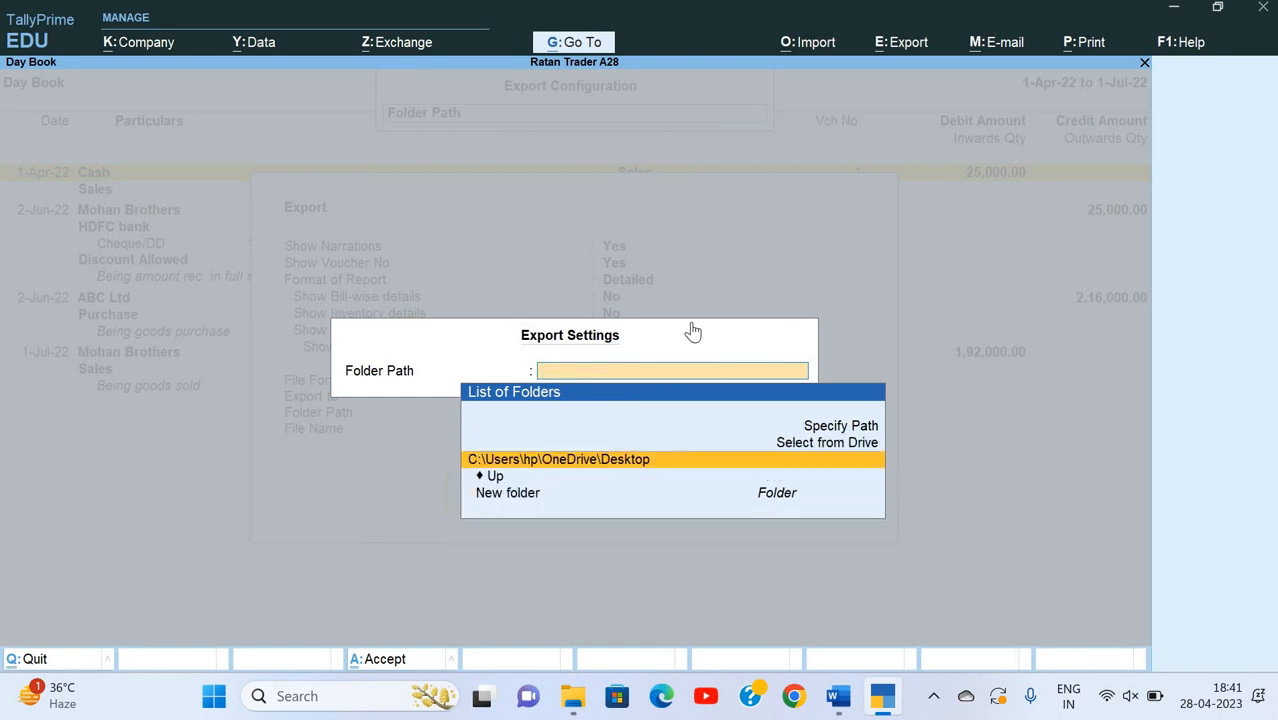
{"action": "key", "text": "Return"}
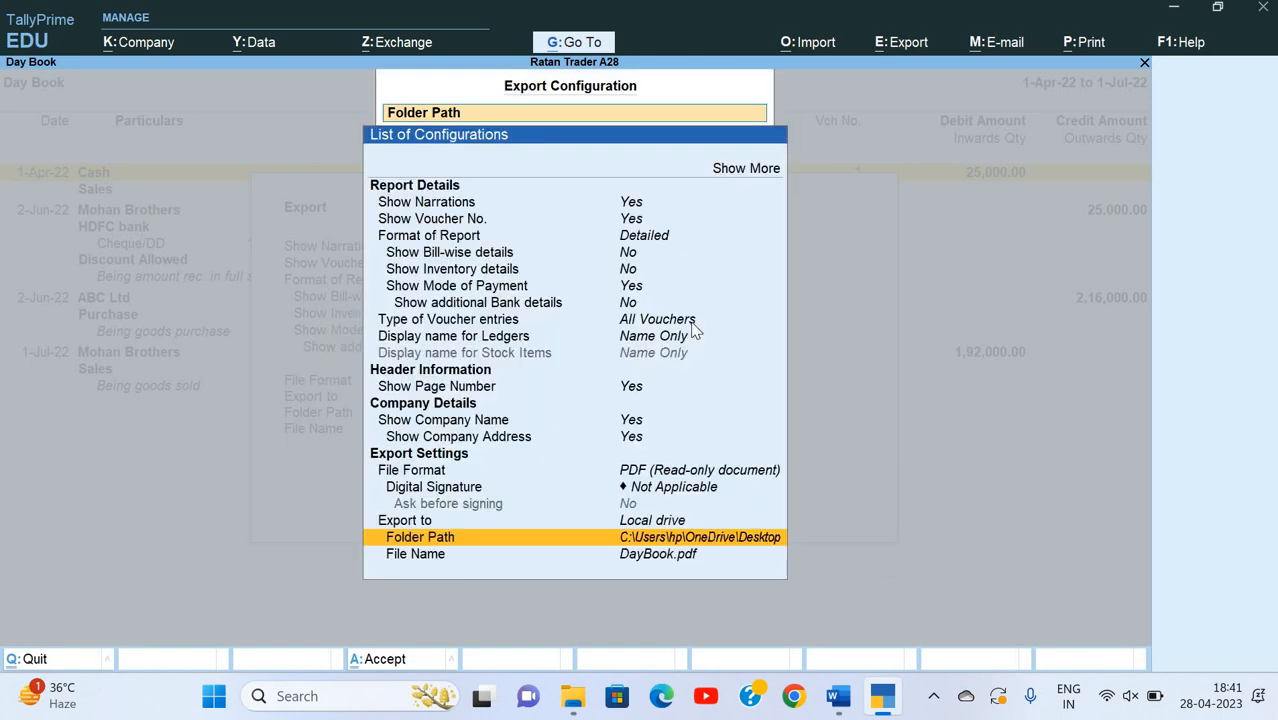
{"action": "key", "text": "Return"}
{"action": "key", "text": "Down"}
{"action": "key", "text": "Down"}
{"action": "key", "text": "Return"}
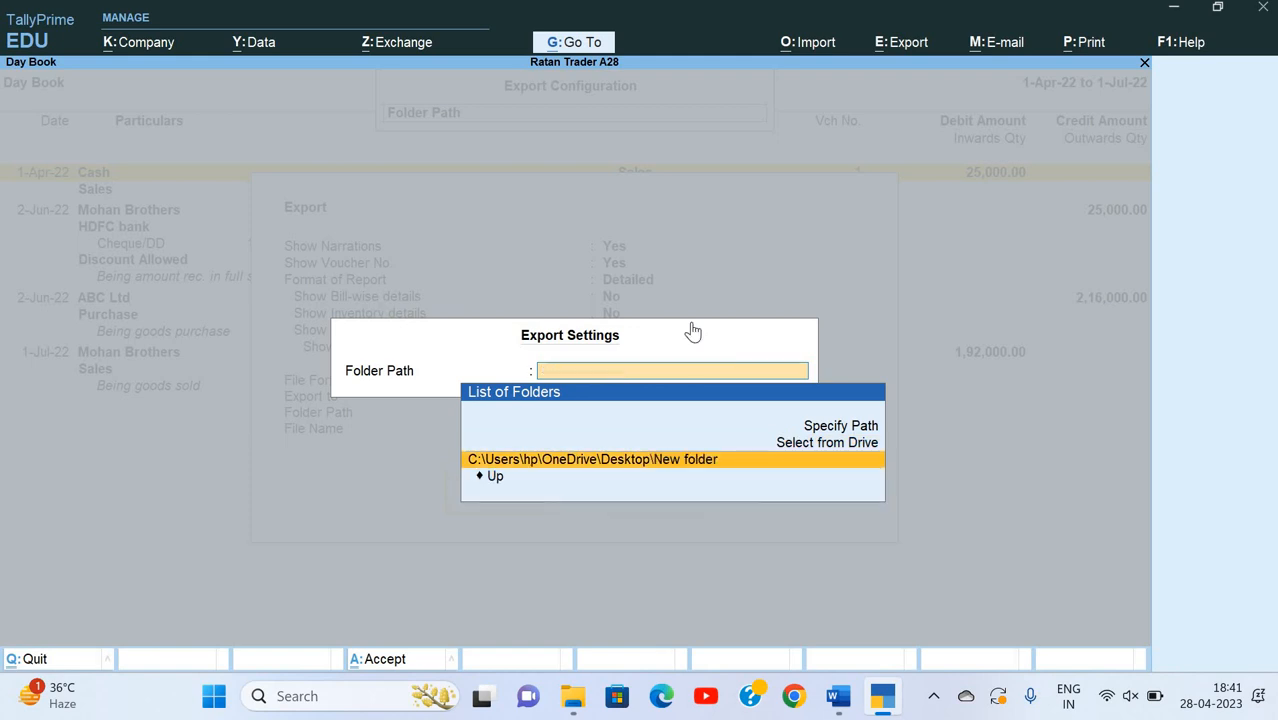
{"action": "key", "text": "Return"}
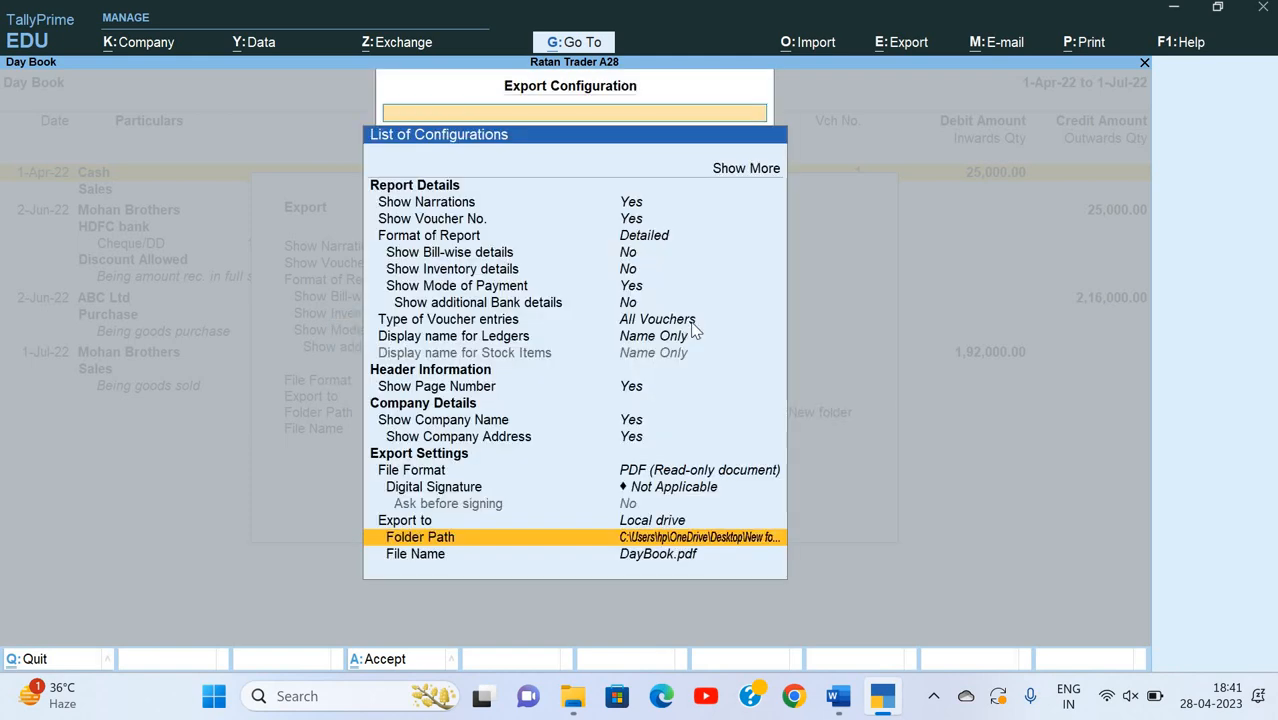
{"action": "key", "text": "ctrl+a"}
{"action": "key", "text": "Return"}
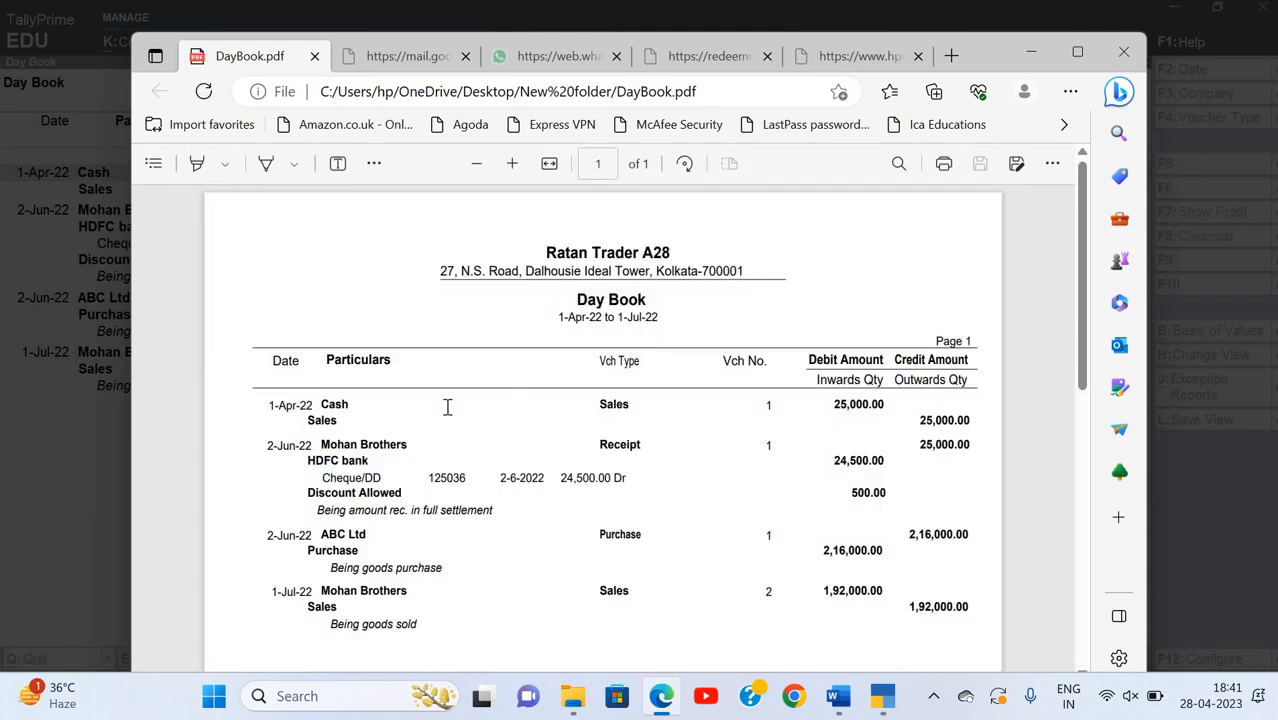
- Review the voucher entries and narrations in the exported DayBook.pdf, and return to TallyPrime
{"action": "scroll", "coordinate": [445, 410], "scroll_direction": "down", "scroll_amount": 1}
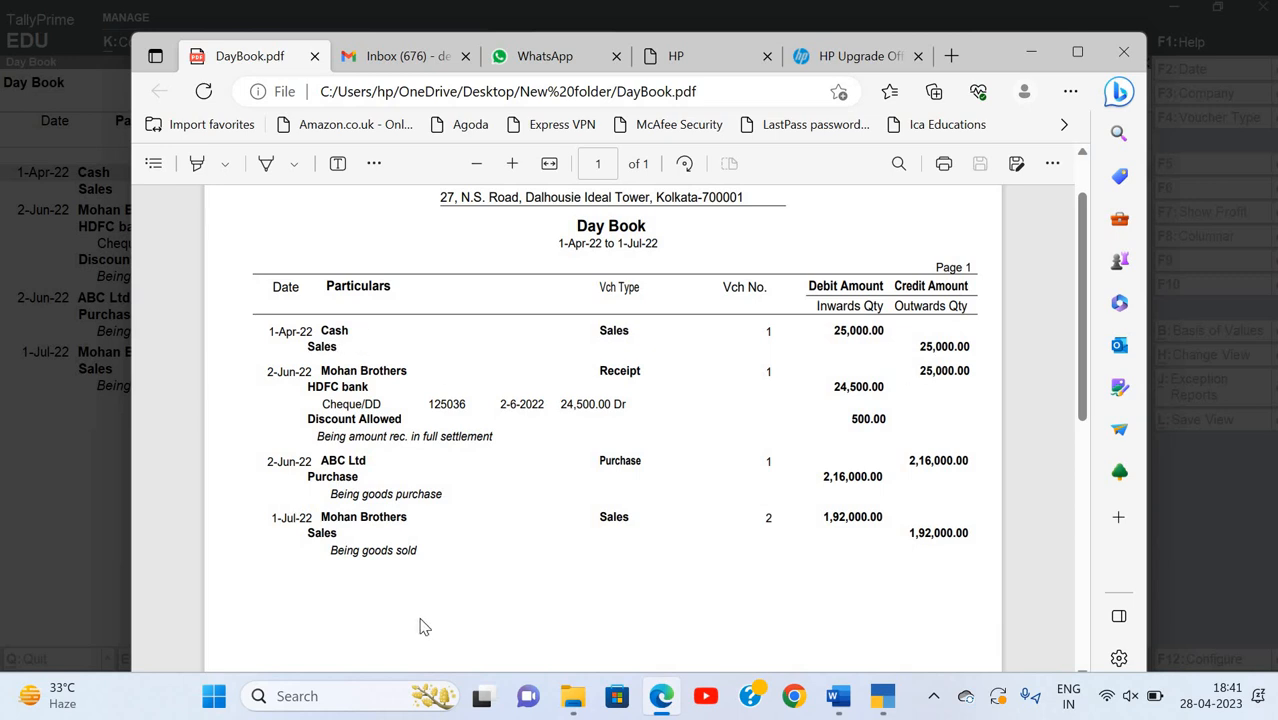
{"action": "scroll", "coordinate": [420, 626], "scroll_direction": "up", "scroll_amount": 1}
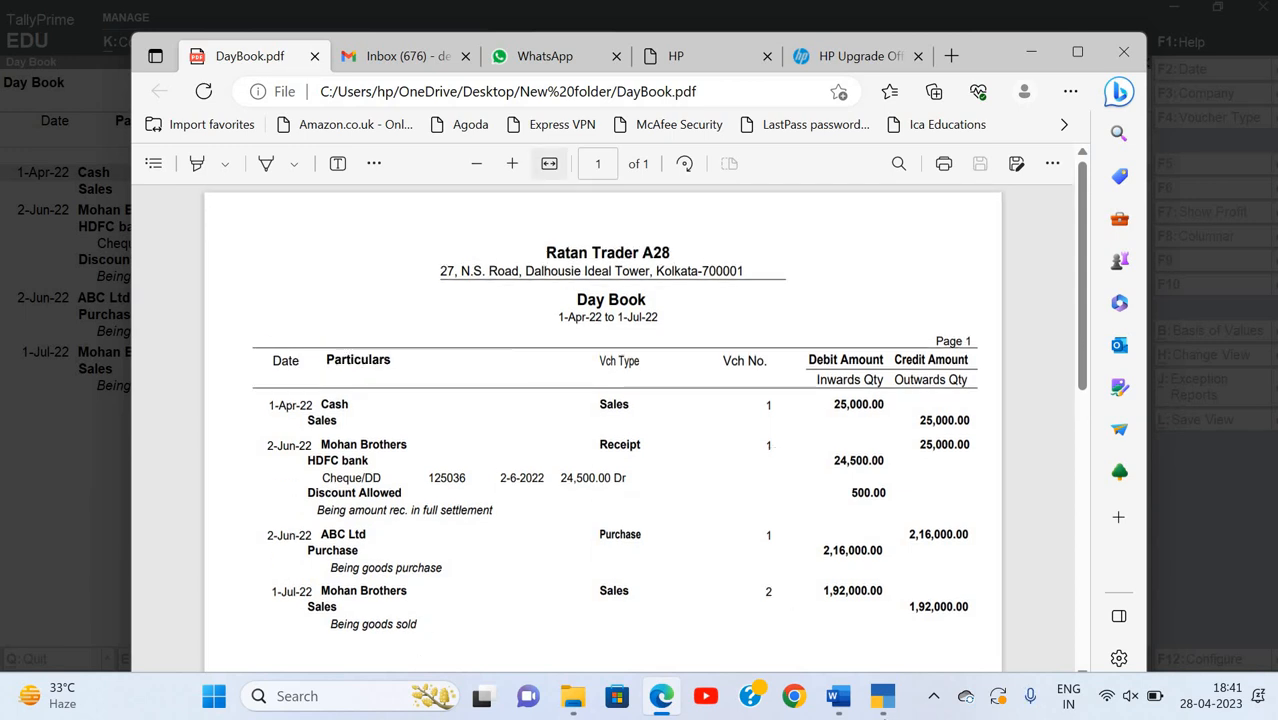
{"action": "left_click", "coordinate": [884, 698]}
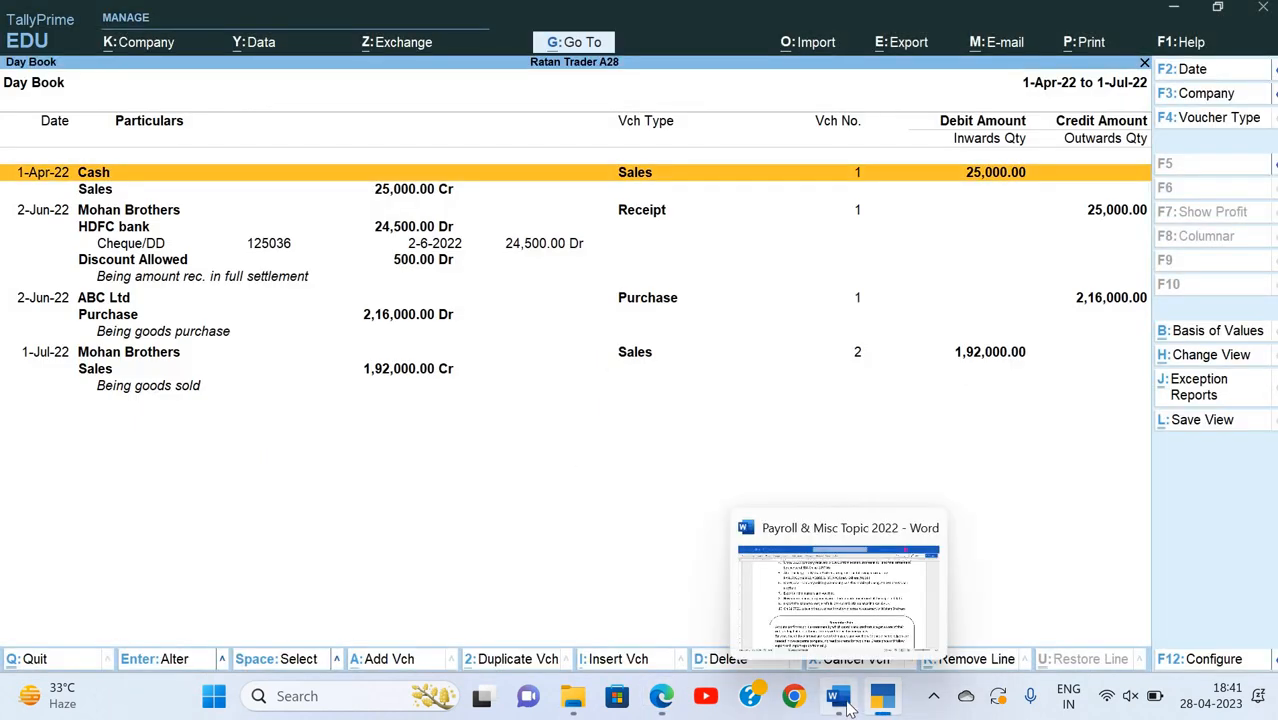
- Check the account confirmation task for Mohan Brothers in the Word assignment document and switch back to TallyPrime
{"action": "left_click", "coordinate": [855, 706]}
{"action": "scroll", "coordinate": [500, 366], "scroll_direction": "down", "scroll_amount": 1}
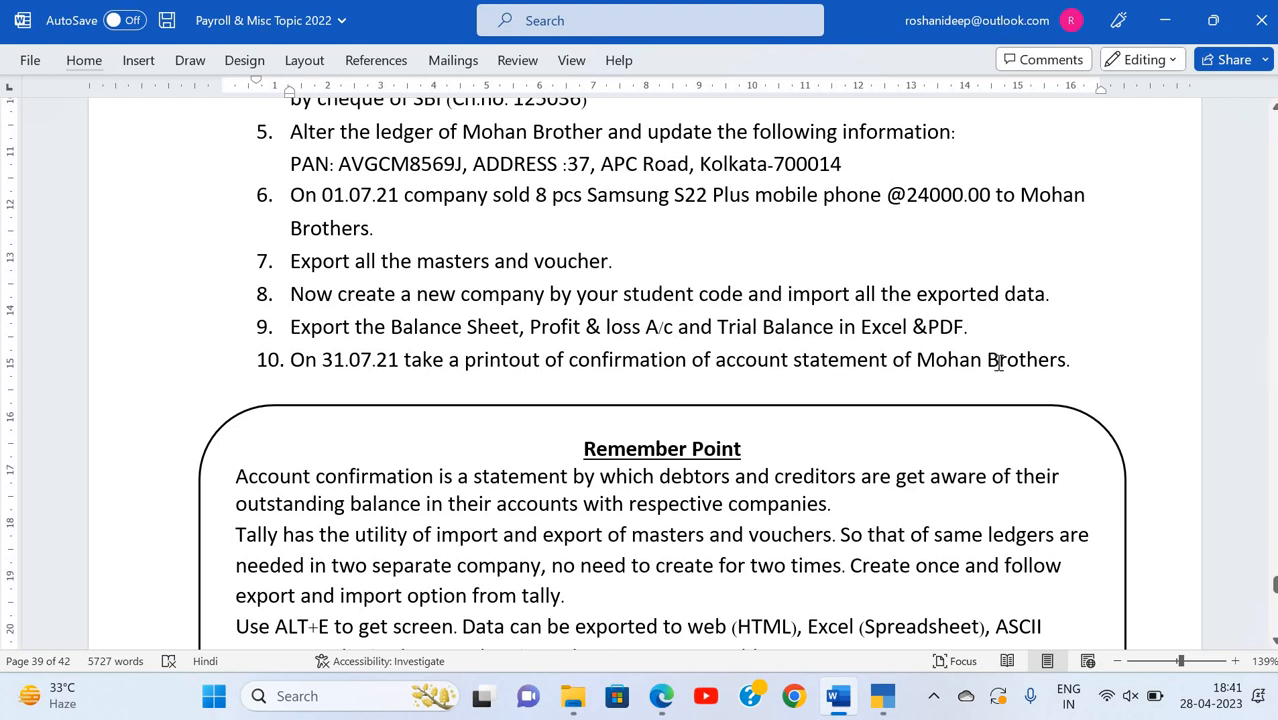
{"action": "key", "text": "alt+Tab"}
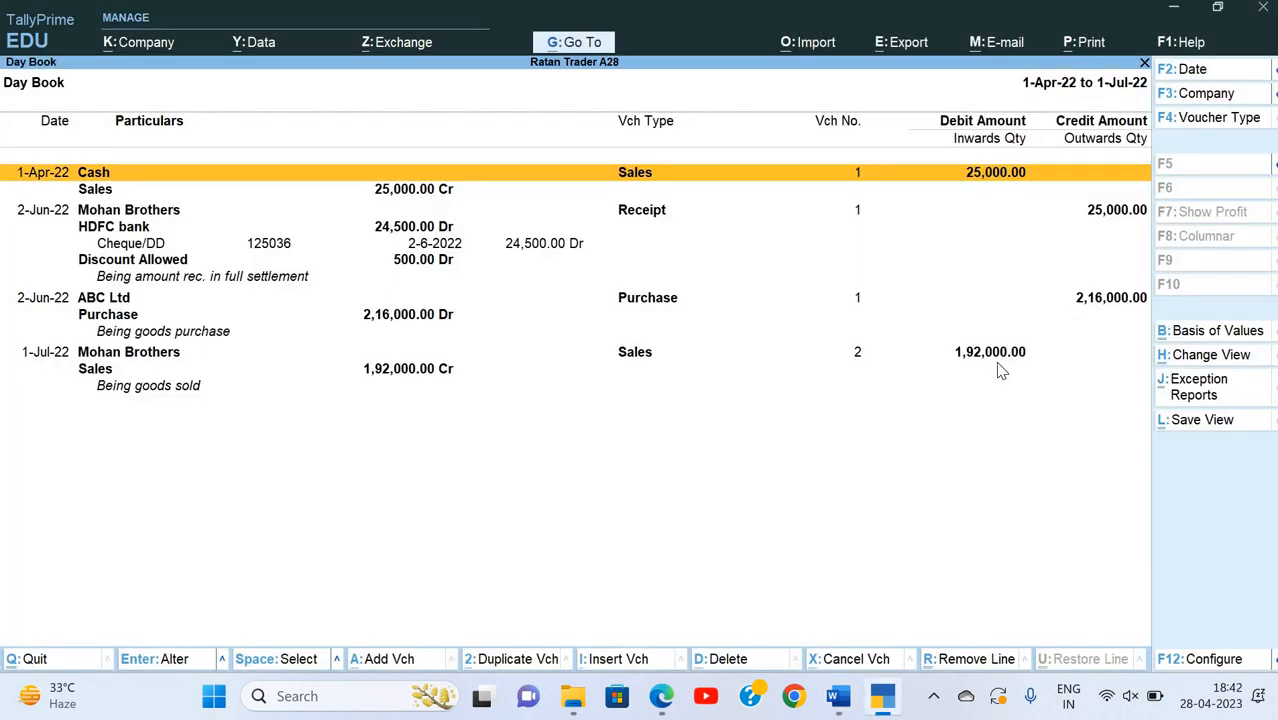
- Leave the Day Book and open the list of ledgers in the Account Books reports of Ratan Trader A28
{"action": "key", "text": "Escape"}
{"action": "key", "text": "Down"}
{"action": "key", "text": "Down"}
{"action": "key", "text": "Down"}
{"action": "key", "text": "Down"}
{"action": "key", "text": "Down"}
{"action": "key", "text": "Down"}
{"action": "key", "text": "Down"}
{"action": "key", "text": "Down"}
{"action": "key", "text": "Down"}
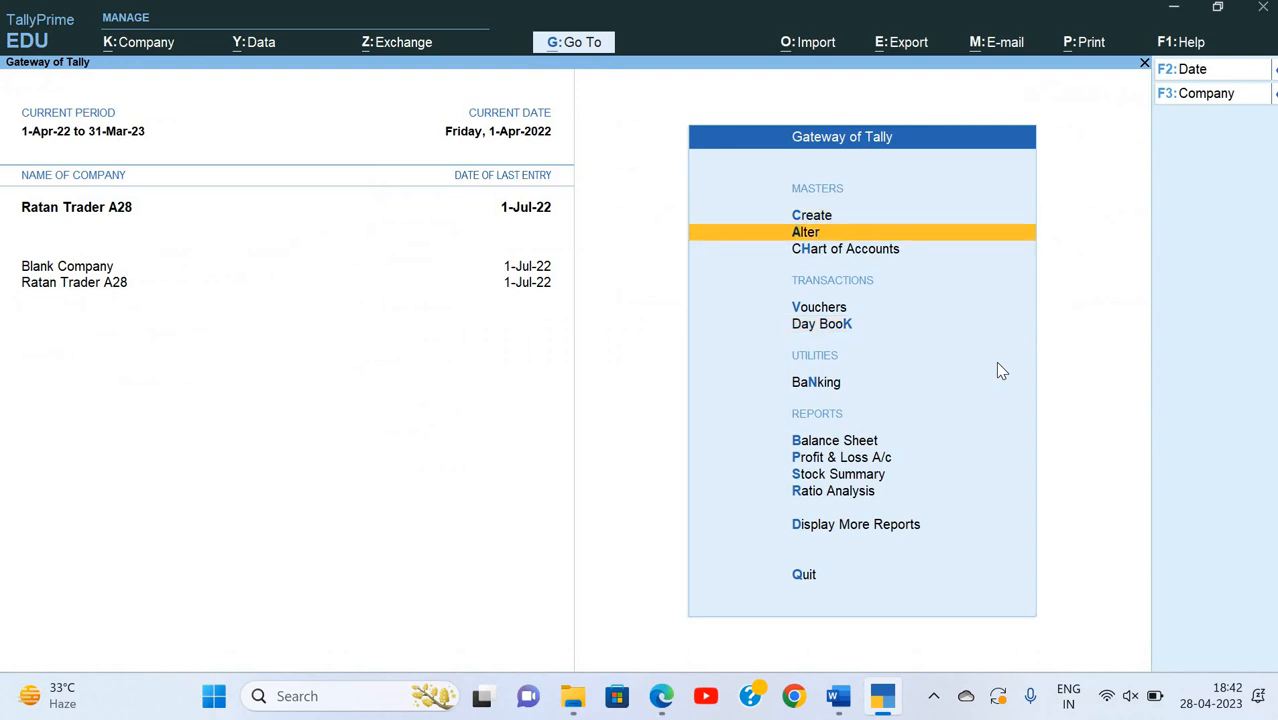
{"action": "key", "text": "Down"}
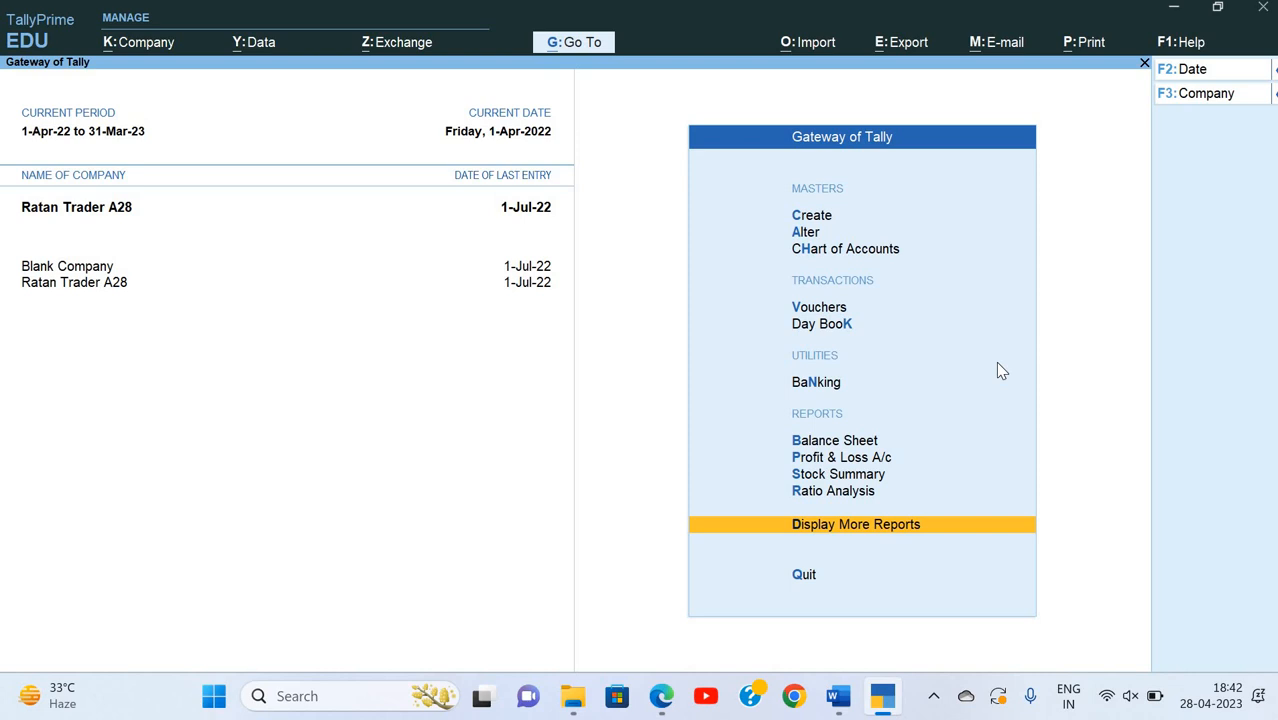
{"action": "key", "text": "Return"}
{"action": "key", "text": "Down"}
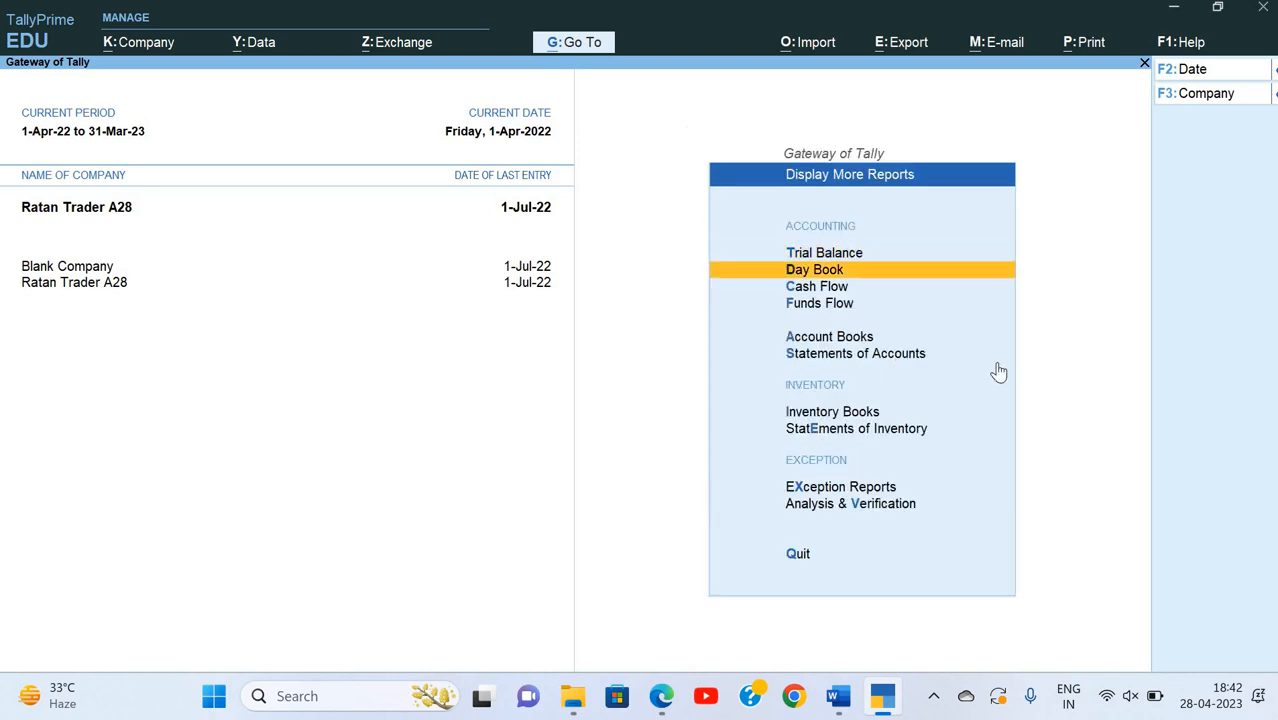
{"action": "key", "text": "Down"}
{"action": "key", "text": "Down"}
{"action": "key", "text": "Down"}
{"action": "key", "text": "Return"}
{"action": "key", "text": "Down"}
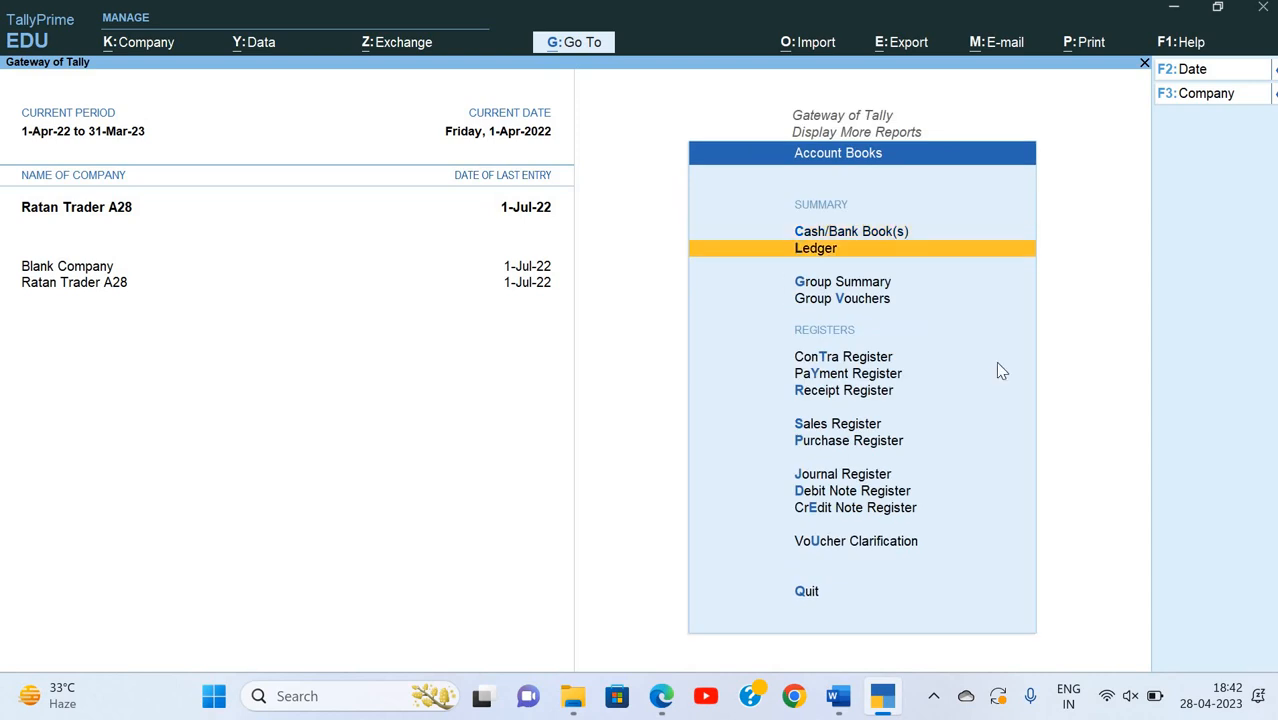
{"action": "key", "text": "Return"}
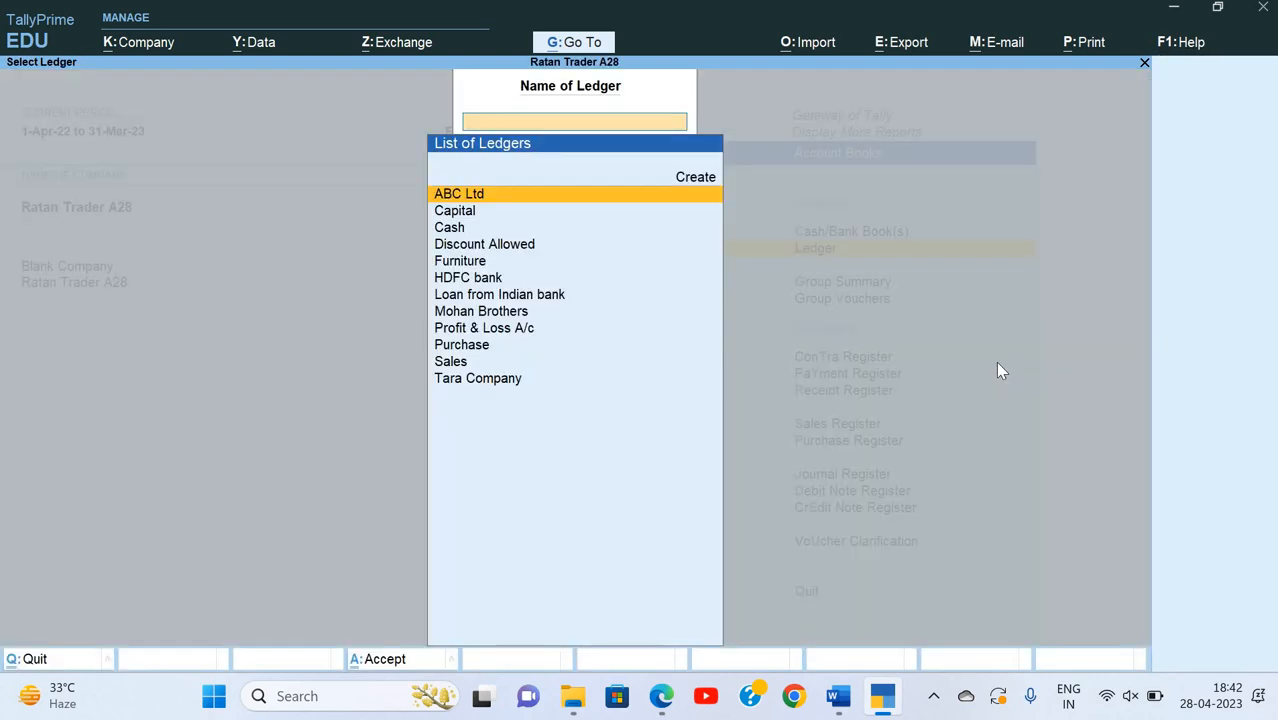
- Open the ledger vouchers report of Mohan Brothers
{"action": "key", "text": "Down"}
{"action": "key", "text": "Down"}
{"action": "key", "text": "Down"}
{"action": "key", "text": "Down"}
{"action": "key", "text": "Down"}
{"action": "key", "text": "Down"}
{"action": "key", "text": "Down"}
{"action": "key", "text": "Down"}
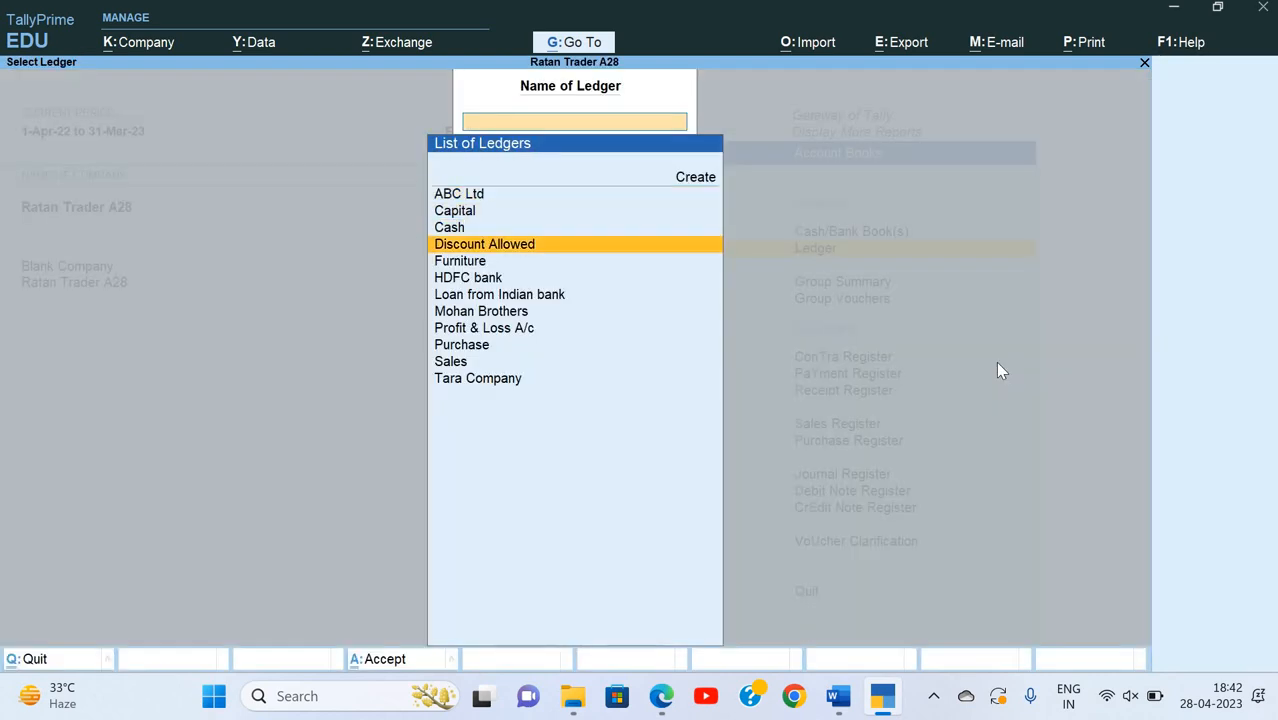
{"action": "key", "text": "Up"}
{"action": "key", "text": "Return"}
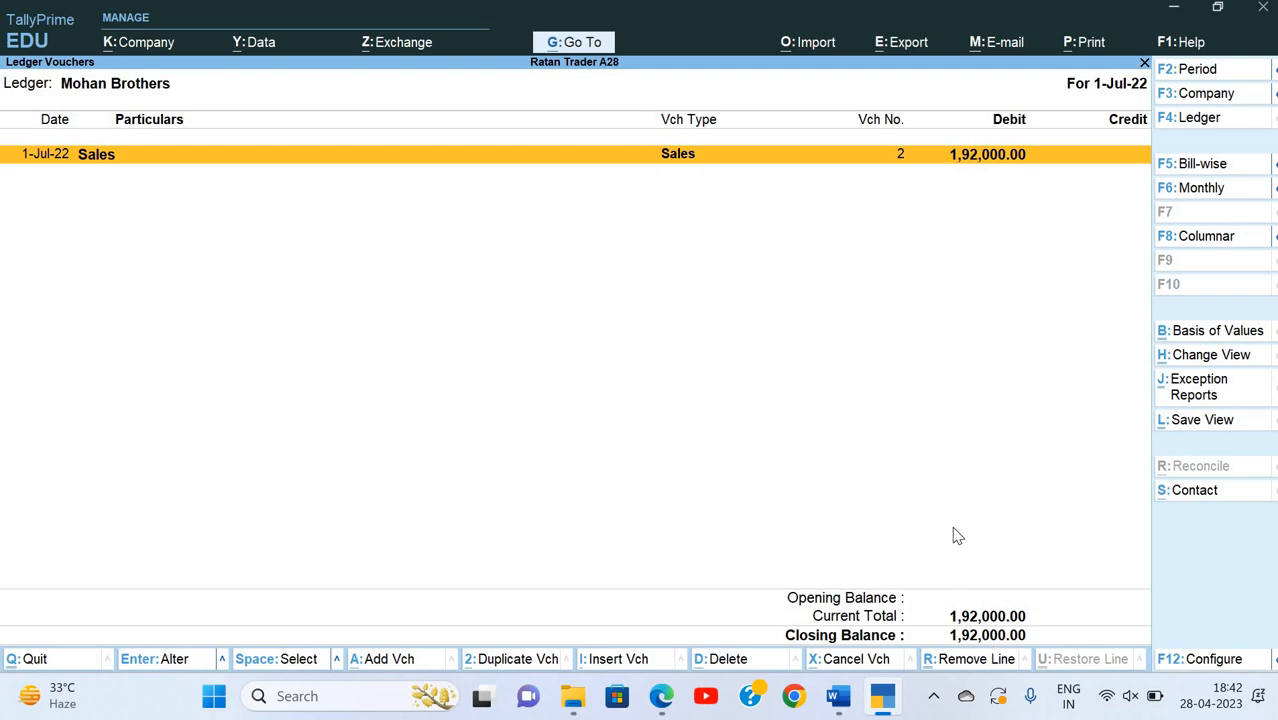
- Set the period of the Mohan Brothers ledger report from 1-Apr-22 to 1-Jul-22
{"action": "key", "text": "F2"}
{"action": "type", "text": "1-4-22"}
{"action": "key", "text": "Return"}
{"action": "key", "text": "Return"}
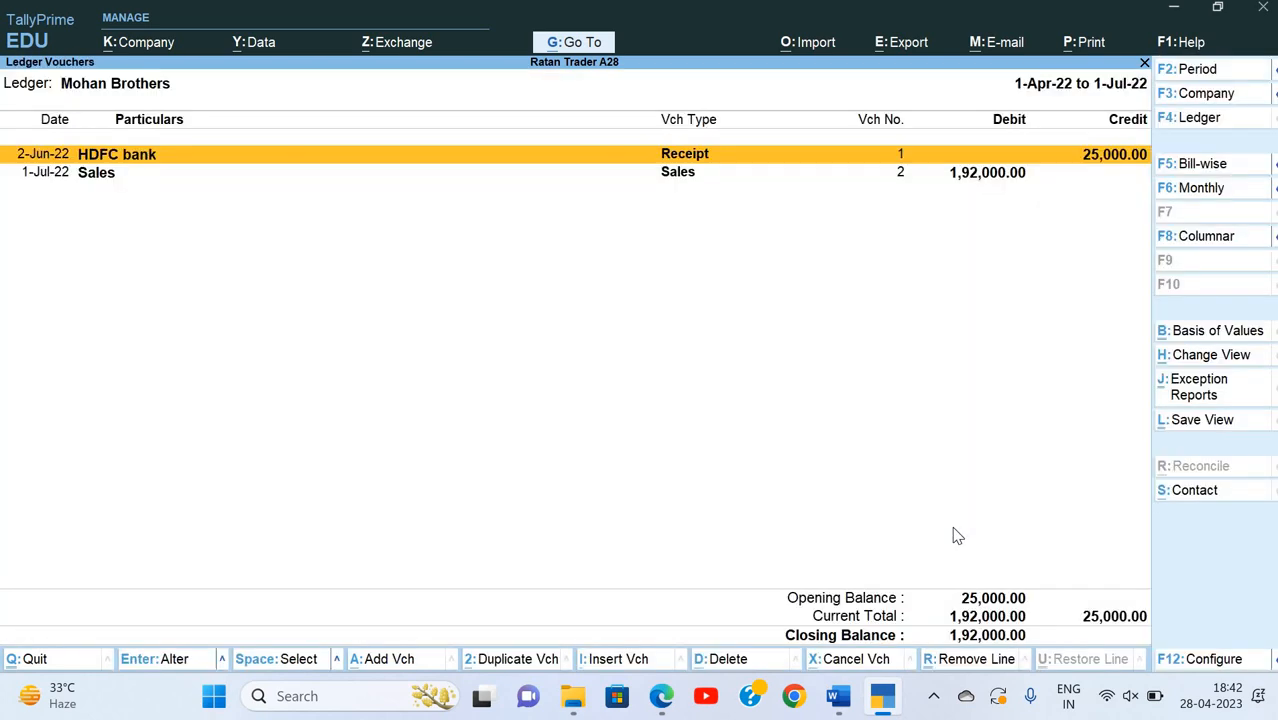
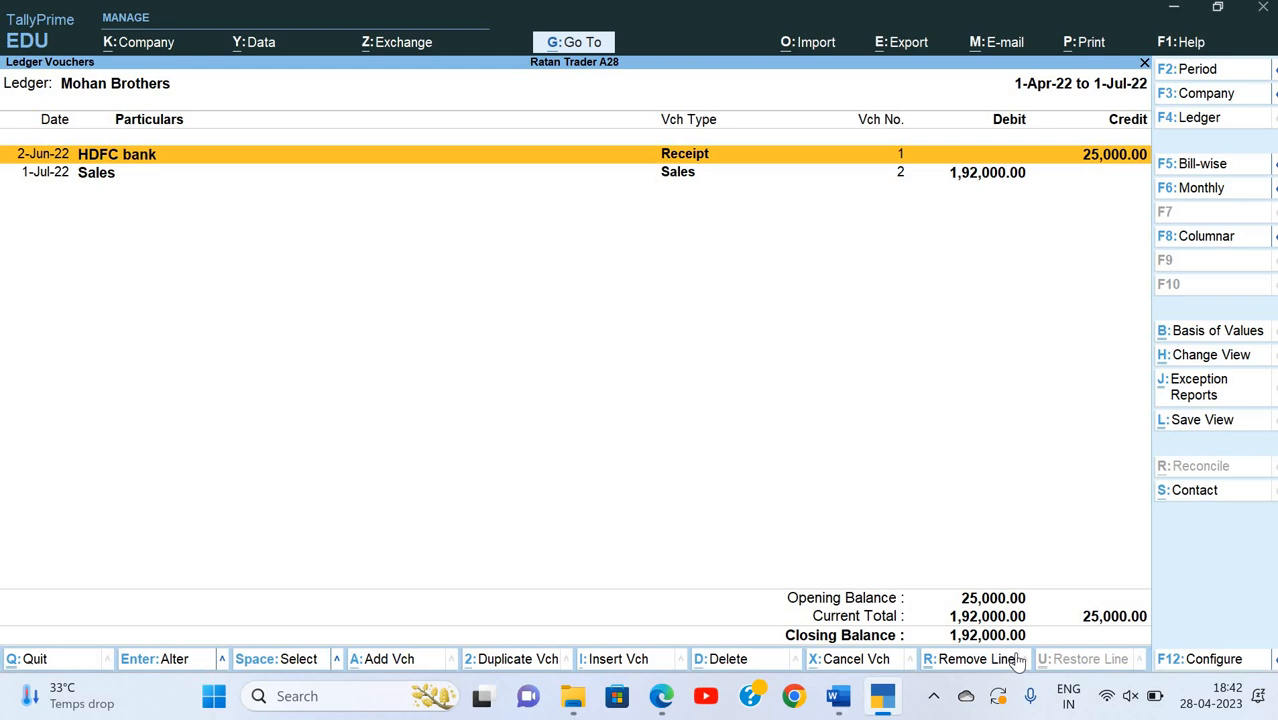
{"action": "key", "text": "alt"}
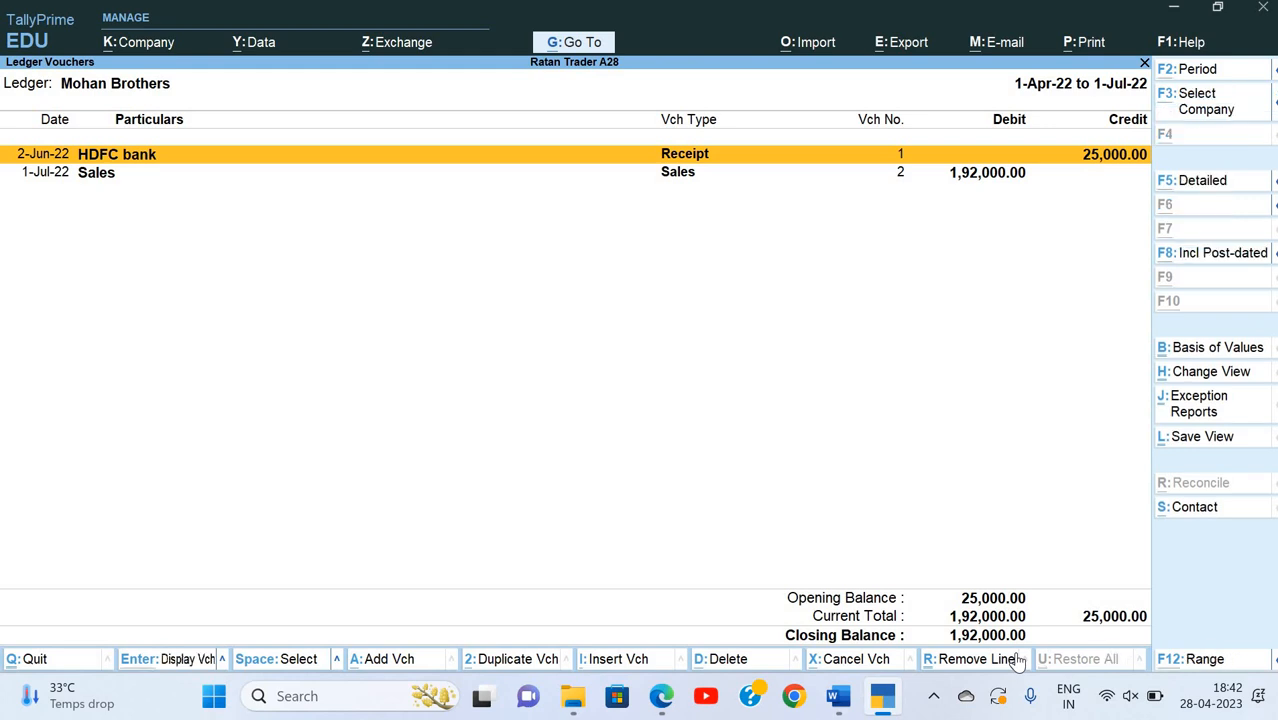
- Preview the printout of the Mohan Brothers ledger account and return to the print settings
{"action": "key", "text": "alt+p"}
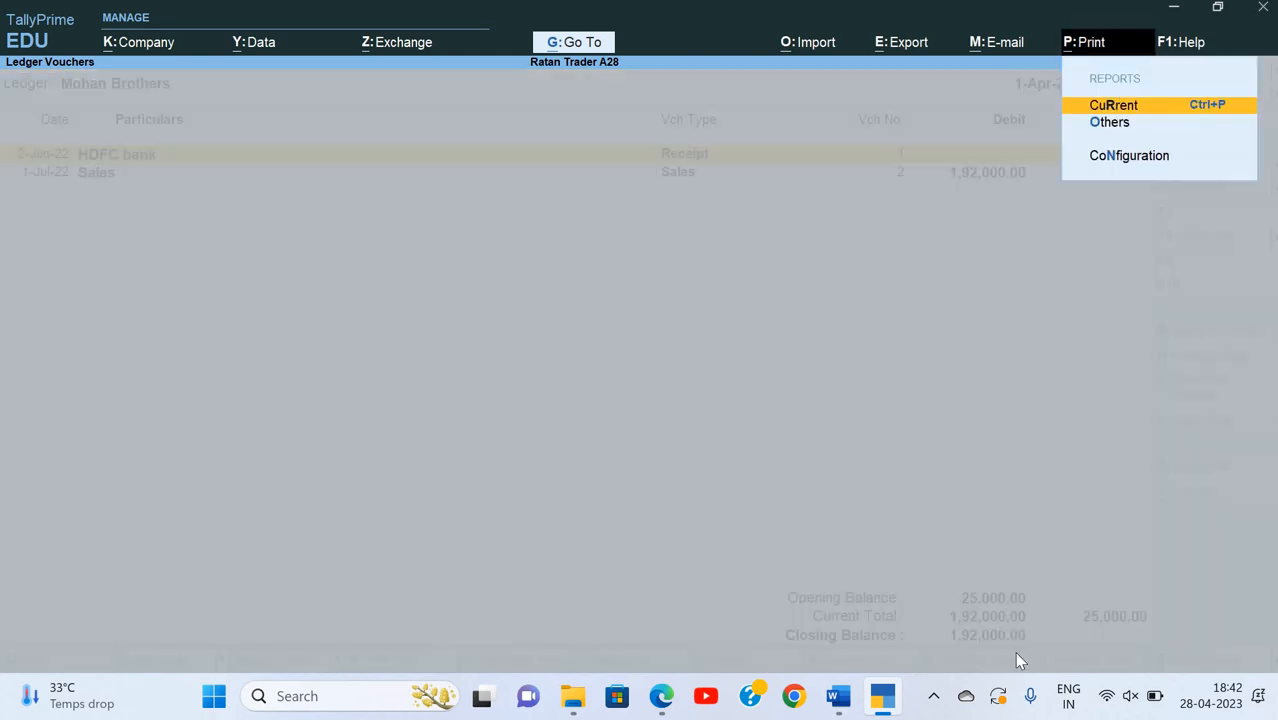
{"action": "key", "text": "Escape"}
{"action": "key", "text": "ctrl+p"}
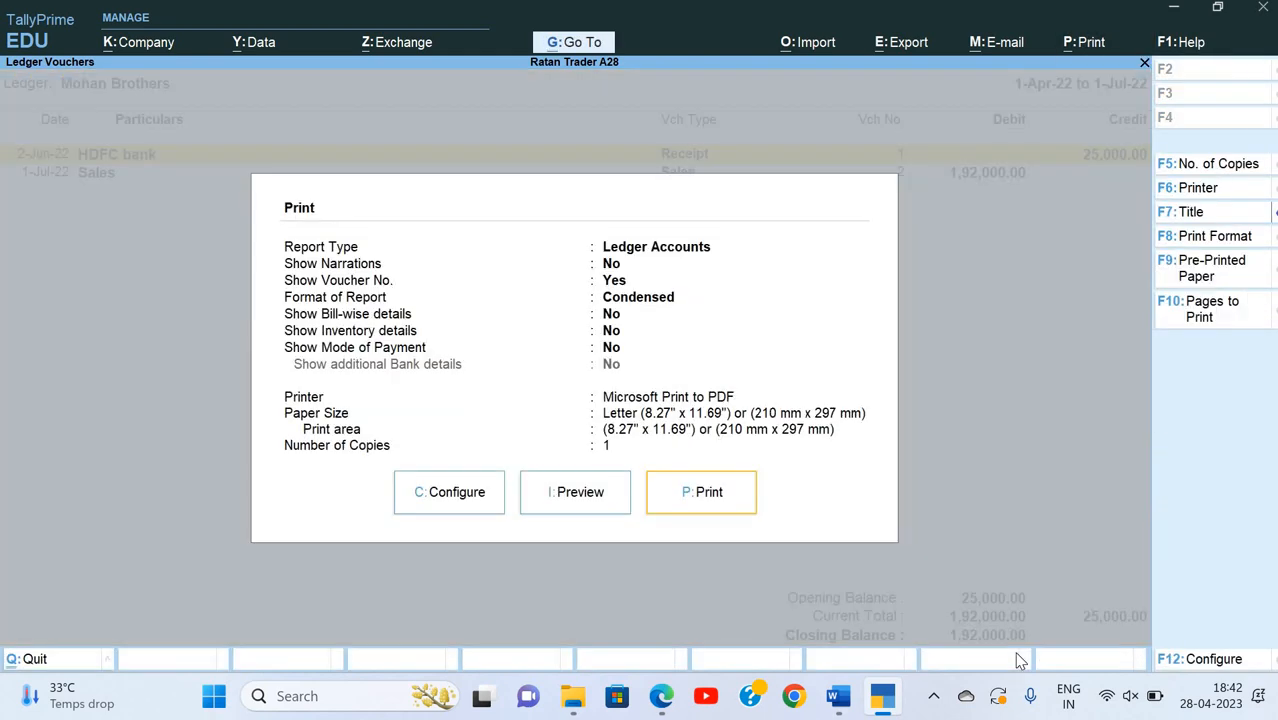
{"action": "key", "text": "Left"}
{"action": "key", "text": "Right"}
{"action": "key", "text": "Right"}
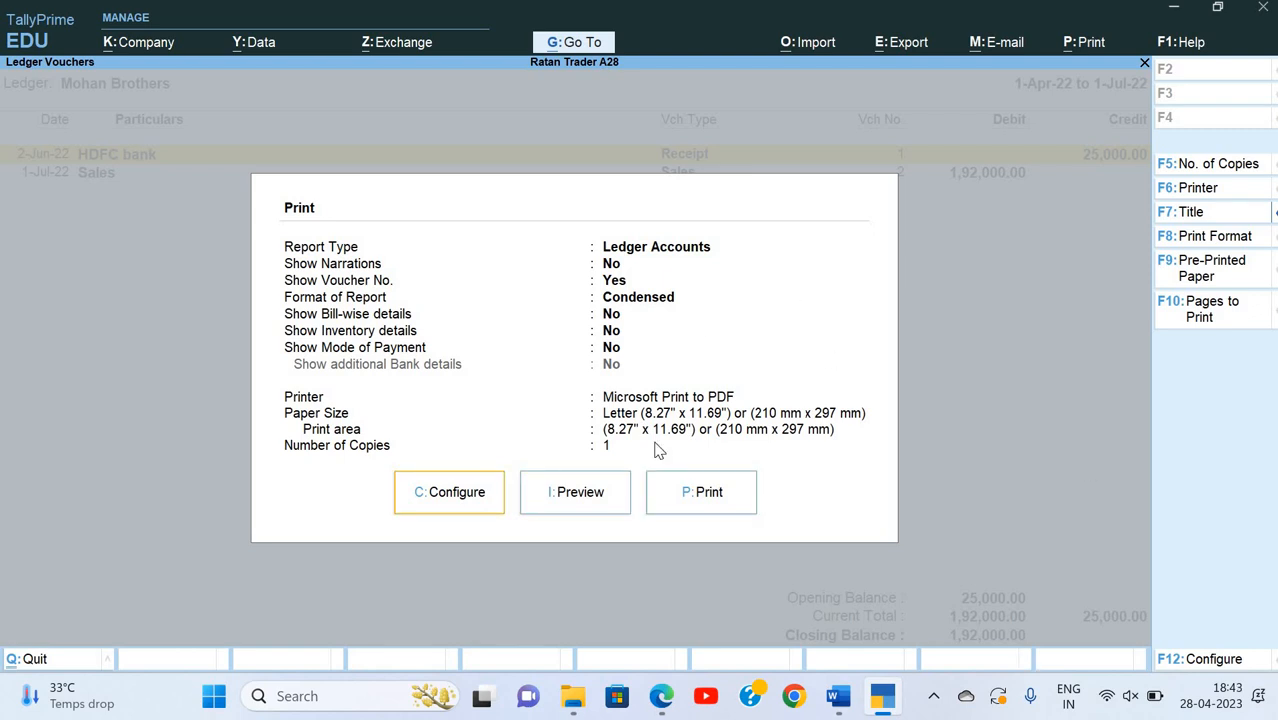
{"action": "left_click", "coordinate": [583, 506]}
{"action": "left_click", "coordinate": [585, 507]}
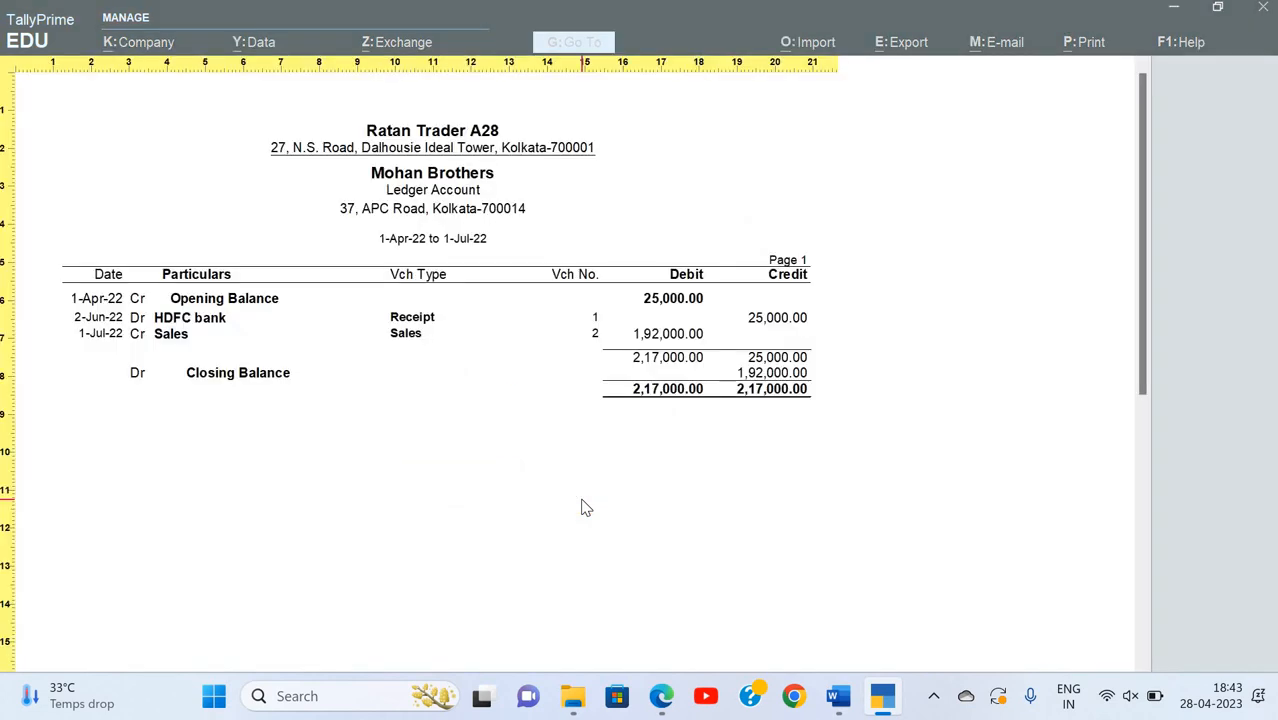
{"action": "left_click", "coordinate": [585, 507]}
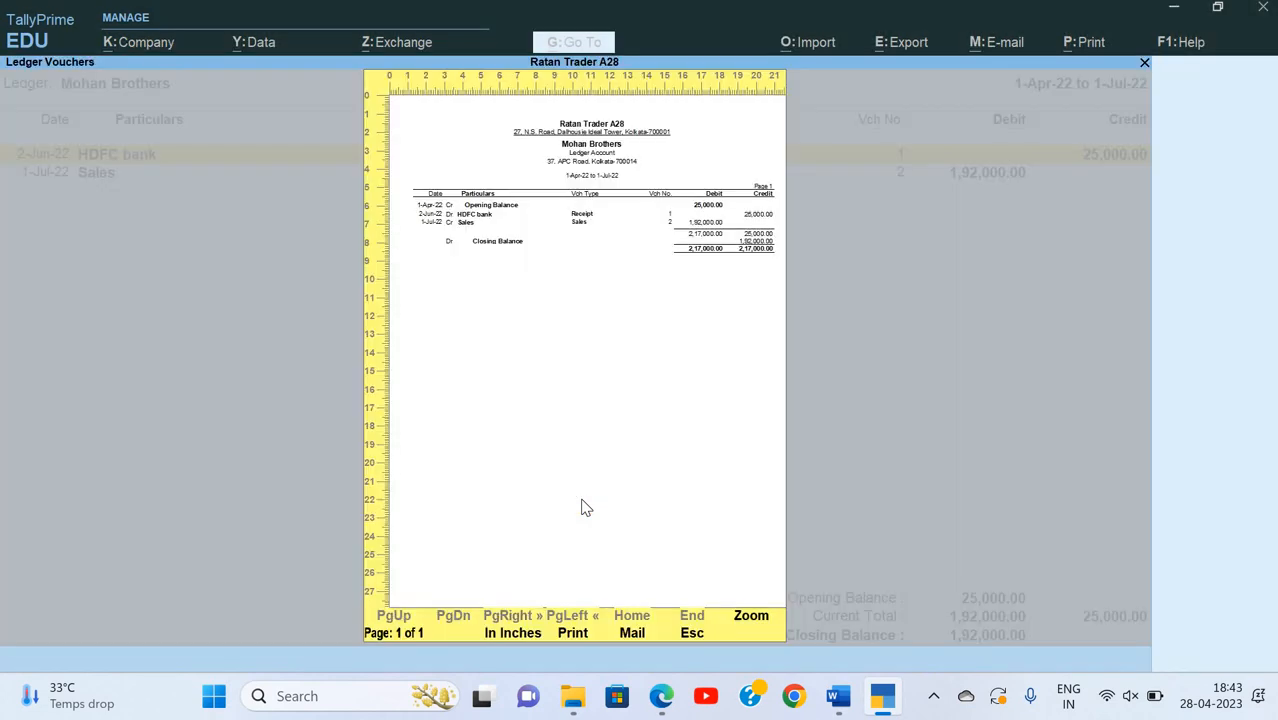
{"action": "key", "text": "Escape"}
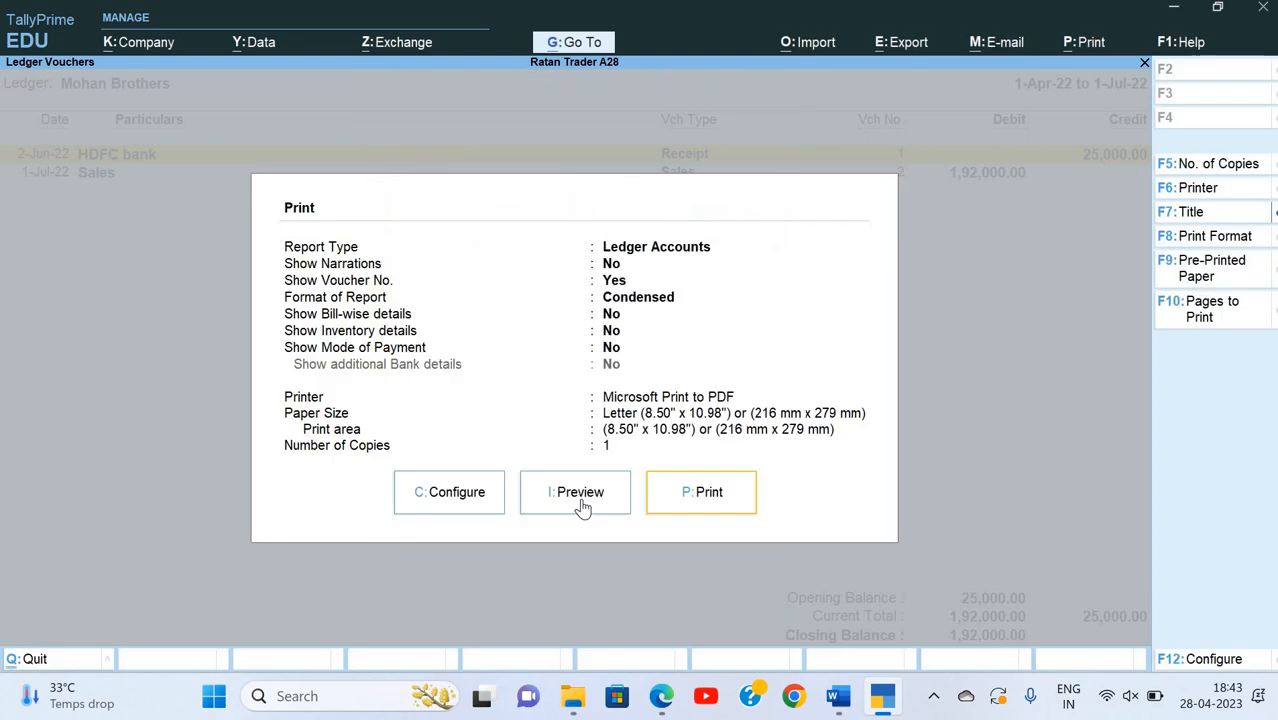
- Set the report type in the print configuration to Confirmation of Accounts
{"action": "key", "text": "c"}
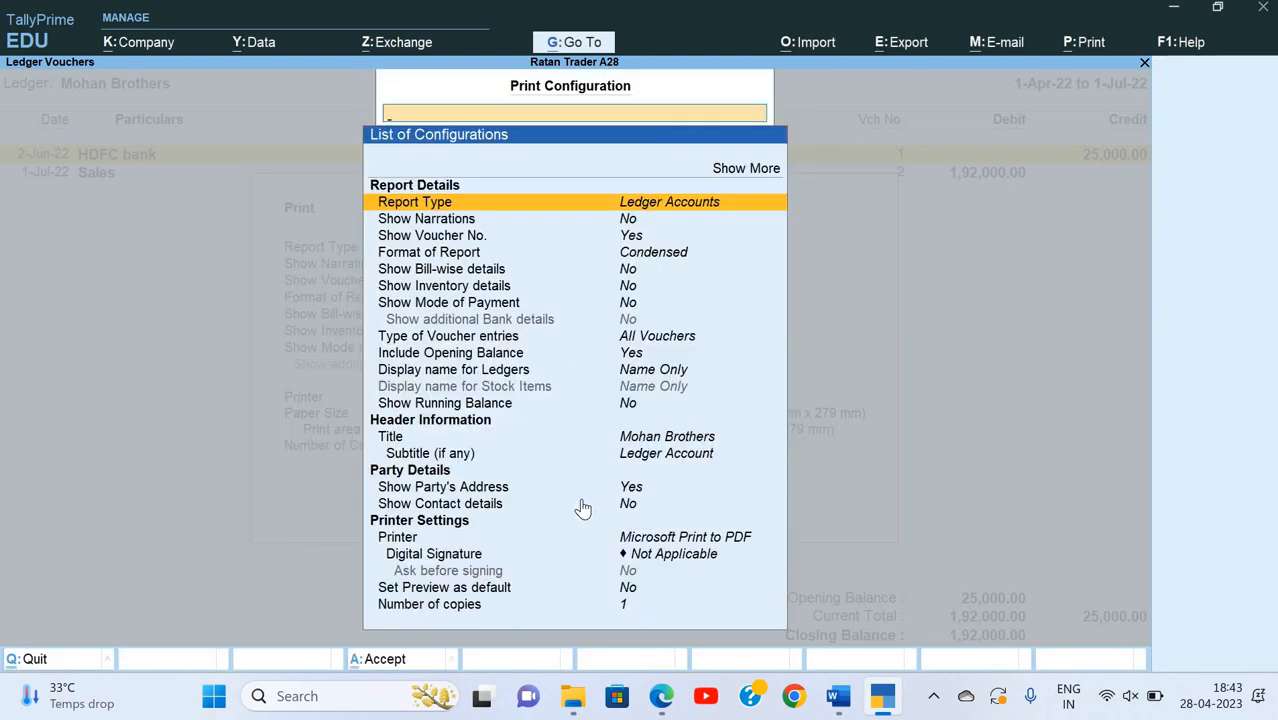
{"action": "key", "text": "Return"}
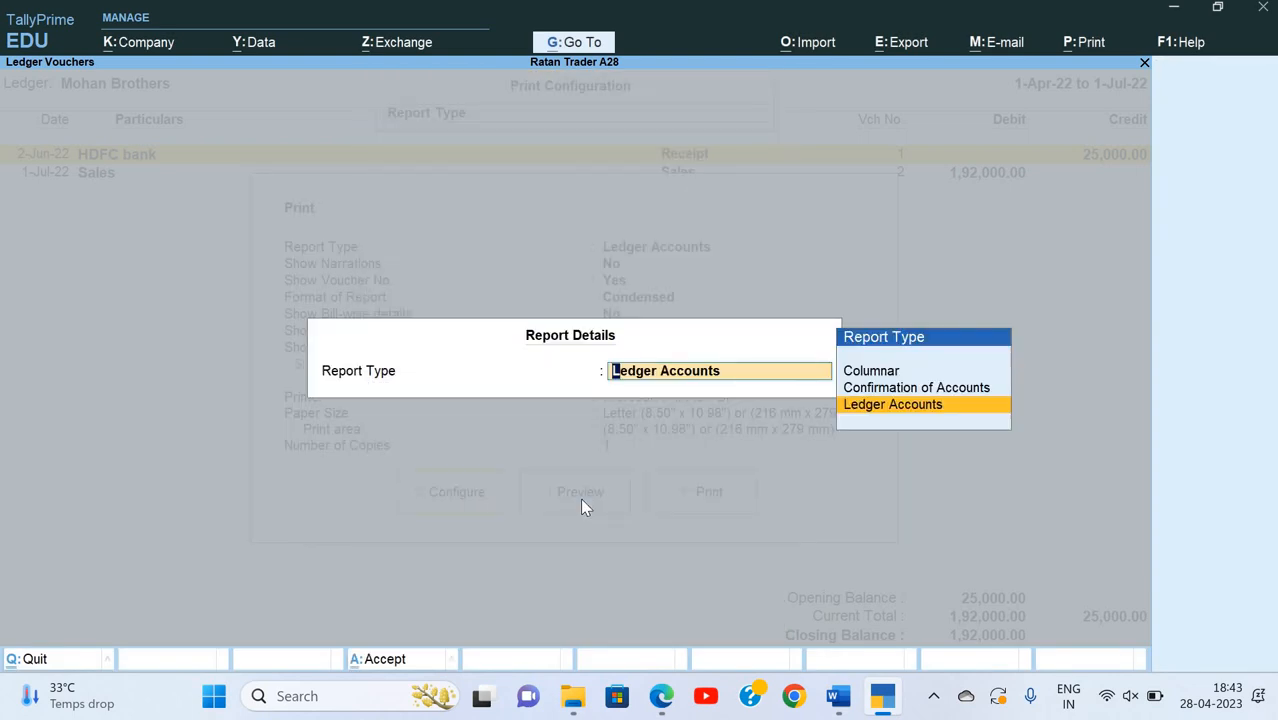
{"action": "key", "text": "Up"}
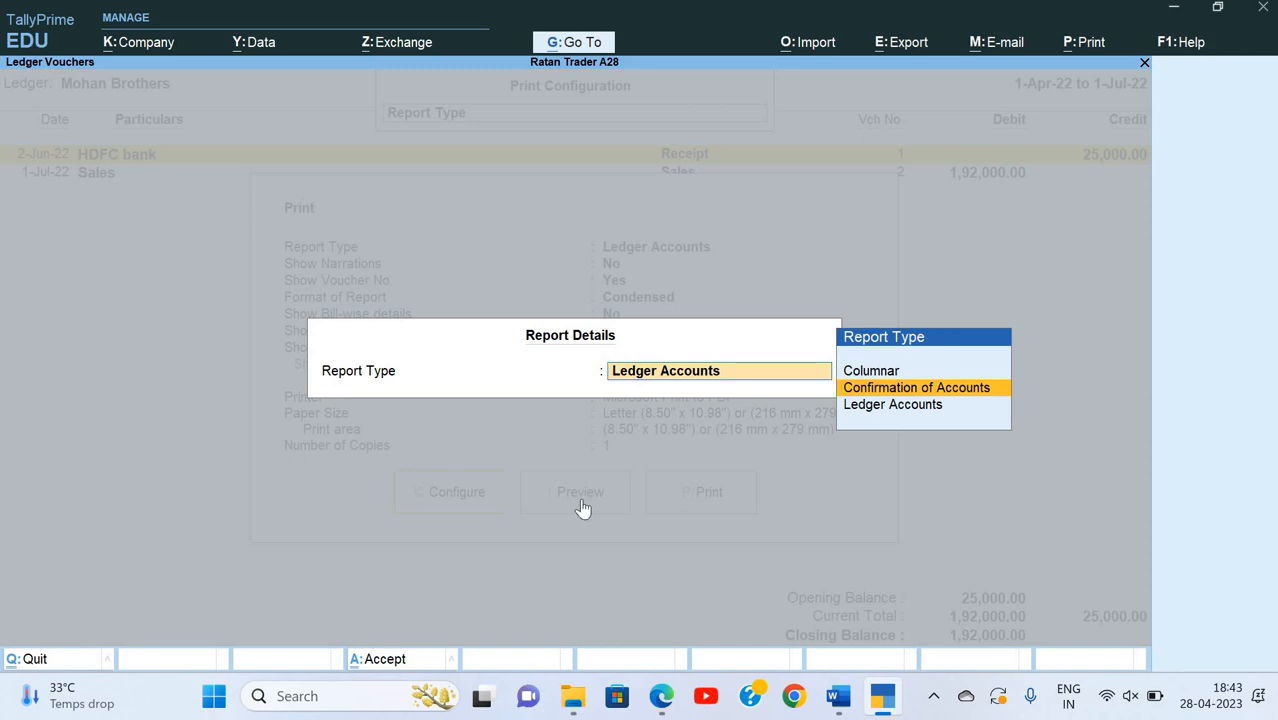
{"action": "key", "text": "Return"}
- Review the header, company, party, footer and printer options of the confirmation's print configuration, and close it
{"action": "key", "text": "Down"}
{"action": "key", "text": "Down"}
{"action": "key", "text": "Down"}
{"action": "key", "text": "Down"}
{"action": "key", "text": "Down"}
{"action": "key", "text": "Down"}
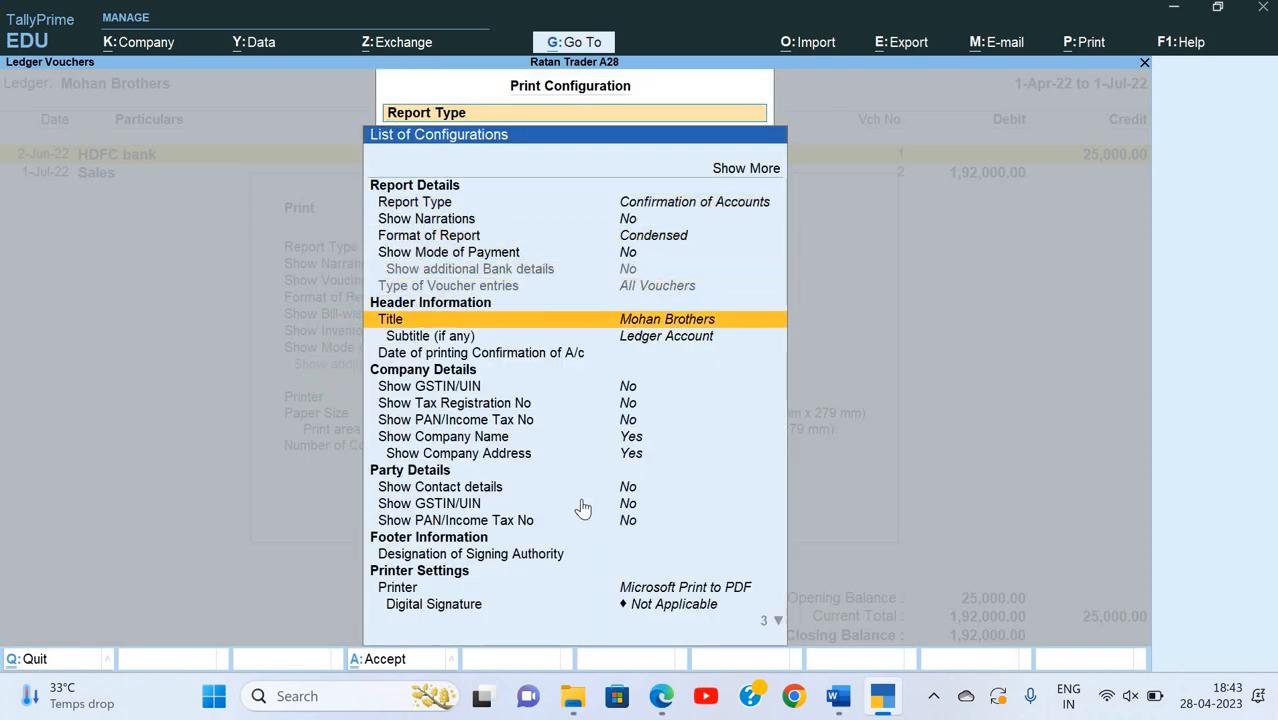
{"action": "key", "text": "Down"}
{"action": "key", "text": "Down"}
{"action": "key", "text": "Down"}
{"action": "key", "text": "Down"}
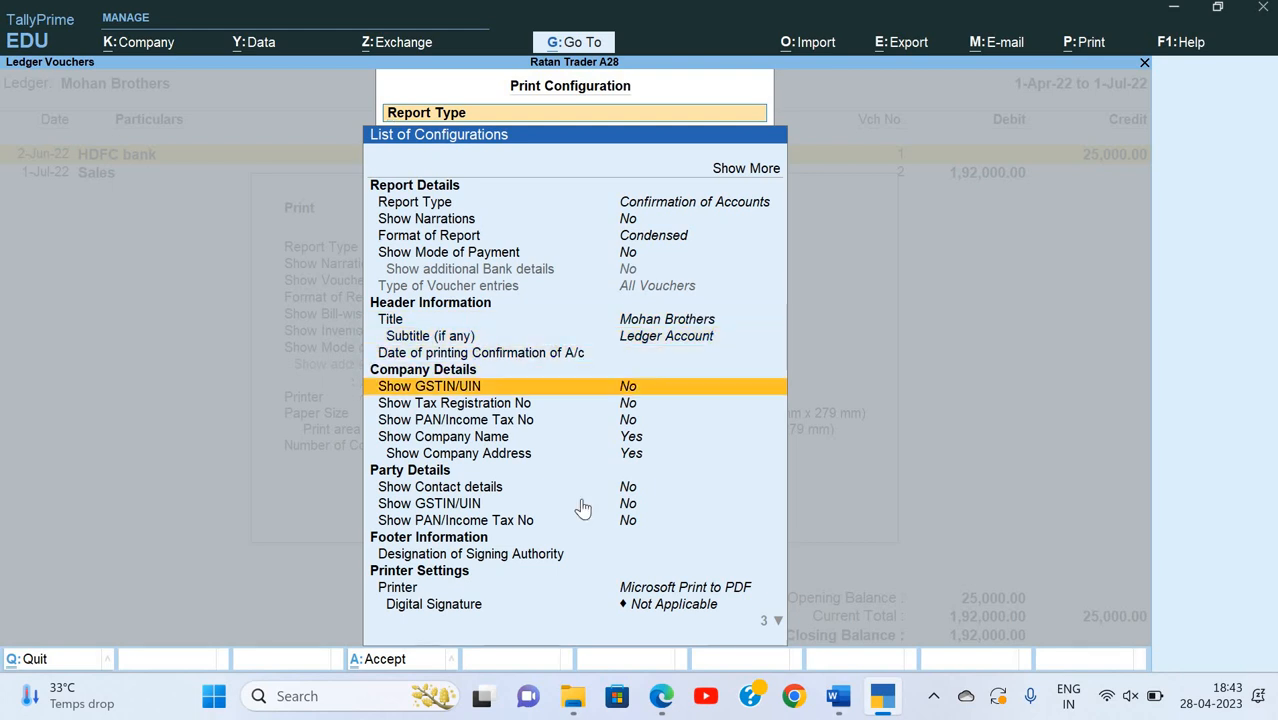
{"action": "key", "text": "Down"}
{"action": "key", "text": "Down"}
{"action": "key", "text": "Down"}
{"action": "key", "text": "Down"}
{"action": "key", "text": "Down"}
{"action": "key", "text": "Down"}
{"action": "key", "text": "Down"}
{"action": "key", "text": "Down"}
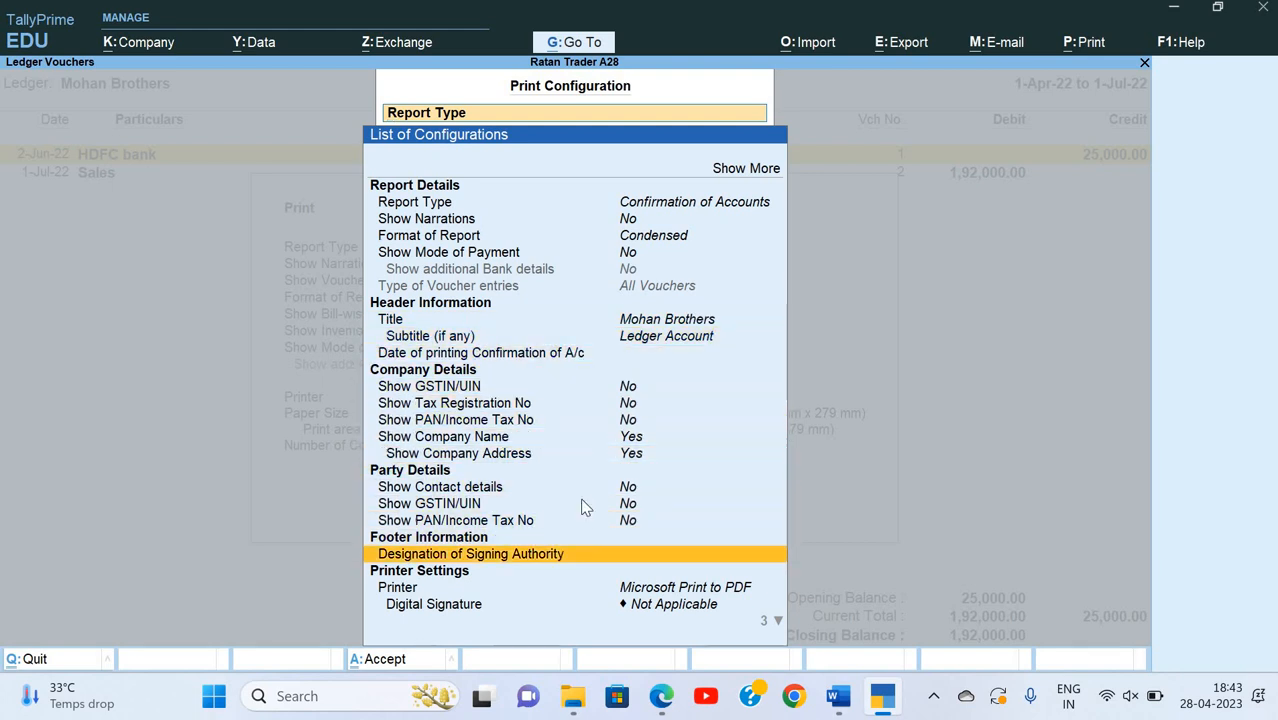
{"action": "key", "text": "Down"}
{"action": "key", "text": "Down"}
{"action": "key", "text": "Down"}
{"action": "key", "text": "Down"}
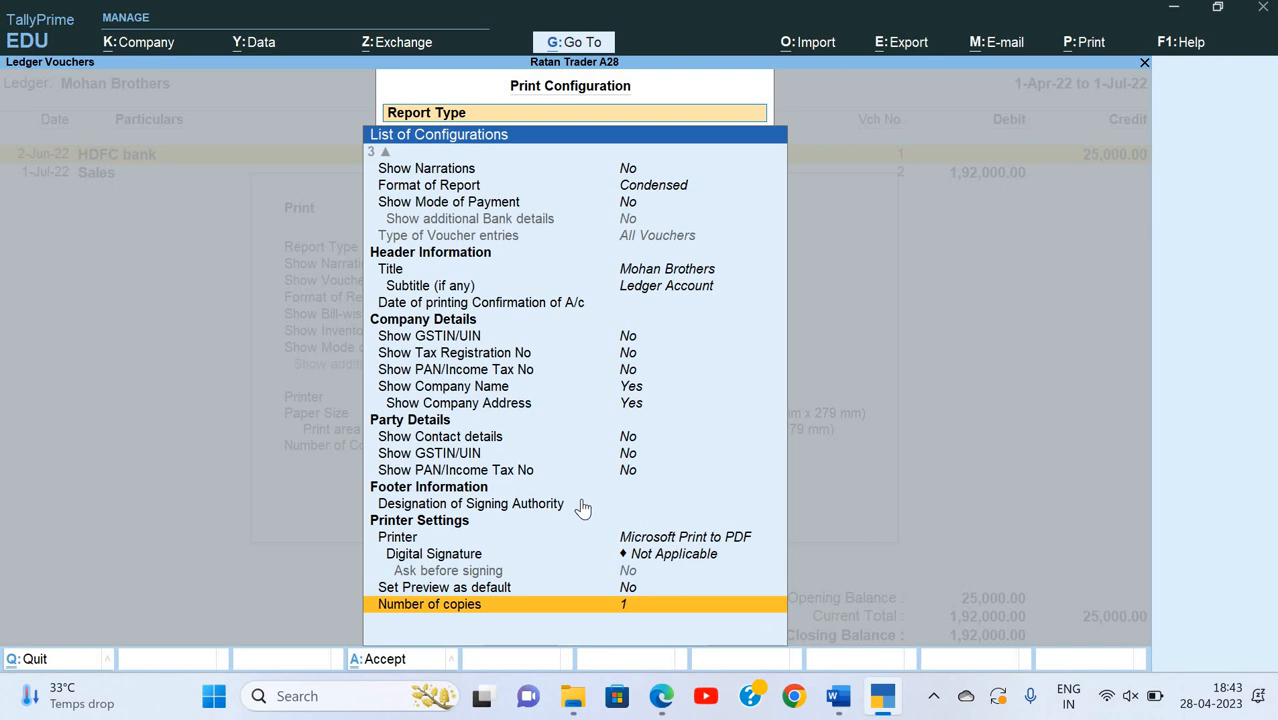
{"action": "key", "text": "Down"}
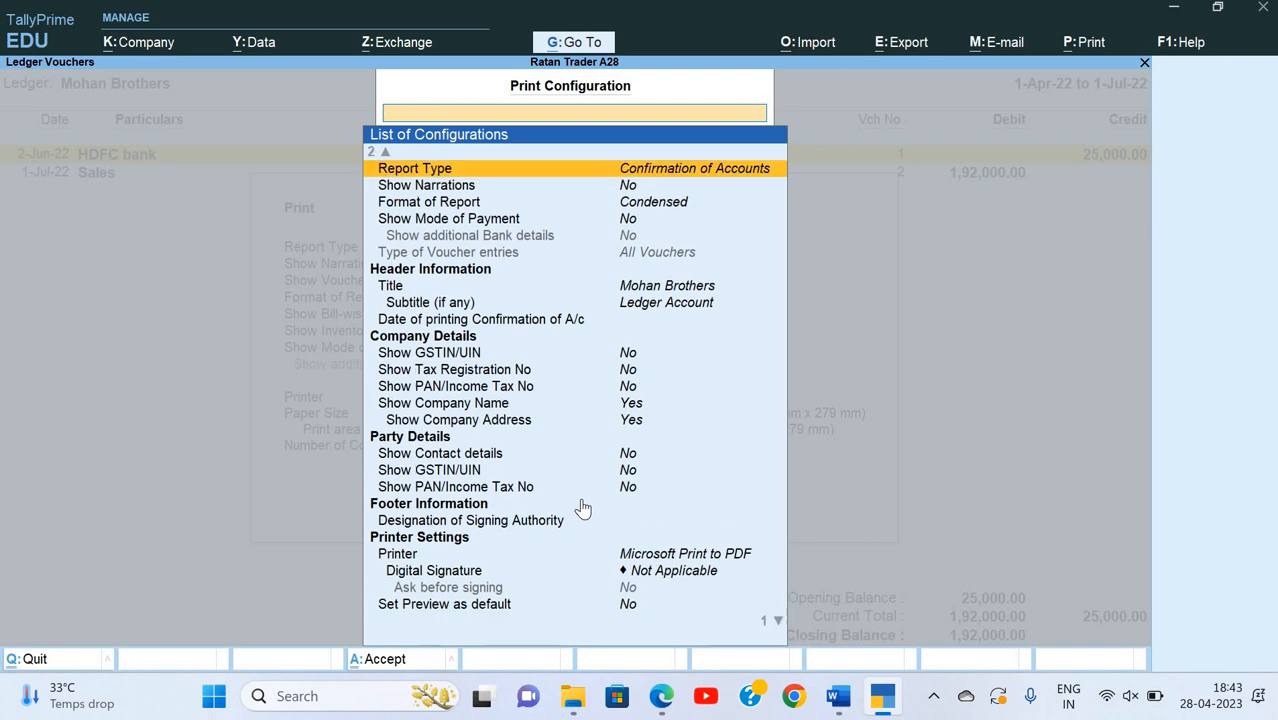
{"action": "key", "text": "Escape"}
- Preview Mohan Brothers' confirmation of accounts and examine the letter from its header down to the closing balance and sign-off
{"action": "key", "text": "i"}
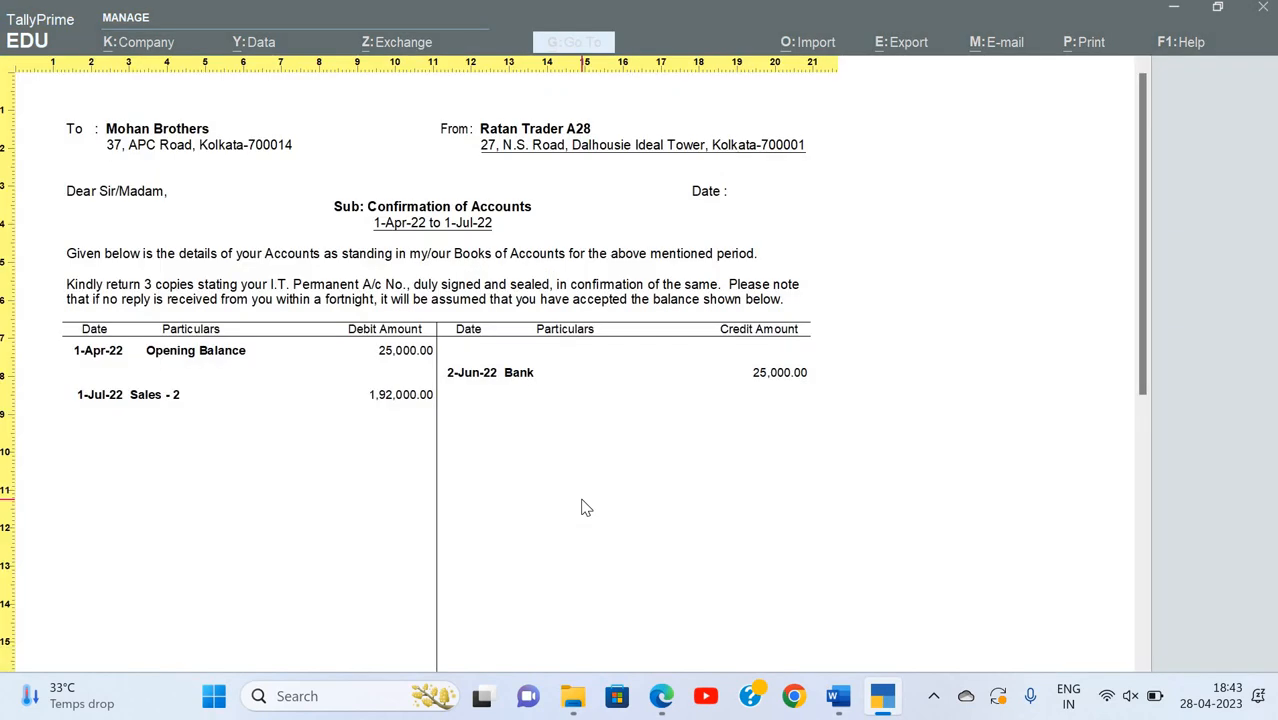
{"action": "key", "text": "Escape"}
{"action": "key", "text": "alt+z"}
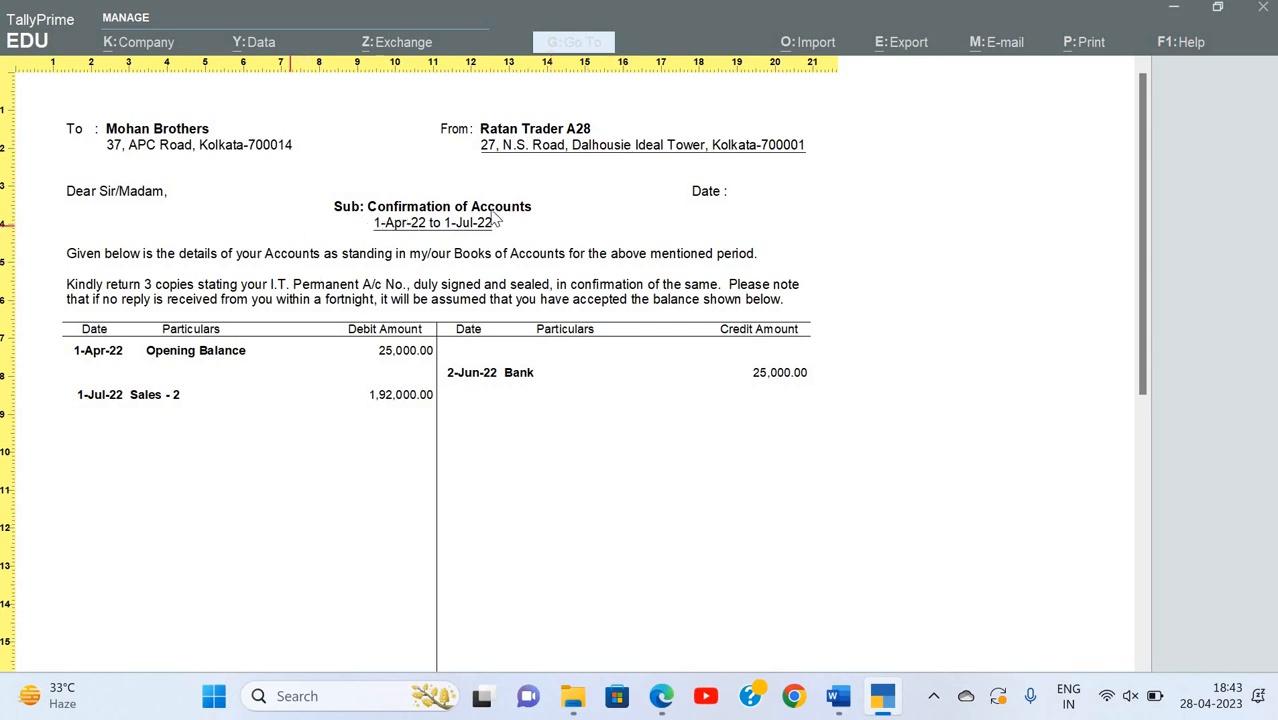
{"action": "scroll", "coordinate": [240, 280], "scroll_direction": "down", "scroll_amount": 1}
{"action": "scroll", "coordinate": [240, 280], "scroll_direction": "up", "scroll_amount": 1}
{"action": "scroll", "coordinate": [750, 316], "scroll_direction": "down", "scroll_amount": 5}
{"action": "scroll", "coordinate": [750, 317], "scroll_direction": "up", "scroll_amount": 4}
{"action": "scroll", "coordinate": [750, 317], "scroll_direction": "down", "scroll_amount": 8}
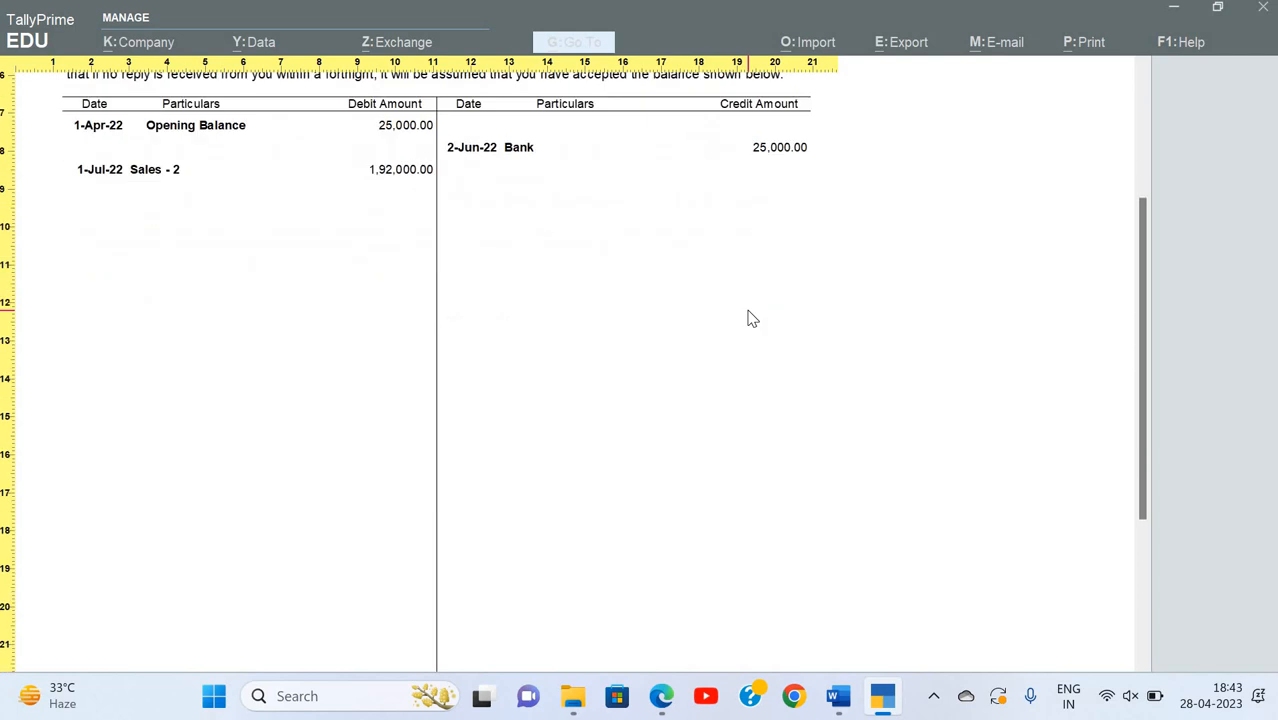
{"action": "scroll", "coordinate": [750, 323], "scroll_direction": "down", "scroll_amount": 1}
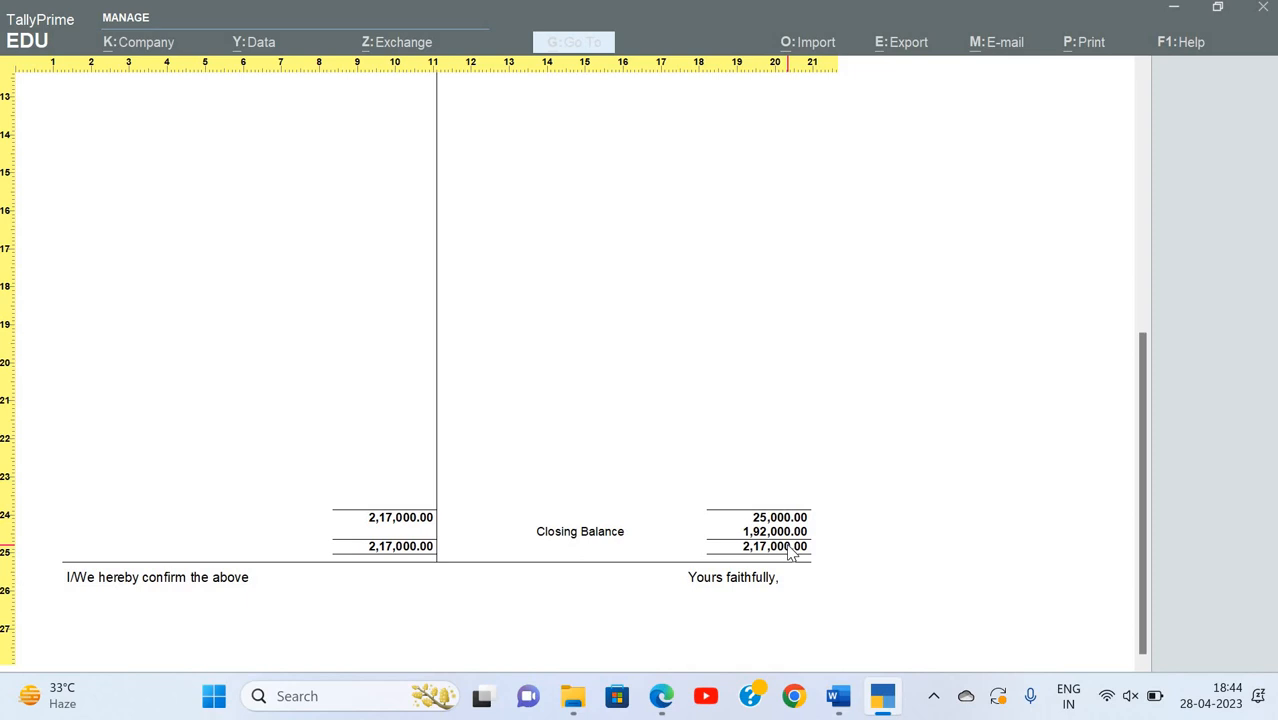
{"action": "scroll", "coordinate": [790, 551], "scroll_direction": "up", "scroll_amount": 4}
{"action": "scroll", "coordinate": [708, 548], "scroll_direction": "down", "scroll_amount": 4}
{"action": "key", "text": "Escape"}
{"action": "key", "text": "Escape"}
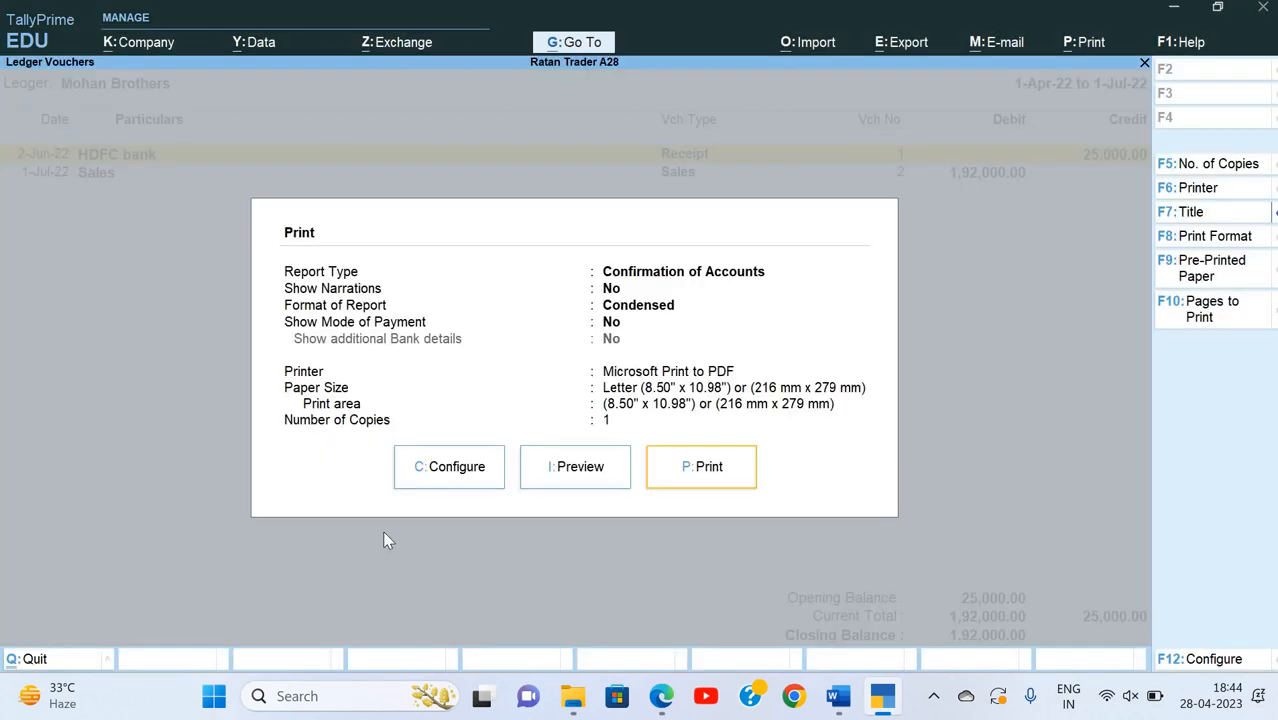
- Reopen the print configuration of the confirmation and expand it to show more options
{"action": "key", "text": "Left"}
{"action": "key", "text": "Left"}
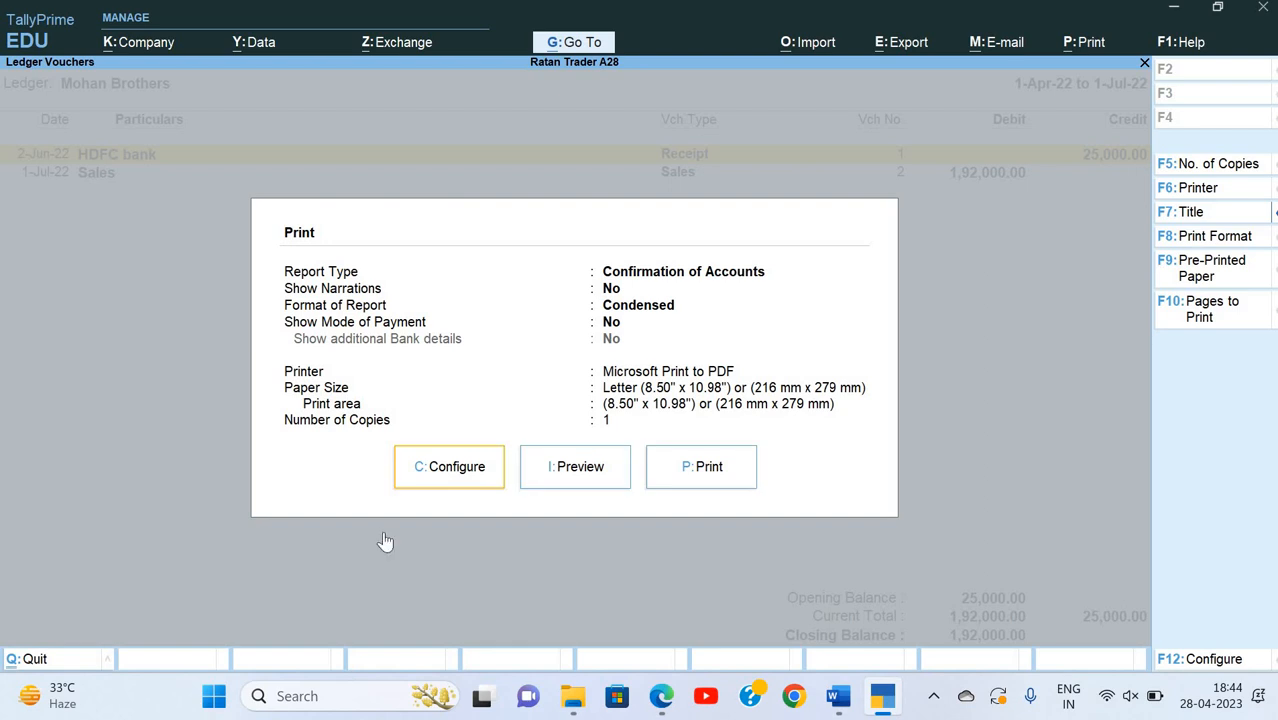
{"action": "key", "text": "Return"}
{"action": "key", "text": "Down"}
{"action": "key", "text": "Down"}
{"action": "key", "text": "Down"}
{"action": "key", "text": "Down"}
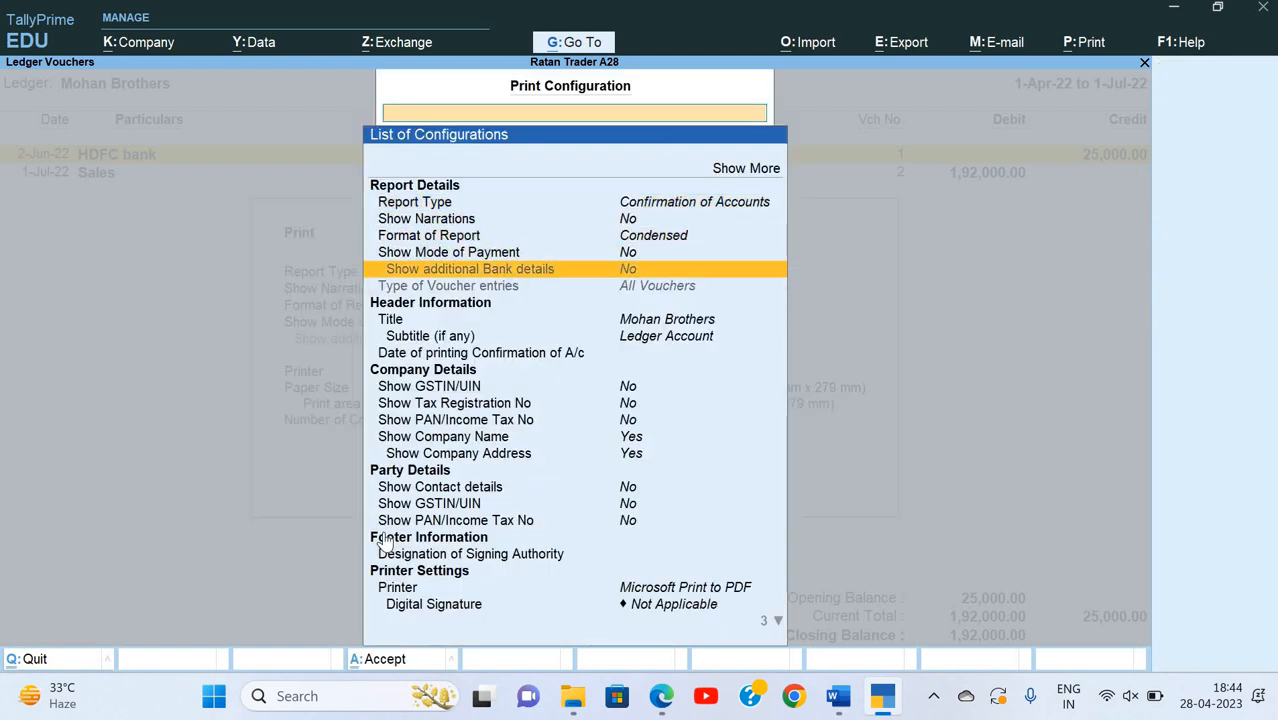
{"action": "key", "text": "Up"}
{"action": "key", "text": "Up"}
{"action": "key", "text": "Up"}
{"action": "key", "text": "Up"}
{"action": "key", "text": "Up"}
{"action": "key", "text": "Return"}
- Try replacing the second paragraph of the confirmation statement with "sknadlkvndlknalkdanf", discard the edit and leave the print configuration
{"action": "key", "text": "Down"}
{"action": "key", "text": "Down"}
{"action": "key", "text": "Down"}
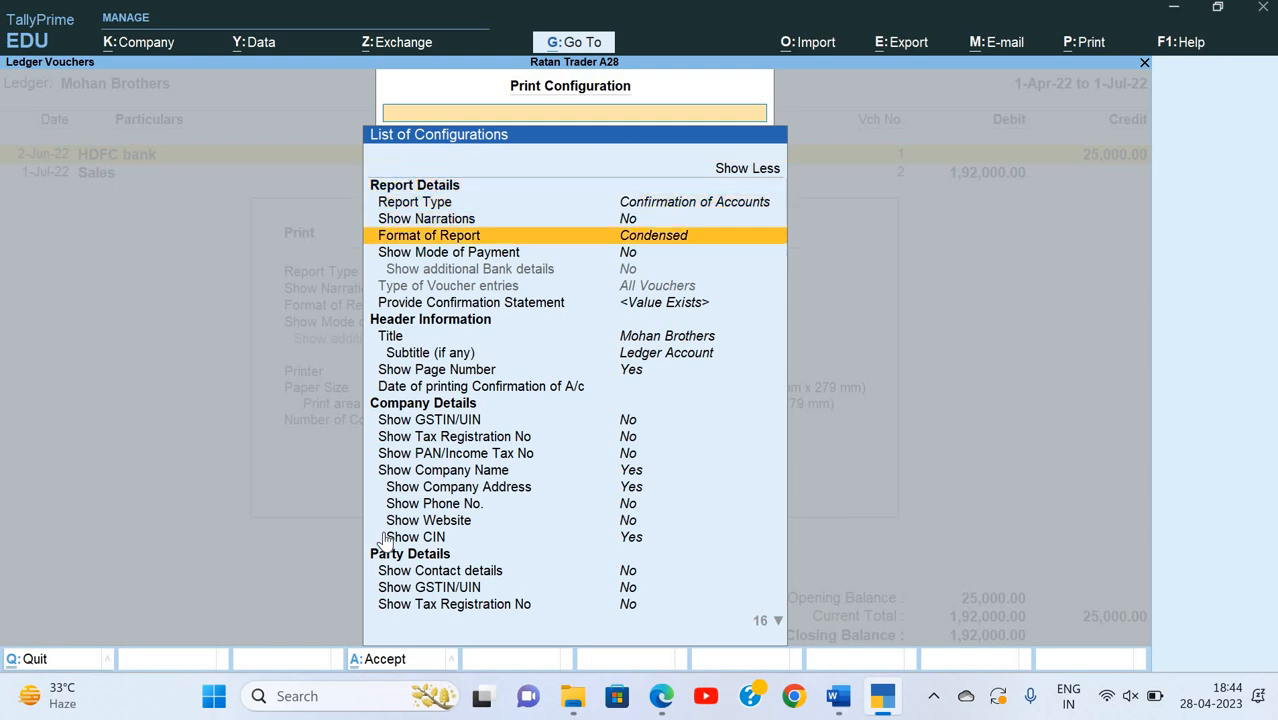
{"action": "key", "text": "Down"}
{"action": "key", "text": "Down"}
{"action": "key", "text": "Down"}
{"action": "key", "text": "Down"}
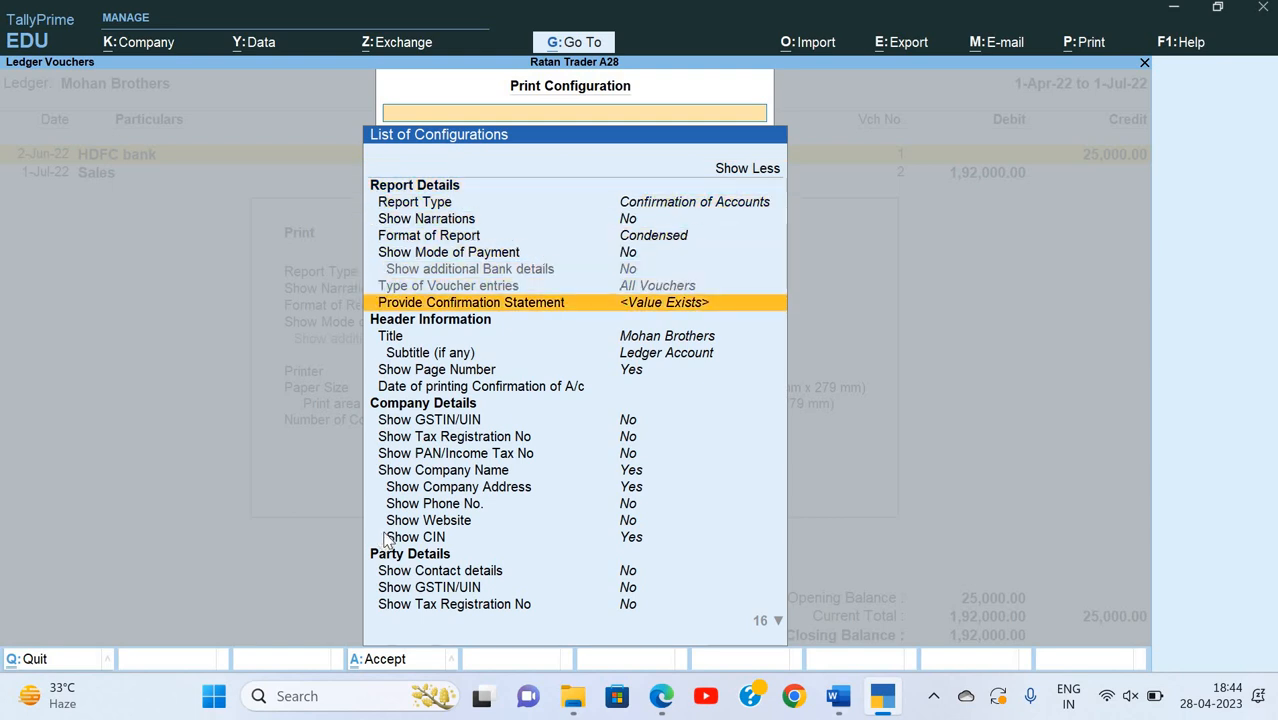
{"action": "key", "text": "Return"}
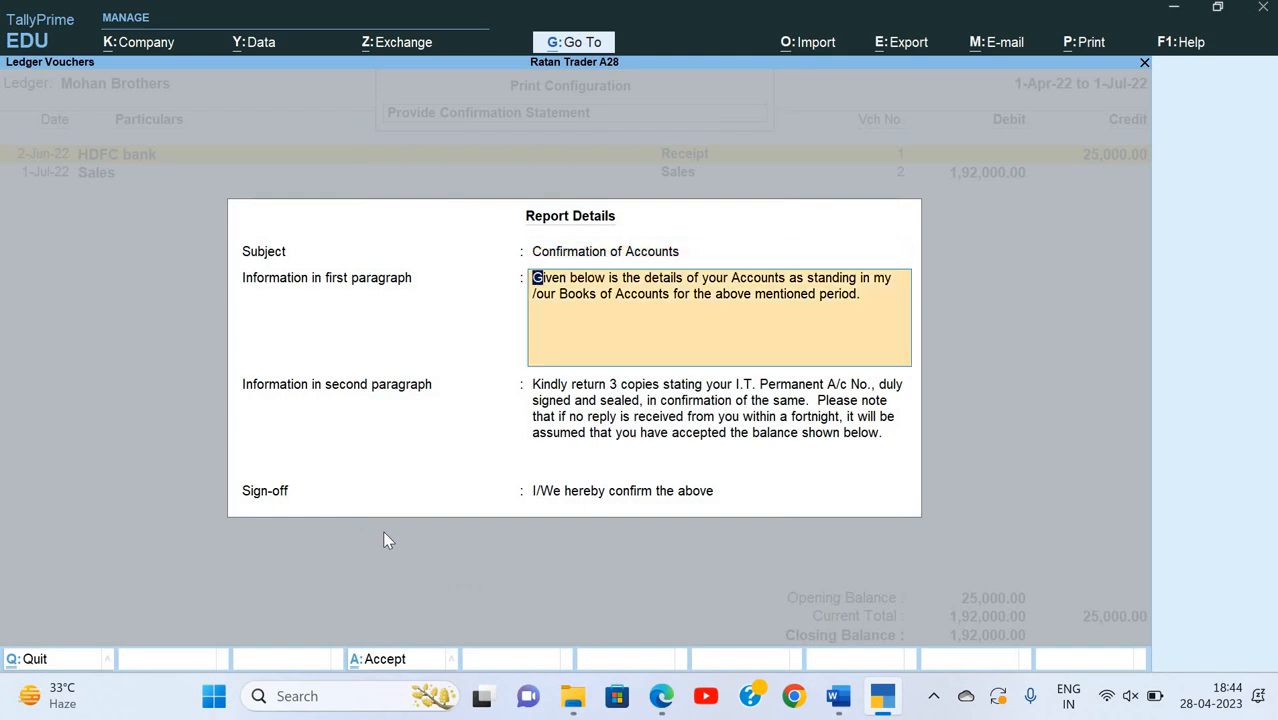
{"action": "key", "text": "Return"}
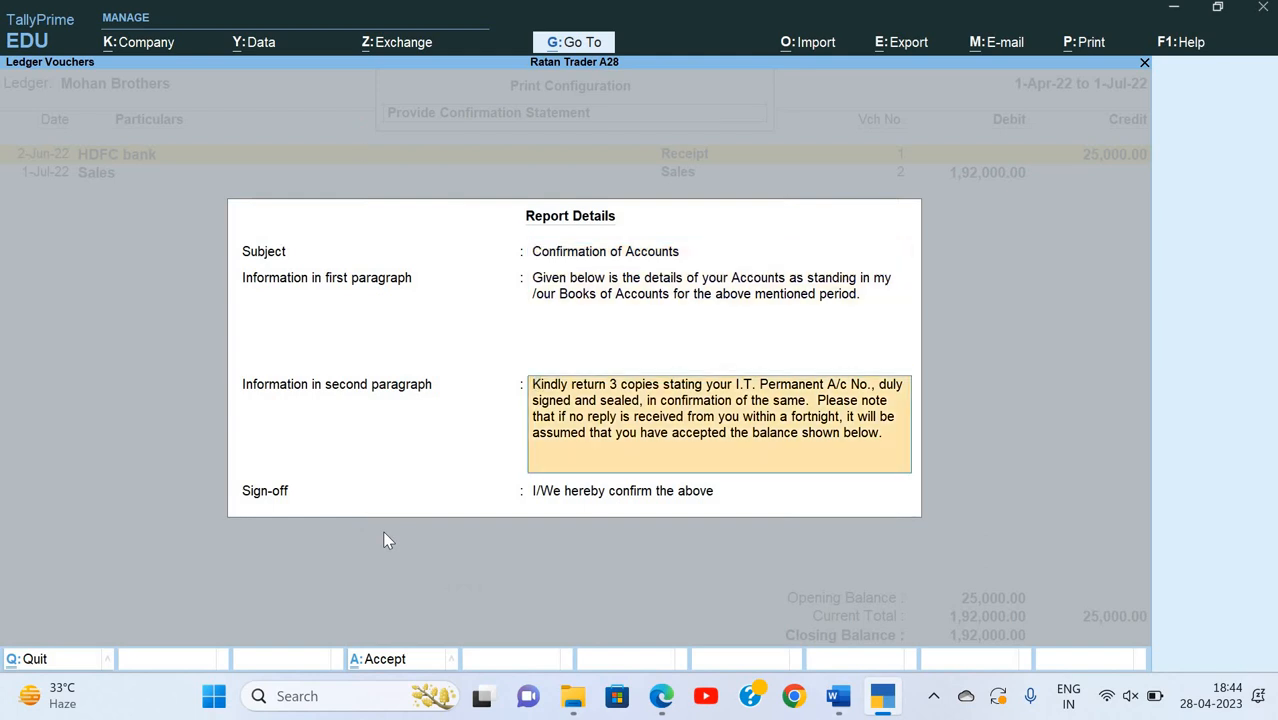
{"action": "type", "text": "sknadlkvndlknalkdanf"}
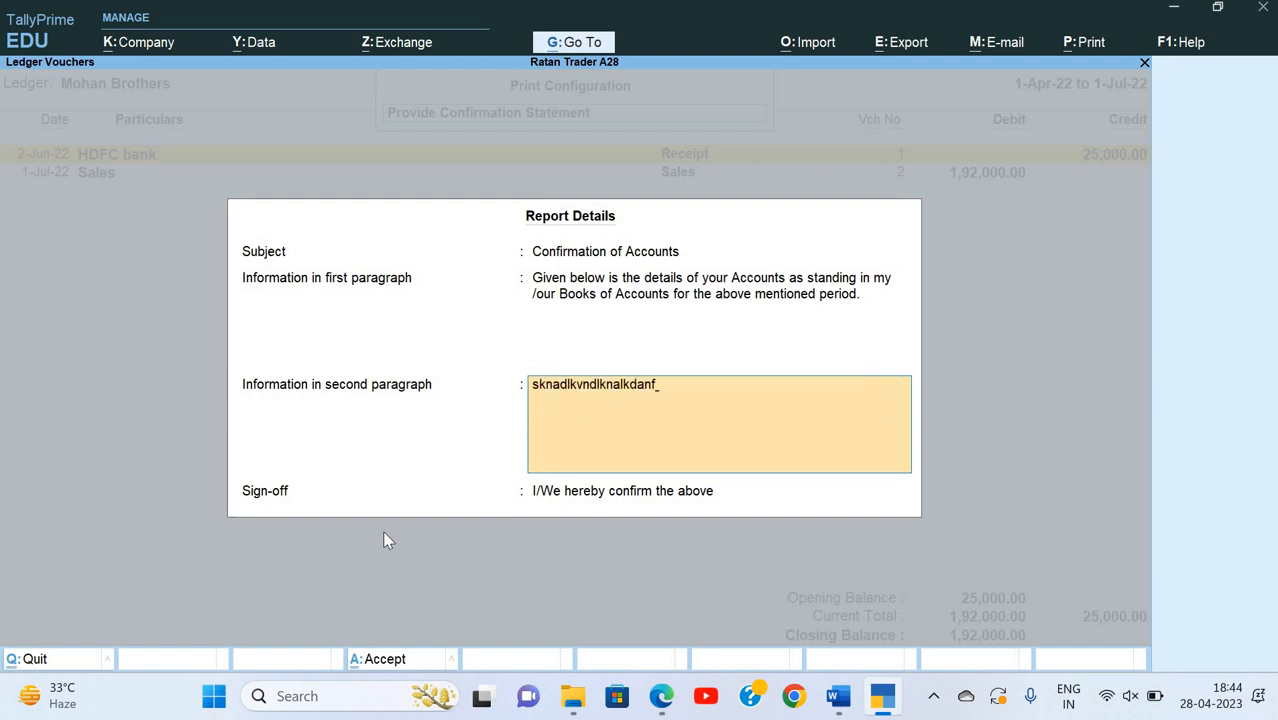
{"action": "key", "text": "Escape"}
{"action": "key", "text": "Escape"}
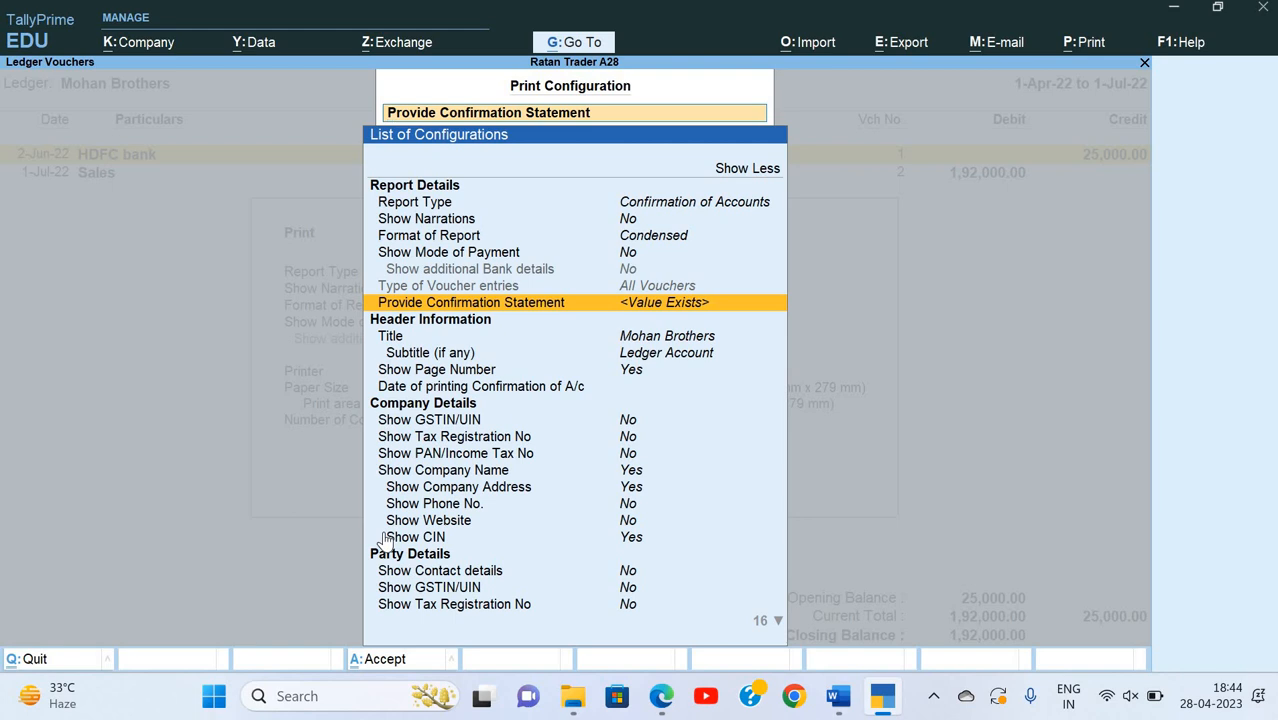
{"action": "key", "text": "Escape"}
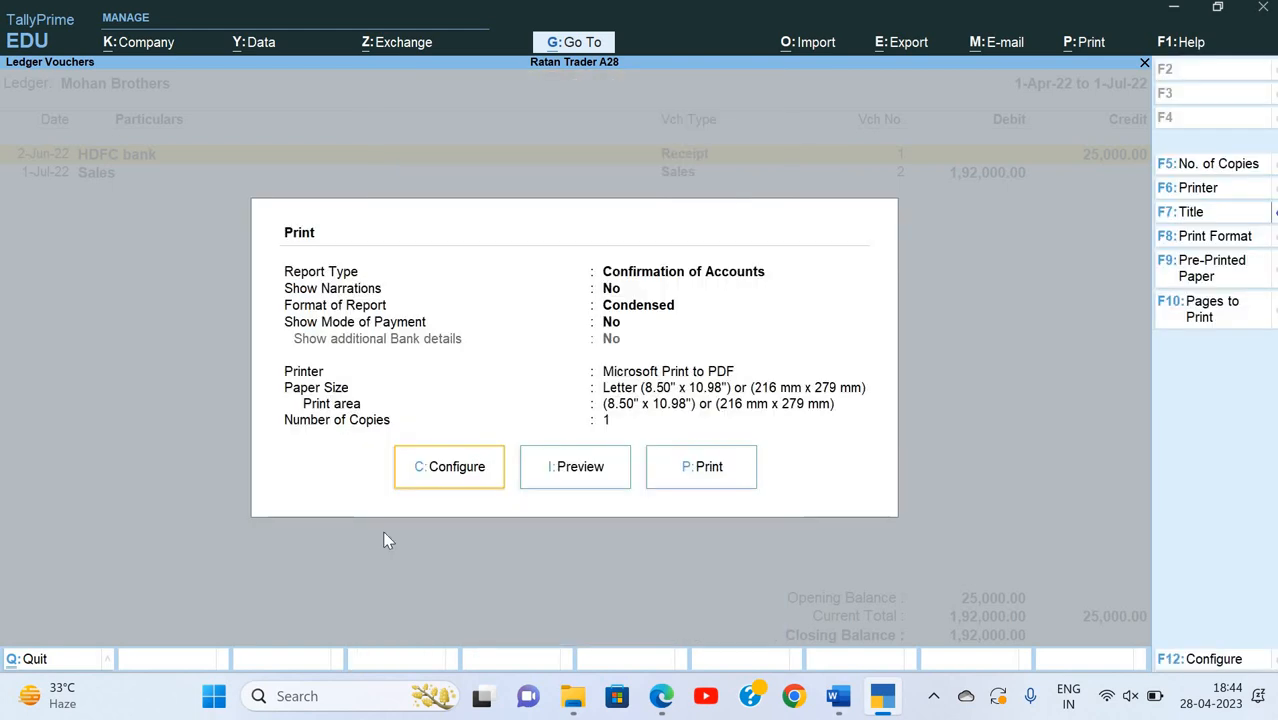
- Close the print settings and the Mohan Brothers ledger report, and leave the Account Books
{"action": "key", "text": "Escape"}
{"action": "key", "text": "Escape"}
{"action": "key", "text": "Escape"}
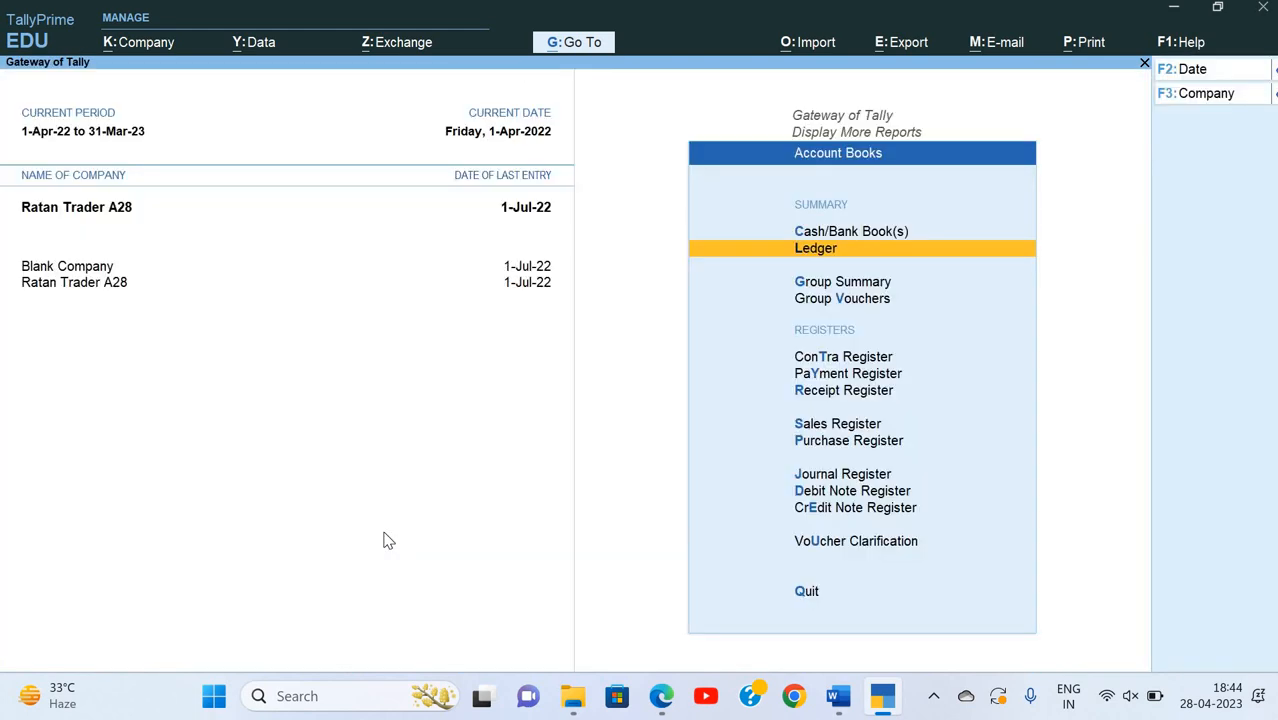
{"action": "key", "text": "Escape"}
- Switch to Word and review the Remember Point notes and the tasks of Assignment 28
{"action": "key", "text": "alt+Tab"}
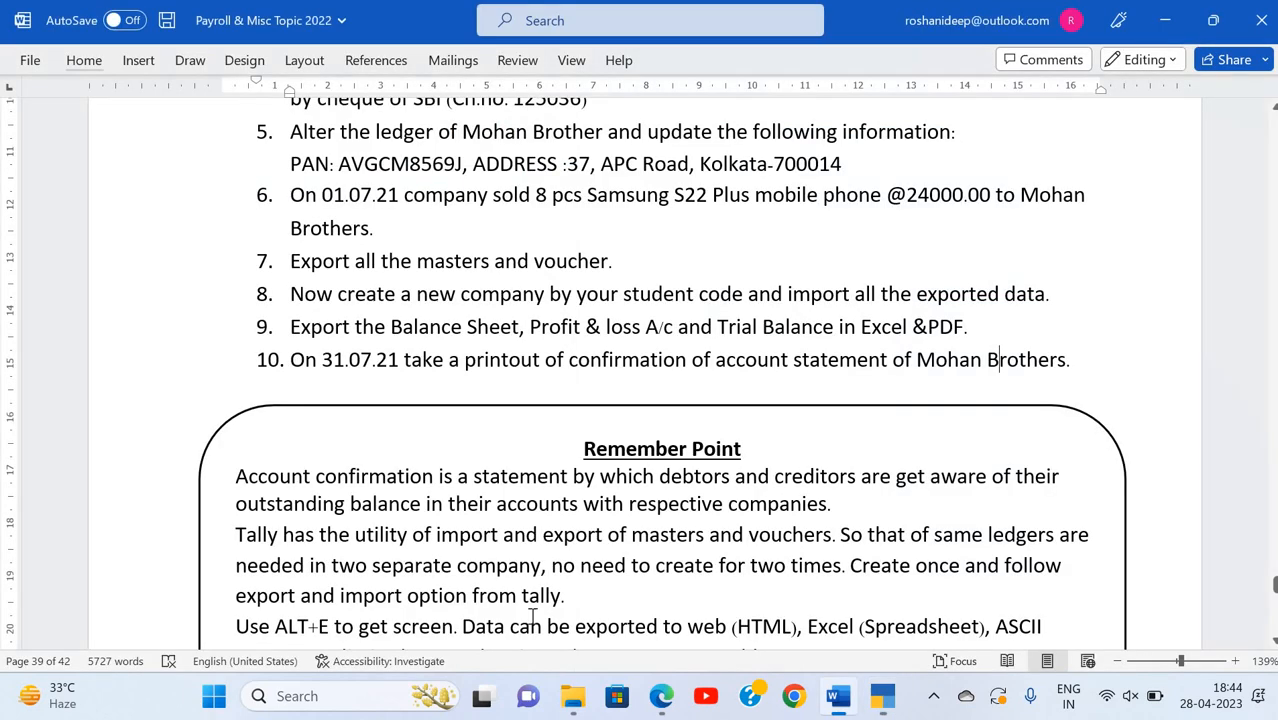
{"action": "left_click", "coordinate": [662, 358]}
{"action": "scroll", "coordinate": [662, 358], "scroll_direction": "down", "scroll_amount": 3}
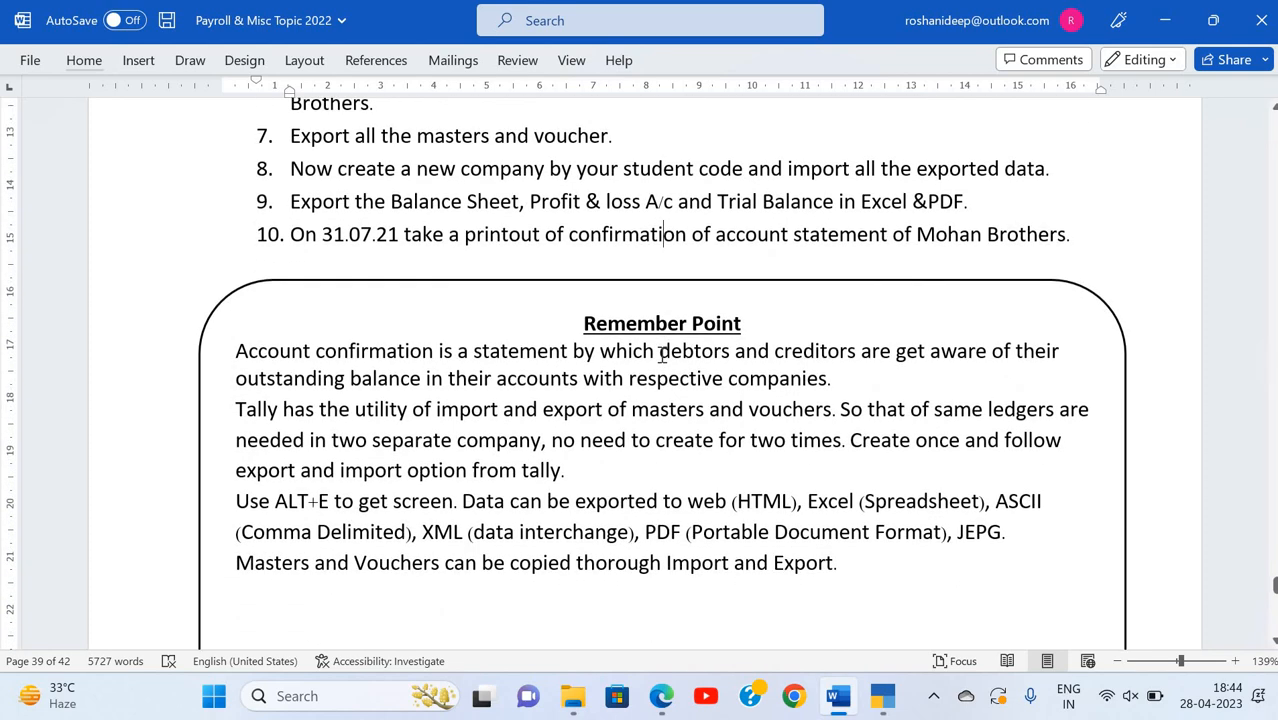
{"action": "scroll", "coordinate": [662, 356], "scroll_direction": "up", "scroll_amount": 6}
{"action": "scroll", "coordinate": [662, 355], "scroll_direction": "up", "scroll_amount": 5}
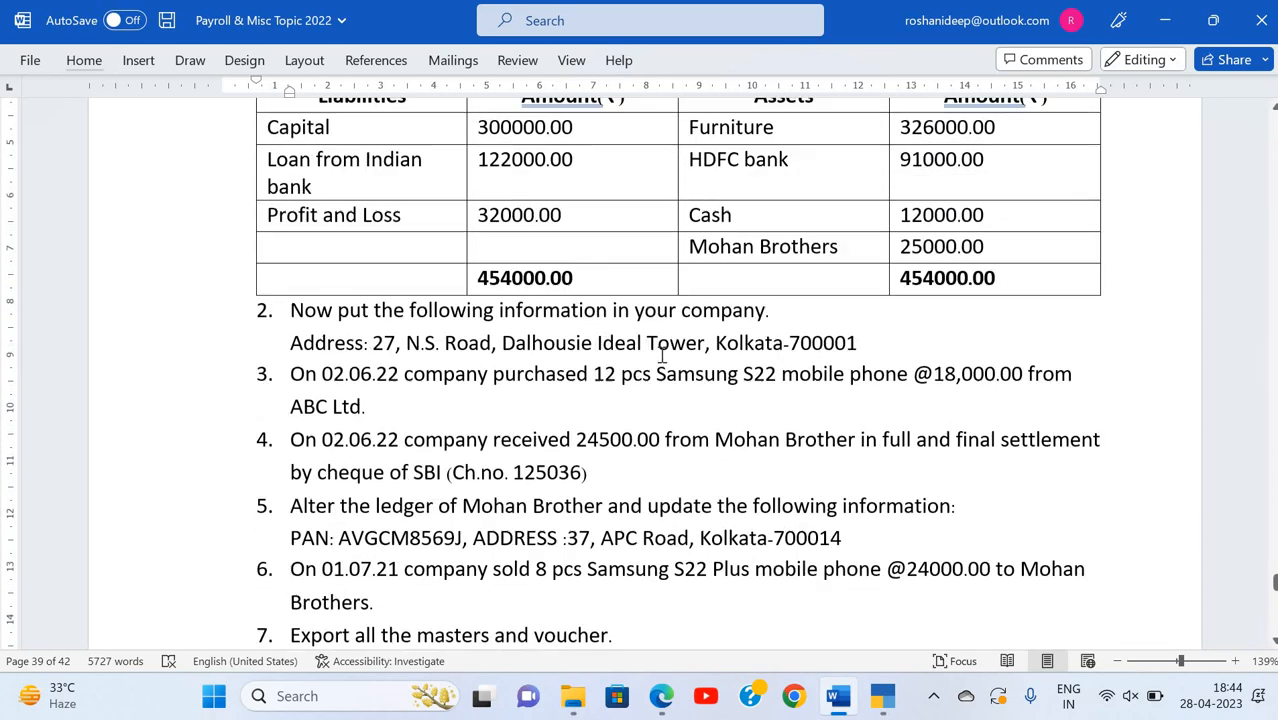
{"action": "scroll", "coordinate": [662, 355], "scroll_direction": "down", "scroll_amount": 1}
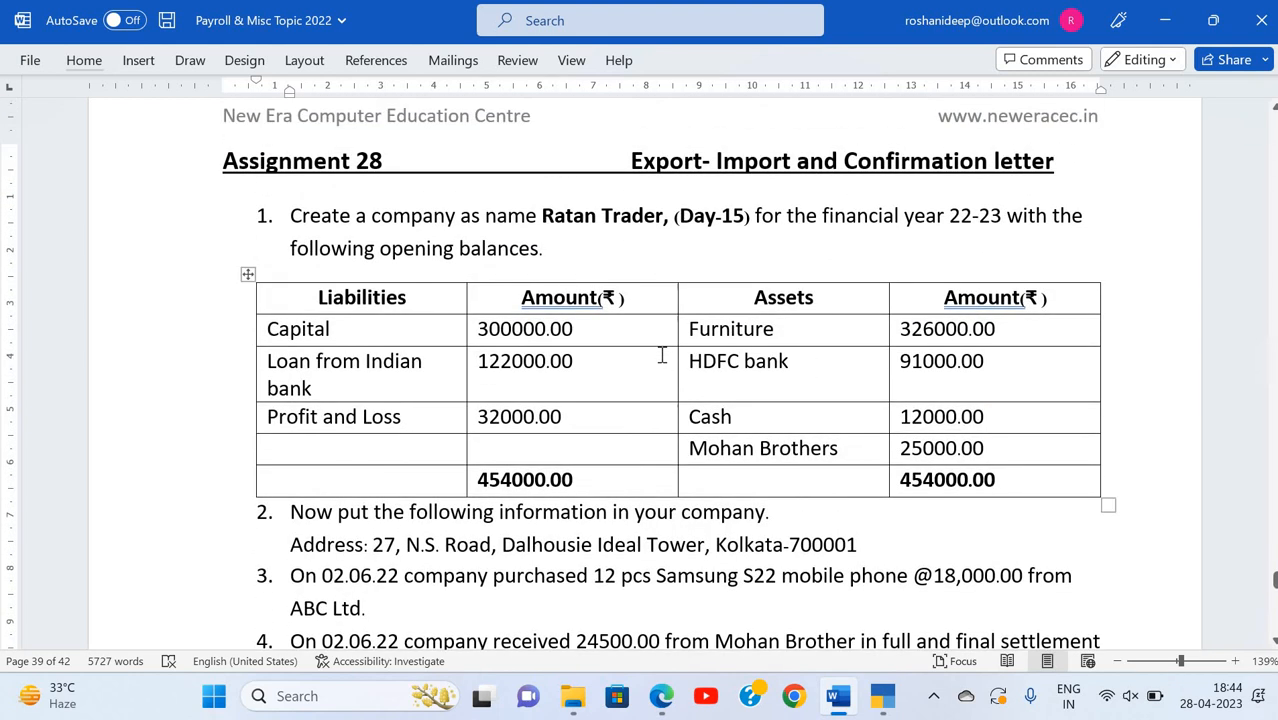